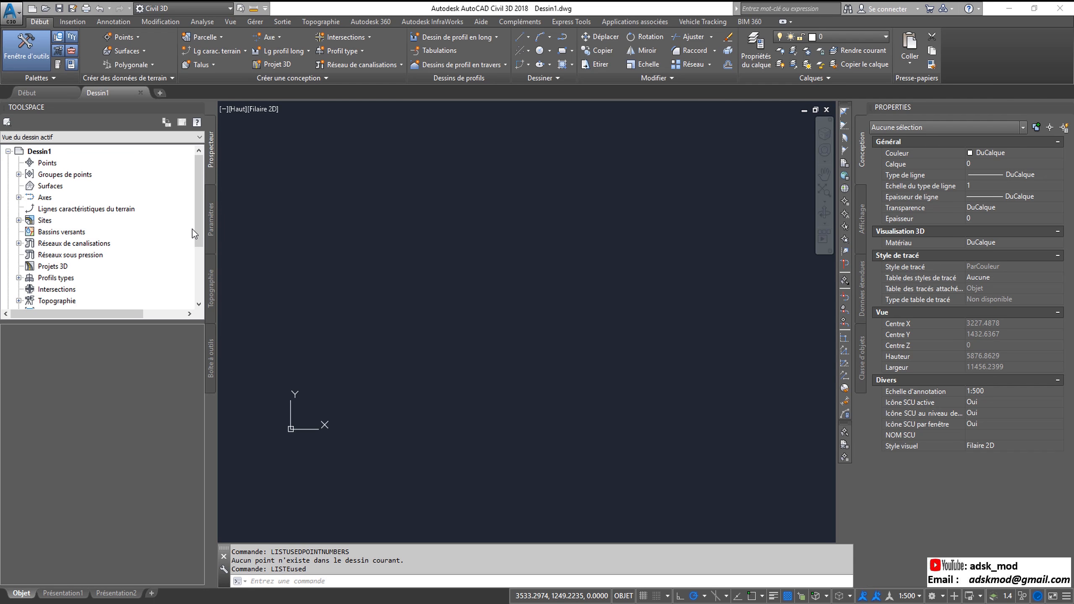
- Open the point creation tools and set the local coordinates order to X - Y in the point creation settings
left_click_drag(198, 232, 198, 203)
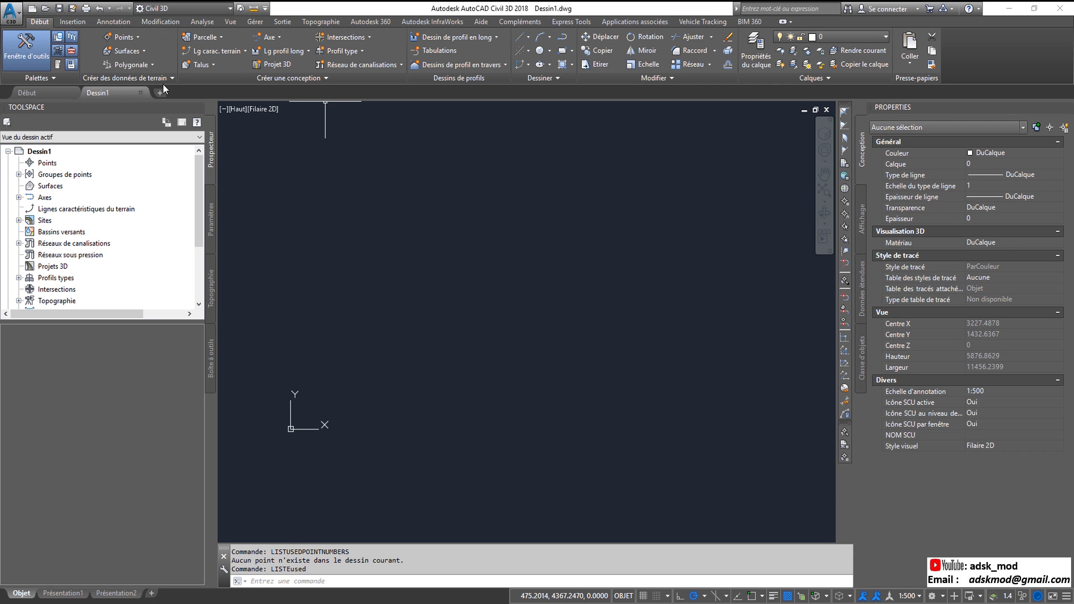
left_click(139, 38)
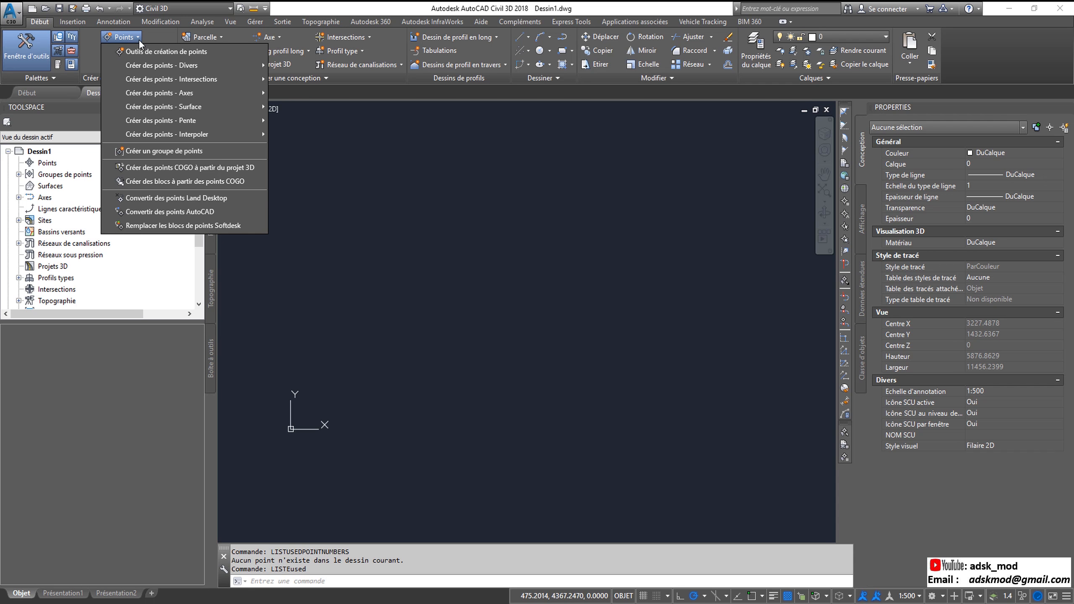
left_click(158, 53)
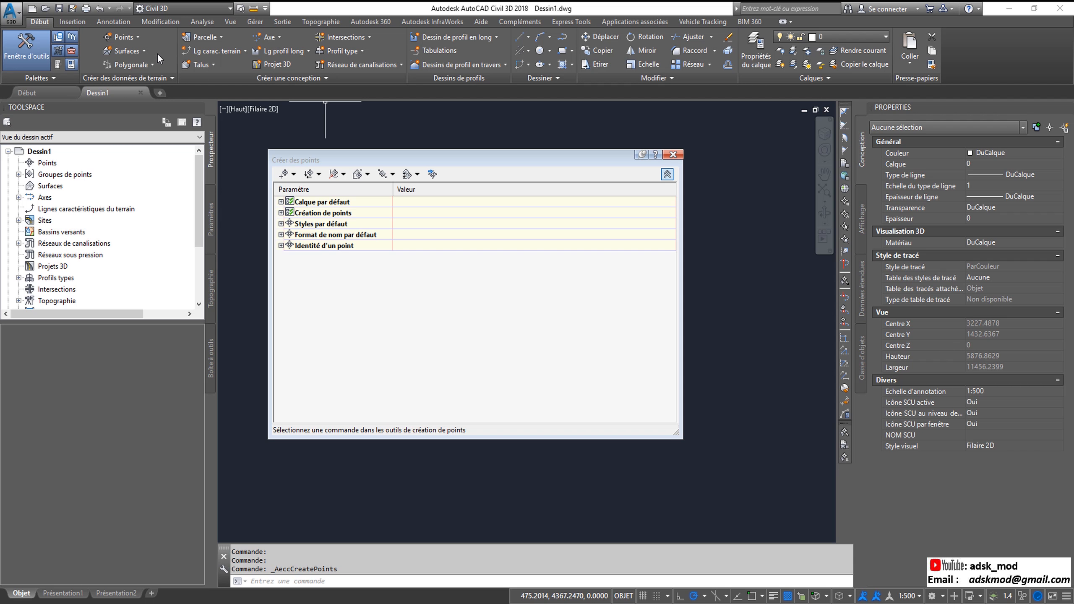
left_click(281, 203)
left_click(281, 202)
left_click(281, 214)
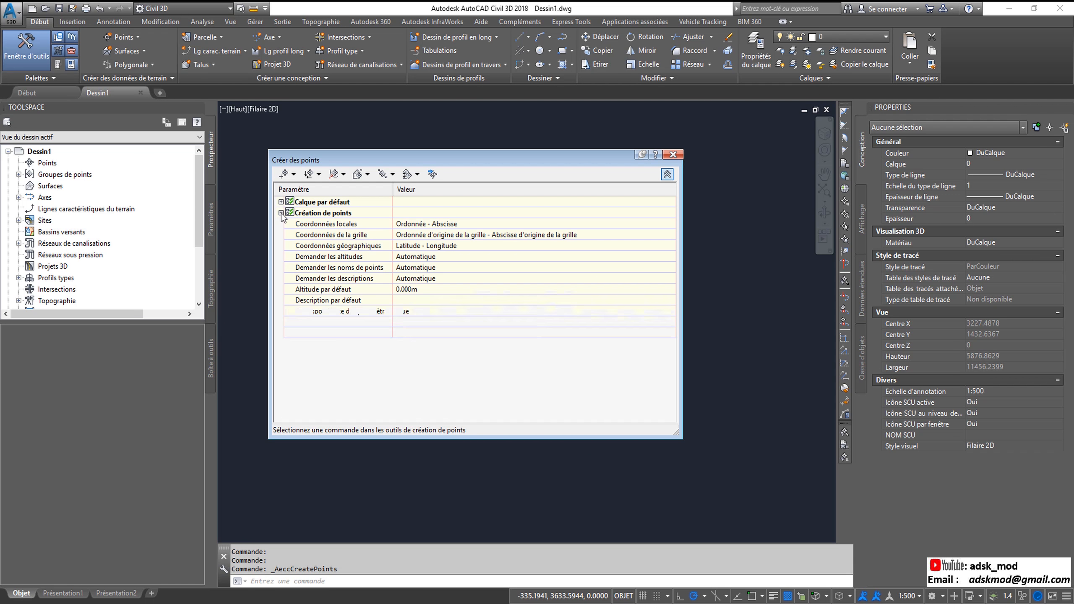
left_click(463, 223)
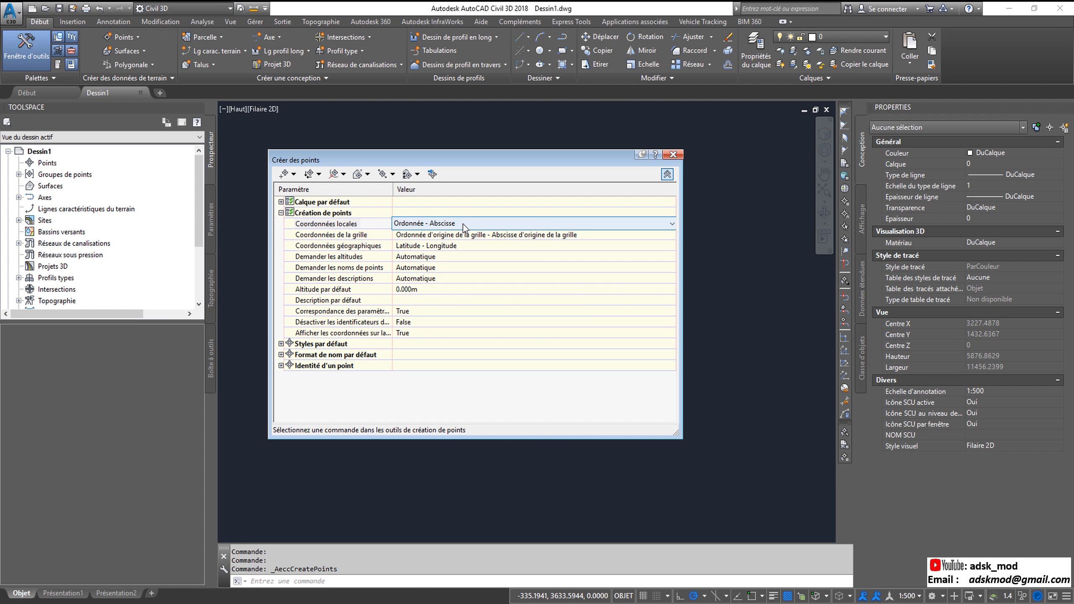
left_click(463, 223)
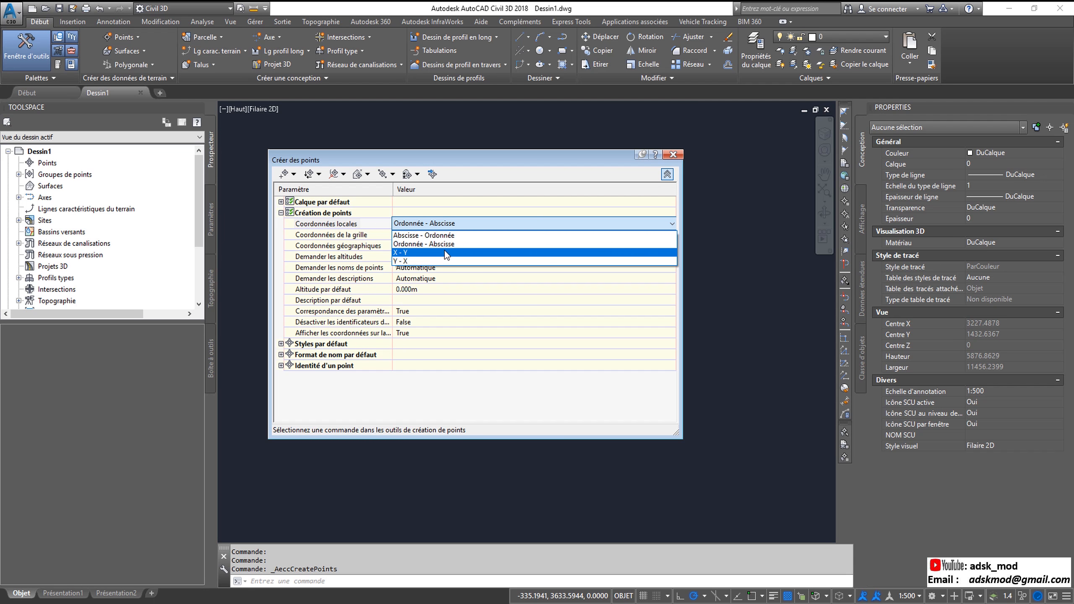
left_click(445, 250)
- Set grid coordinates to Abscisse d'origine de la grille - Ordonnée d'origine de la grille and geographic coordinates to Longitude - Latitude
left_click(479, 235)
left_click(479, 235)
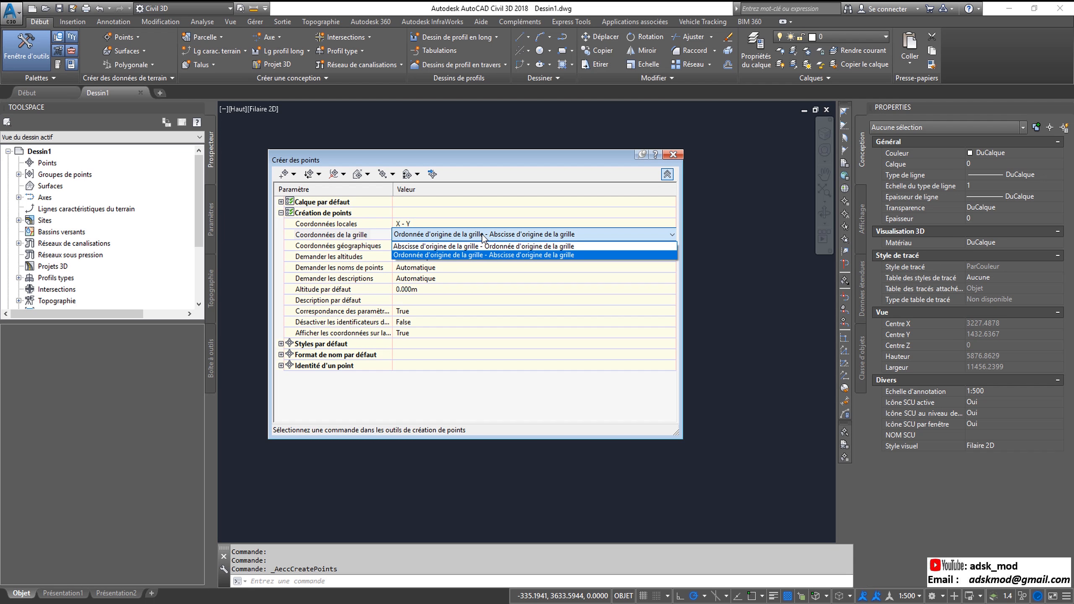
left_click(483, 247)
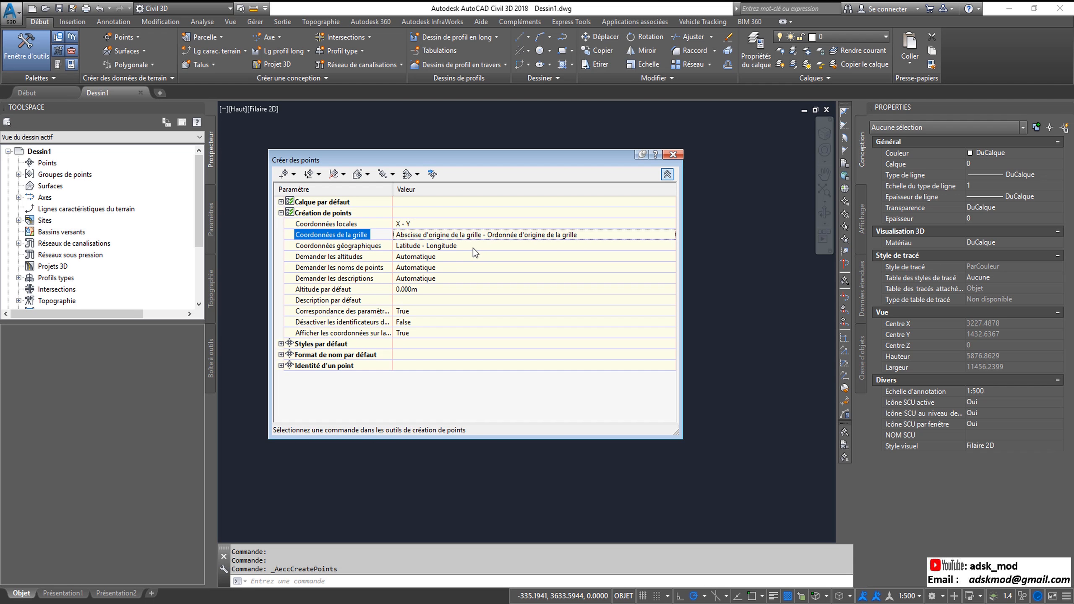
left_click(473, 248)
left_click(473, 249)
left_click(454, 264)
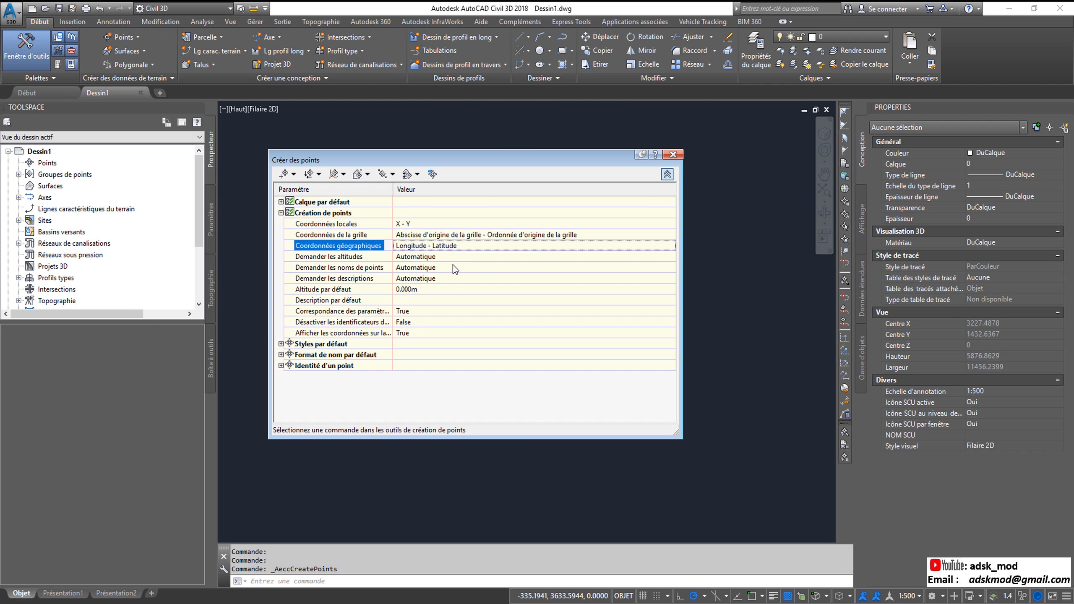
- Set the prompt for elevations to Manuelle and the prompt for point names to Aucun
left_click(448, 256)
left_click(448, 256)
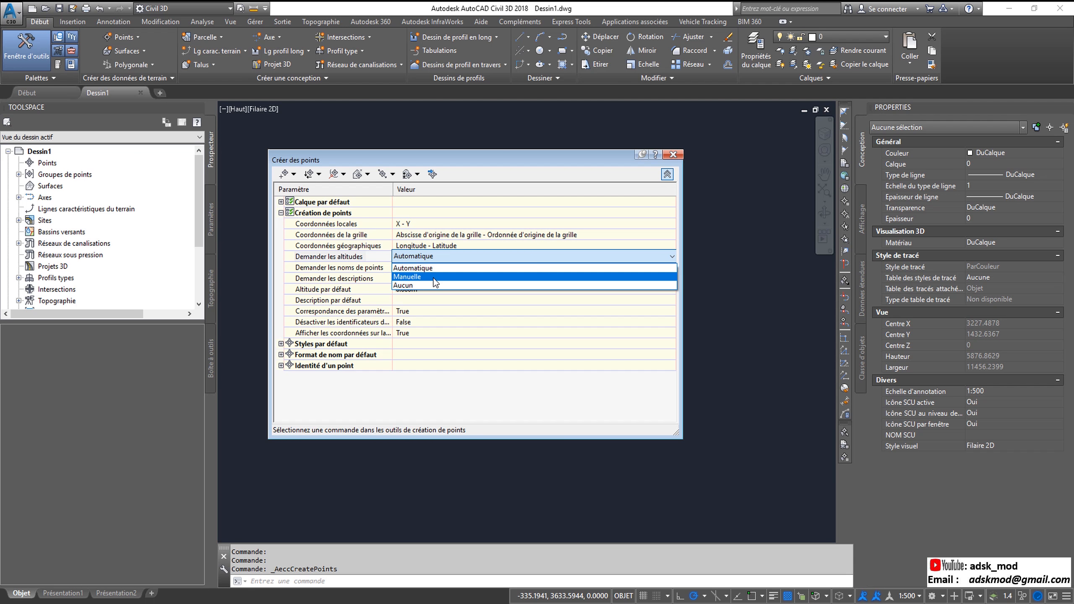
left_click(435, 278)
left_click(435, 267)
left_click(434, 267)
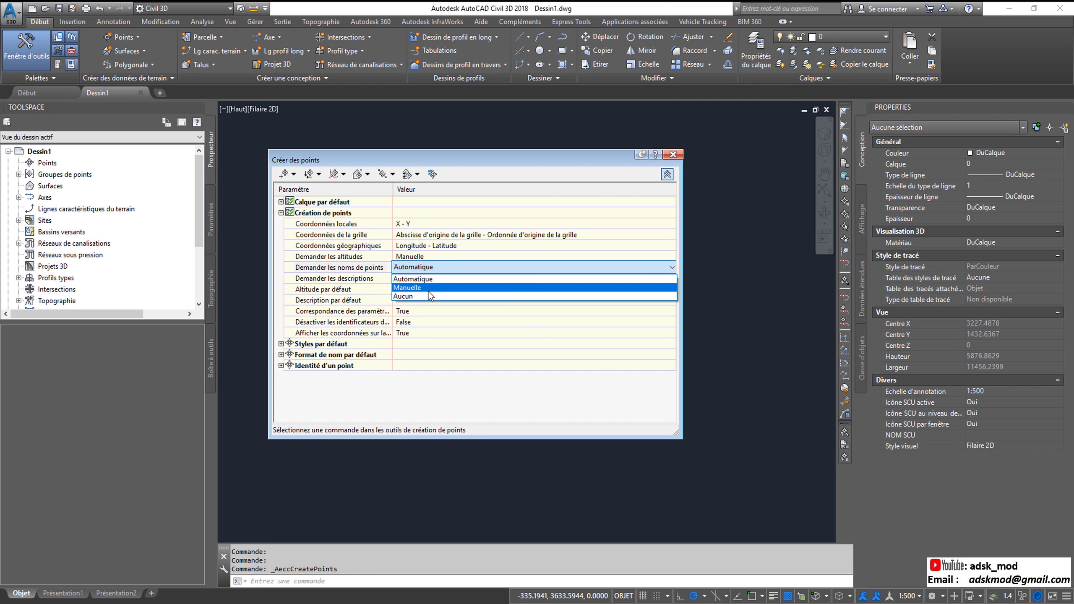
left_click(428, 295)
- Set the prompt for descriptions to Manuelle, then collapse the point creation settings and move the window out of the drawing's centre
left_click(429, 279)
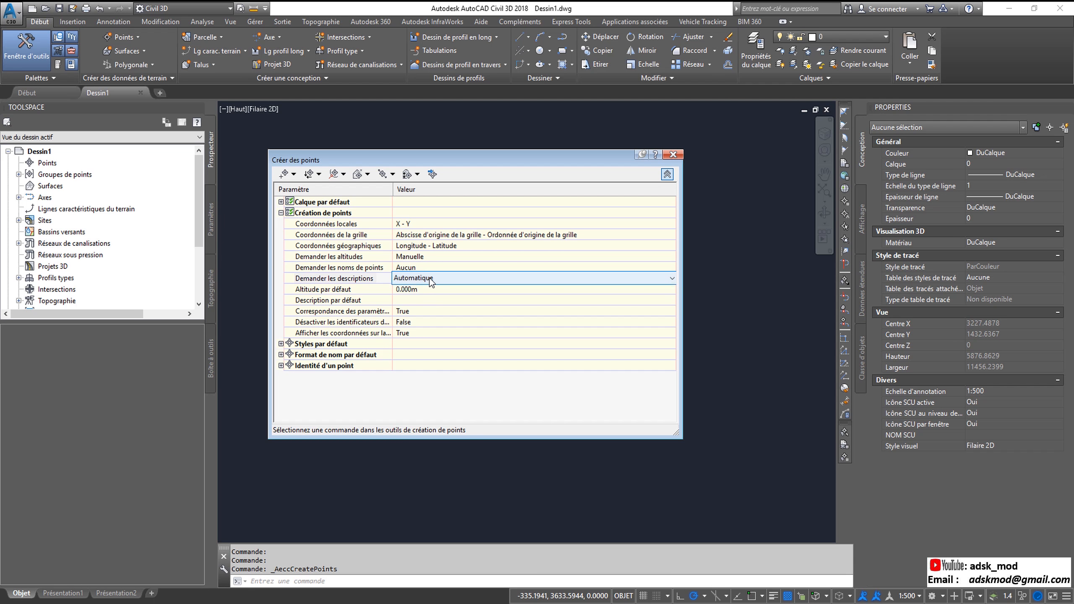
left_click(430, 279)
left_click(425, 305)
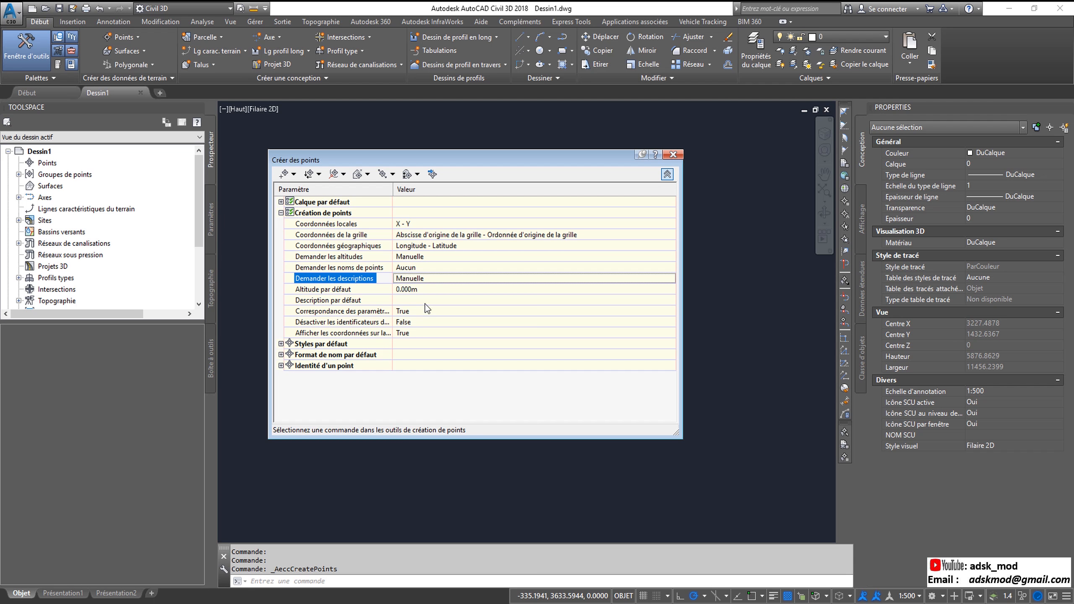
left_click(668, 174)
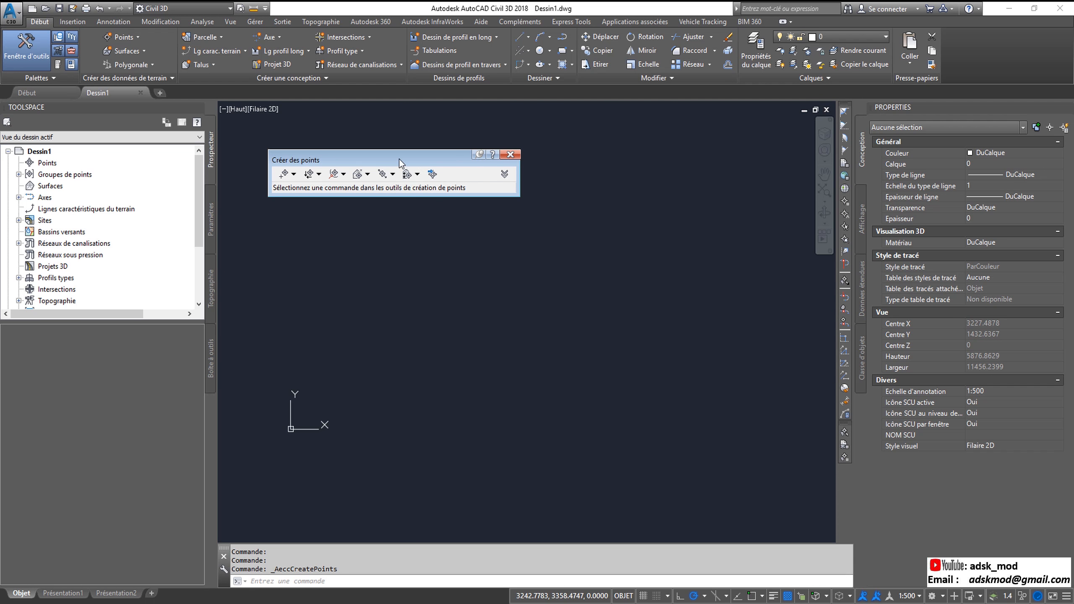
left_click_drag(399, 160, 678, 118)
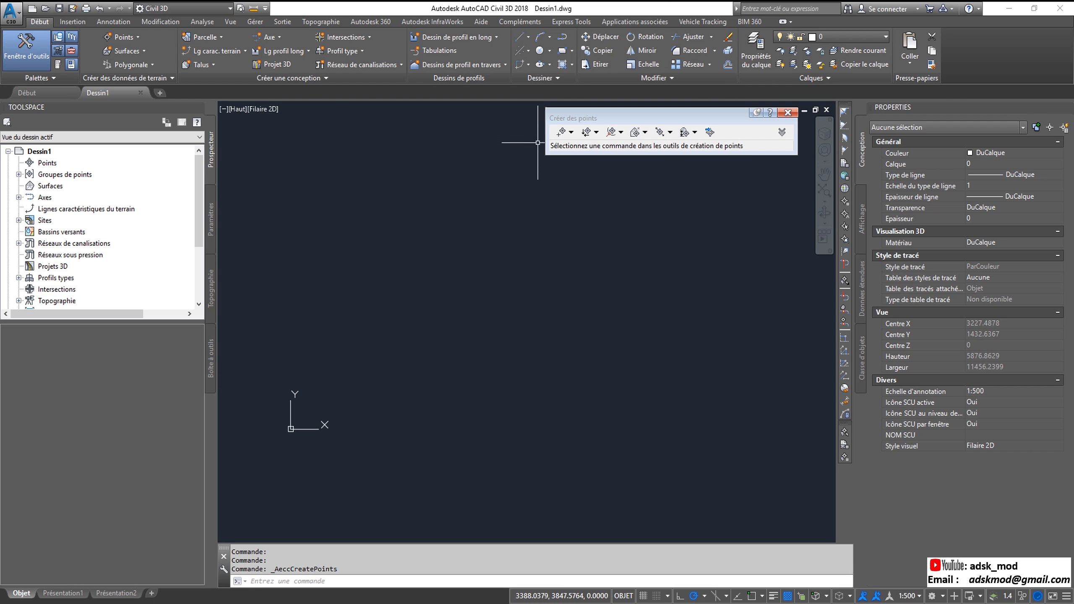
- Review the available point creation methods in the miscellaneous, intersection, alignment and surface groups
left_click(572, 133)
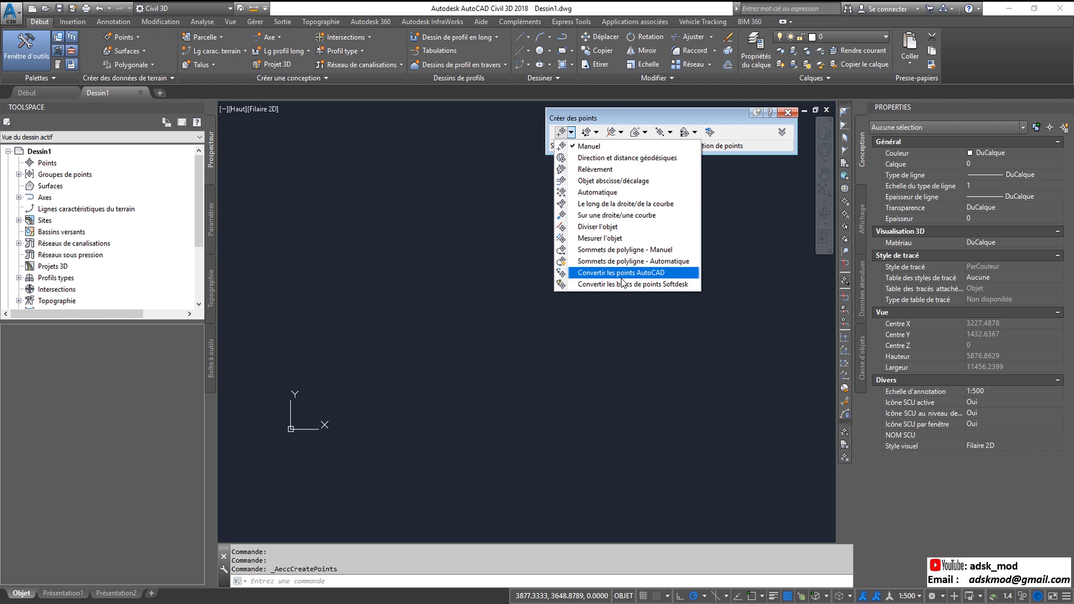
left_click(610, 114)
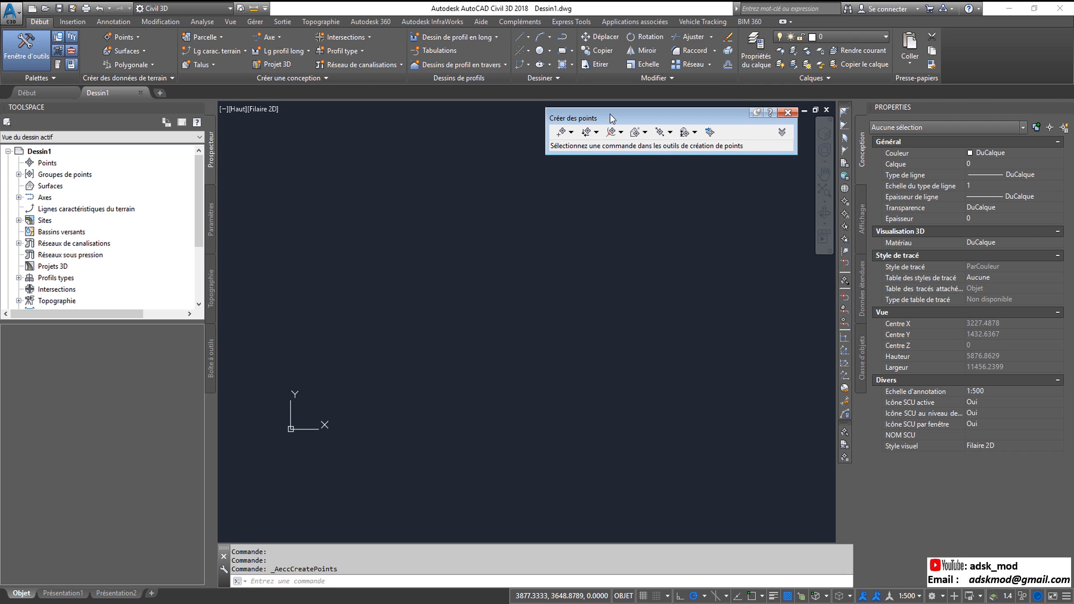
left_click(597, 132)
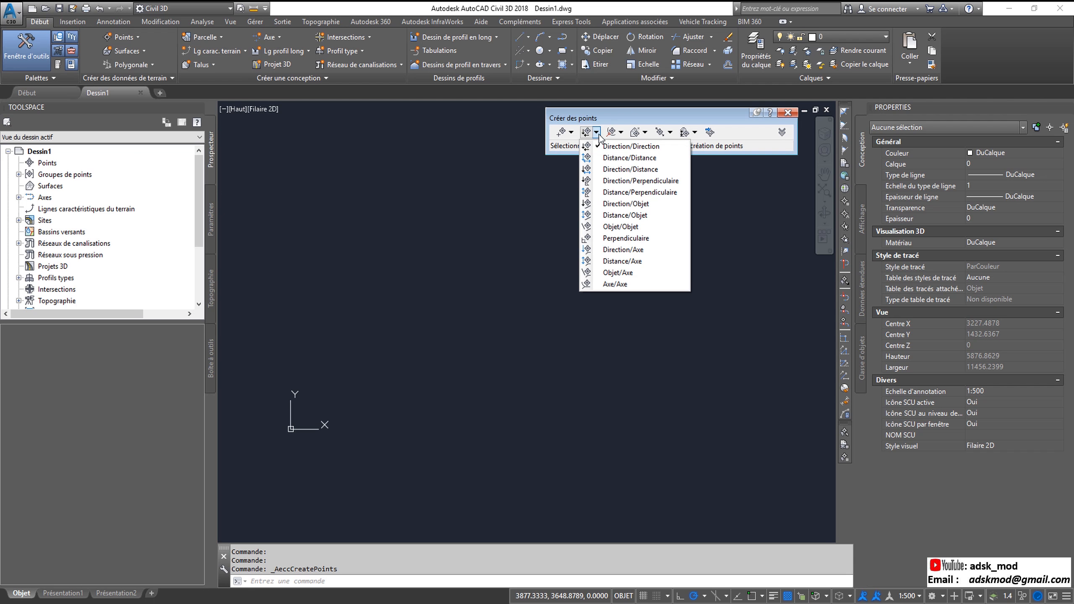
left_click(635, 131)
left_click(621, 132)
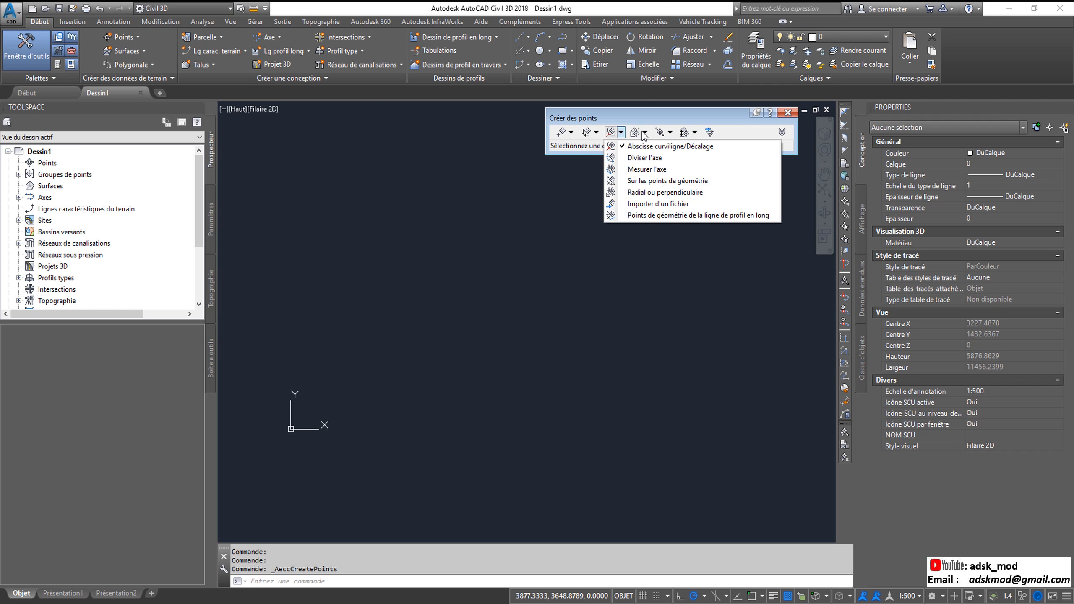
left_click(644, 133)
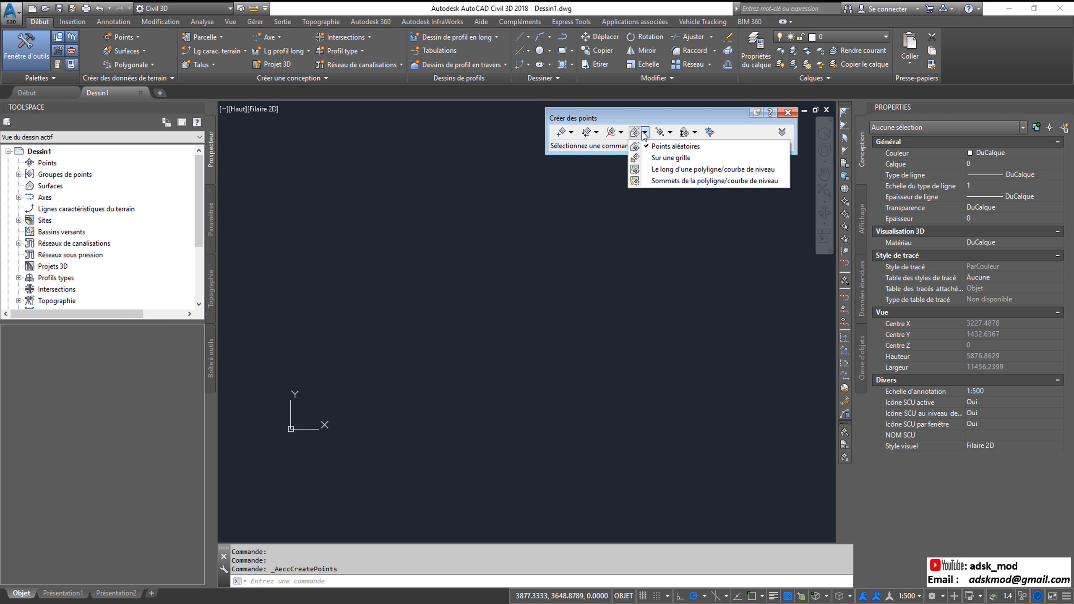
left_click(662, 123)
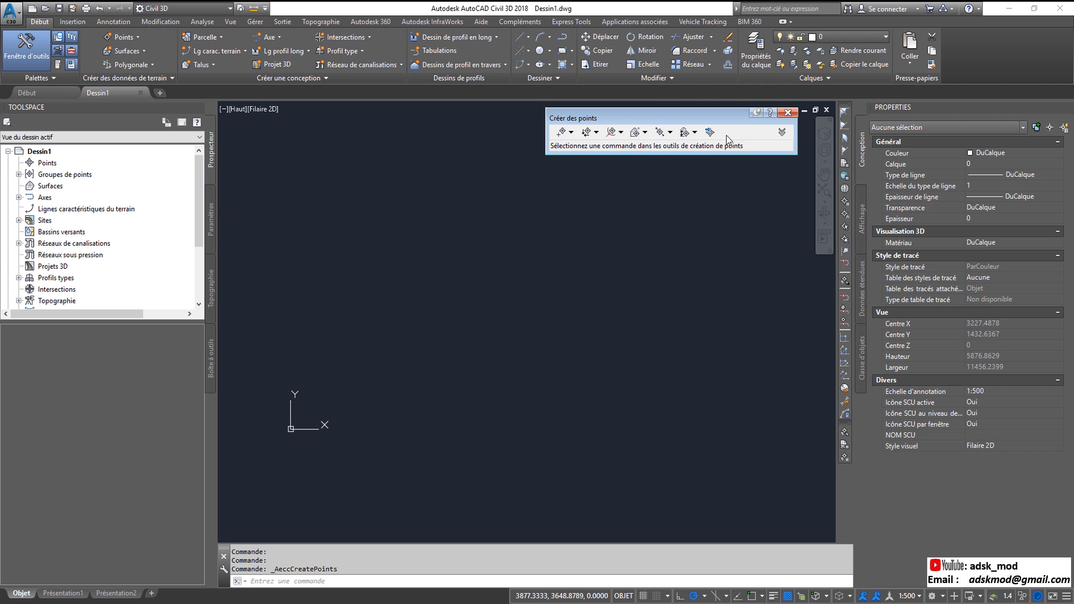
left_click(572, 133)
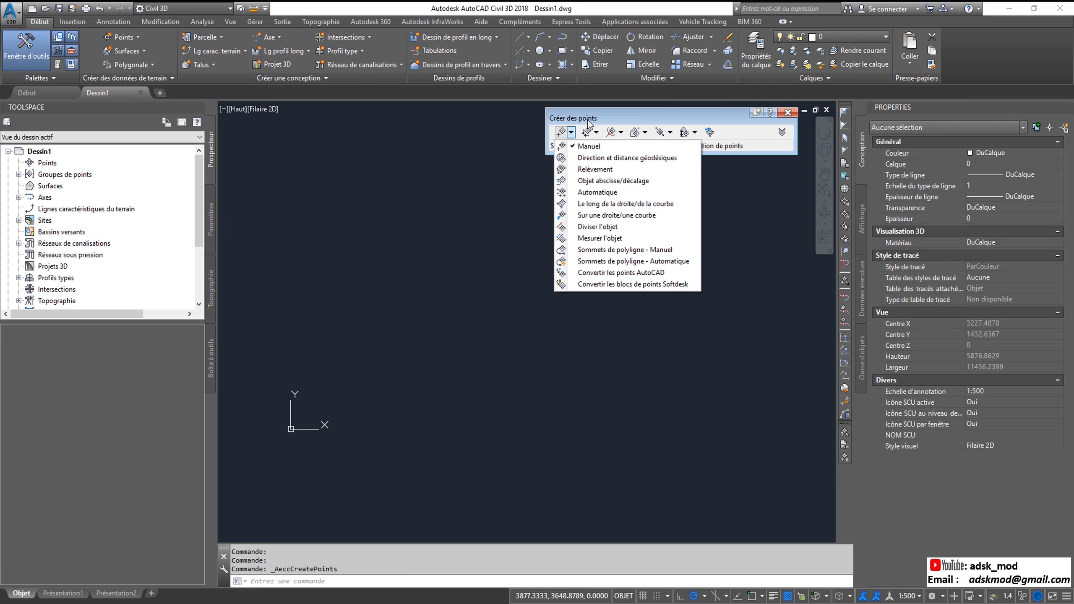
left_click(610, 123)
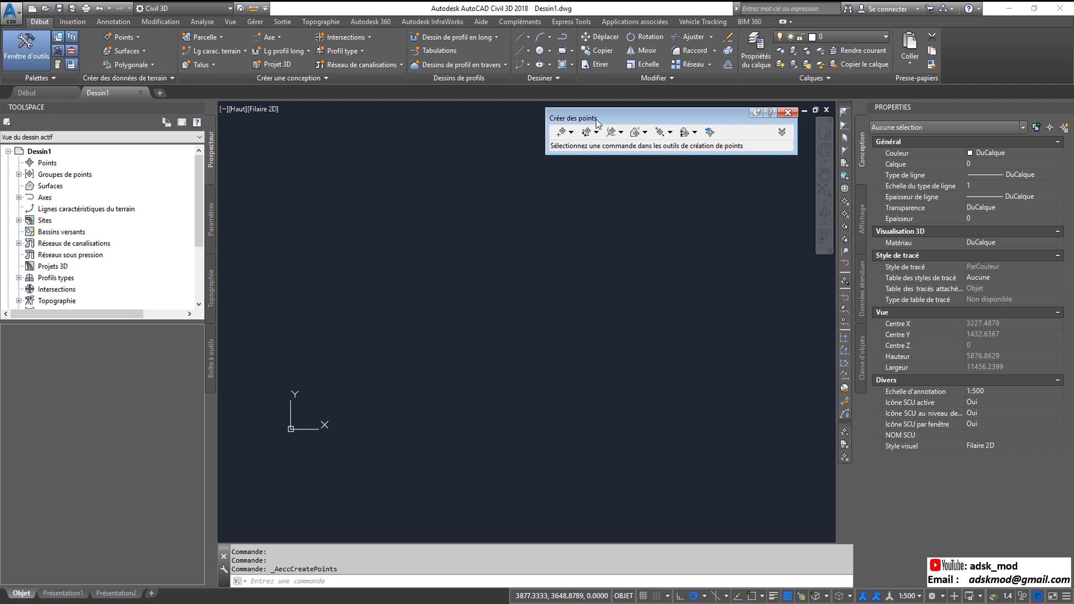
left_click(571, 133)
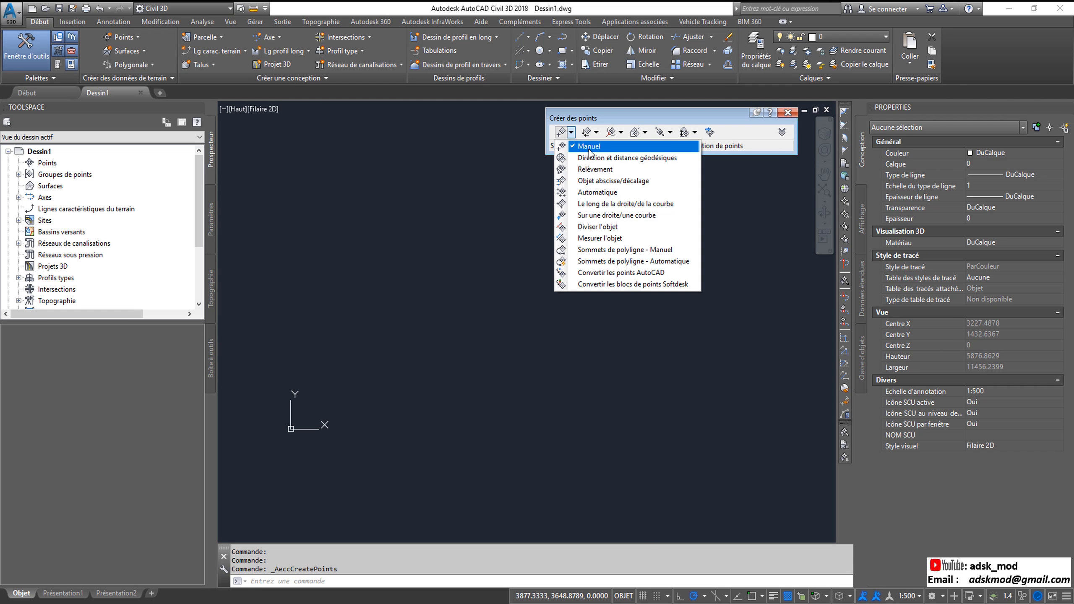
left_click(601, 119)
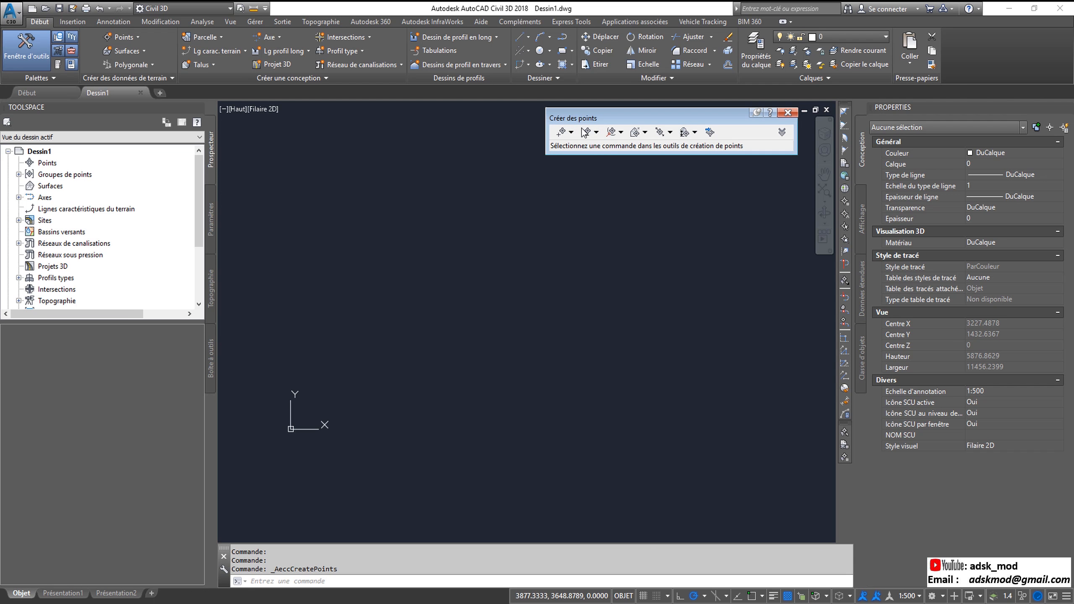
- Create one manual point at about X 1316 m, Y 1700 m with description fr and elevation 100
left_click(560, 132)
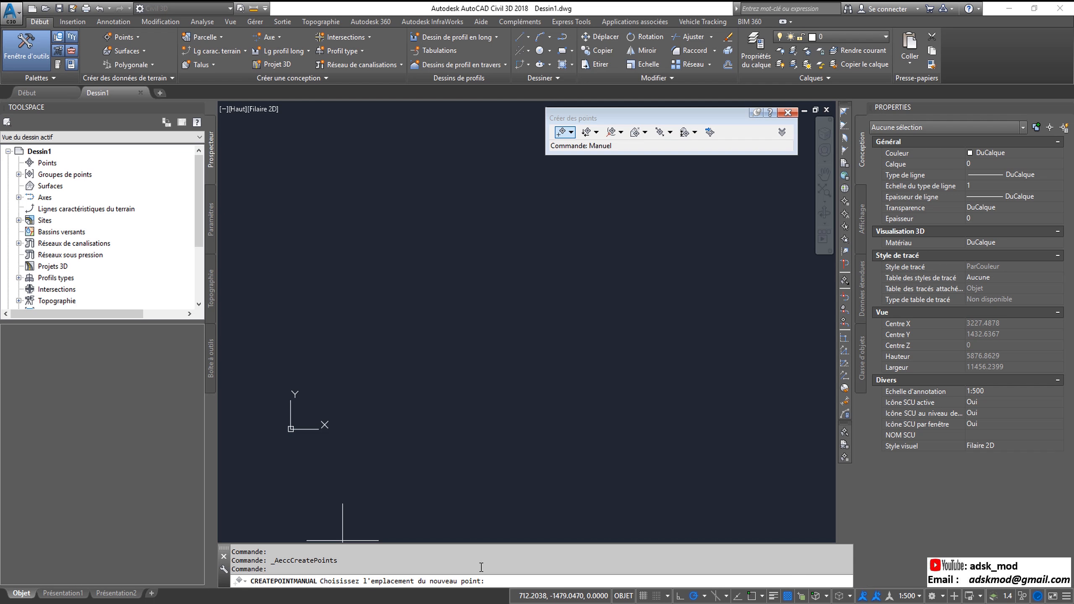
left_click(386, 302)
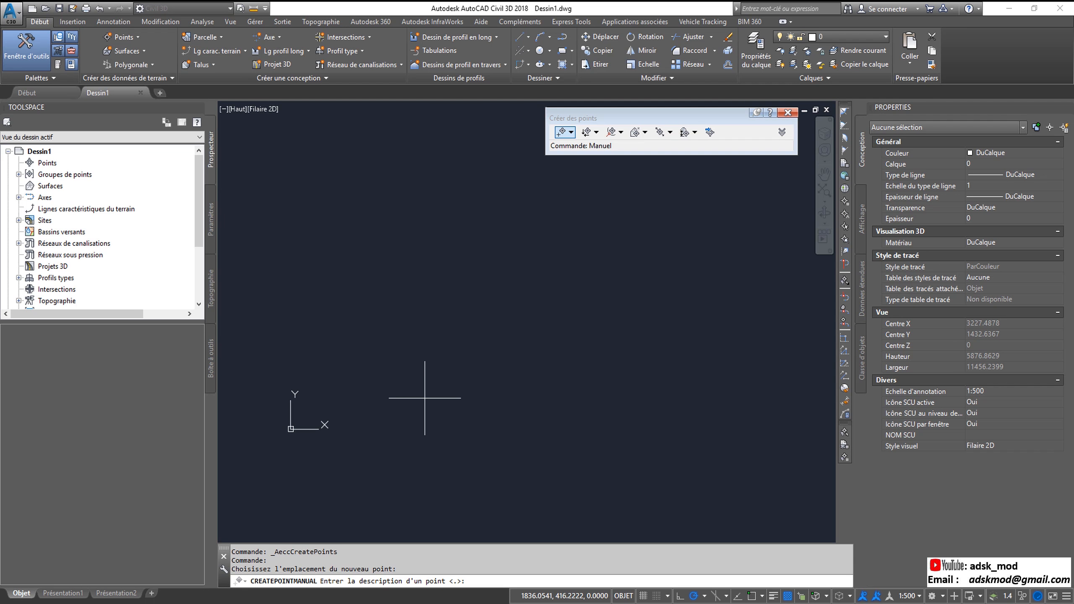
type("fr")
key("Return")
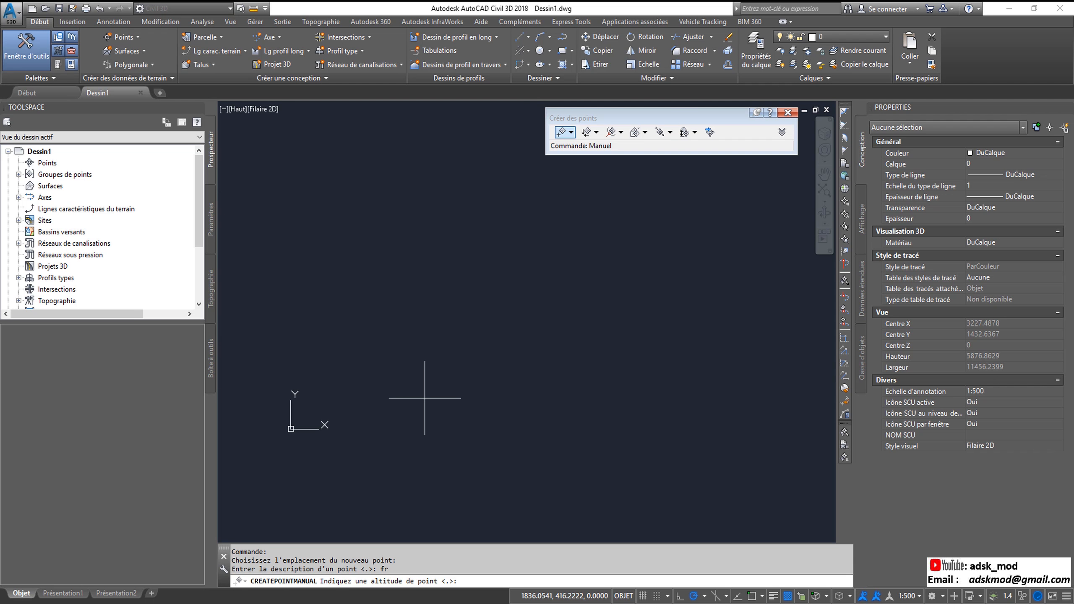
type("100")
key("Return")
scroll(419, 305, "up", 5)
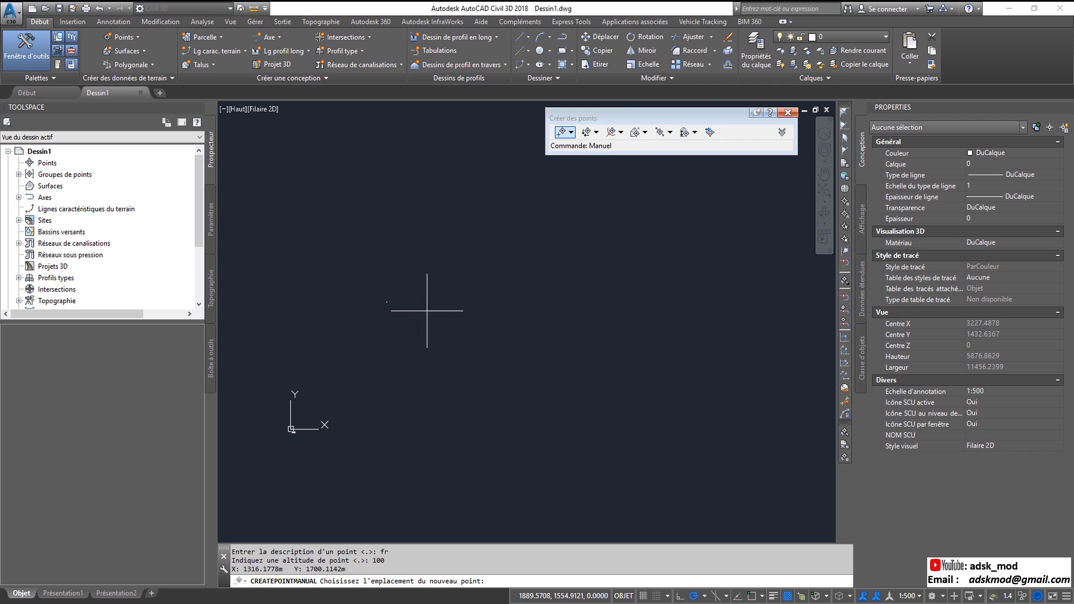
key("Return")
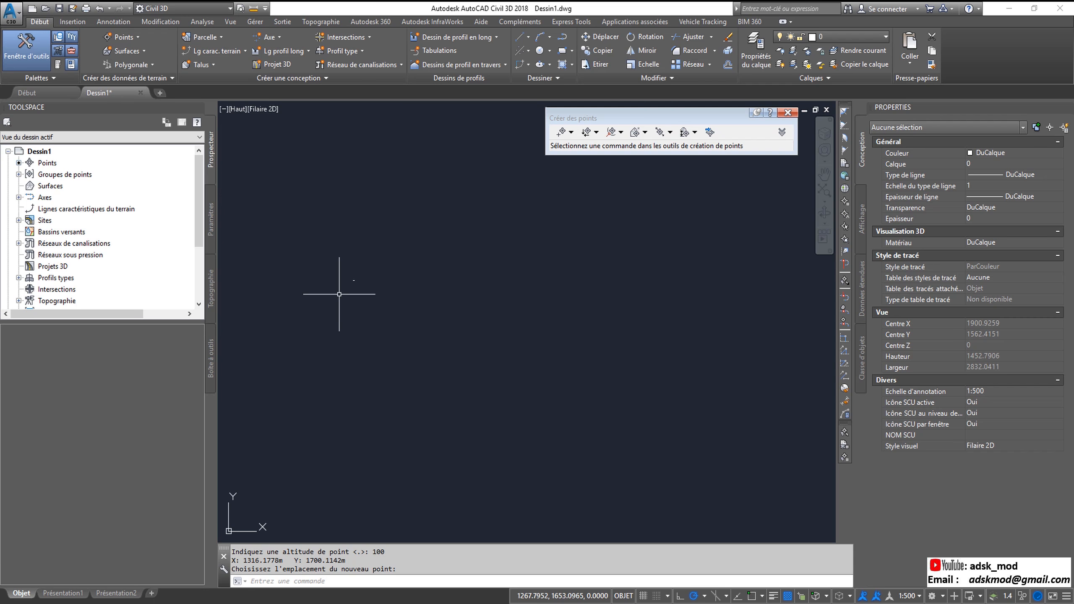
- Examine the new point's marker, elevation label and COGO point details up close
scroll(431, 283, "up", 8)
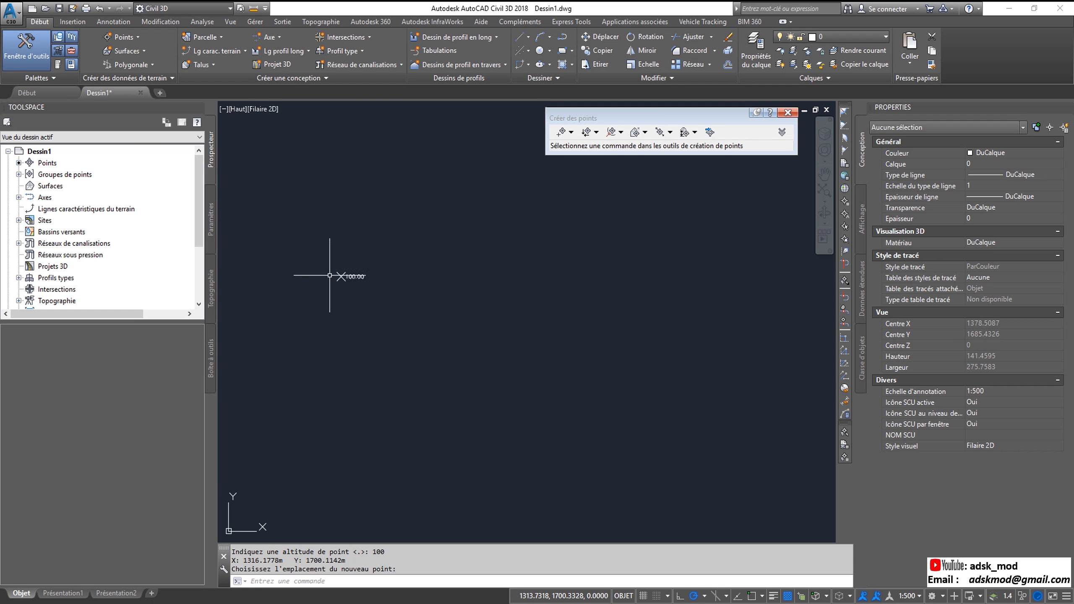
scroll(334, 270, "up", 8)
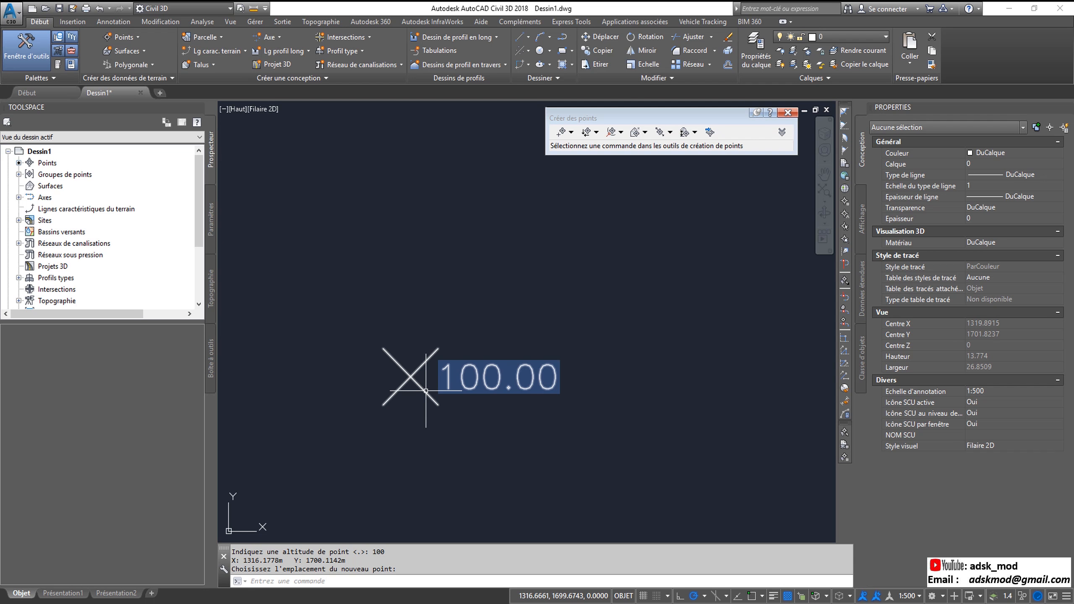
mouse_move(426, 390)
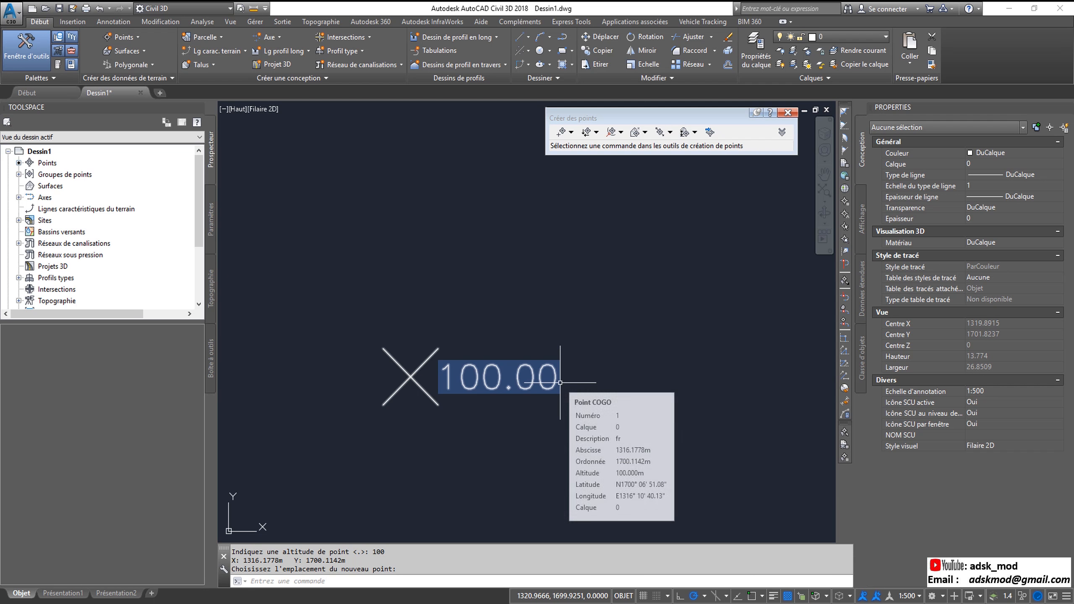
mouse_move(522, 390)
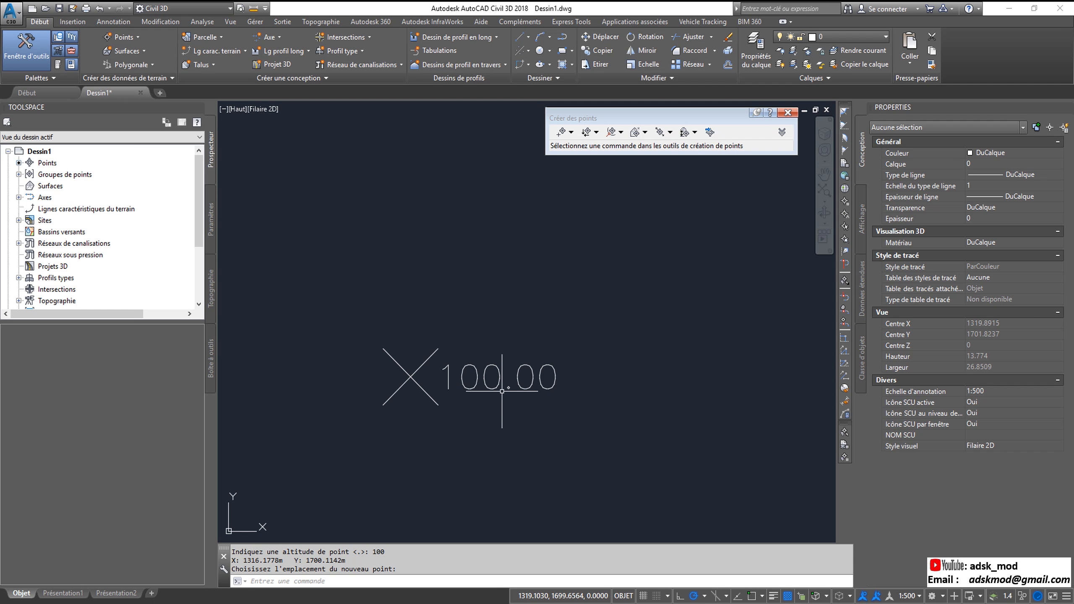
mouse_move(488, 393)
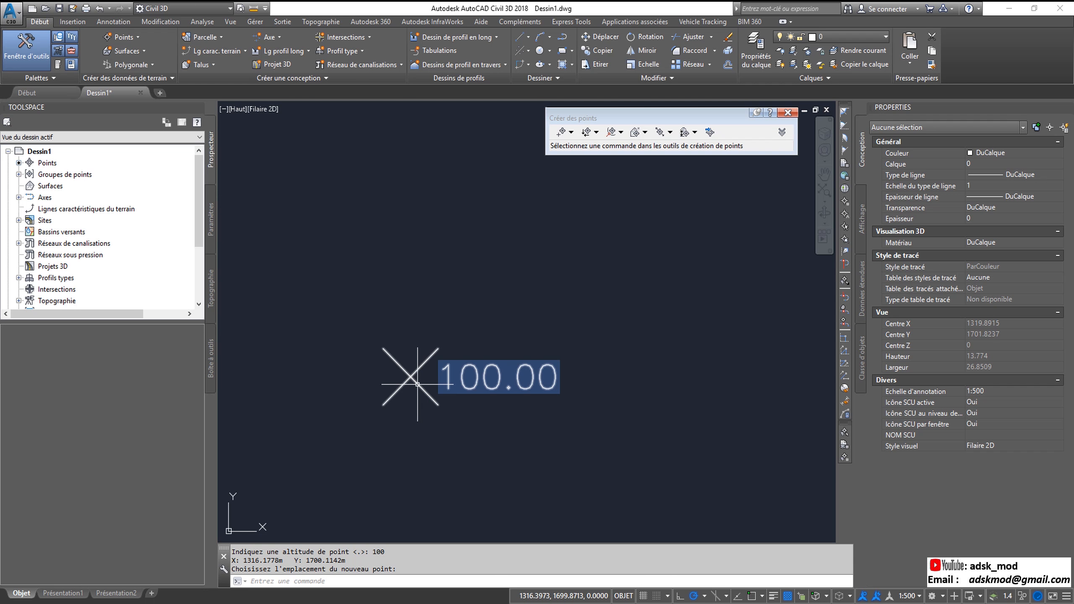
- Set the COGO point's style to Regard EP, view the resulting symbol up close and clear the selection
left_click(417, 385)
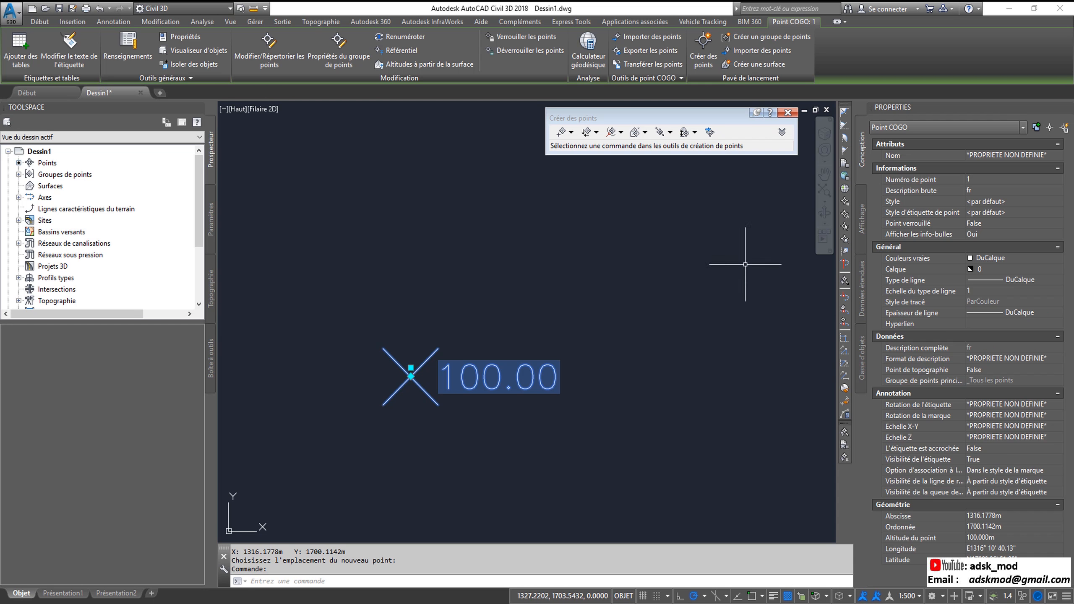
left_click(1018, 203)
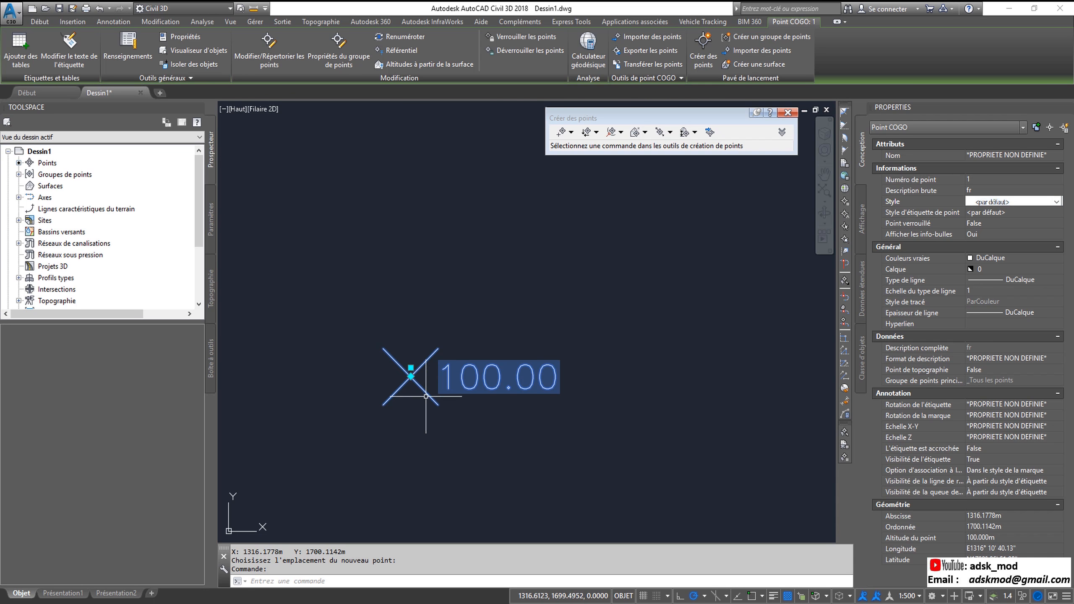
left_click(1058, 202)
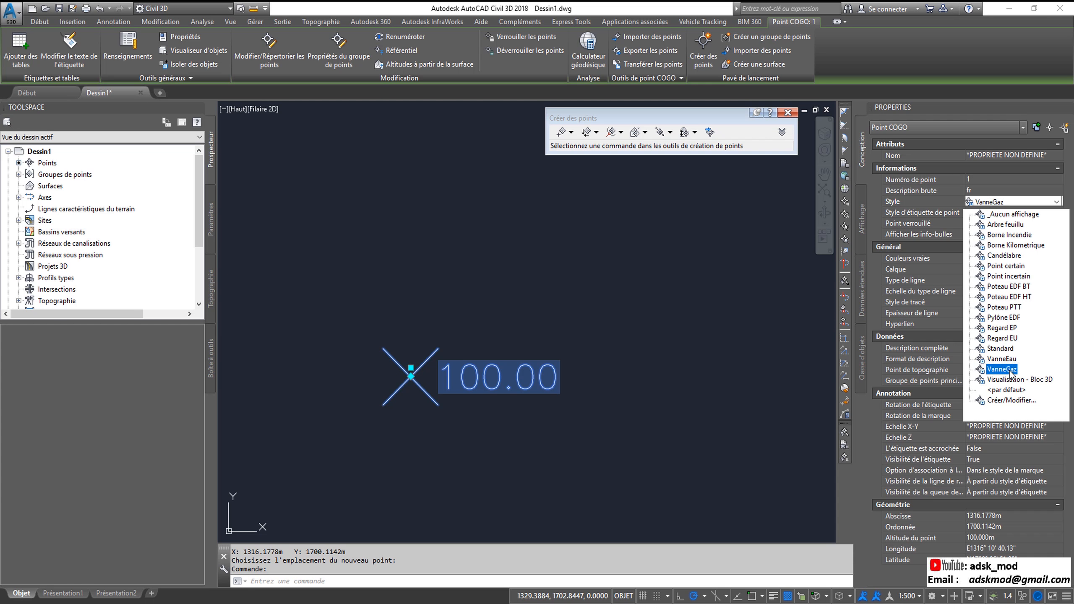
left_click(1011, 333)
scroll(428, 398, "up", 4)
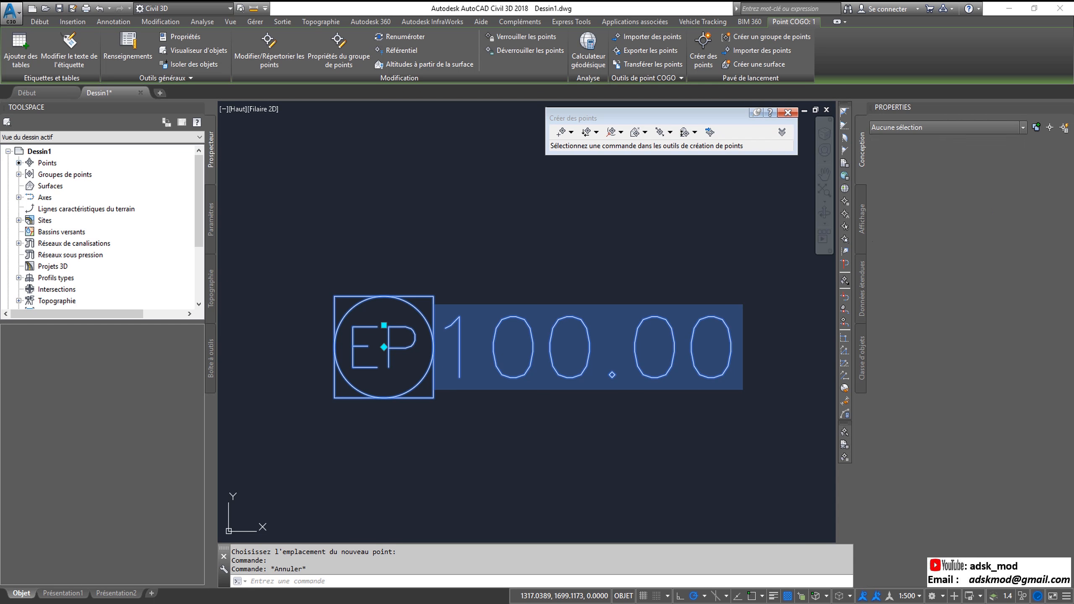
key("Escape")
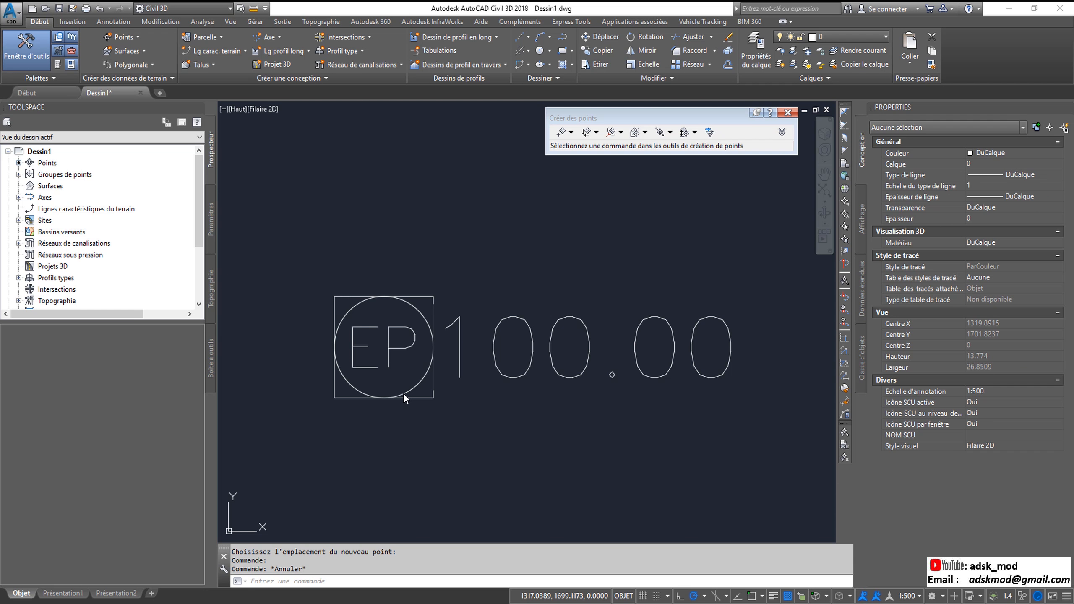
- Review the default point style and the available label styles in the _Tous les points group's properties, leaving them as they are
left_click(459, 368)
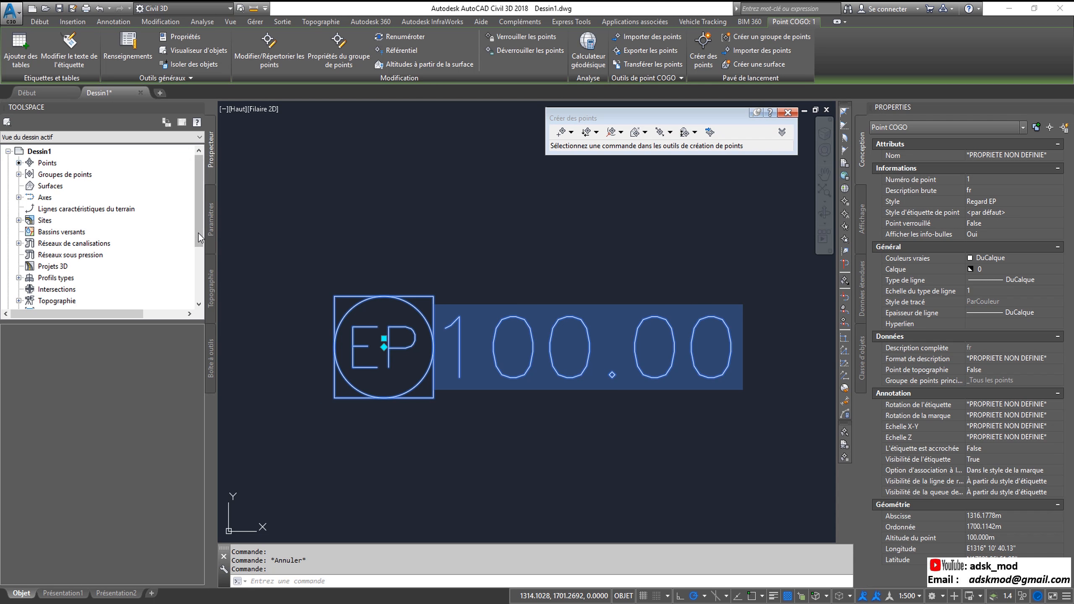
left_click(19, 174)
right_click(64, 188)
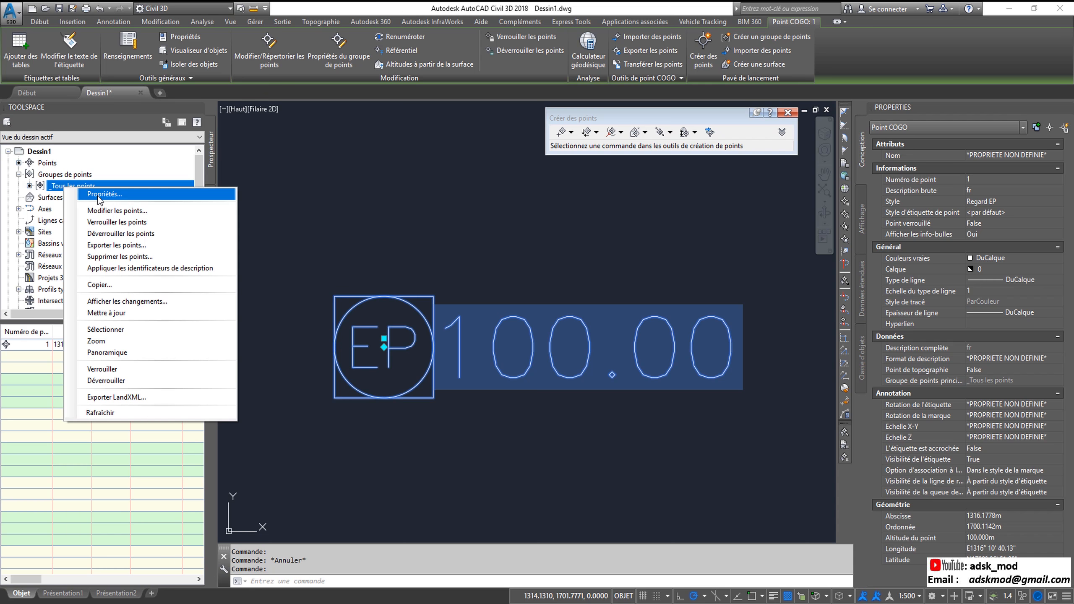
left_click(99, 195)
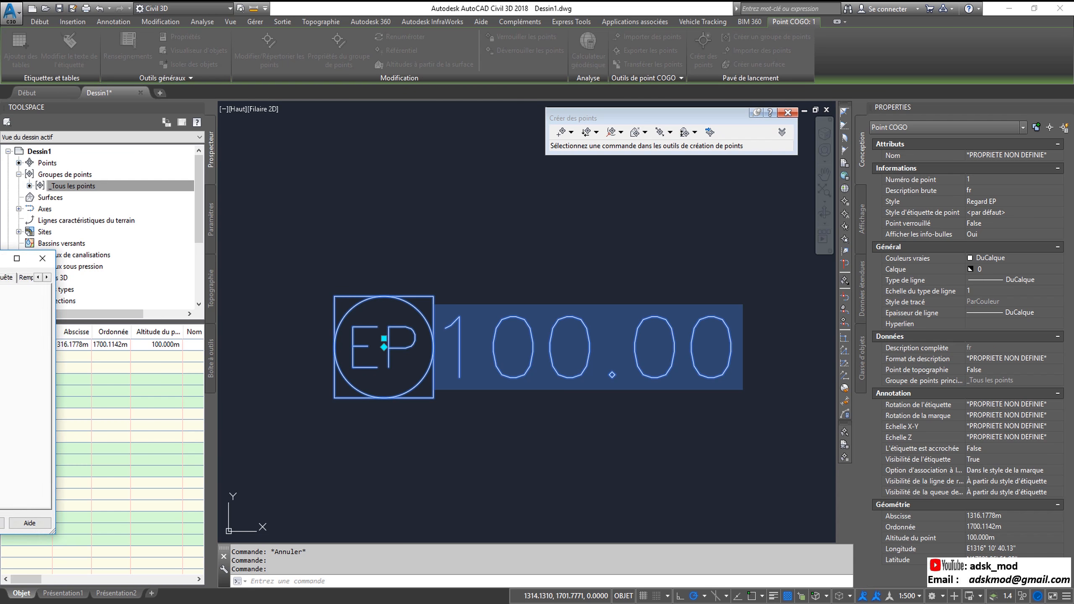
left_click_drag(240, 236, 363, 204)
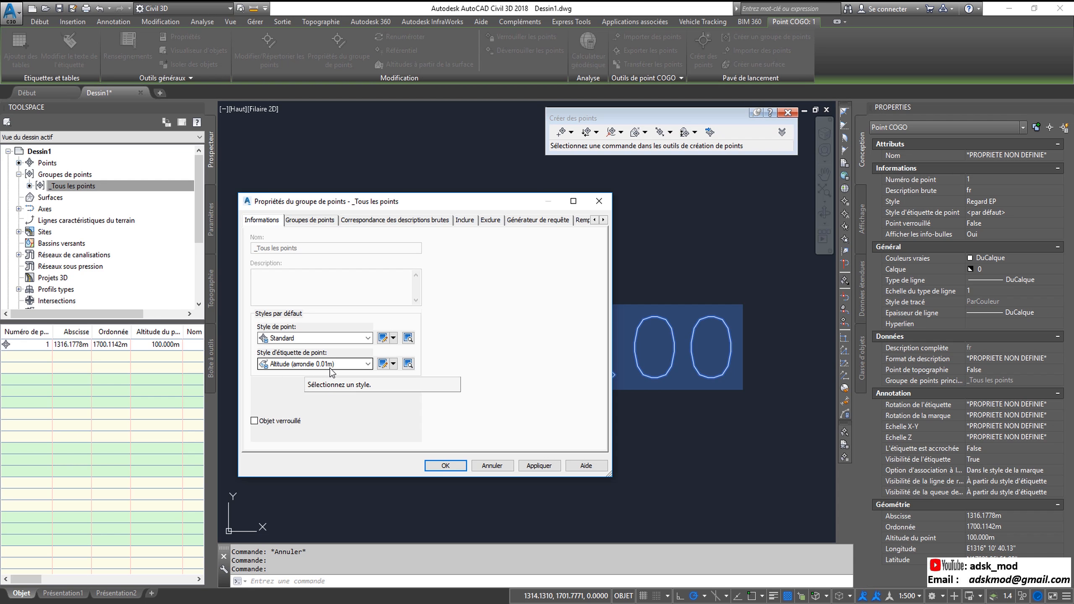
left_click(367, 366)
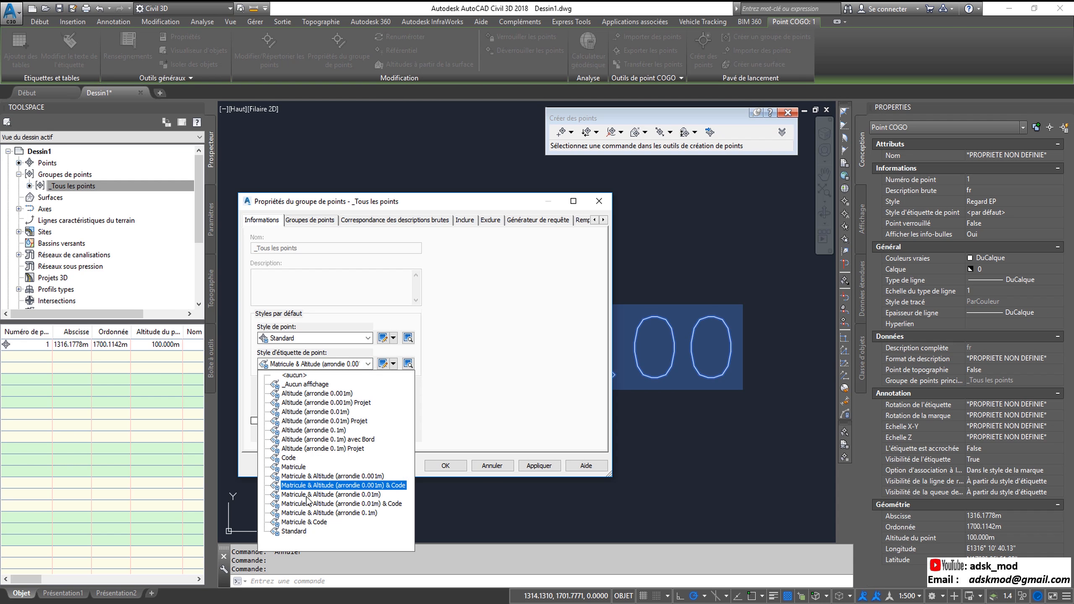
left_click(458, 379)
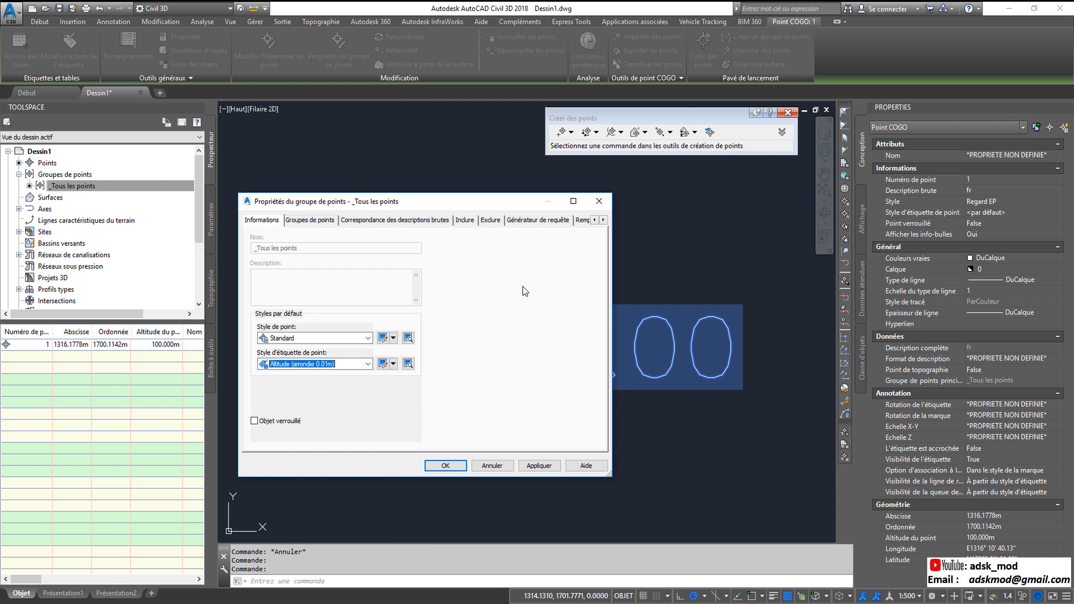
left_click(599, 201)
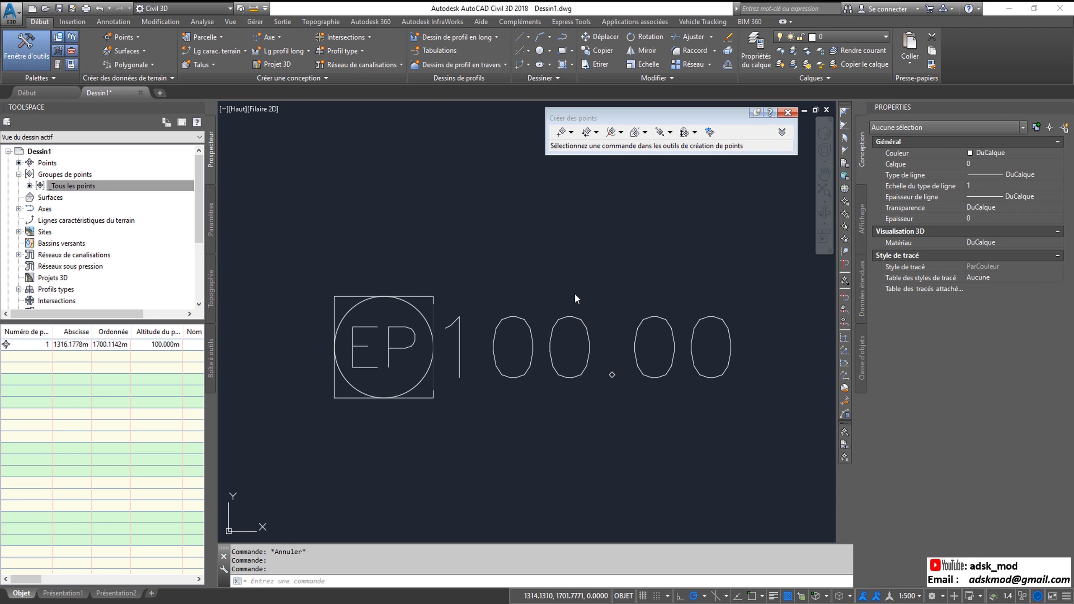
- Set the Regard EP point's label style to Matricule & Code
left_click(579, 317)
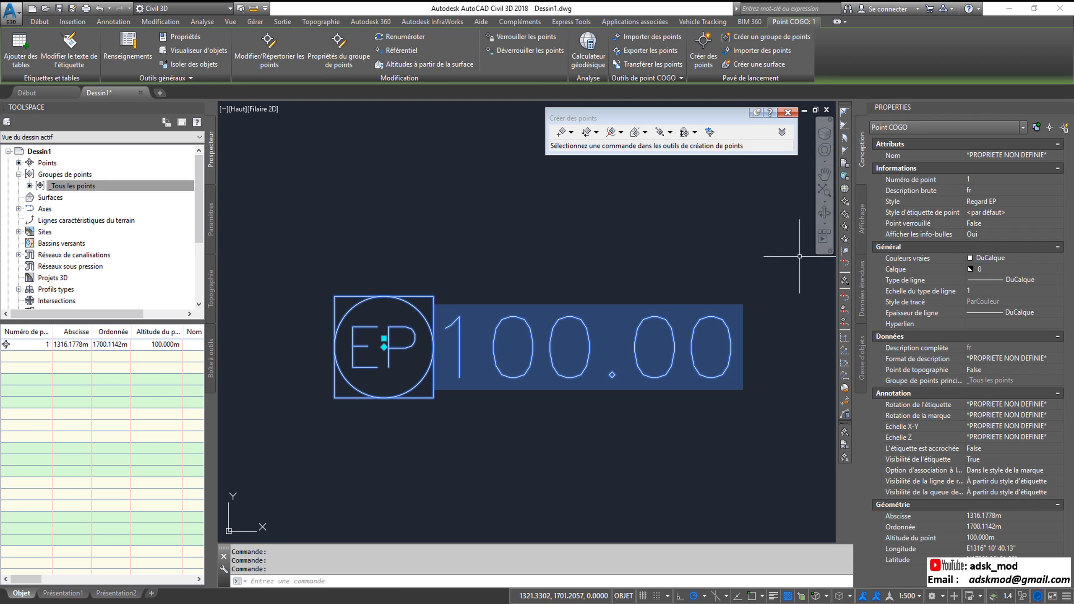
left_click(1008, 212)
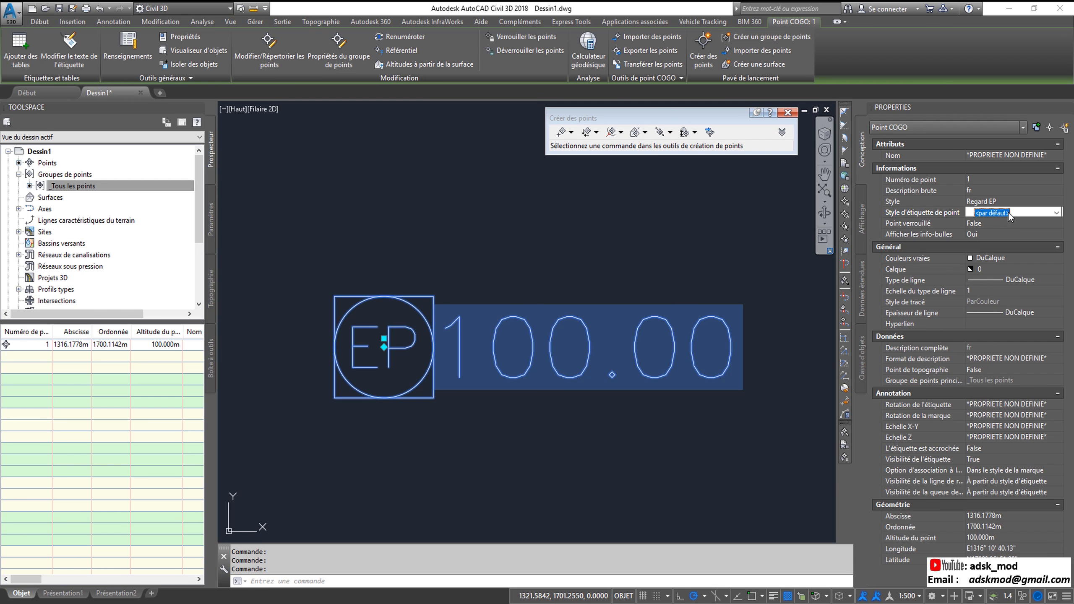
left_click(1059, 213)
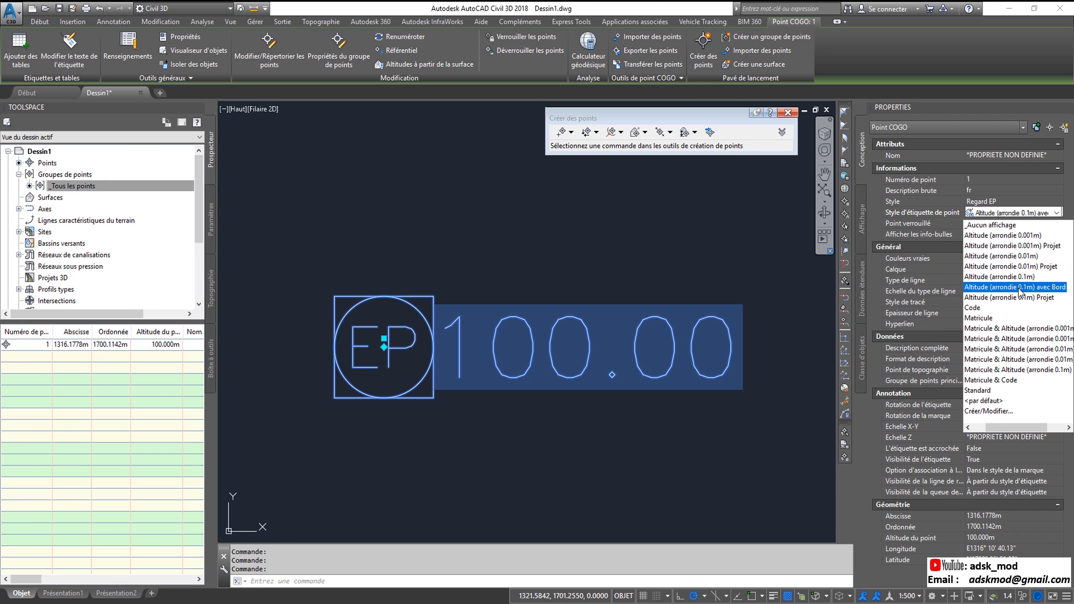
left_click(1010, 381)
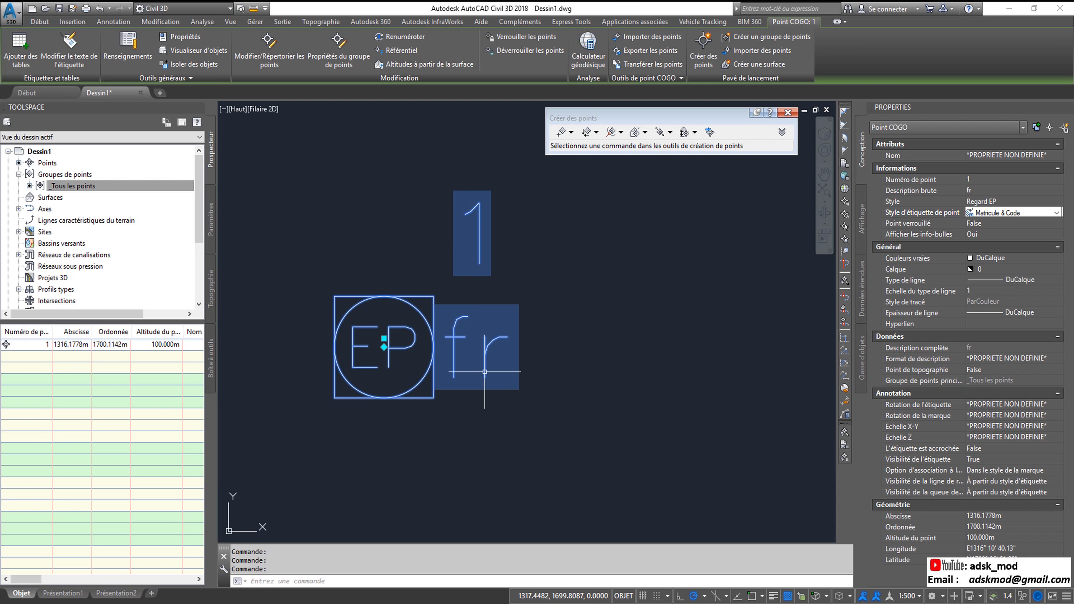
mouse_move(484, 372)
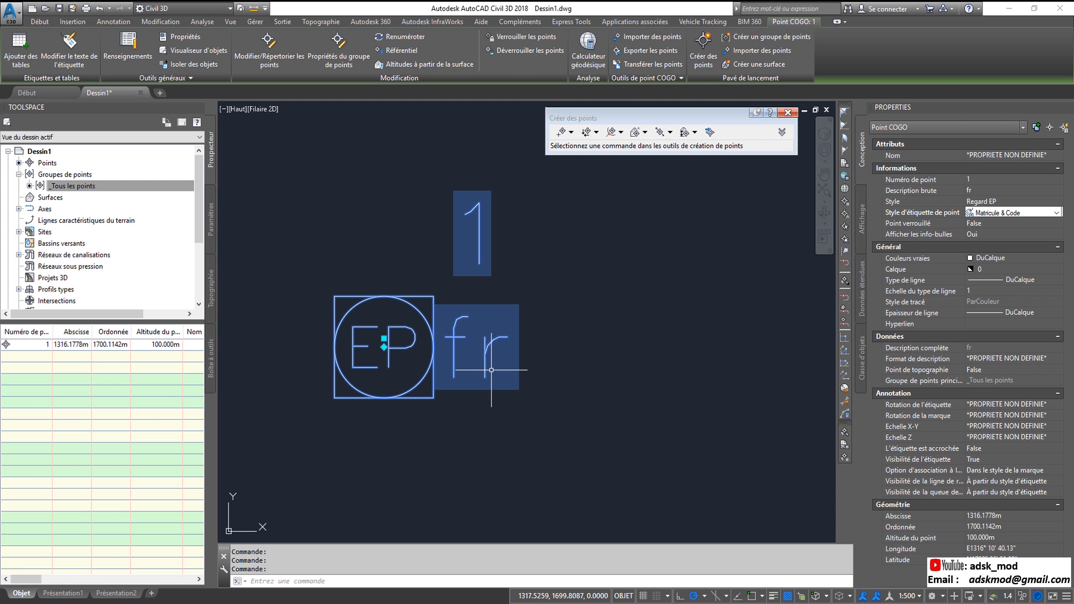
- Try the label styles Code and Altitude (arrondie 0.001m) Projet on the point
left_click(1054, 214)
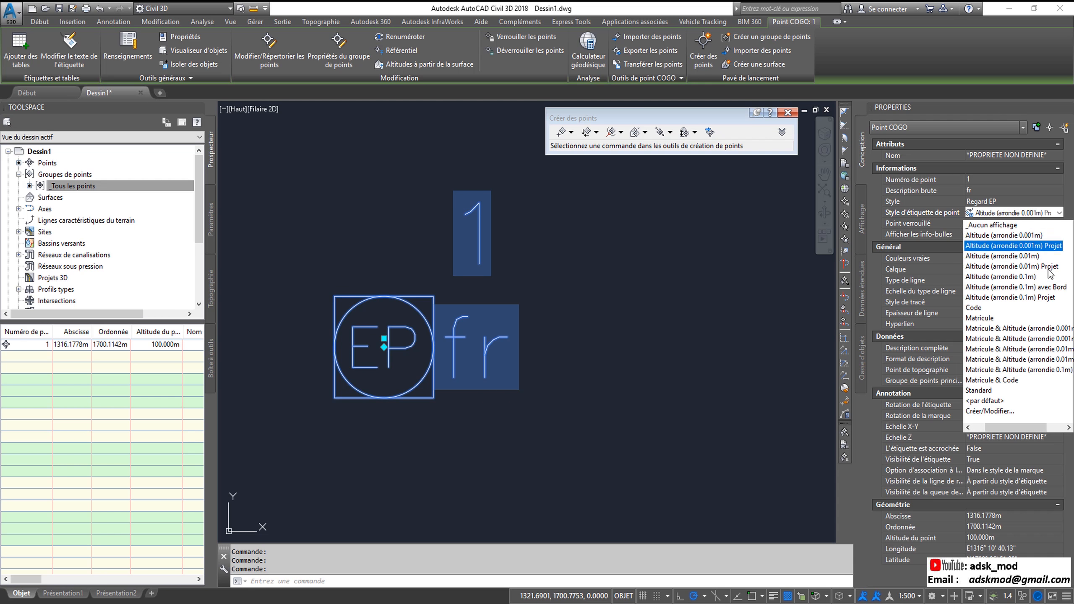
left_click(975, 307)
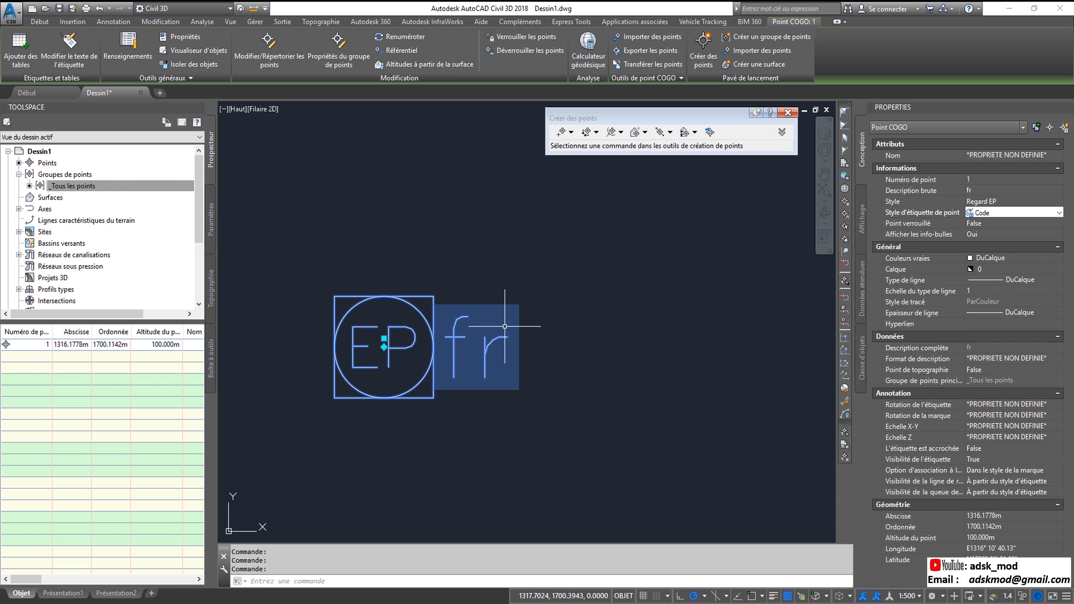
left_click(1058, 213)
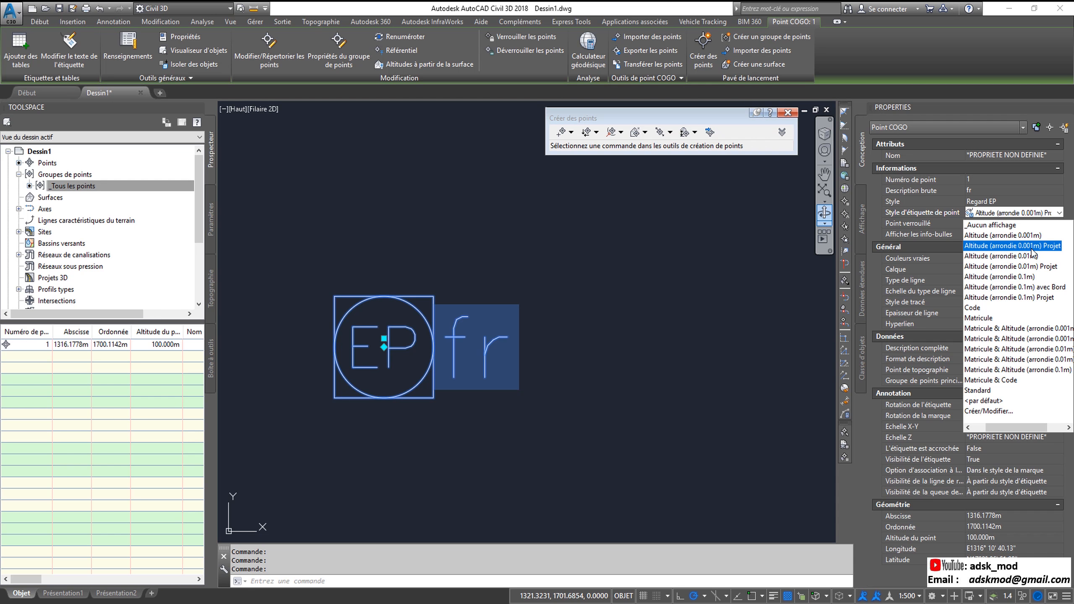
left_click(1032, 249)
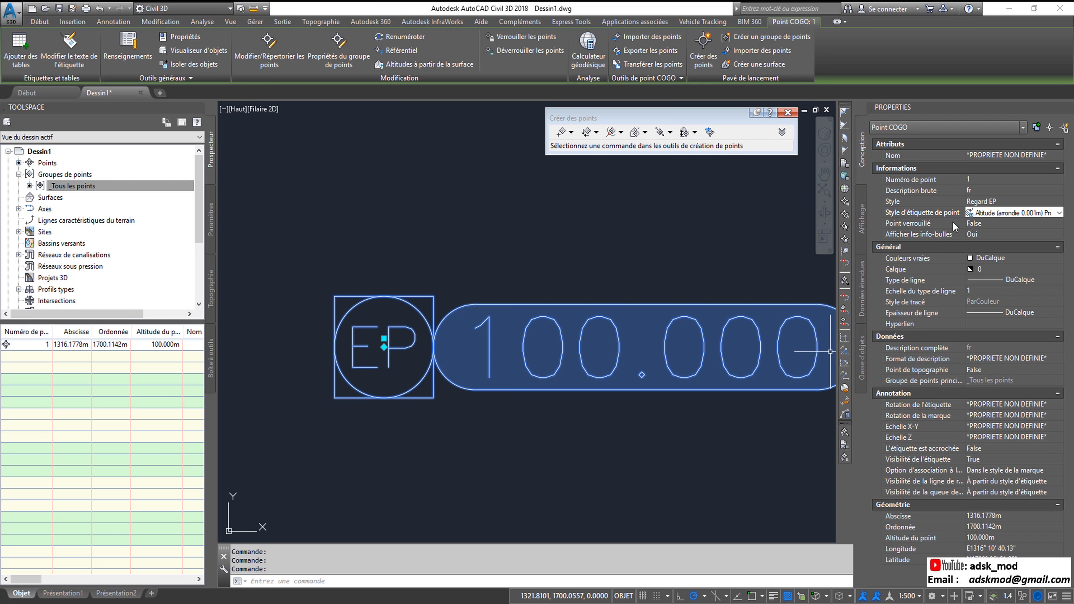
- Assign the _Aucun affichage label style to the point and open that style for editing
left_click(1061, 213)
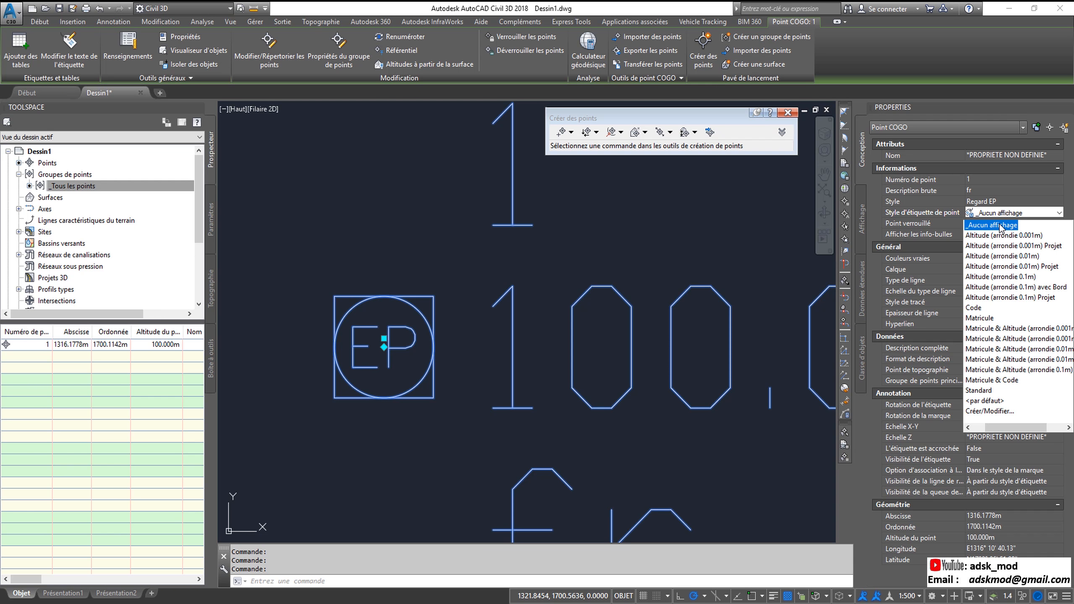
left_click(996, 224)
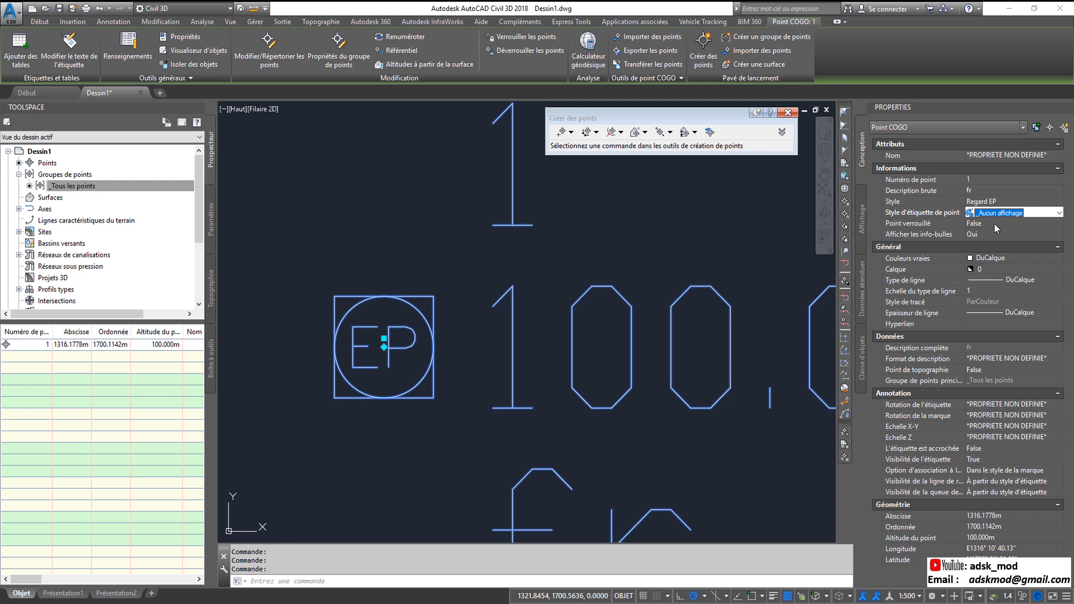
left_click(1059, 212)
left_click(1000, 411)
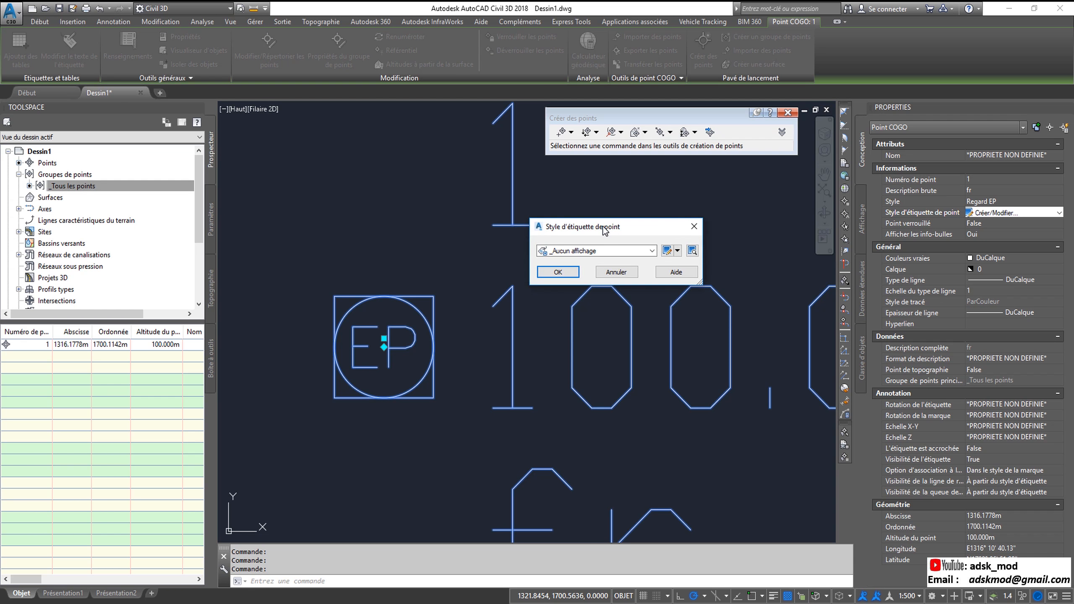
left_click(666, 251)
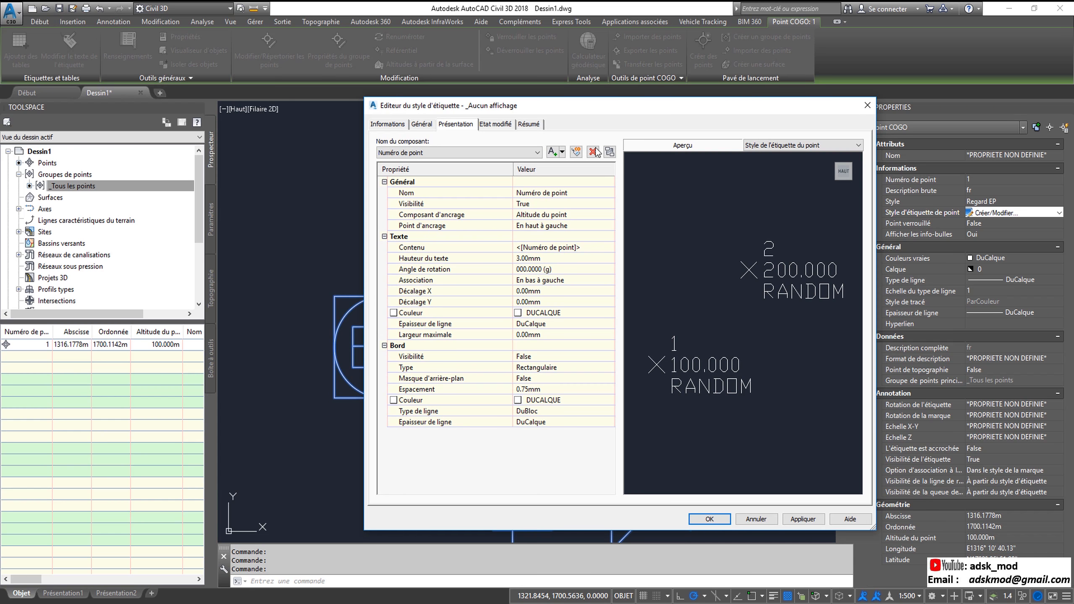
- Delete the point number, elevation and description components from the _Aucun affichage label style and accept the changes
left_click(537, 153)
left_click(537, 153)
left_click(593, 153)
left_click(593, 152)
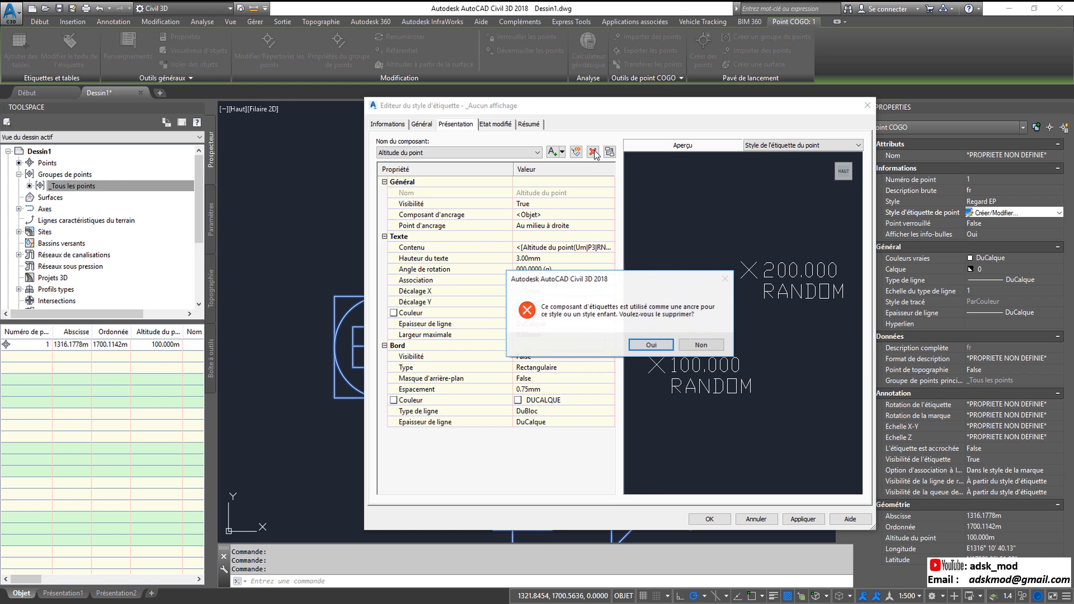
left_click(651, 345)
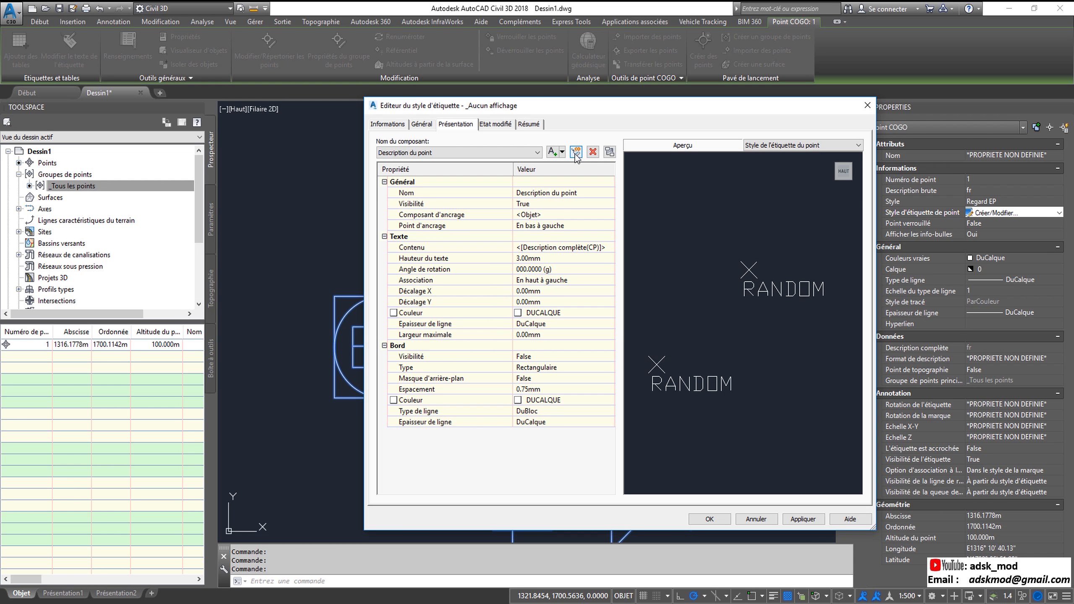
left_click(593, 153)
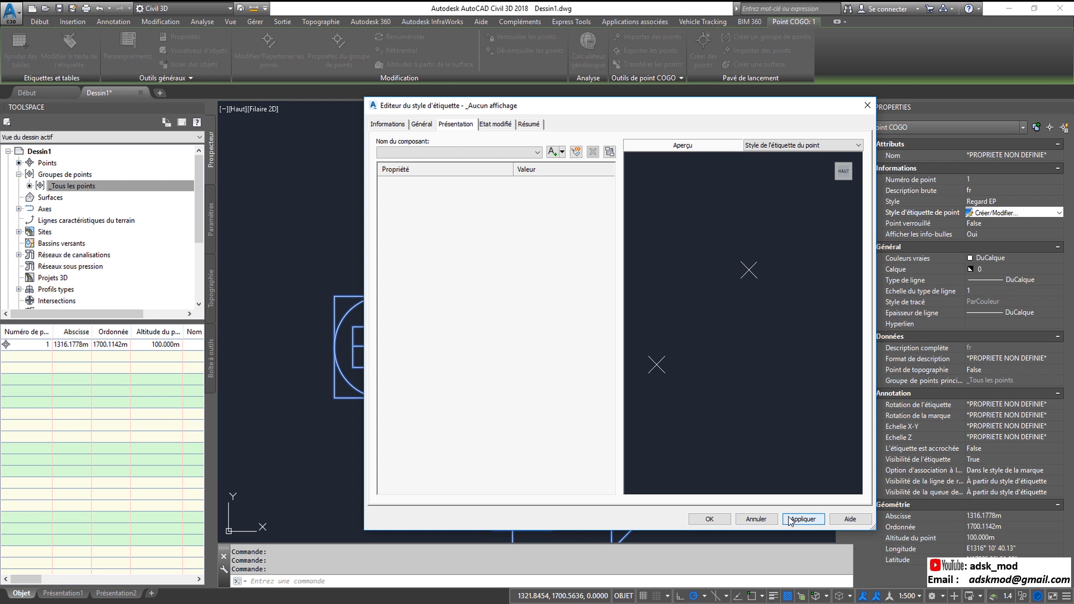
left_click(715, 519)
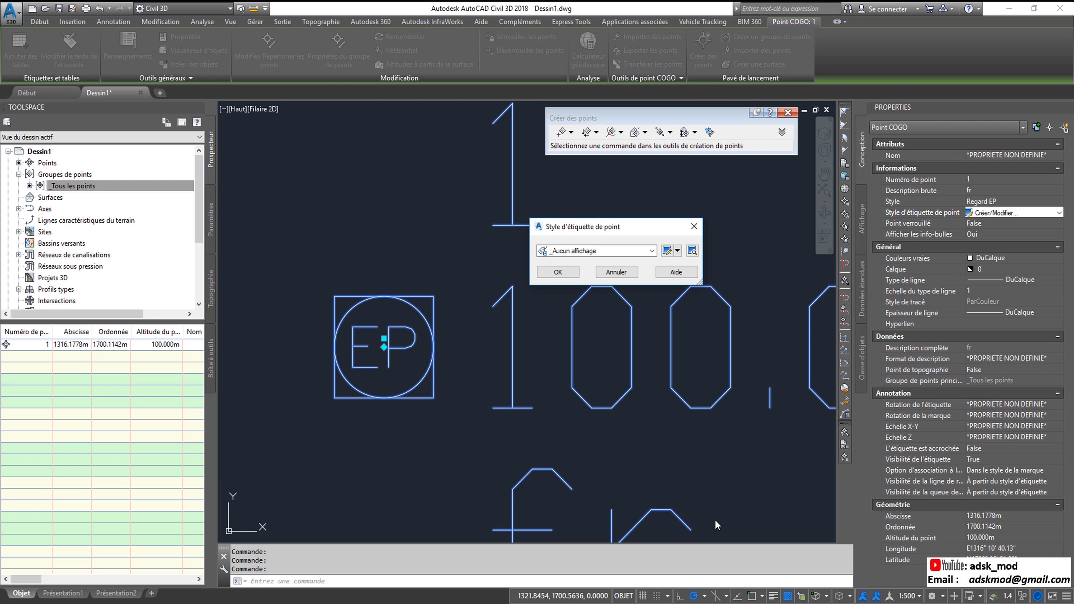
left_click(569, 276)
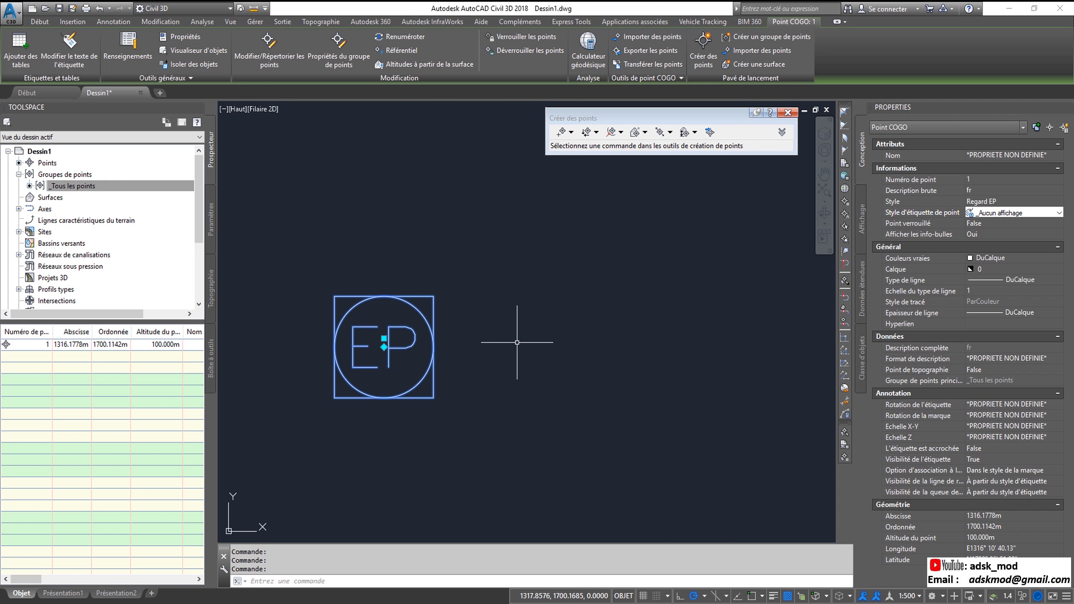
- Try the label styles Altitude (arrondie 0.001m) Projet, Altitude (arrondie 0.001m) and _Aucun affichage on the Regard EP point
left_click(1051, 215)
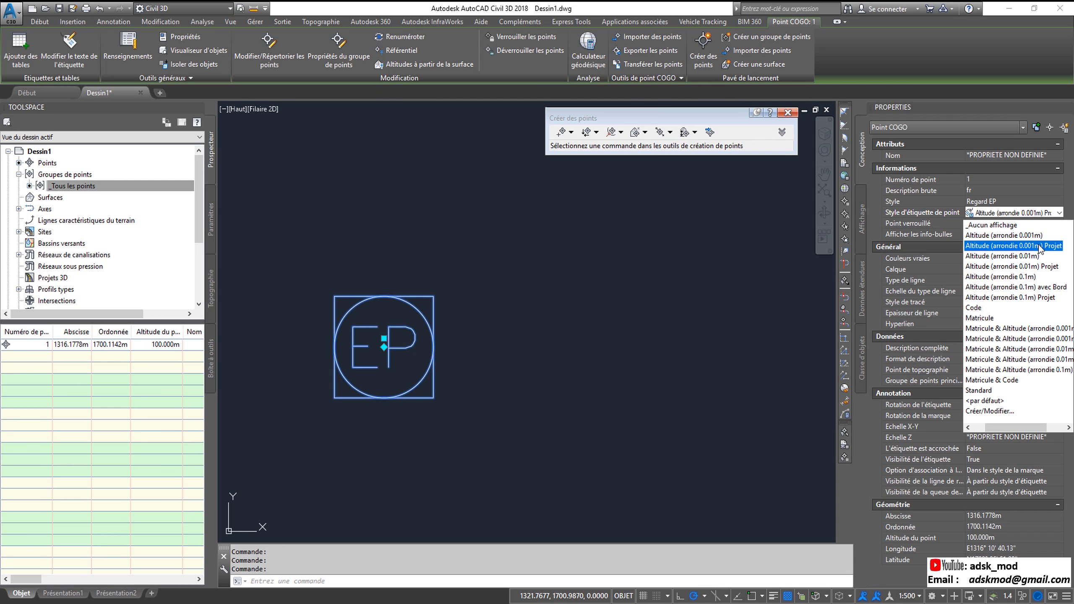
left_click(1032, 245)
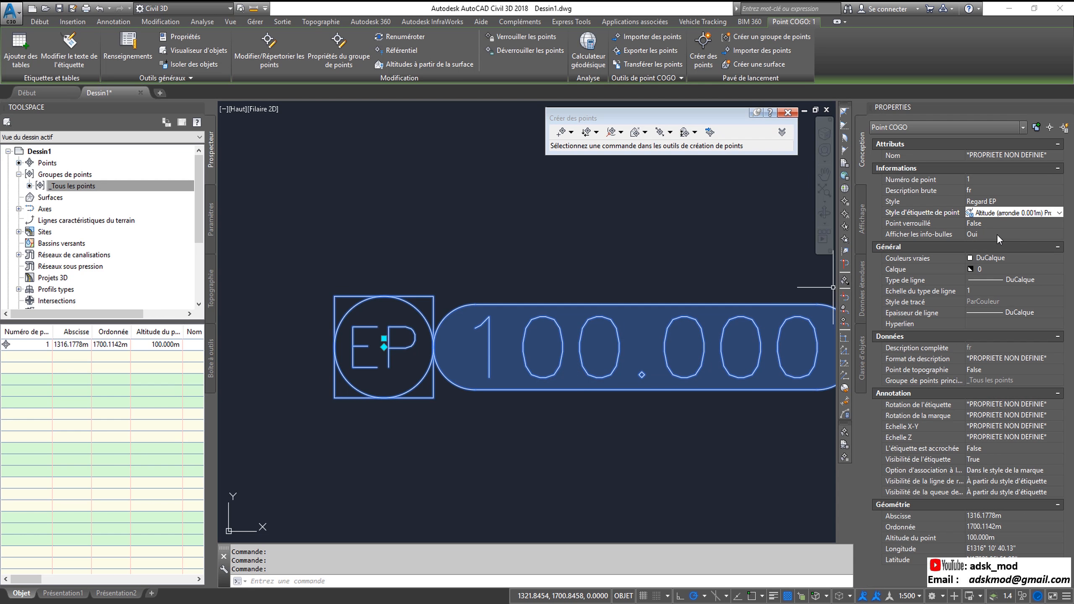
left_click(1009, 214)
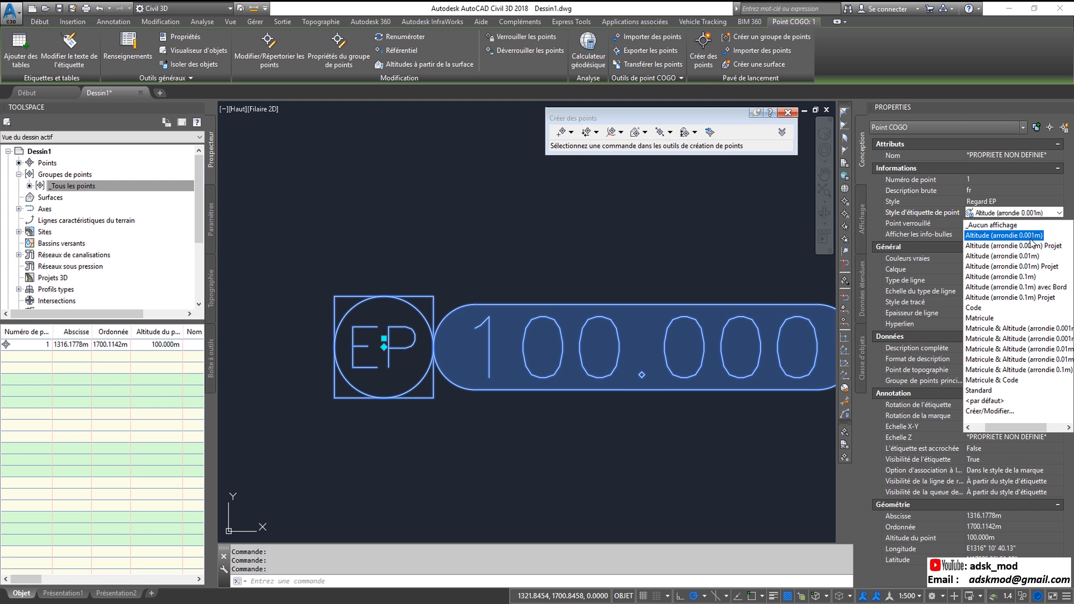
left_click(1029, 238)
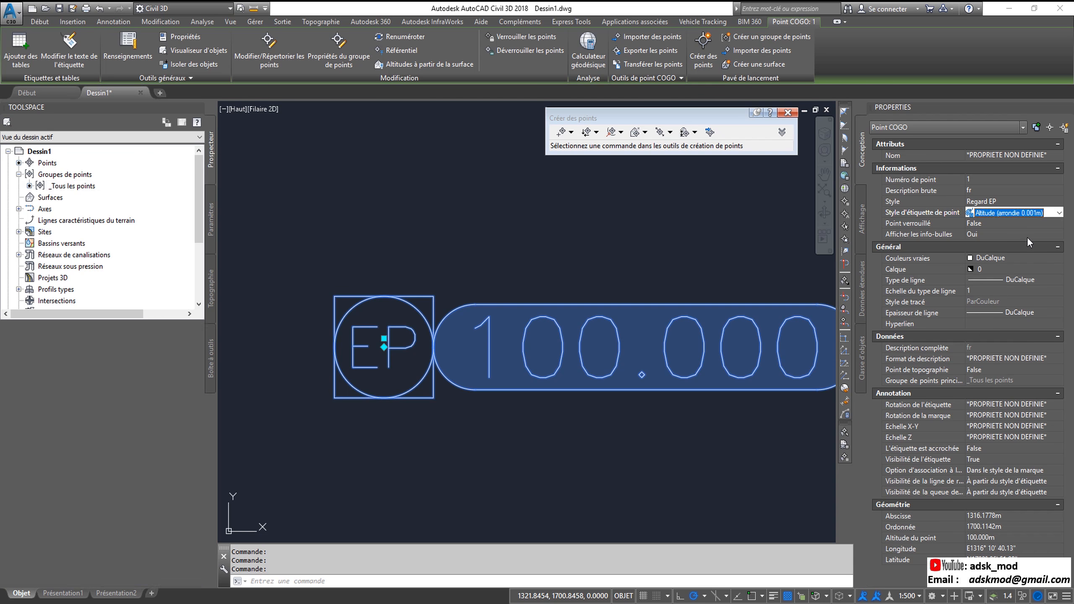
left_click(1020, 212)
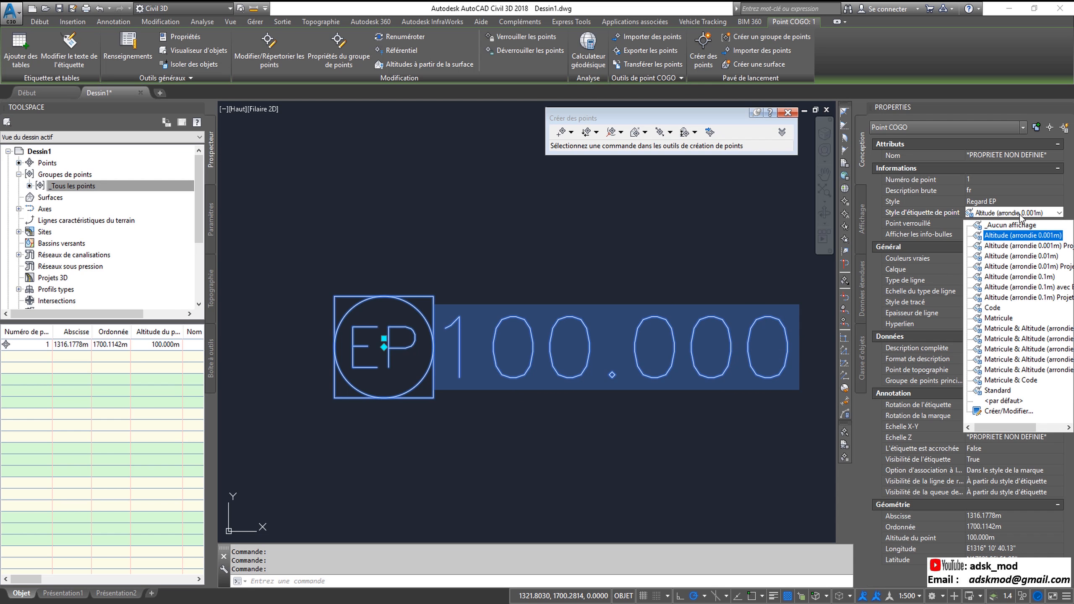
left_click(1001, 227)
middle_click_drag(440, 306, 534, 309)
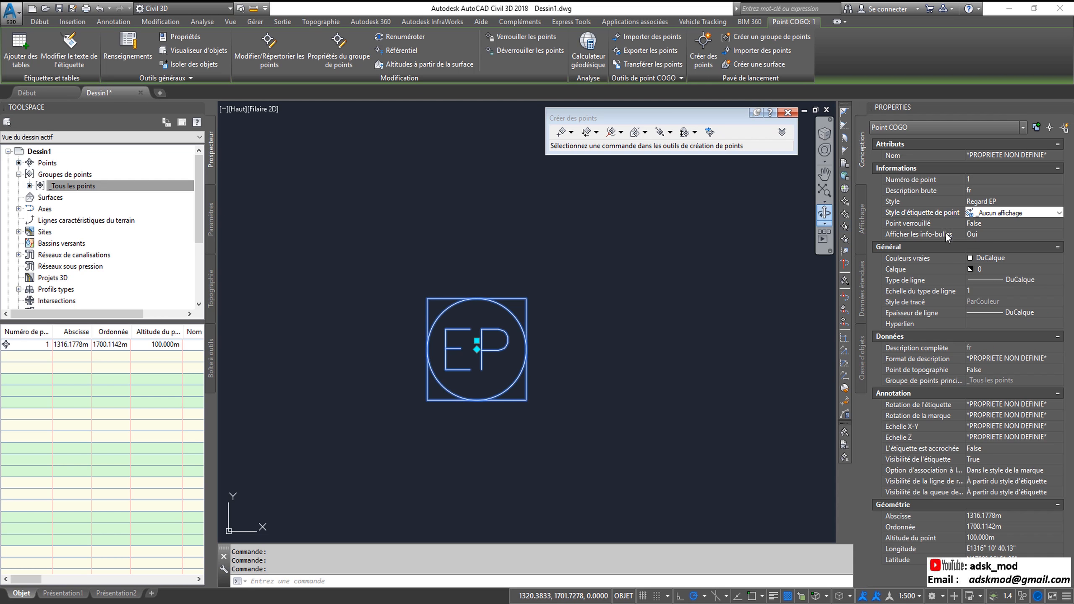
- Set the point's label style to Altitude (arrondie 0.1m) Projet and its point style to _Aucun affichage
left_click(994, 215)
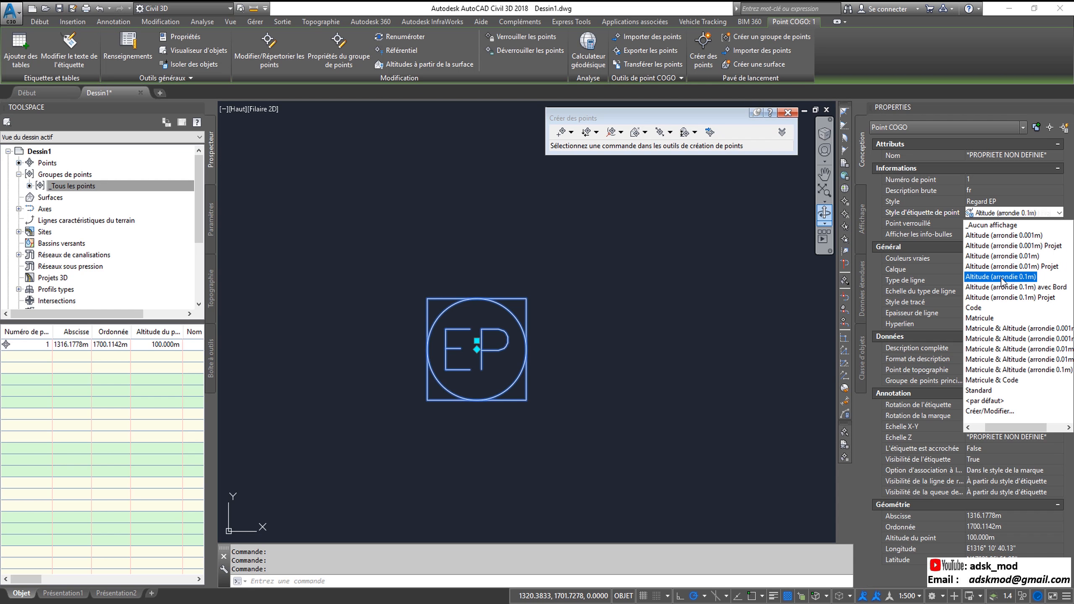
left_click(1009, 299)
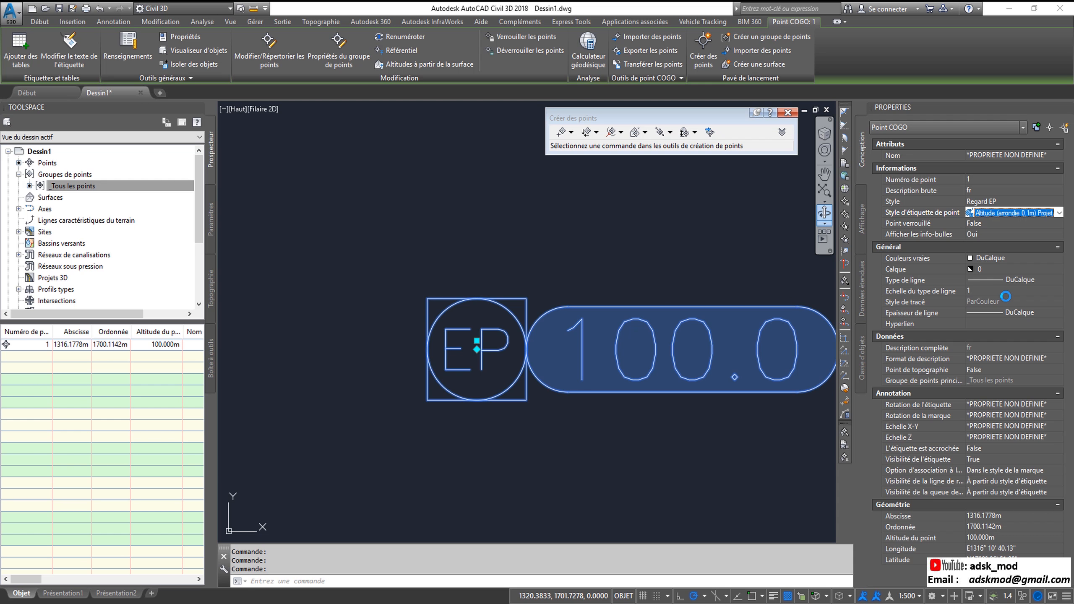
left_click(1002, 200)
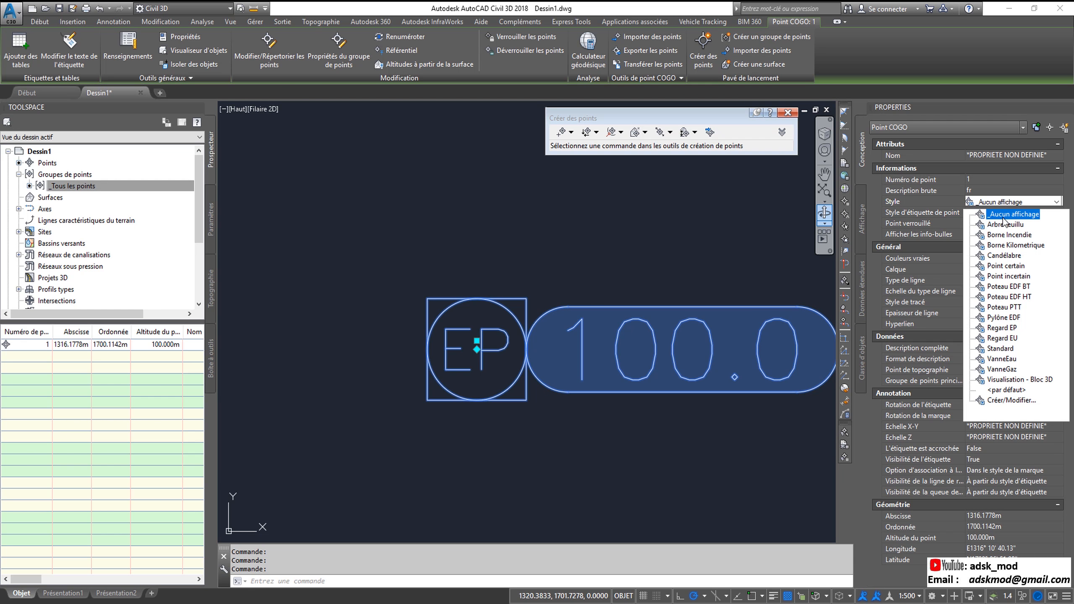
left_click(1012, 214)
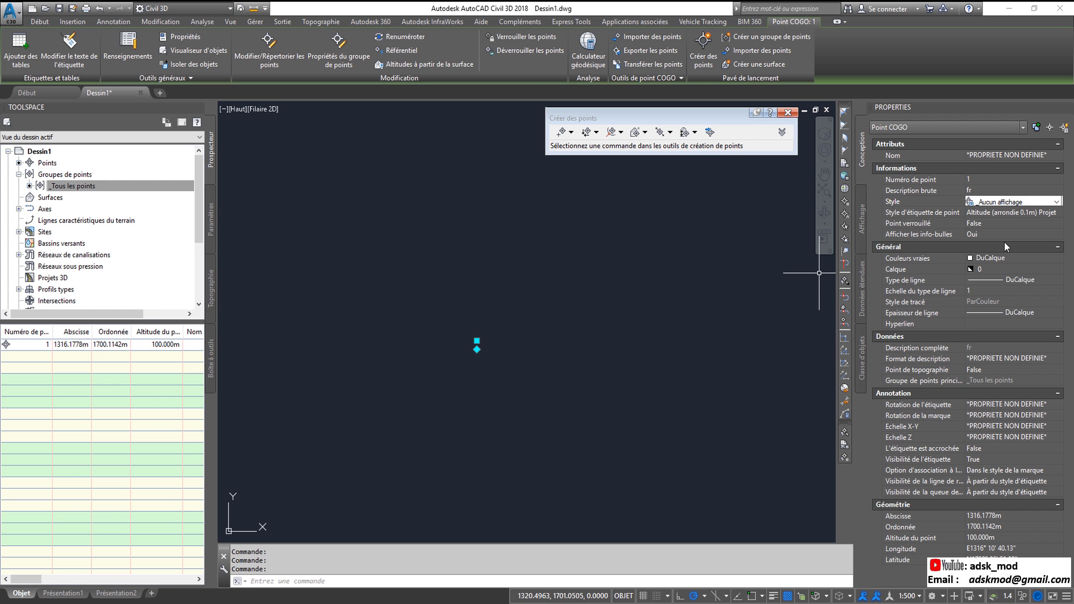
- Change the point's style to Poteau EDF BT, close the point creation tools and deselect the point
left_click(1059, 200)
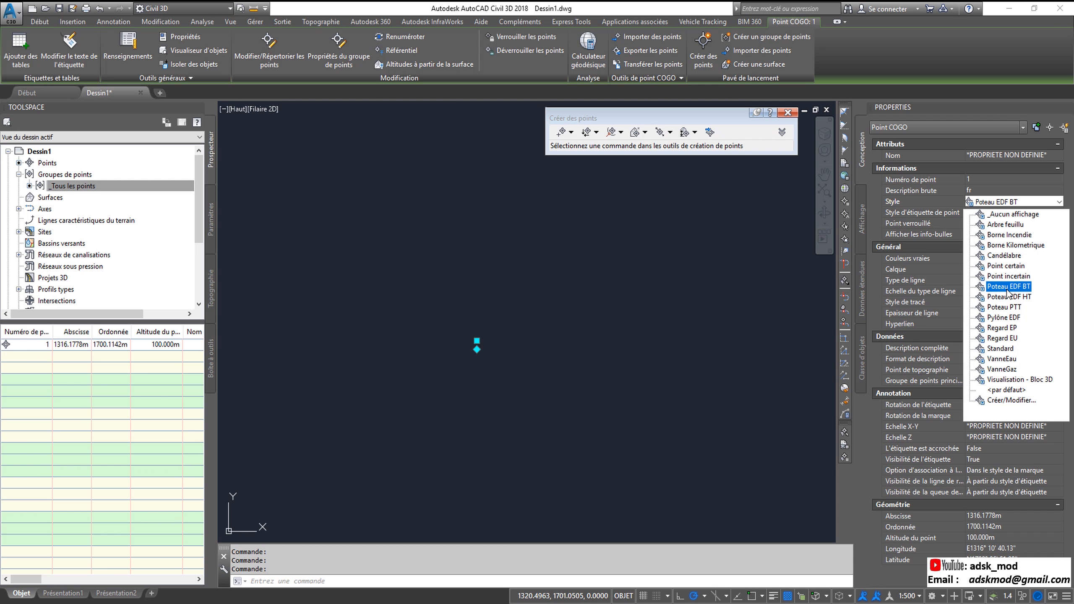
left_click(1008, 289)
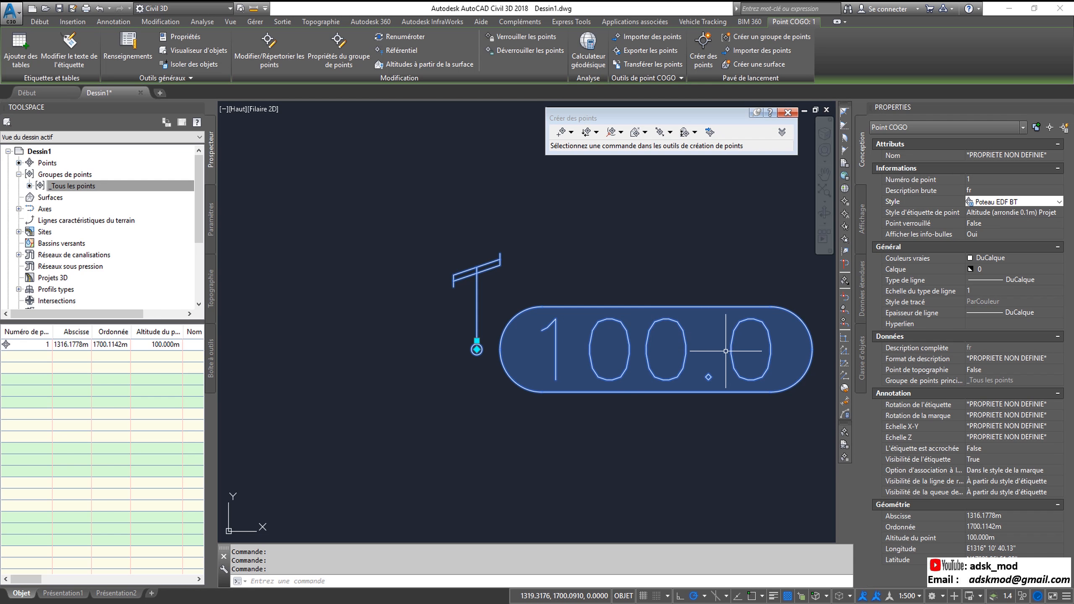
mouse_move(723, 352)
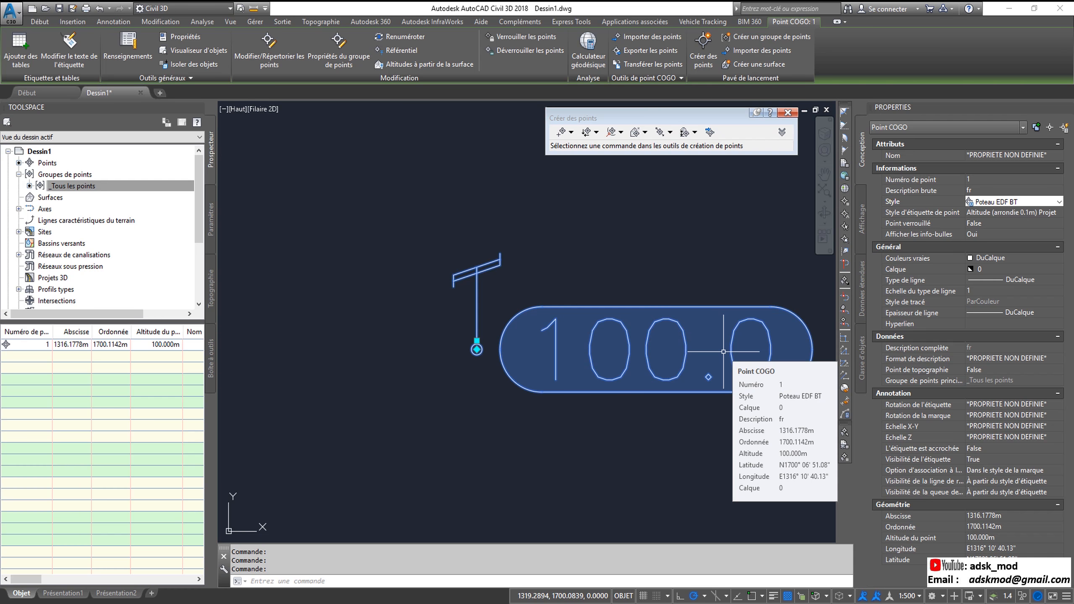
middle_click_drag(613, 253, 440, 297)
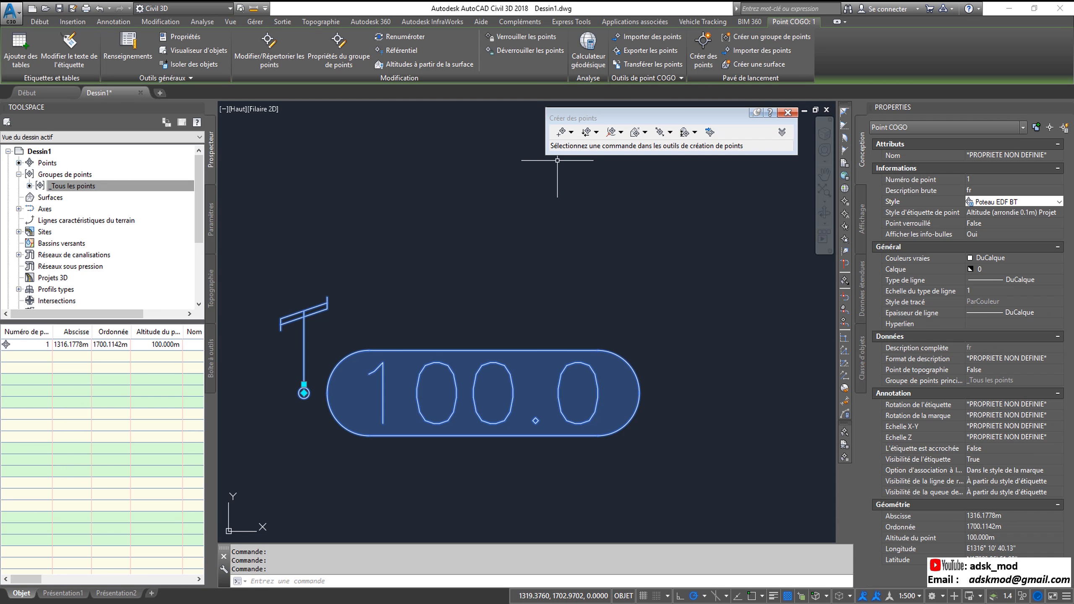
scroll(546, 192, "down", 2)
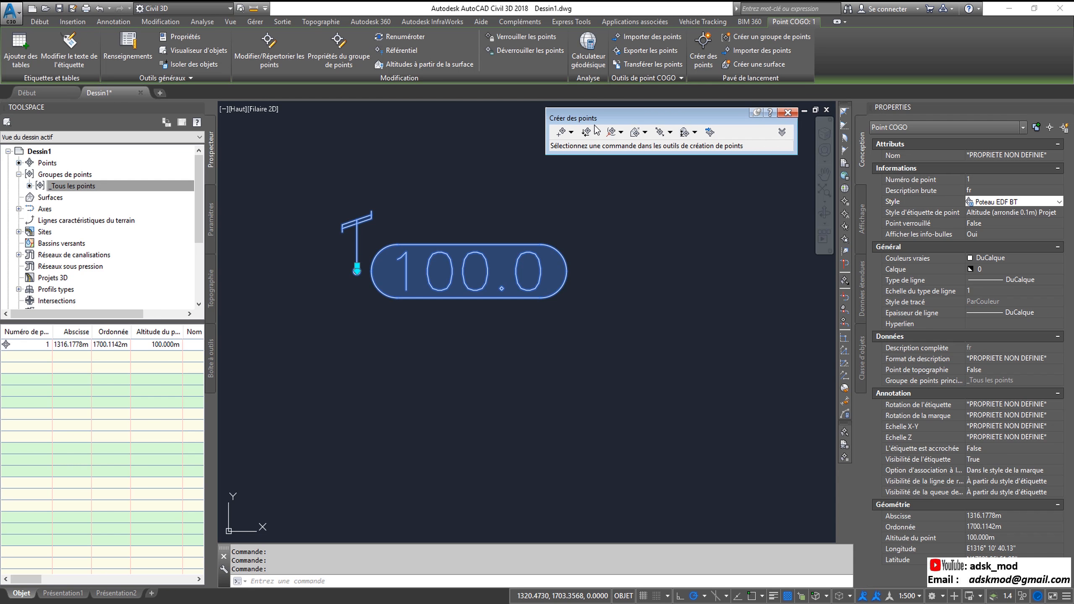
left_click(787, 113)
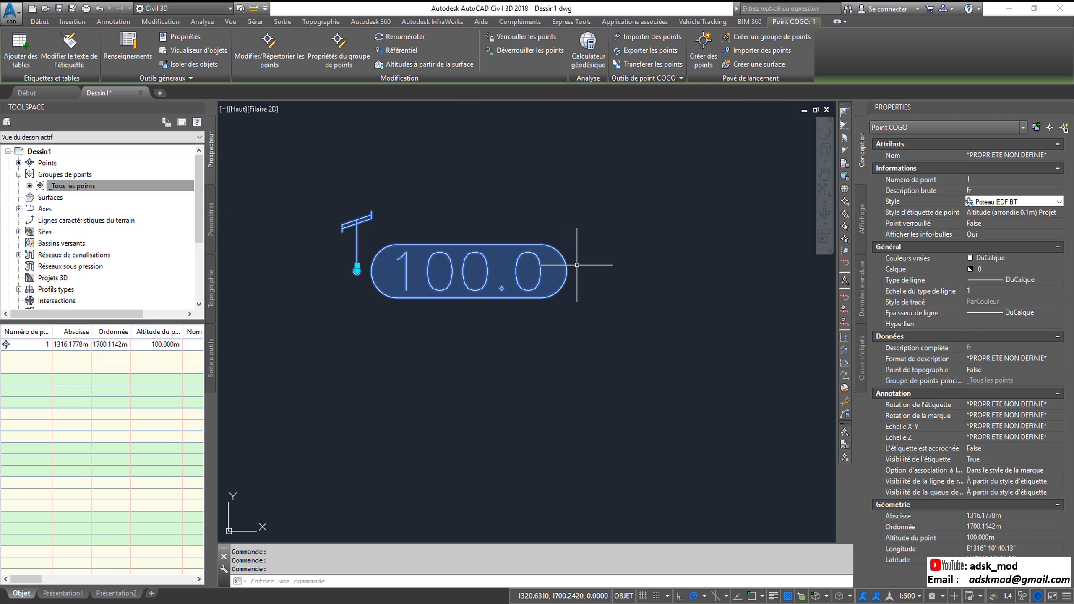
key("Escape")
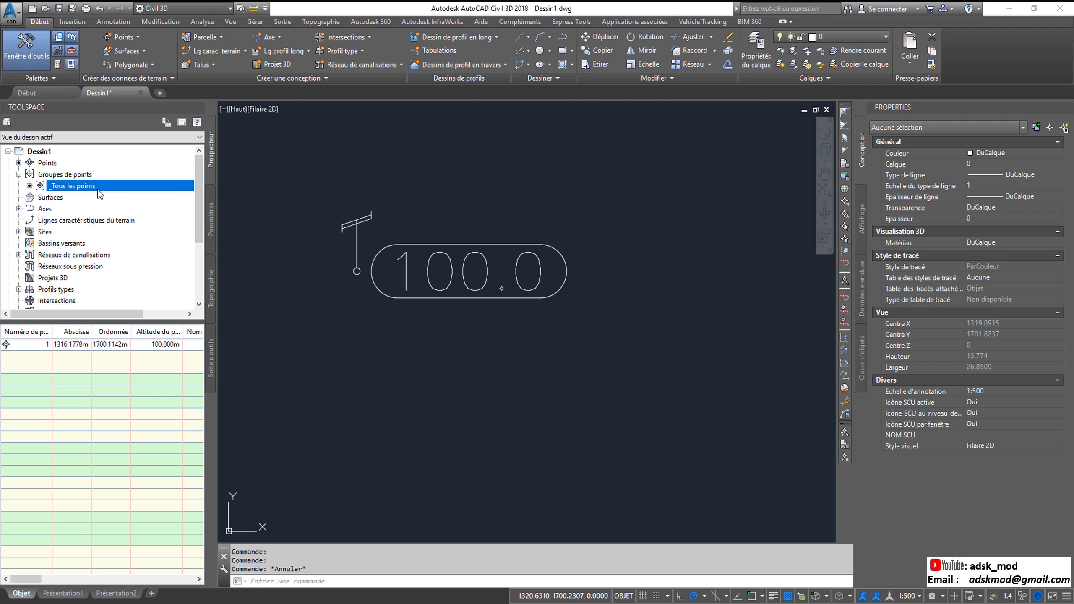
left_click(136, 37)
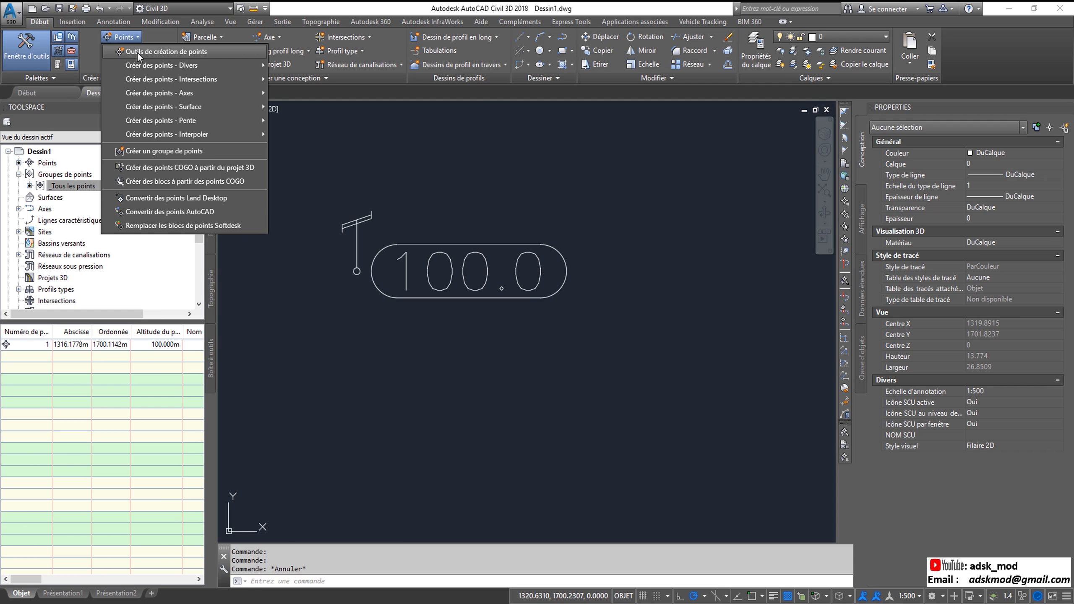
left_click(136, 52)
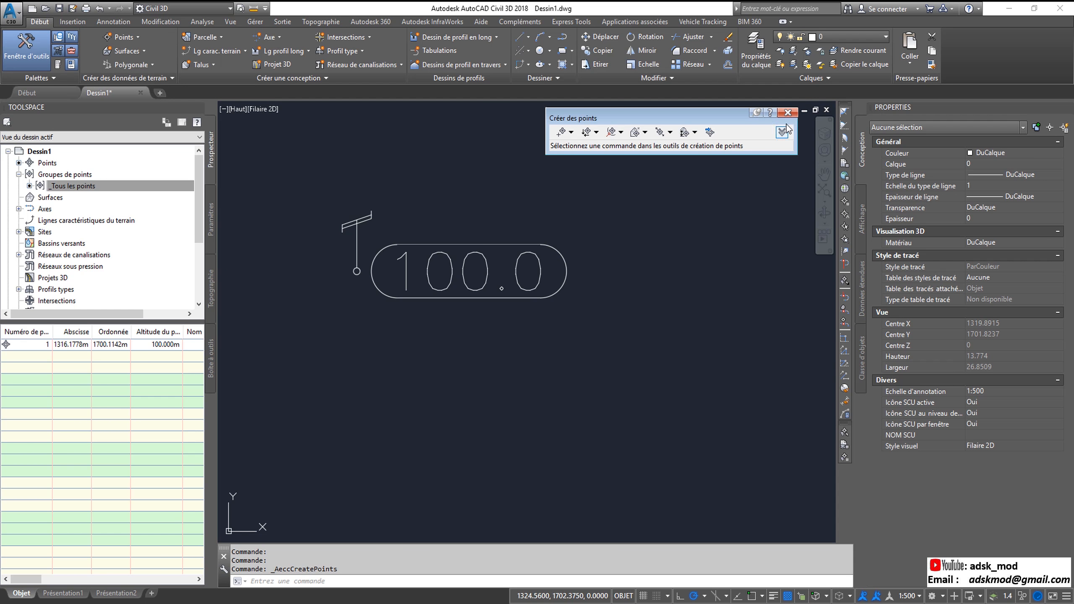
left_click(786, 113)
left_click(43, 165)
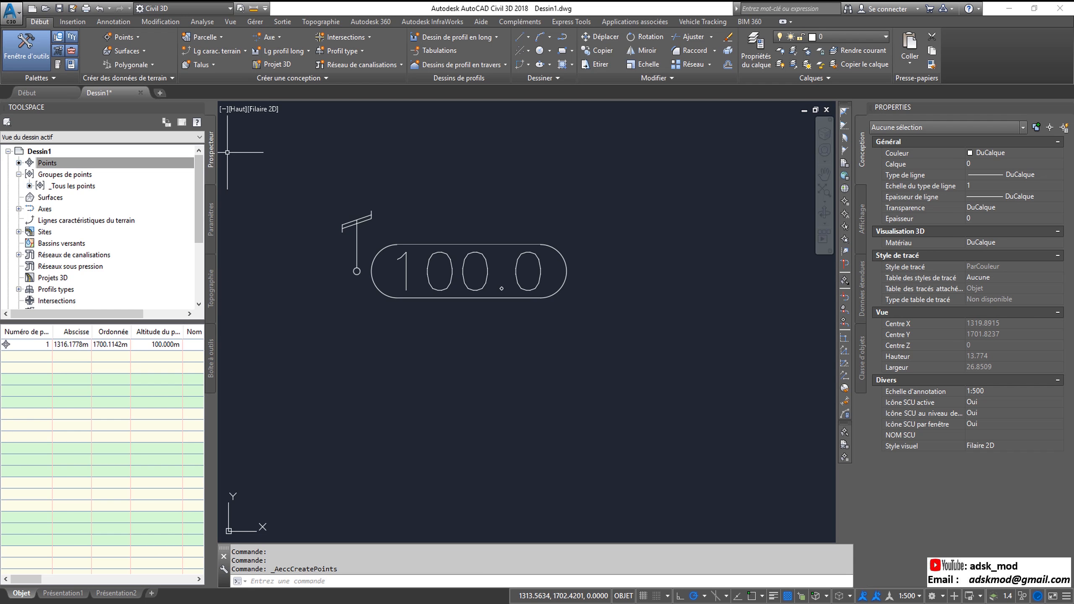
right_click(43, 164)
left_click(83, 174)
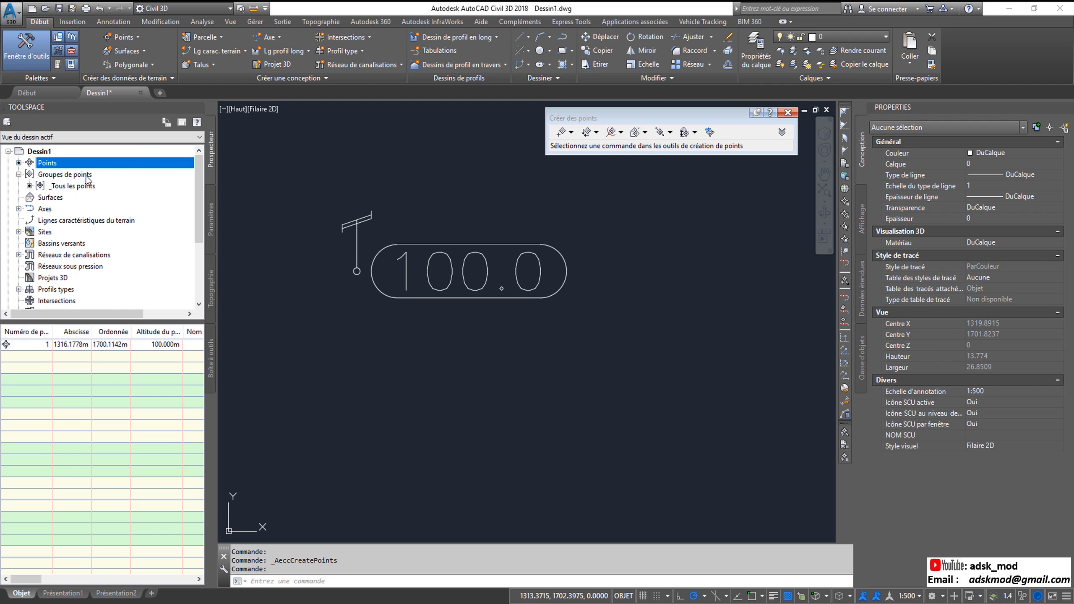
left_click(788, 113)
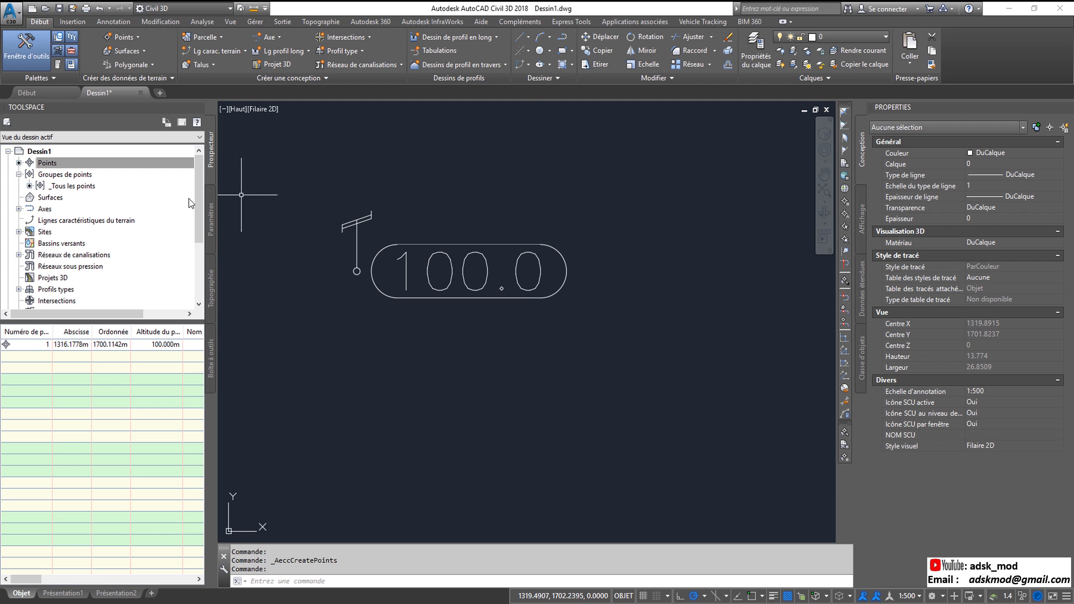
- Open the point creation tools for the Points collection and manually place a point below the existing one, at about N 1697.10, E 1318.78
left_click(49, 164)
right_click(50, 165)
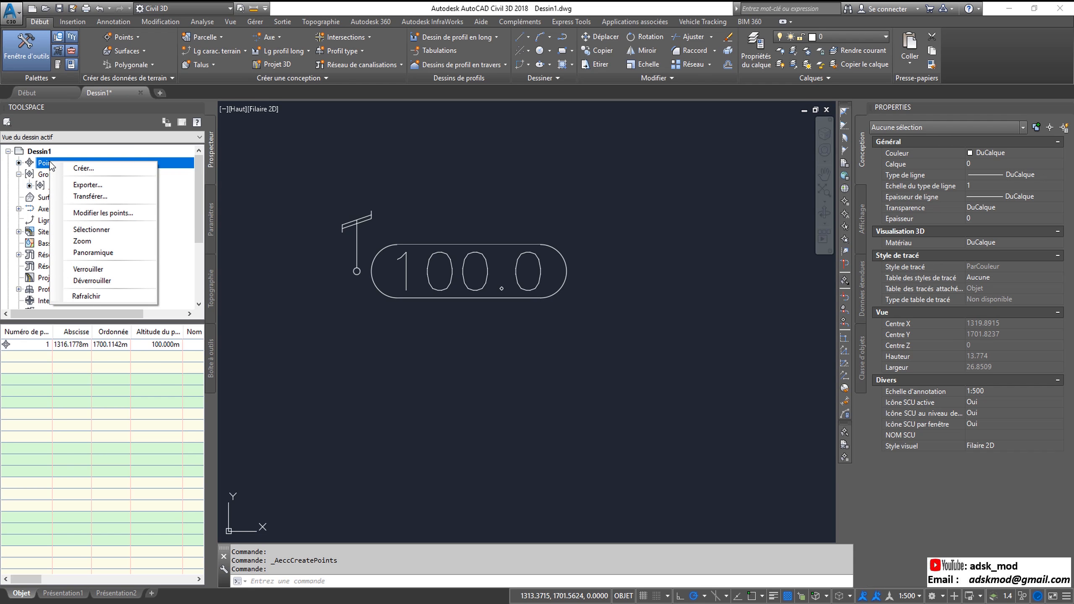
left_click(84, 168)
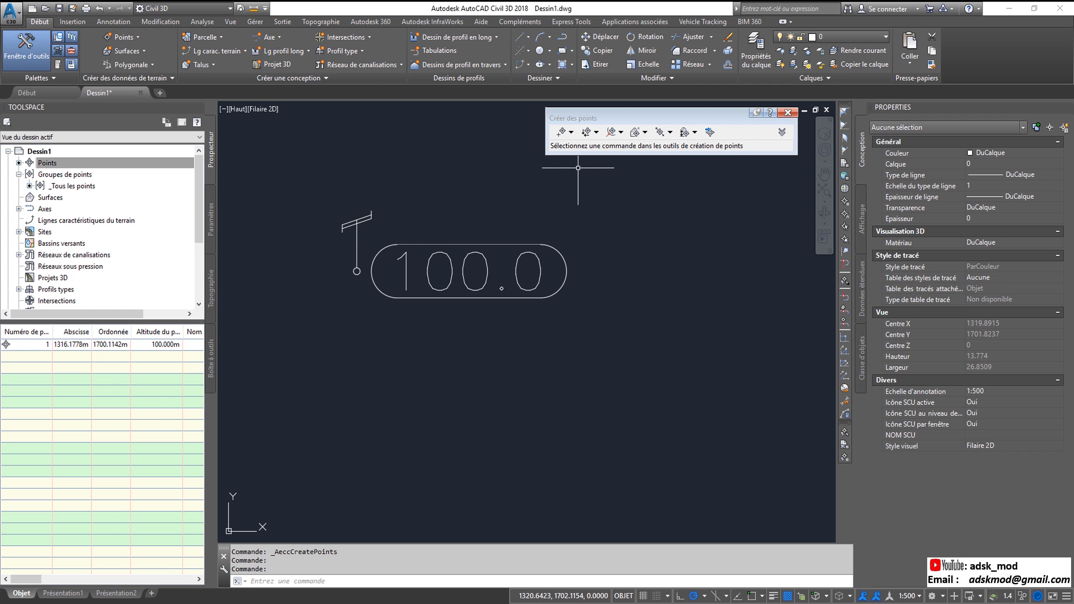
left_click(561, 133)
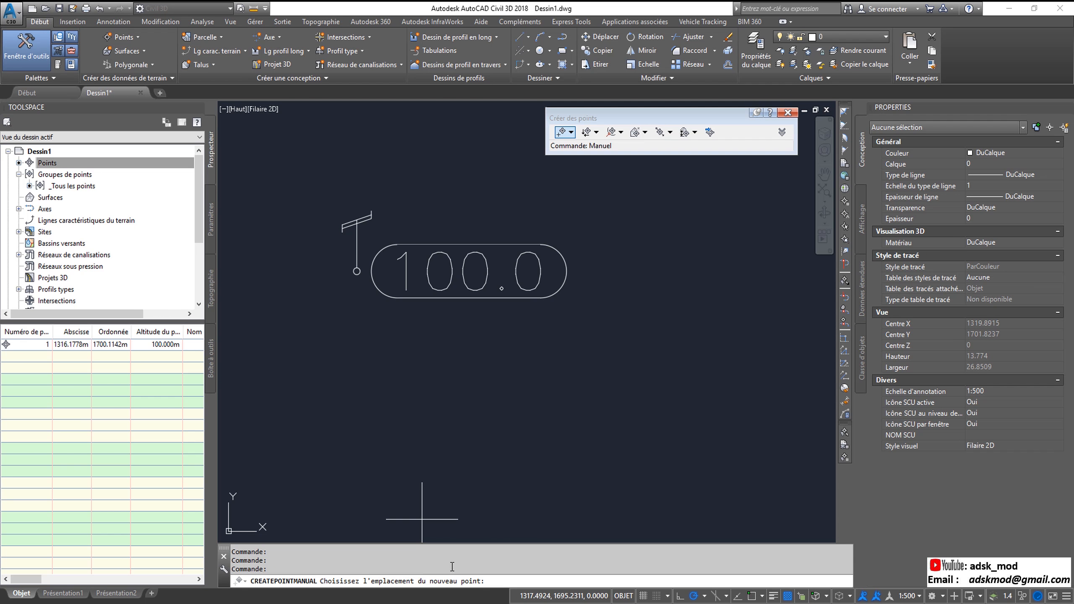
left_click(486, 424)
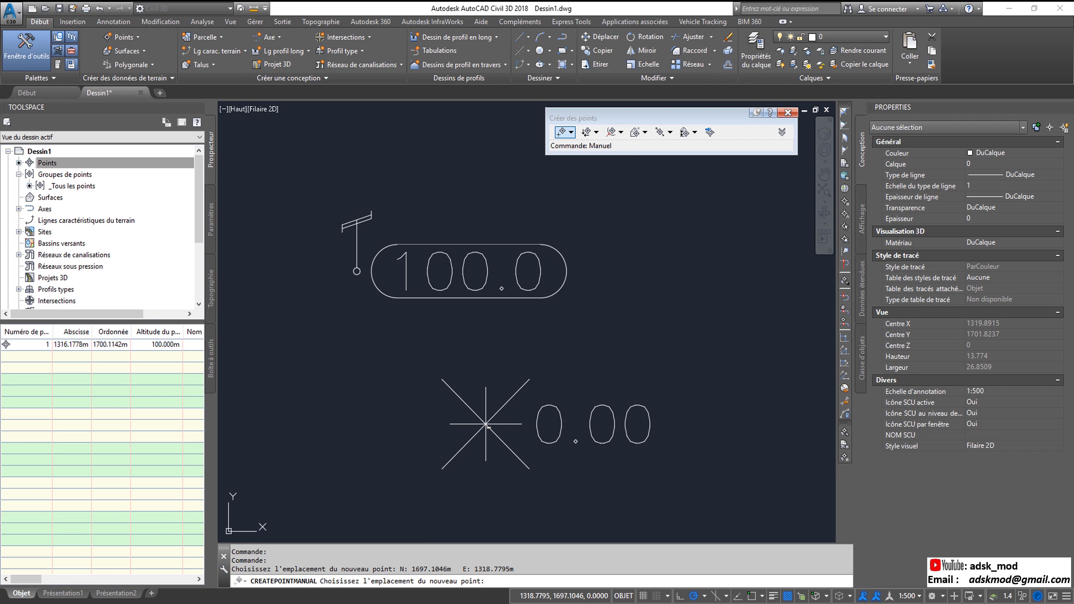
- In the point creation settings, set the elevation prompt to Manuelle and the point name prompt to Aucun
left_click(782, 133)
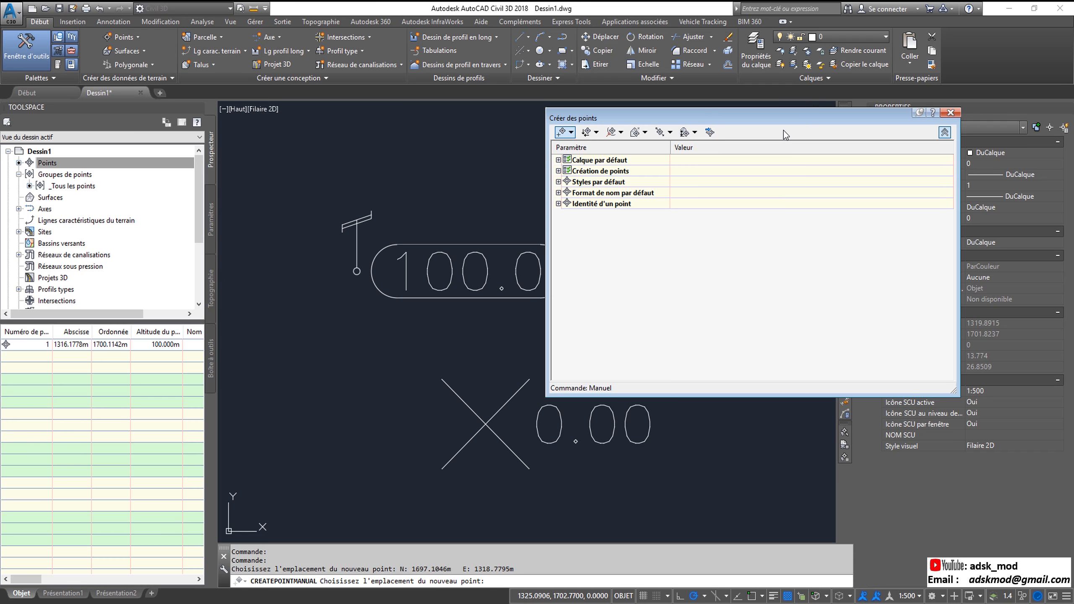
left_click(558, 171)
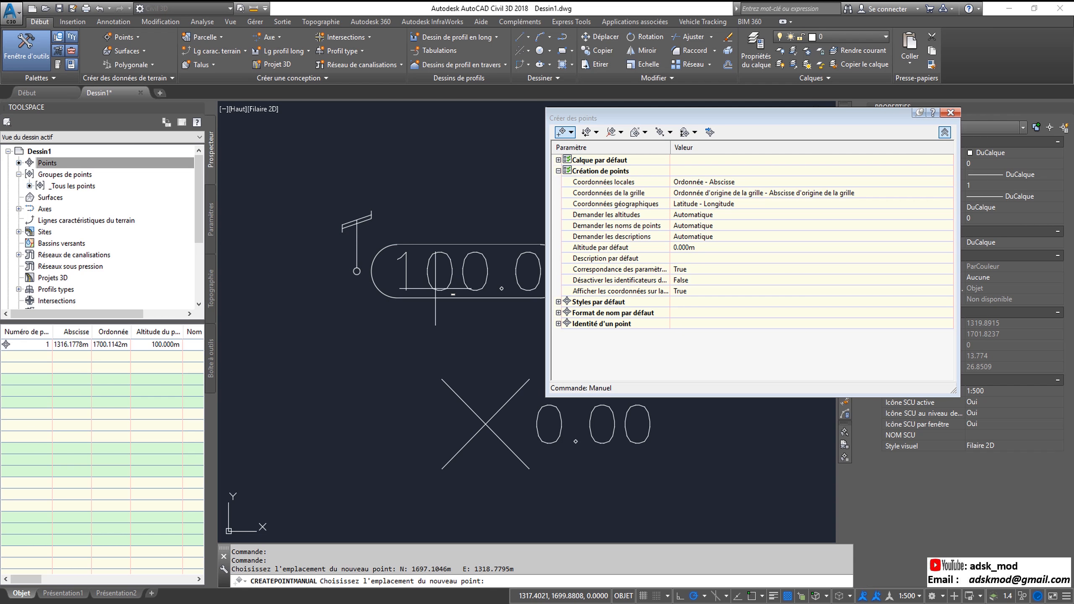
left_click(749, 215)
left_click(748, 216)
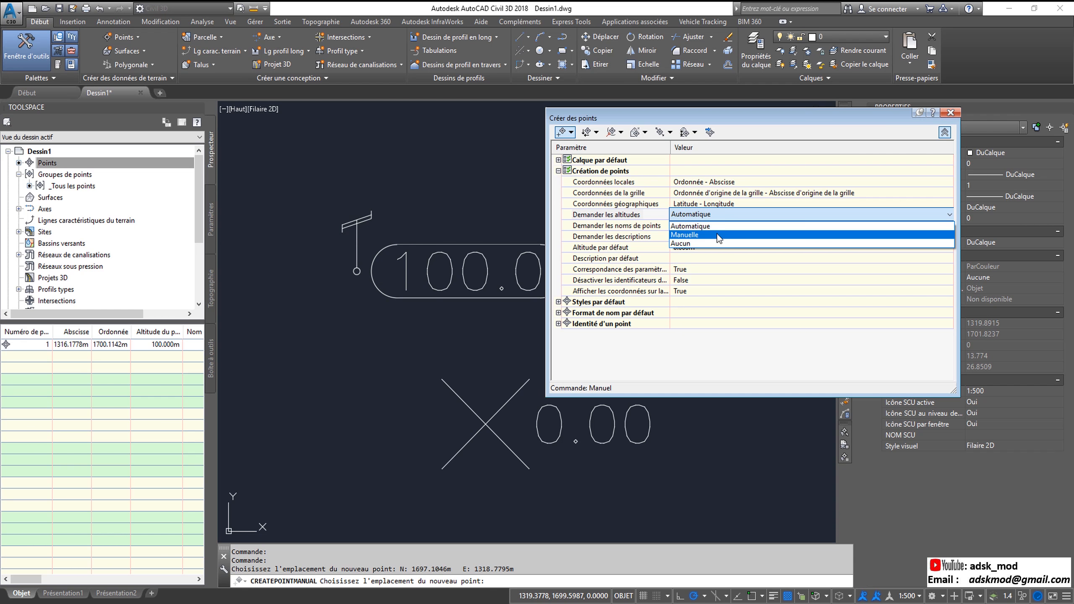
left_click(716, 236)
left_click(715, 227)
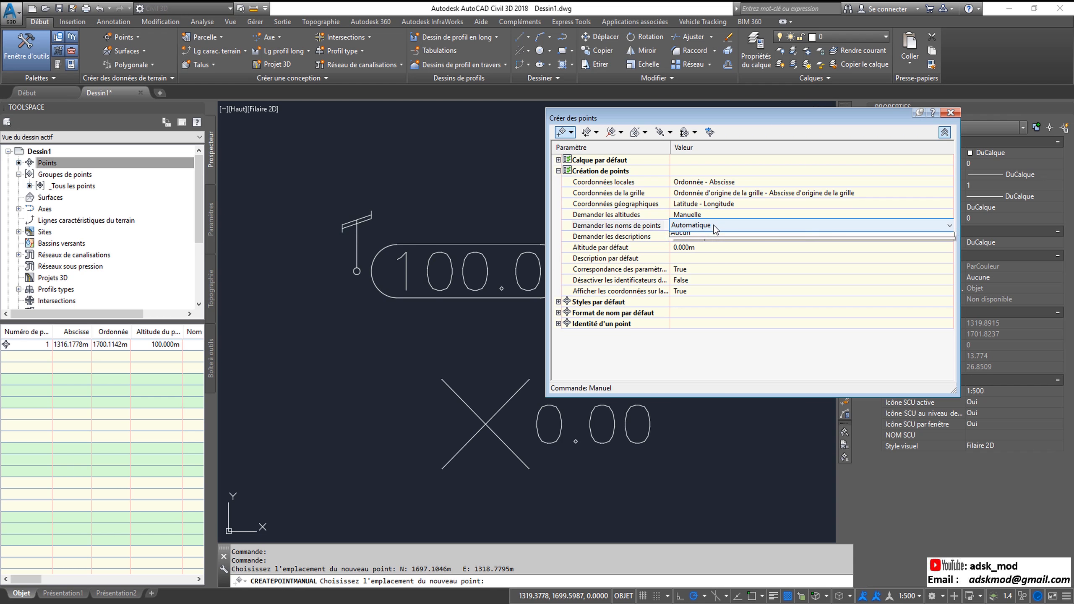
left_click(715, 226)
left_click(708, 252)
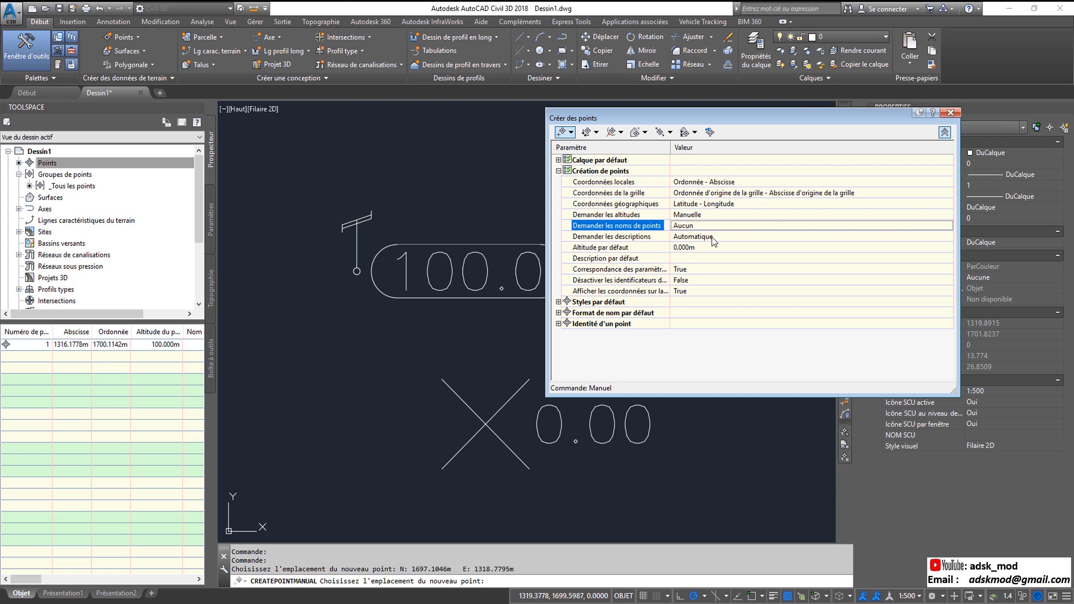
- Set the description prompt to Manuelle and collapse the point creation settings
left_click(712, 237)
left_click(712, 237)
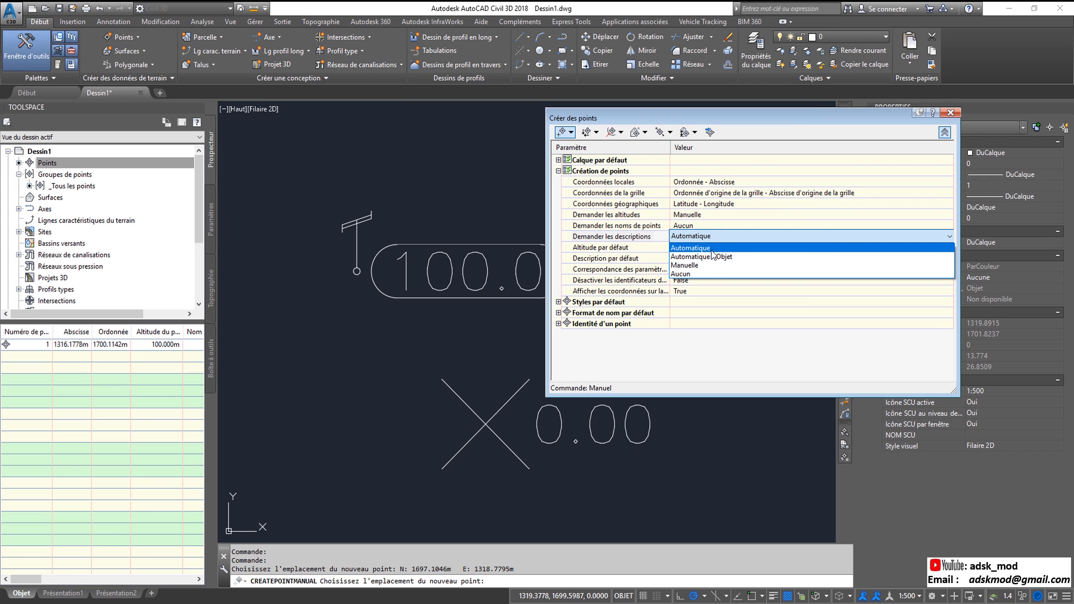
left_click(708, 264)
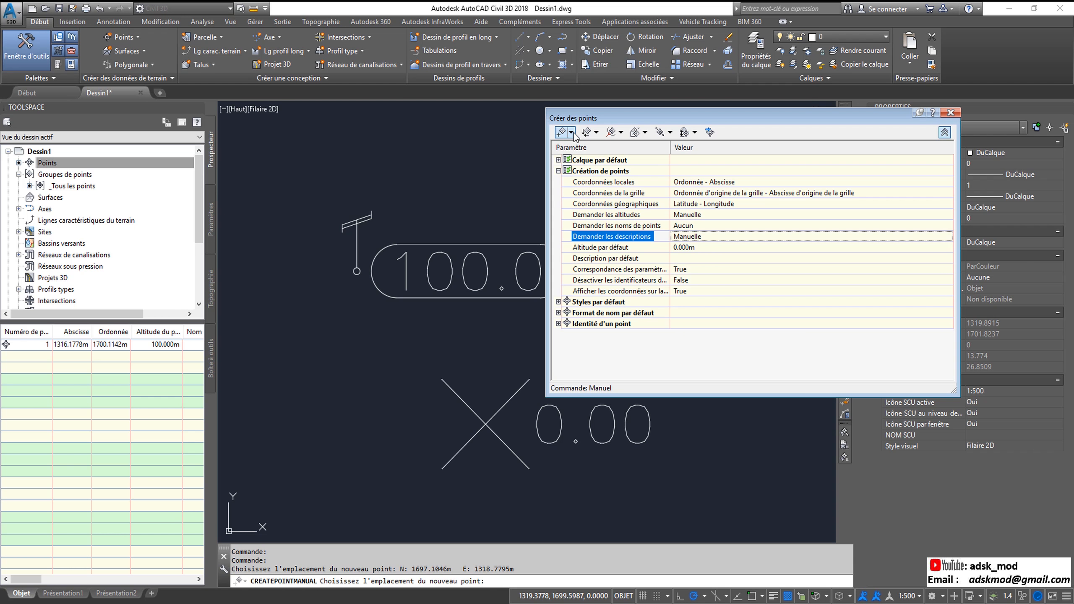
left_click(946, 133)
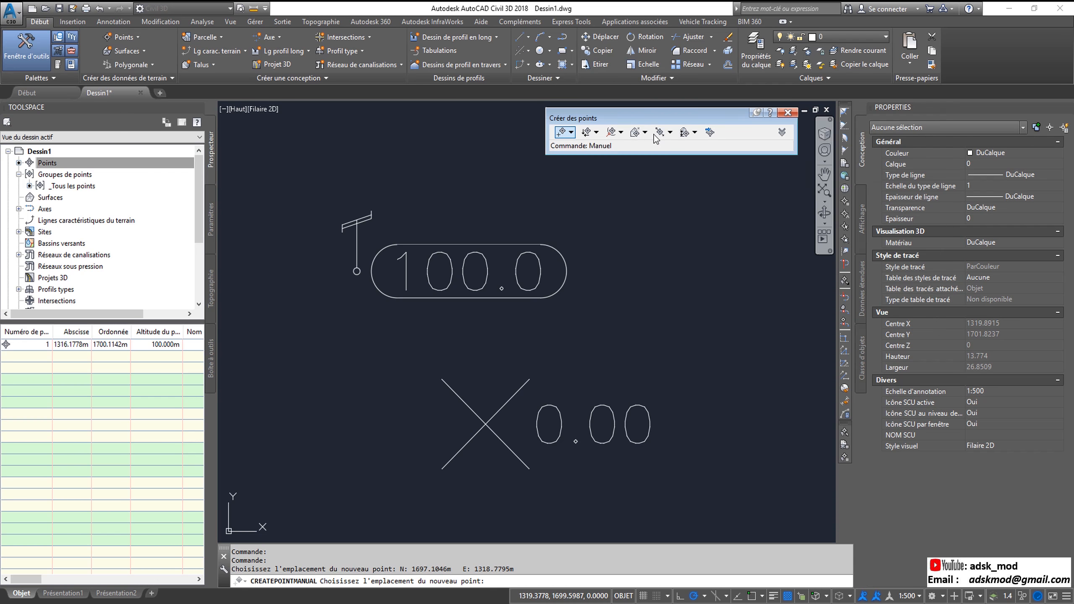
scroll(614, 314, "down", 4)
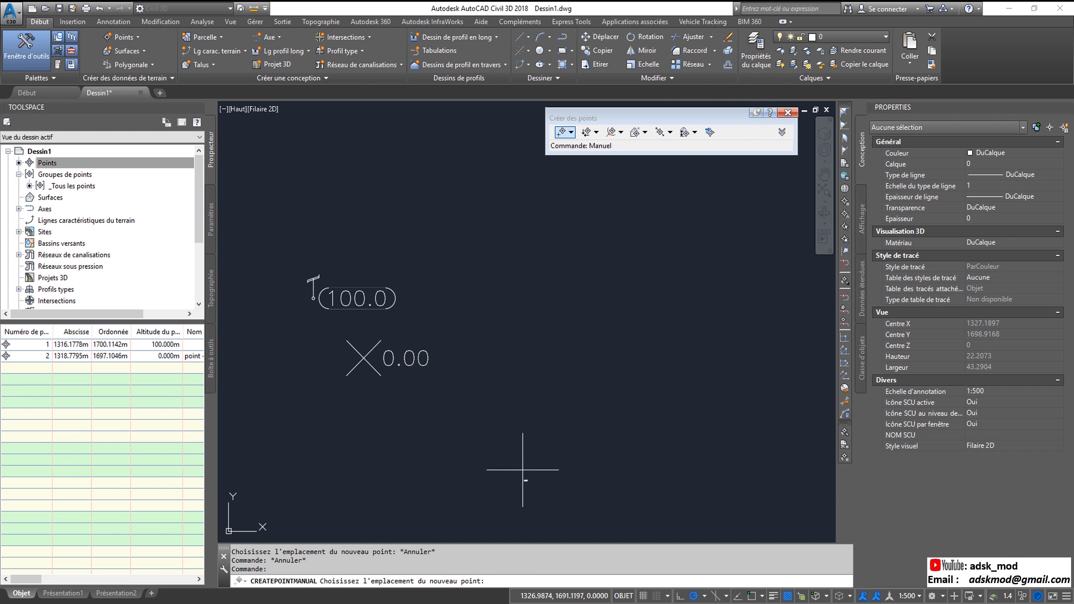
- Manually place a point at about N 1699.12, E 1326.47, review the point creation settings and expand the drawing's Point settings
left_click(513, 317)
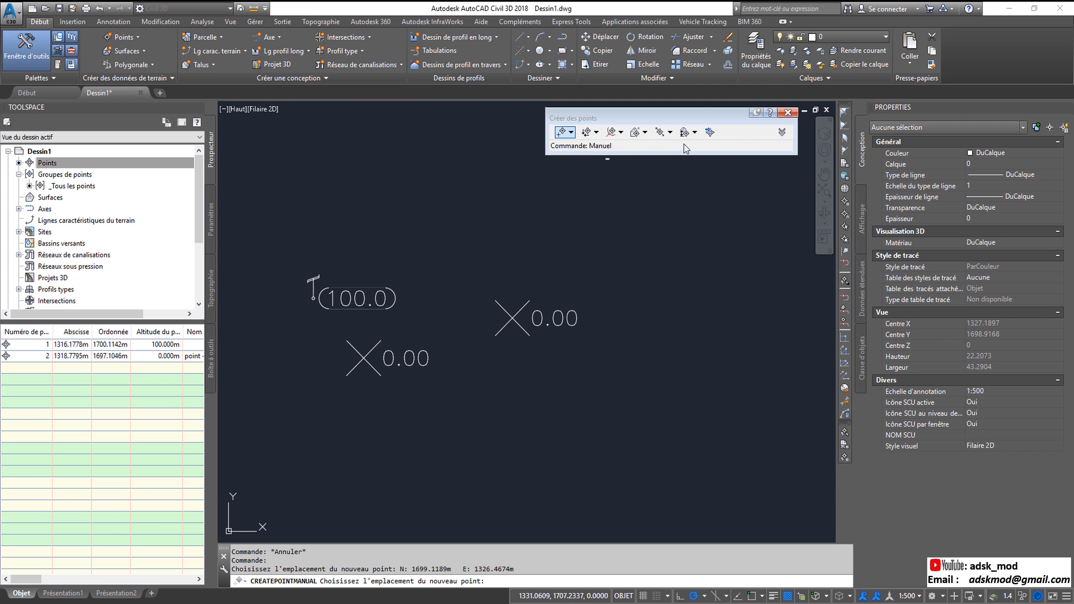
left_click(783, 133)
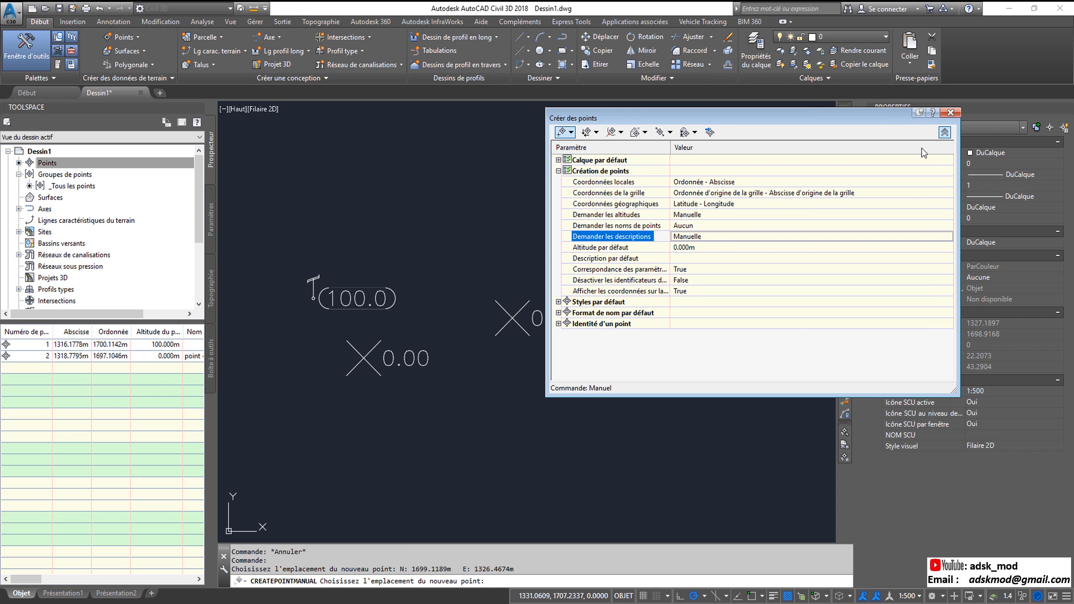
left_click(945, 132)
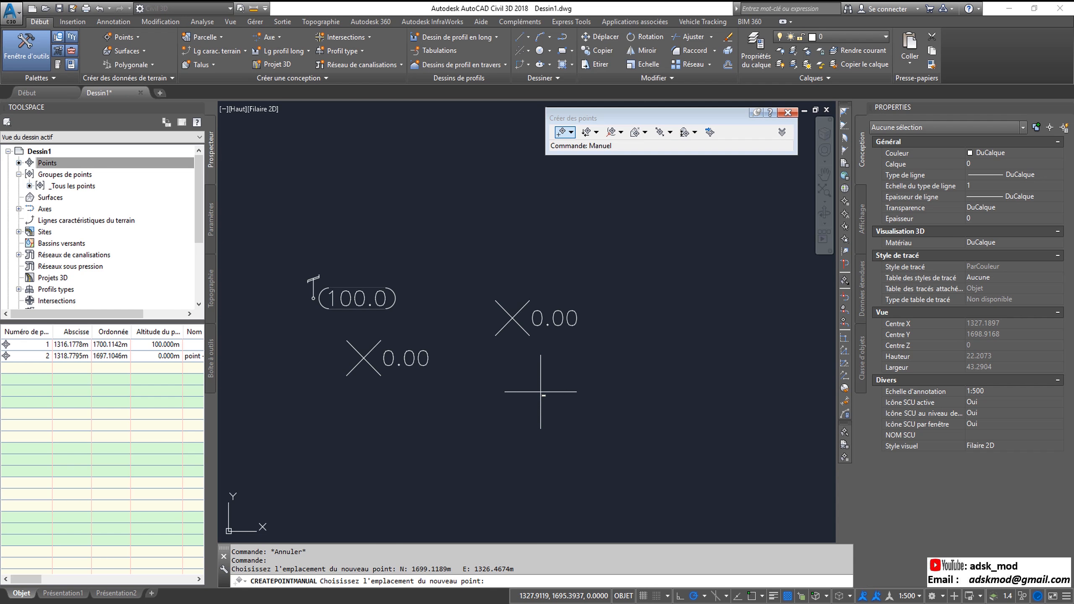
left_click(211, 235)
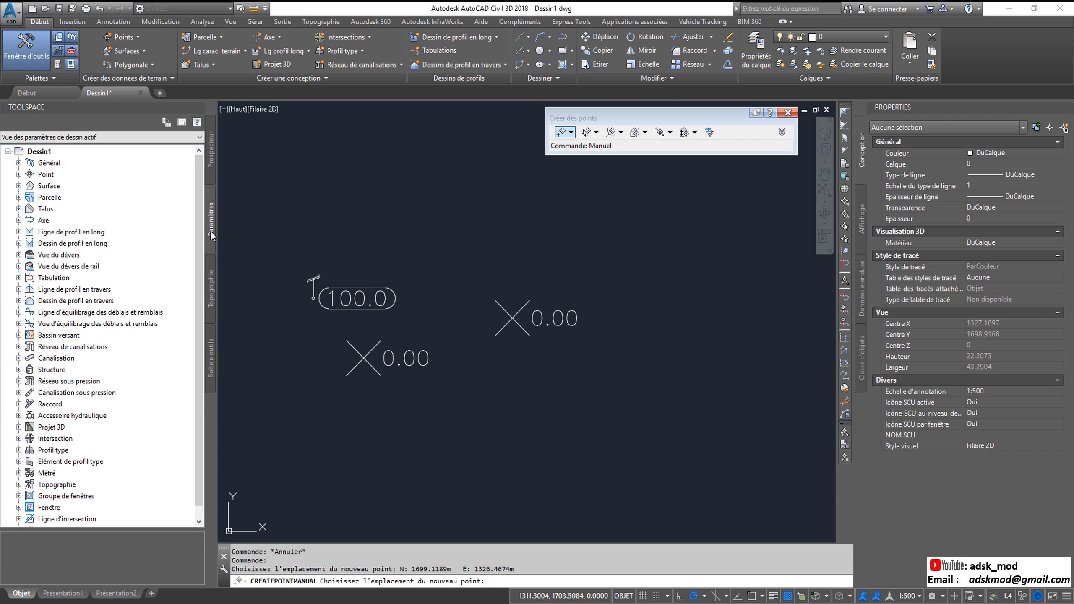
left_click(19, 175)
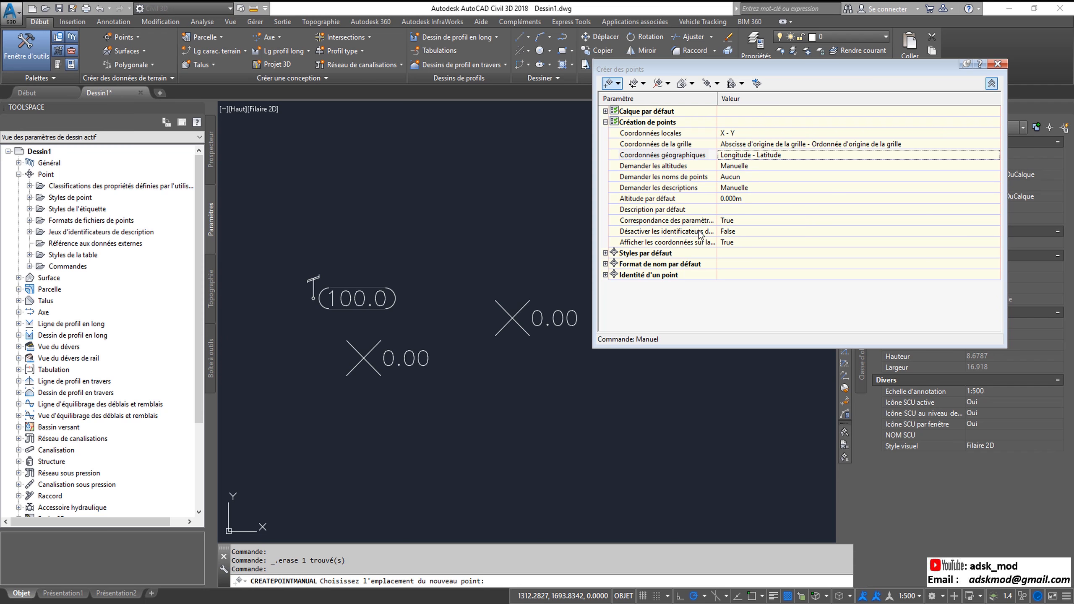
- Manually place a point at about X 1322.51, Y 1693.17 with description ki and elevation 50, collapse the creation settings and end the command
left_click(498, 401)
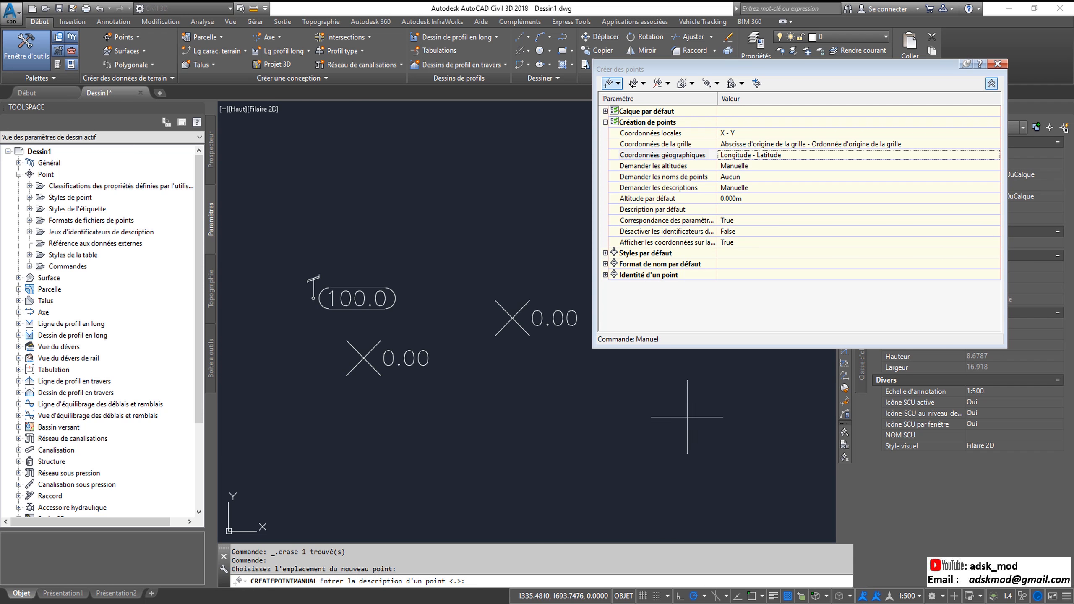
key("Escape")
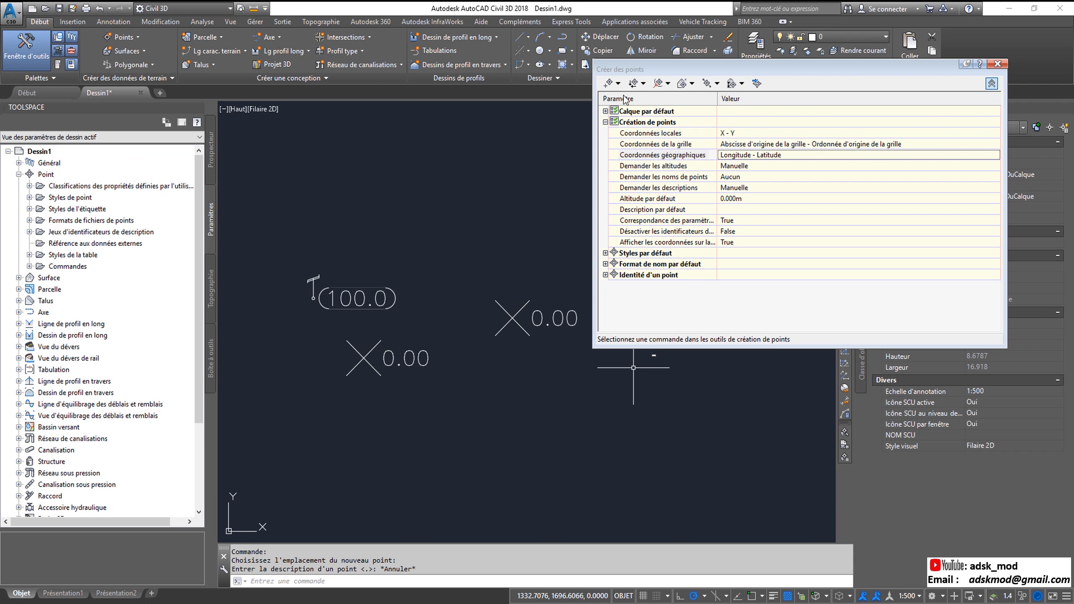
left_click(609, 84)
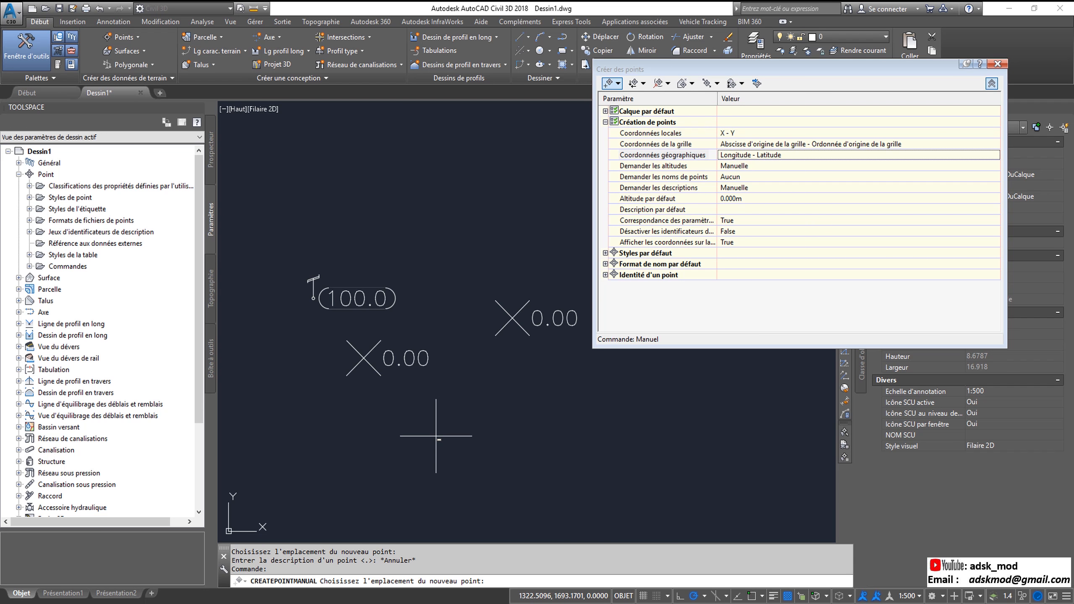
left_click(436, 436)
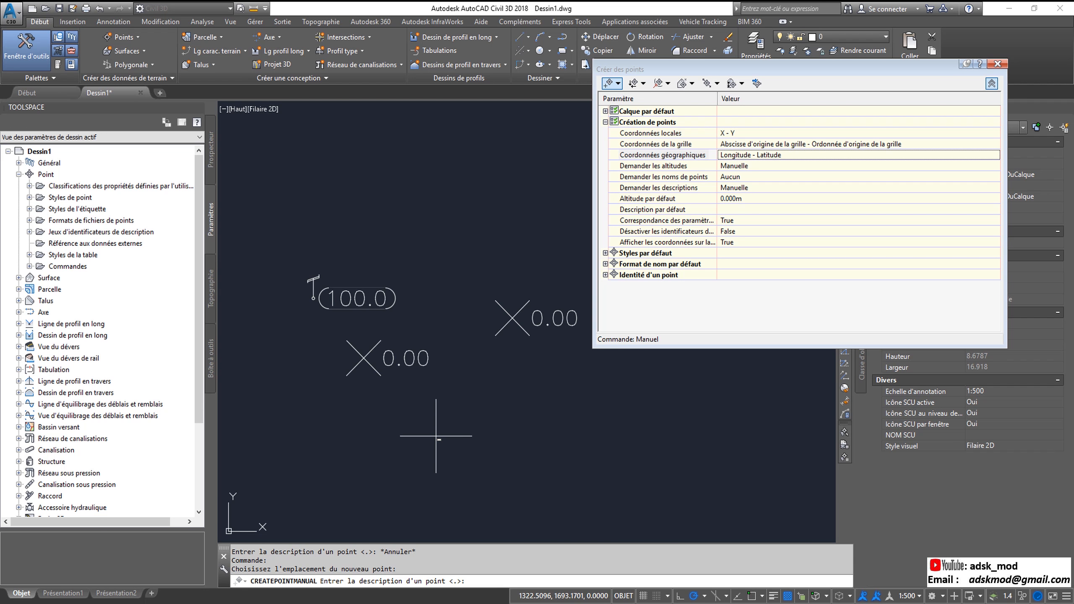
type("ki")
key("Return")
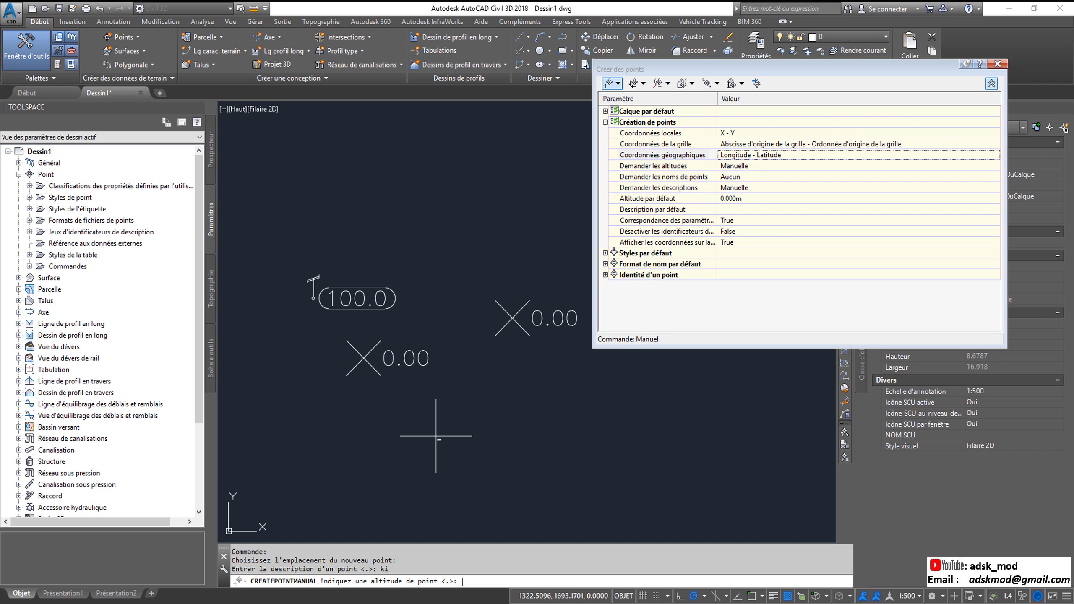
type("50")
key("Return")
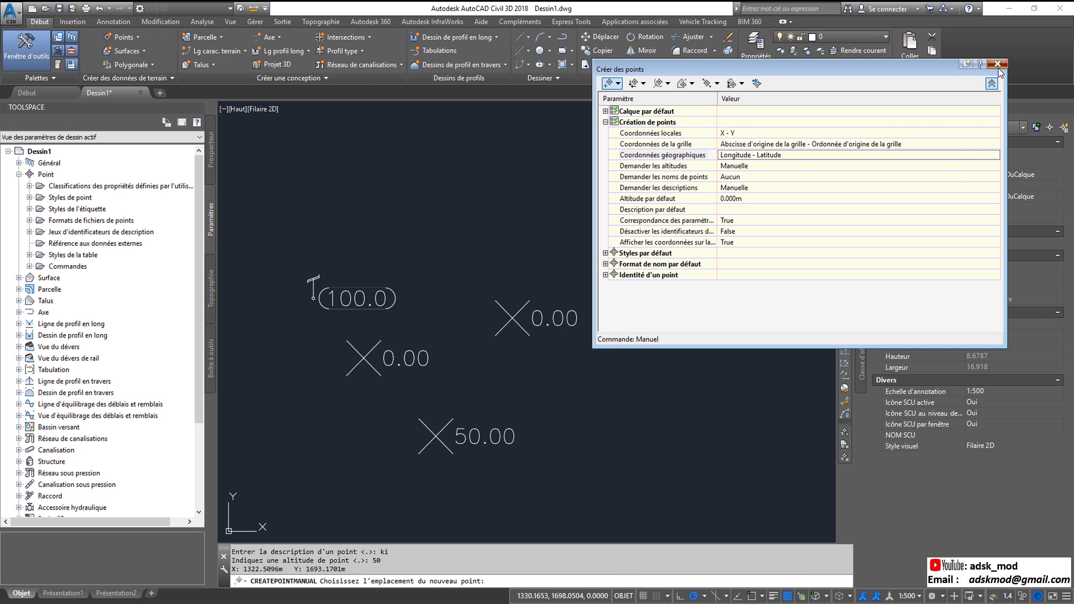
left_click(992, 83)
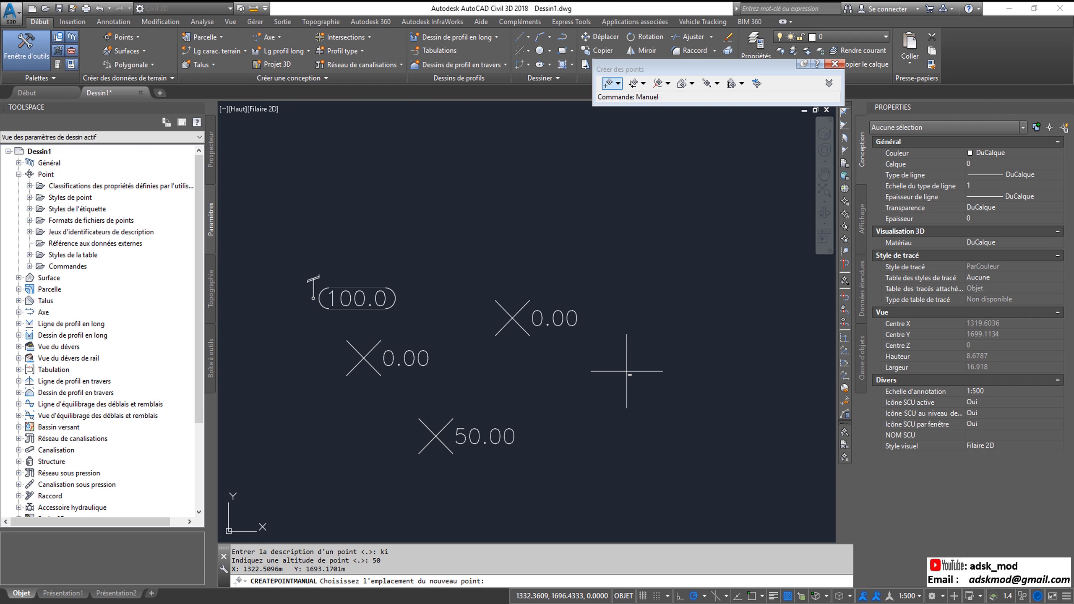
key("Escape")
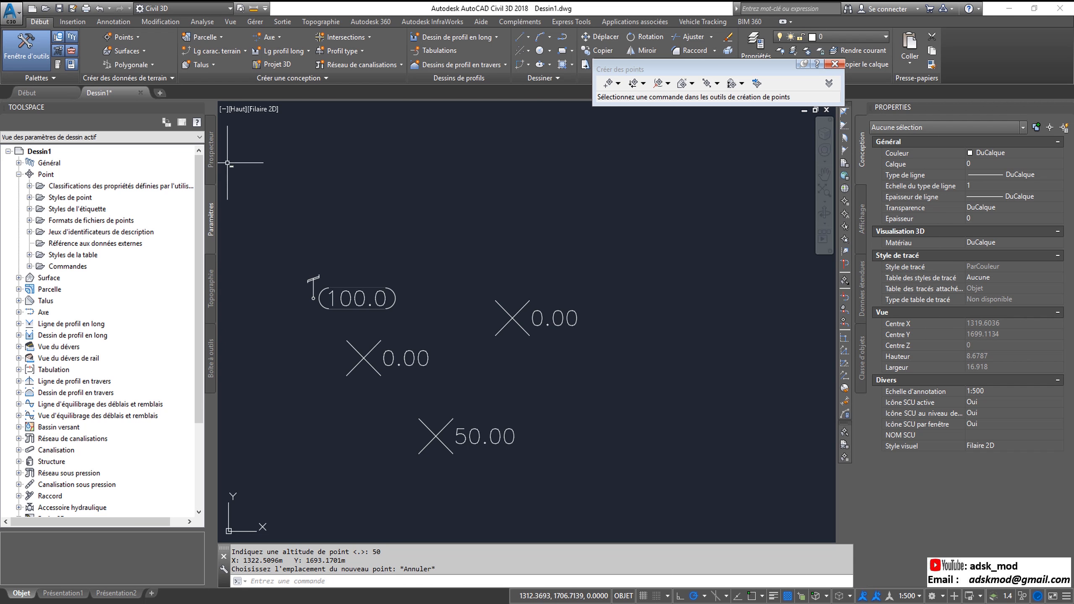
- Display the drawing's point list and manually place a point at about X 1328.75, Y 1695.97 with description TR and elevation 65
left_click(212, 162)
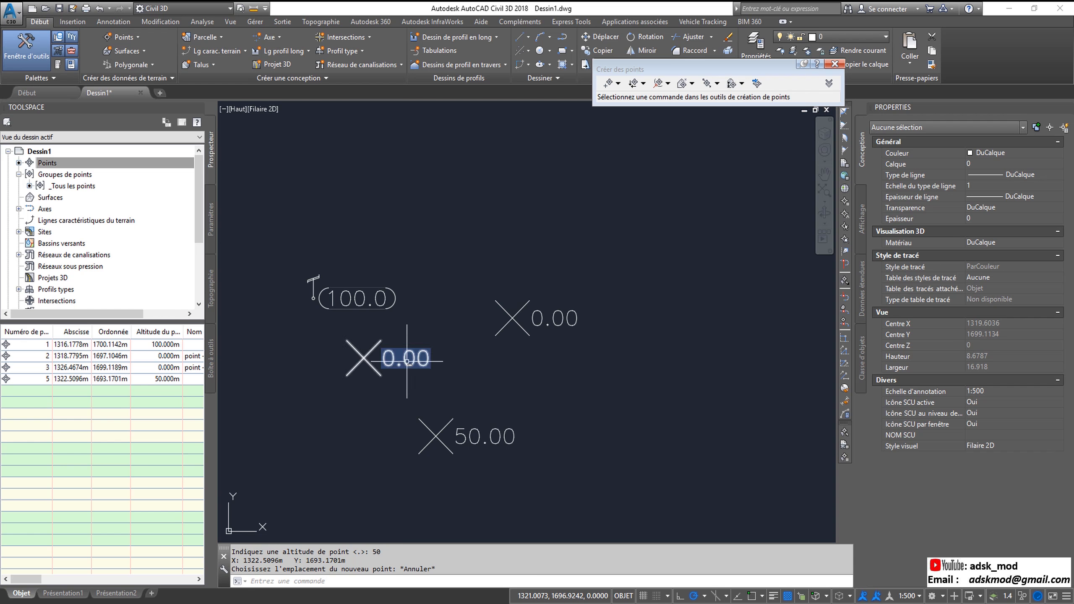
middle_click_drag(407, 361, 375, 357)
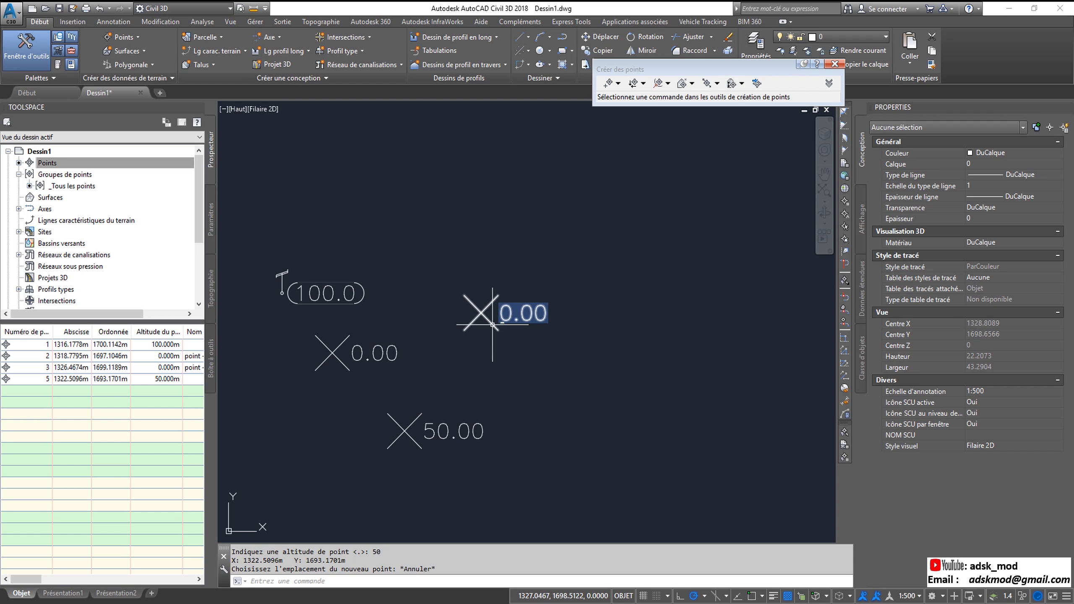
left_click(607, 85)
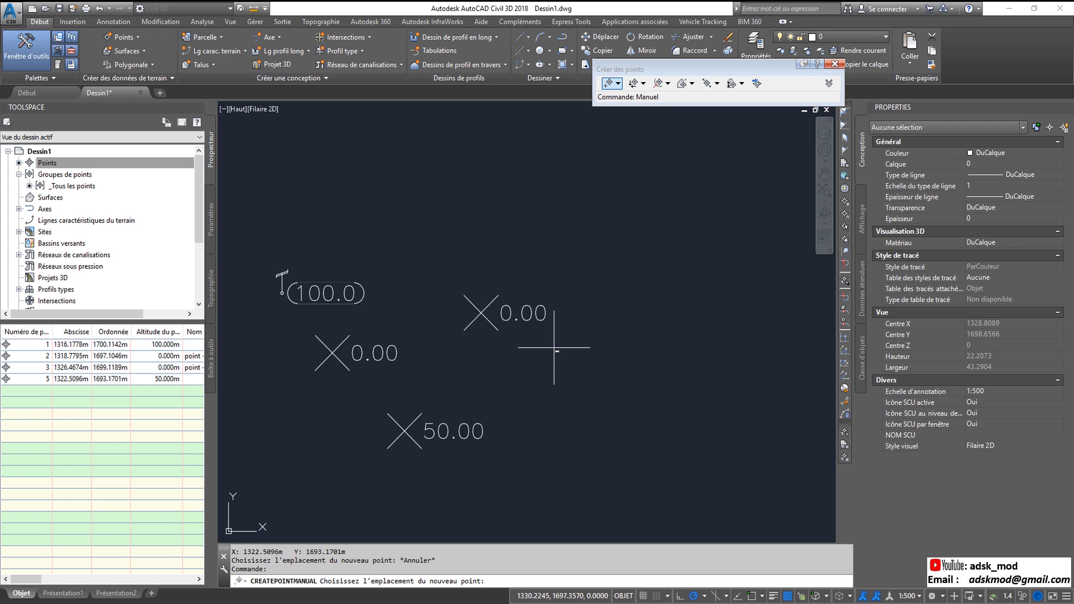
left_click(526, 374)
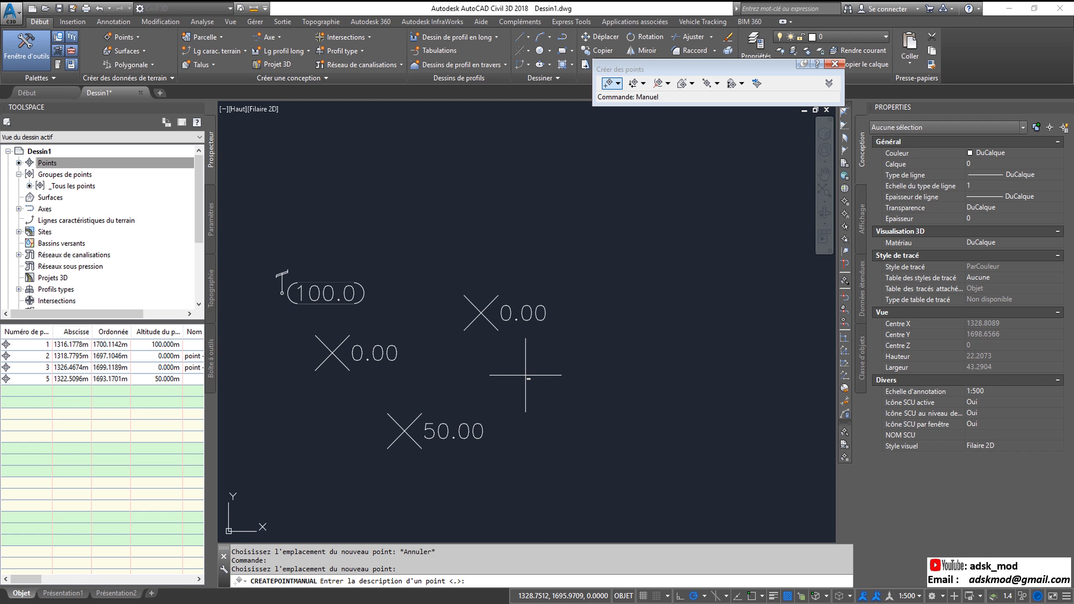
type("TR")
key("Return")
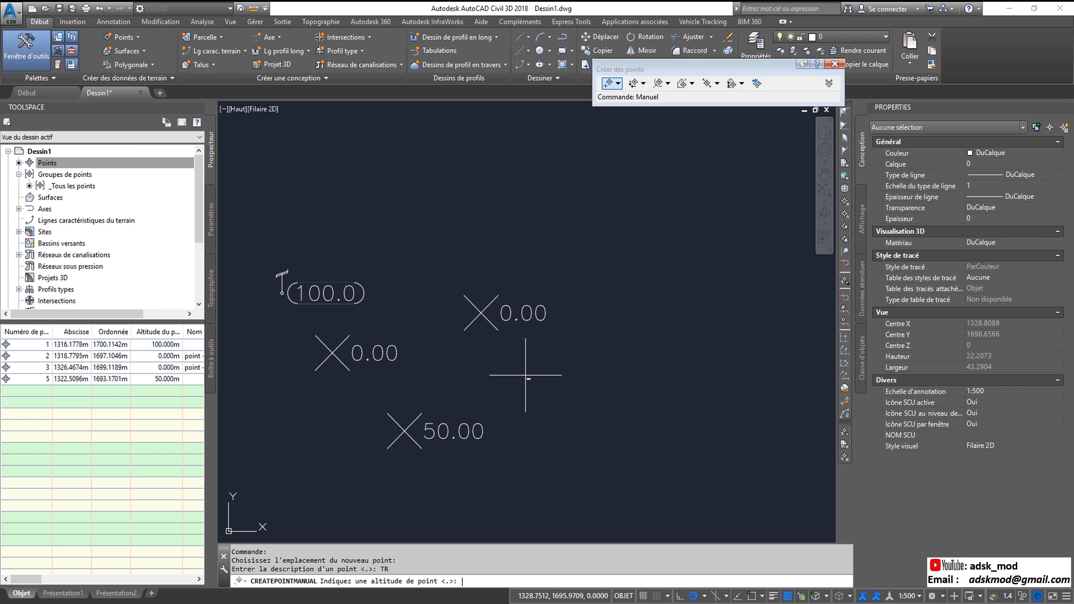
type("65")
key("Return")
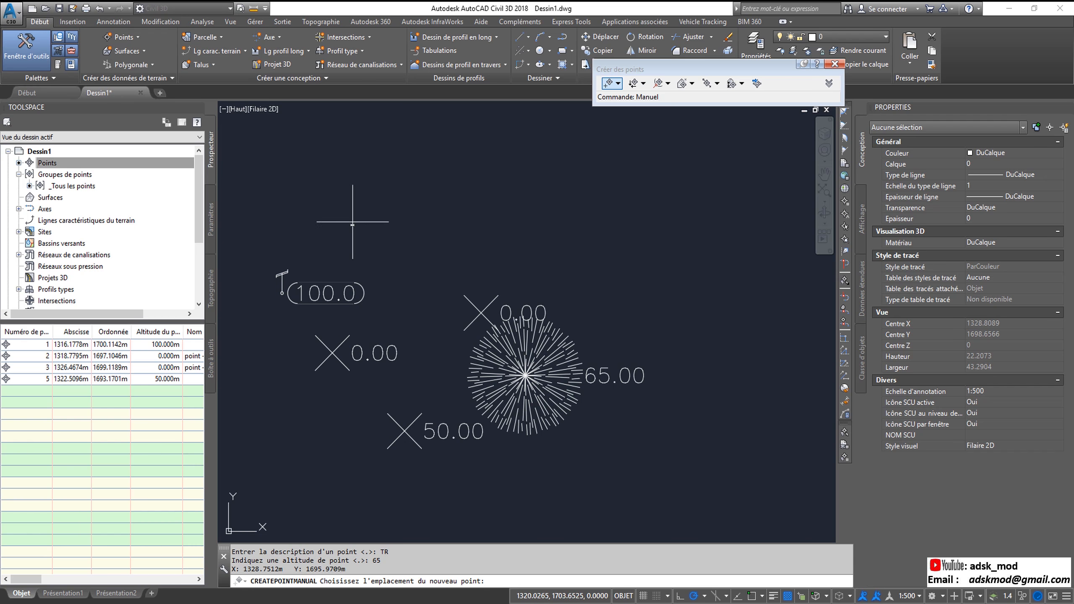
- Examine the codes and styles in the Civil 3D description key set, especially the TR* key, and close the key editor
left_click(211, 220)
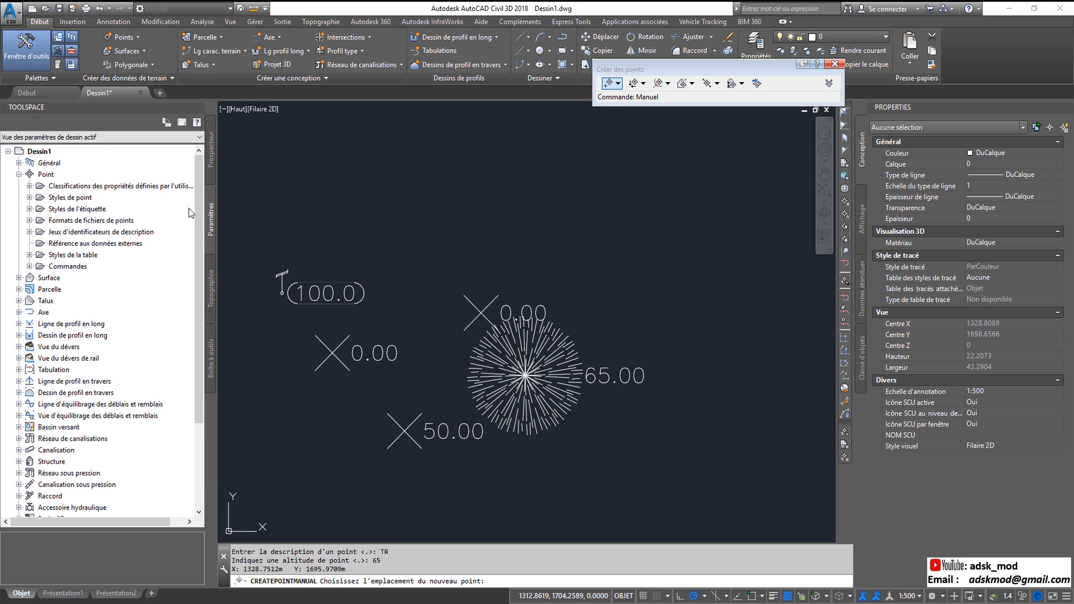
left_click(19, 173)
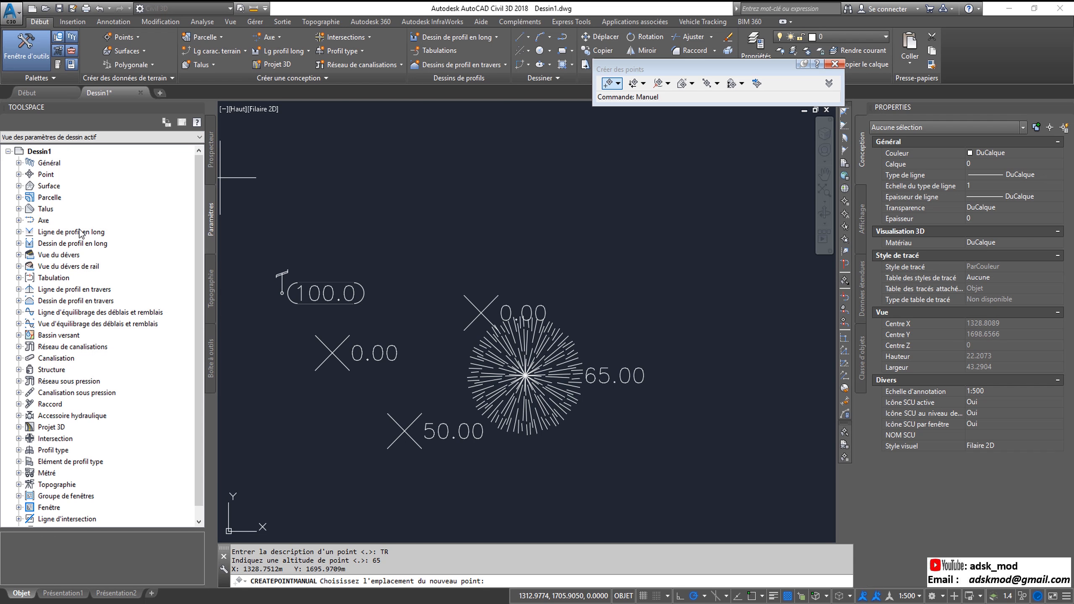
left_click(18, 175)
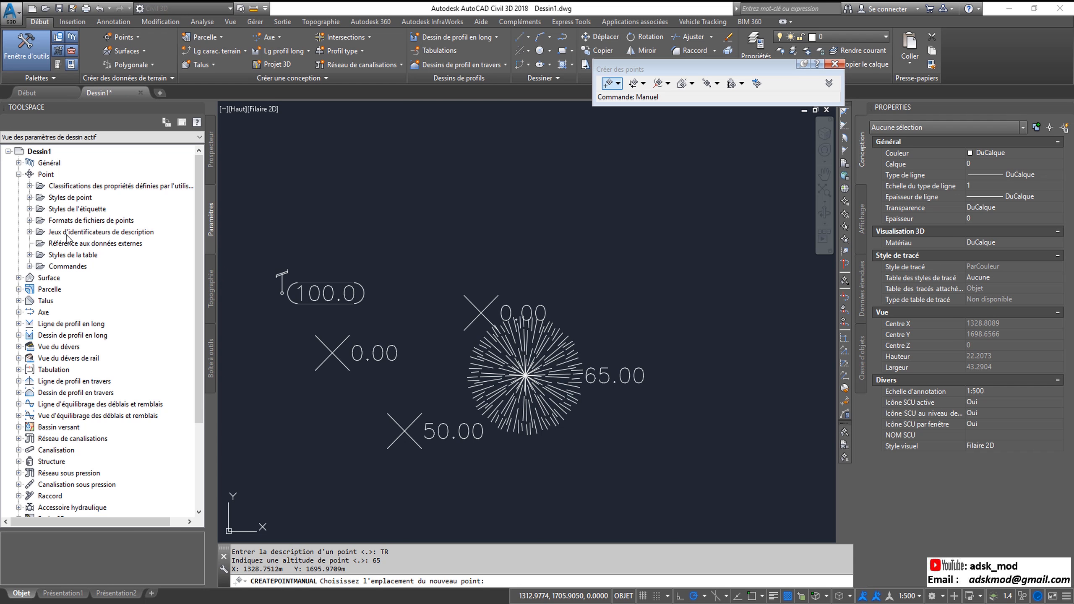
left_click(30, 232)
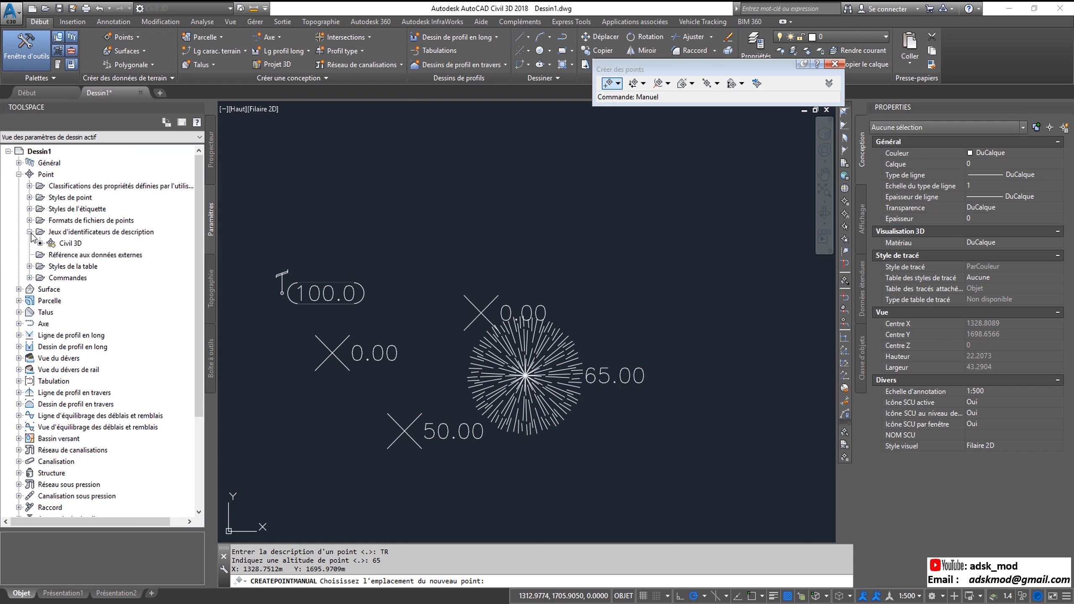
right_click(69, 246)
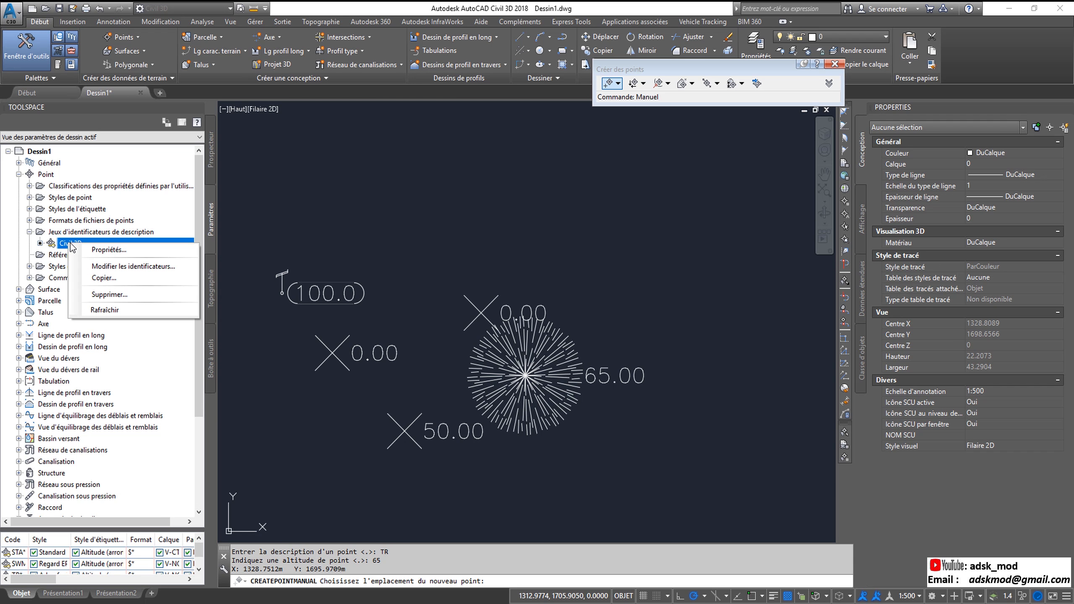
left_click(114, 271)
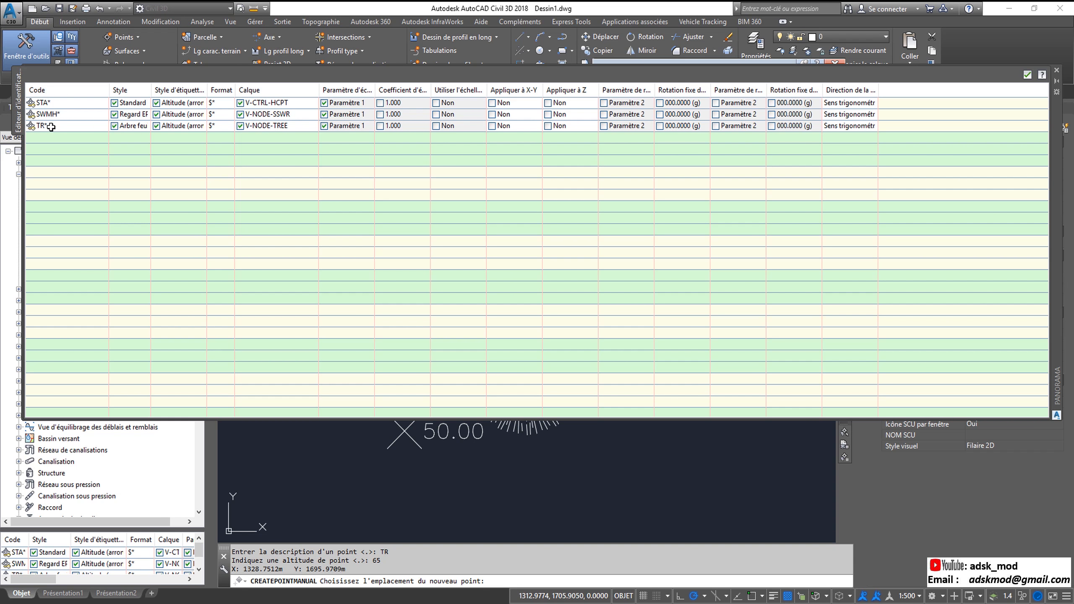
mouse_move(51, 127)
left_click(1028, 75)
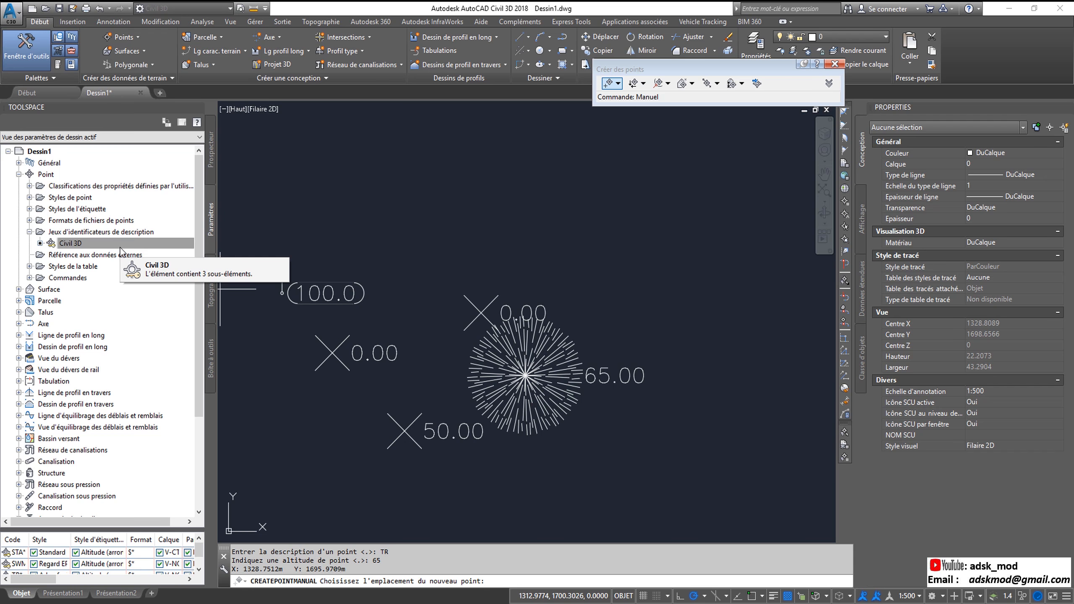
- Open the keys of the Civil 3D description key set for editing and widen the Style column
right_click(96, 245)
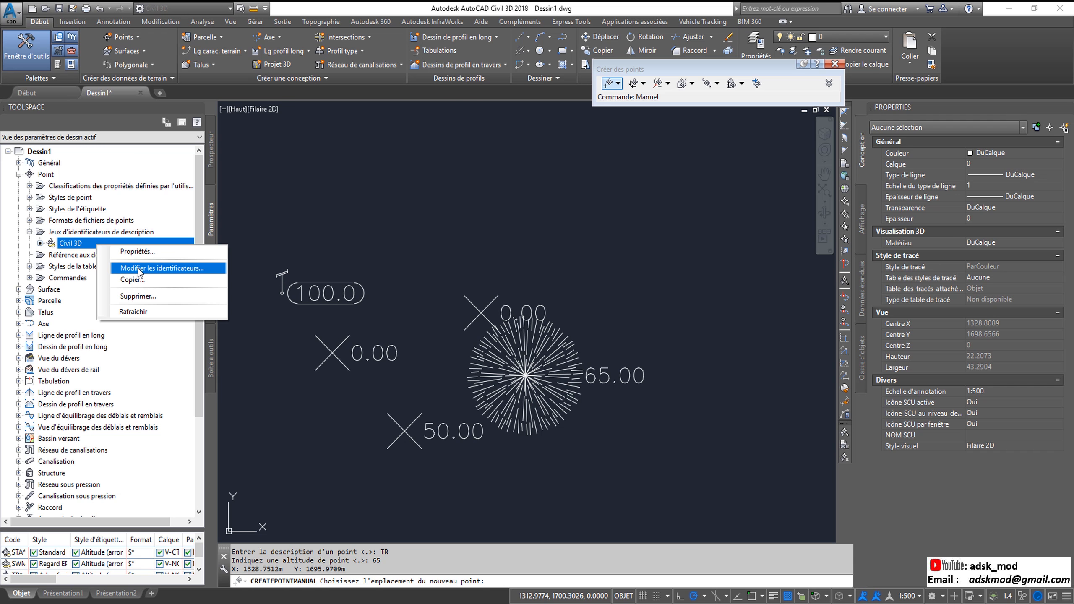
left_click(140, 270)
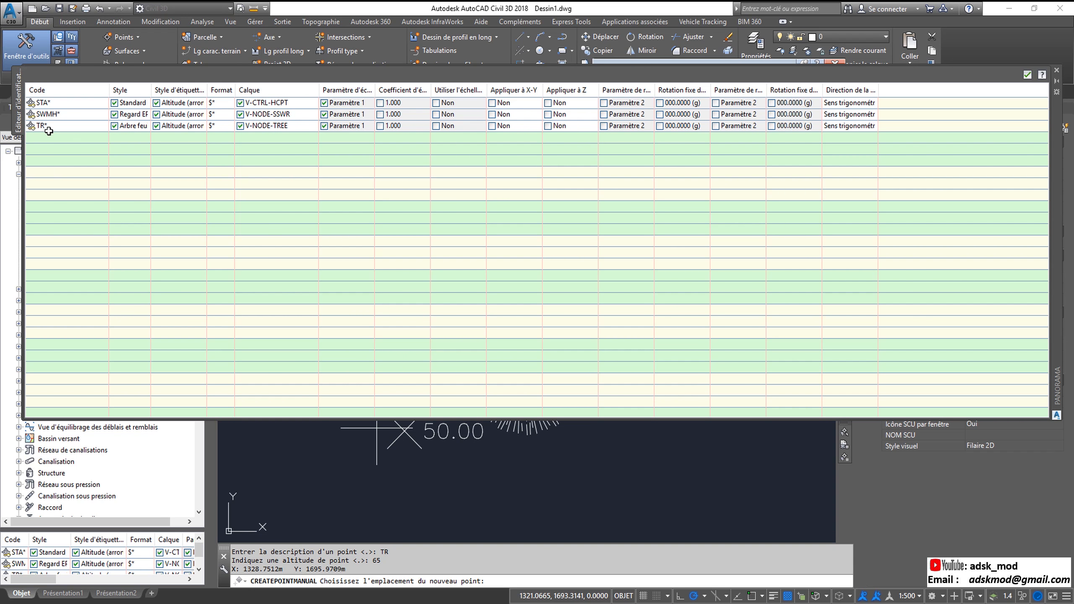
mouse_move(48, 132)
left_click_drag(152, 90, 188, 90)
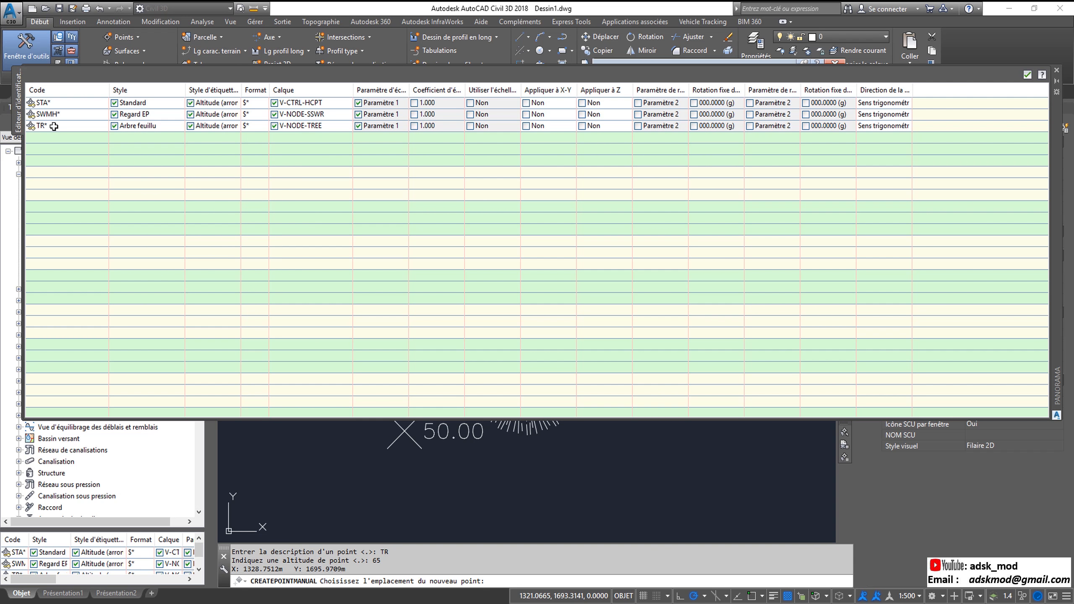
- Change the code of the TR* description key to AR*
left_click(54, 126)
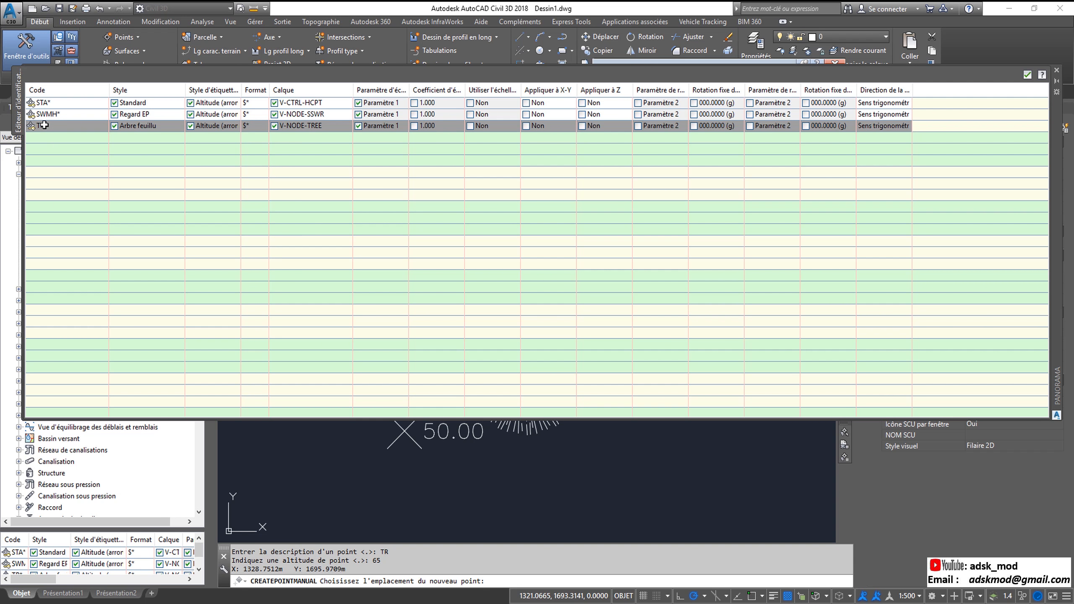
left_click(46, 125)
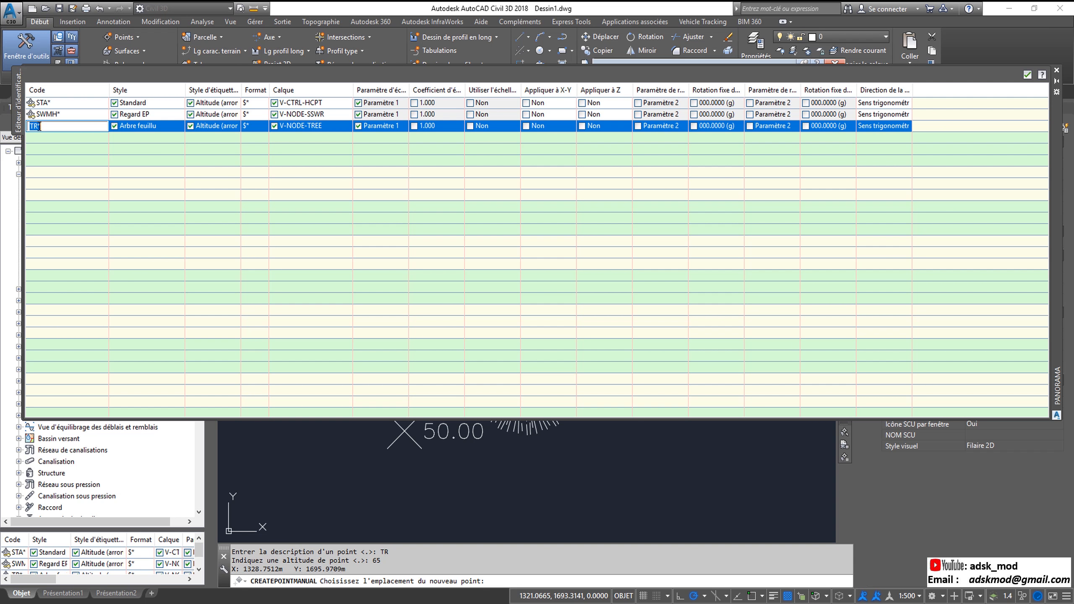
left_click(37, 126)
left_click(55, 194)
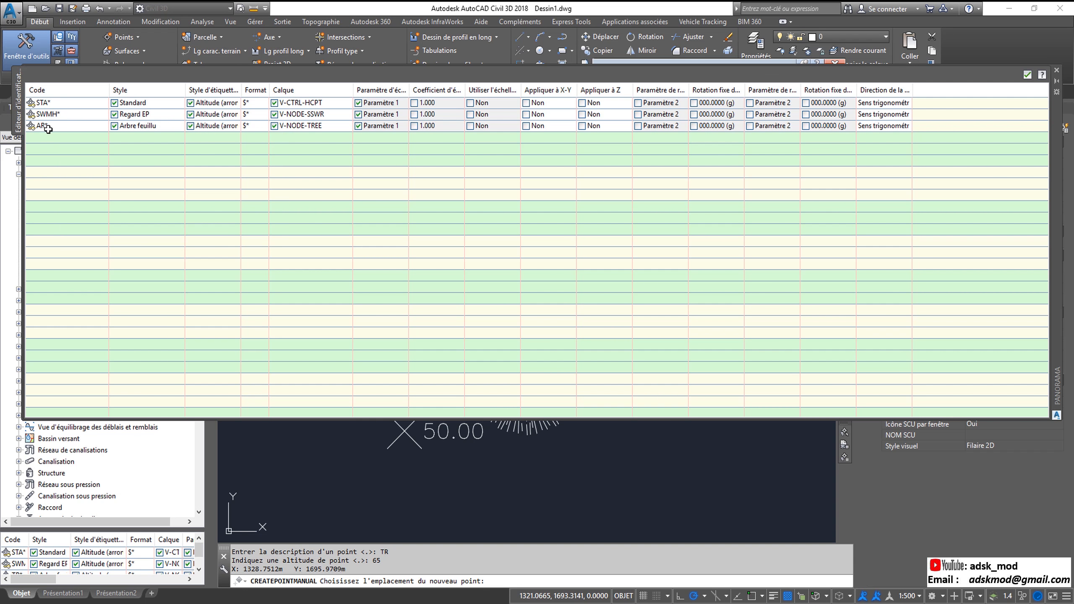
- Choose Arbre feuillu as the point style of the AR* description key and close the key editor
mouse_move(48, 130)
left_click(165, 127)
left_click(173, 127)
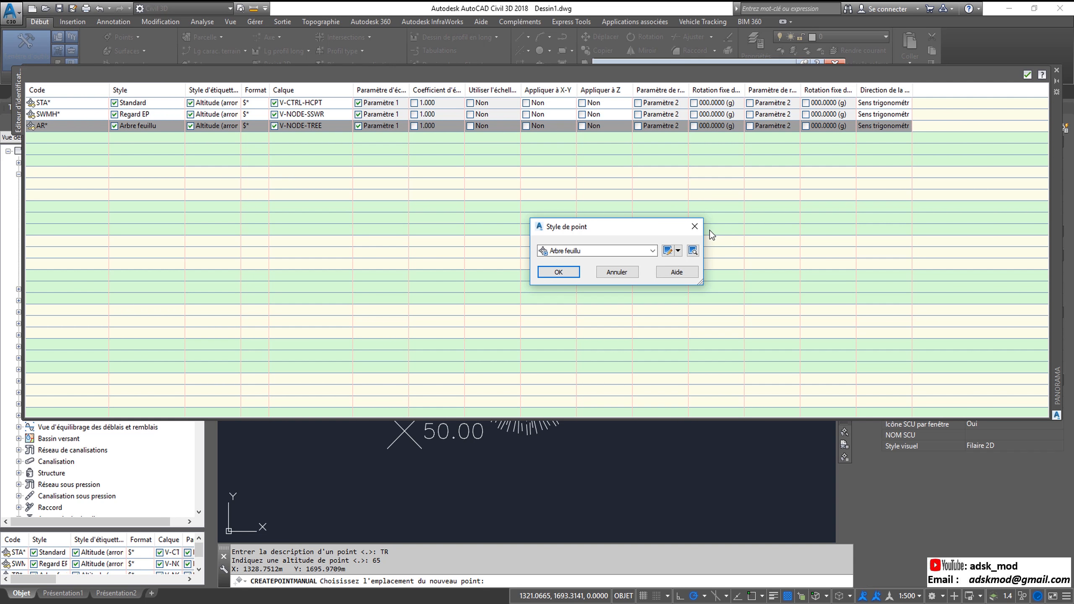
left_click(694, 226)
left_click(163, 127)
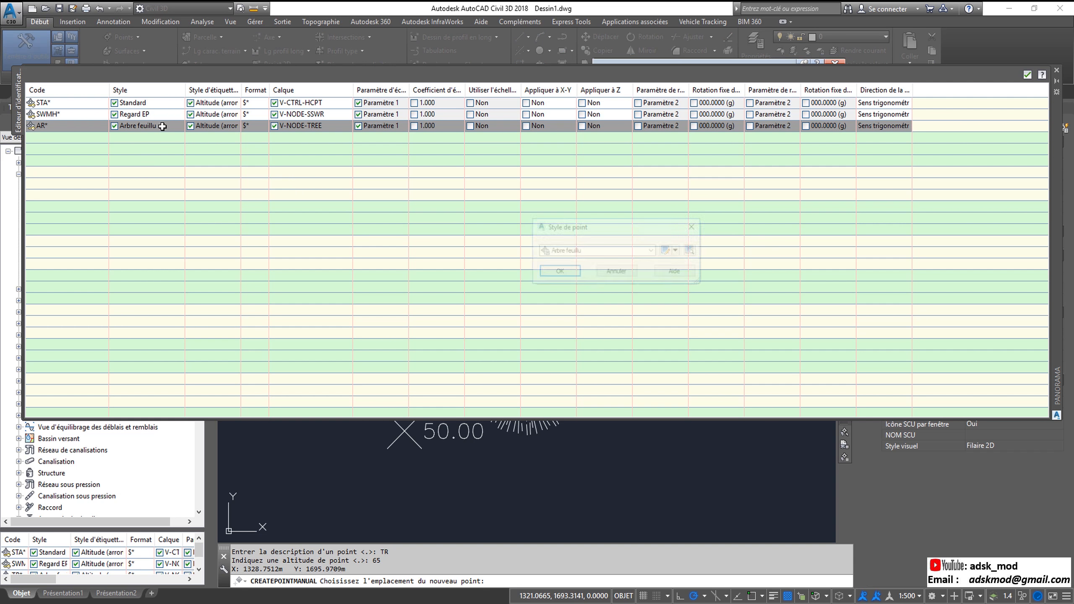
left_click(654, 252)
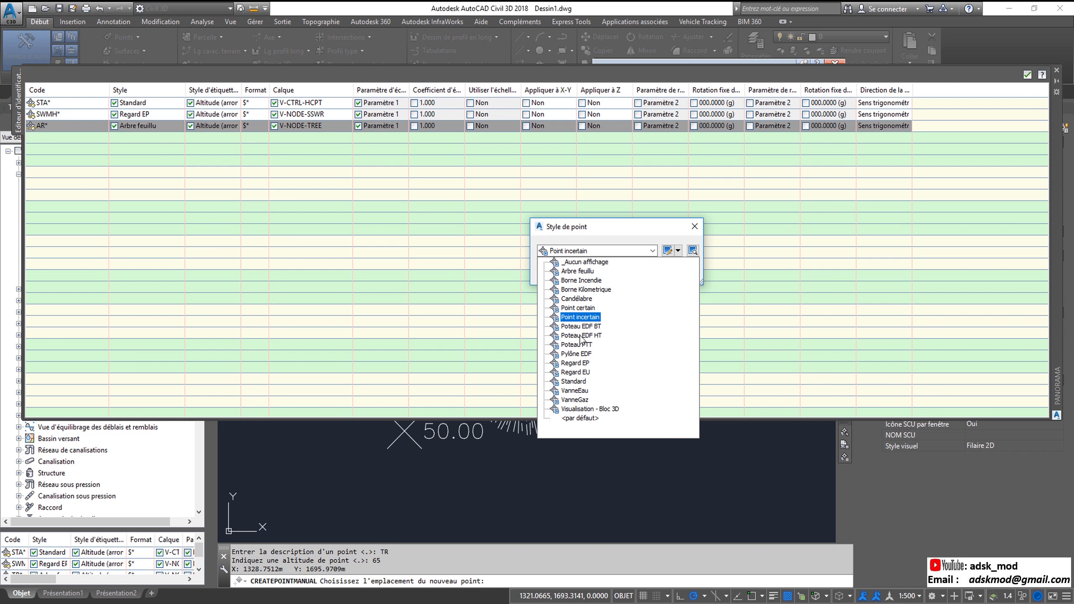
left_click(579, 274)
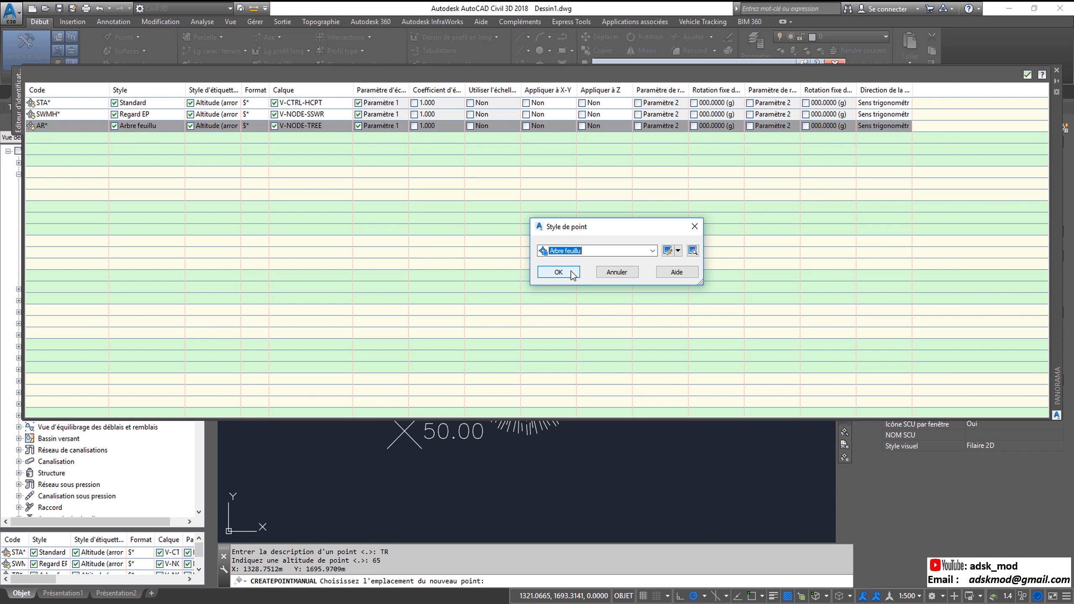
left_click(566, 271)
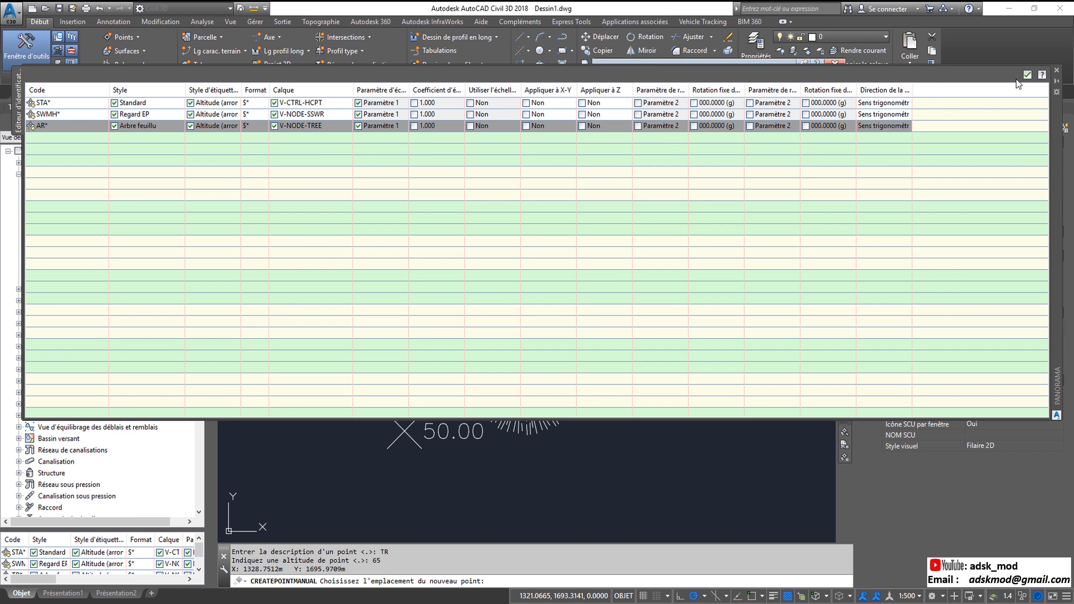
left_click(1028, 75)
- Manually place a point at about X 1328.70, Y 1689.47 with description TR and elevation 95
middle_click_drag(636, 392, 588, 326)
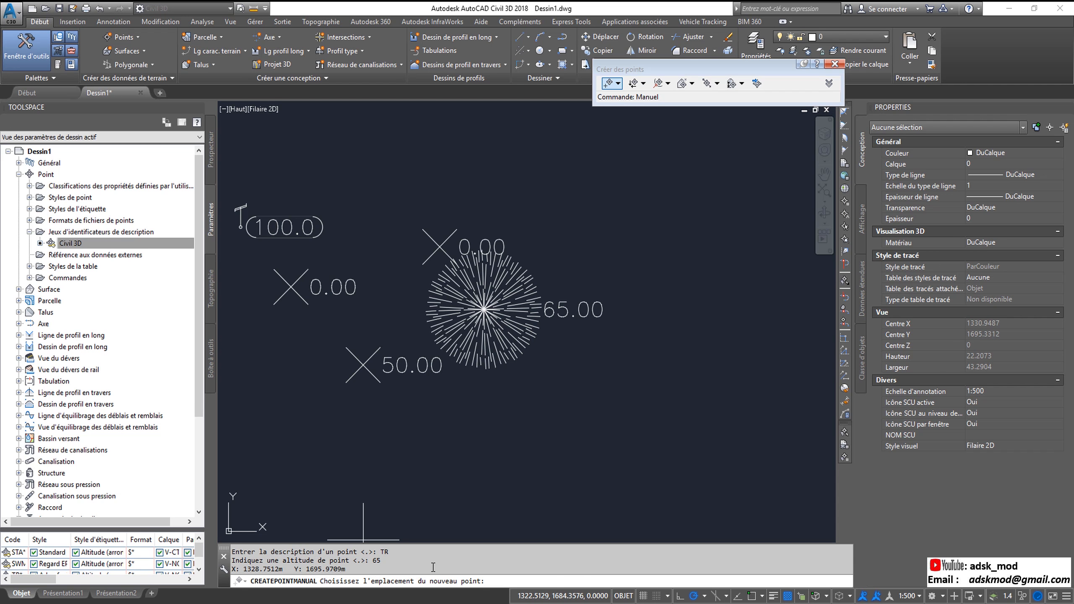
left_click(484, 439)
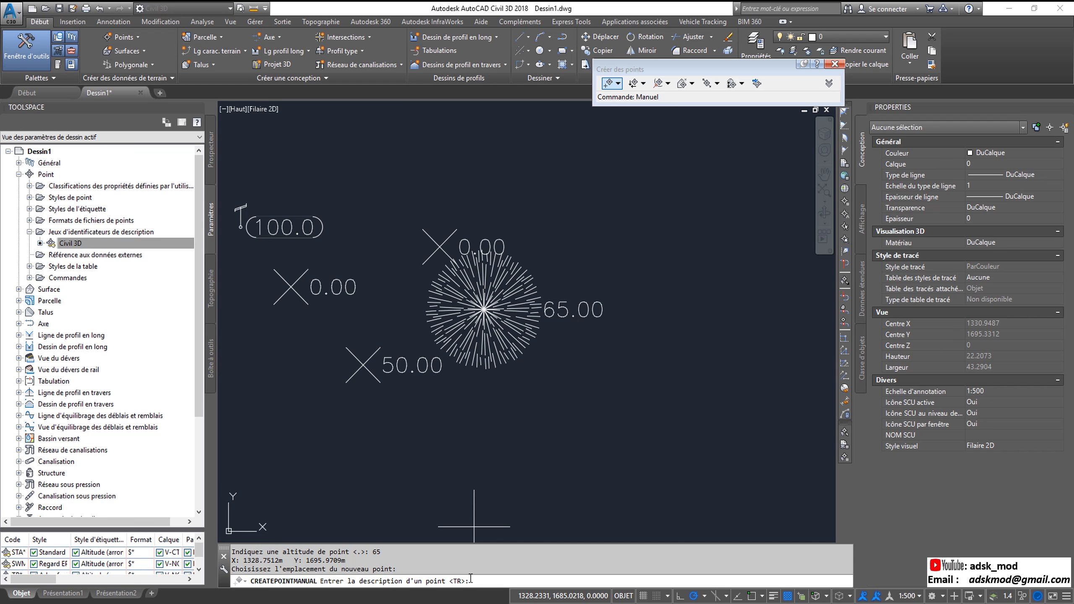
key("Return")
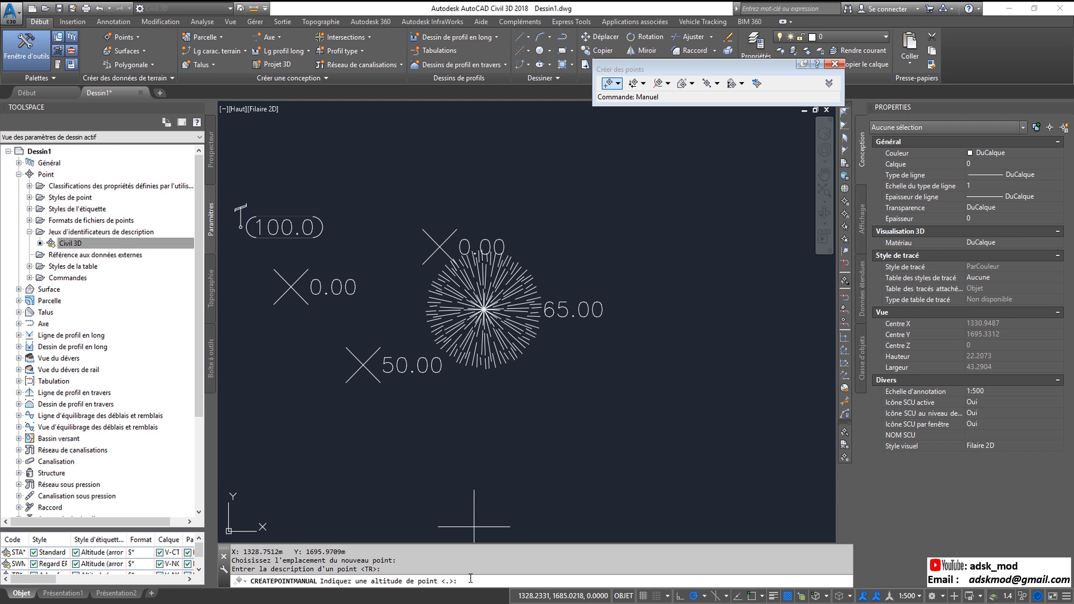
type("95")
key("Return")
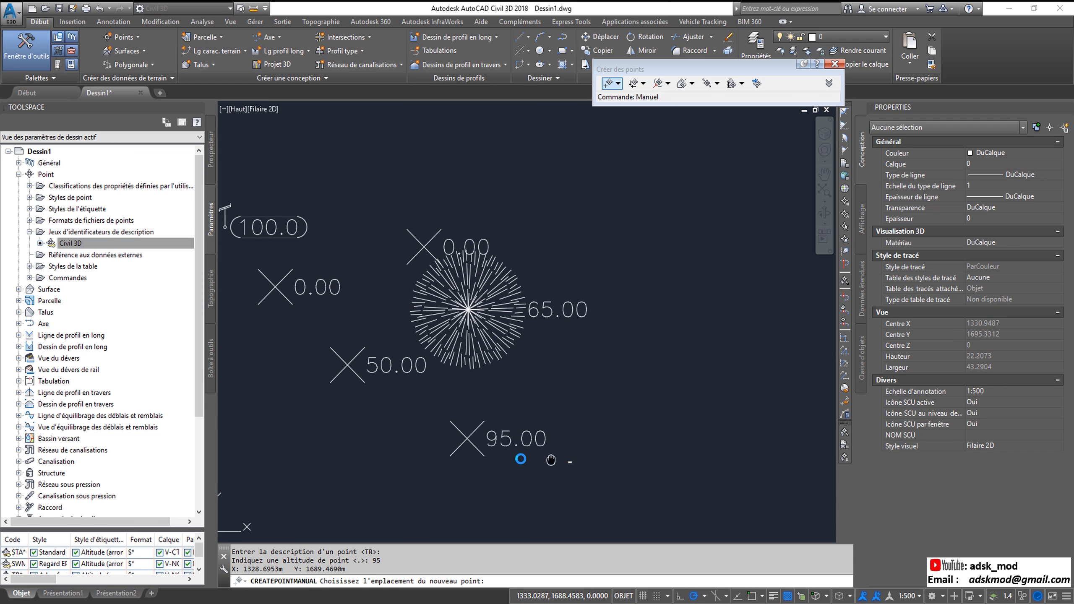
- Manually place a point at about X 1334.91, Y 1692.27 with description TR and elevation 100
middle_click_drag(540, 457, 472, 458)
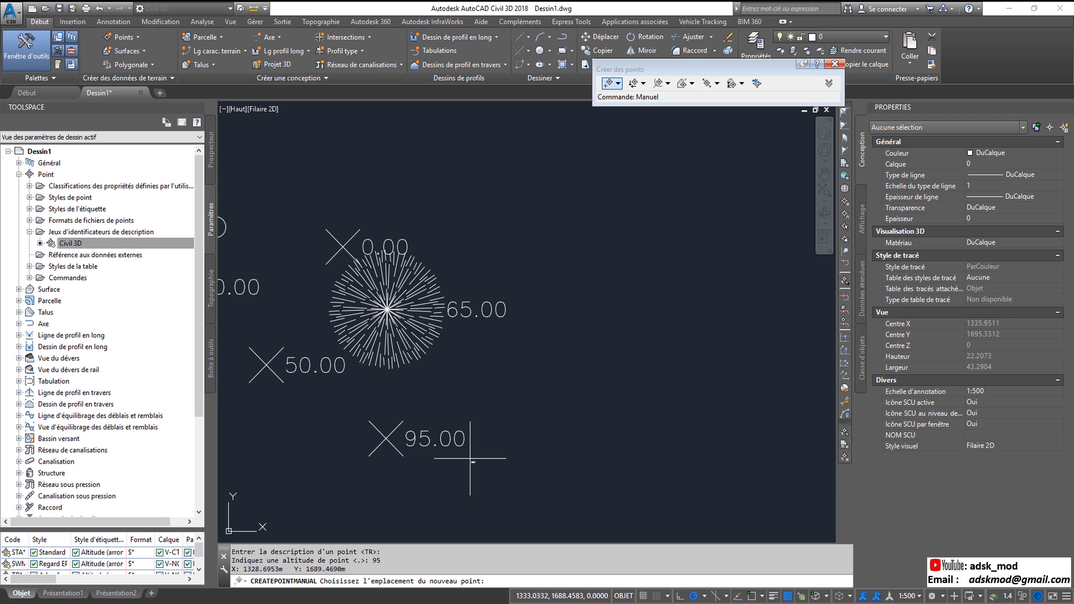
left_click(507, 384)
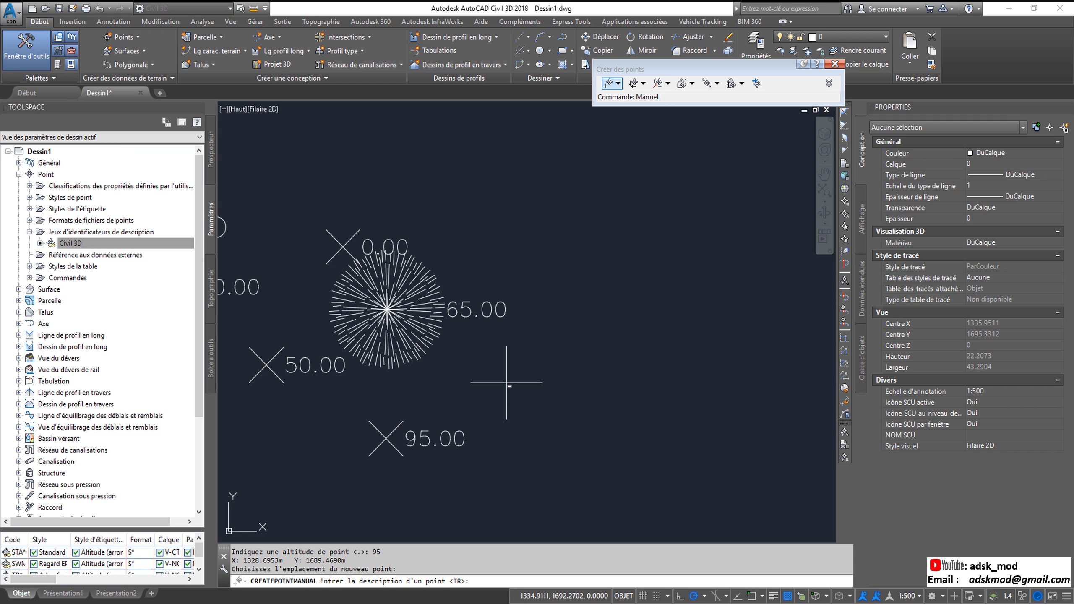
type("TR")
key("Return")
type("100")
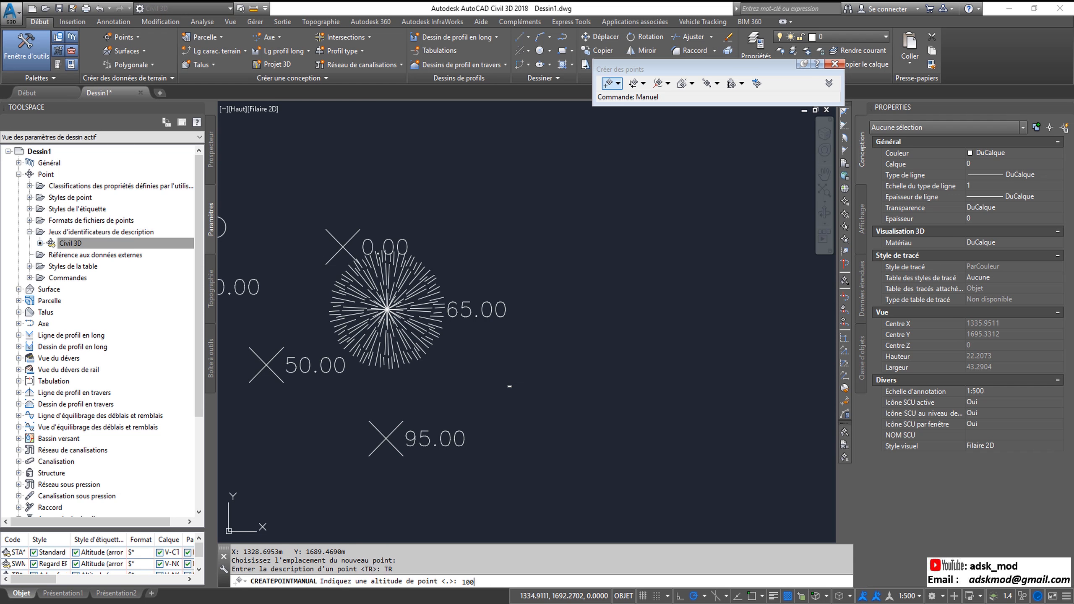
key("Return")
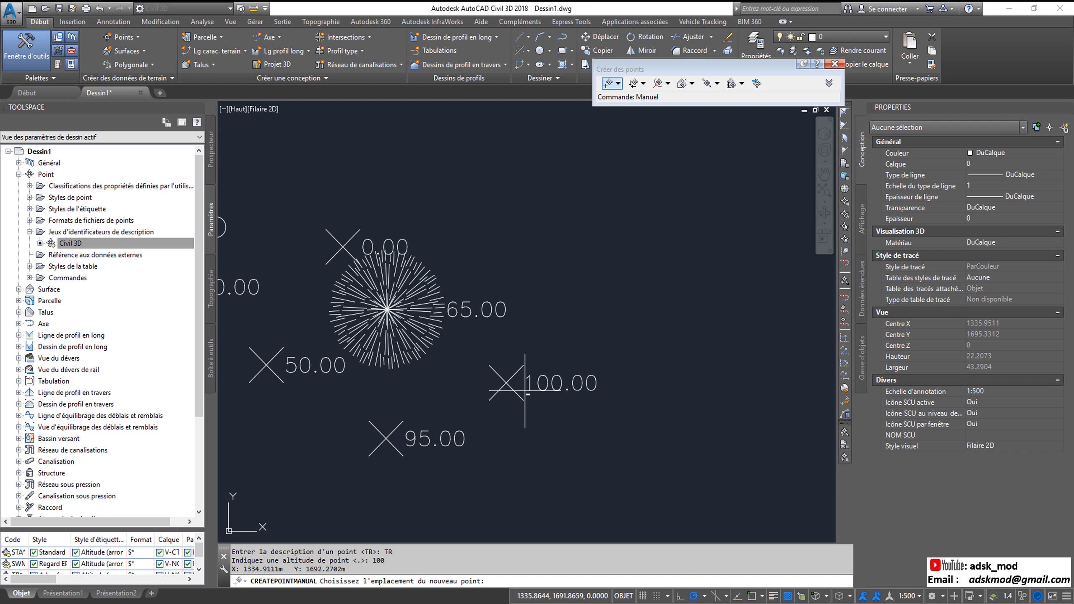
- Manually place a point at about X 1335.58, Y 1688.92 with description AR and elevation 58
left_click(520, 449)
type("AR")
key("Return")
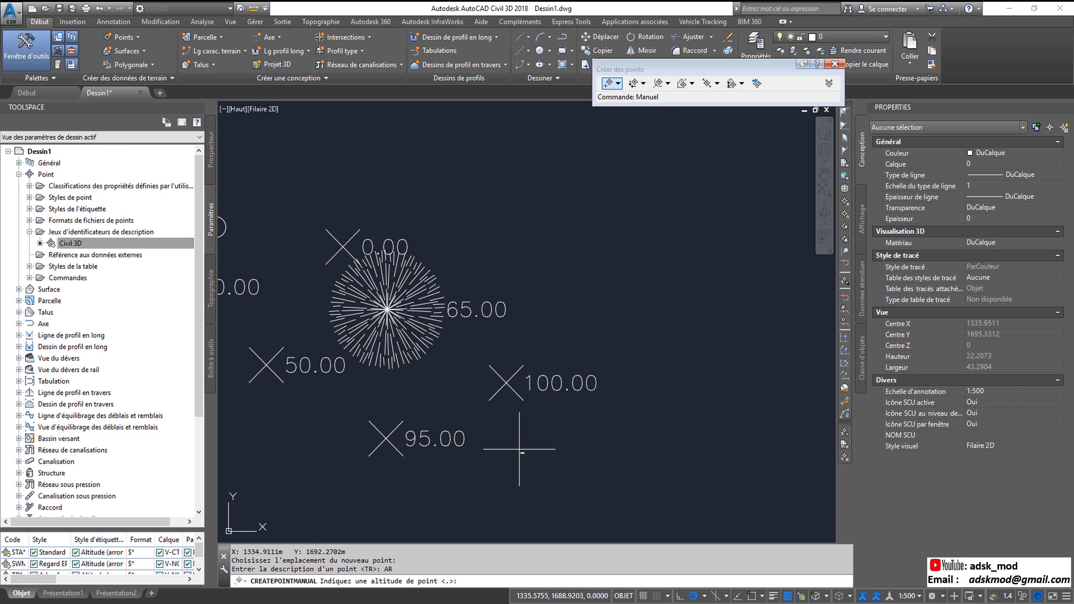
type("58")
key("Return")
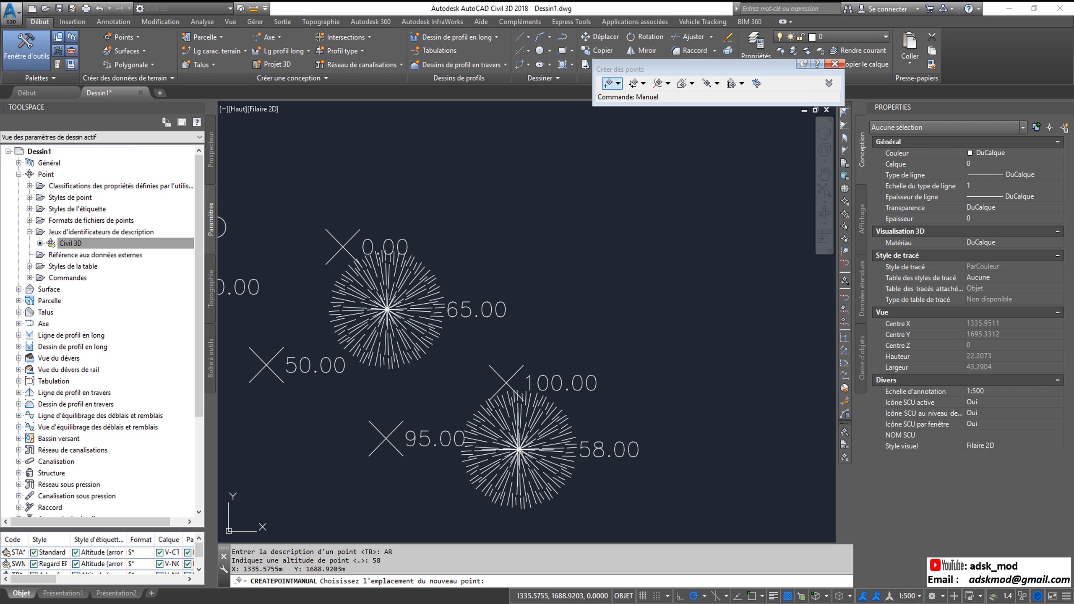
- Disable the point style override of the AR* key in the Civil 3D description key set and close the key editor
middle_click_drag(419, 364, 536, 353)
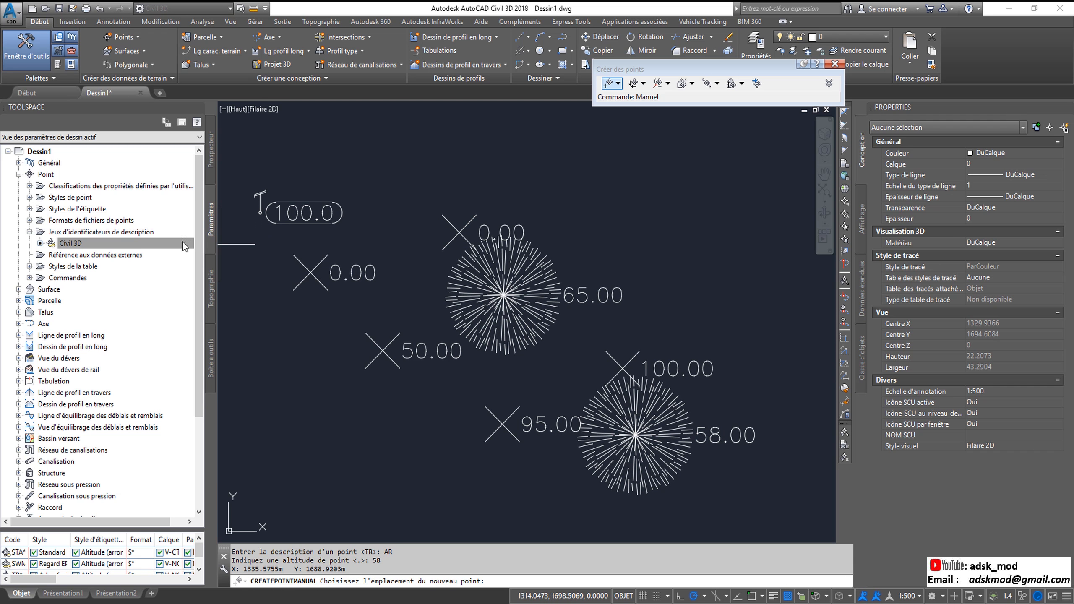
right_click(104, 244)
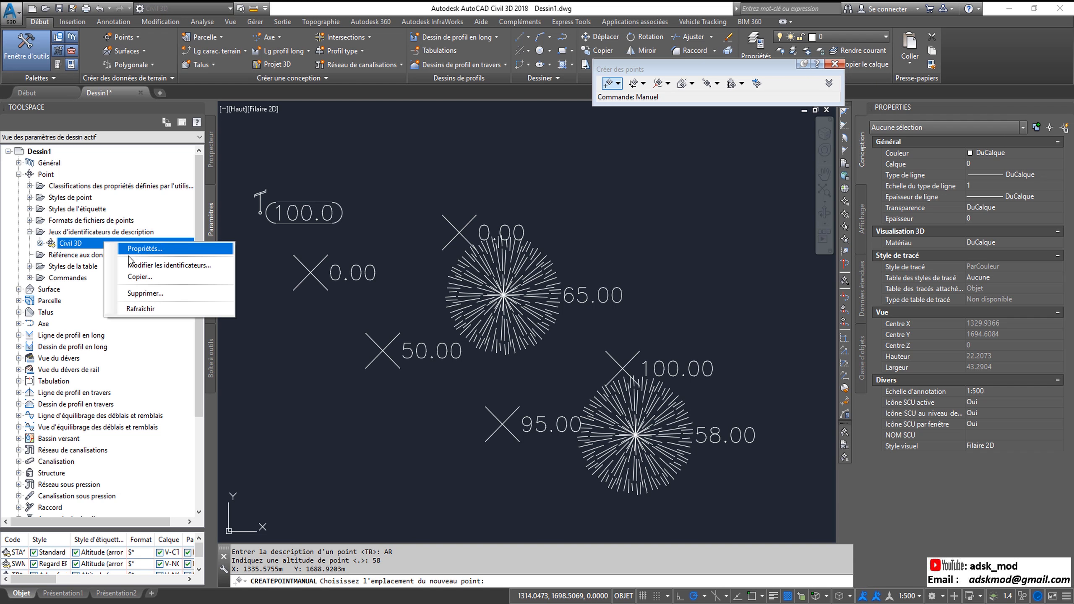
left_click(153, 266)
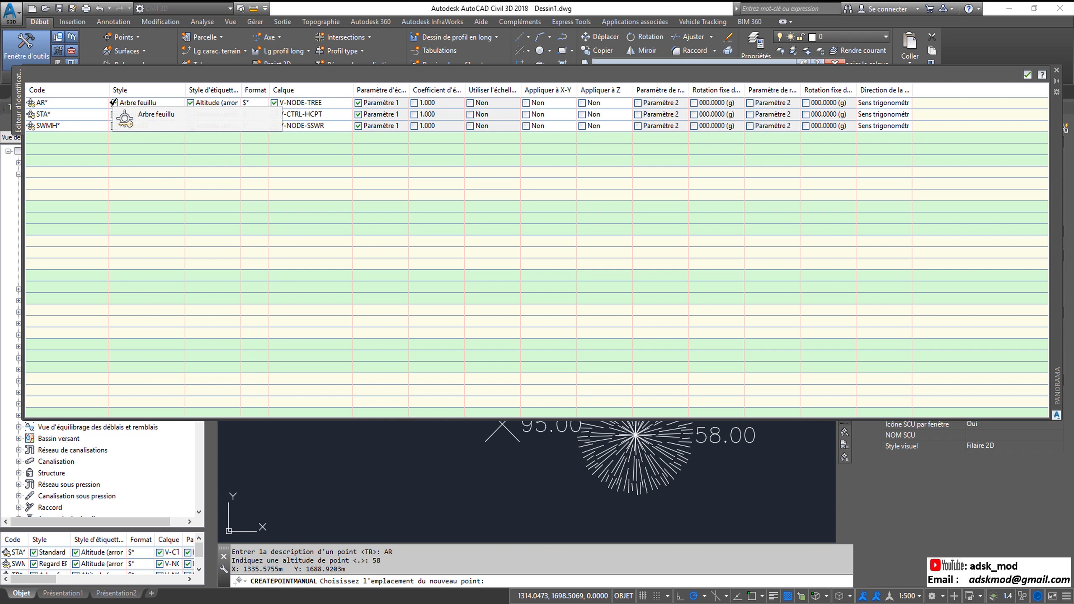
left_click(115, 103)
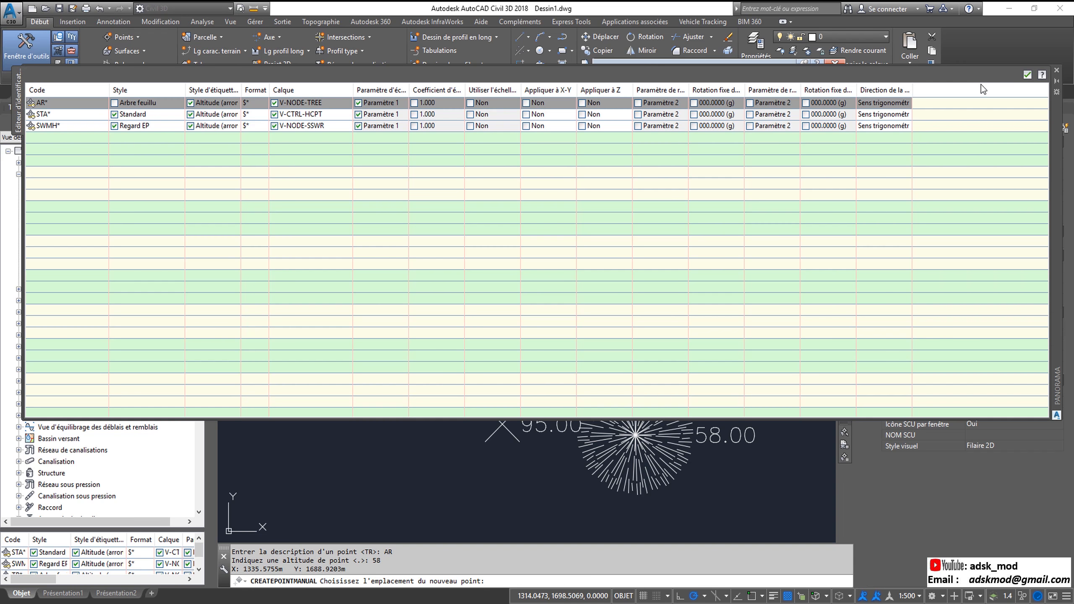
left_click(1027, 74)
- Manually place a point at about X 1323.58, Y 1683.63 with description AR and elevation 59
middle_click_drag(464, 451, 505, 321)
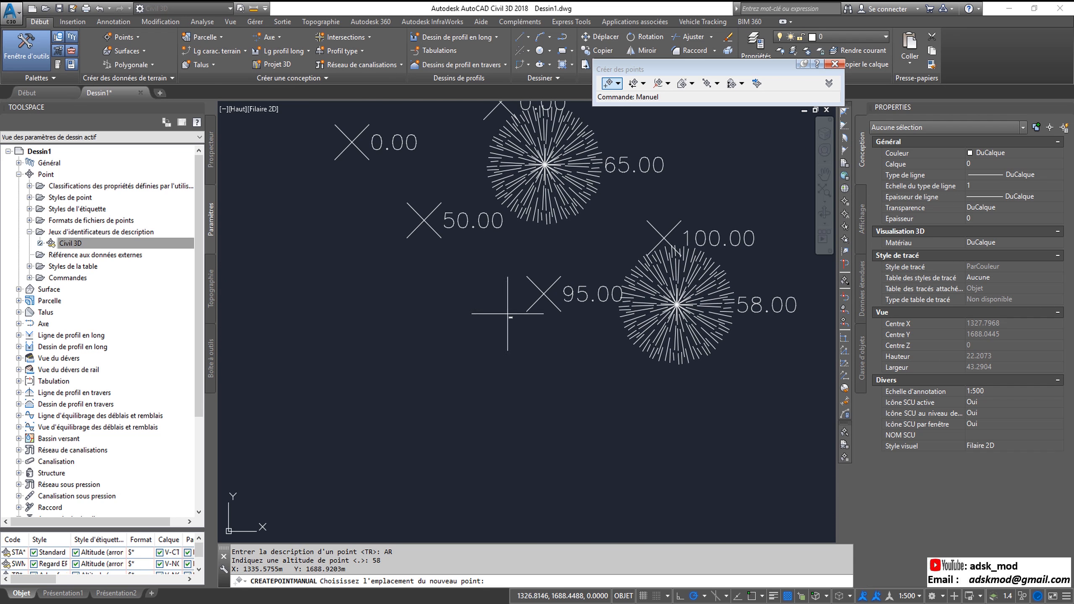
left_click(445, 410)
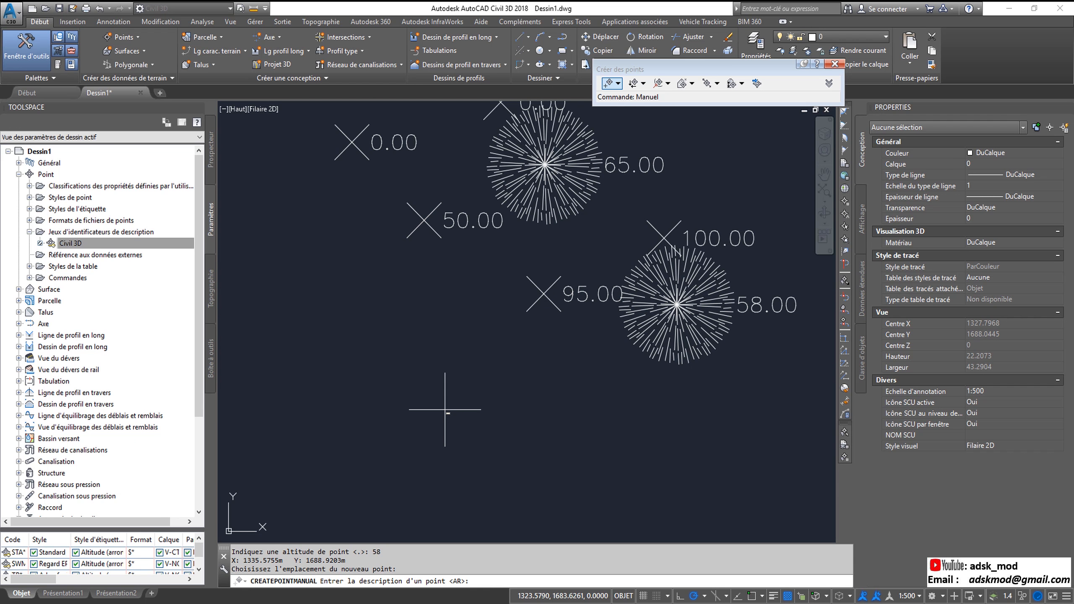
type("AR")
key("Return")
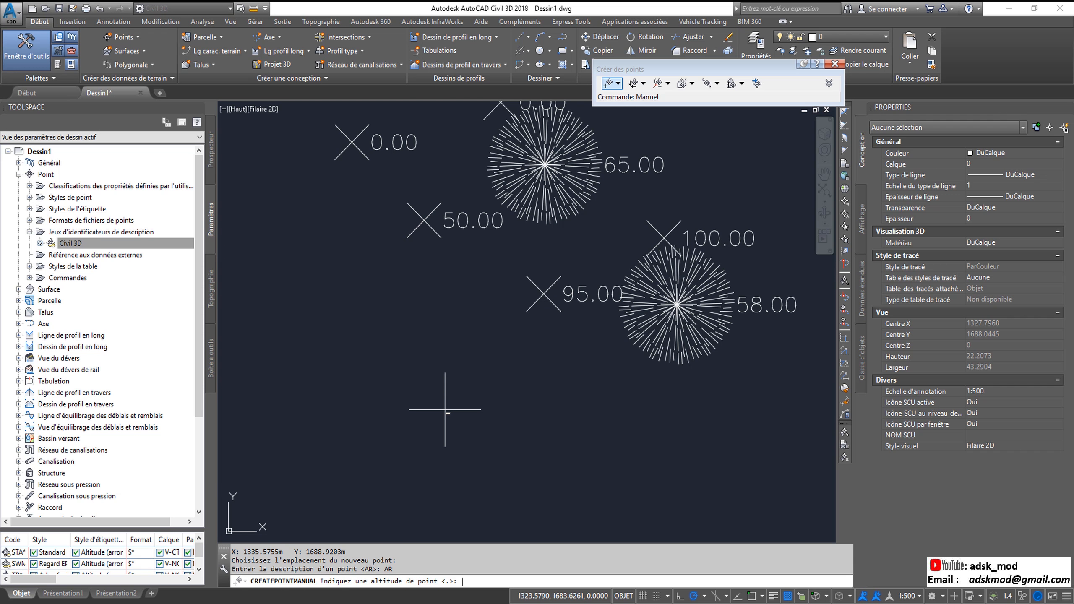
type("59")
key("Return")
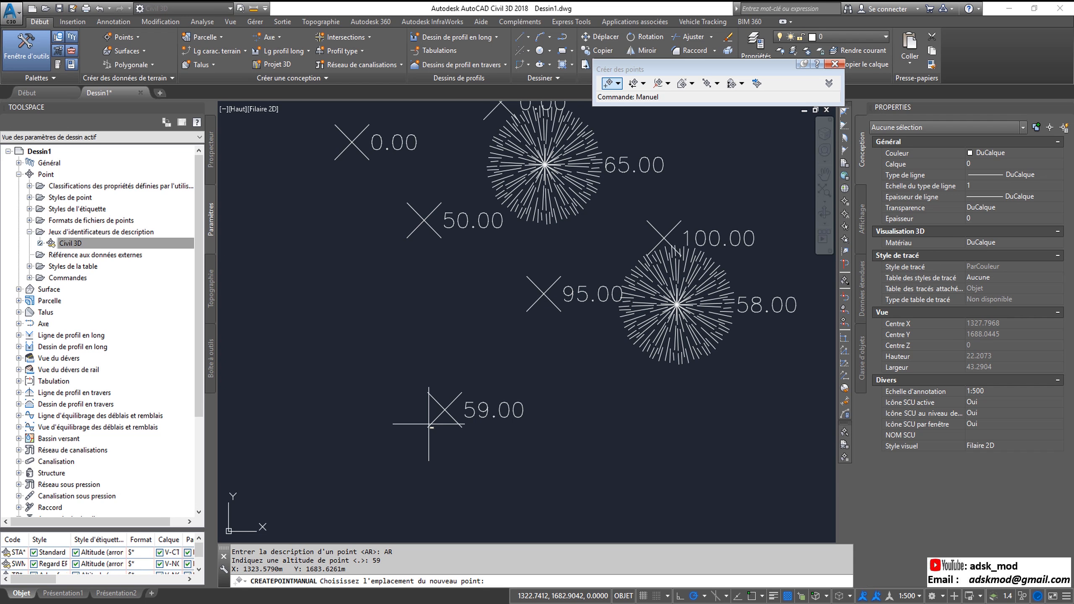
- Check the style setting of the AR* key in the Civil 3D description key set and close the key editor
right_click(128, 243)
left_click(165, 265)
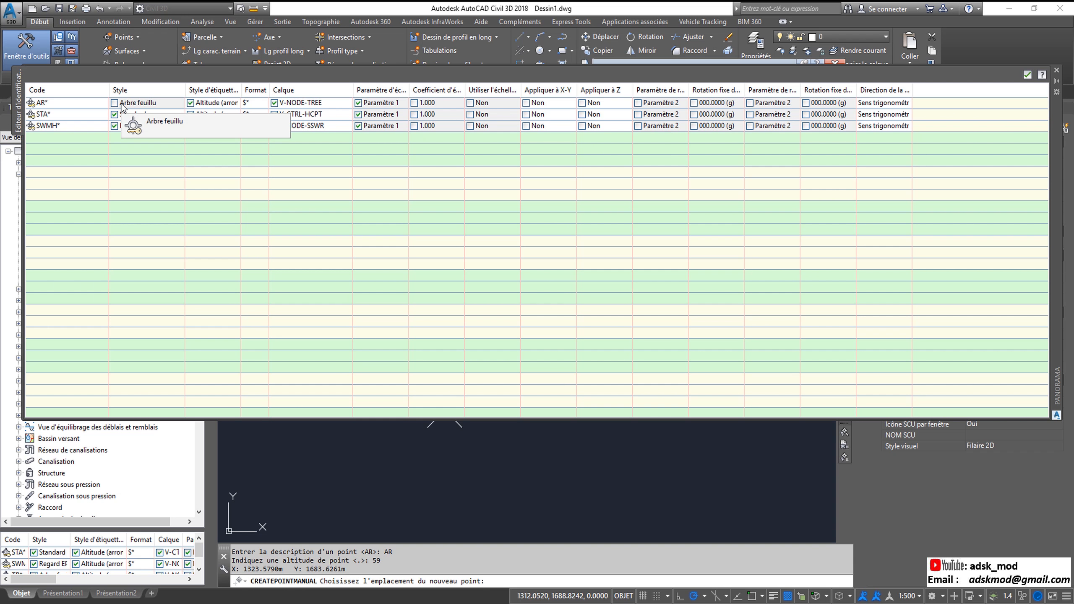
left_click(1027, 74)
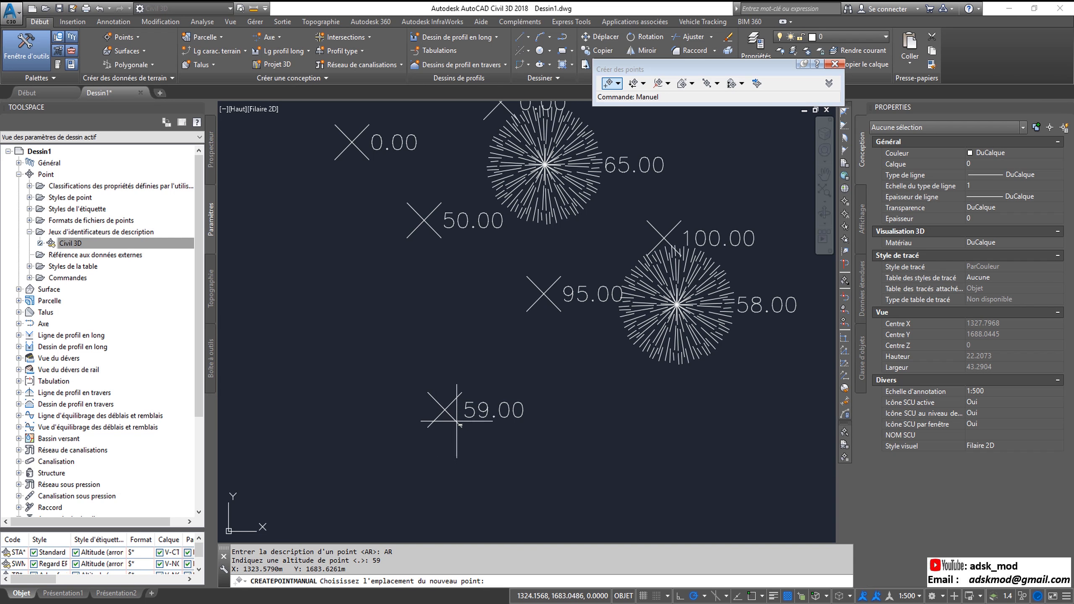
- Set the default point style of the _Tous les points point group to Candélabre
left_click(214, 163)
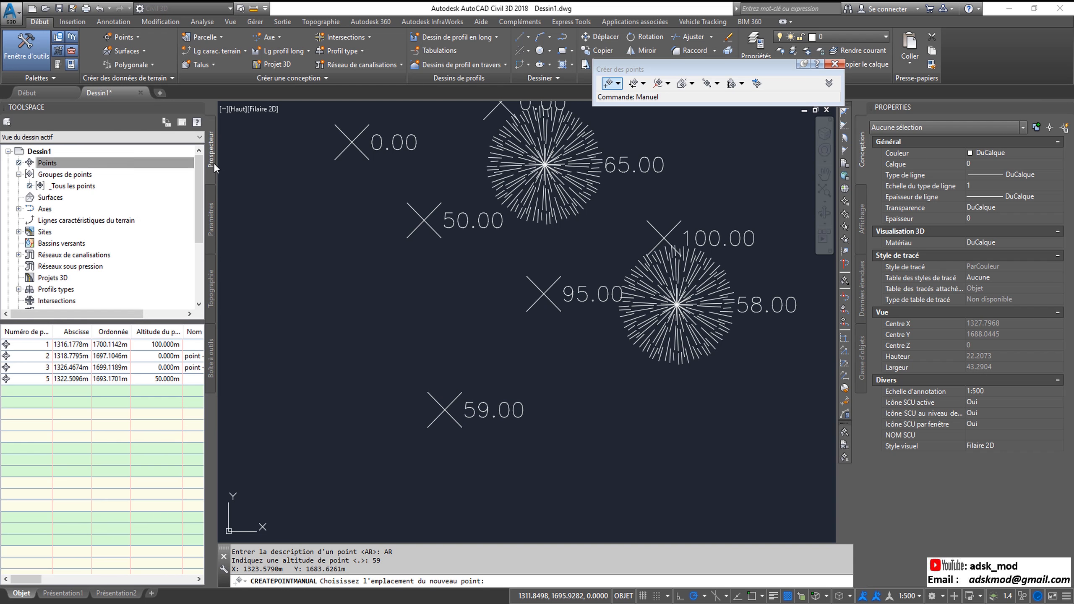
right_click(71, 188)
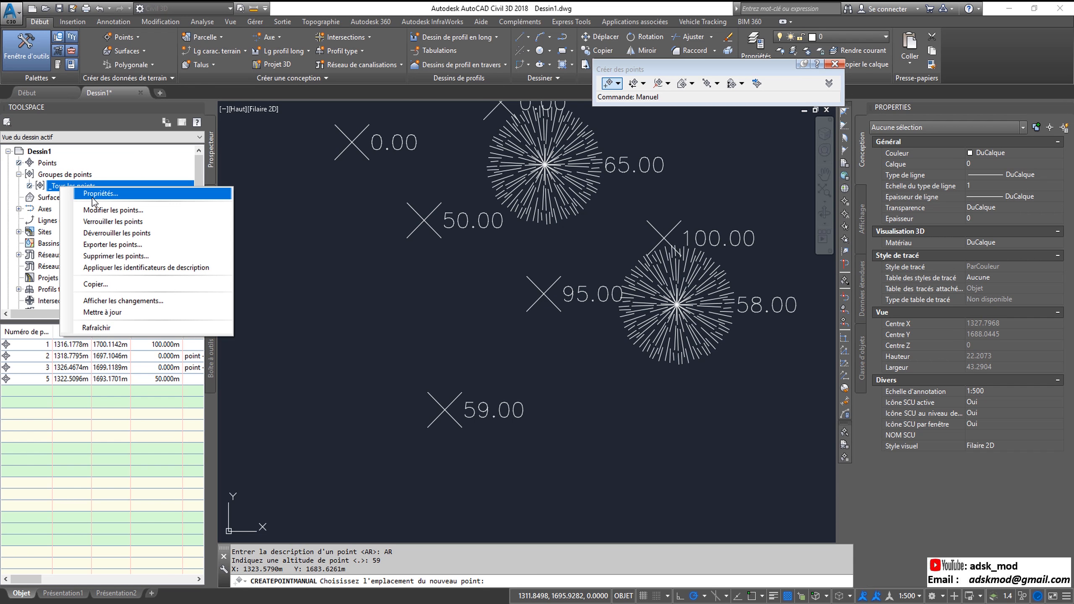
left_click(94, 196)
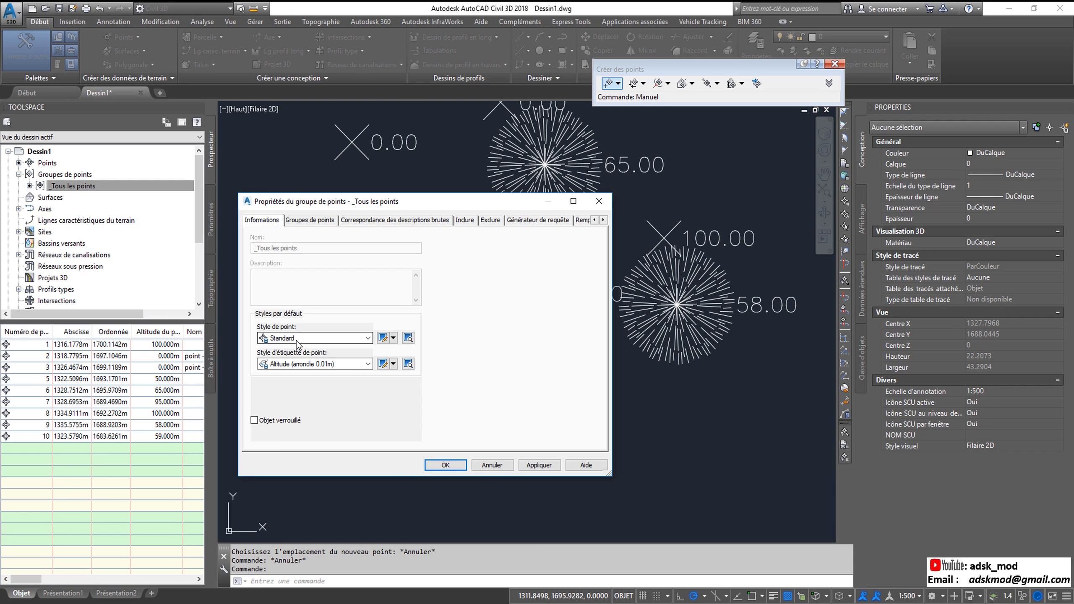
left_click(369, 340)
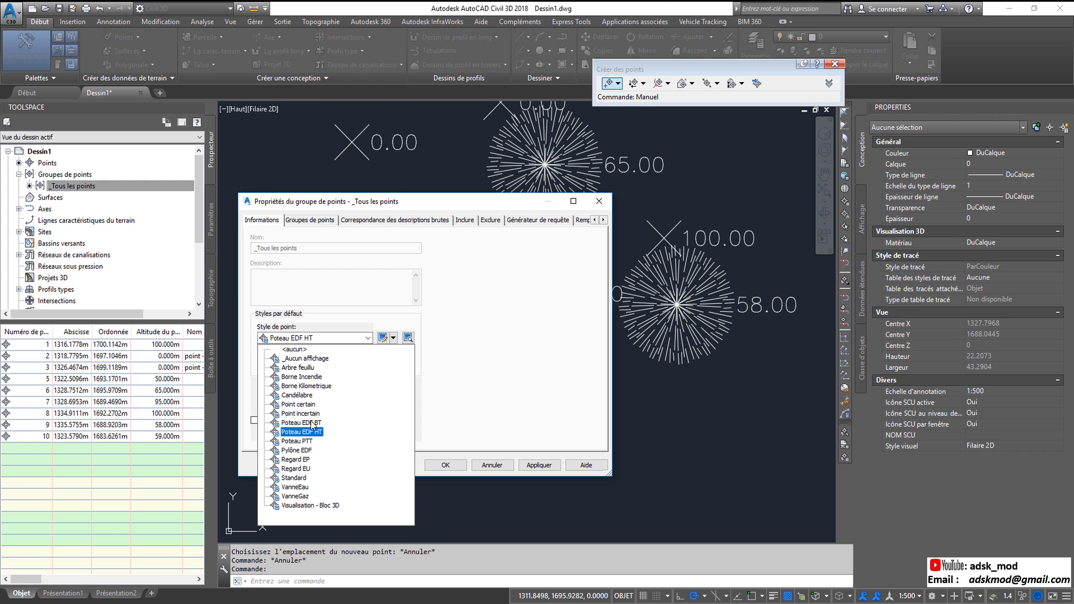
left_click(301, 396)
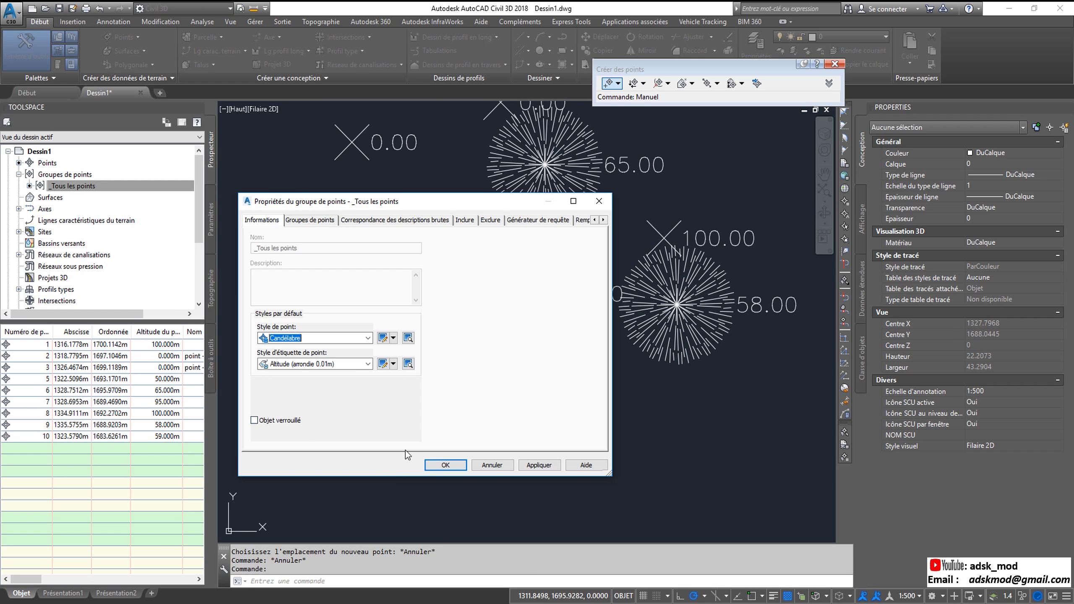
left_click(428, 465)
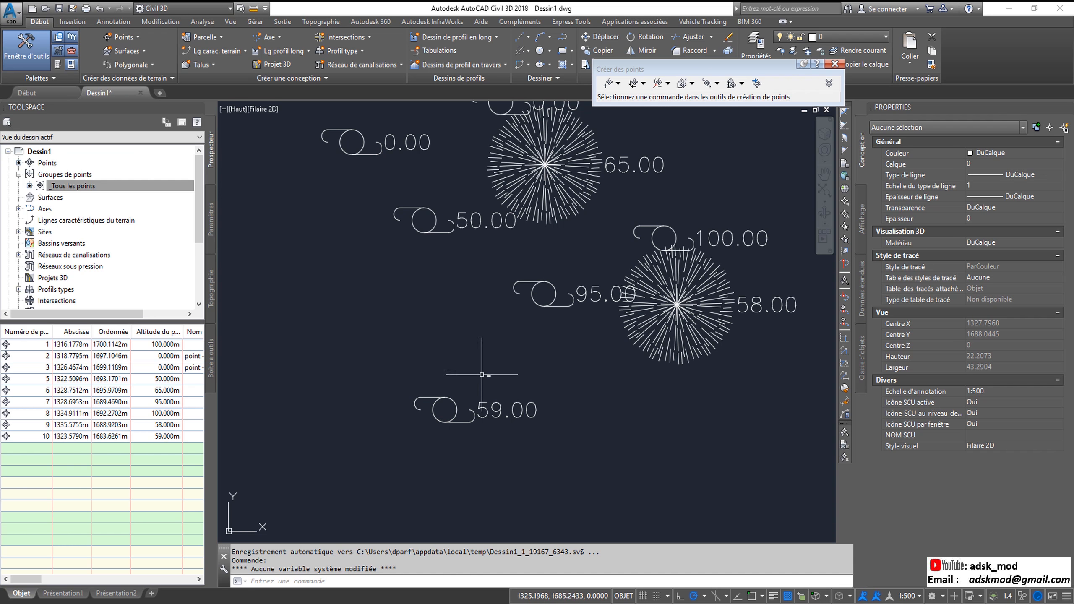
- Examine the details of the AR point at elevation 58 and select the _Tous les points group
middle_click_drag(576, 318, 410, 459)
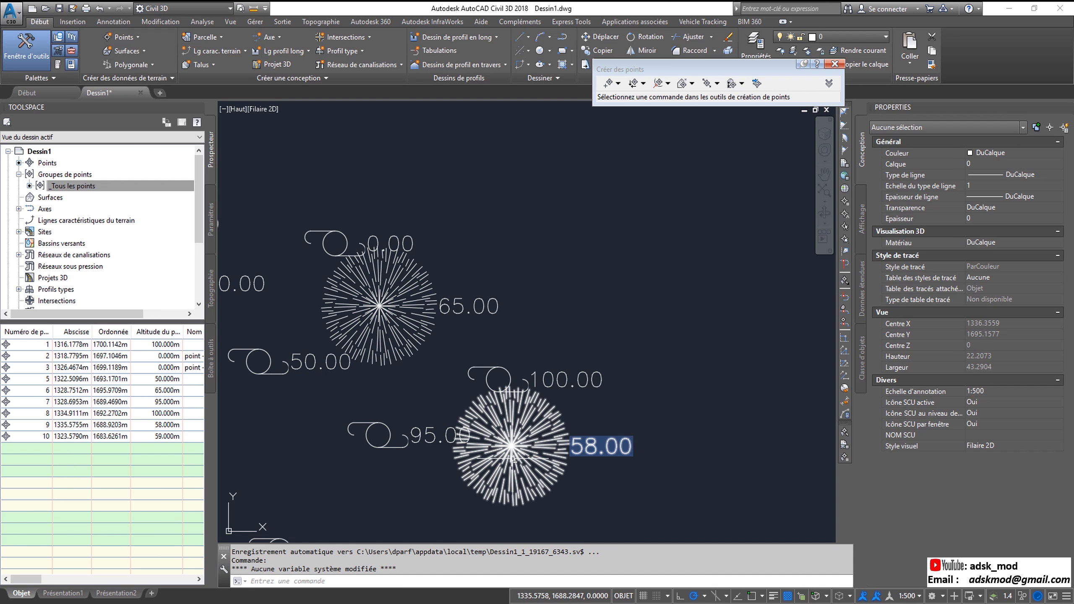
middle_click_drag(511, 446, 609, 367)
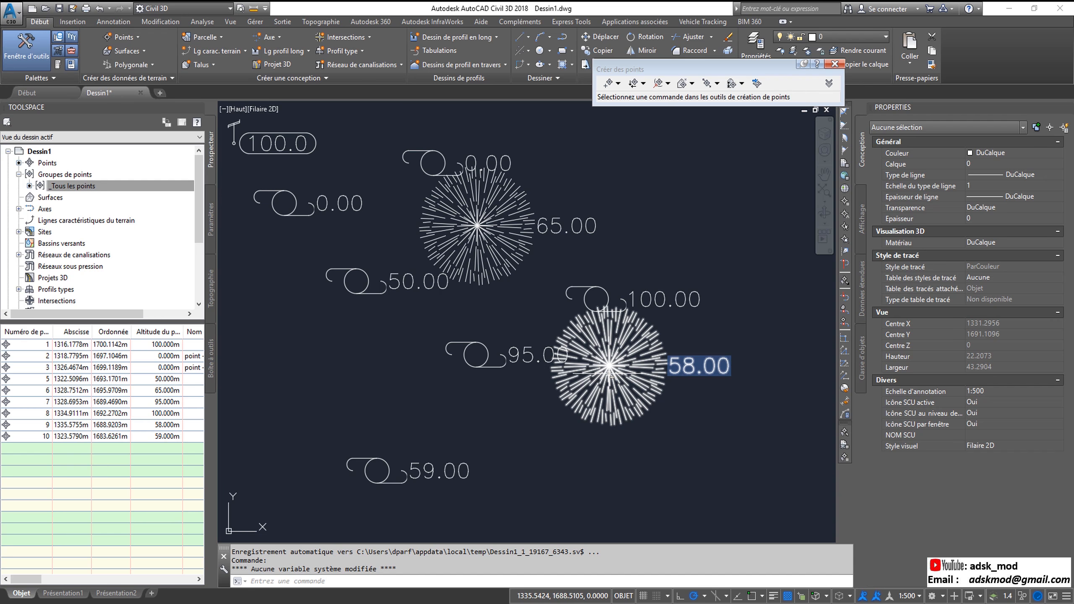
mouse_move(610, 367)
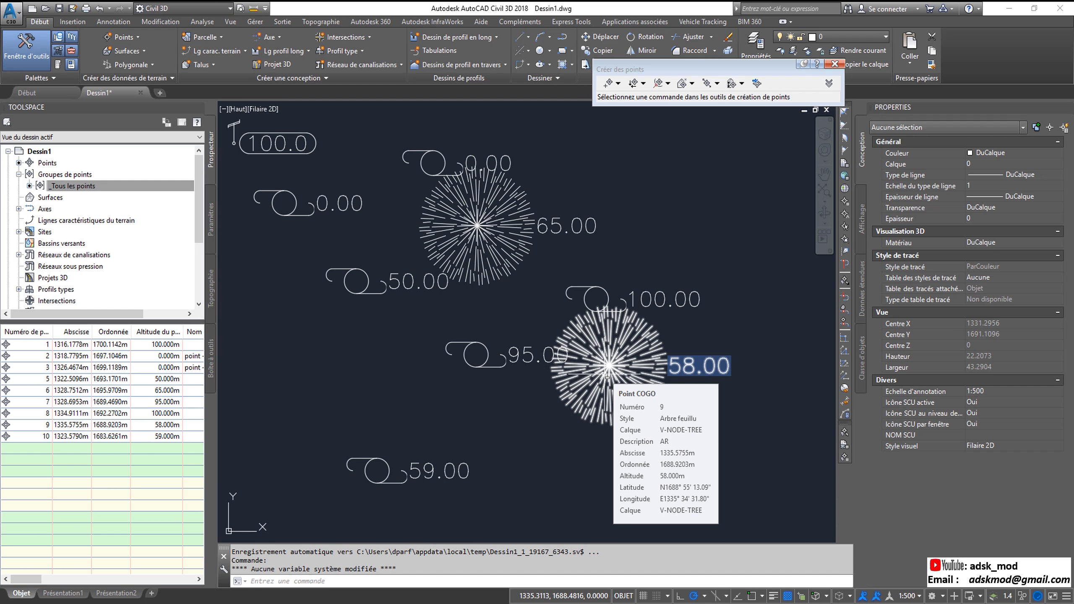
left_click(69, 186)
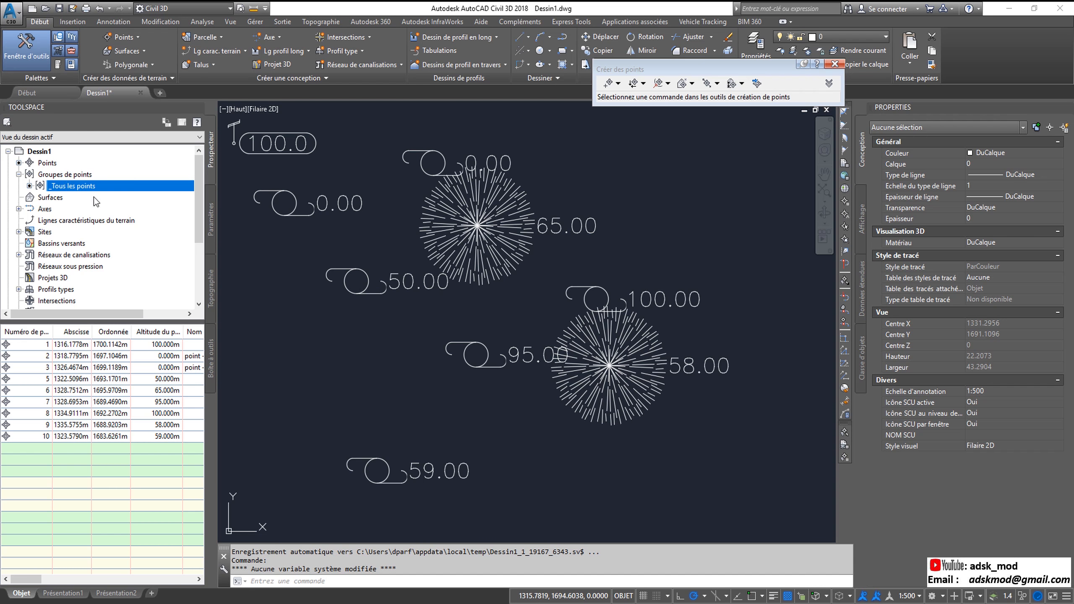
- Open the Civil 3D description key set for editing and enable the Arbre feuillu style on the AR* key
right_click(72, 185)
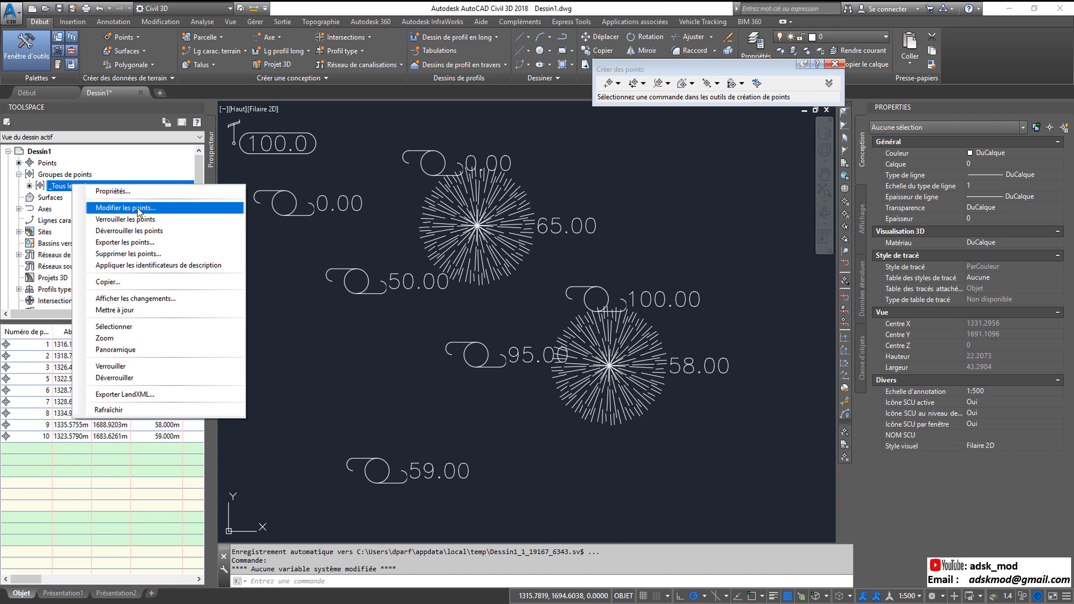
left_click(248, 175)
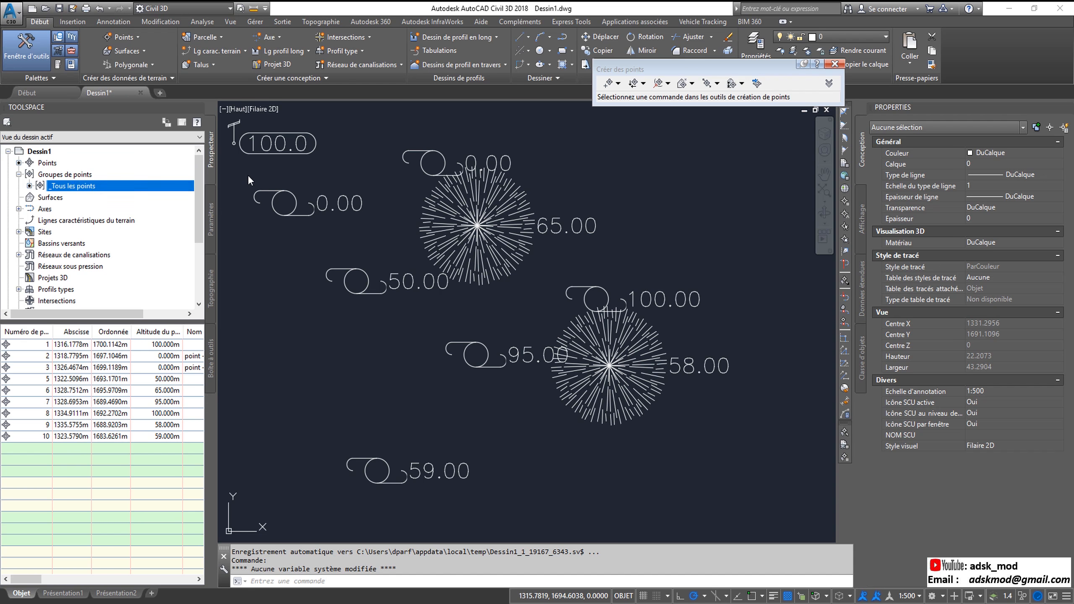
left_click(214, 212)
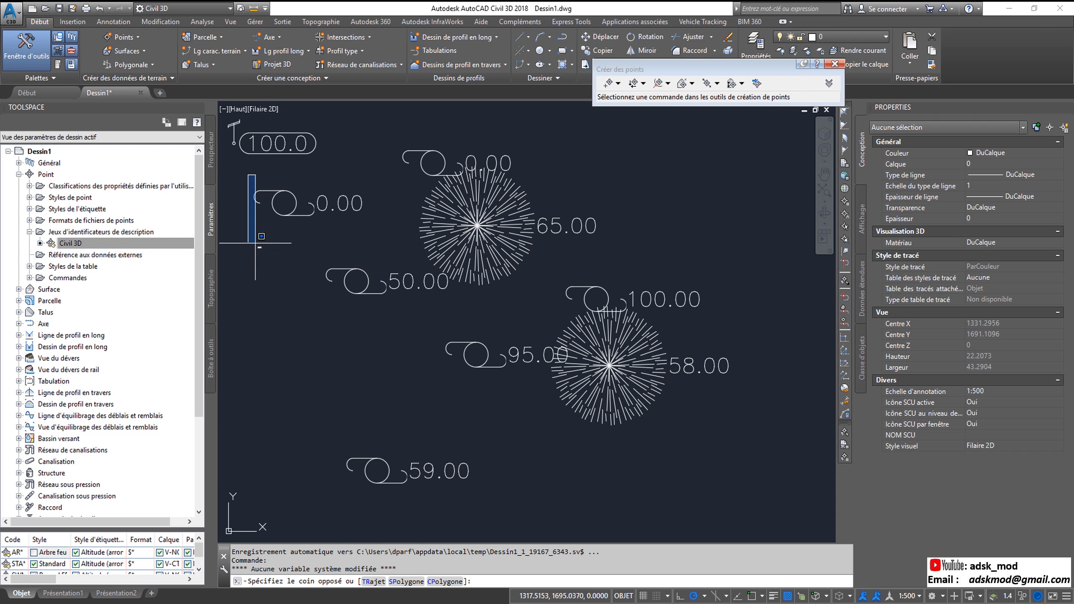
left_click(254, 244)
right_click(67, 248)
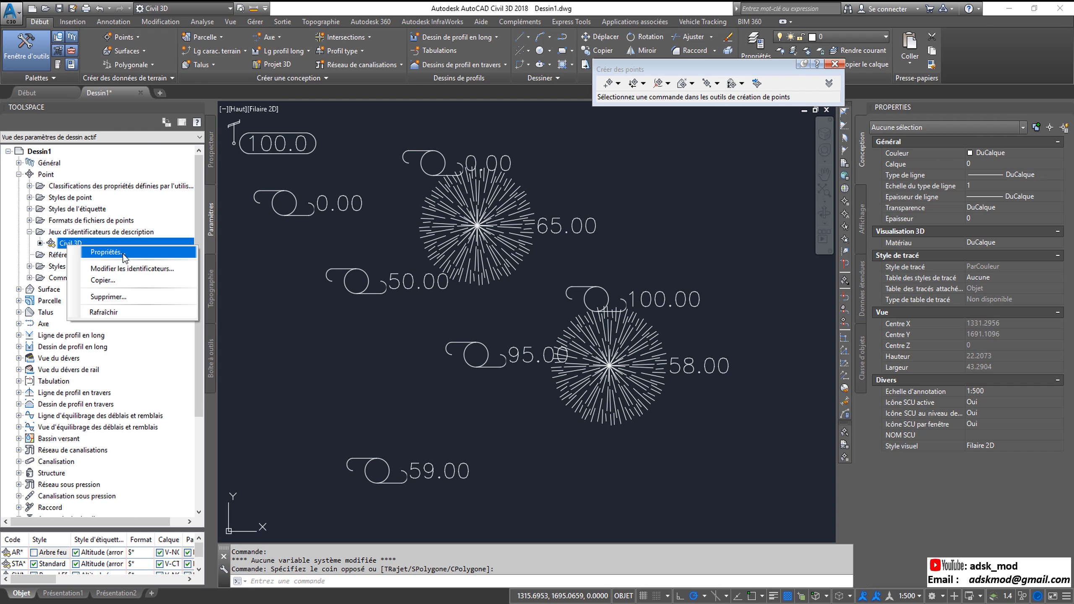
left_click(125, 269)
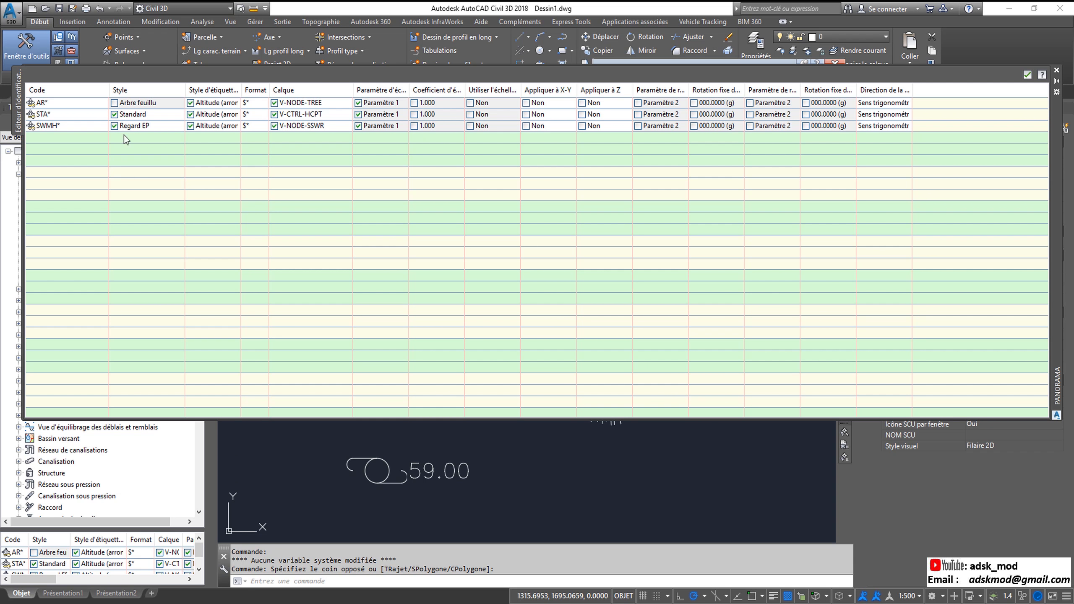
left_click(114, 103)
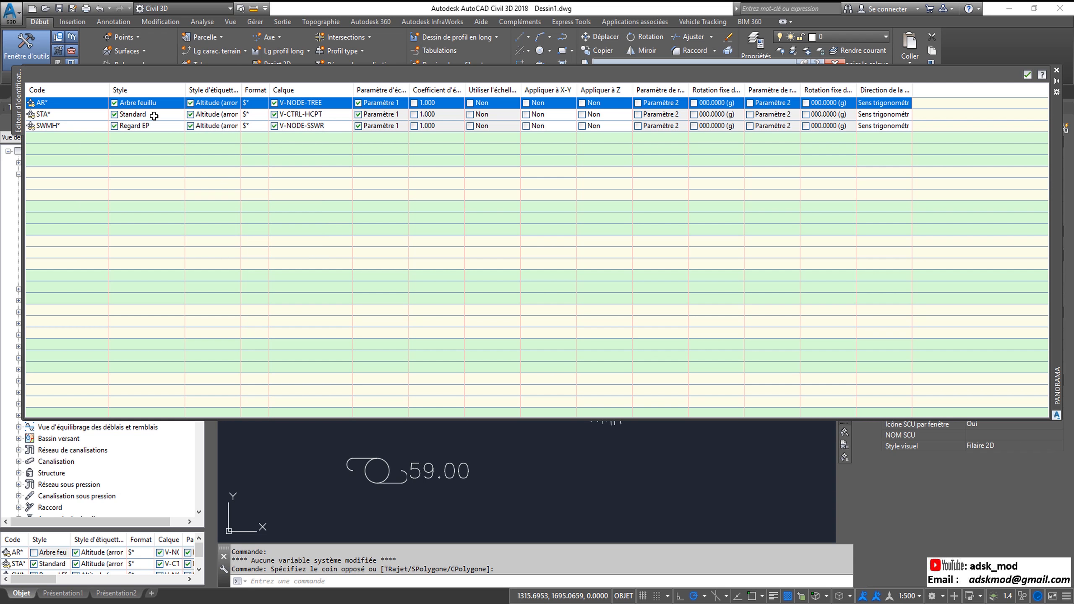
- Create a new description key in the set and give it the code BRD
left_click(52, 127)
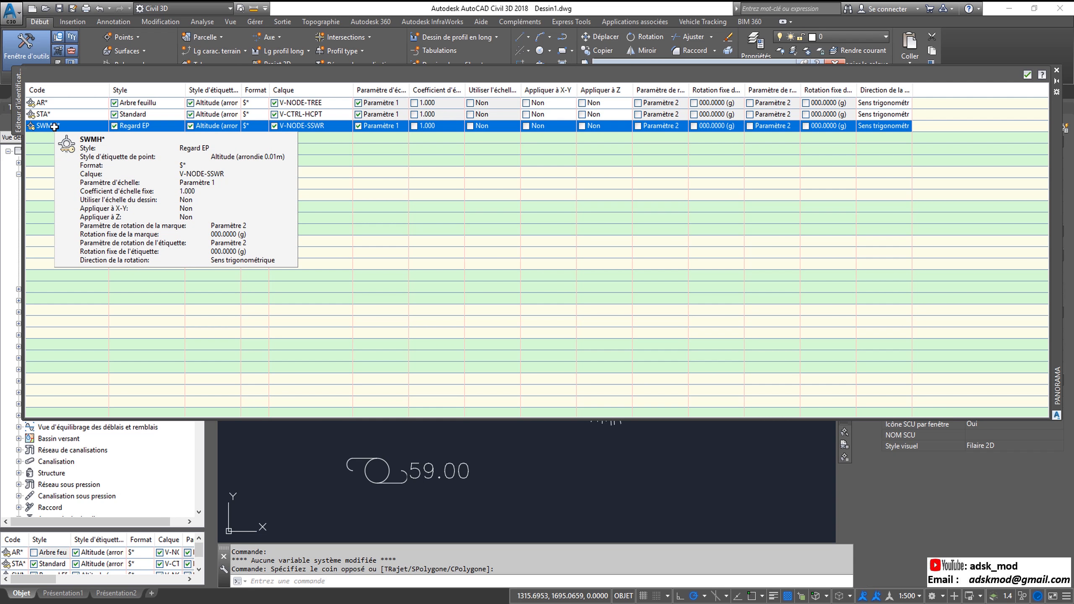
right_click(54, 127)
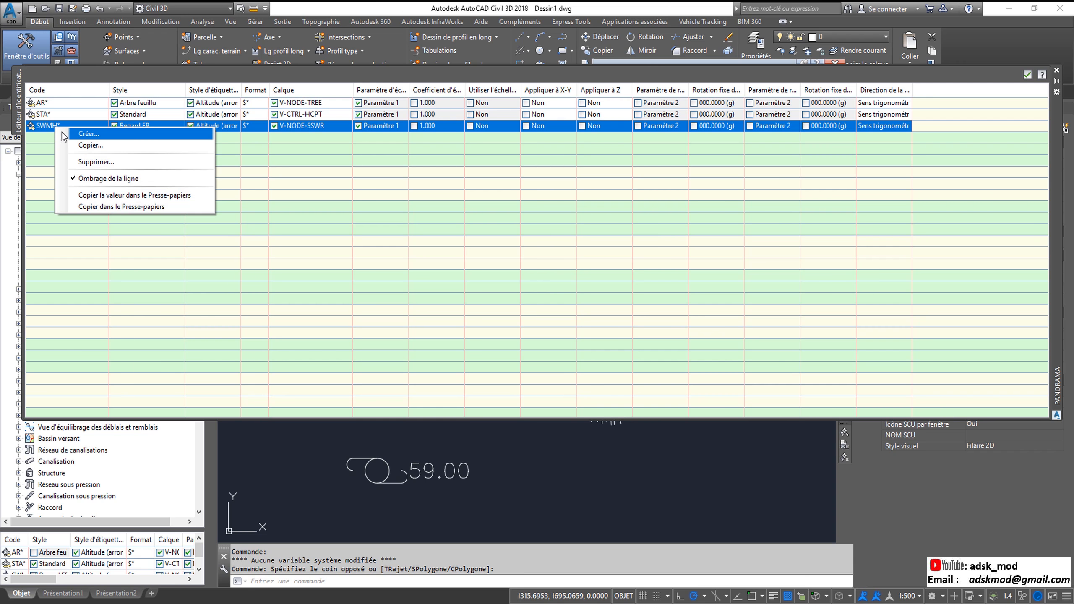
left_click(101, 138)
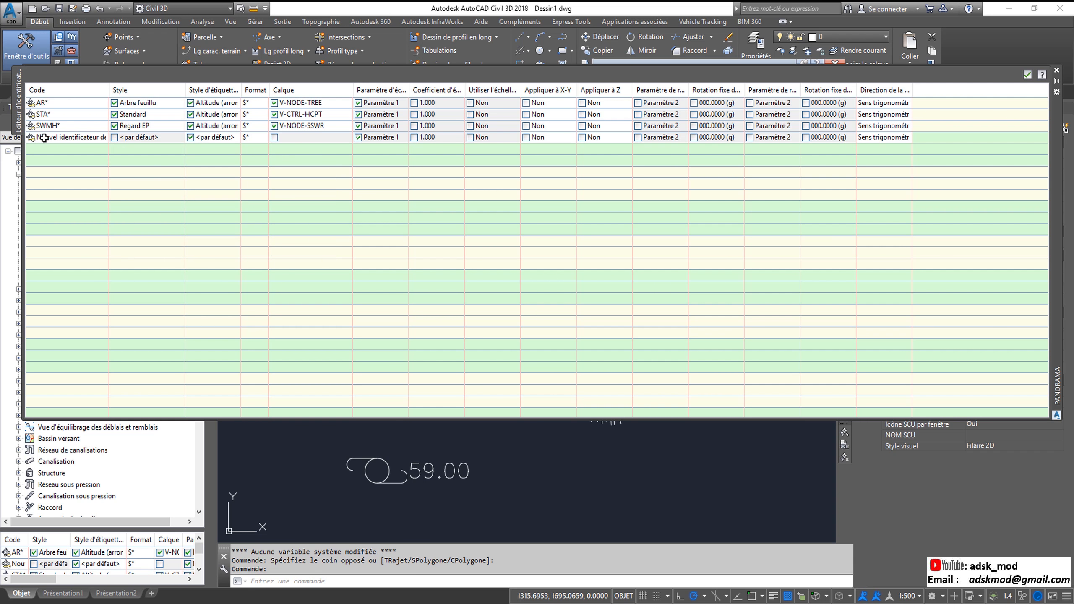
left_click(70, 138)
left_click(70, 138)
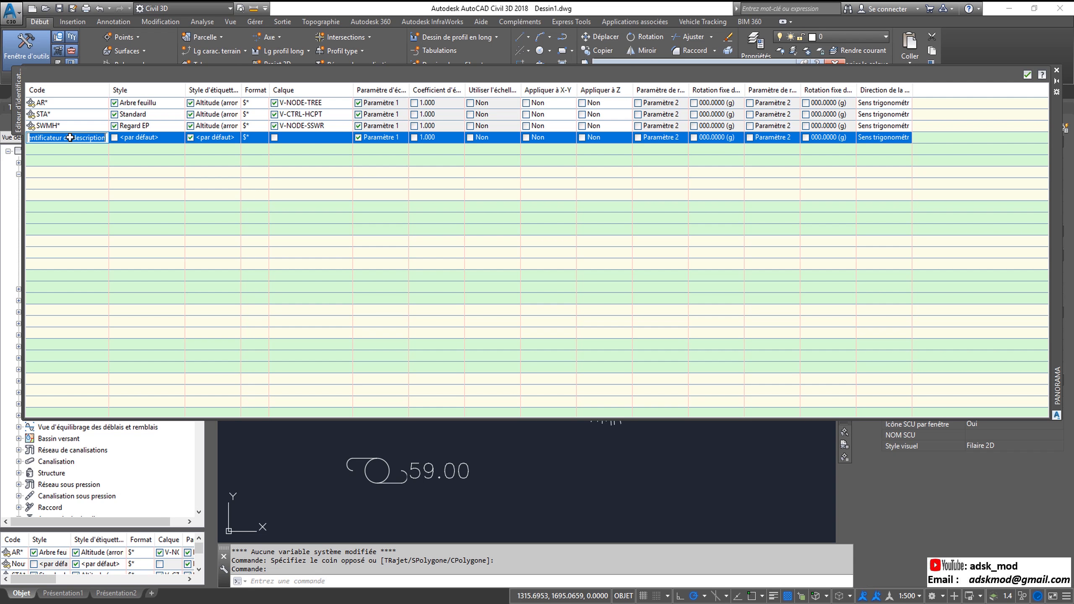
type("EOP")
key("BackSpace")
key("BackSpace")
key("BackSpace")
type("BRD")
left_click(174, 140)
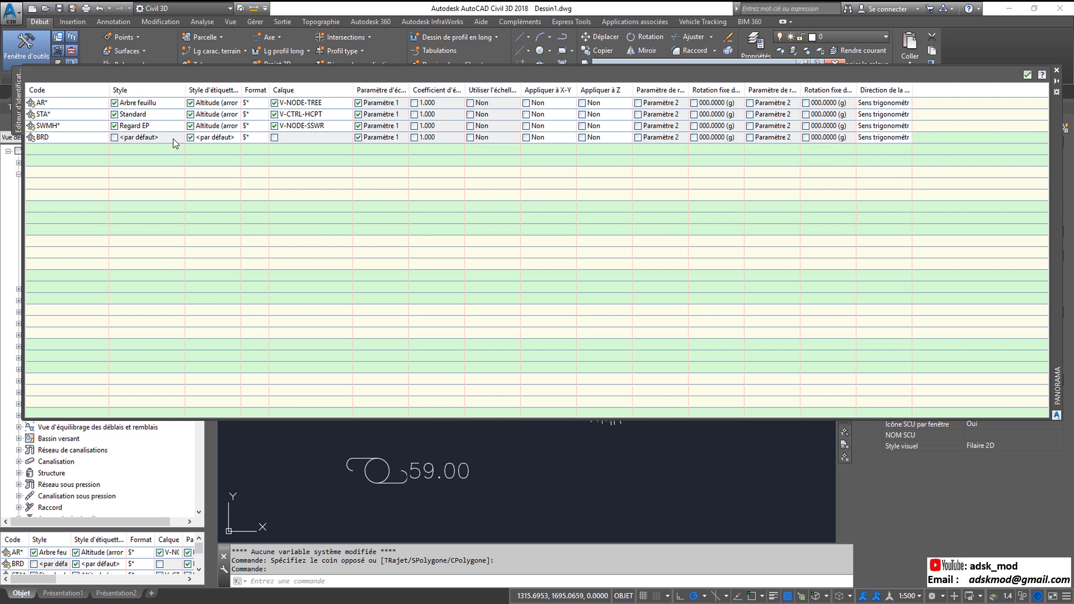
- Enable the point style override on the BRD key and set it to VanneGaz
left_click(114, 138)
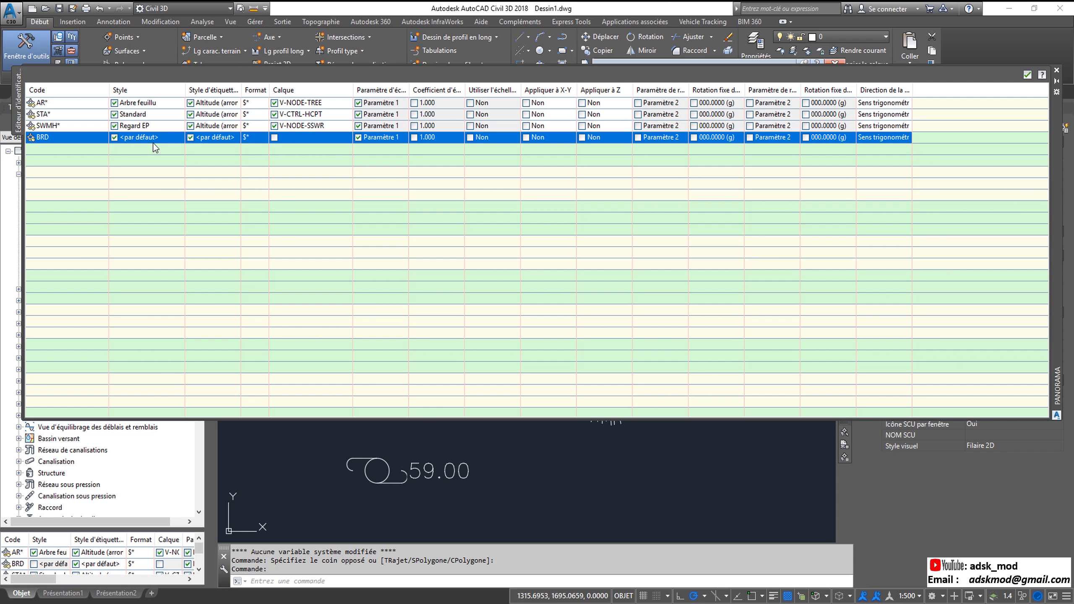
left_click(167, 136)
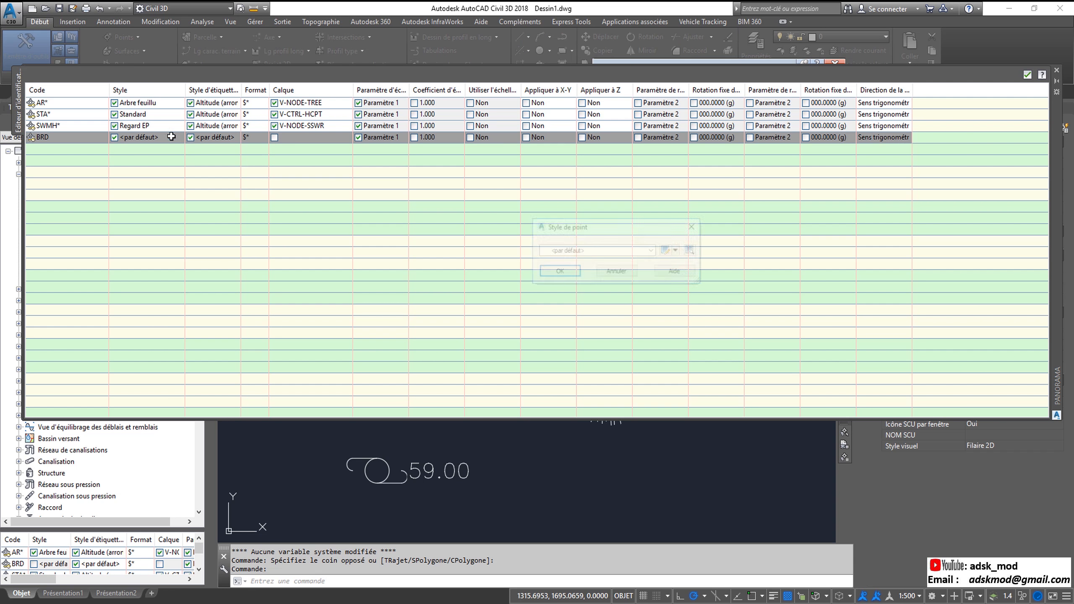
left_click(645, 253)
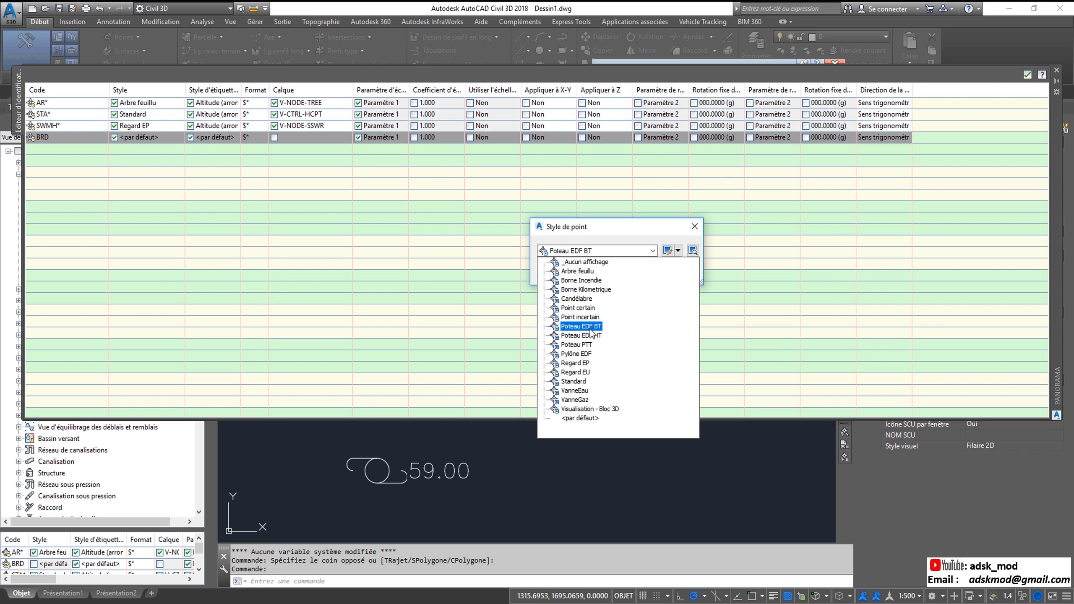
left_click(575, 399)
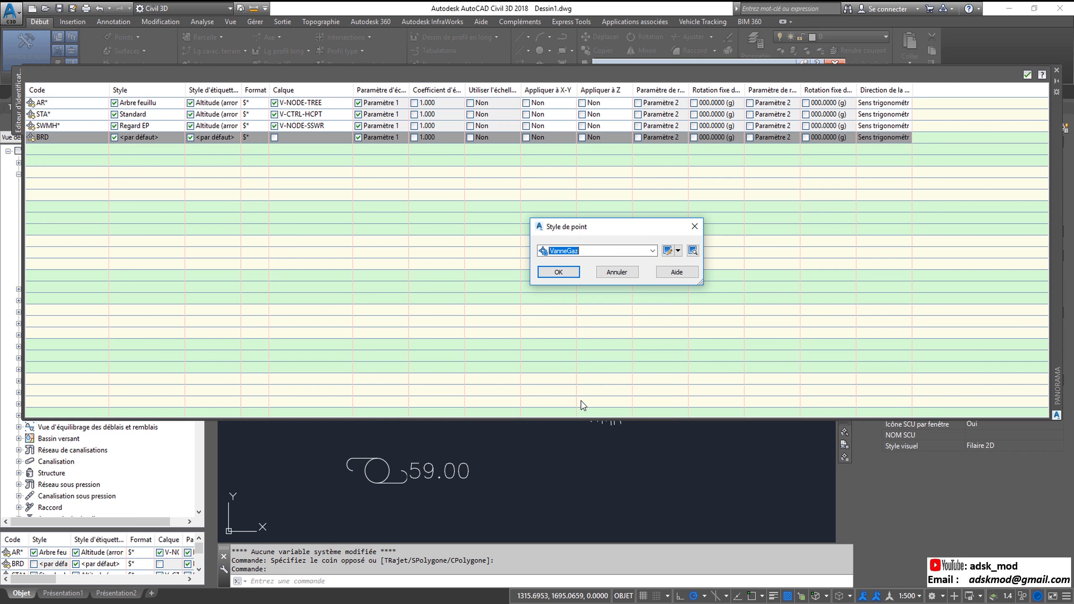
left_click(559, 271)
- Change the code of the BRD description key to VG*
left_click(64, 142)
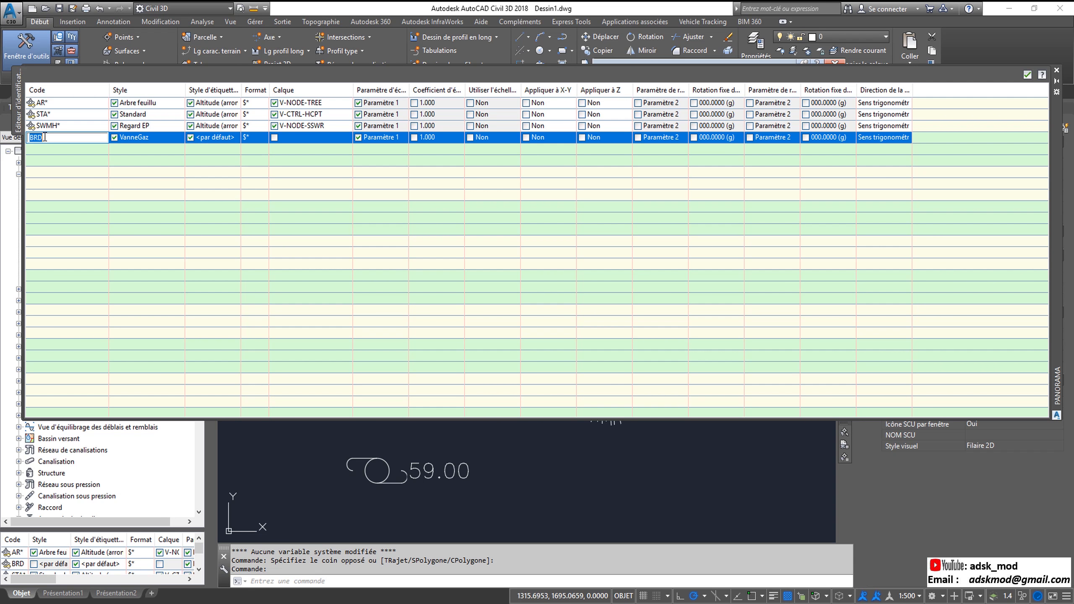
type("Vn")
key("BackSpace")
type("G*")
left_click(53, 162)
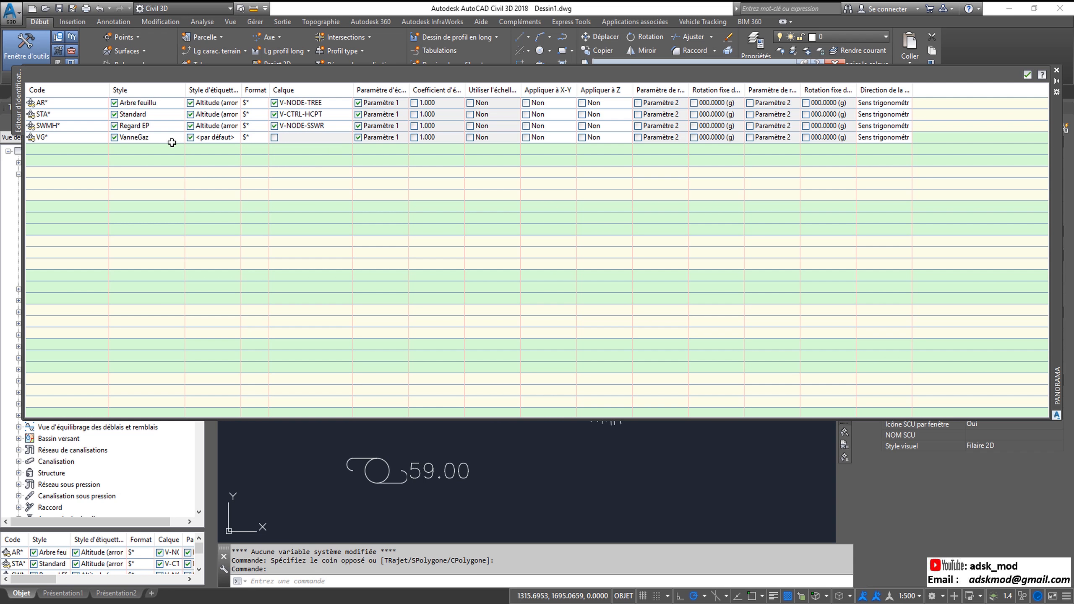
- Set the VG* key's point label style to Altitude (arrondie 0.01m) Projet and apply the changes to the key set
left_click_drag(244, 93, 290, 93)
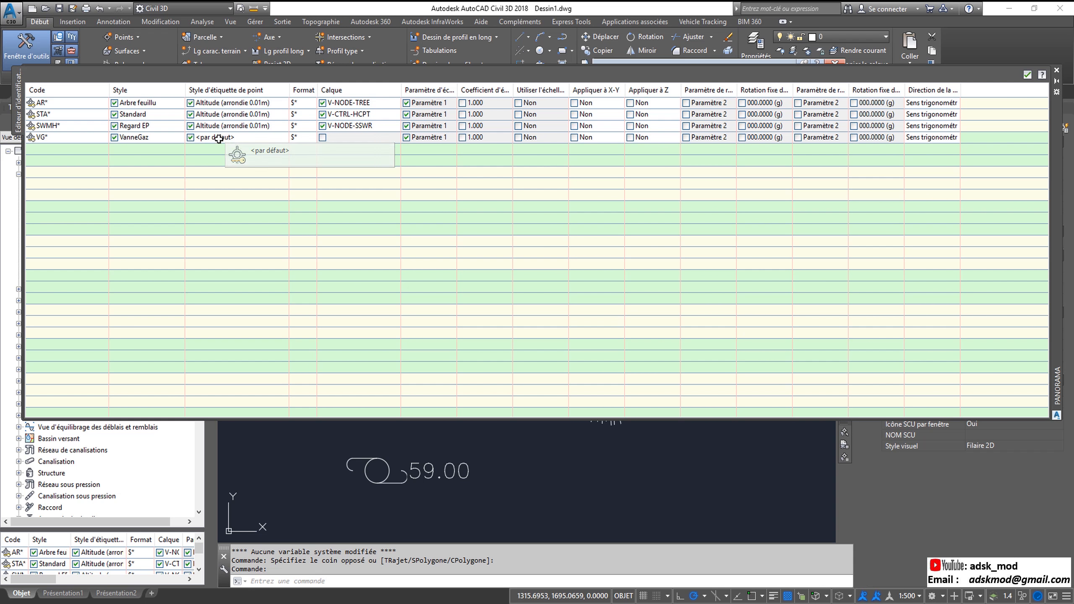
left_click(231, 138)
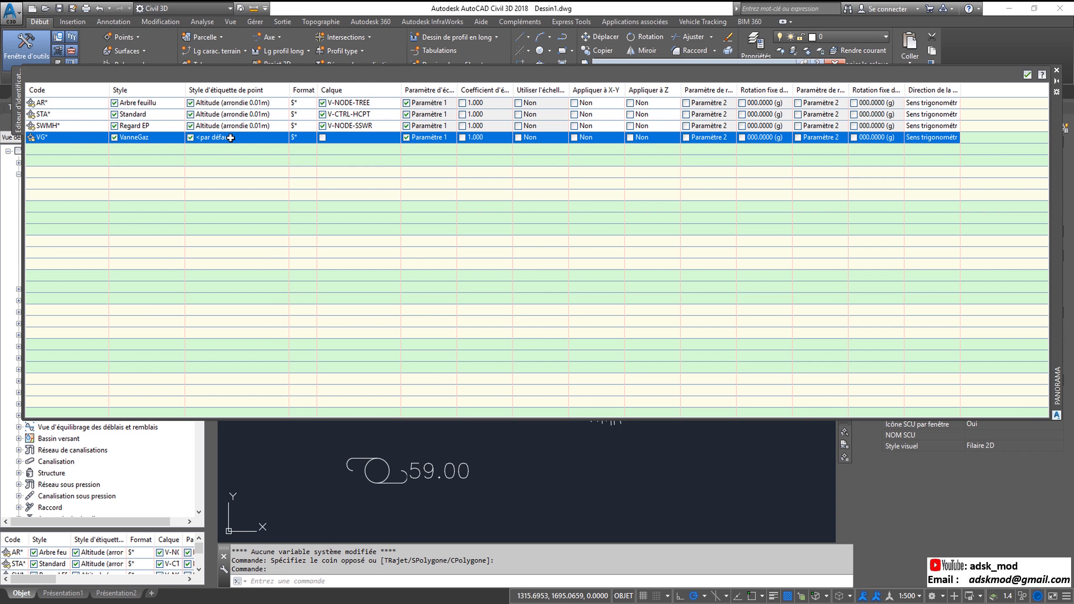
left_click(230, 138)
left_click(595, 252)
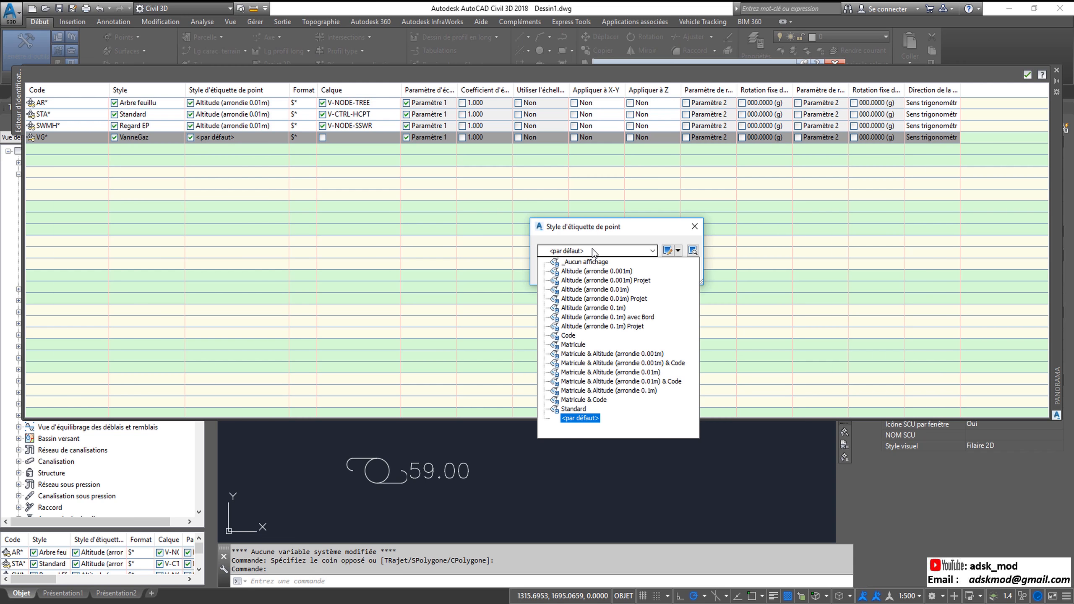
left_click(598, 264)
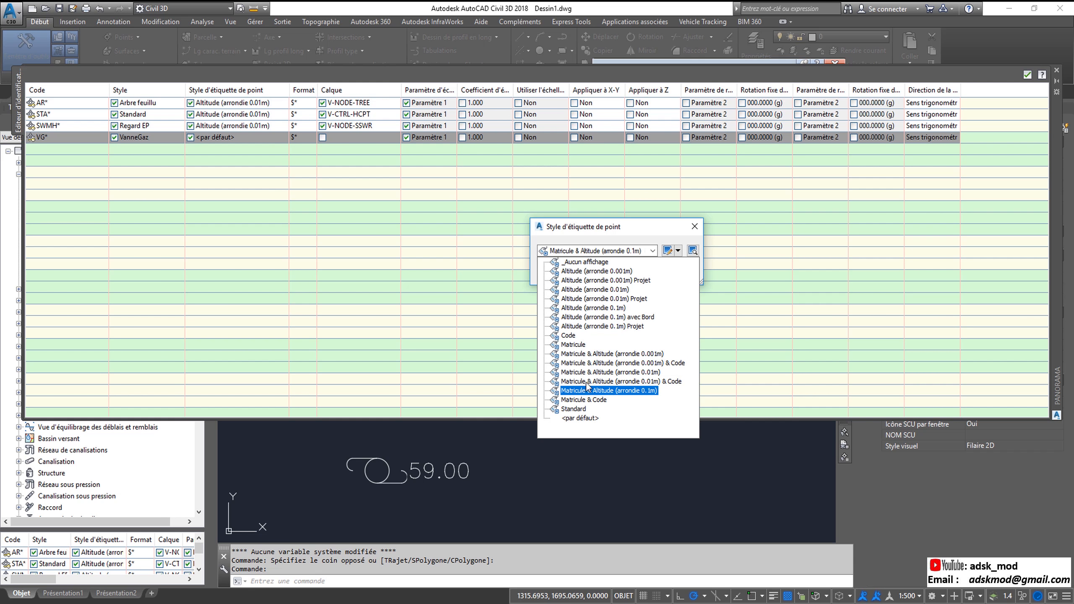
left_click(595, 299)
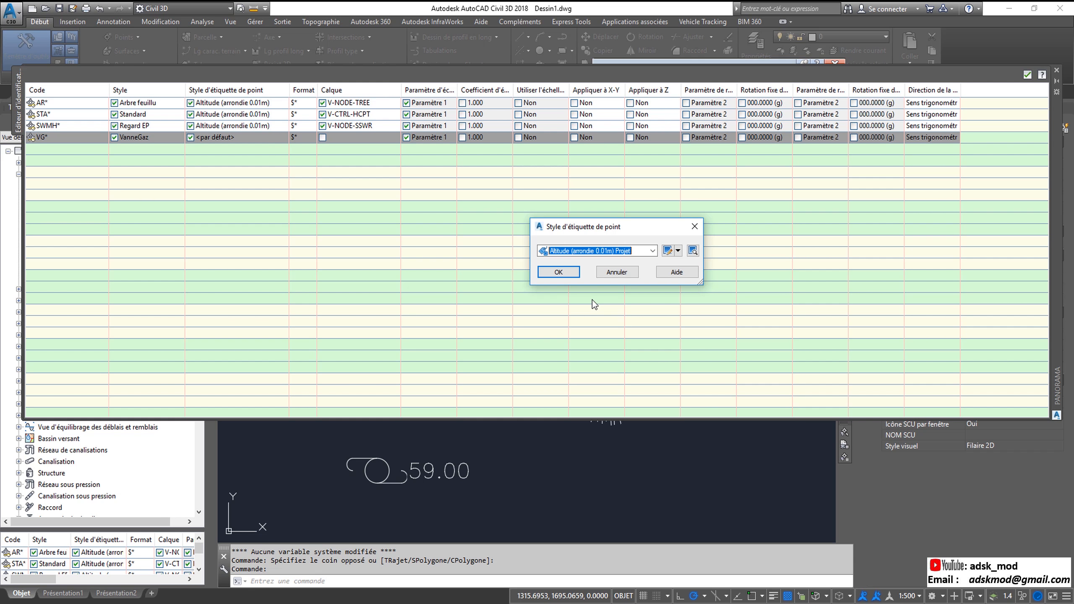
left_click(558, 272)
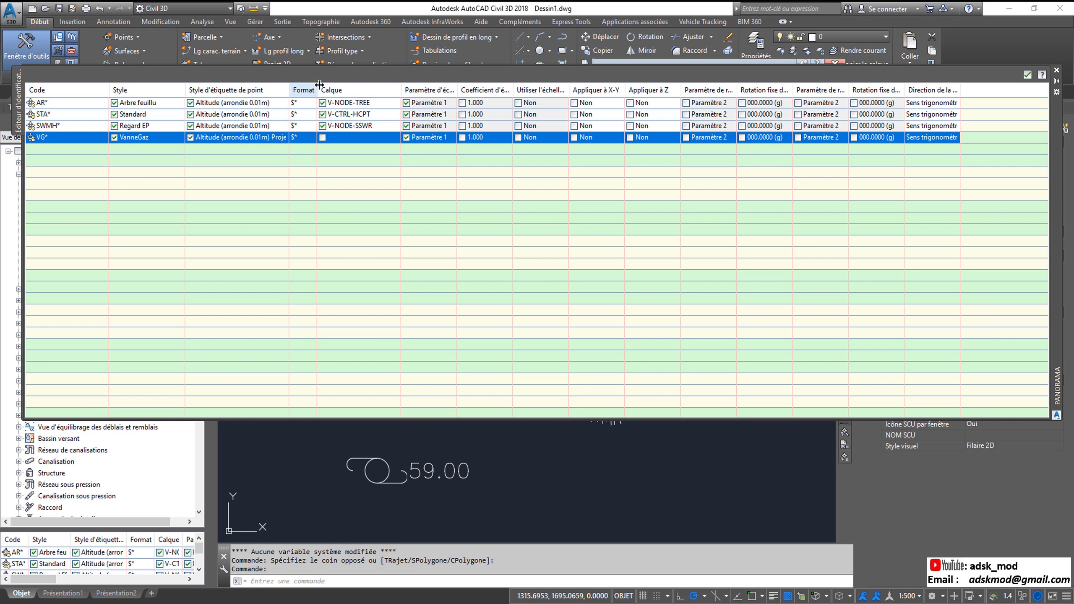
left_click_drag(317, 87, 365, 87)
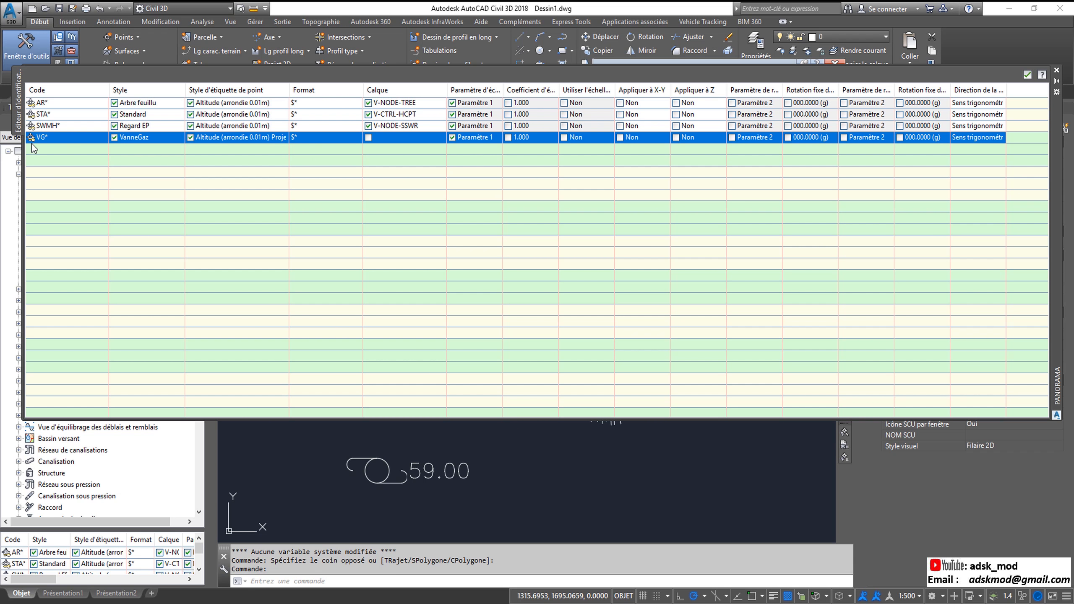
mouse_move(45, 142)
left_click(1028, 74)
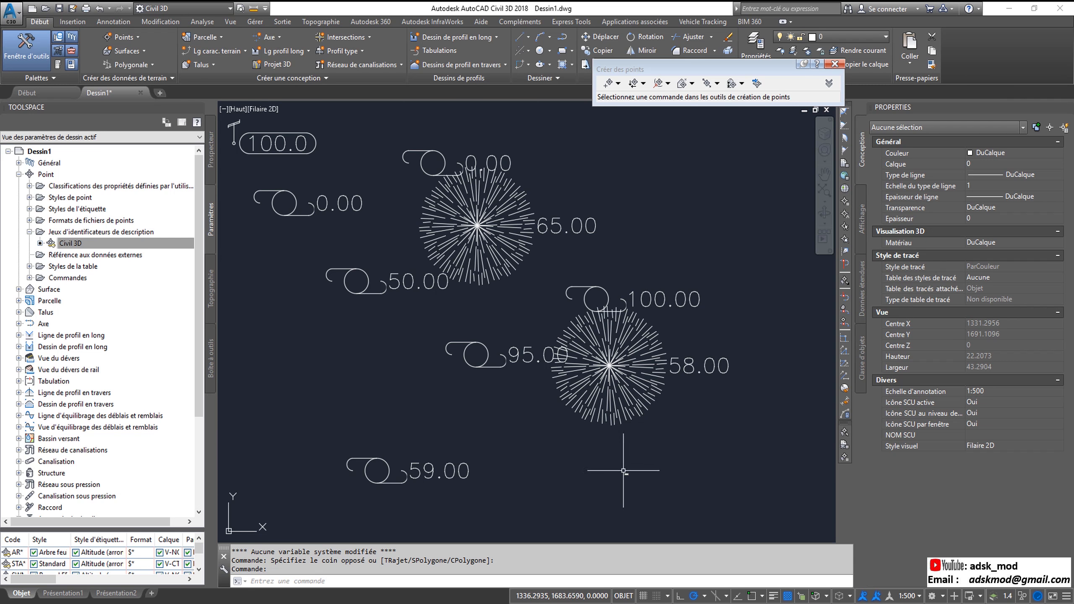
- Manually place a point at about X 1336.04, Y 1681.49 with description VG and elevation 60
middle_click_drag(624, 470, 533, 359)
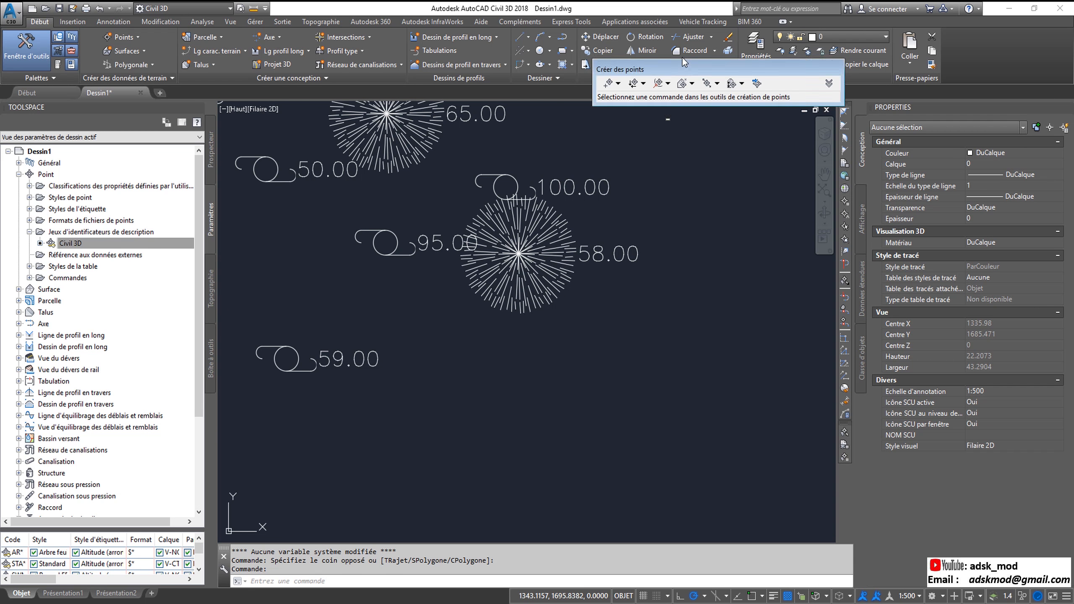
left_click(609, 83)
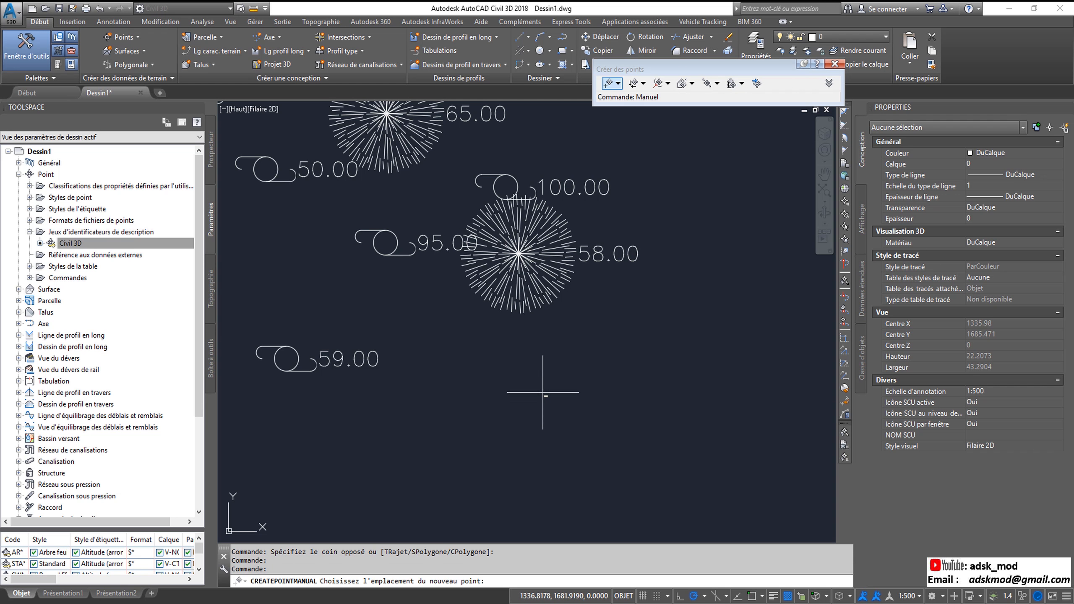
left_click(528, 401)
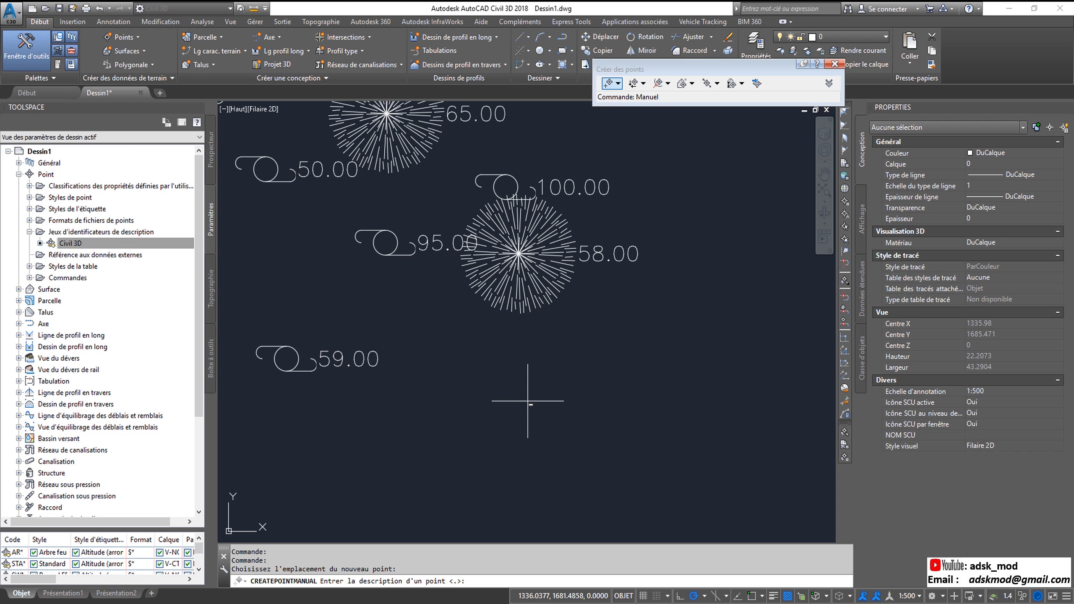
type("VG")
key("Return")
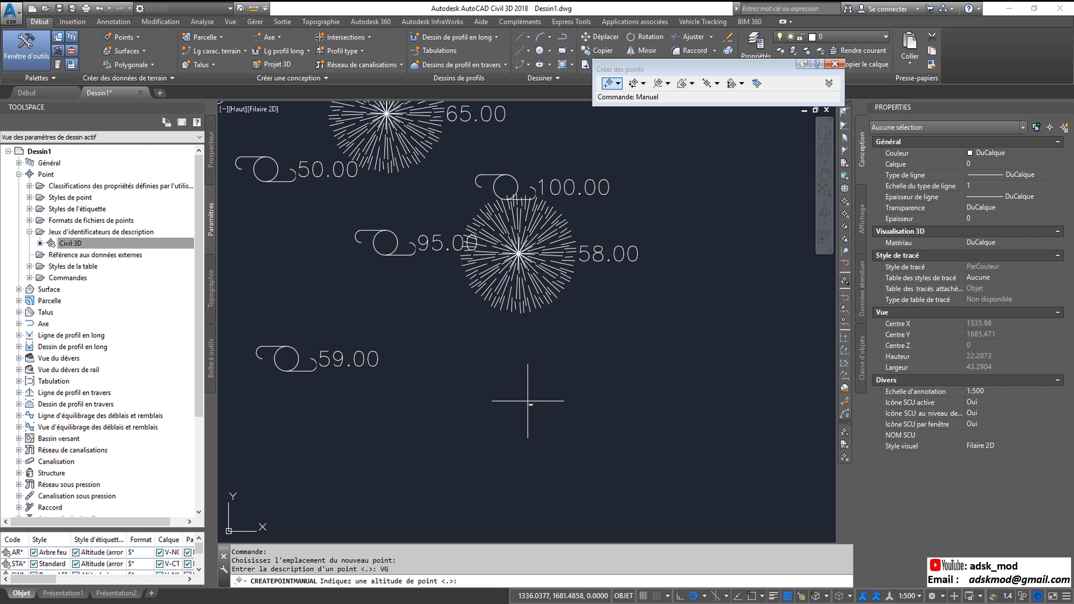
type("60")
key("Return")
- Examine the symbol and elevation label of the new VG point up close and among the neighbouring points
scroll(529, 402, "up", 5)
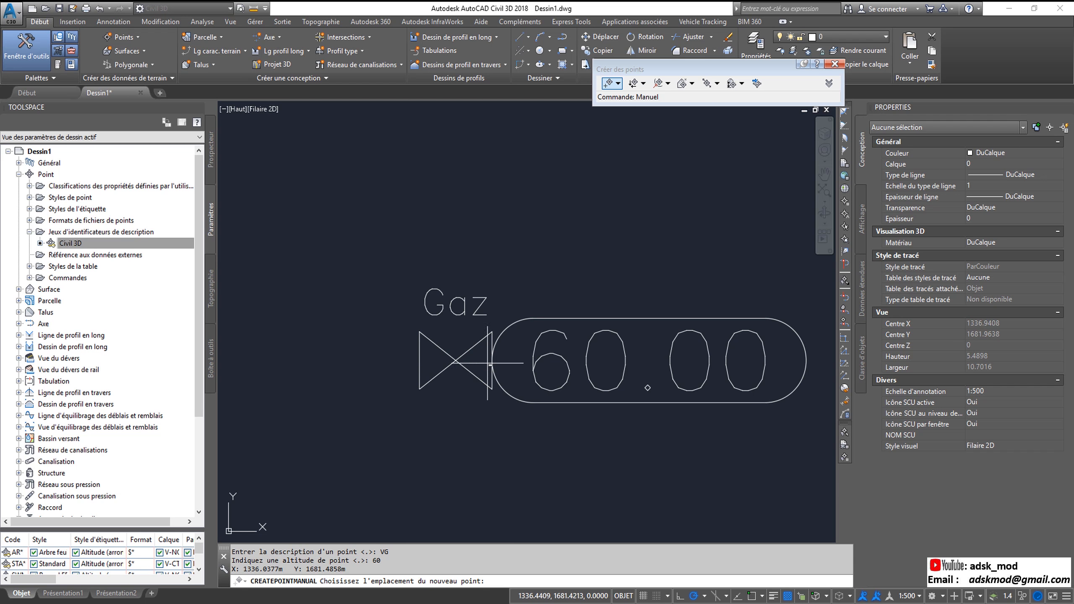
scroll(450, 415, "down", 2)
scroll(431, 384, "down", 2)
middle_click_drag(485, 383, 628, 383)
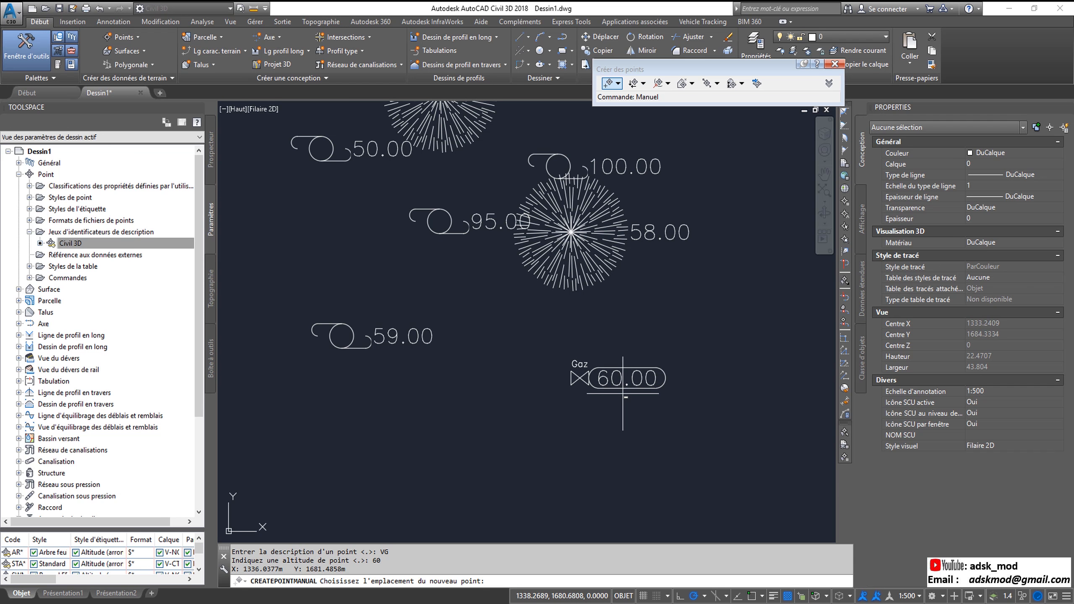
middle_click_drag(635, 395, 574, 406)
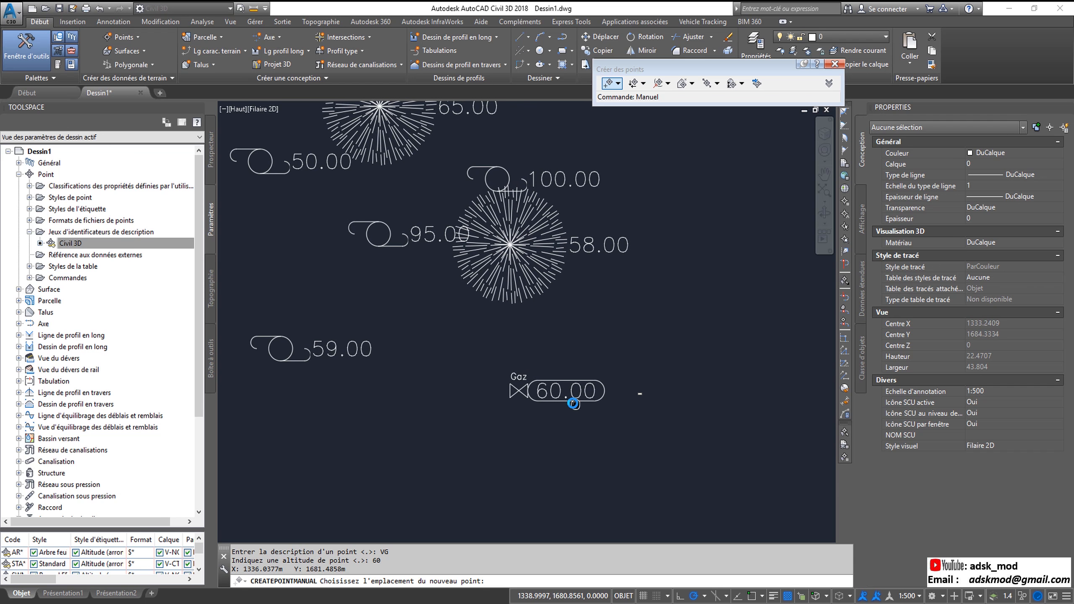
scroll(574, 402, "up", 2)
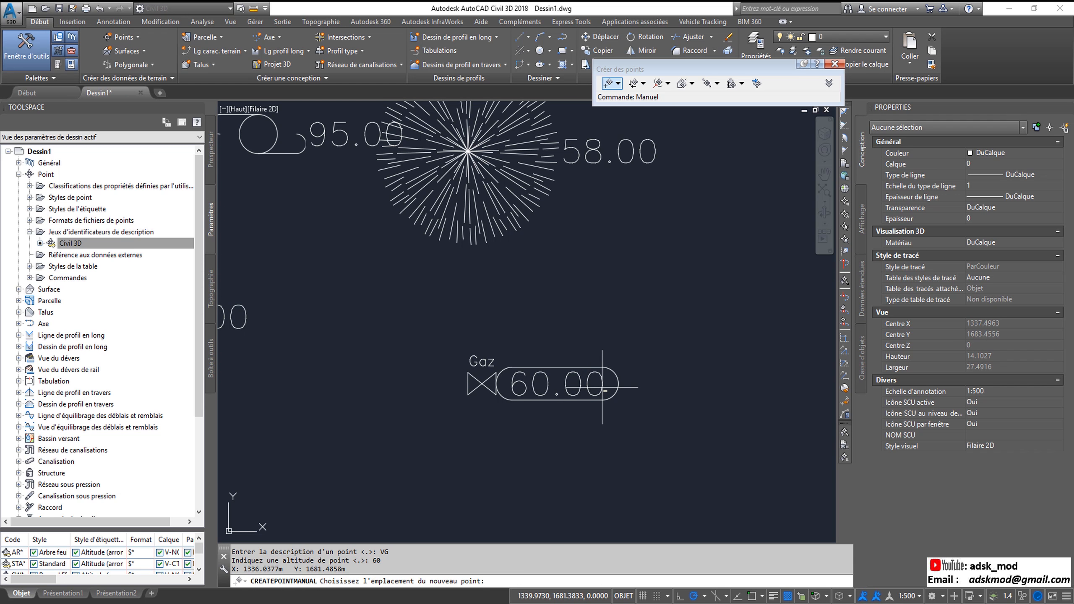
scroll(605, 387, "up", 2)
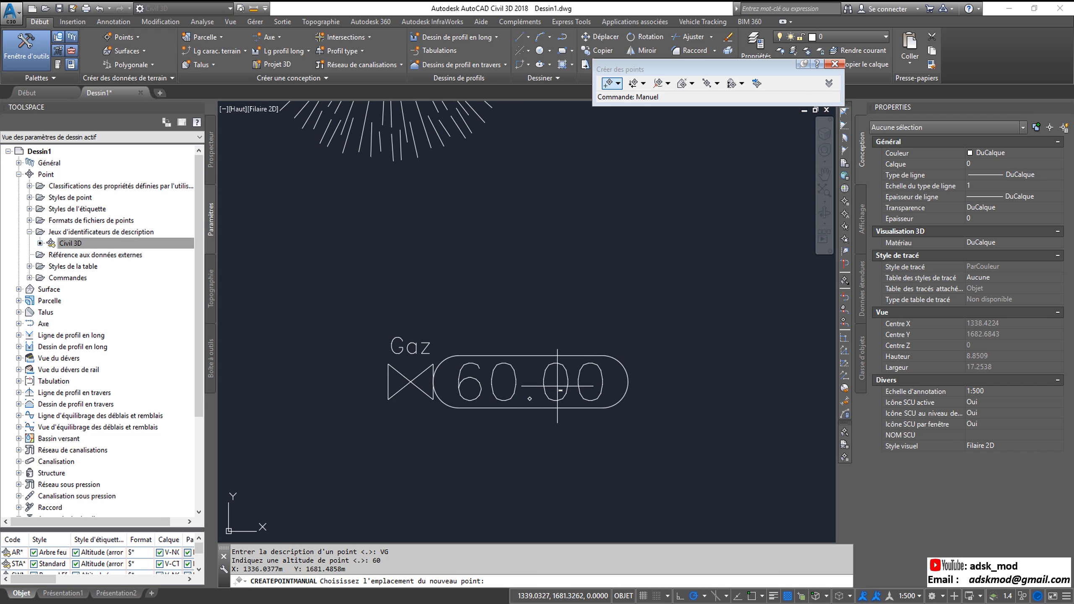
scroll(553, 388, "down", 2)
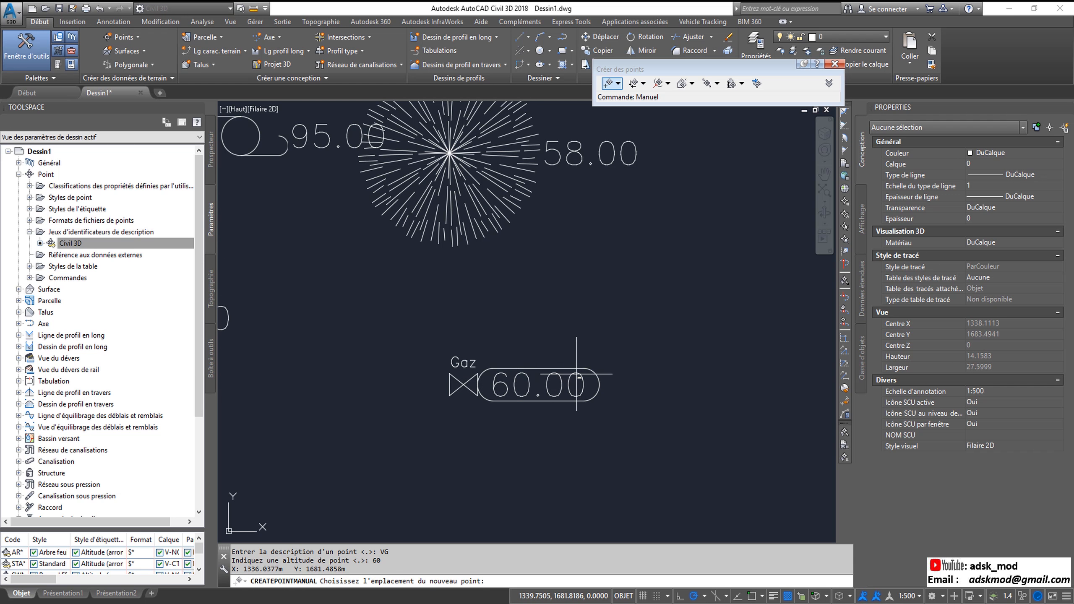
- Set the VG* description key's format to $2 $4 in the Civil 3D key set and apply the changes
scroll(577, 374, "down", 2)
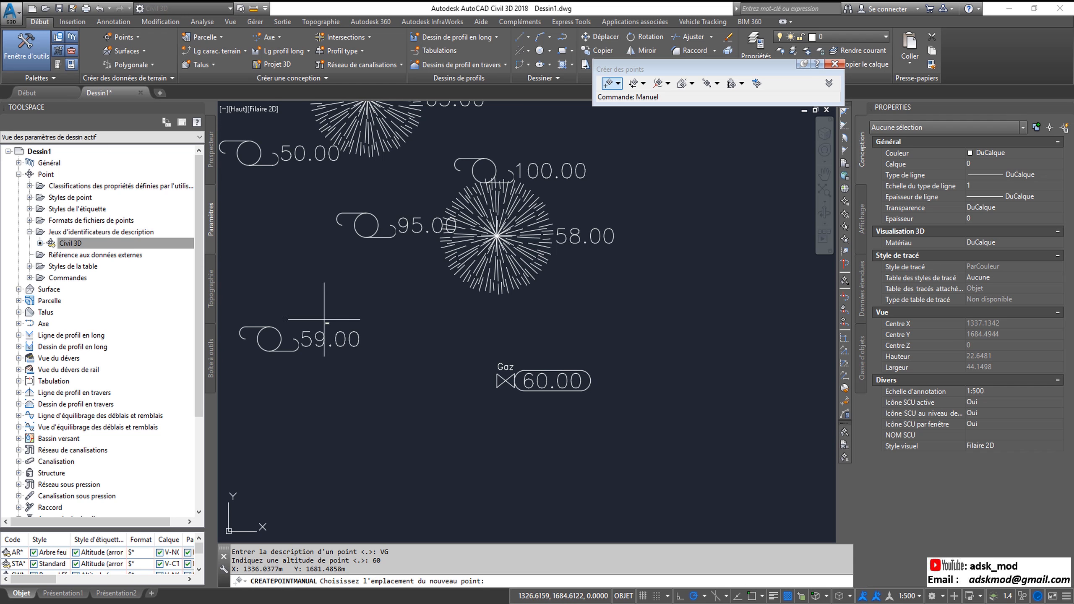
right_click(138, 248)
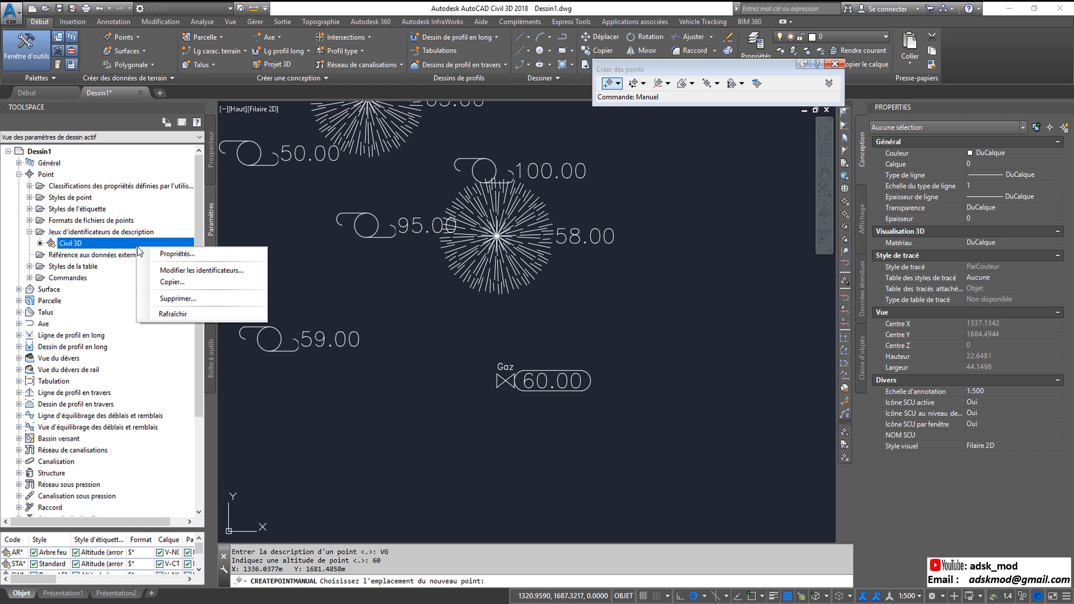
left_click(194, 274)
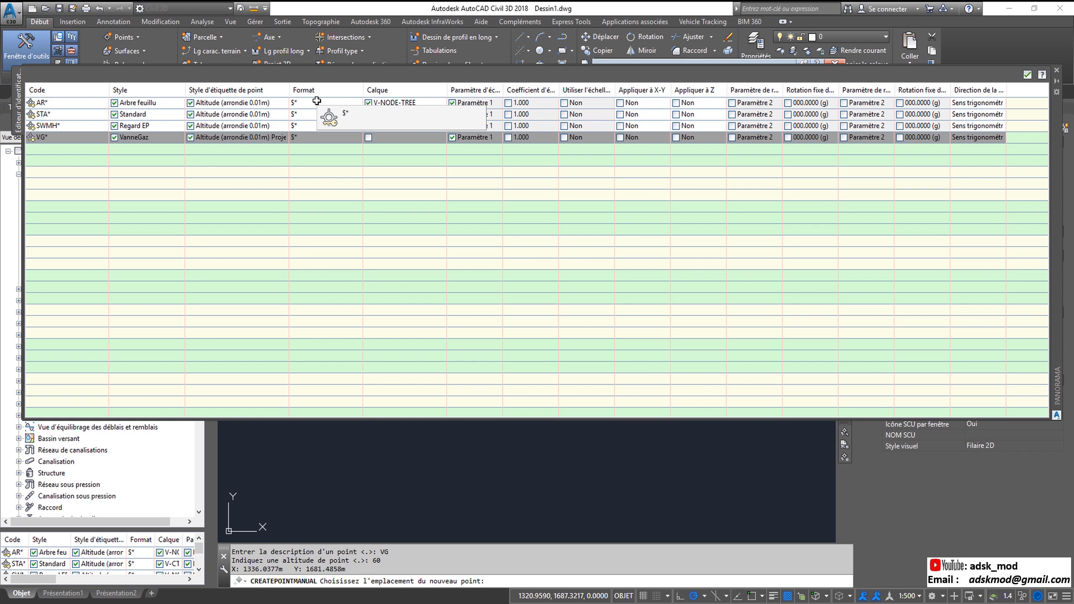
left_click(303, 137)
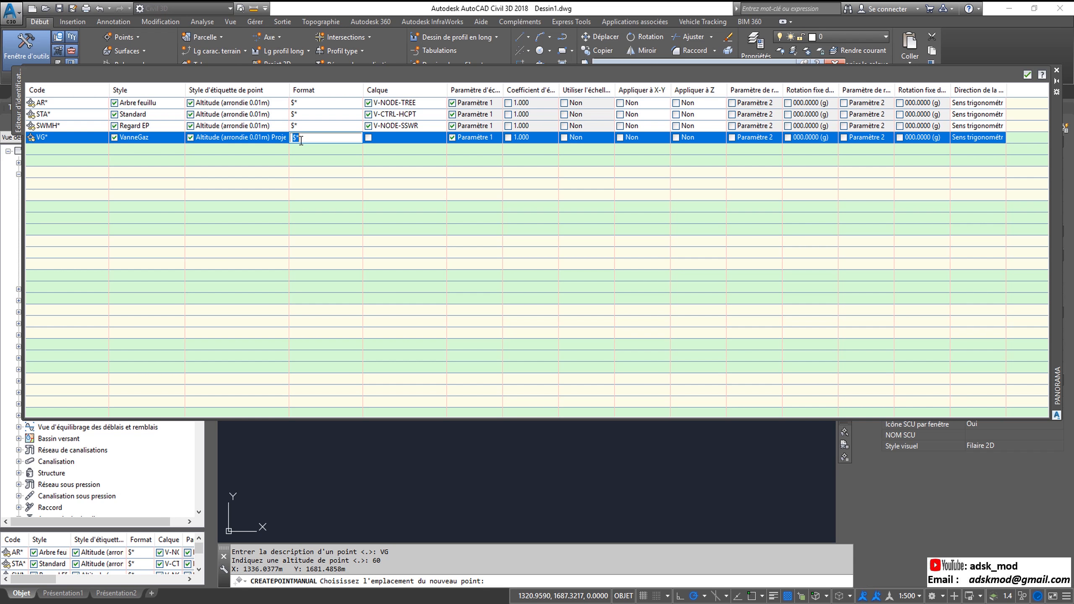
type("$2")
type("-$4")
key("Return")
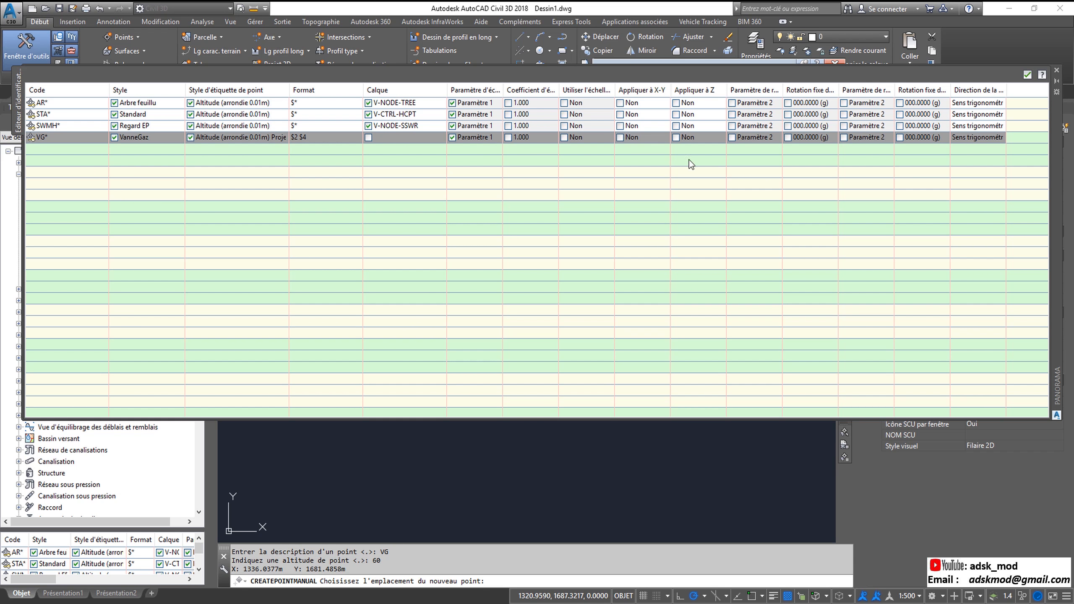
left_click(1028, 75)
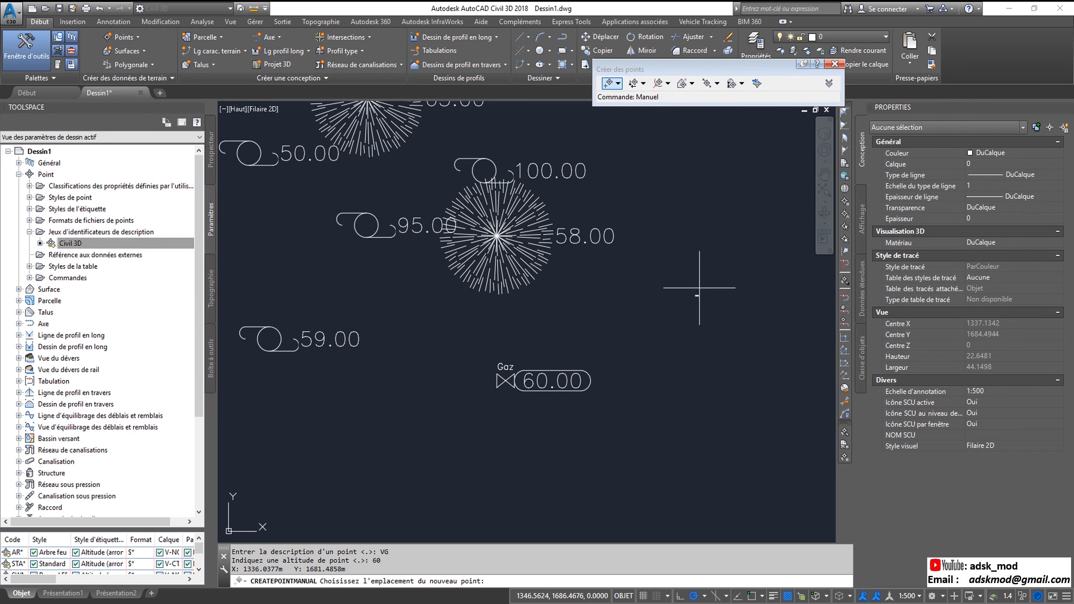
- Manually place a point at about X 1338.05, Y 1676.21 with description "VG à droite voie principale" and elevation 25
middle_click_drag(632, 425, 549, 327)
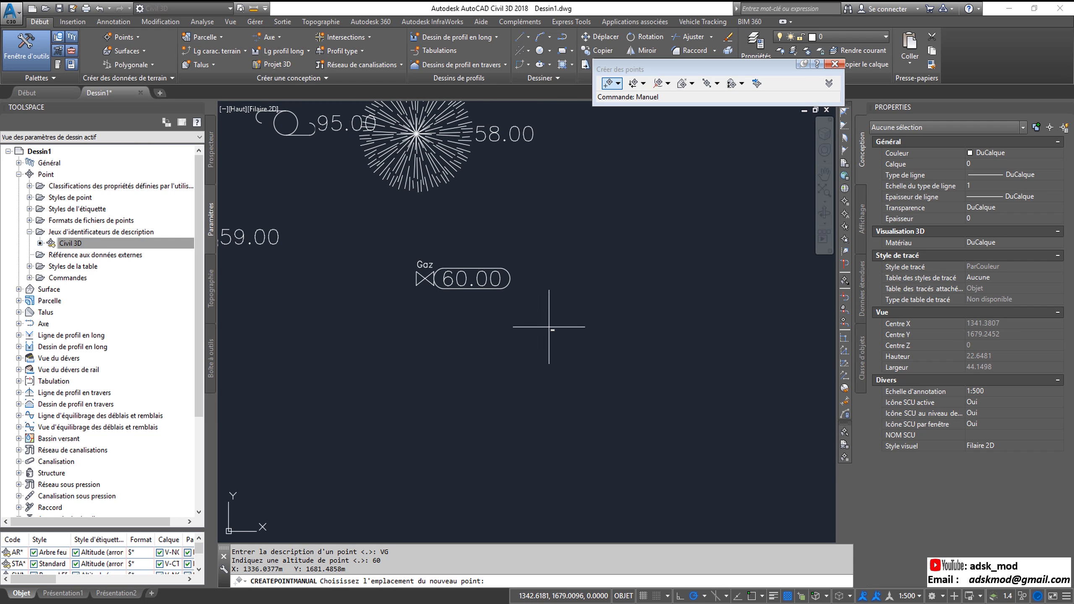
left_click(464, 381)
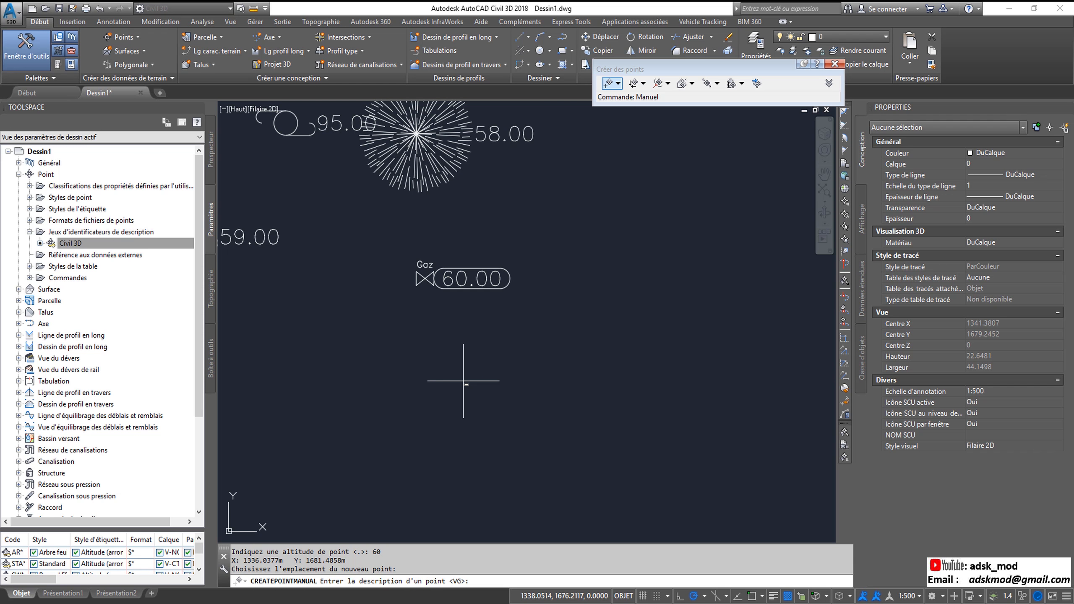
type("VG")
type("à droite voie princi")
type("ale")
key("Return")
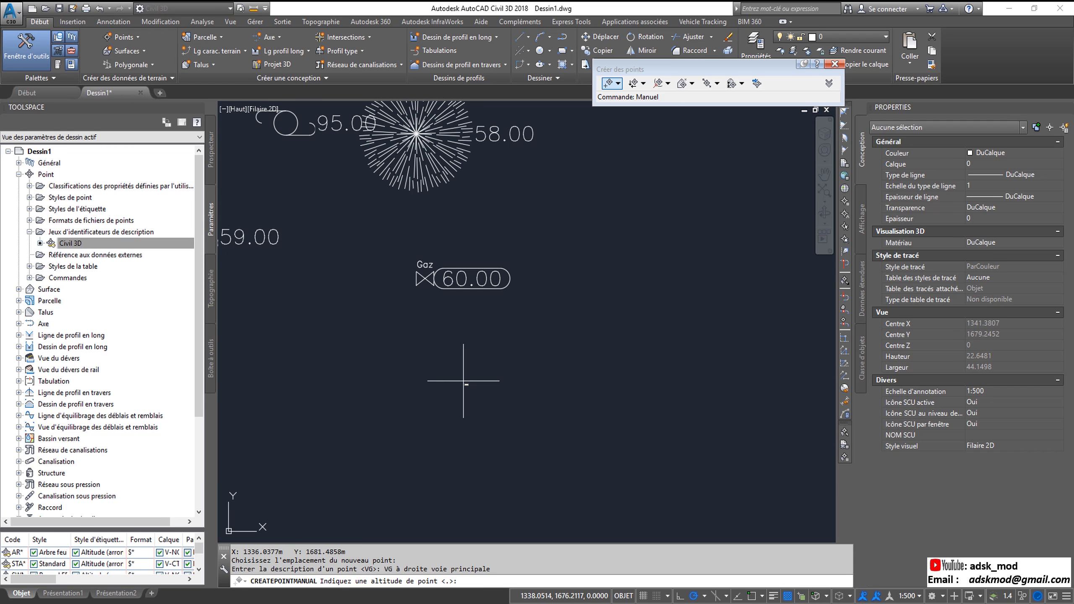
key("Return")
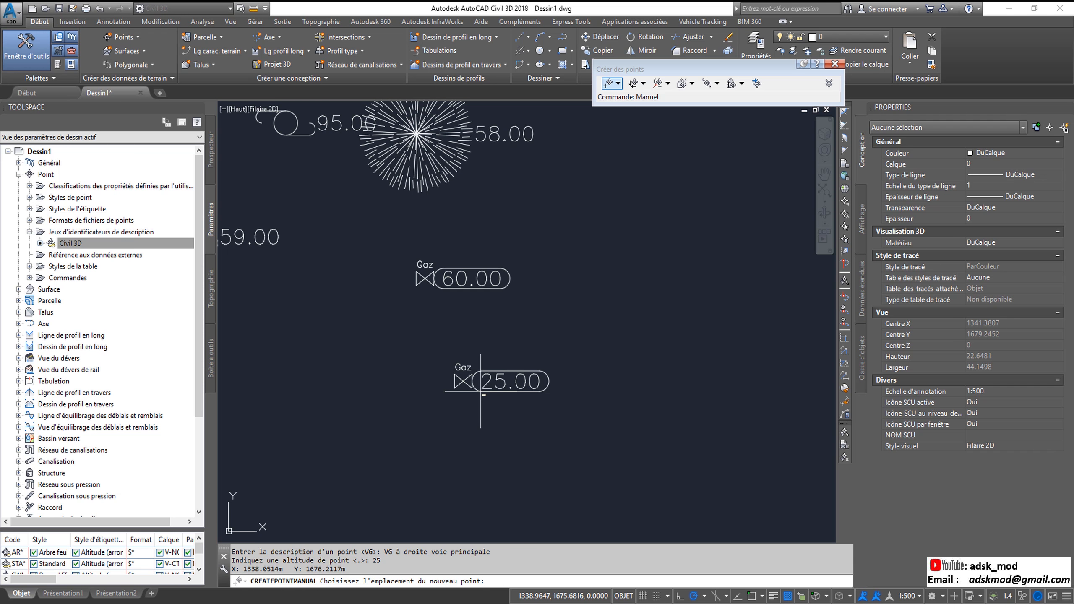
key("Return")
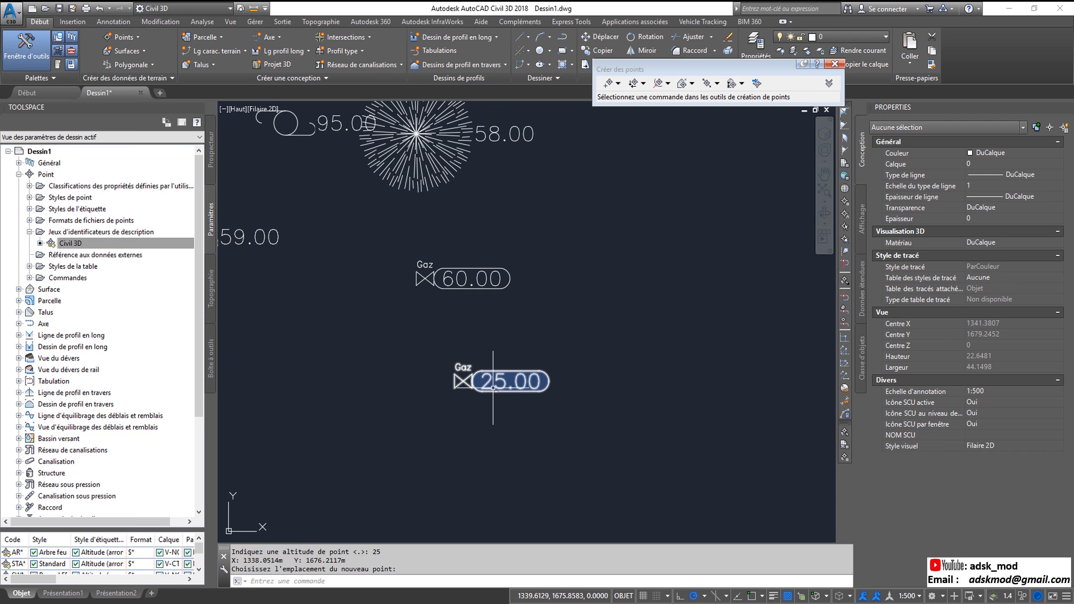
- Apply the description keys to the new gas valve point with elevation 25
left_click(493, 388)
right_click(493, 388)
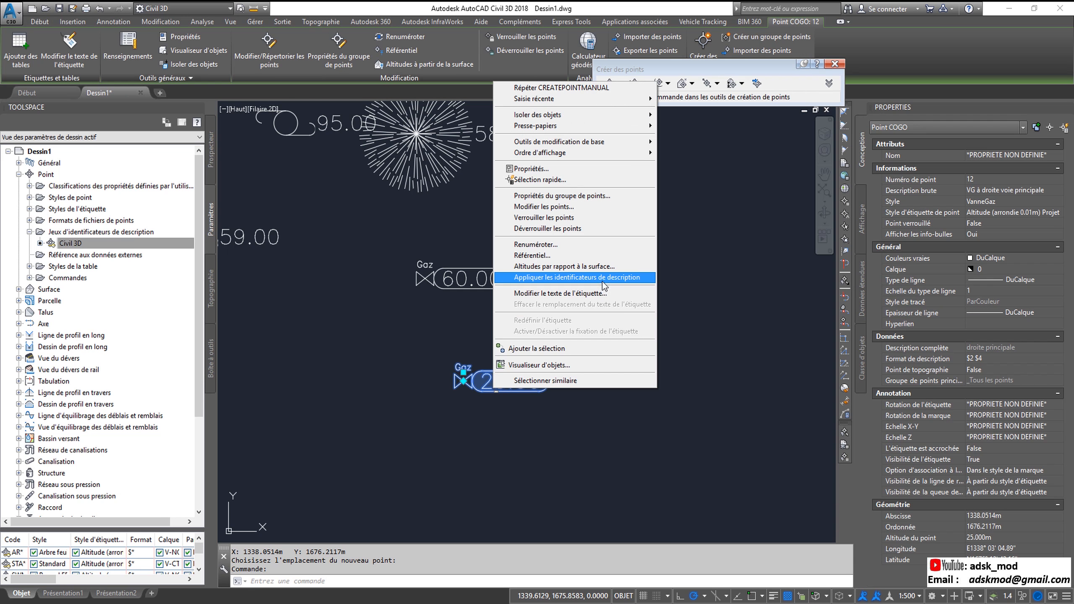
left_click(601, 280)
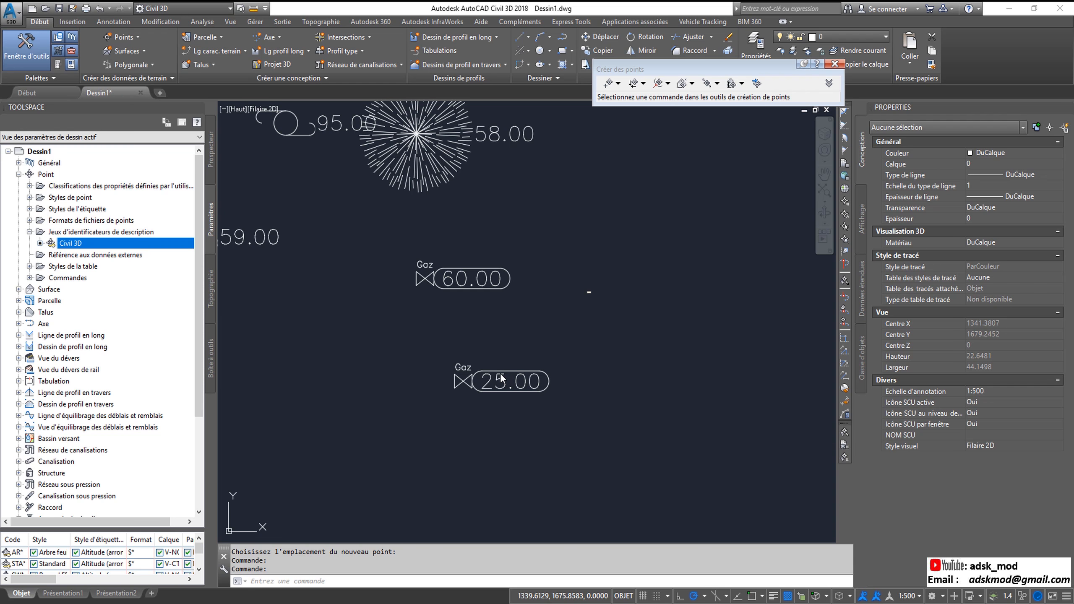
- Change the point label style of the gas valve point at elevation 25 to Code
left_click(485, 376)
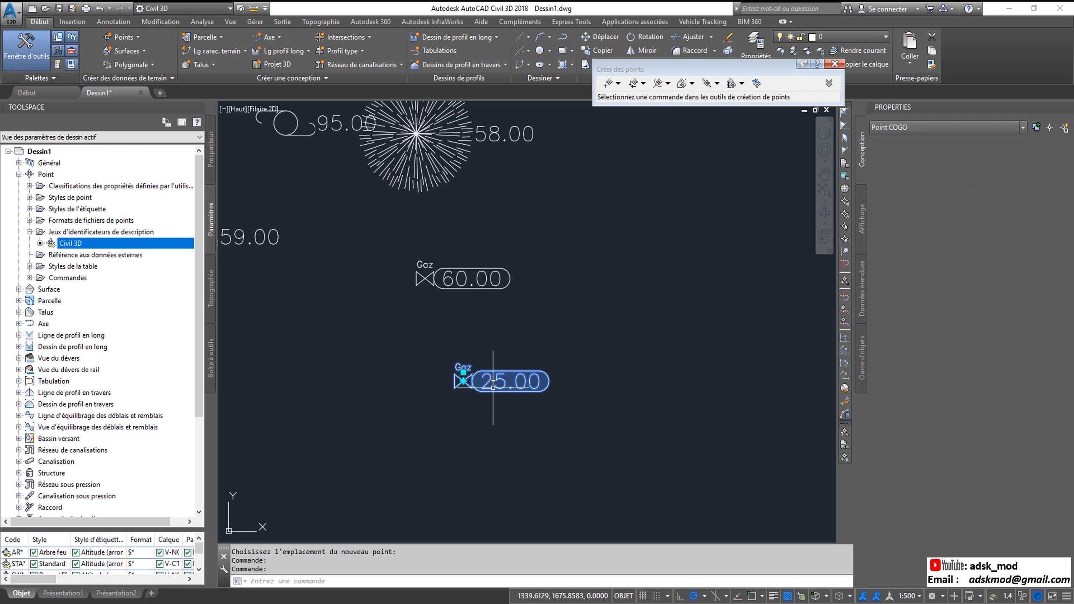
right_click(85, 244)
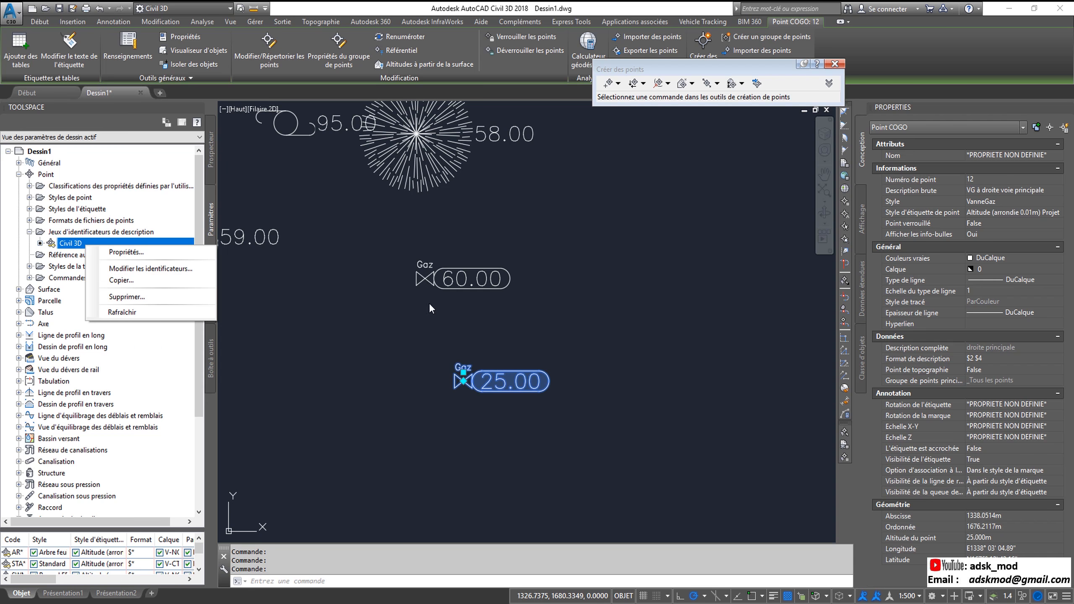
left_click(513, 351)
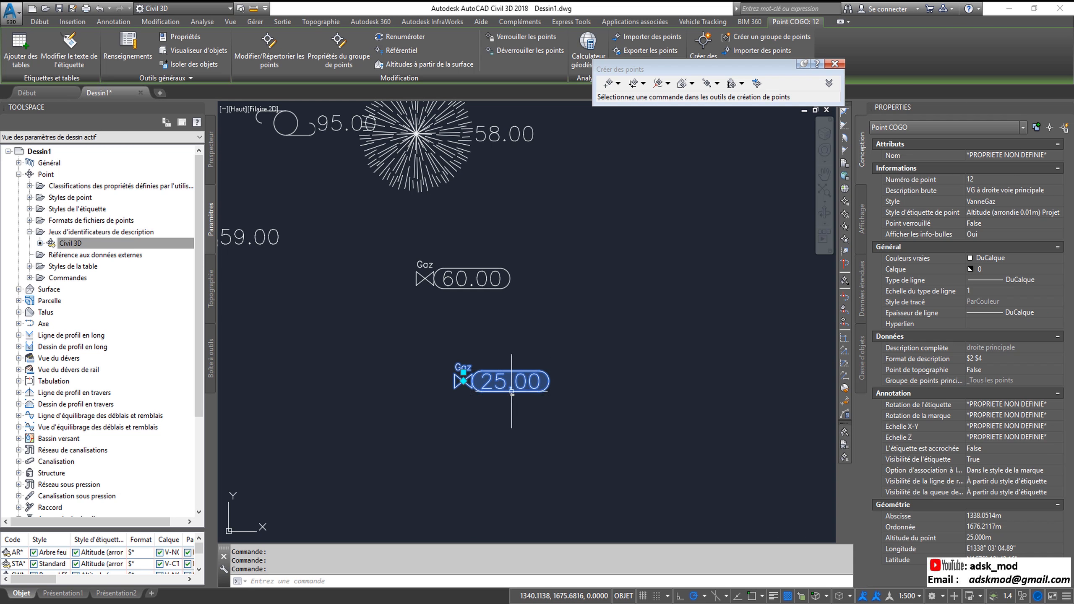
left_click(1009, 212)
left_click(1008, 212)
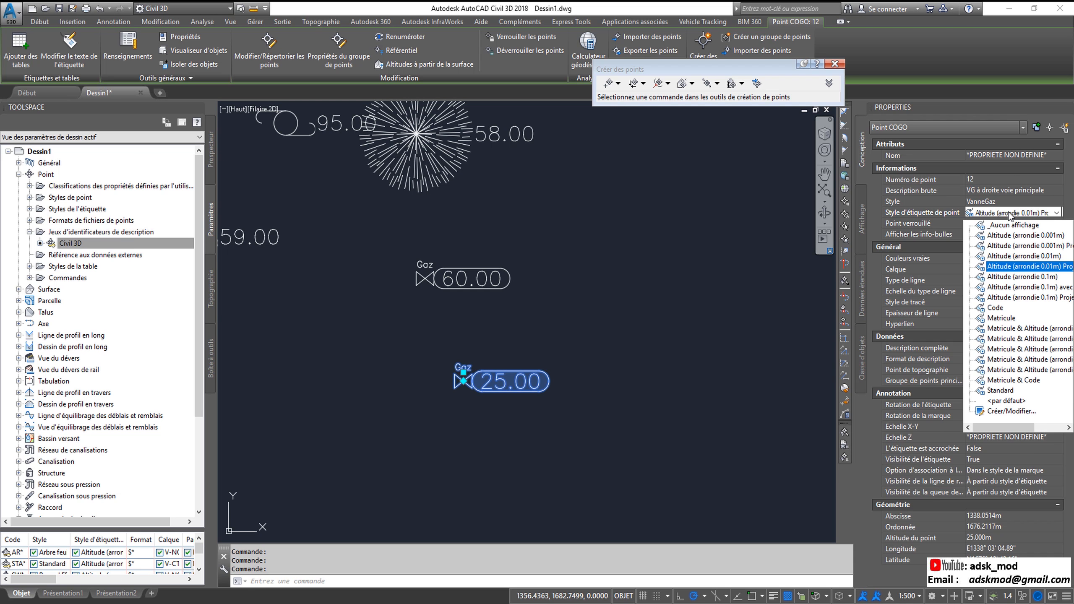
left_click(981, 309)
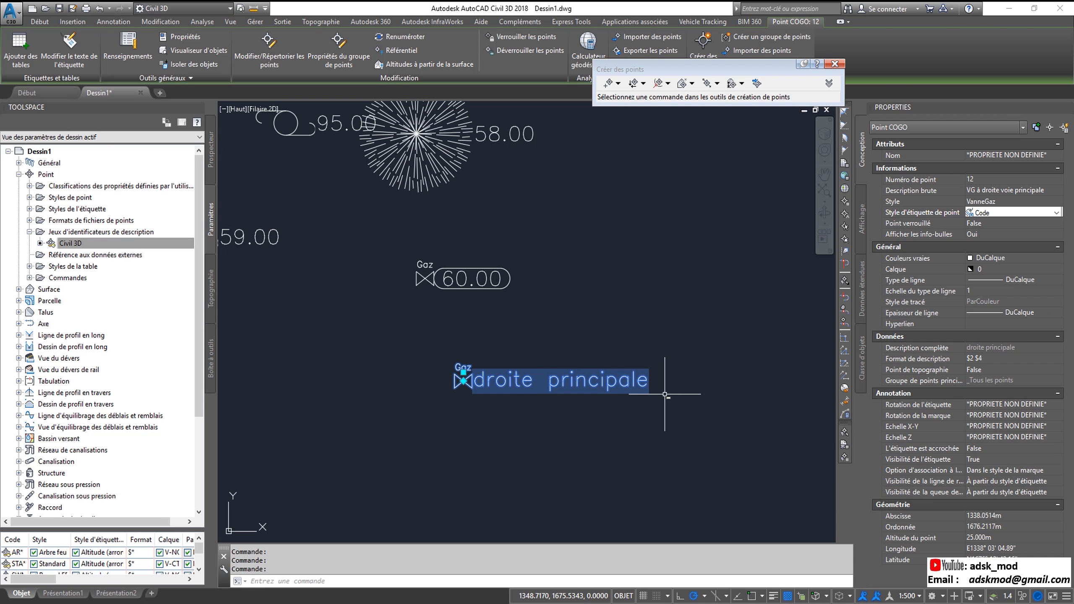
key("Escape")
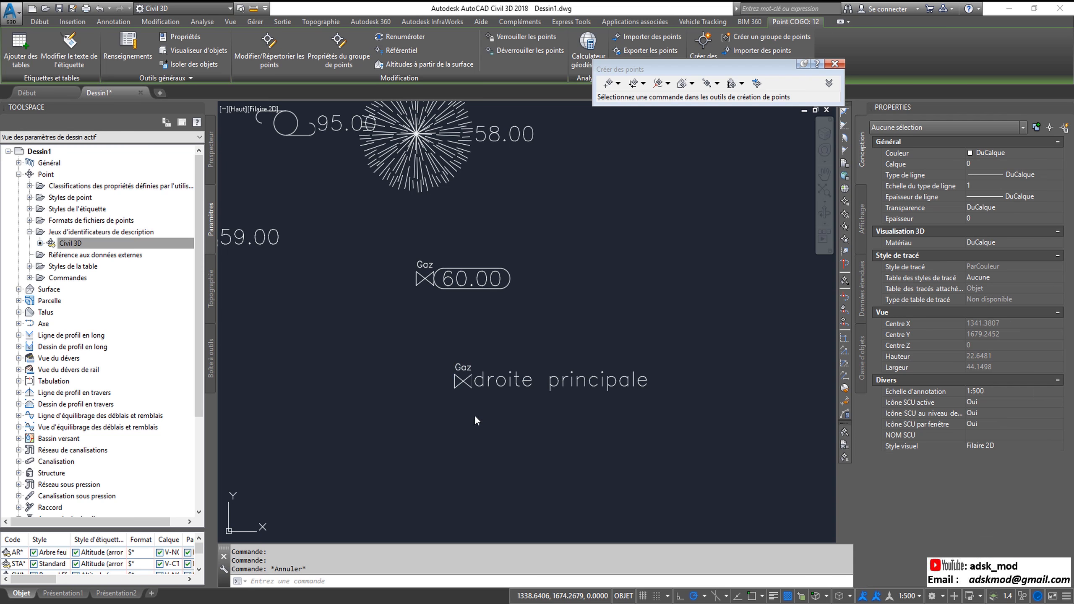
- Open the gas valve point labelled with its description in the point editor, widening the point number, raw description and full description columns
left_click(472, 381)
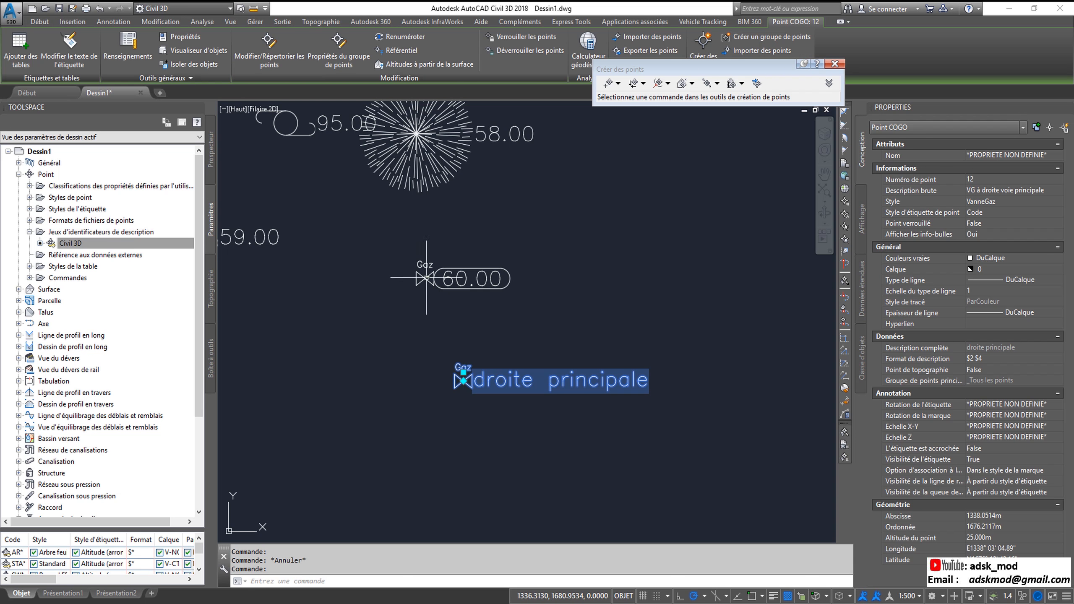
left_click(281, 56)
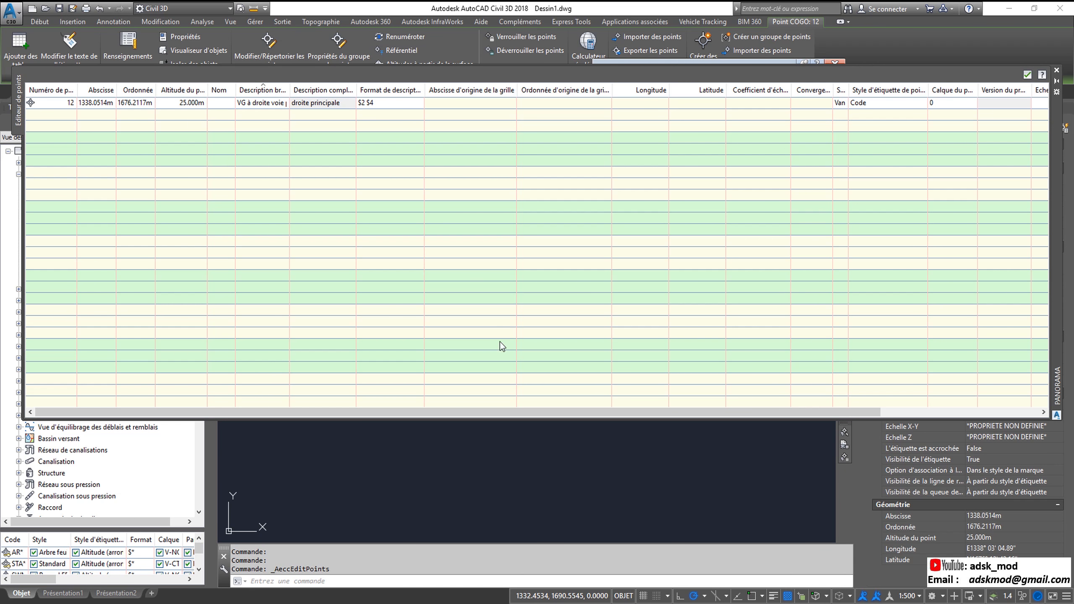
left_click_drag(503, 419, 500, 252)
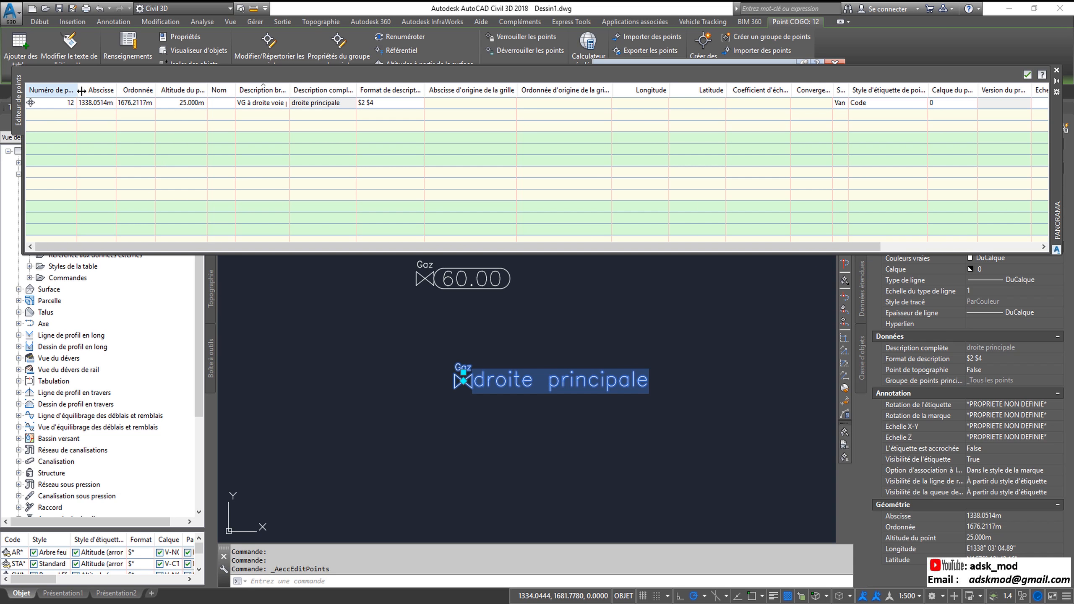
left_click_drag(77, 90, 93, 90)
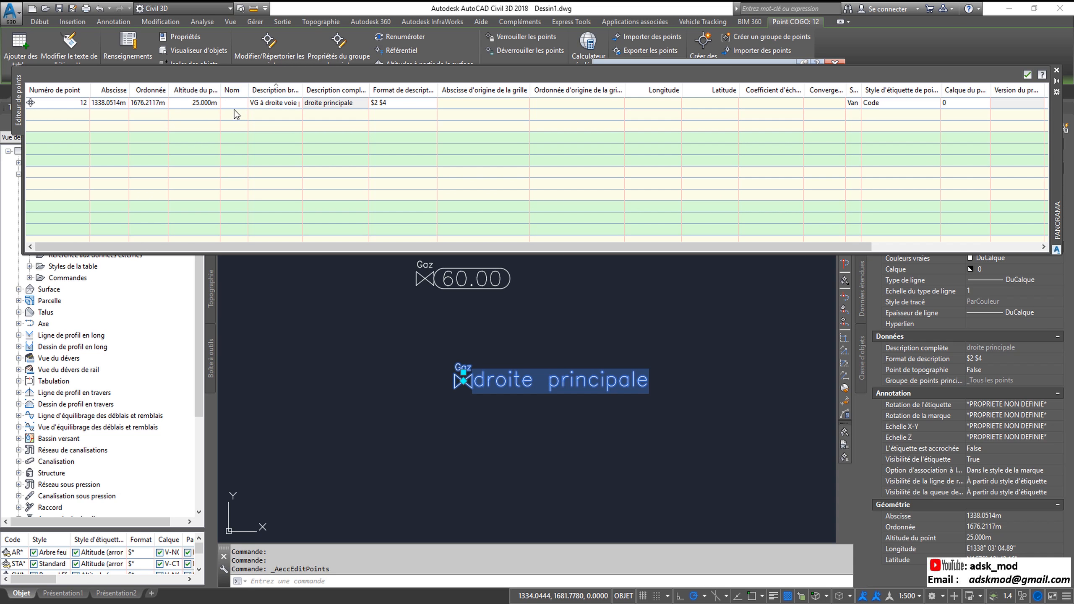
left_click_drag(302, 90, 353, 89)
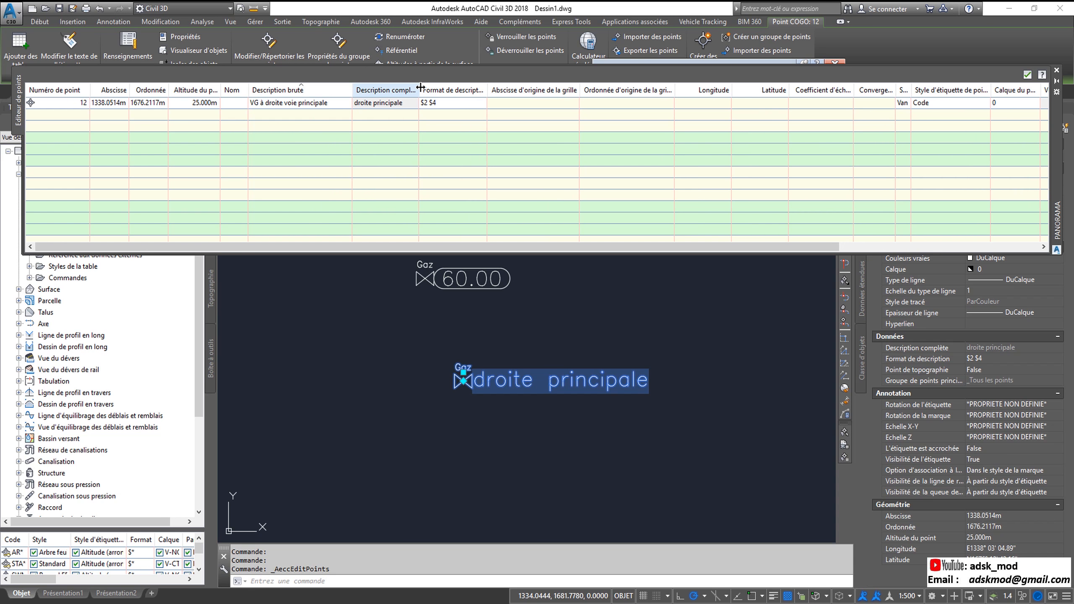
left_click_drag(420, 88, 457, 88)
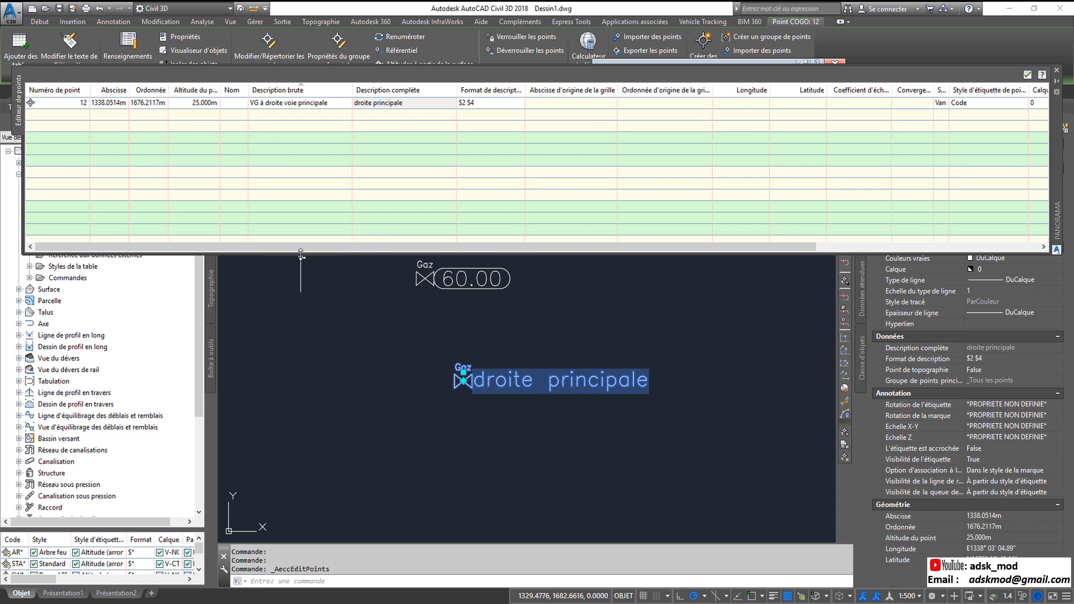
left_click_drag(299, 255, 299, 209)
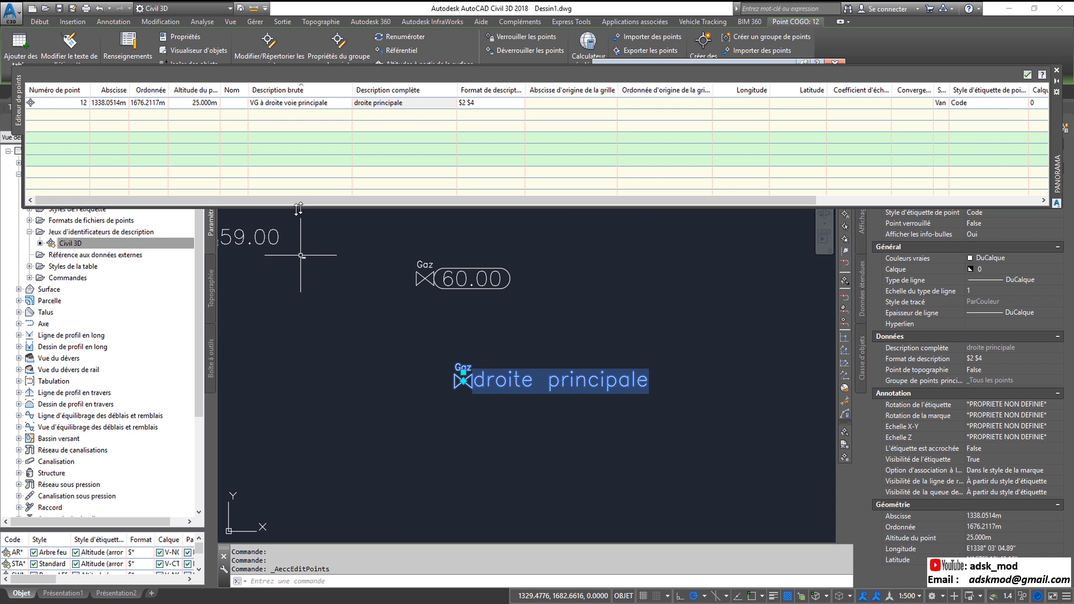
- Check the format of the VG* key in the Civil 3D description key set and return to the point editor
right_click(88, 244)
left_click(121, 269)
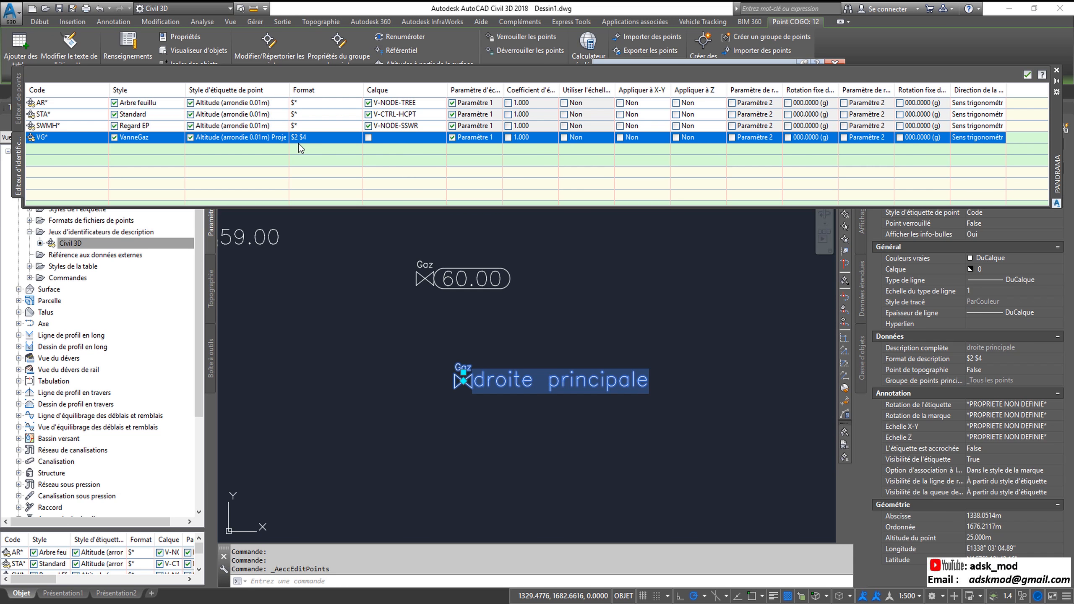
left_click(1027, 74)
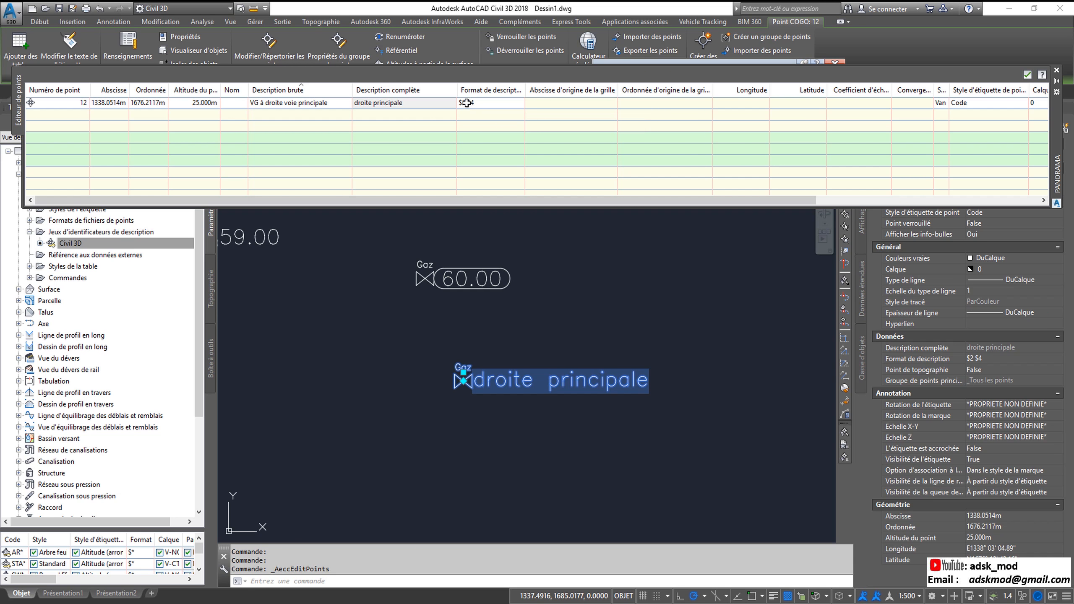
- Set the description format of the listed gas valve point to $0
left_click(469, 103)
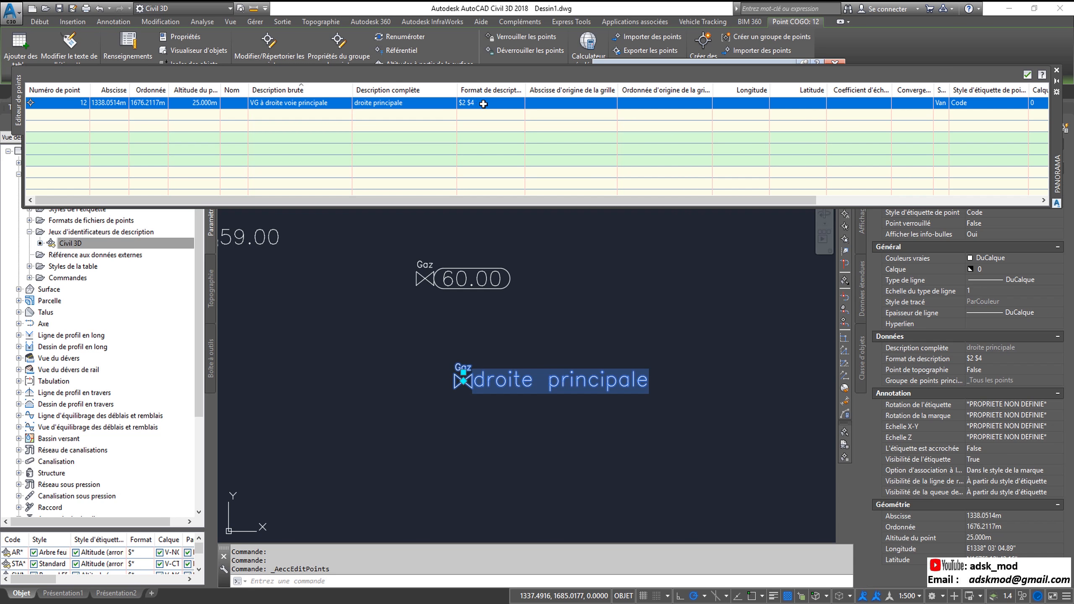
left_click(484, 104)
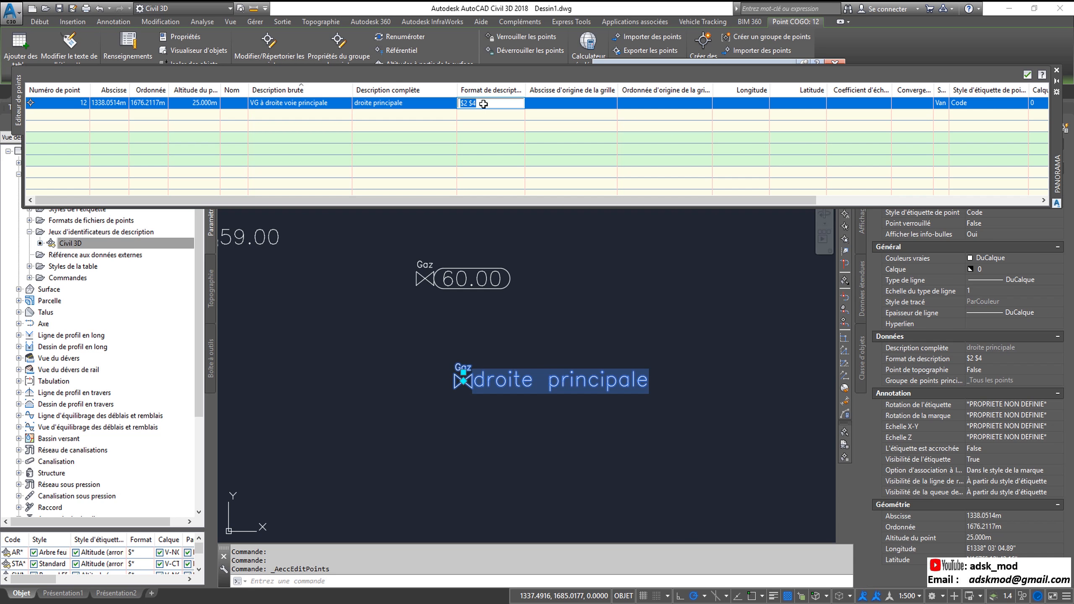
type("$0")
key("Return")
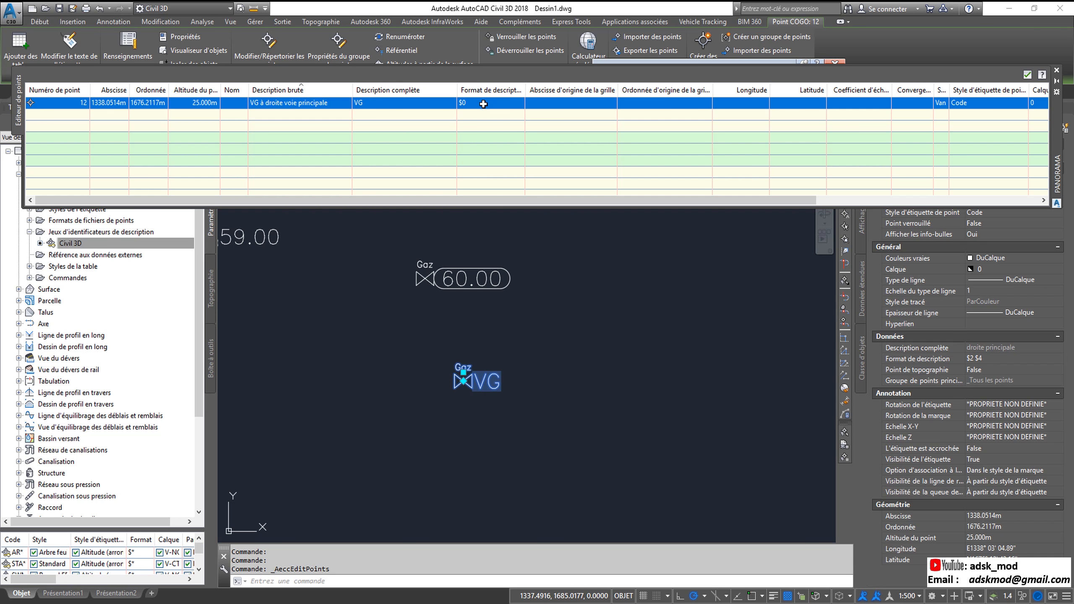
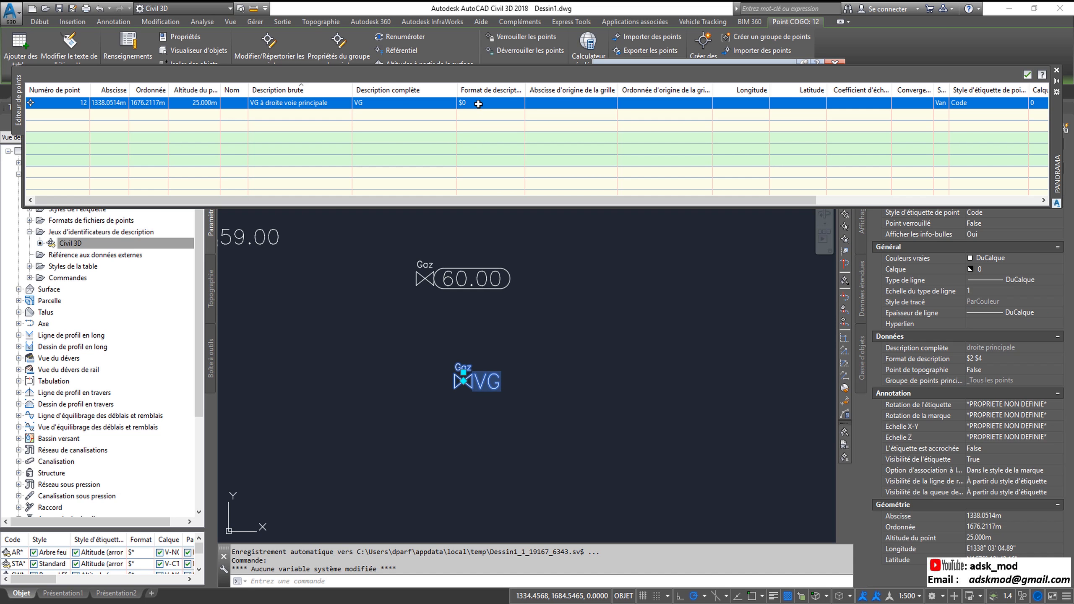
- Set the description format of the listed gas valve point back to $2 $4
left_click(478, 104)
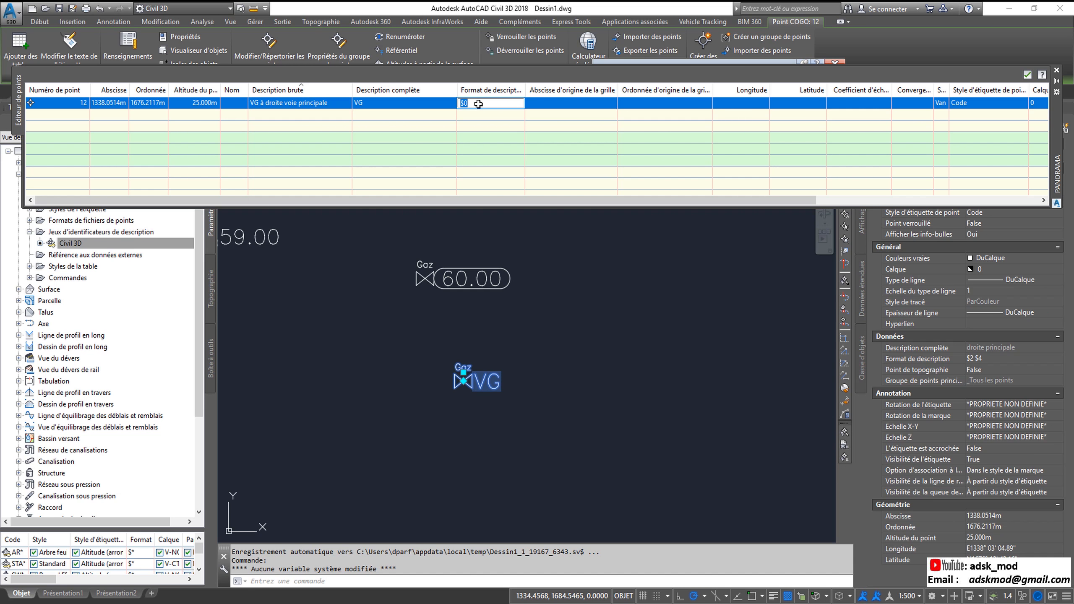
type("$2 $4")
key("Return")
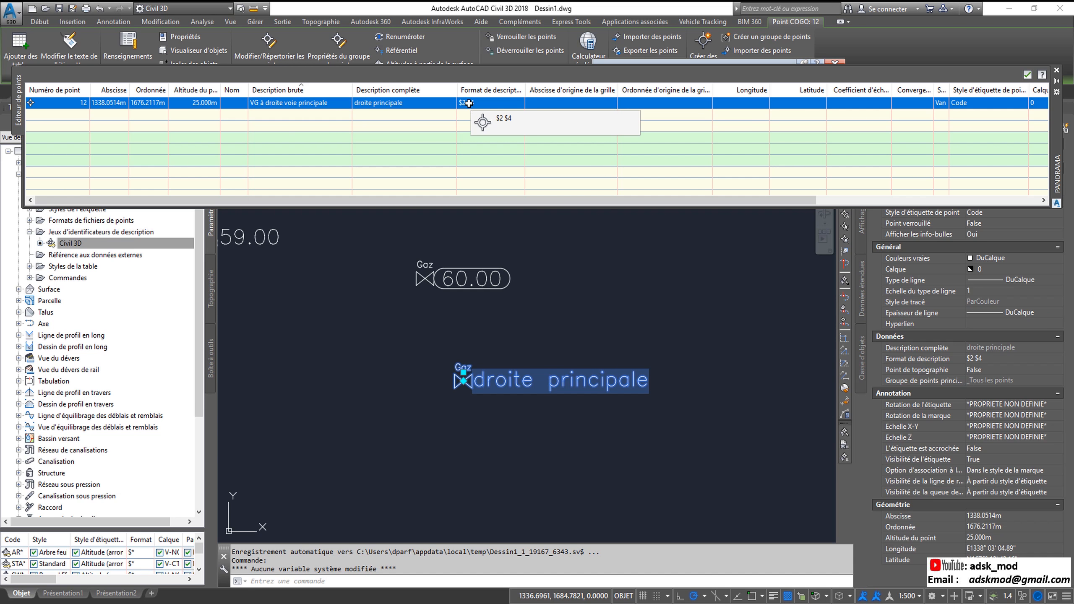
- Set the listed gas valve point's description format to $2 $3 $4 and close the point editor
left_click(478, 103)
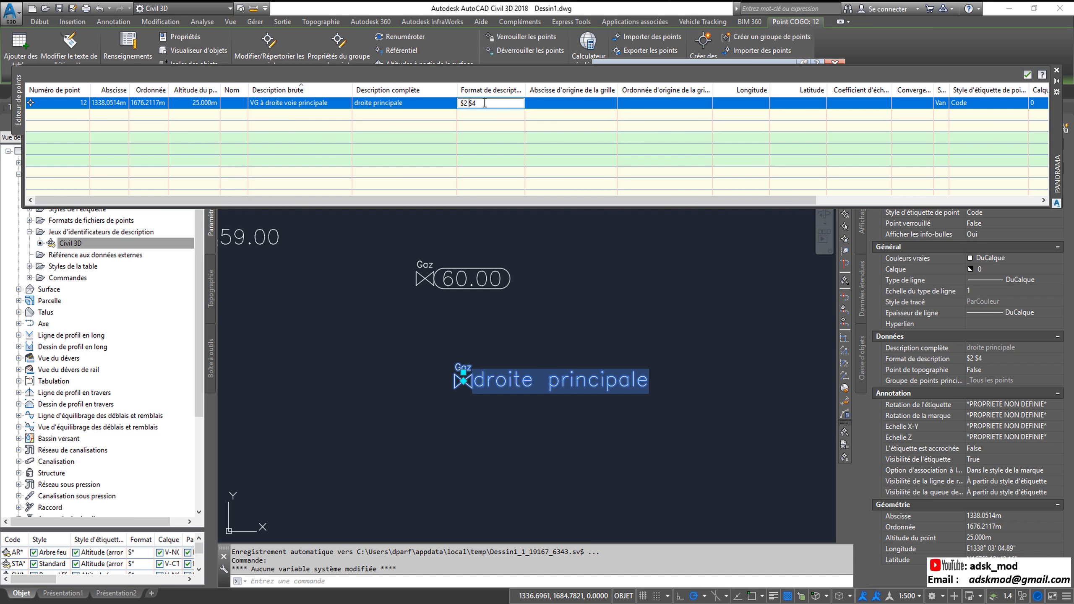
type("$3 $")
key("Return")
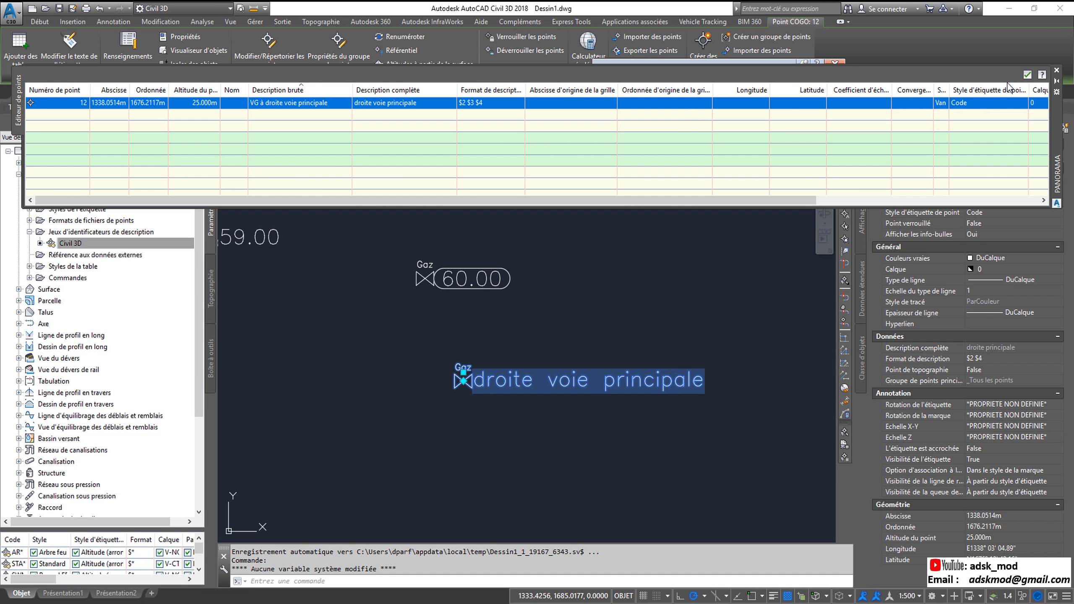
left_click(1028, 74)
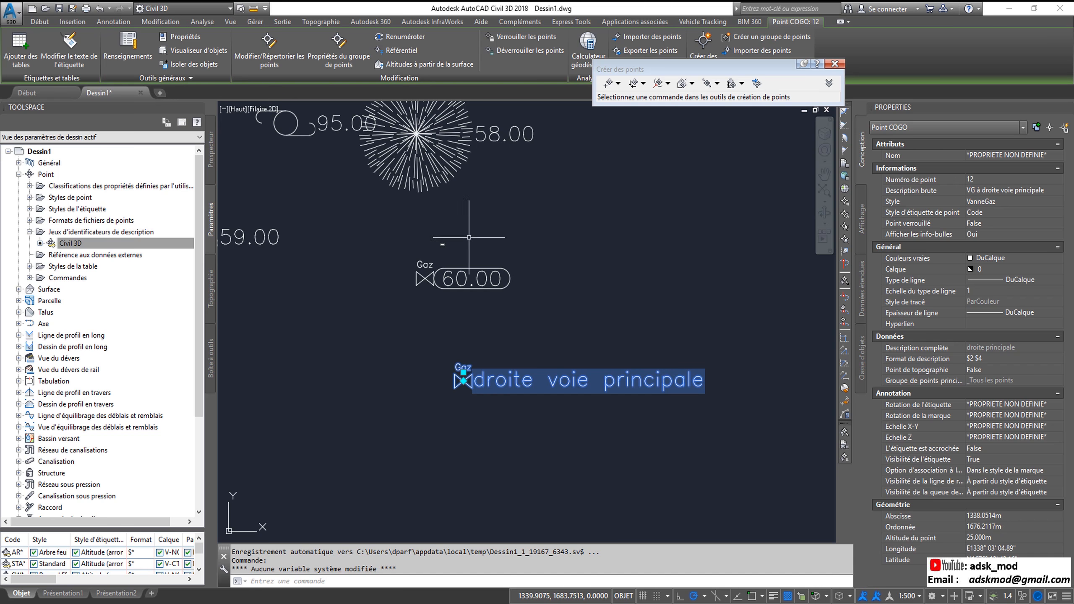
- Review the VG* key's format, layer and remaining settings in the Civil 3D description key set
right_click(80, 245)
left_click(123, 266)
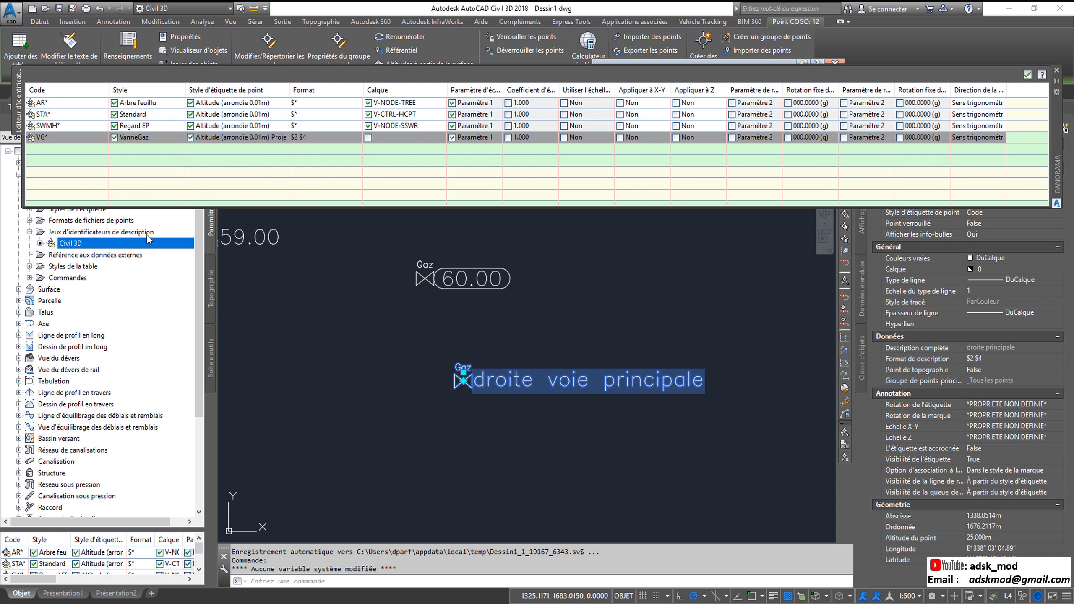
left_click(307, 137)
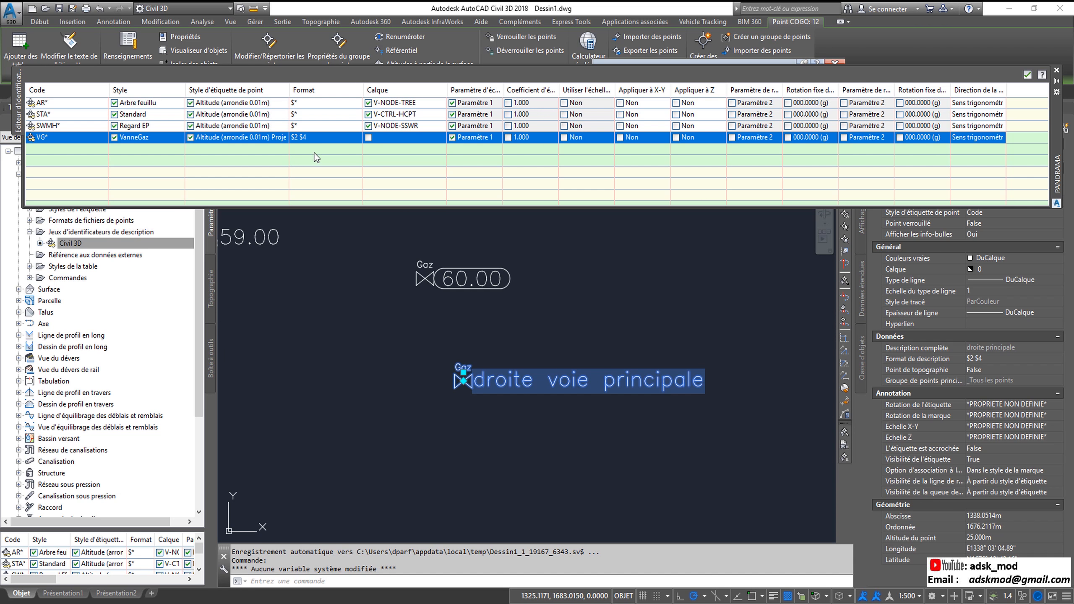
left_click(369, 137)
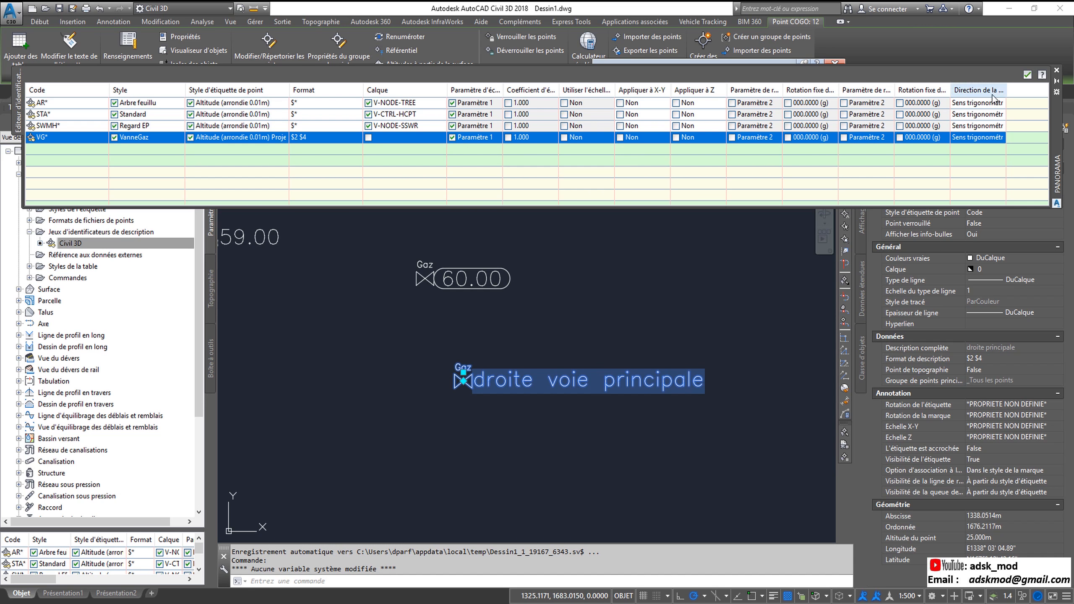
left_click(1032, 79)
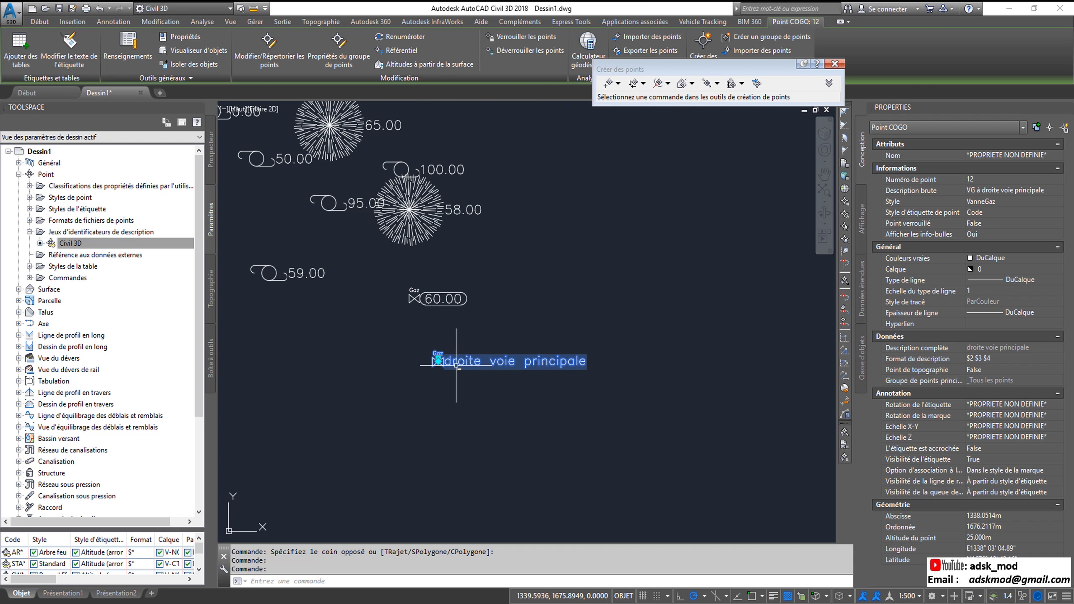
- Change the point style of the selected gas valve point to Standard
scroll(454, 365, "up", 4)
middle_click_drag(459, 364, 413, 368)
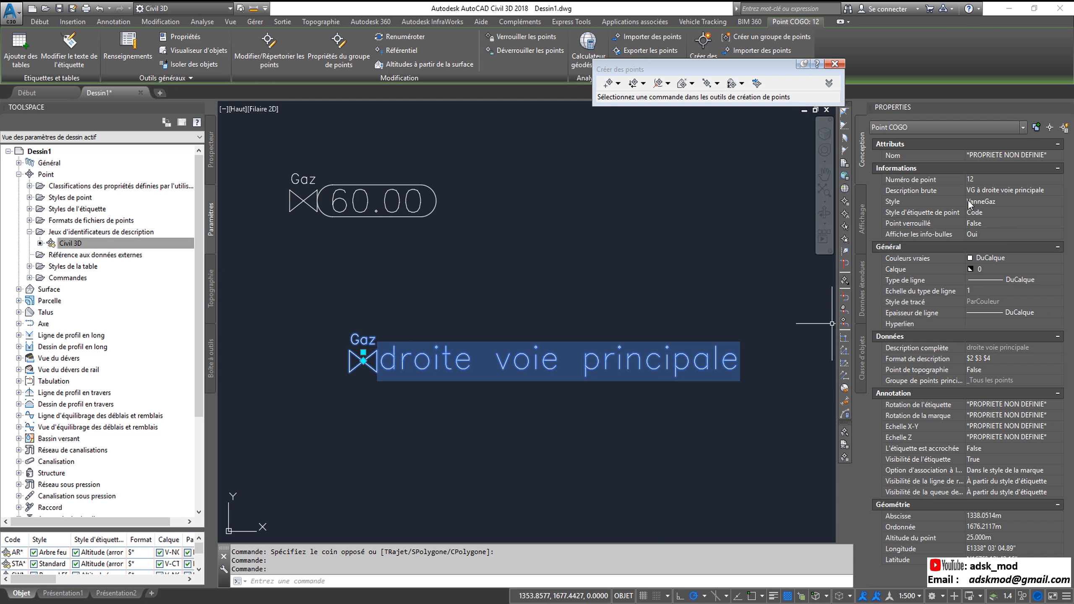
left_click(1000, 201)
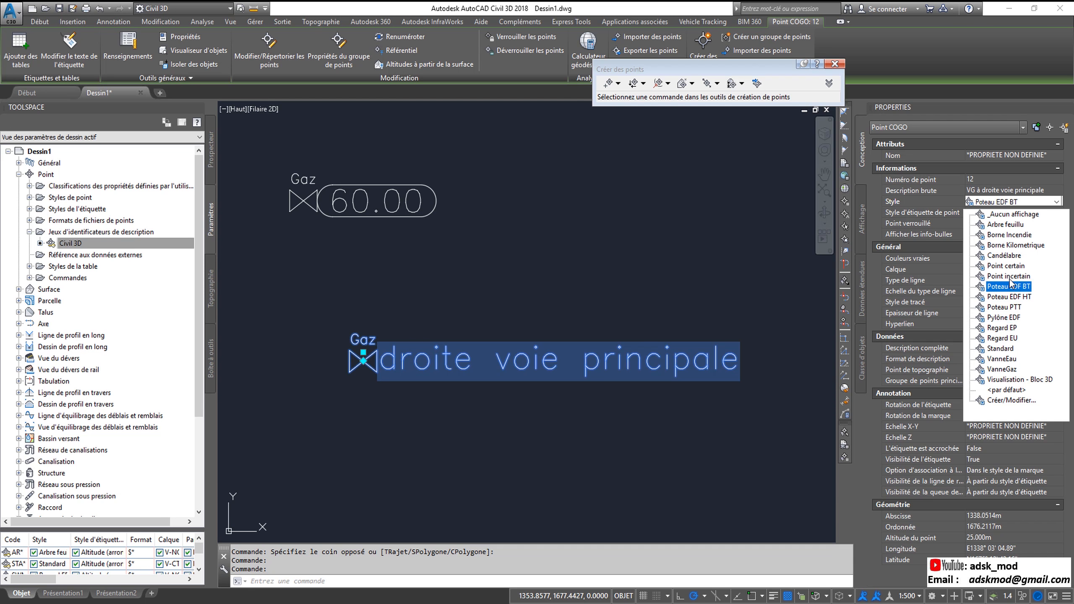
left_click(1001, 349)
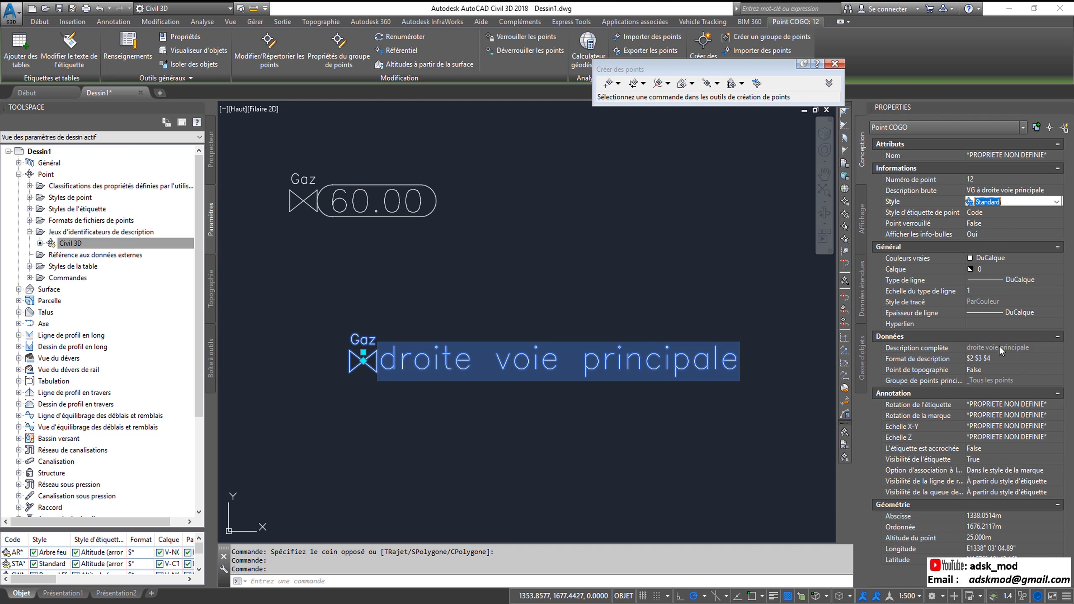
left_click(1025, 202)
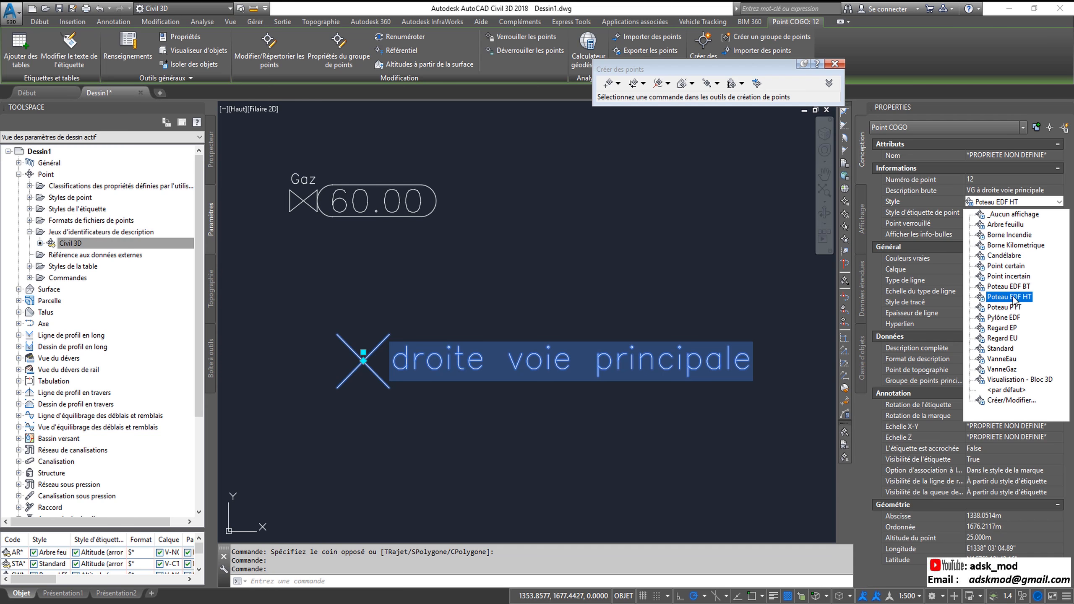
- Set the selected point's label style to Matricule & Altitude (arrondie 0.01m) and clear the selection
left_click(952, 210)
left_click(987, 211)
left_click(987, 212)
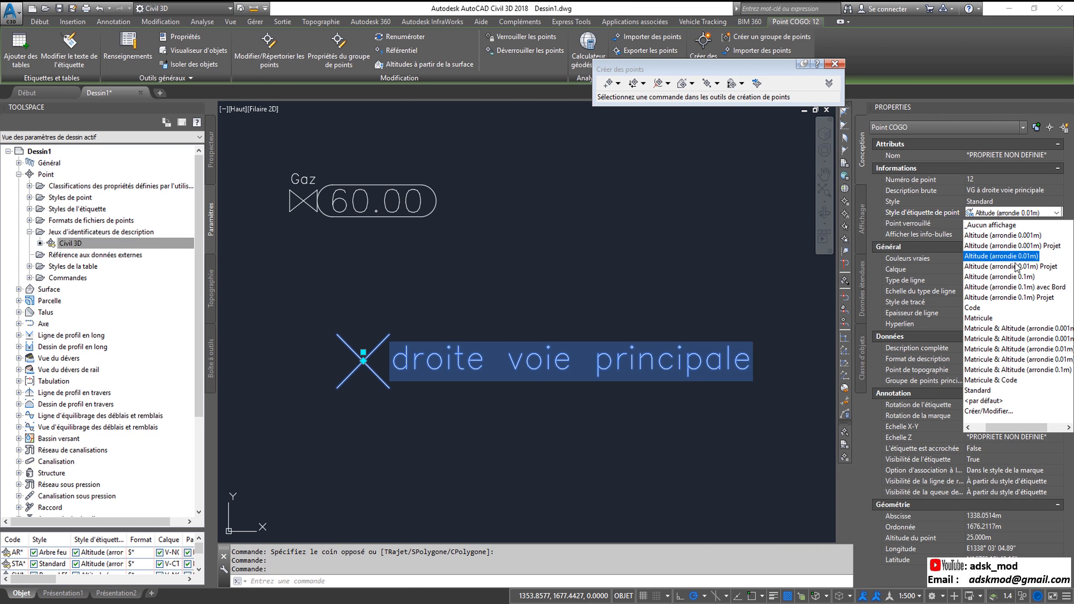
left_click(1018, 349)
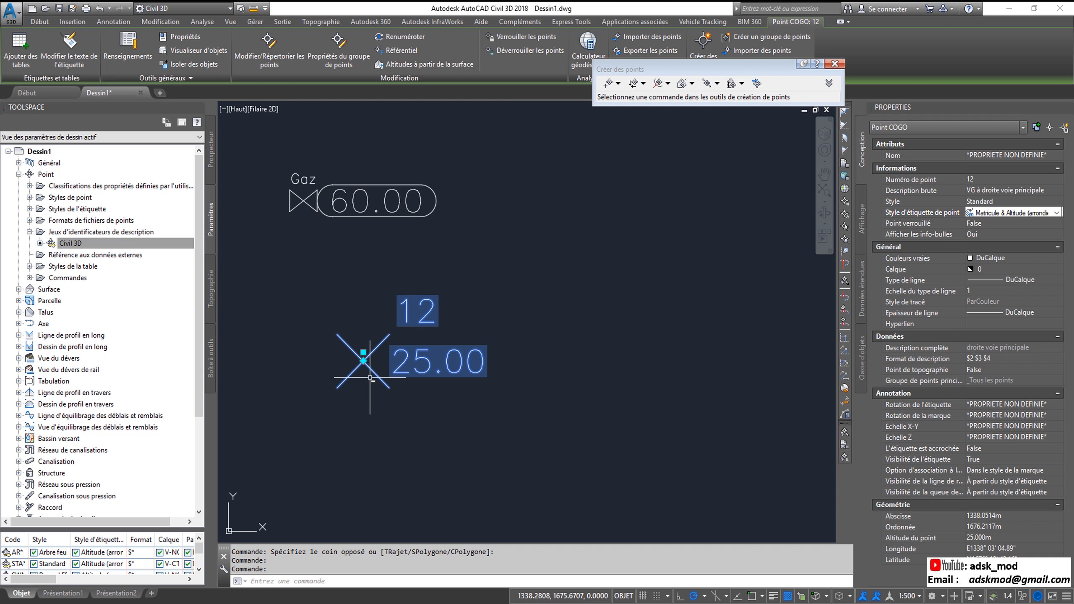
scroll(357, 358, "up", 2)
scroll(359, 379, "up", 2)
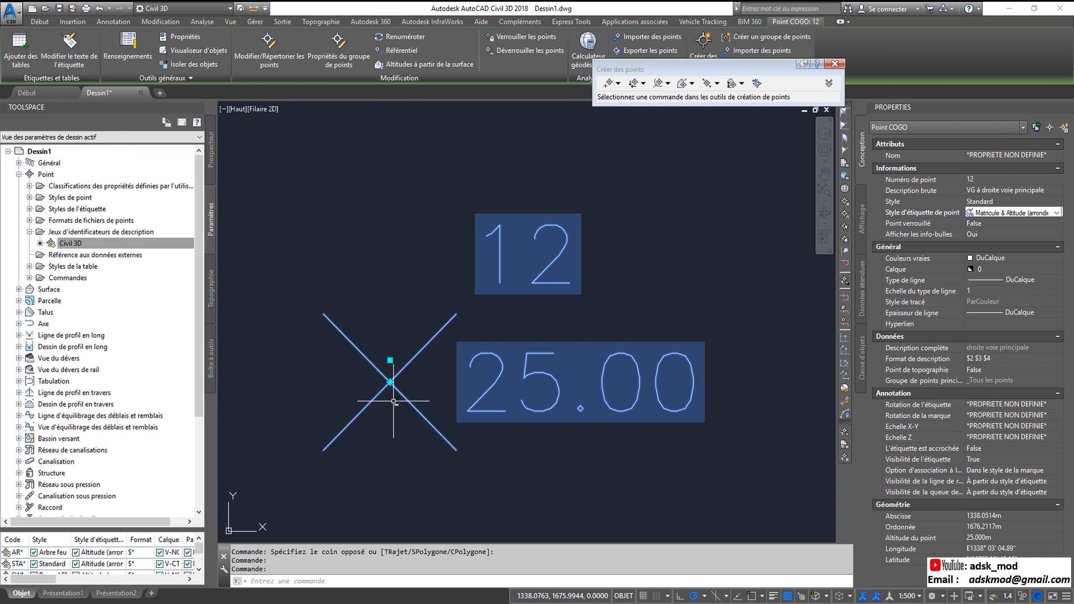
key("Escape")
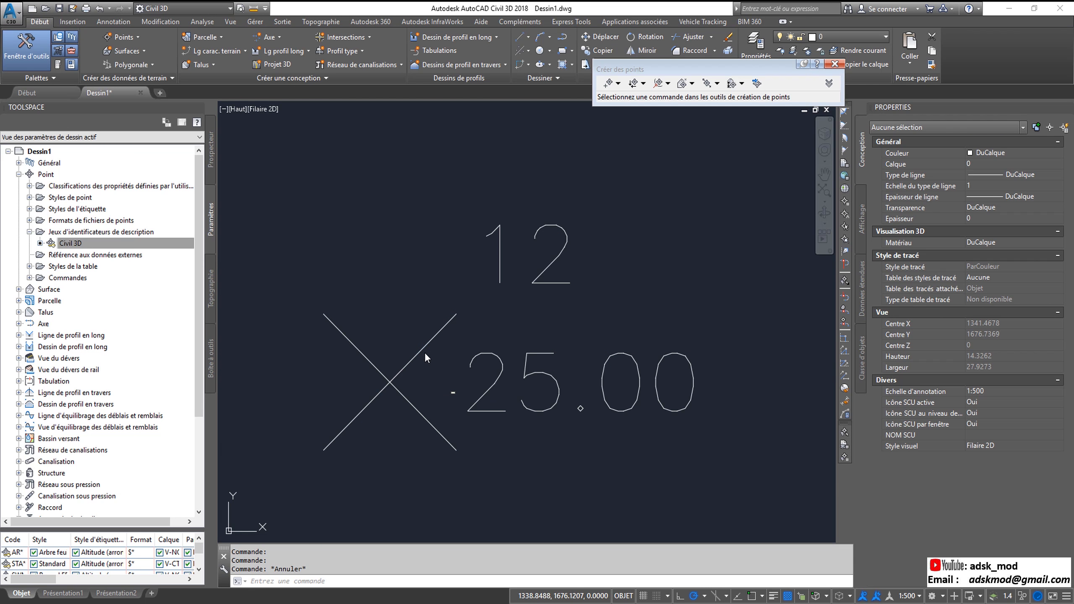
- Select point 12 and examine the edit options offered by its marker and label grips
left_click(397, 363)
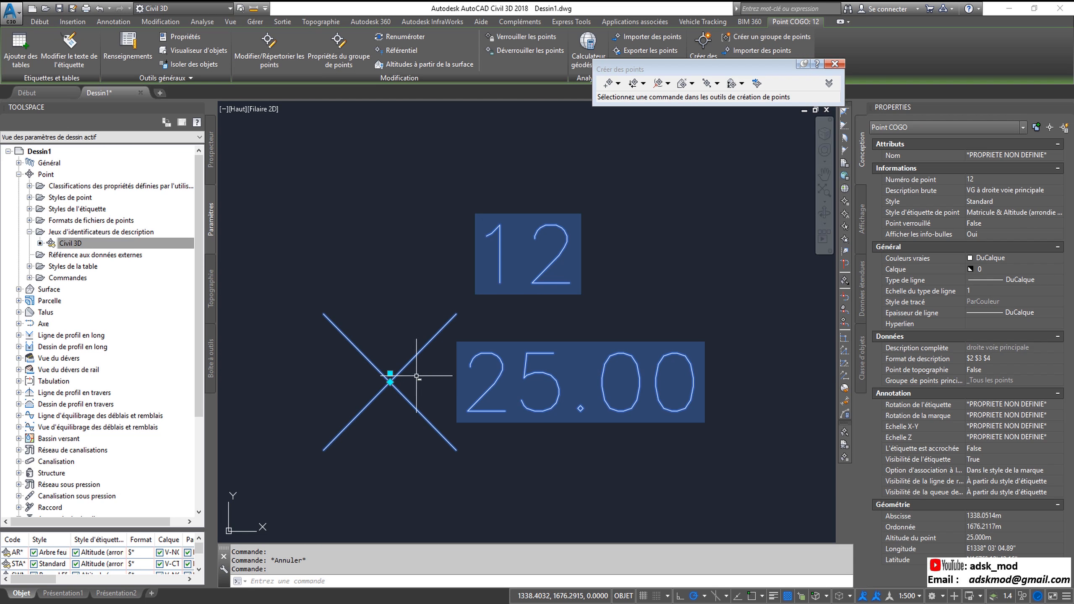
scroll(397, 383, "up", 3)
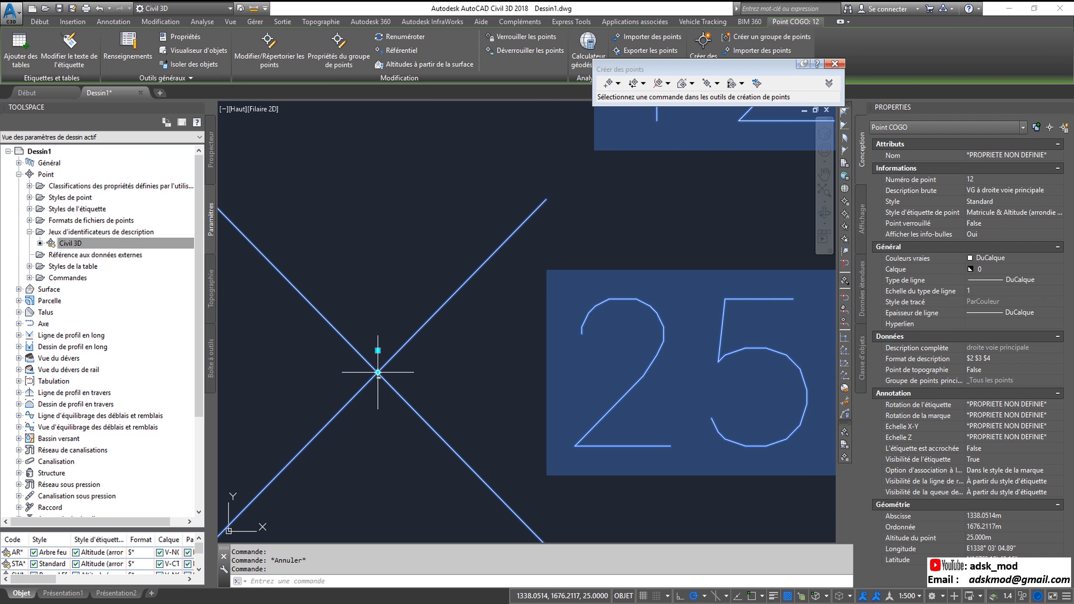
mouse_move(377, 372)
mouse_move(378, 351)
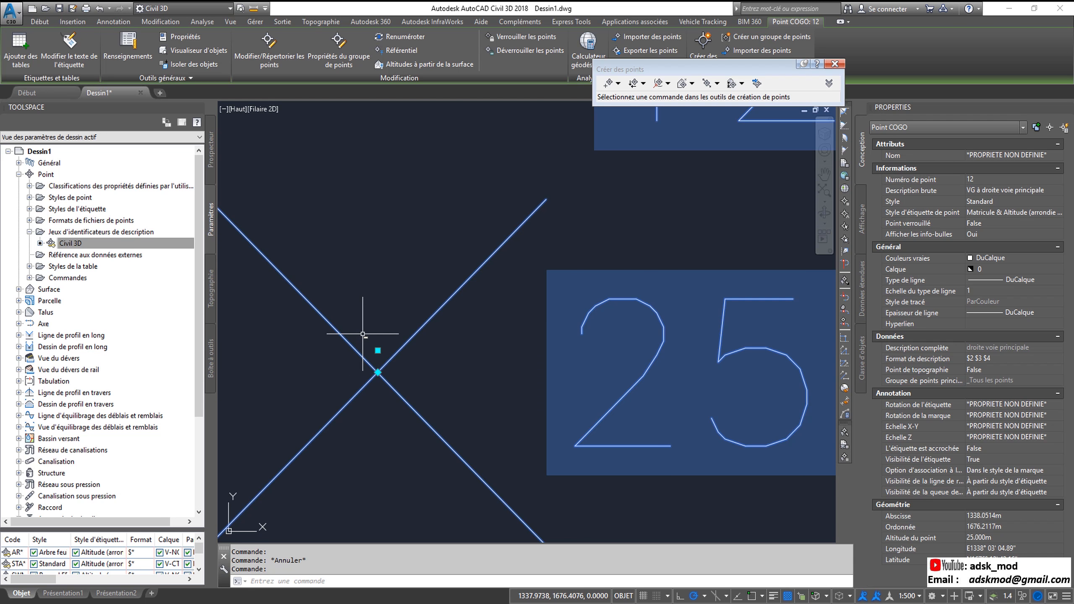
scroll(363, 334, "down", 1)
middle_click_drag(421, 371, 391, 372)
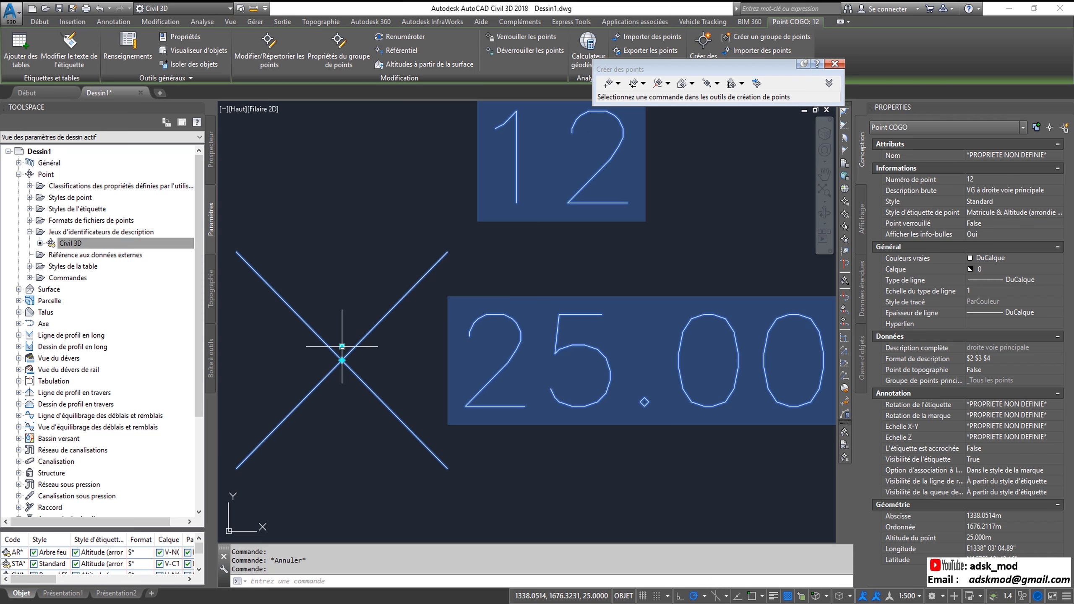
mouse_move(341, 347)
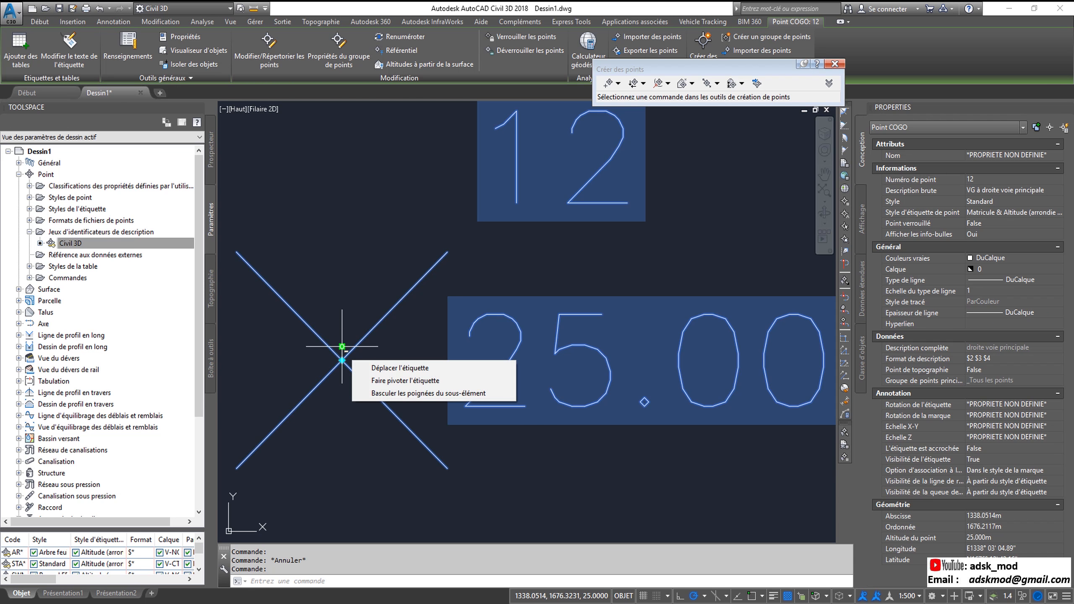
scroll(380, 271, "down", 5)
scroll(360, 312, "up", 4)
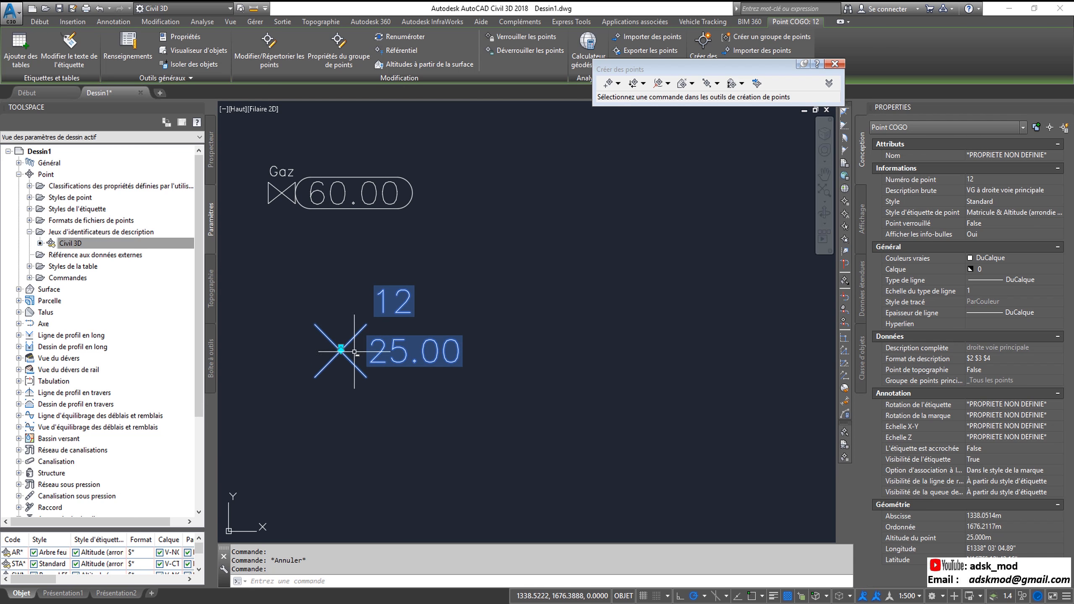
scroll(355, 366, "up", 2)
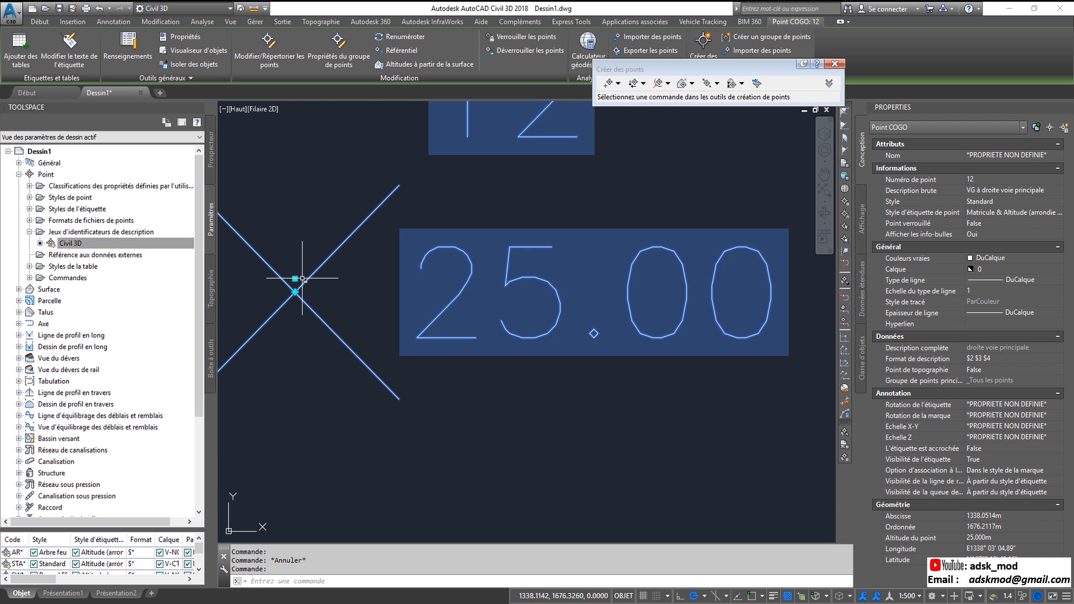
- Move point 12's label up and to the right, away from its marker
mouse_move(295, 279)
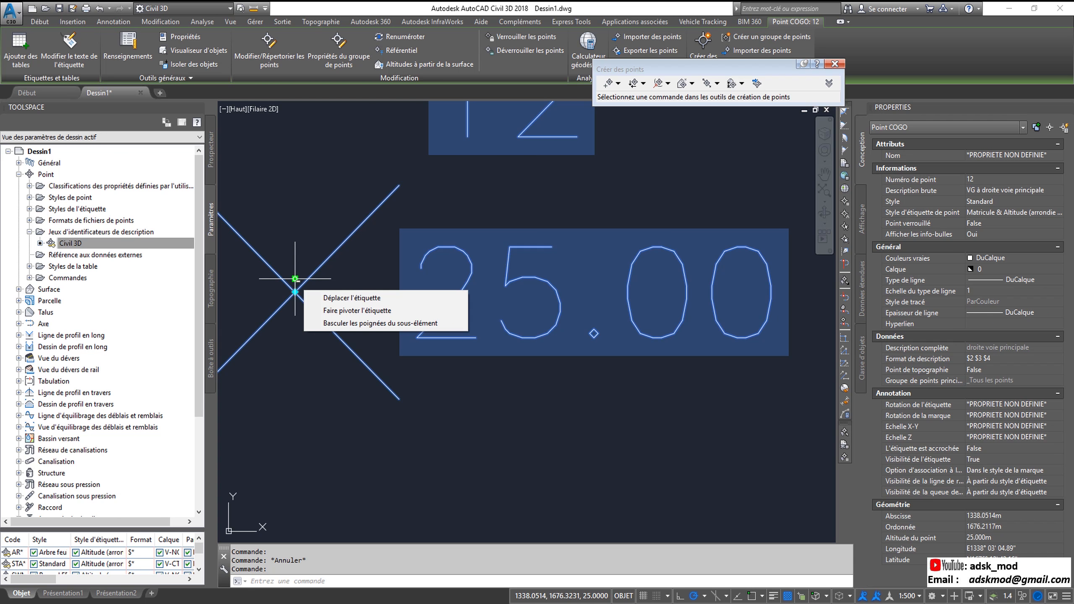
left_click(353, 298)
scroll(305, 292, "down", 5)
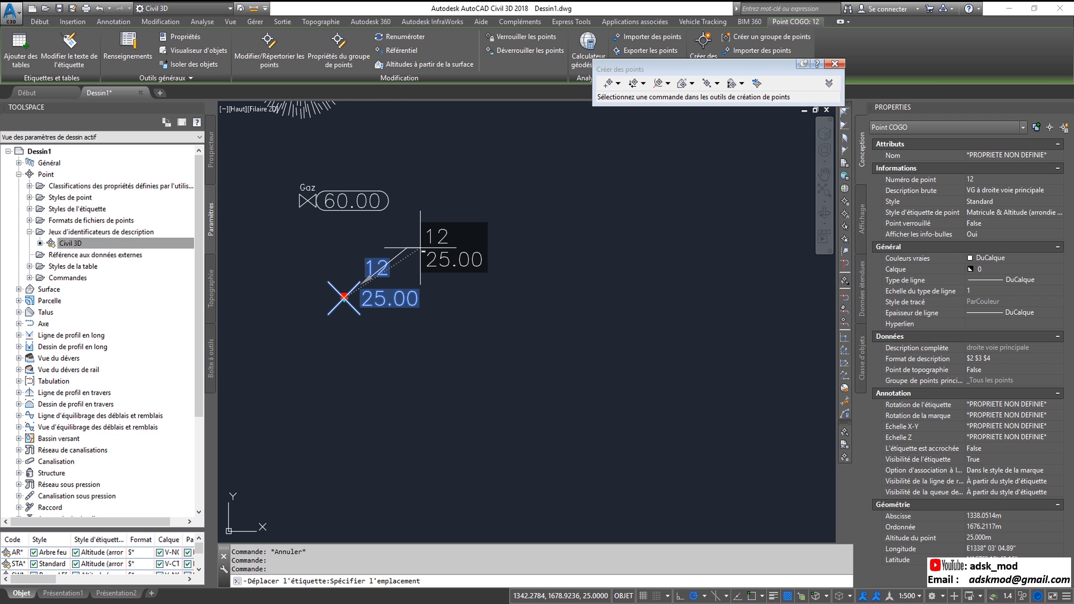
left_click(418, 248)
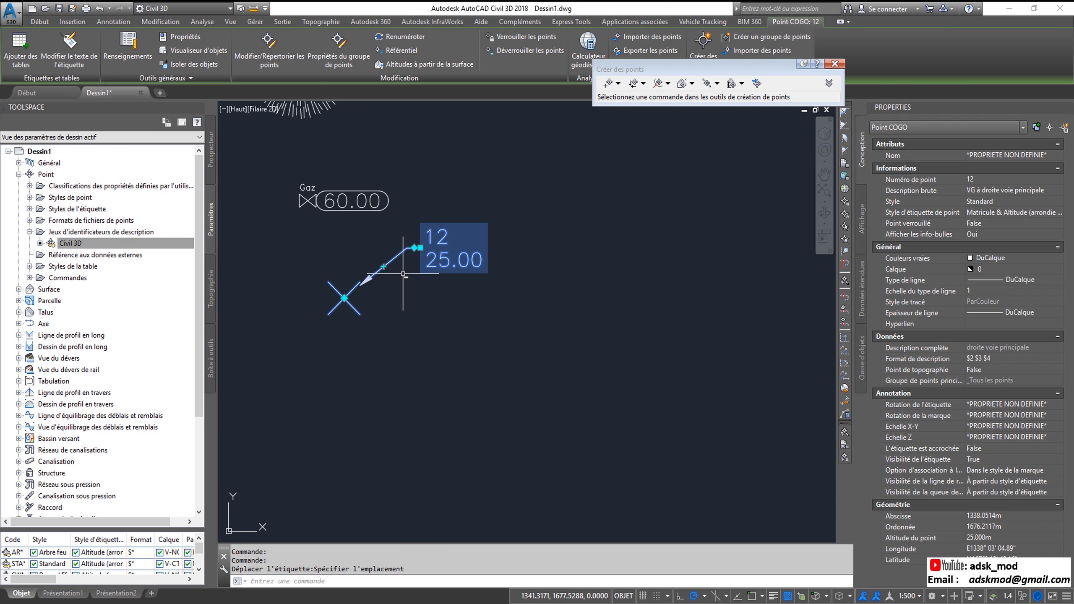
- Try attaching the label's leader beside the point number and beside the elevation, and return it to its original attachment
mouse_move(403, 273)
middle_mouse_down()
mouse_move(371, 325)
mouse_move(450, 366)
middle_mouse_up()
scroll(369, 325, "up", 2)
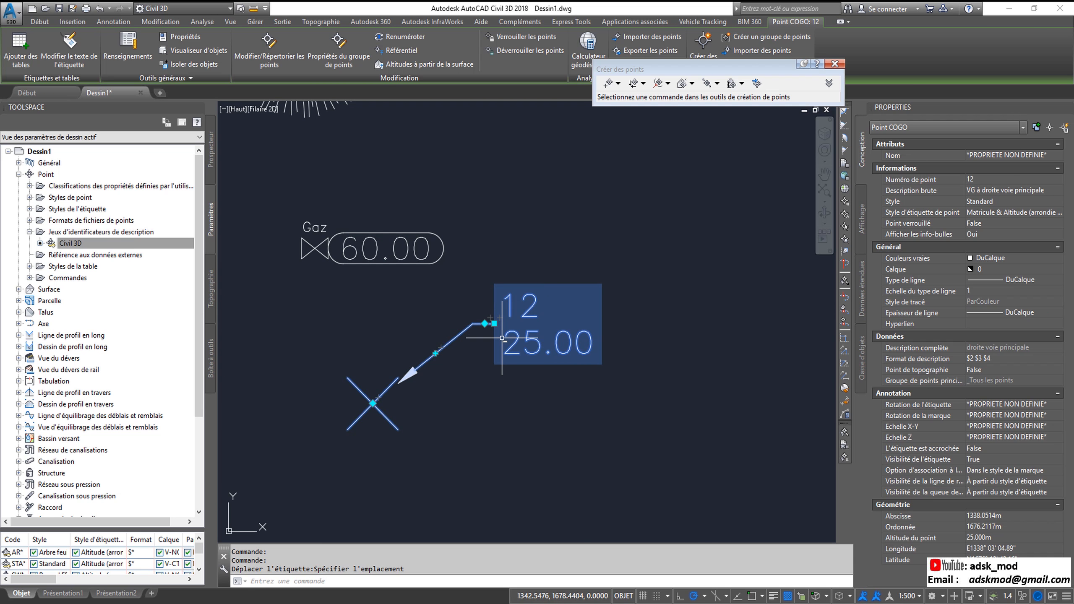
left_click(494, 324)
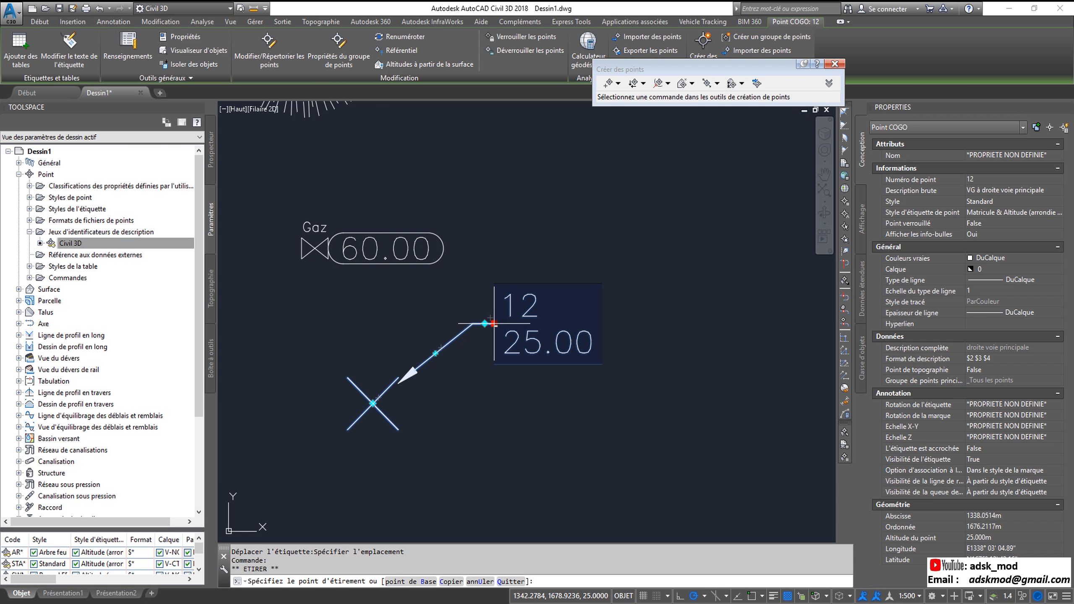
key("Escape")
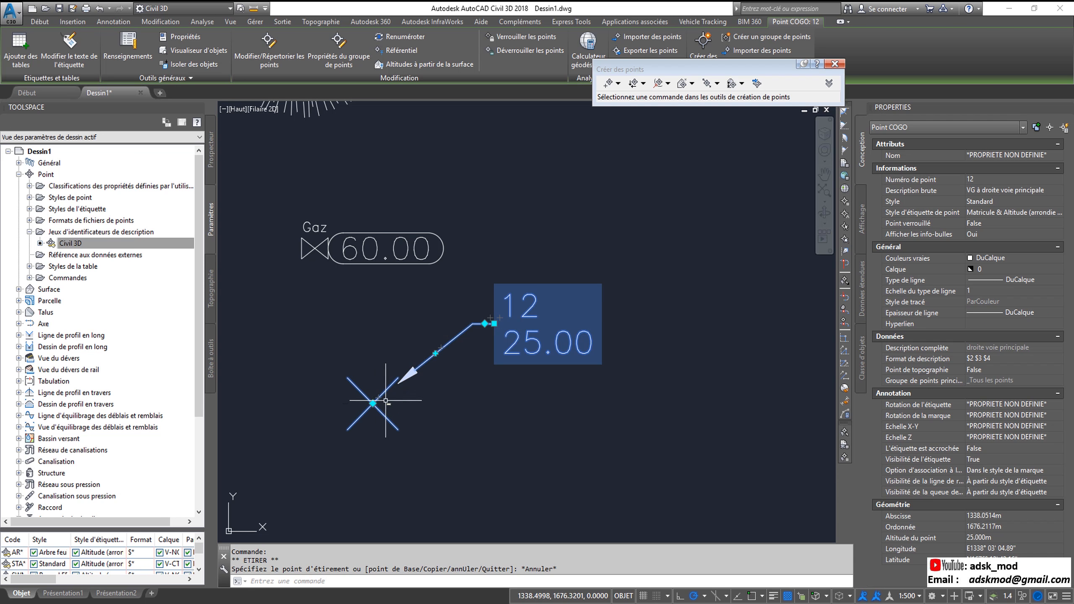
left_click(483, 320)
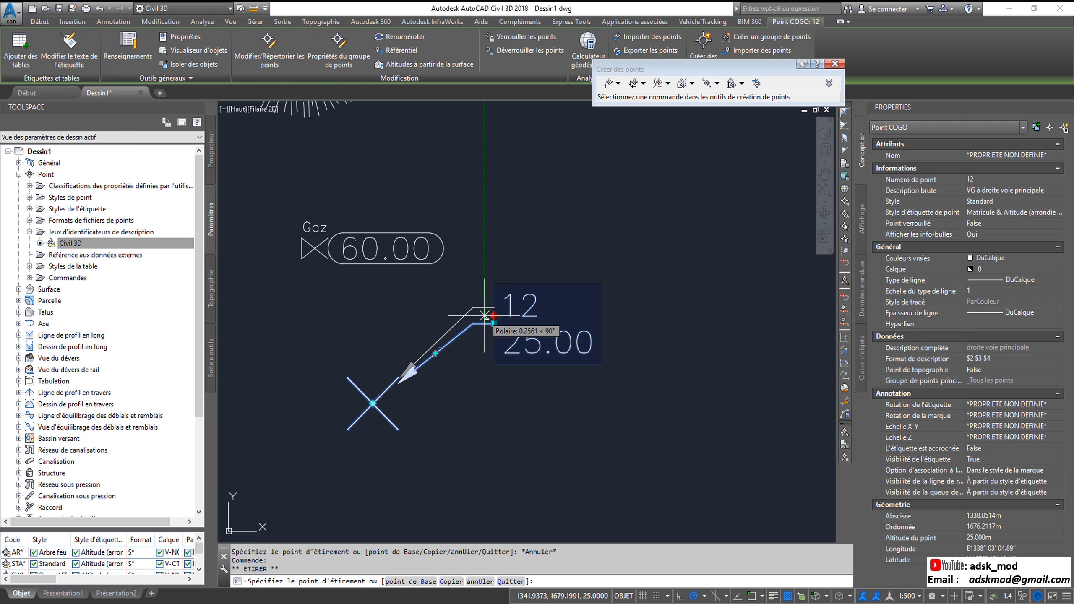
left_click(485, 314)
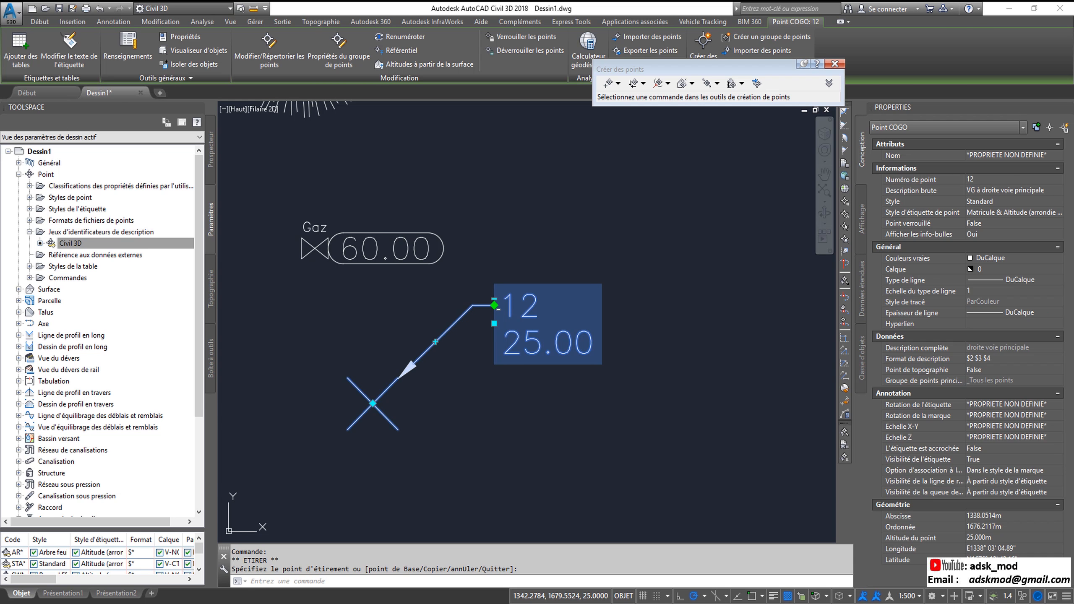
left_click(494, 304)
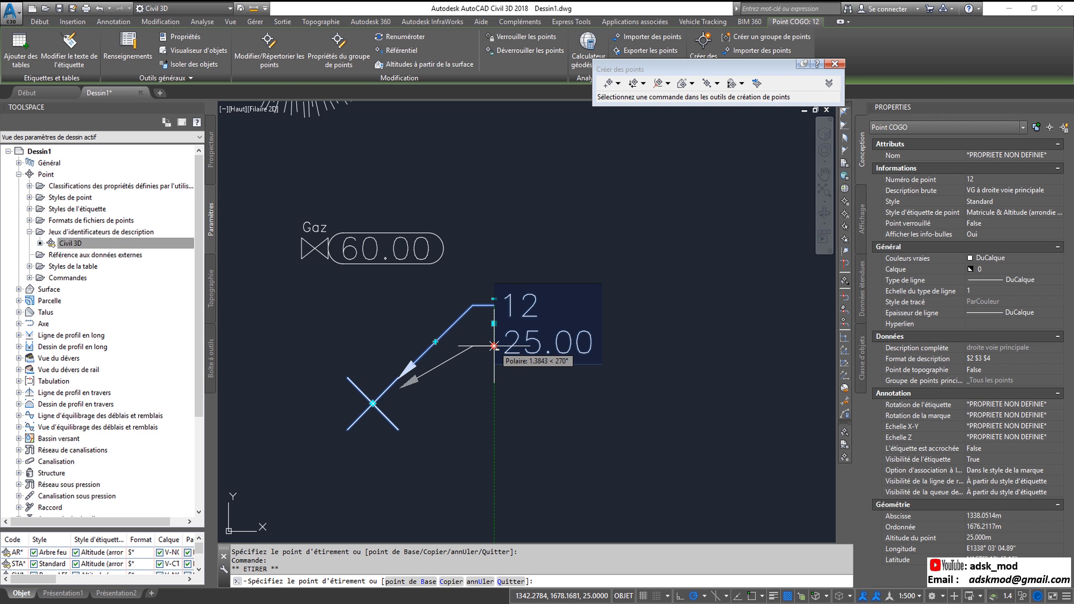
left_click(494, 346)
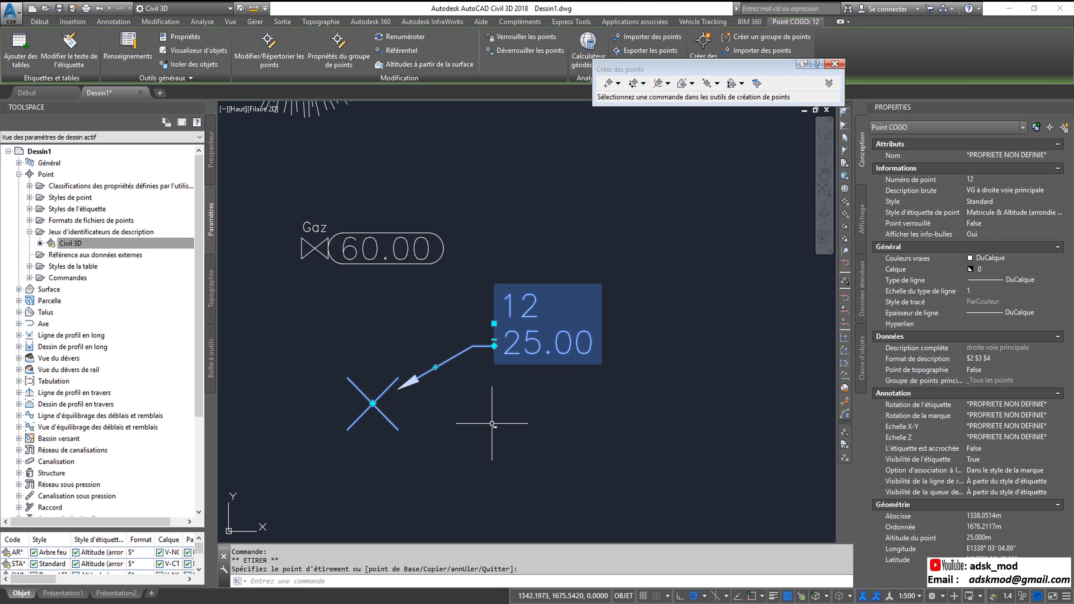
left_click(491, 325)
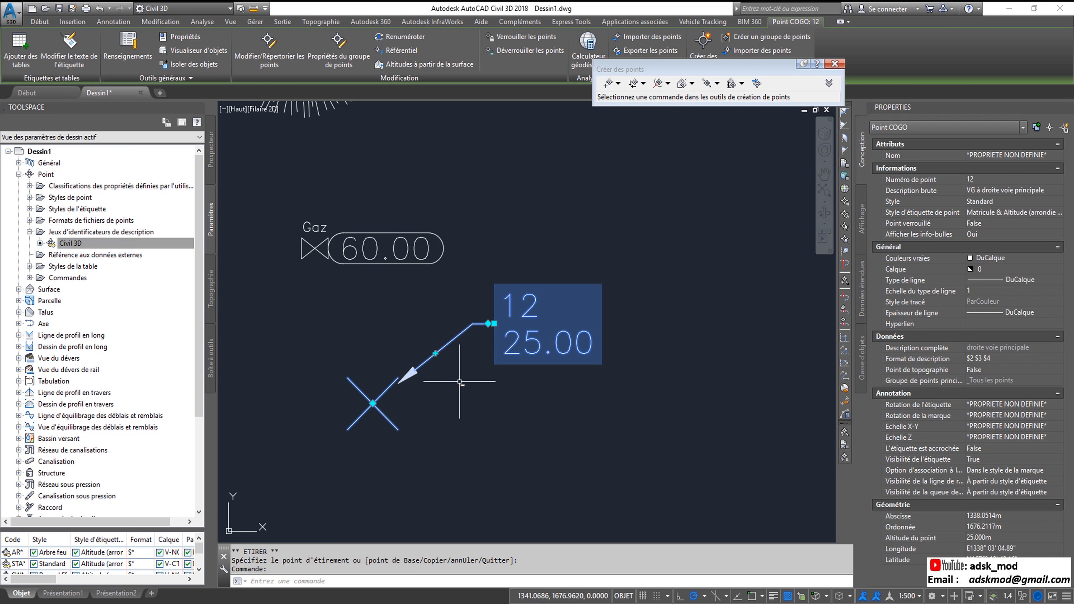
- Try adding two bend vertices to the leader of point 12's label, and remove both again
left_click(436, 354)
left_click(406, 315)
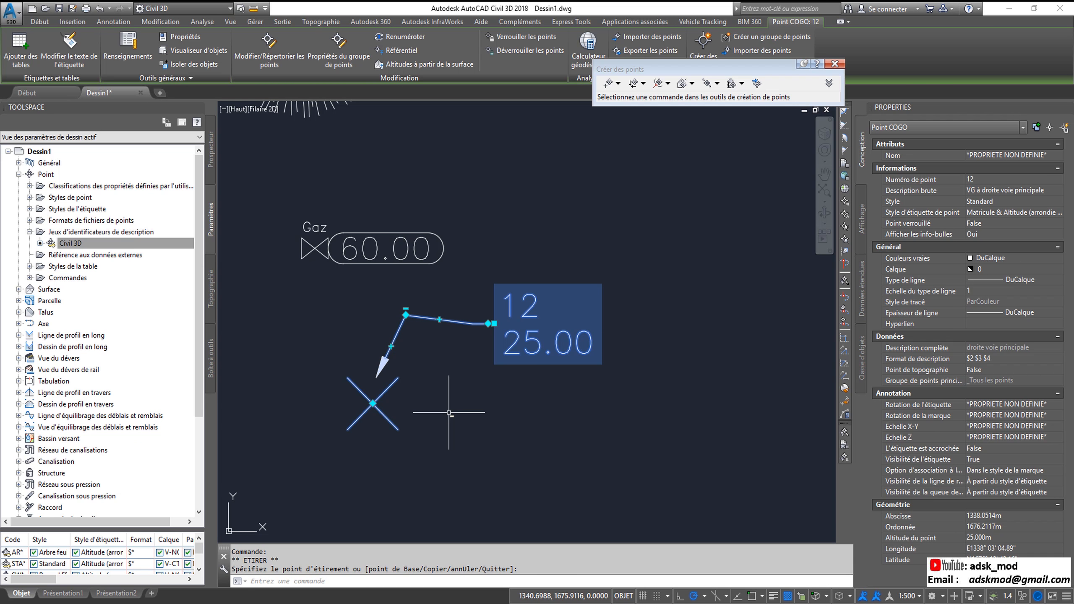
left_click(440, 319)
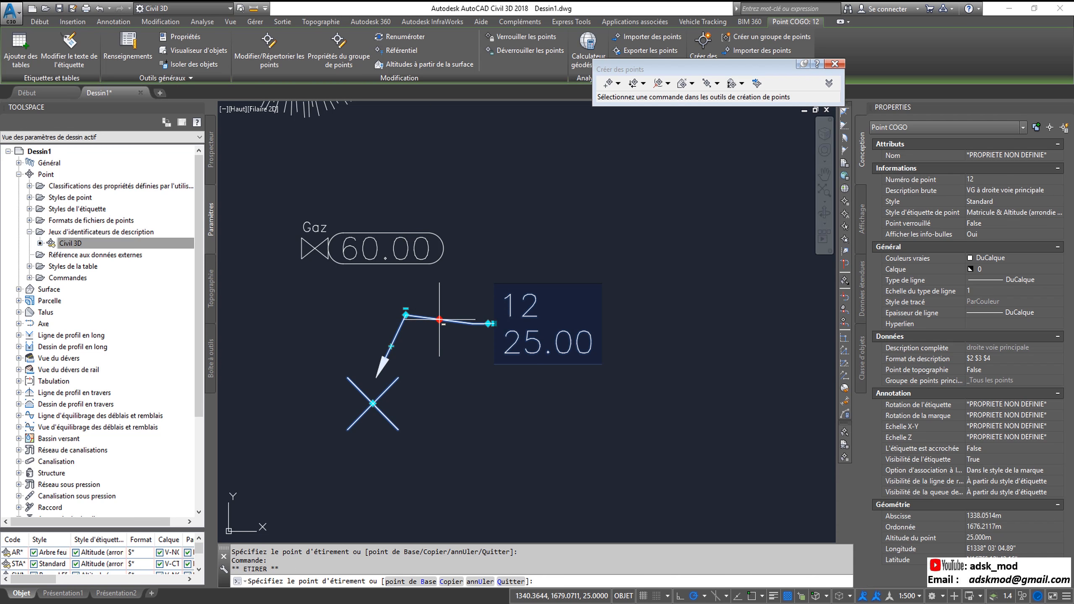
left_click(461, 300)
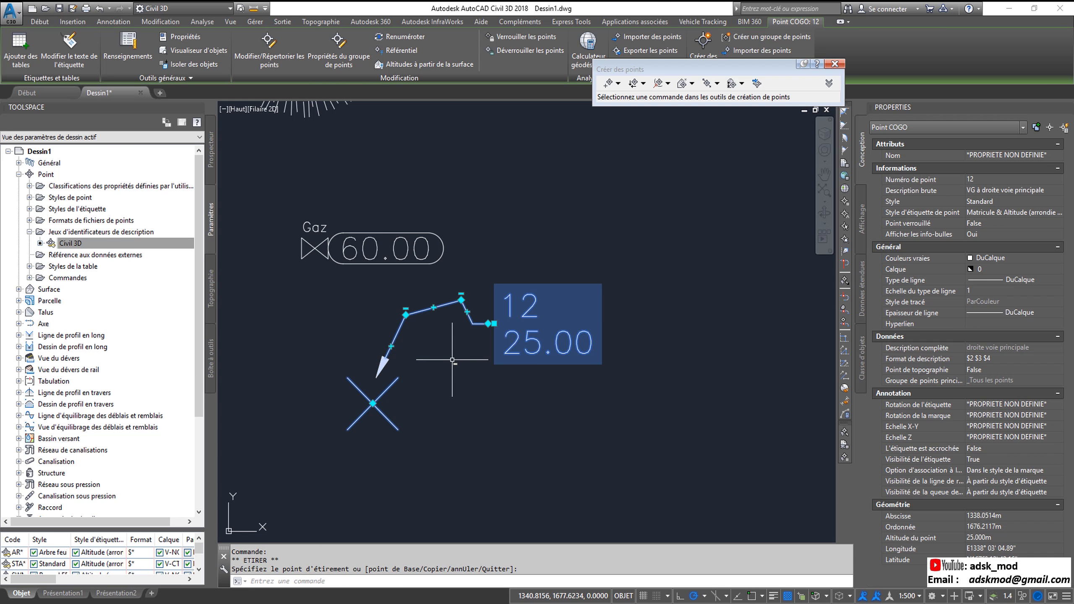
left_click(463, 292)
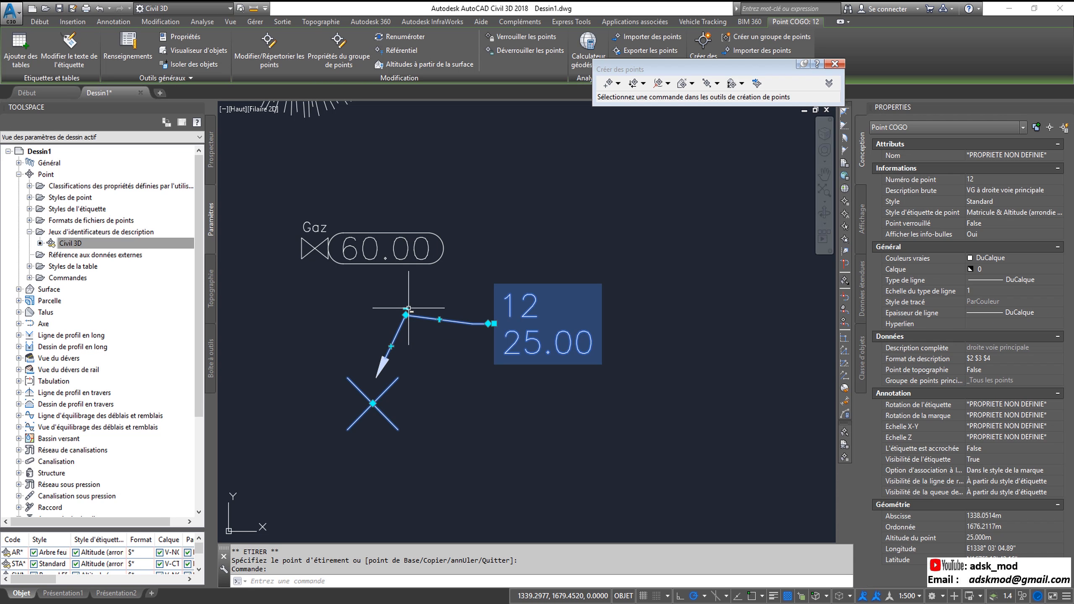
left_click(473, 323)
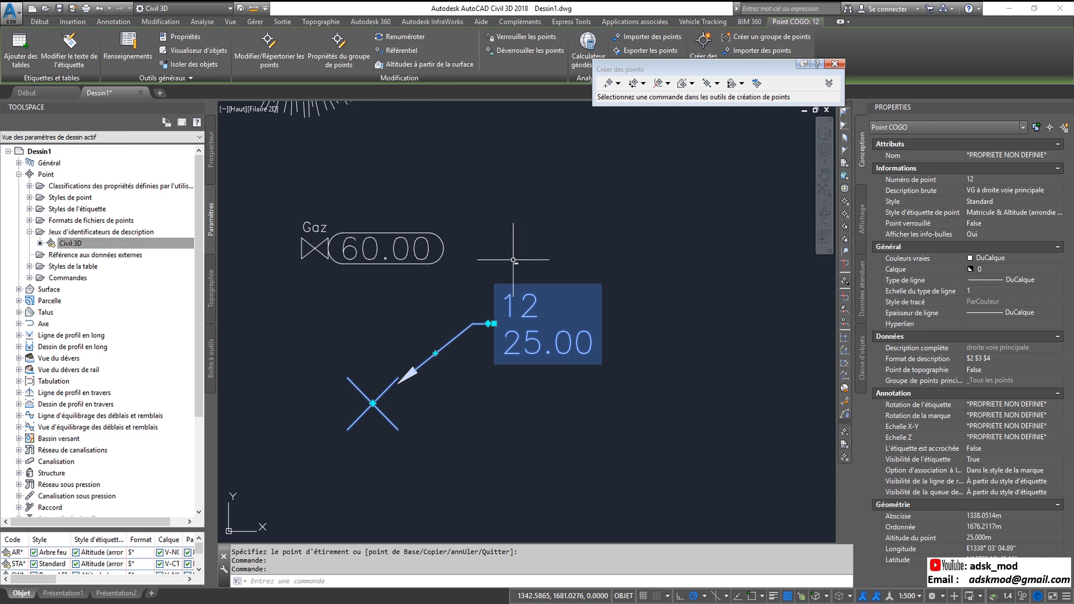
- Try a single bend vertex on the label's leader and restore the leader's original shape
left_click(436, 354)
left_click(414, 321)
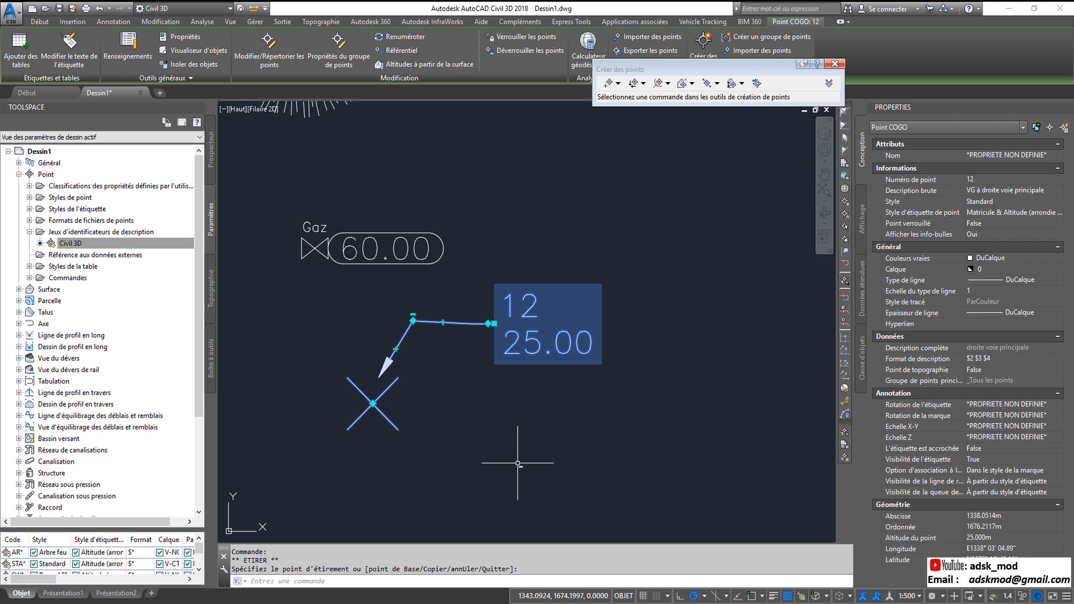
key("Escape")
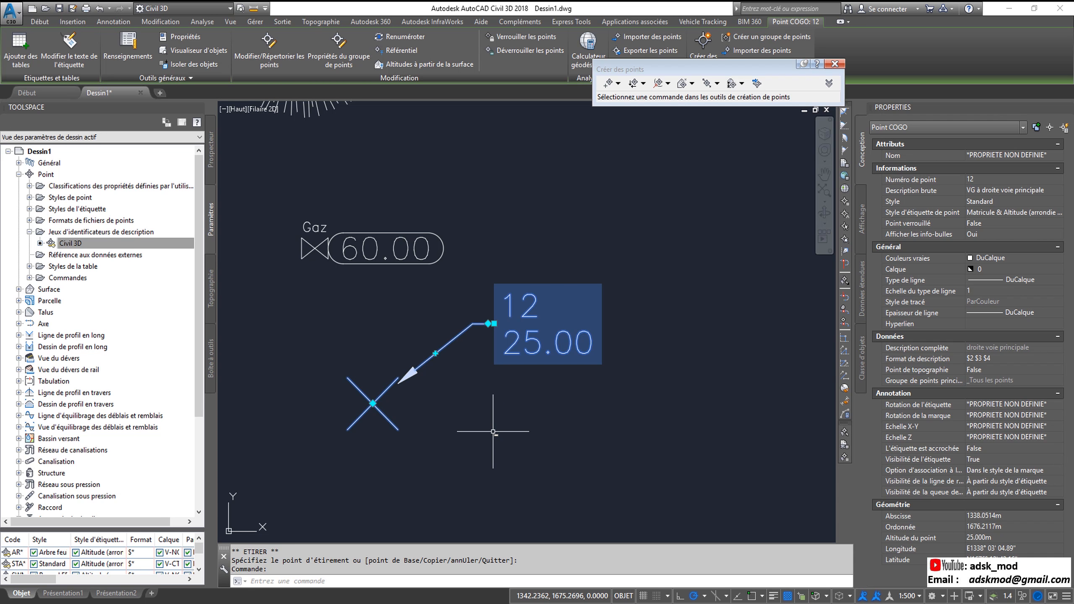
- Move point 12's label through several positions, finishing well above and to the right of the marker, and clear the selection
left_click(494, 324)
left_click(531, 296)
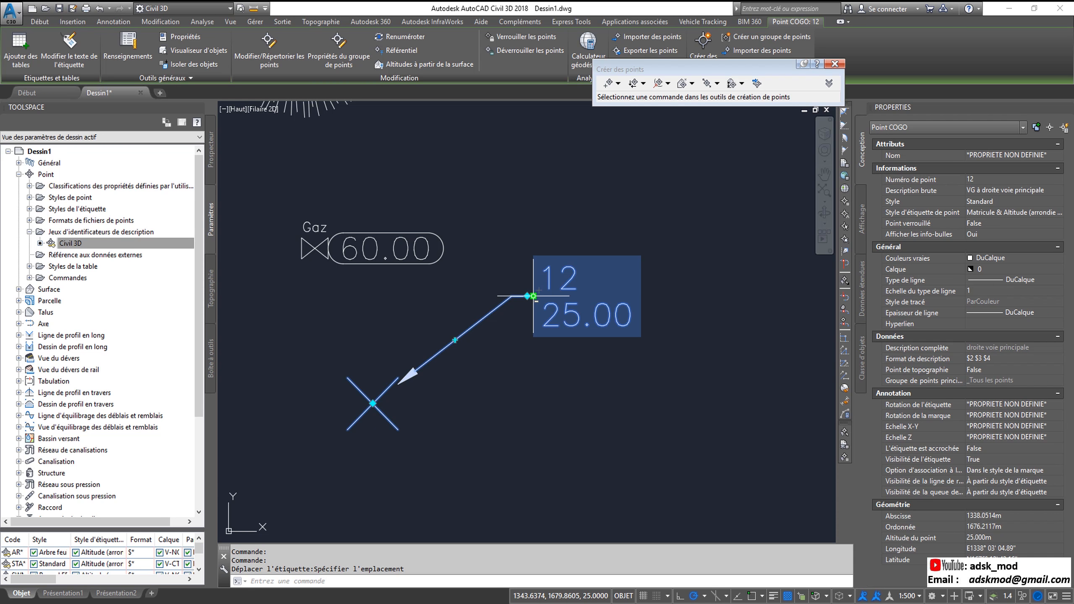
left_click(534, 296)
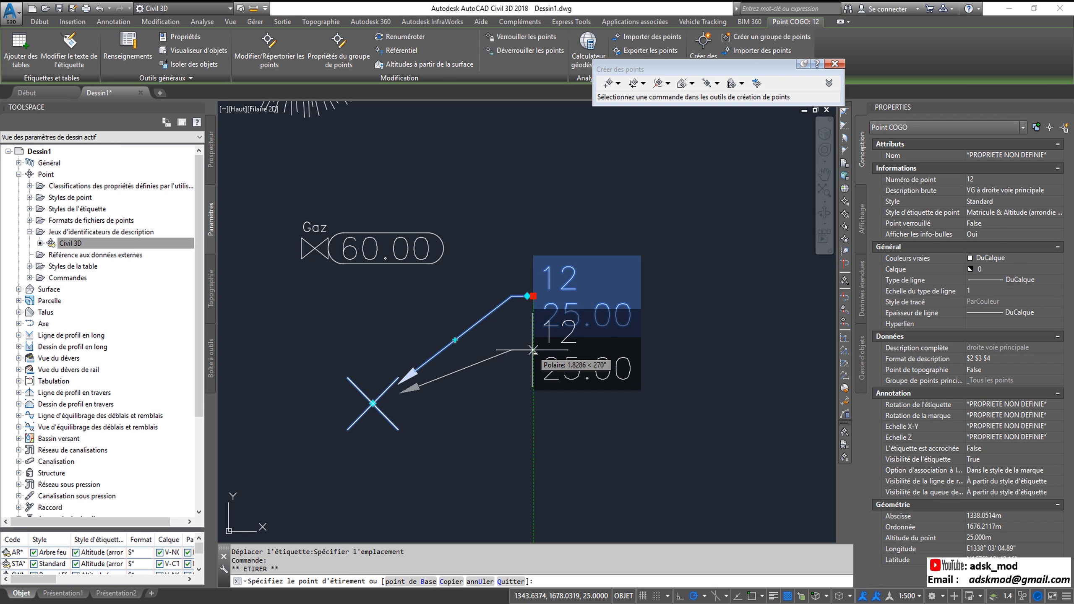
middle_click_drag(427, 507, 572, 410)
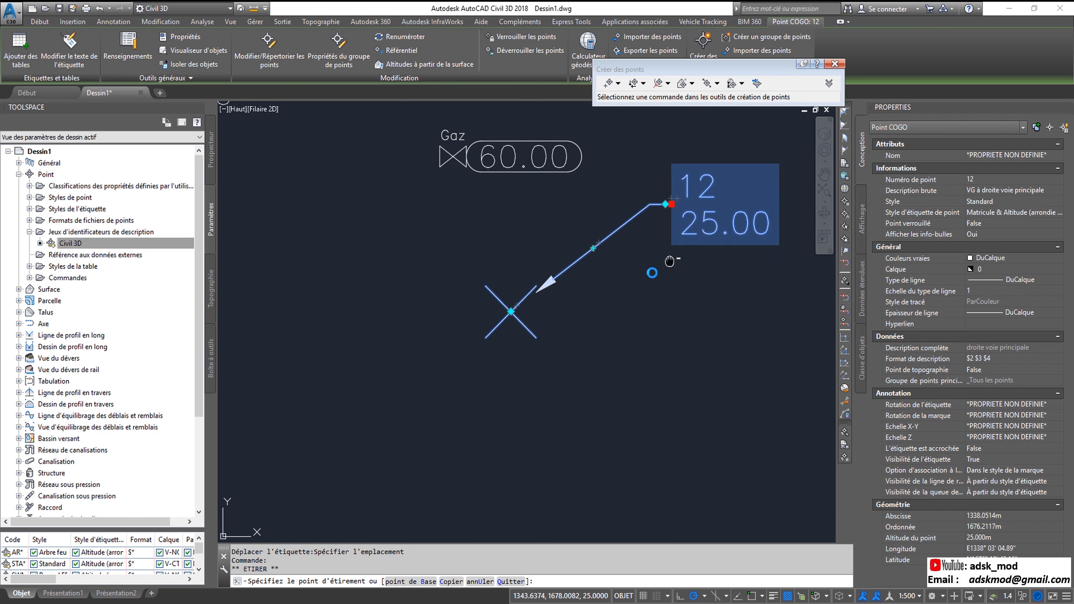
middle_click_drag(677, 252, 436, 337)
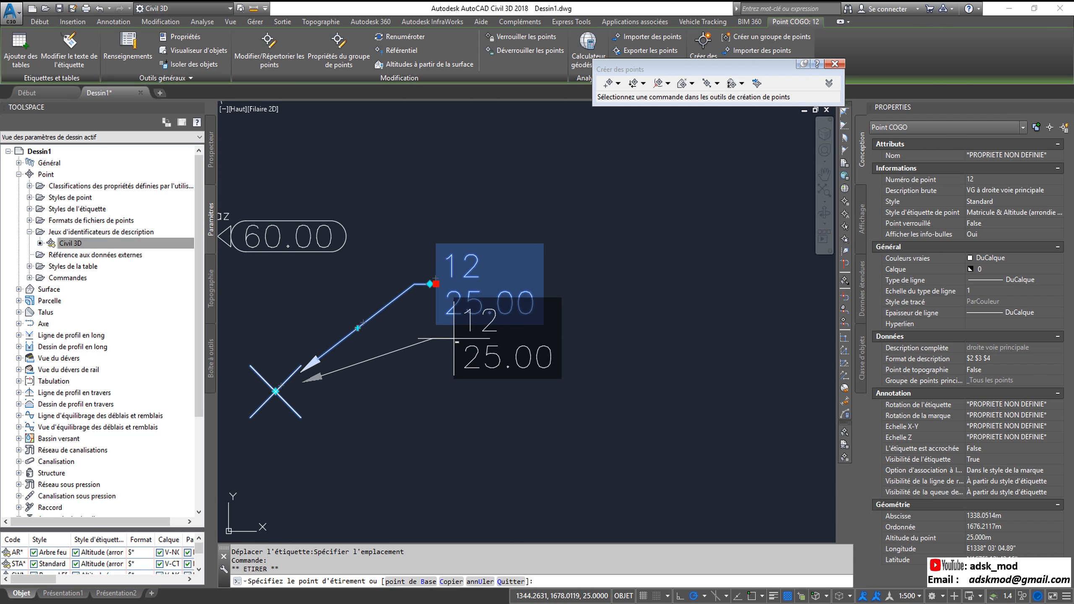
left_click(467, 393)
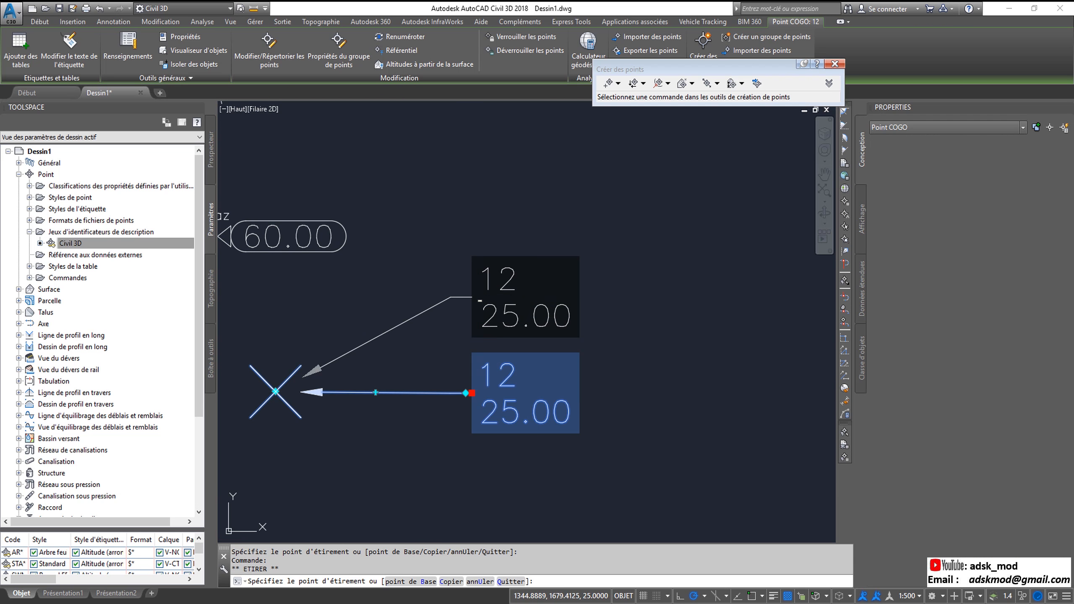
left_click(469, 202)
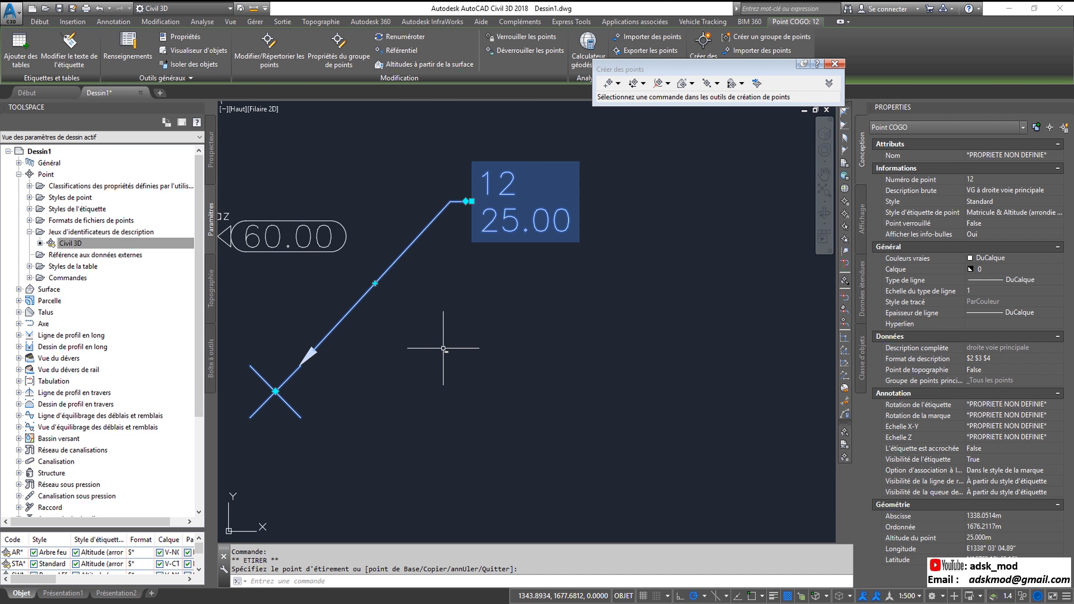
middle_click_drag(443, 348, 542, 344)
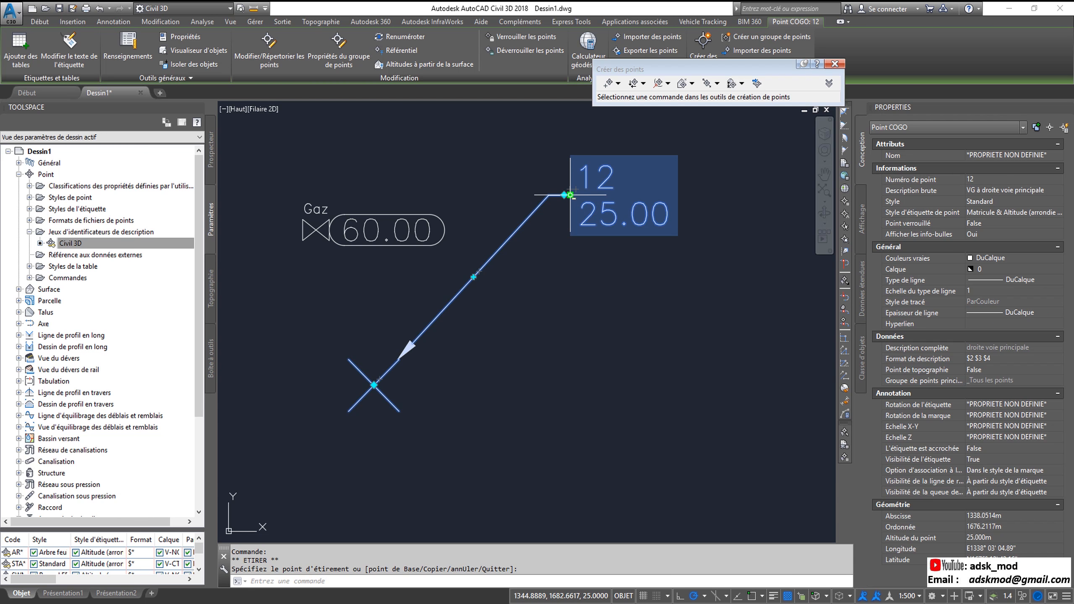
key("Escape")
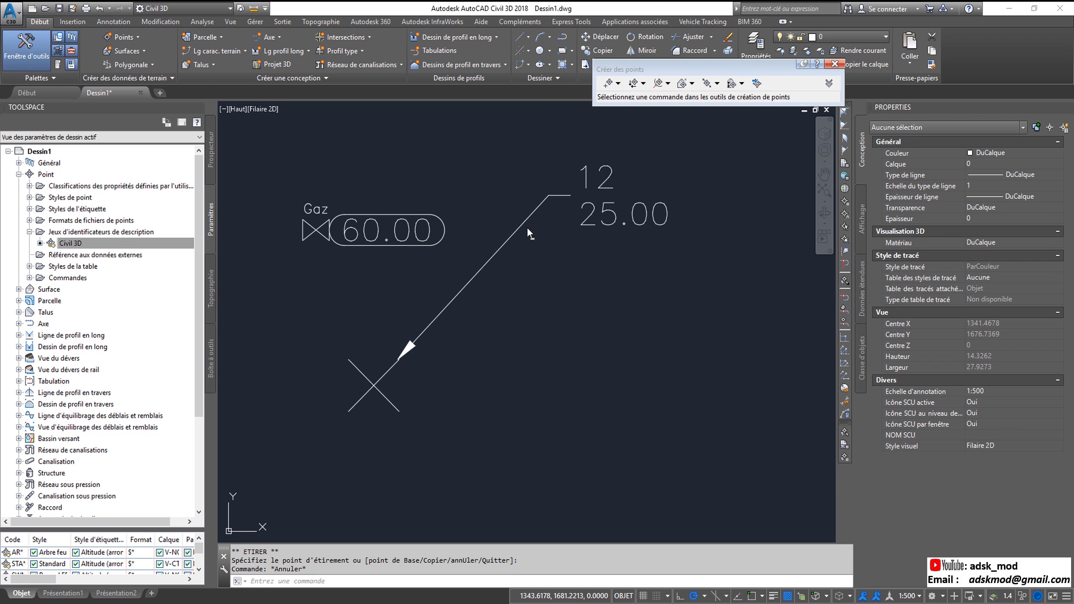
- Reset point 12's label to its original placement beside the marker
left_click(524, 222)
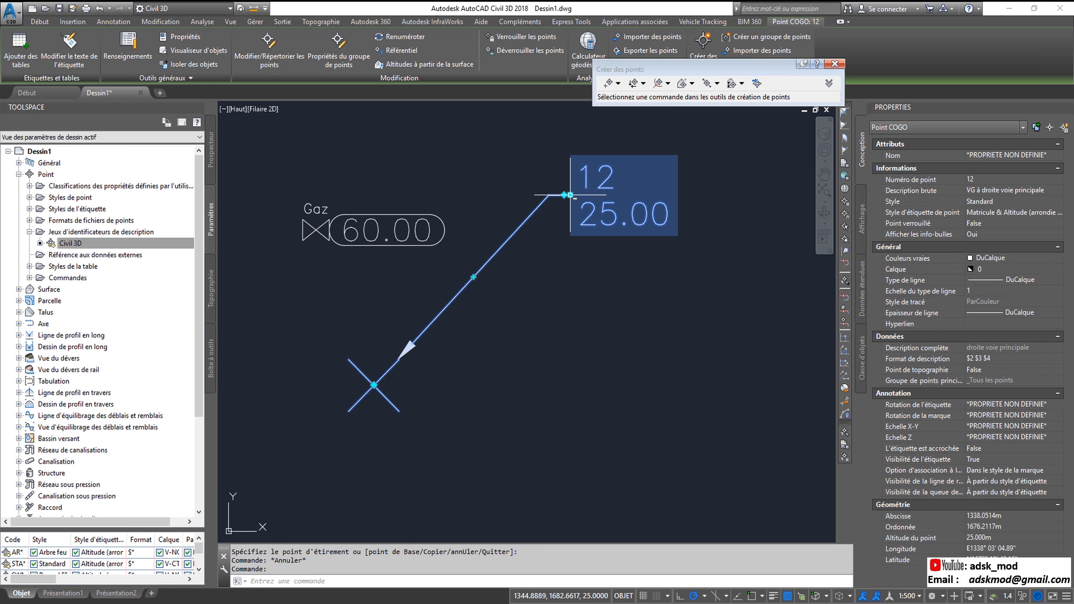
mouse_move(570, 195)
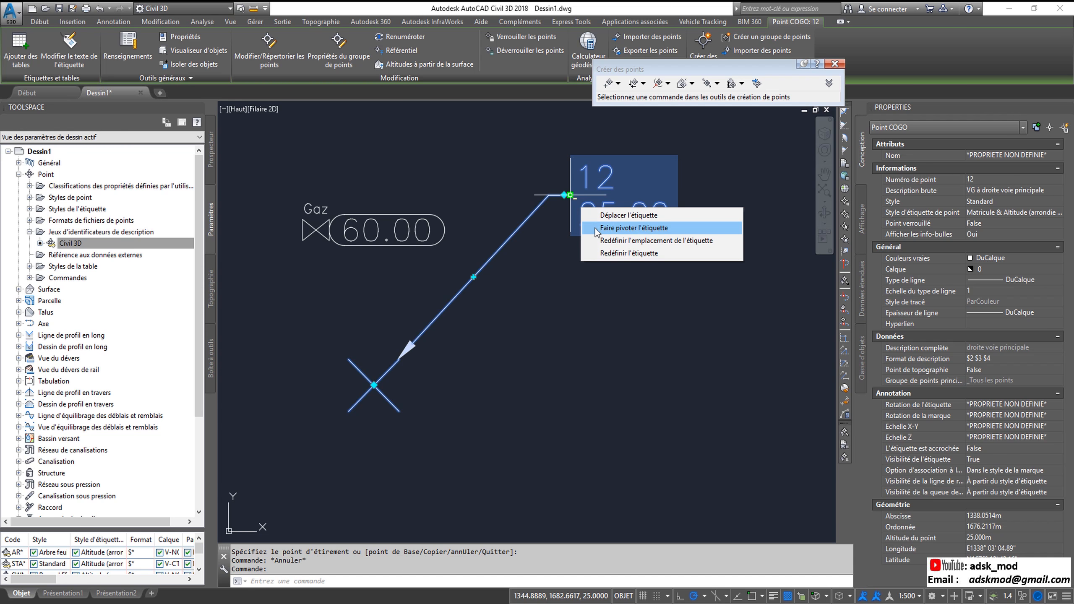
left_click(602, 254)
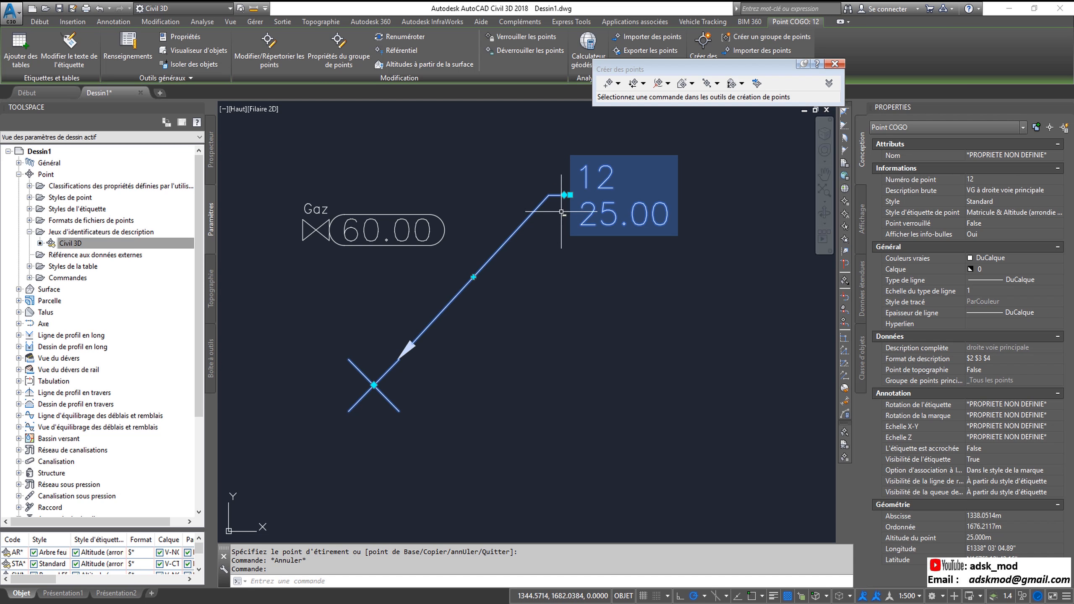
left_click(609, 256)
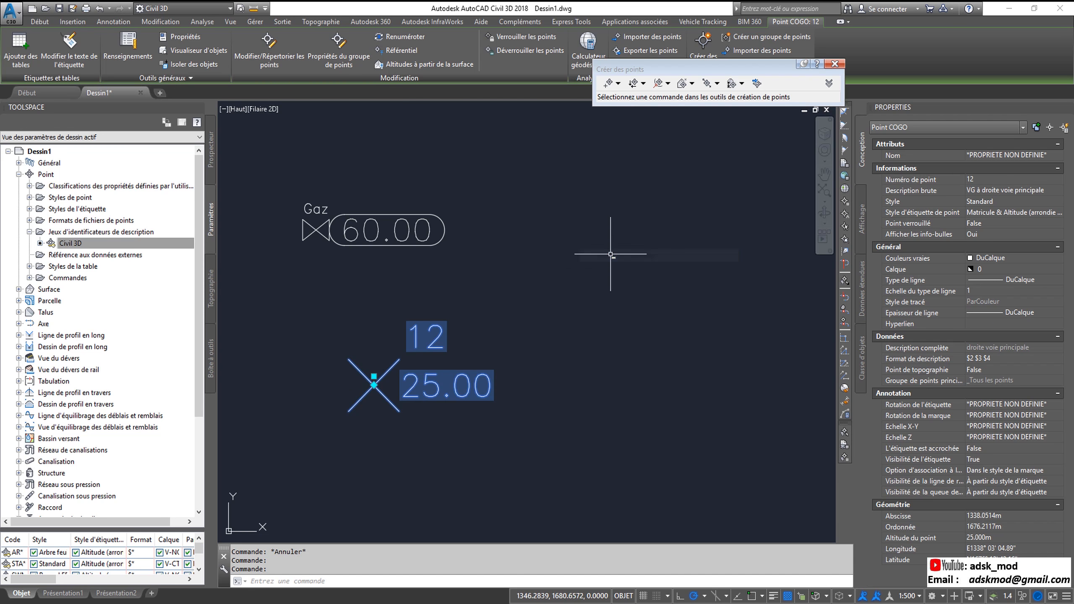
- Rotate point 12's label about its marker by about 150.71 g
scroll(355, 414, "up", 3)
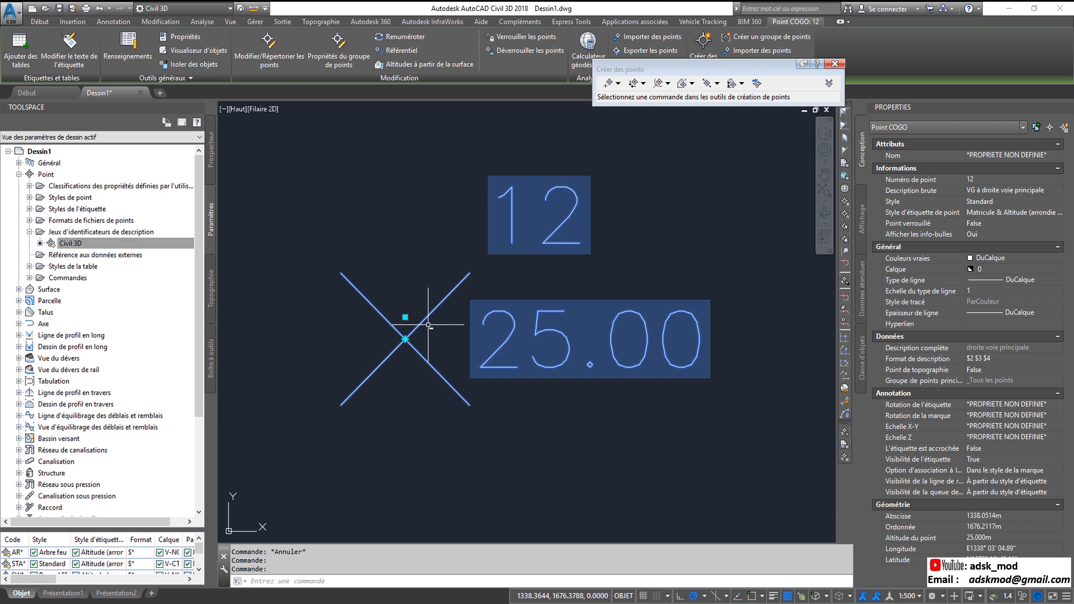
mouse_move(406, 317)
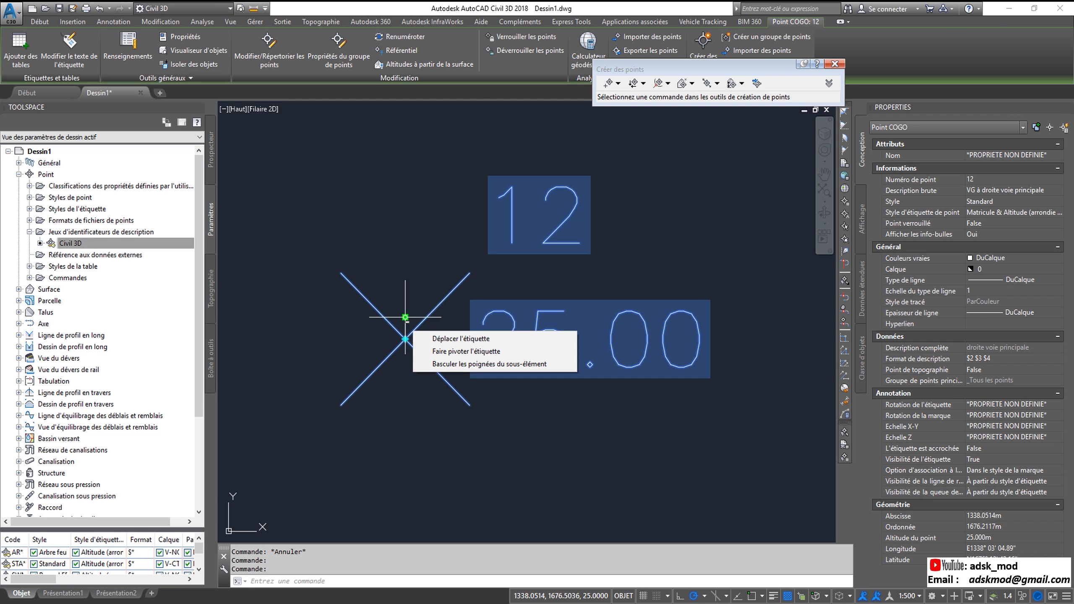
left_click(427, 351)
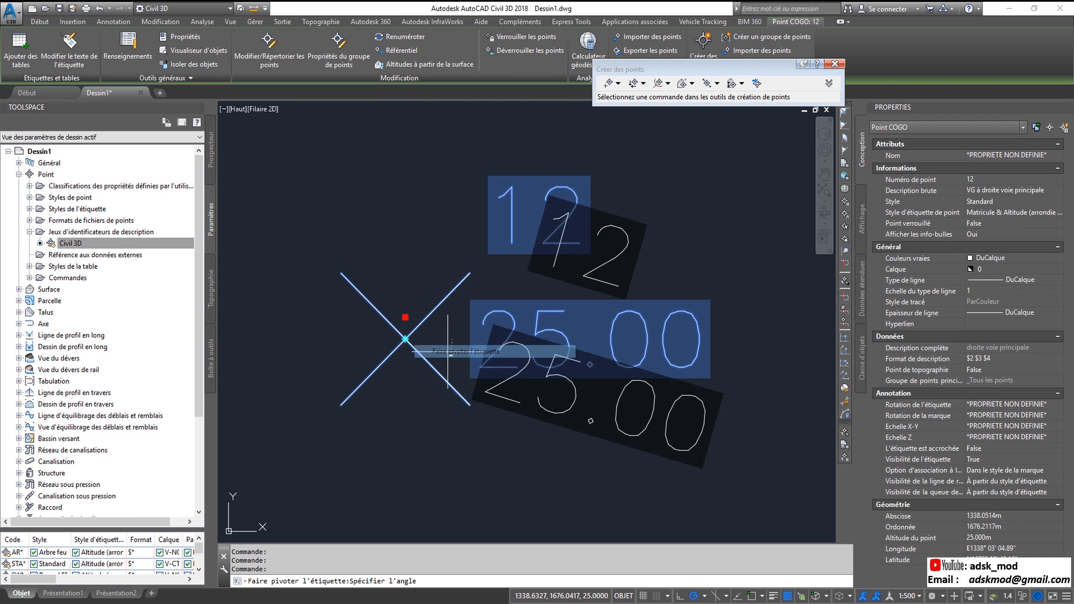
middle_click_drag(361, 261, 501, 284)
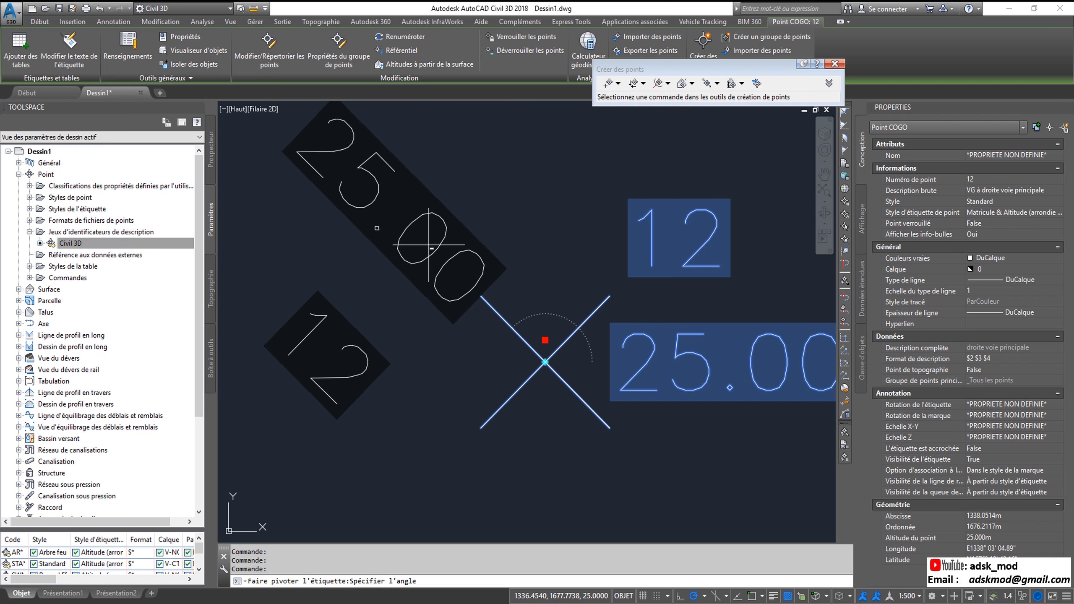
left_click(429, 245)
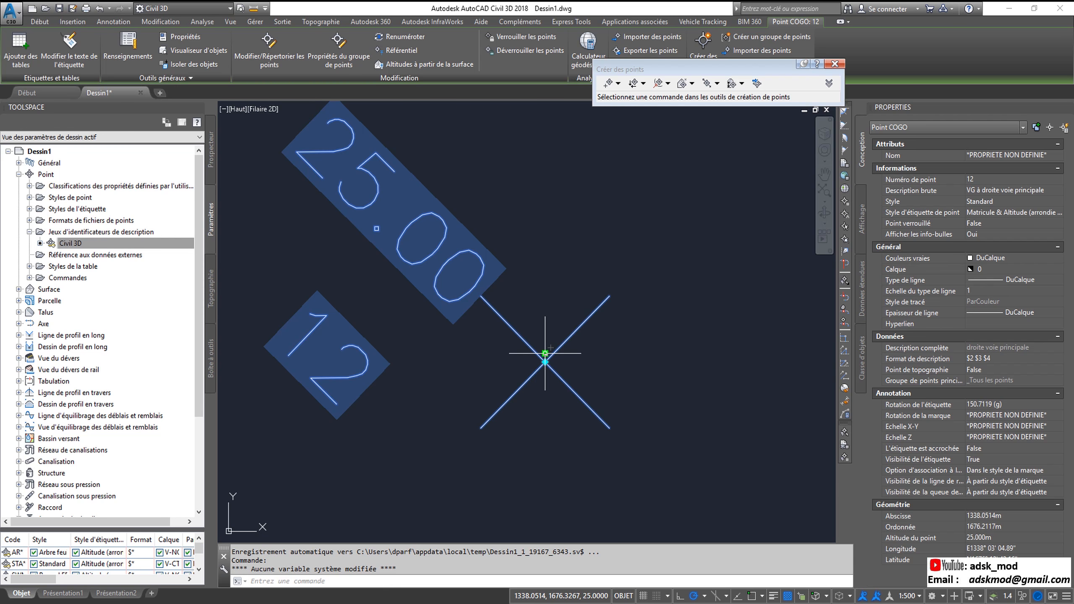
- Reselect point 12 and reset its label rotation
key("Escape")
left_click(551, 355)
mouse_move(545, 354)
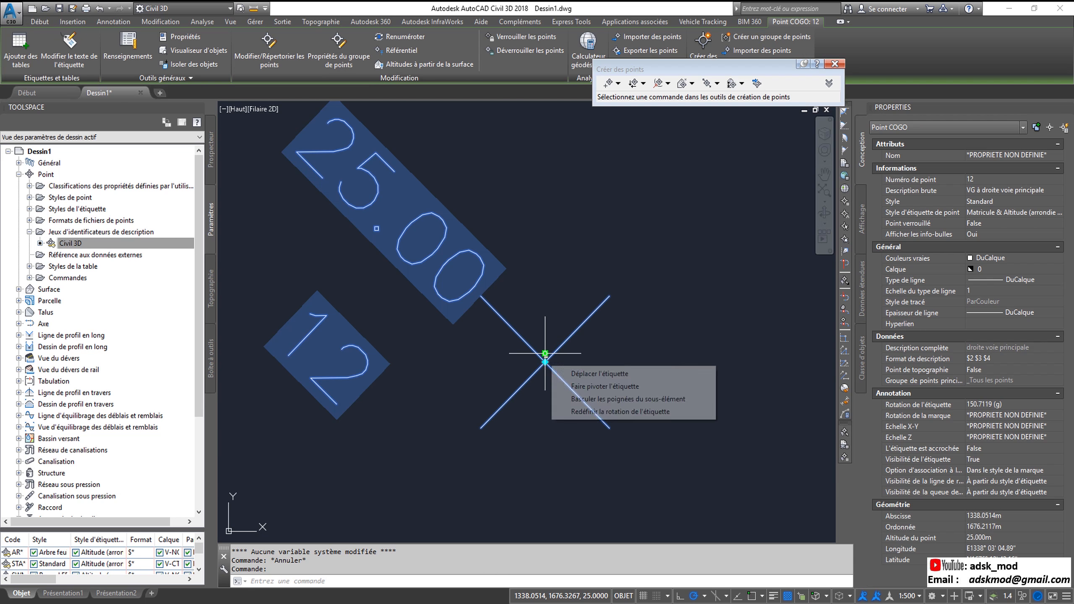
left_click(598, 412)
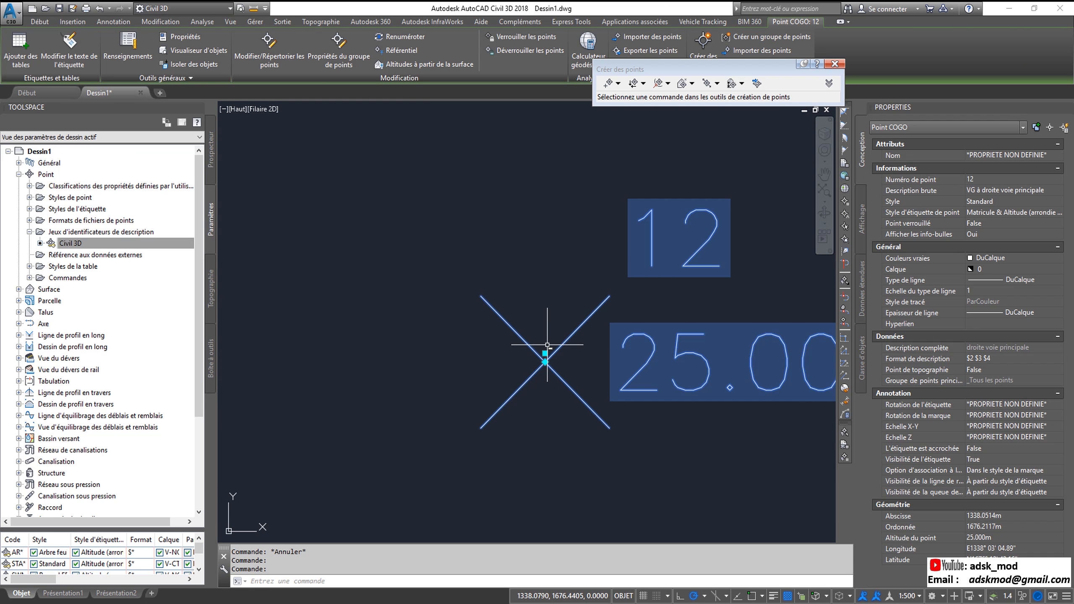
- Turn on the label's sub-element grips and move the point number separately, ending above and to the right of the elevation text
mouse_move(545, 354)
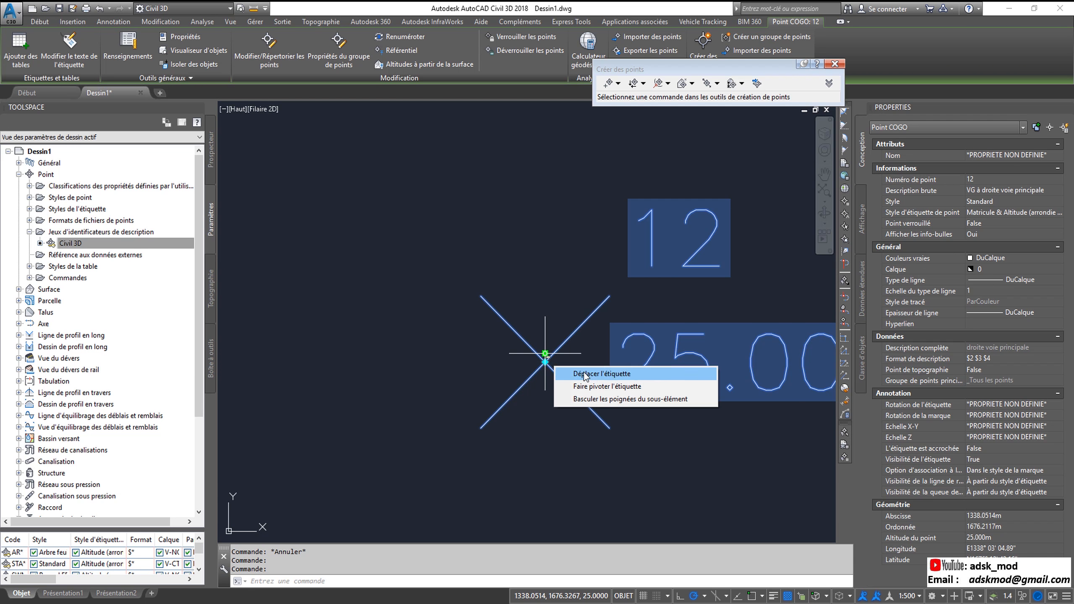
left_click(601, 399)
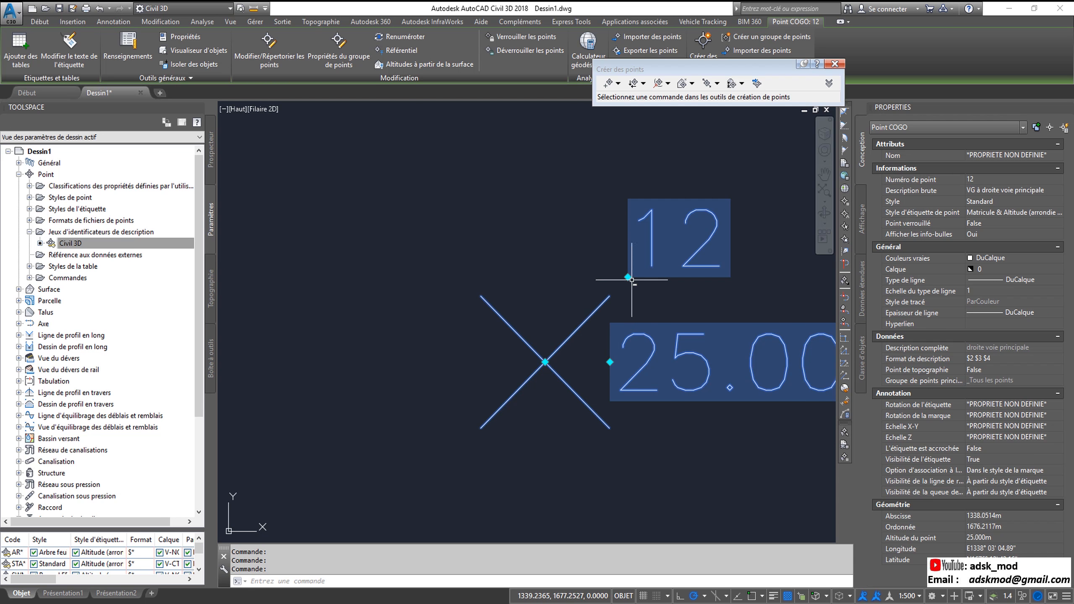
mouse_move(628, 277)
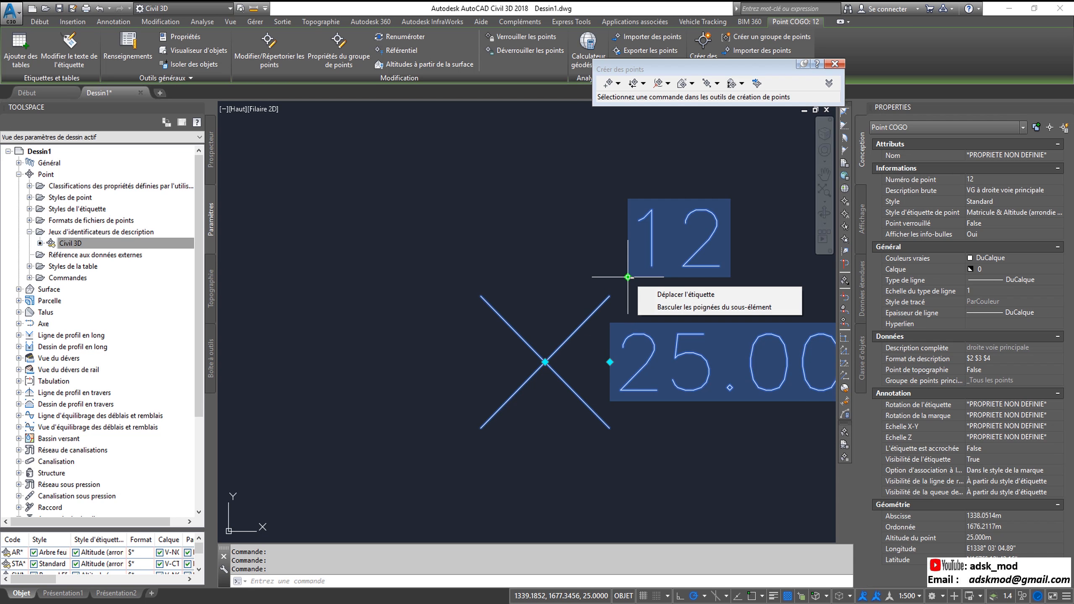
left_click(628, 277)
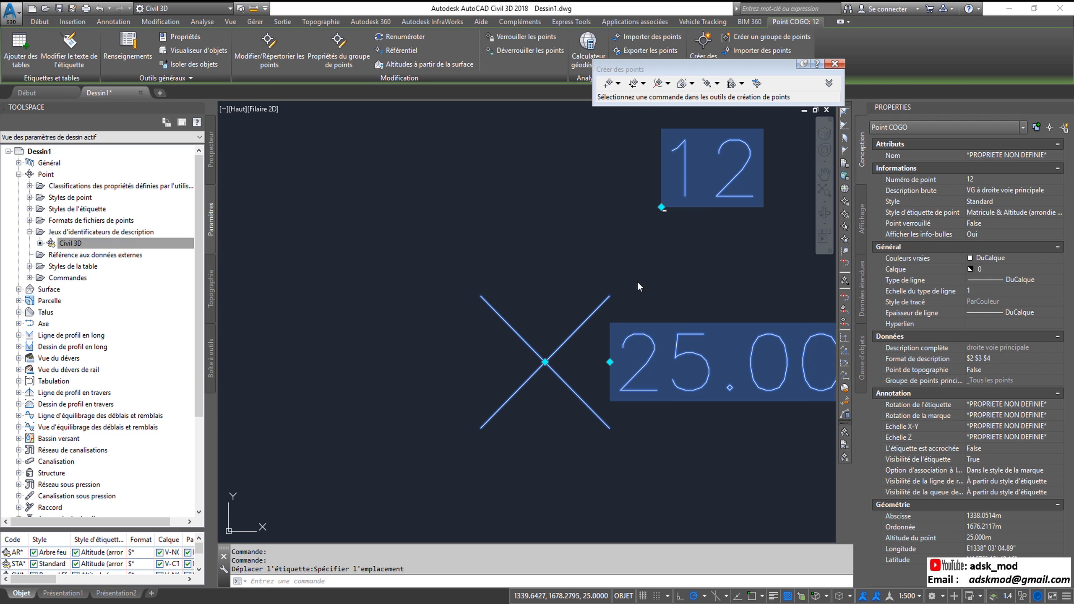
left_click(662, 207)
left_click(476, 305)
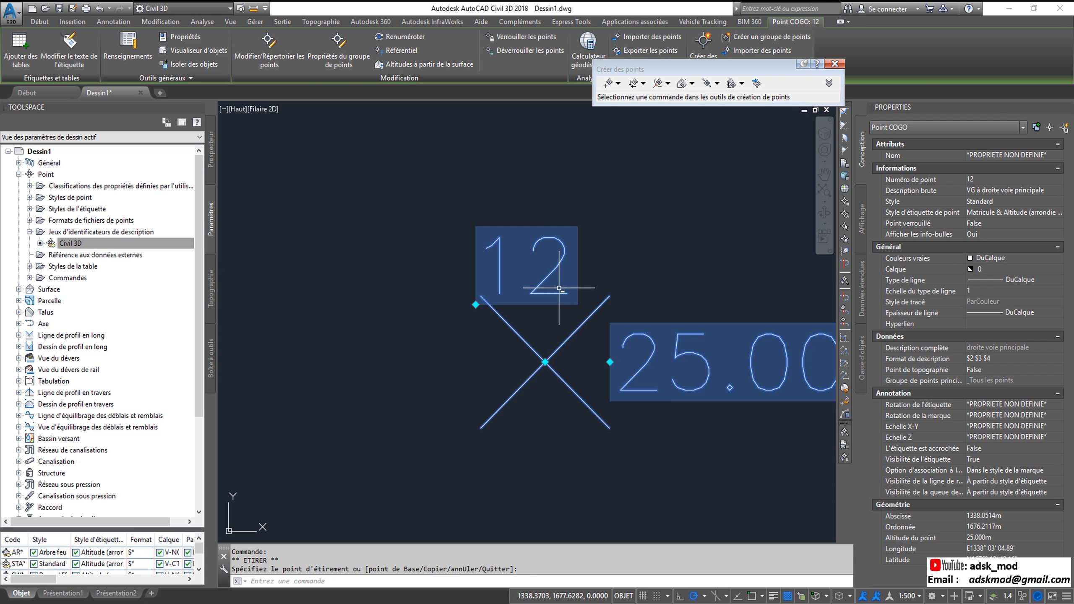
left_click(476, 304)
left_click(740, 200)
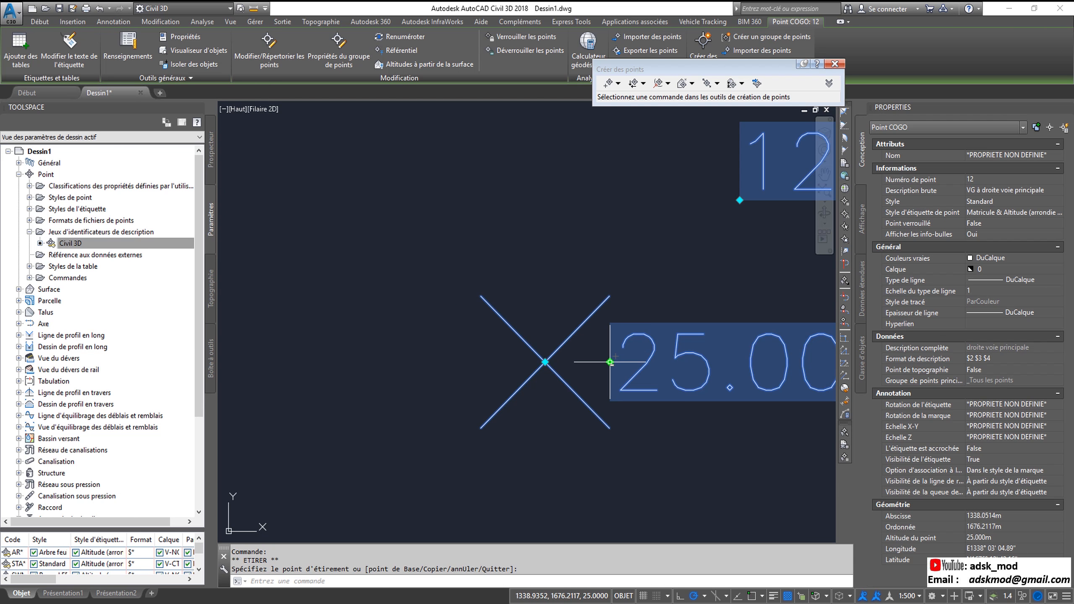
- Reselect point 12 and reset its label so the point number returns to its style-defined position
key("Escape")
left_click(622, 347)
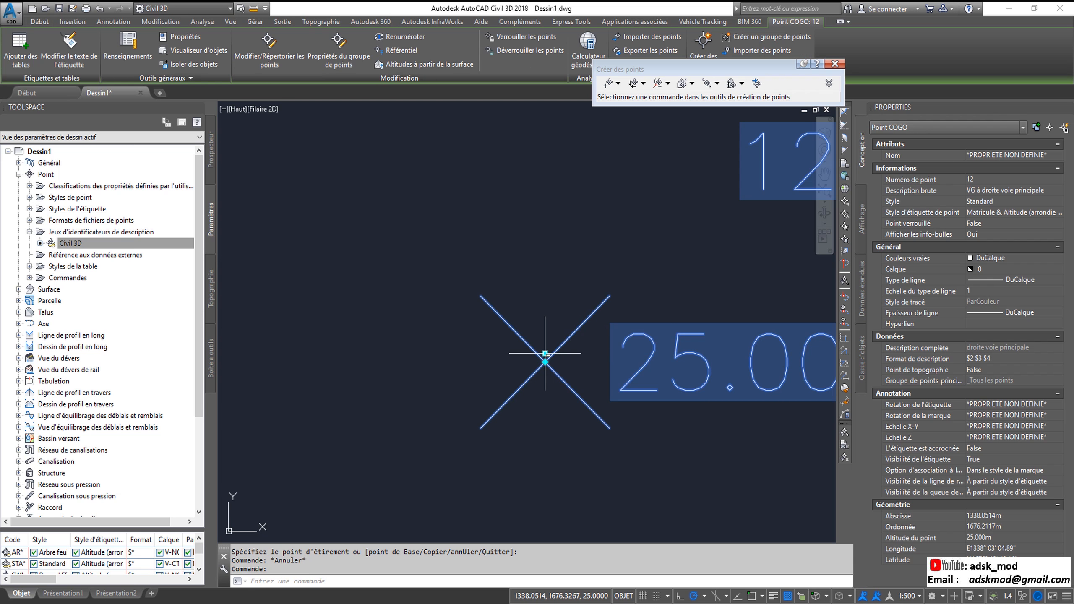
mouse_move(545, 353)
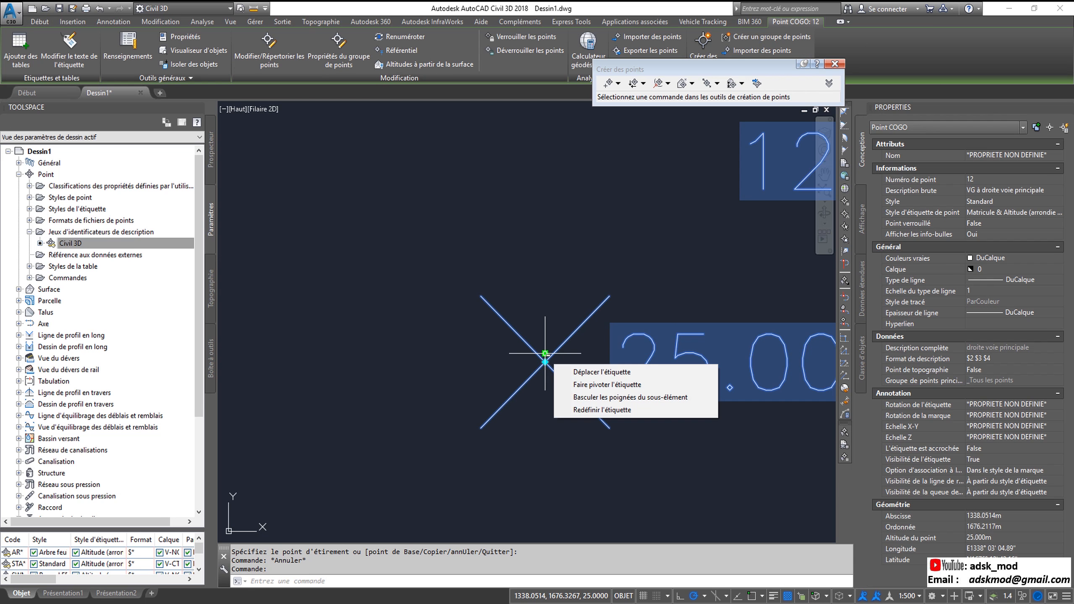
left_click(607, 410)
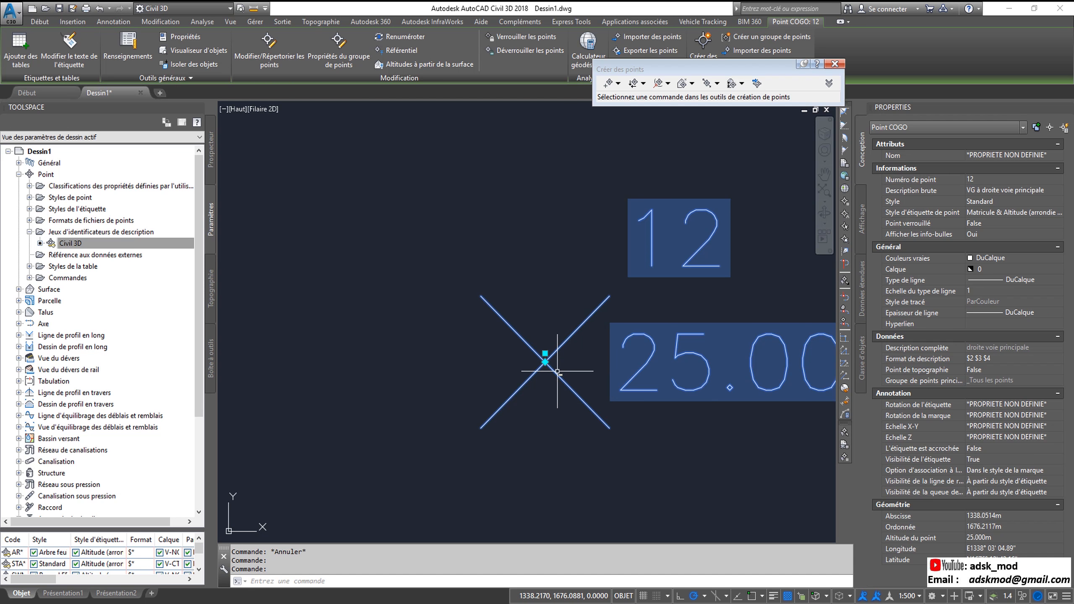
- Move point 12 itself, together with its label, up and to the left
mouse_move(545, 361)
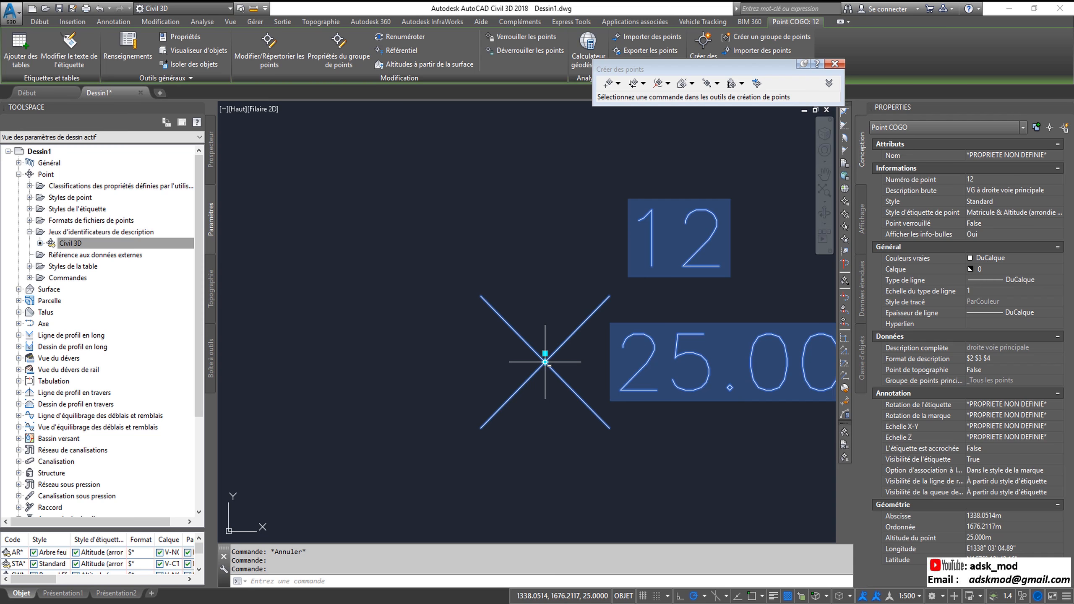
left_click(597, 383)
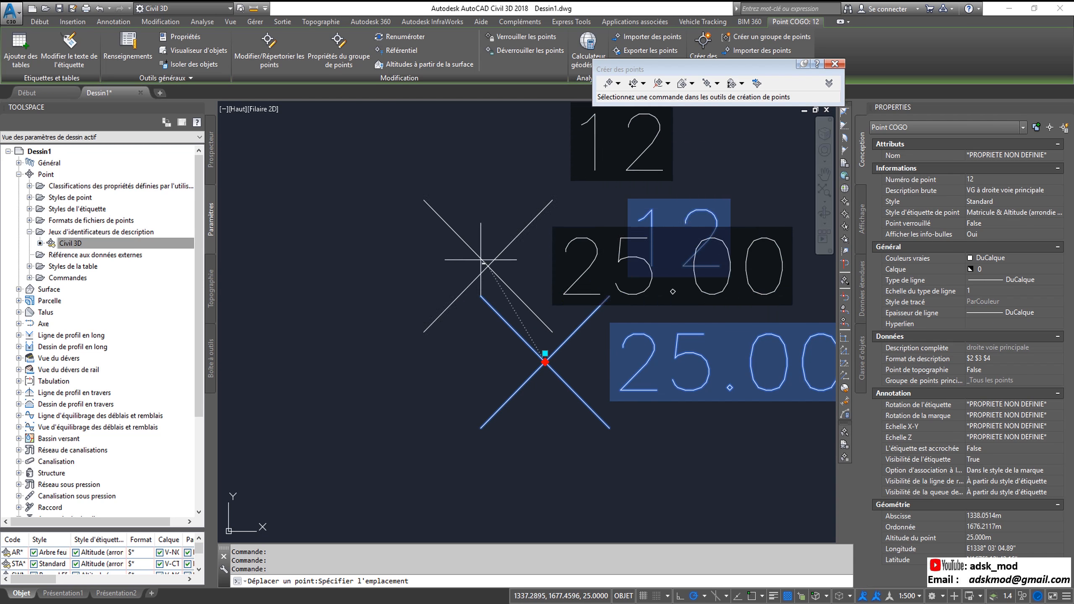
- Try moving COGO point 12 to a spot up and to the left of its marker, and undo the move
left_click(315, 203)
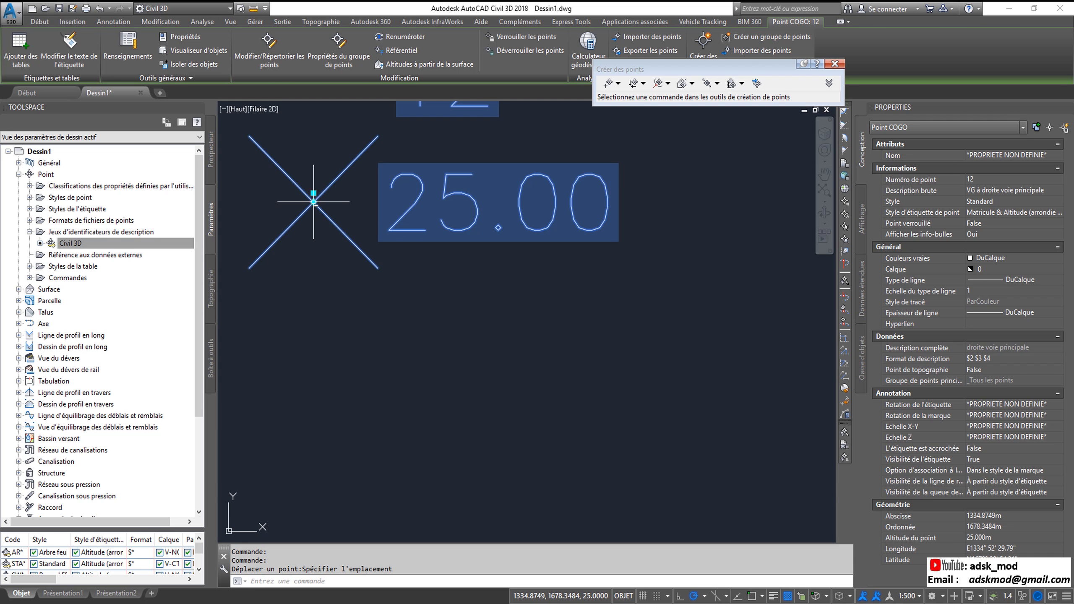
key("Escape")
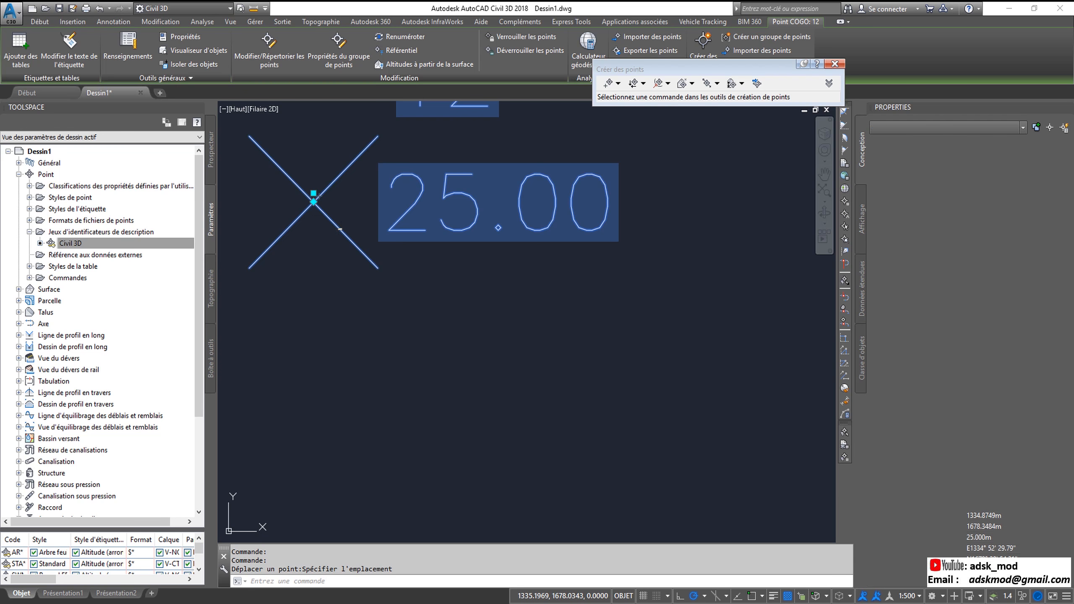
left_click(337, 224)
mouse_move(313, 202)
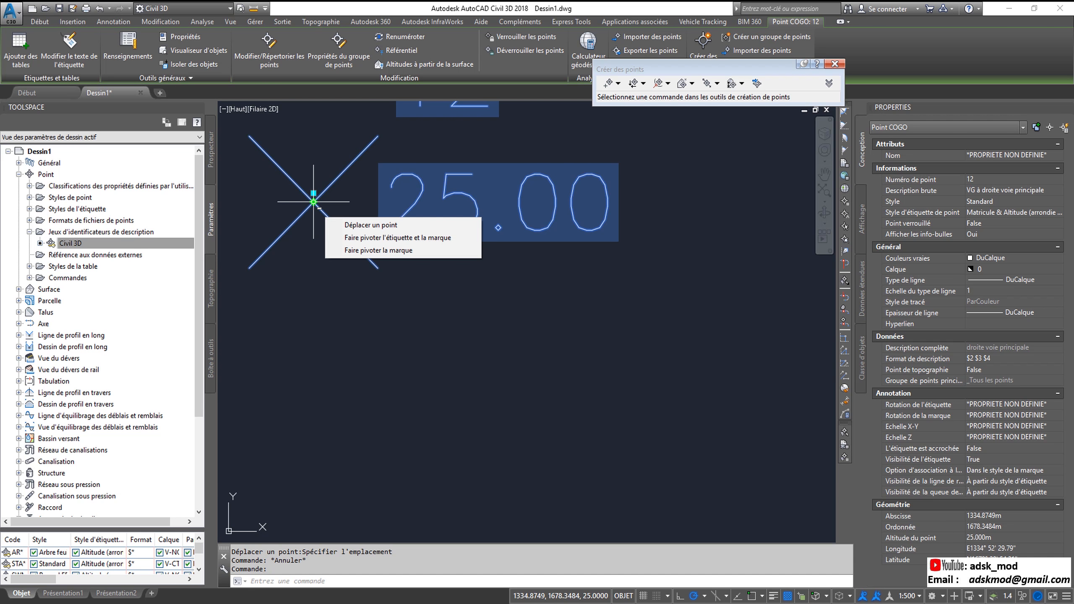
key("Escape")
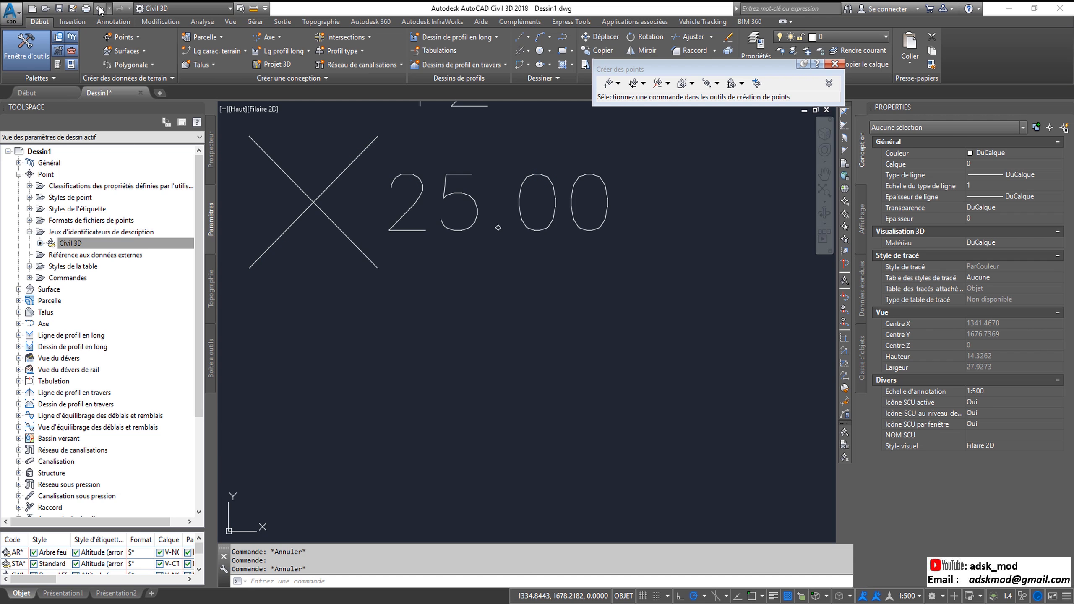
left_click(100, 9)
- Set the point style of COGO point 12 to Candélabre
left_click(549, 365)
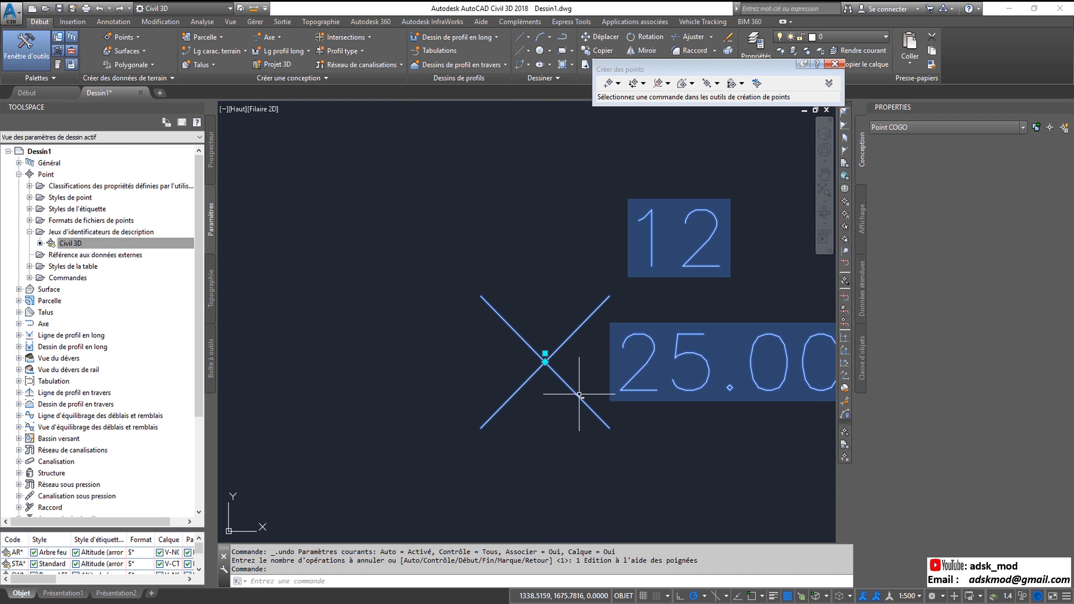
mouse_move(546, 362)
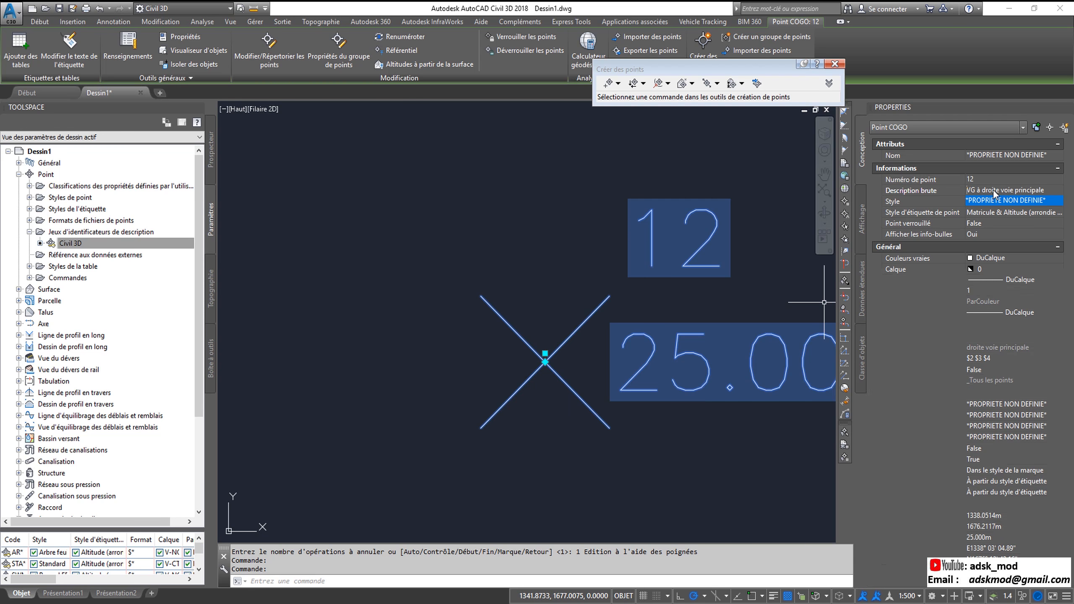
left_click(1016, 211)
left_click(1015, 202)
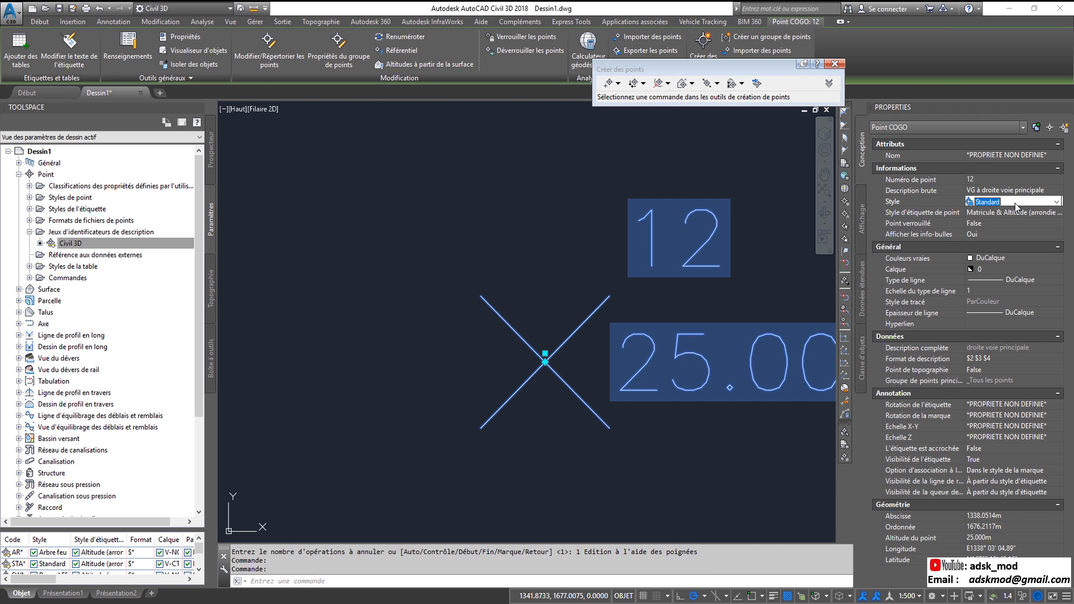
left_click(1016, 203)
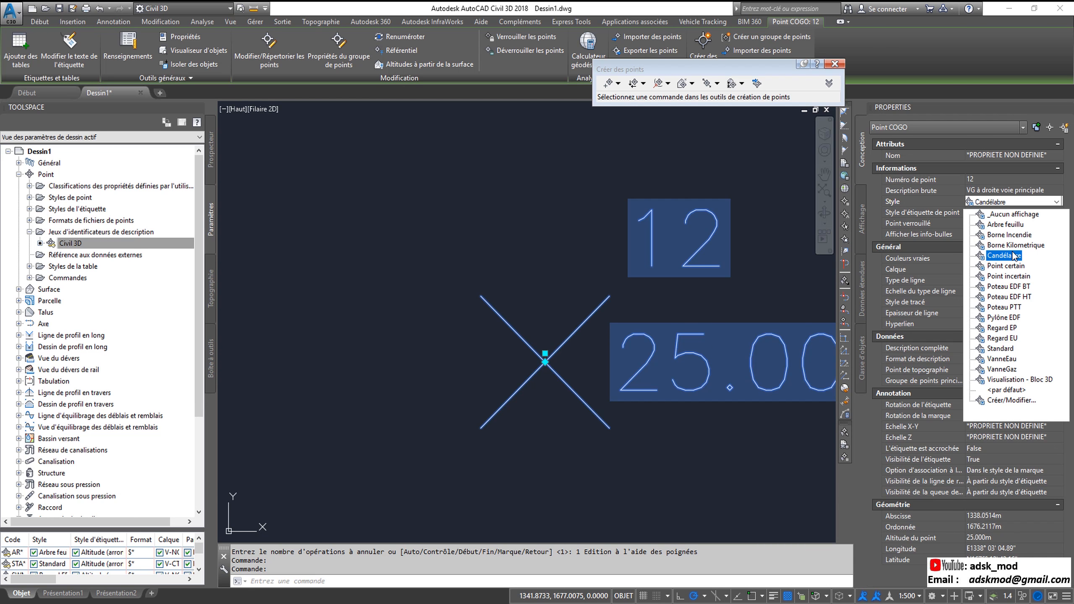
left_click(1005, 256)
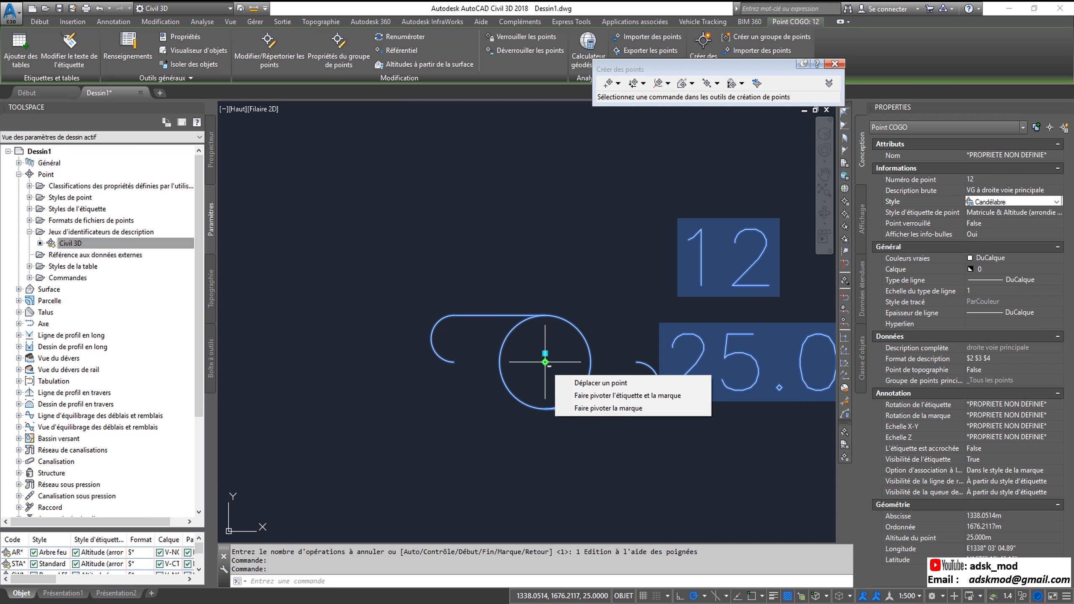
- Rotate only the marker of point 12 to about 262 g, keeping its label horizontal
left_click(613, 397)
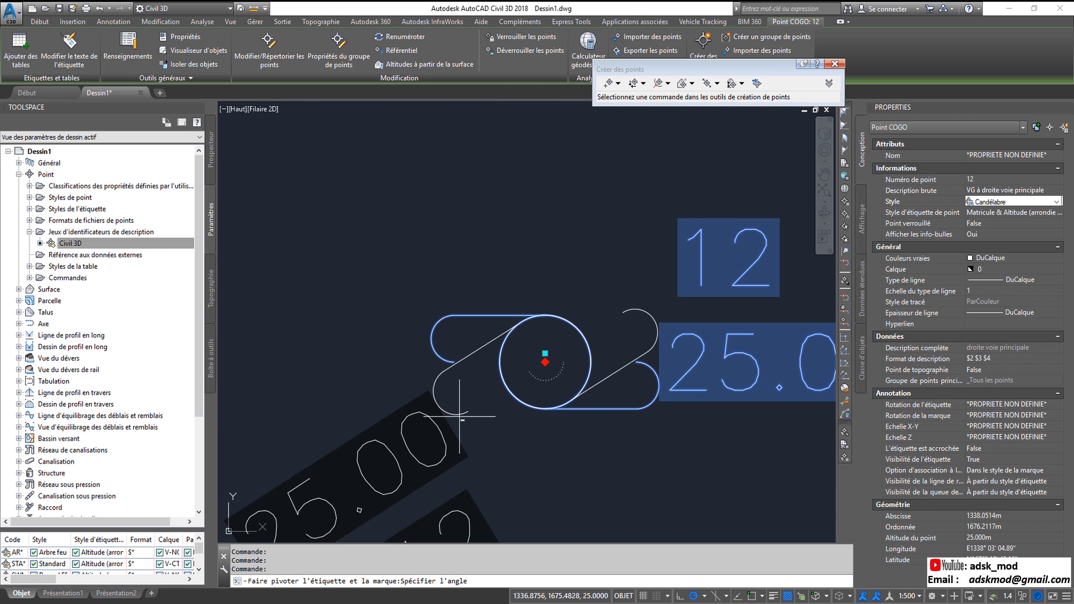
key("Escape")
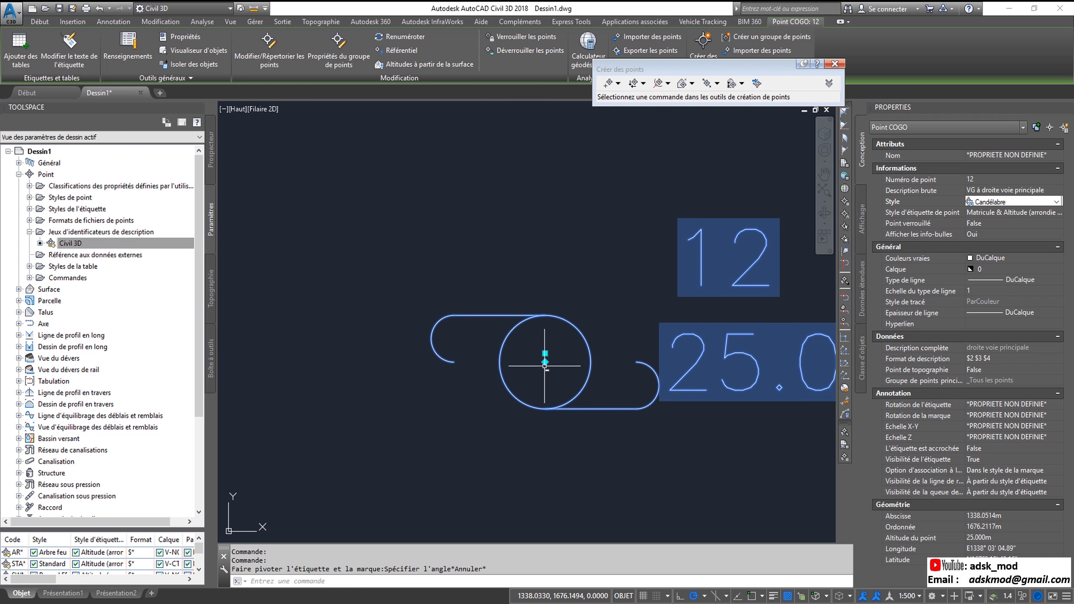
mouse_move(545, 362)
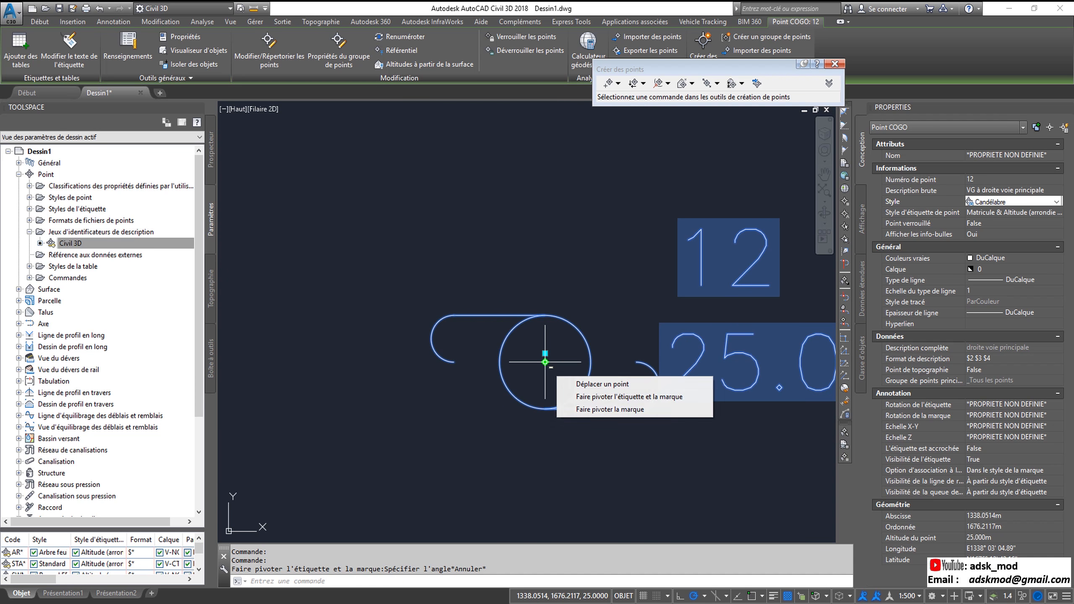
left_click(603, 408)
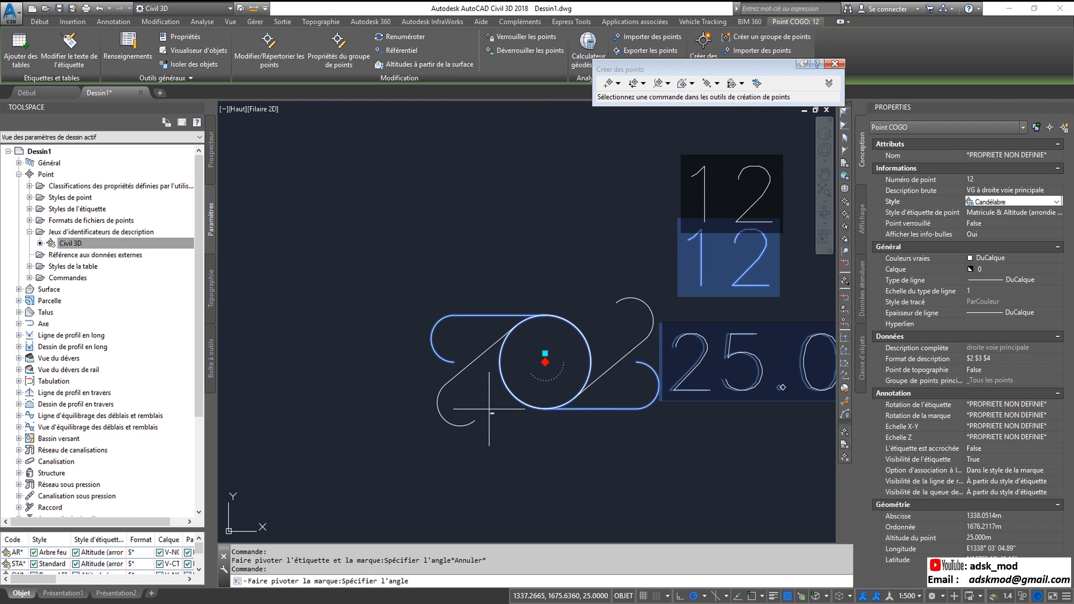
left_click(499, 442)
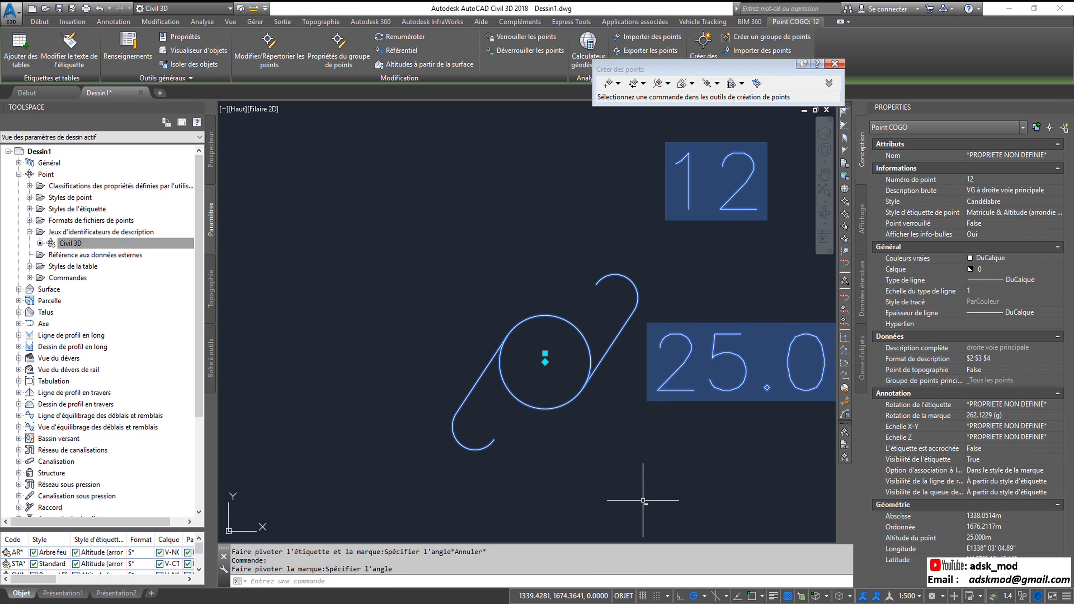
- Examine the rotated marker and label of point 12 up close and among the surrounding points
scroll(636, 503, "down", 4)
mouse_move(652, 497)
middle_mouse_down()
mouse_move(620, 461)
mouse_move(603, 414)
middle_mouse_up()
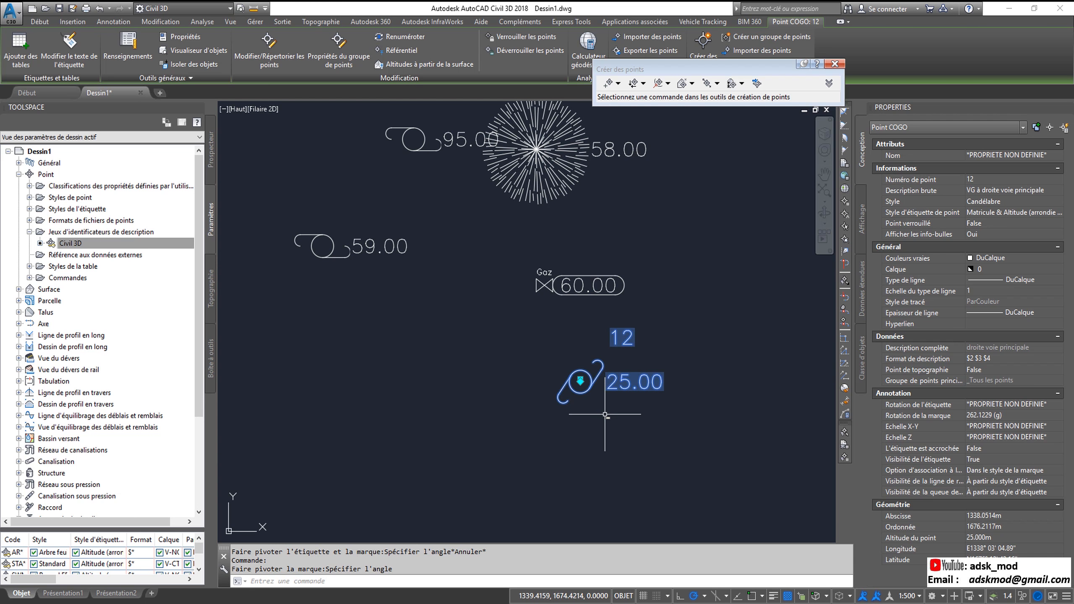
scroll(610, 402, "up", 2)
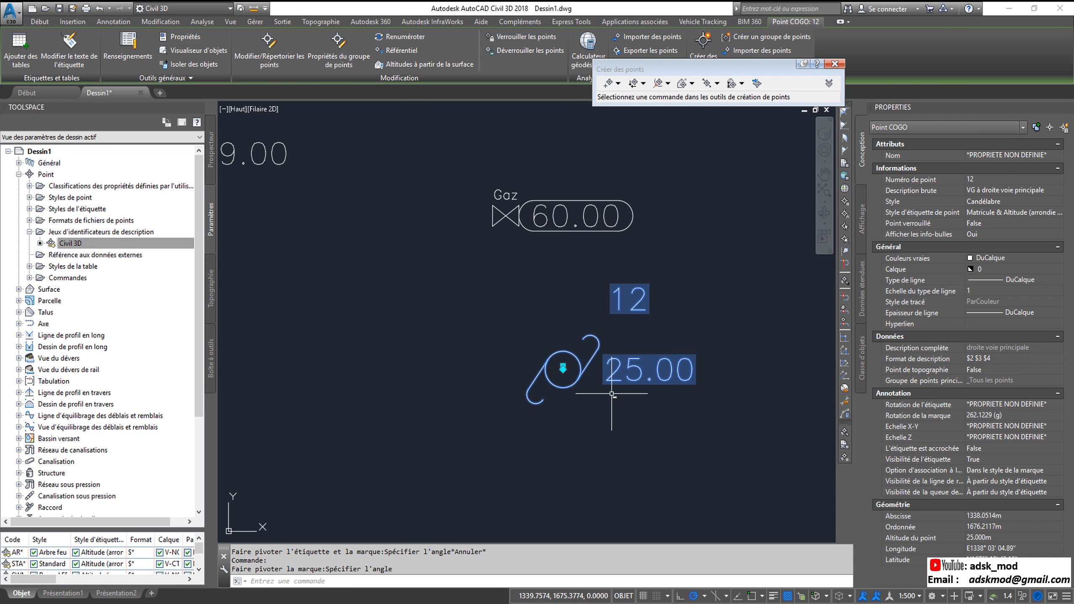
middle_click_drag(639, 387, 592, 422)
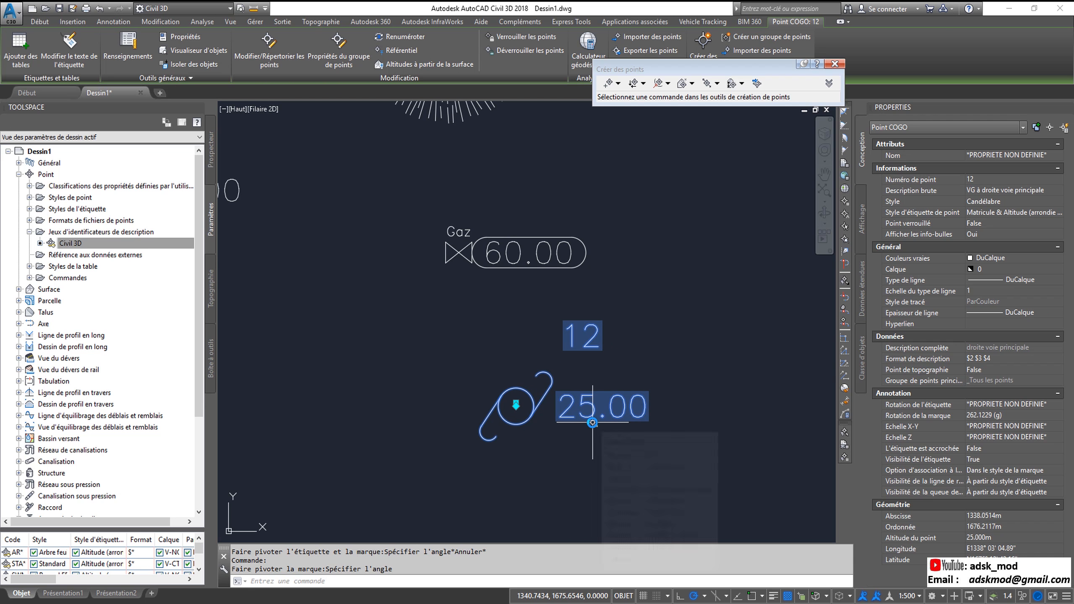
scroll(593, 422, "up", 4)
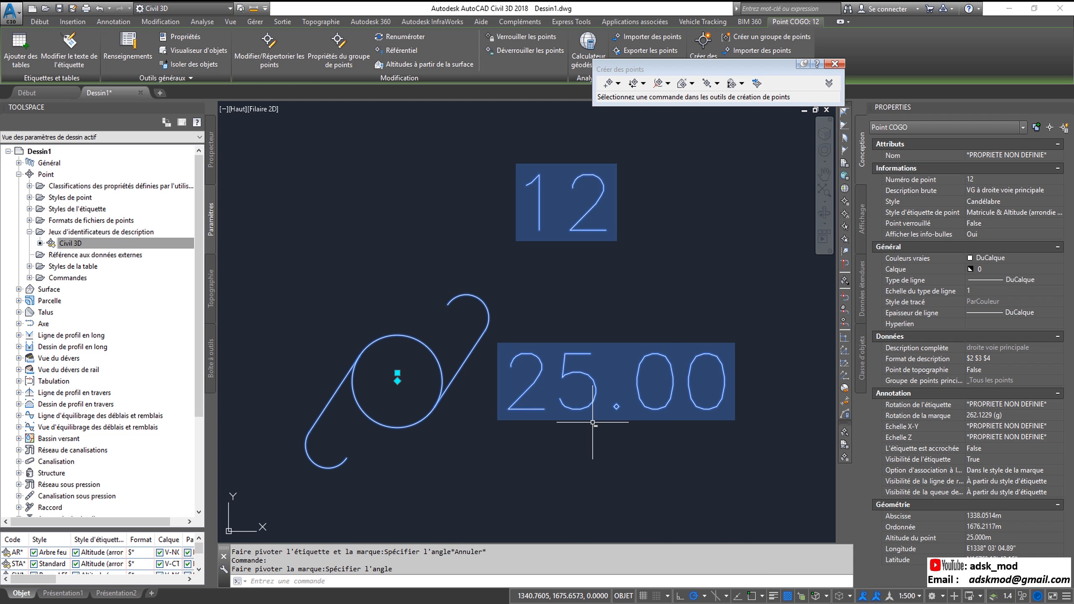
scroll(592, 422, "down", 3)
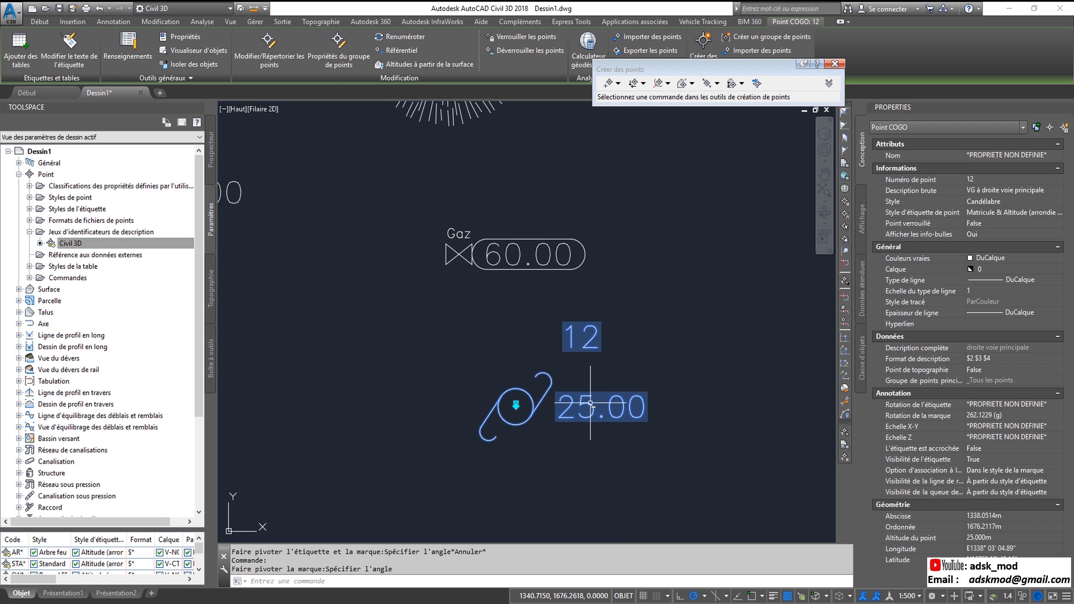
scroll(523, 405, "up", 3)
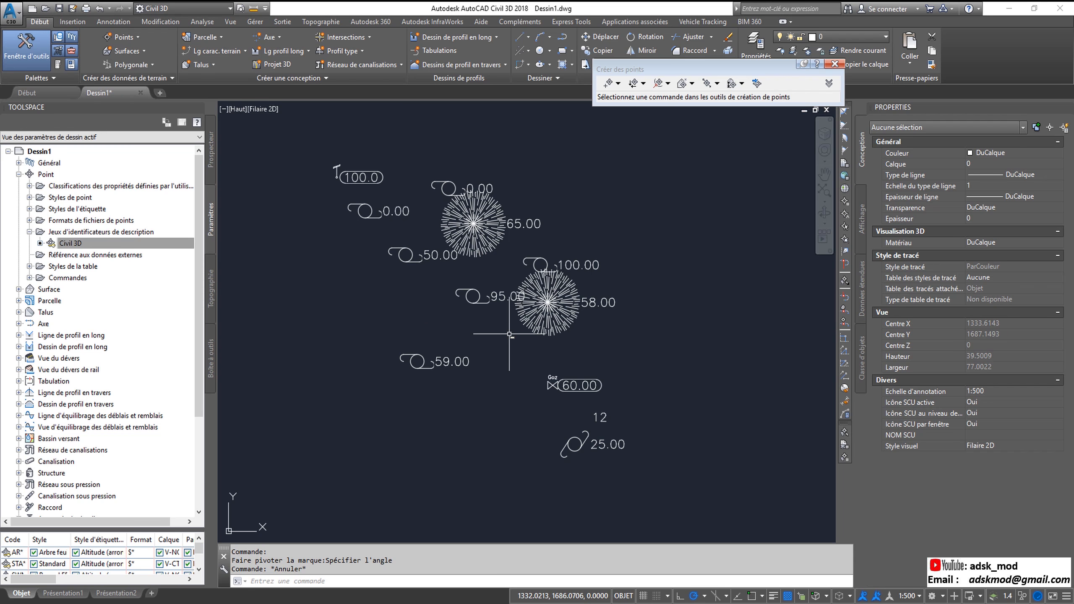
middle_click_drag(572, 348, 506, 312)
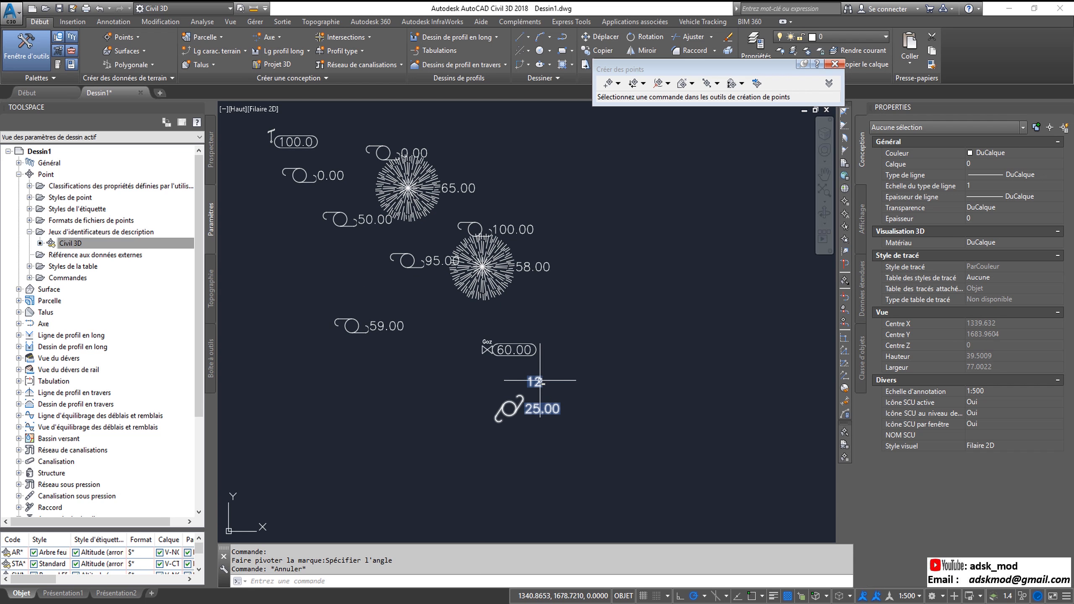
- Inspect the gas valve point's properties and compare its symbol and label with the other points in the drawing
left_click(525, 348)
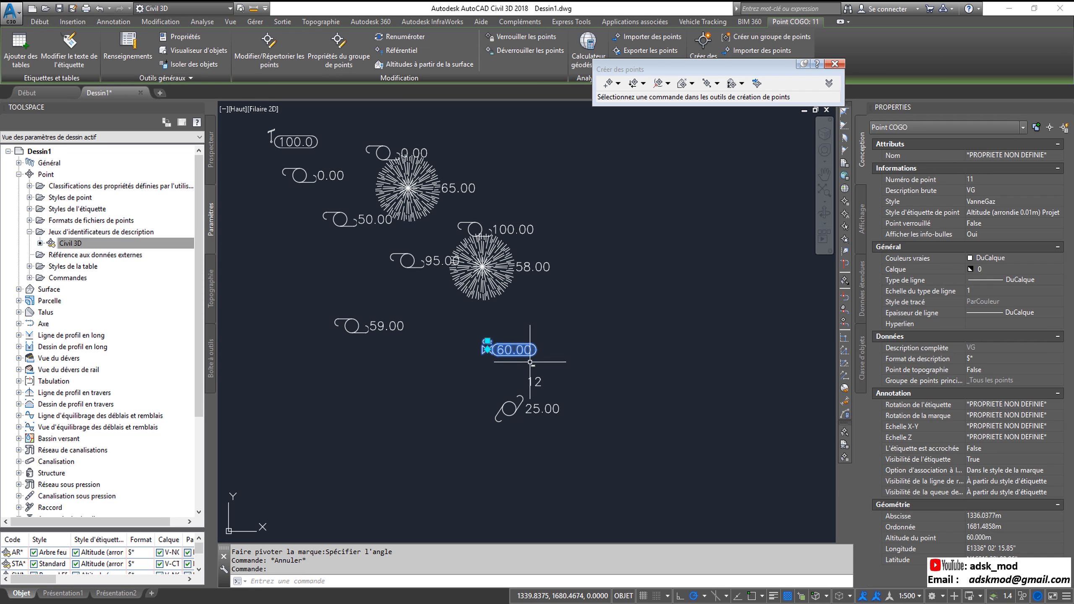
scroll(512, 361, "up", 5)
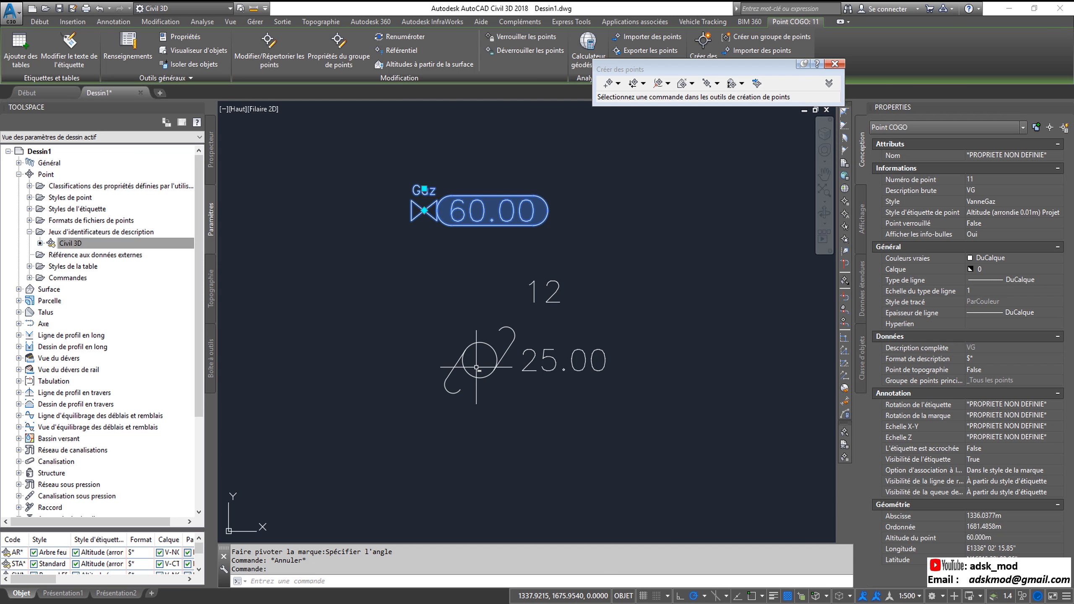
mouse_move(455, 288)
middle_mouse_down()
mouse_move(536, 412)
mouse_move(576, 446)
middle_mouse_up()
middle_click_drag(513, 401, 599, 499)
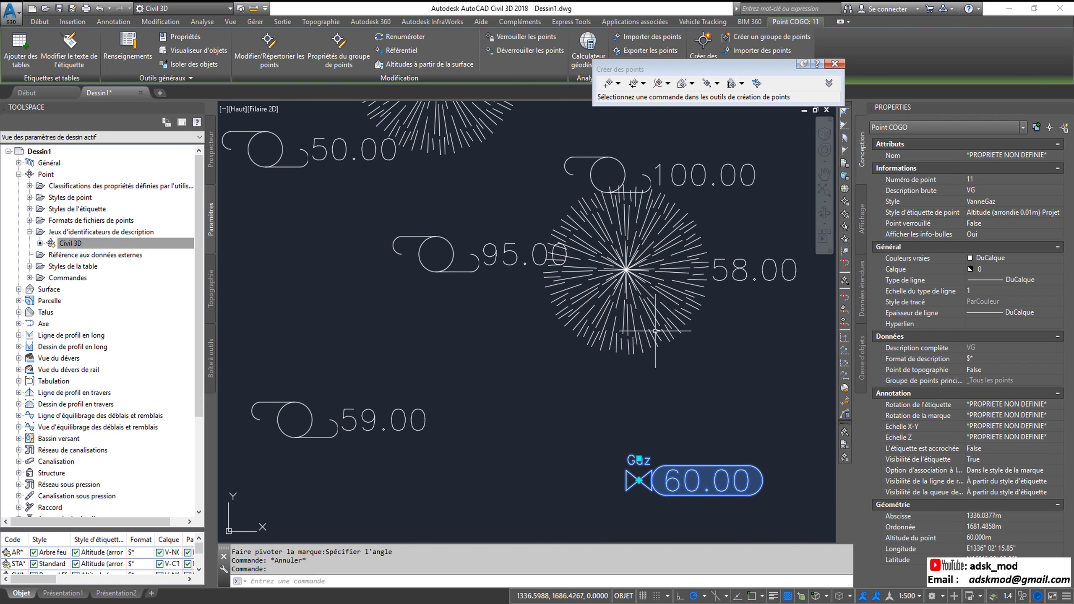
mouse_move(374, 381)
middle_mouse_down()
mouse_move(532, 532)
mouse_move(396, 345)
middle_mouse_up()
scroll(514, 492, "down", 6)
scroll(303, 243, "up", 10)
scroll(303, 241, "down", 5)
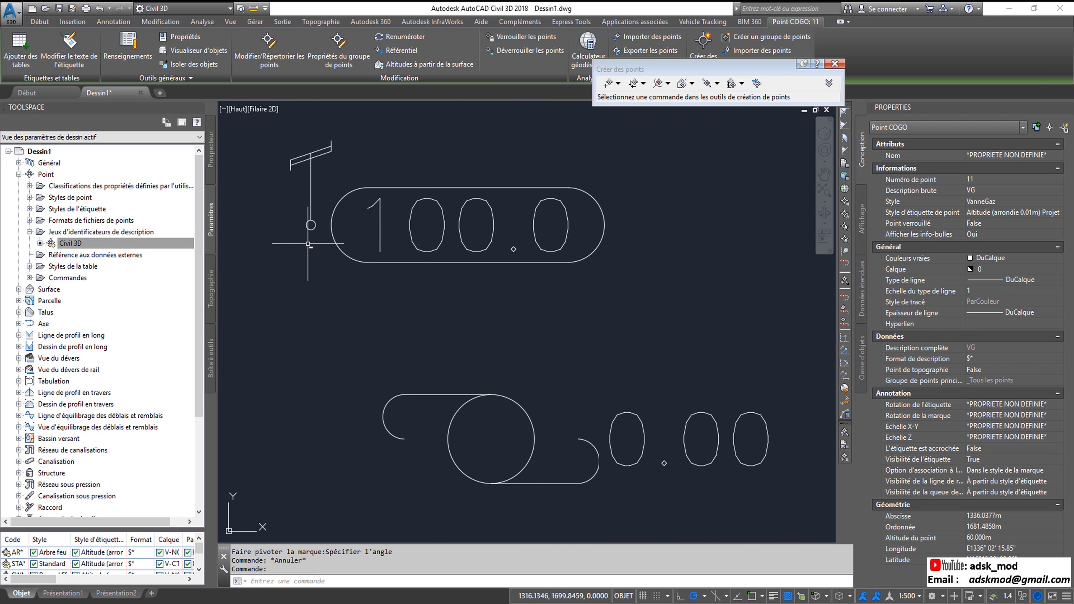
middle_click_drag(516, 395, 414, 295)
scroll(446, 375, "up", 5)
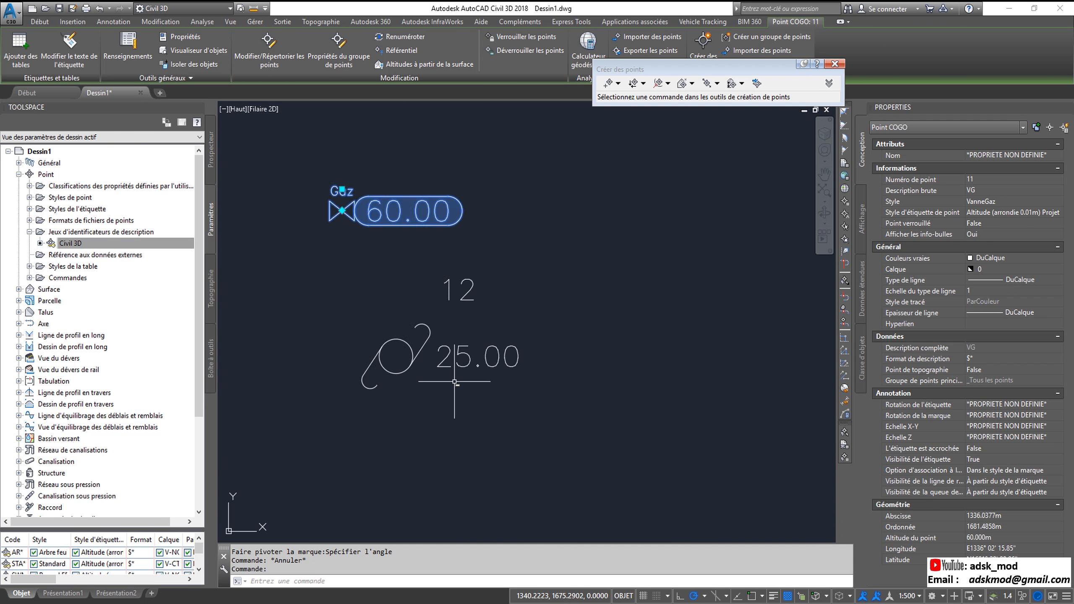
middle_click_drag(474, 356, 536, 450)
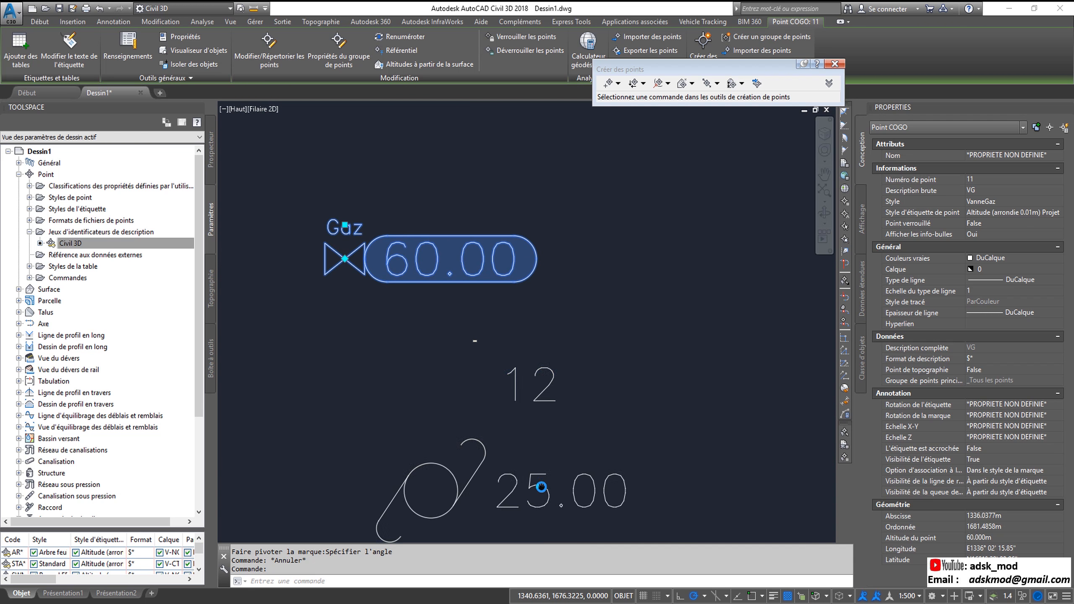
scroll(535, 450, "down", 5)
key("Escape")
- Review the point label styles available for point 12 without choosing a different one
left_click(544, 448)
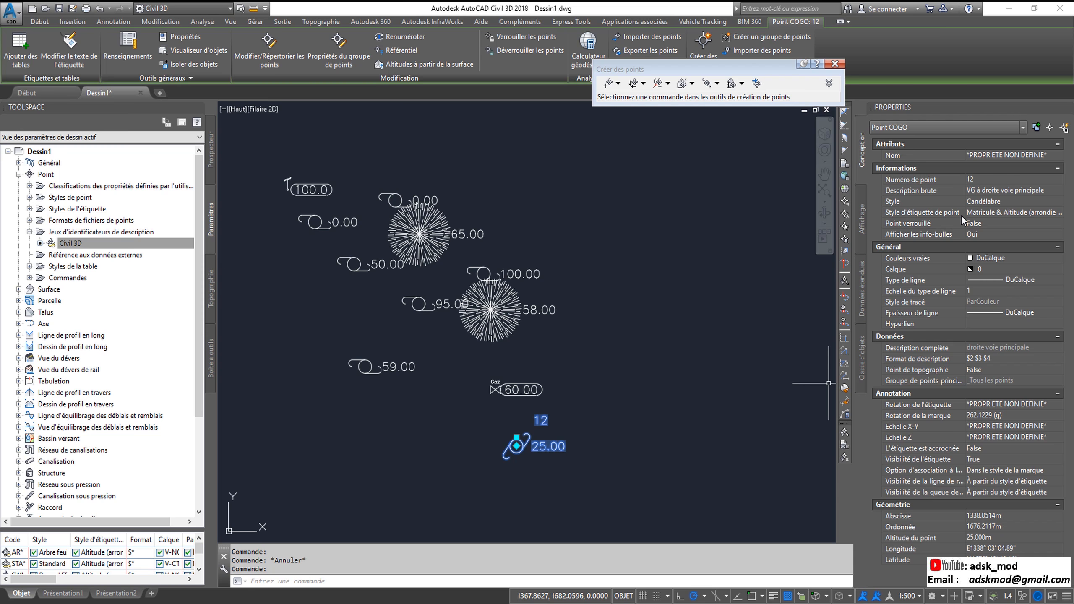
left_click(1024, 212)
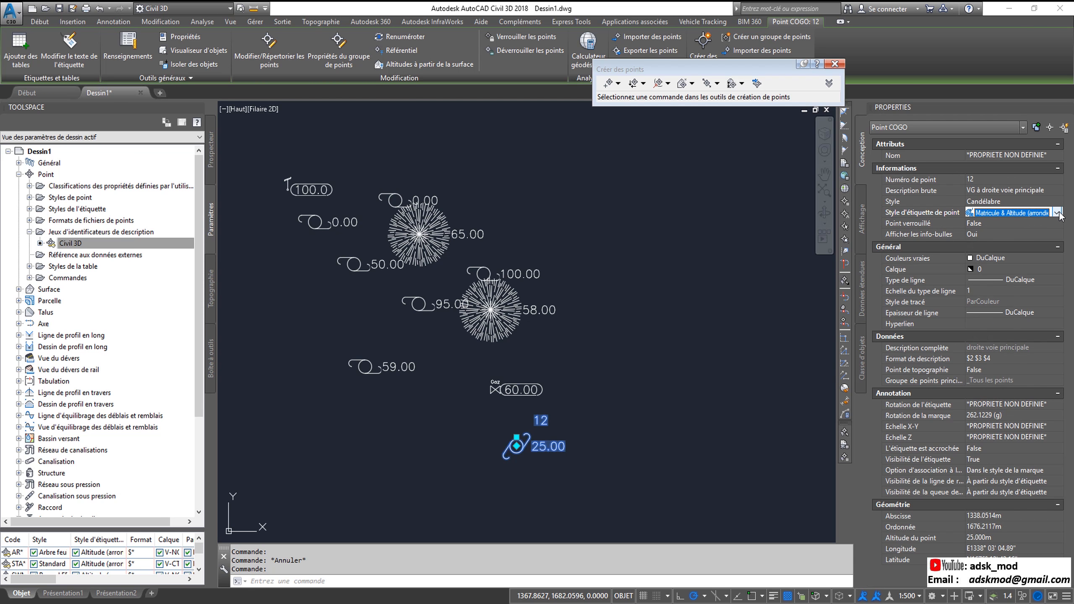
left_click(1024, 212)
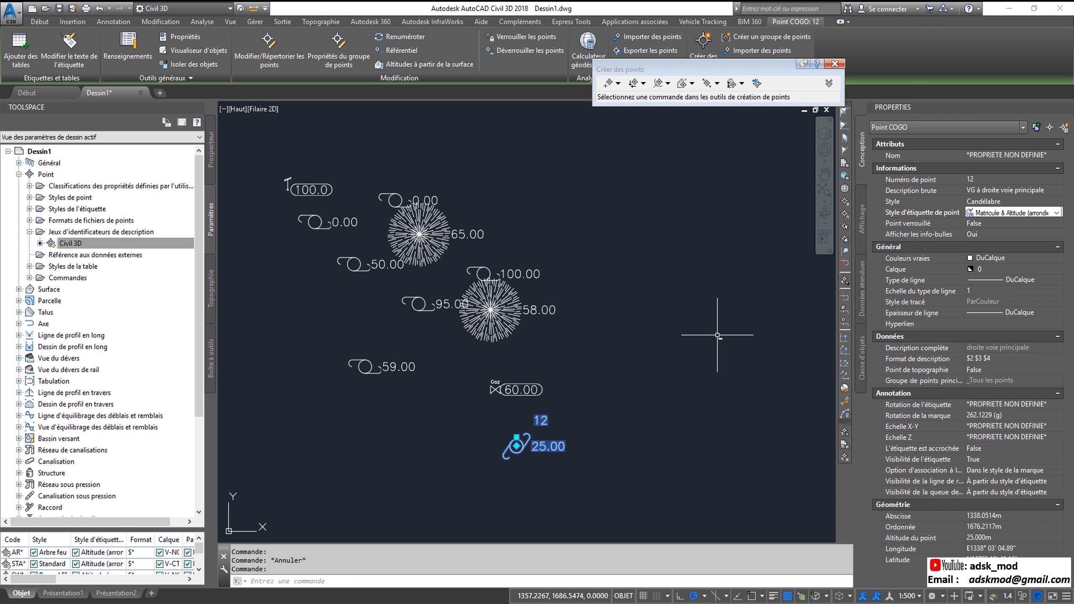
left_click(1057, 212)
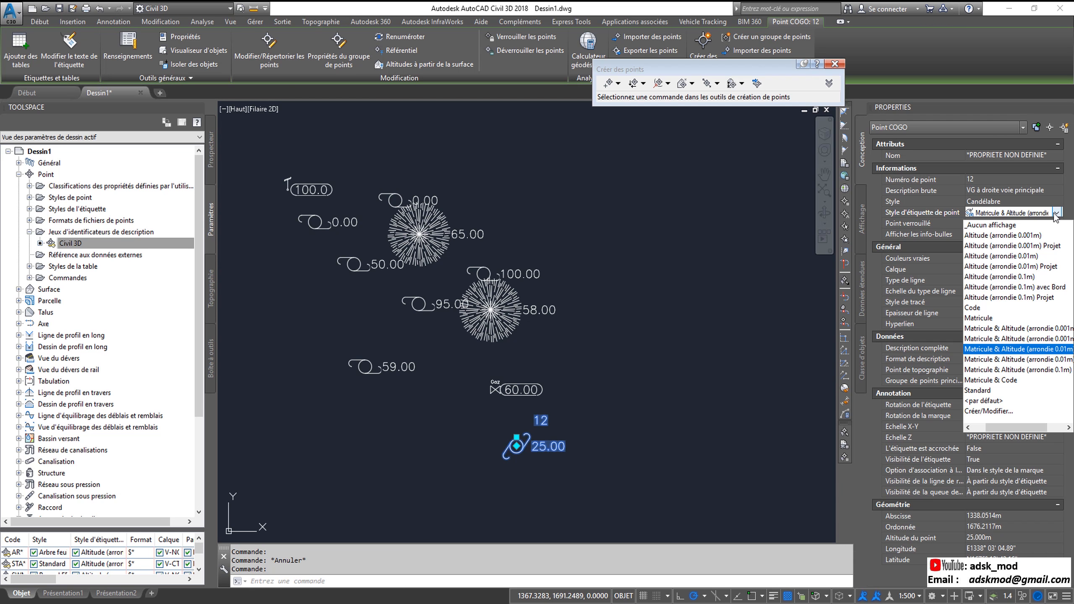
left_click(600, 299)
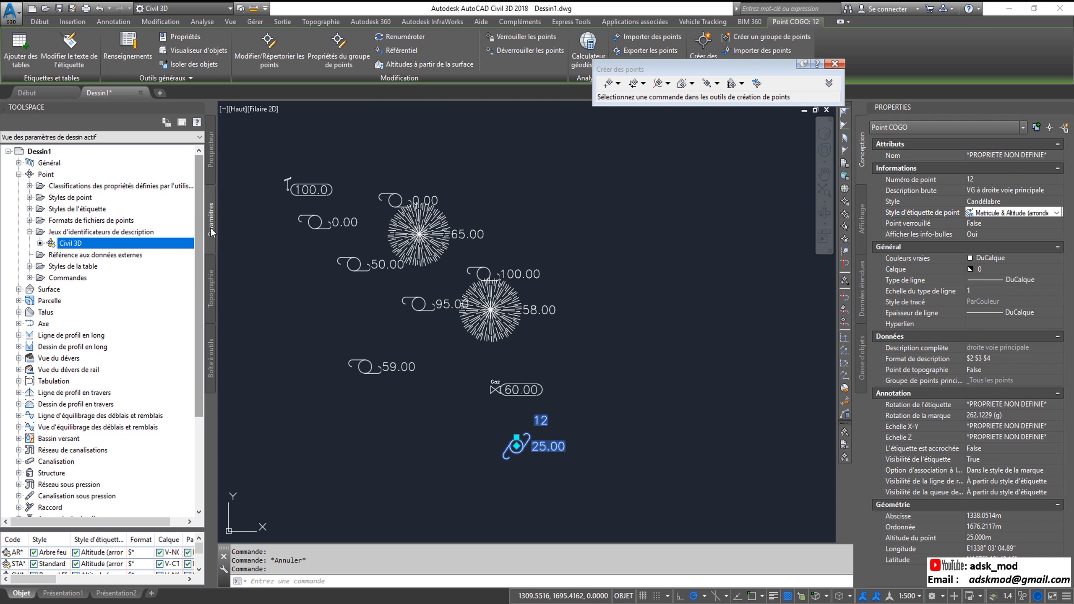
- Check the _Tous les points list in the Prospector, return to the drawing settings and collapse Jeux d'identificateurs de description
left_click(213, 157)
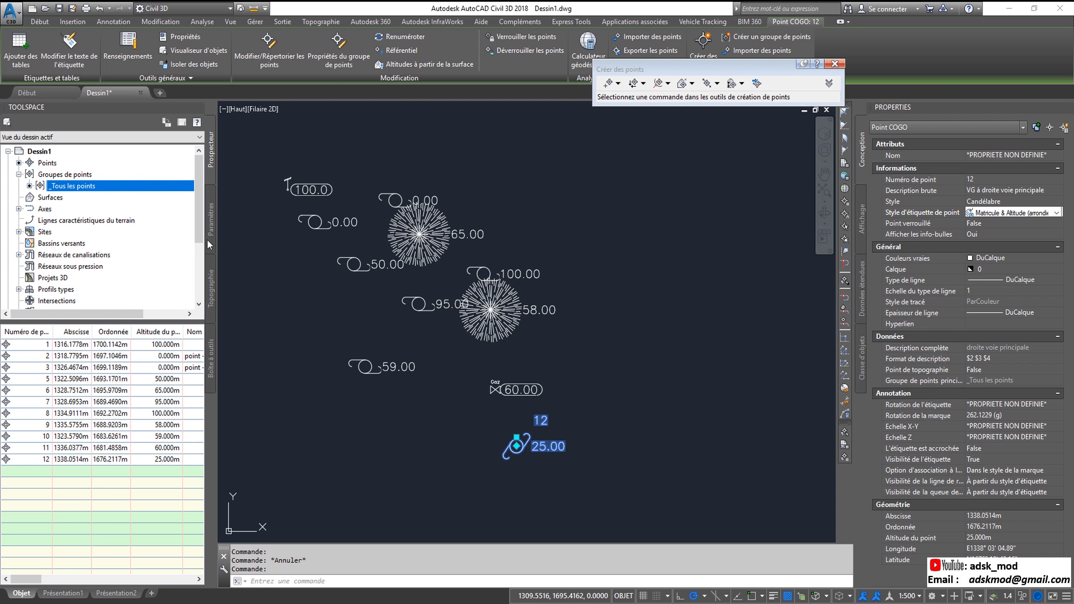
left_click(213, 229)
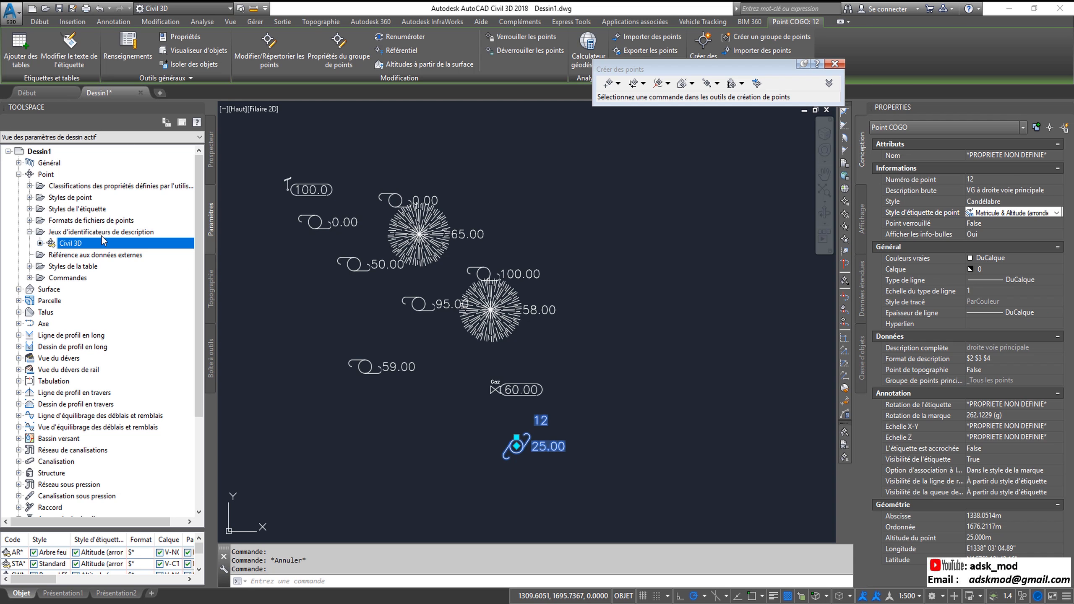
left_click(30, 232)
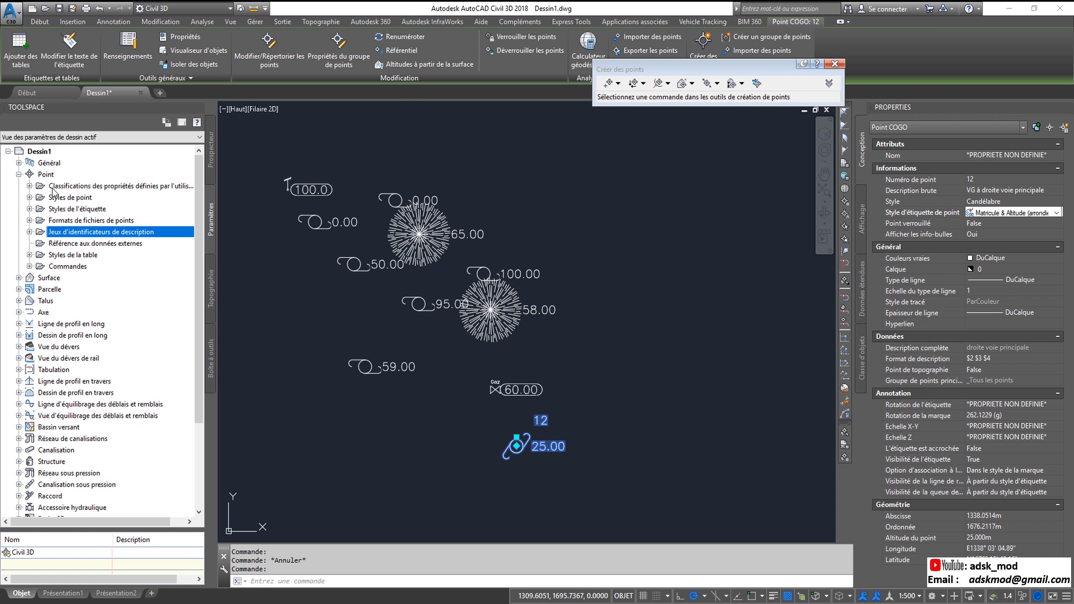
- Create a new point label style named X-Y-Z in the drawing's point settings
left_click(19, 175)
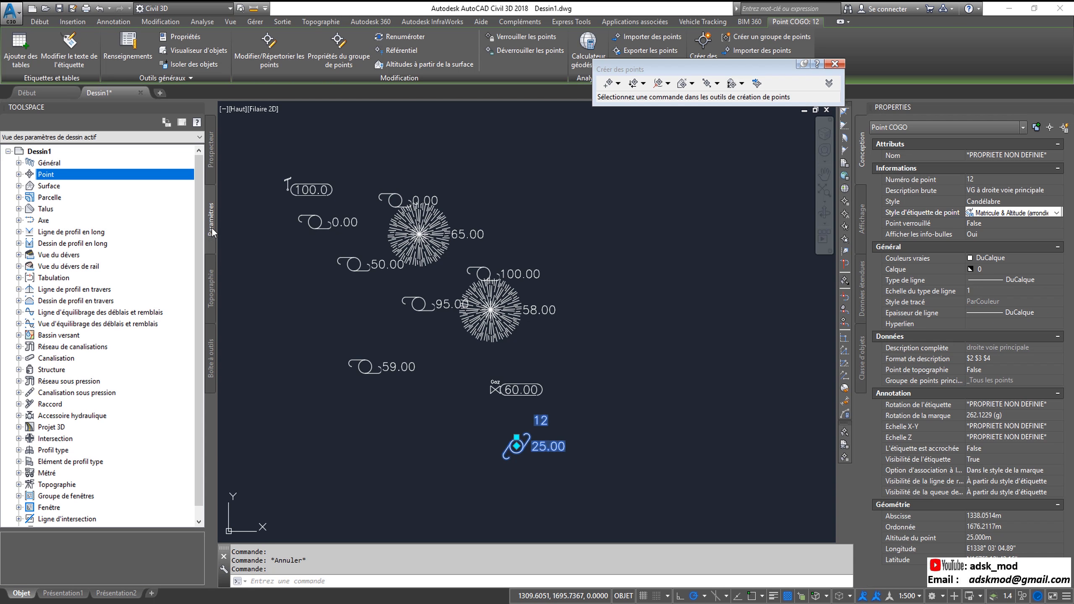
left_click(18, 174)
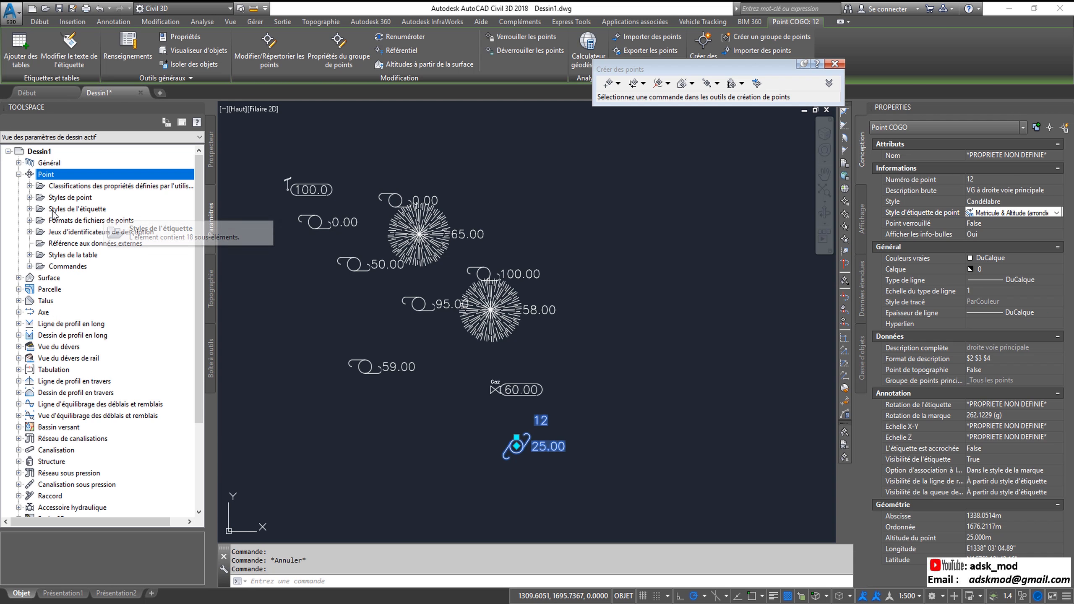
left_click(30, 209)
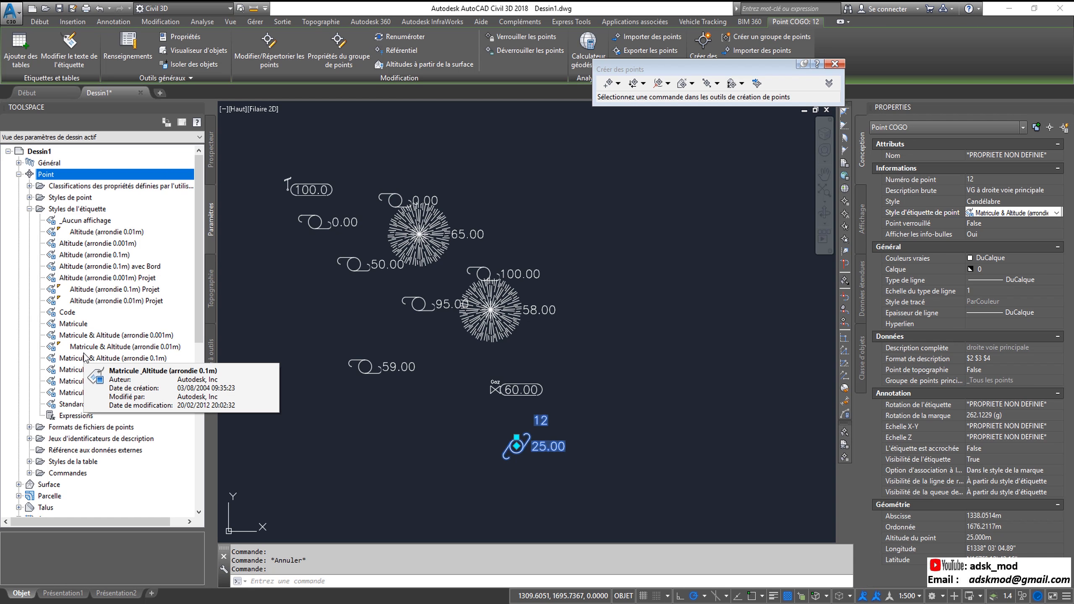
left_click(87, 211)
right_click(86, 211)
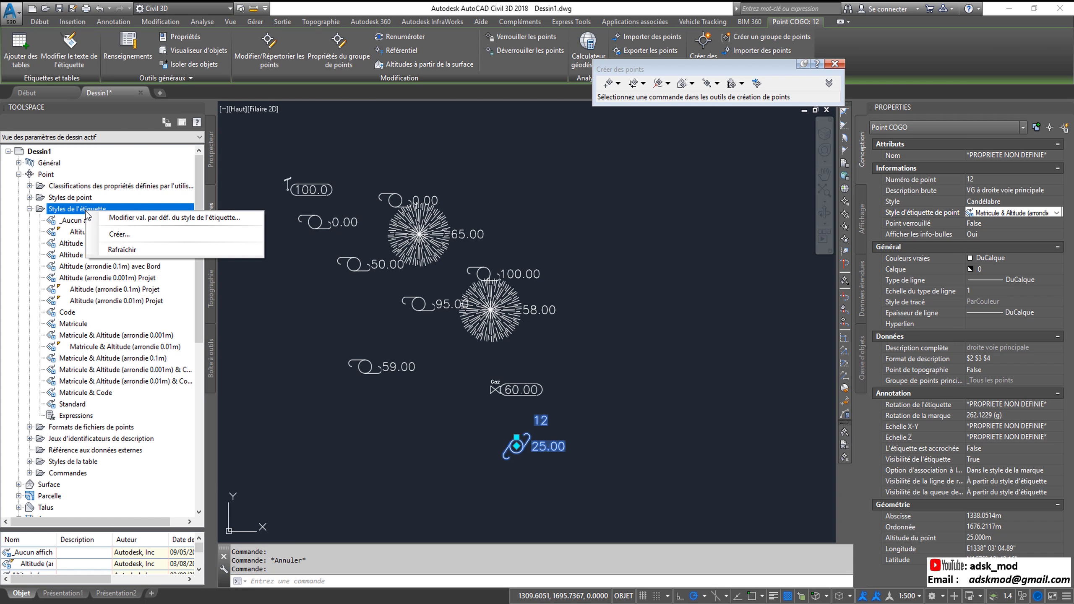
left_click(119, 234)
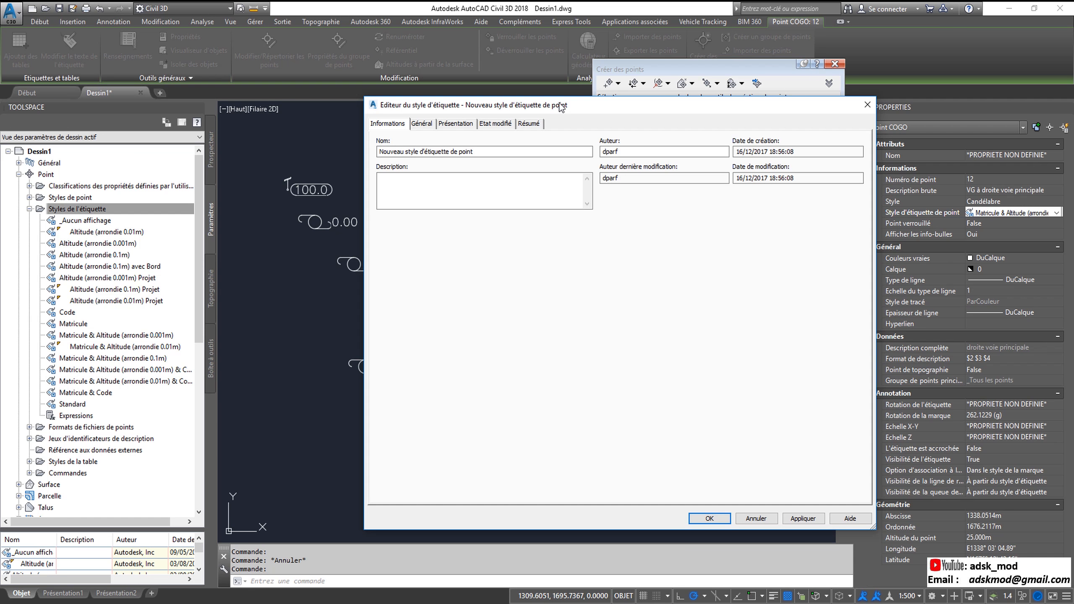
left_click_drag(497, 152, 362, 149)
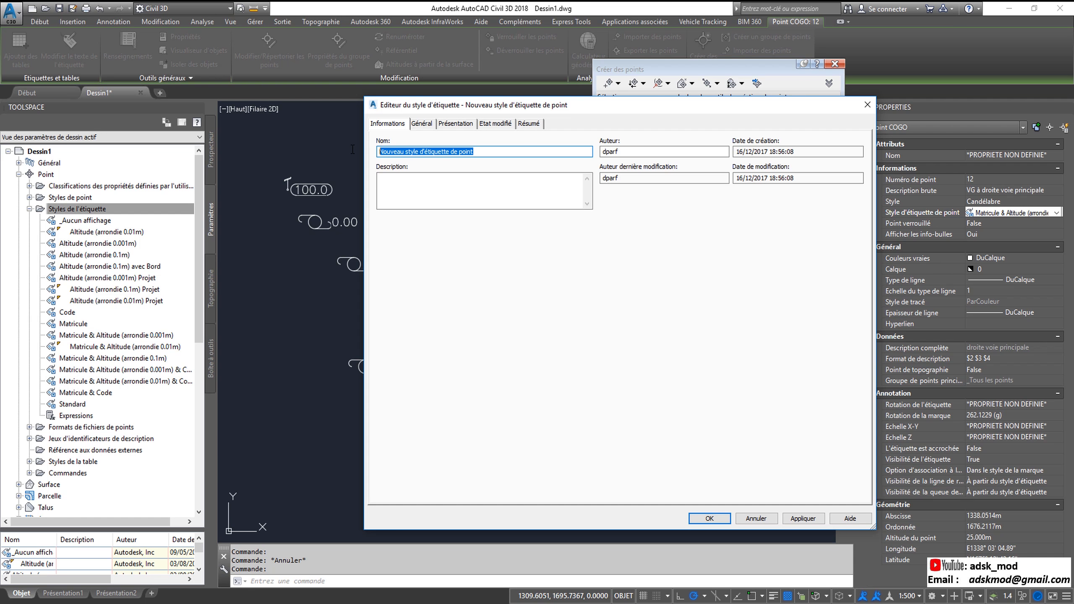
type("X")
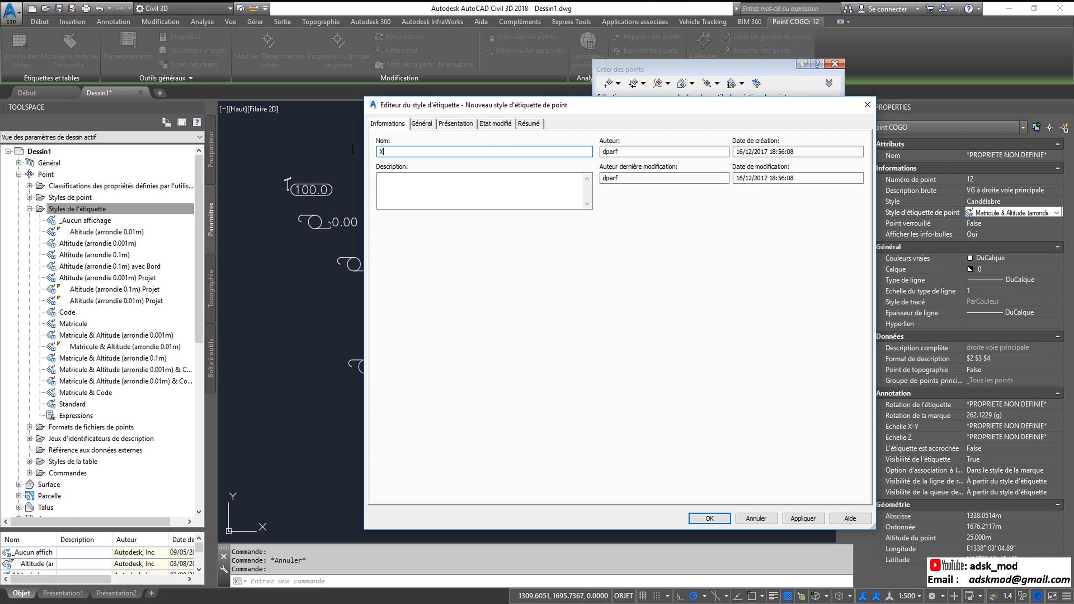
type("-Y-Z")
- Browse the available text styles and assign C3D_Pts_Infos as the text style of the X-Y-Z label style
left_click(422, 125)
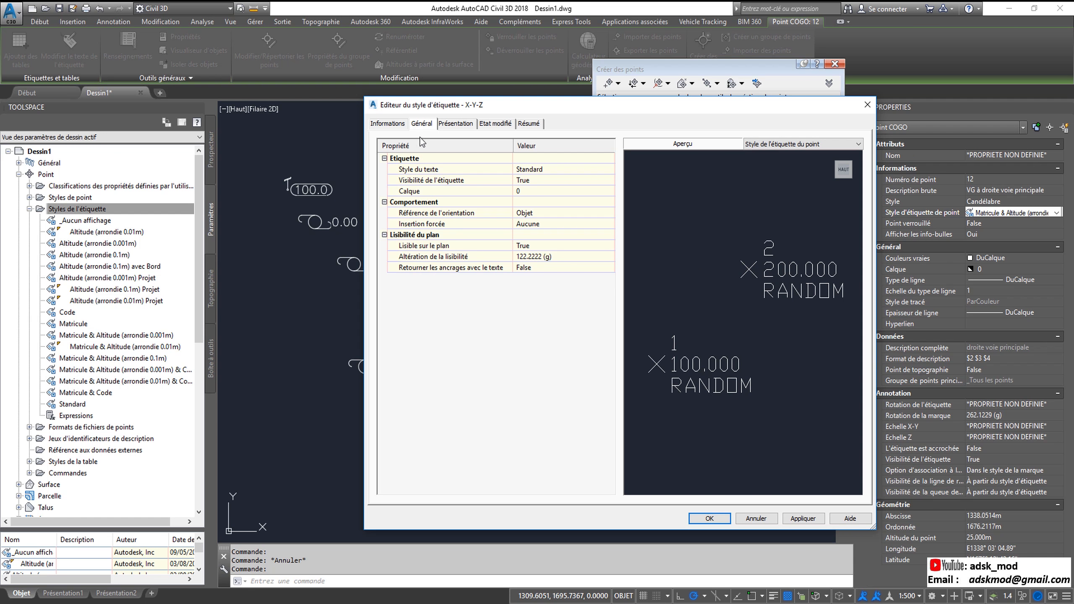
left_click(545, 171)
left_click(609, 170)
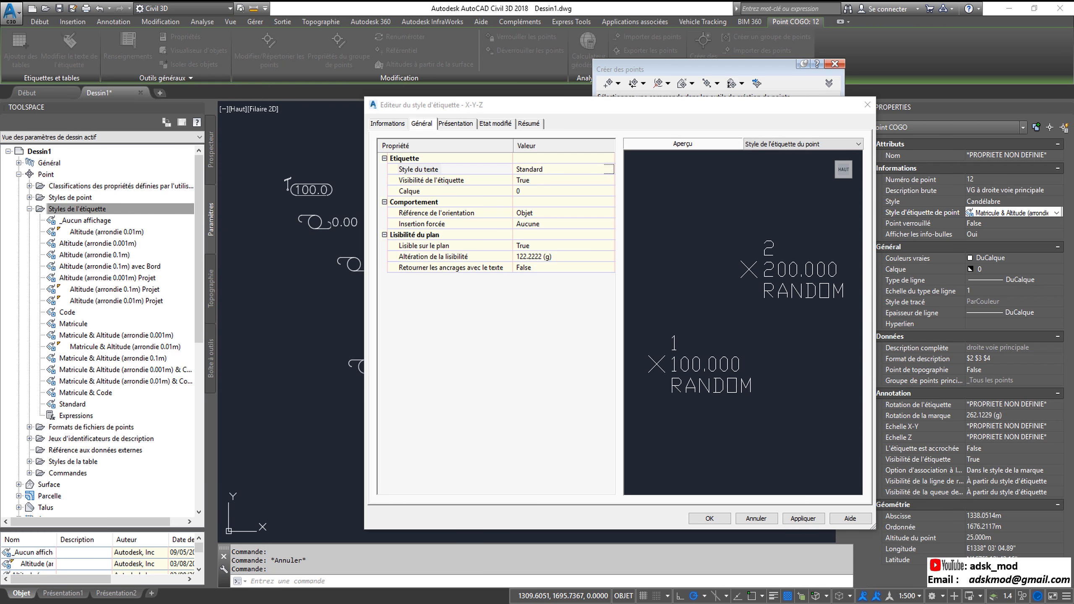
left_click(558, 224)
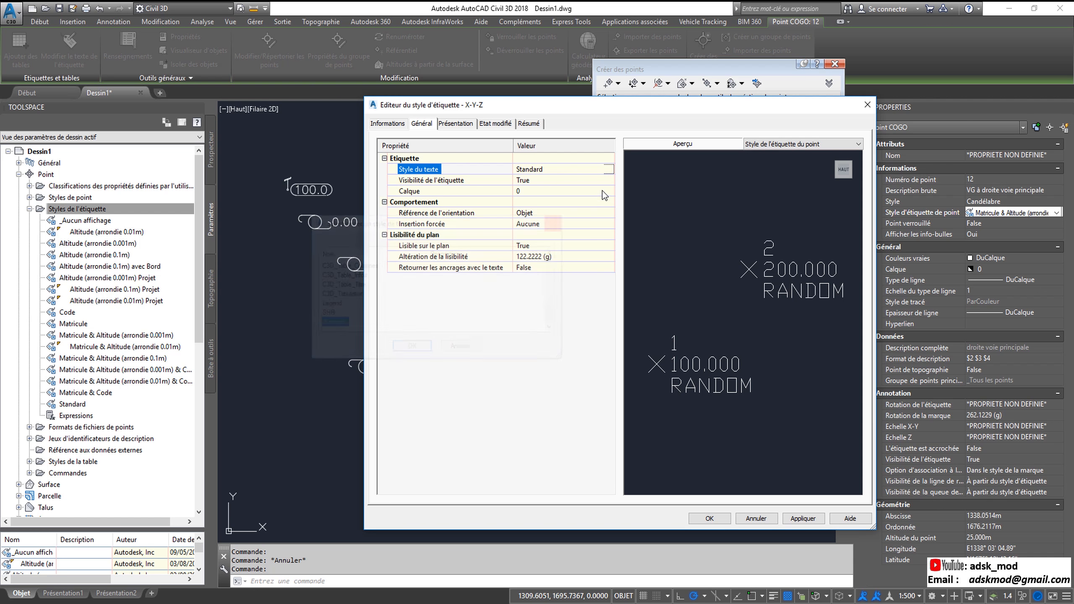
left_click(608, 171)
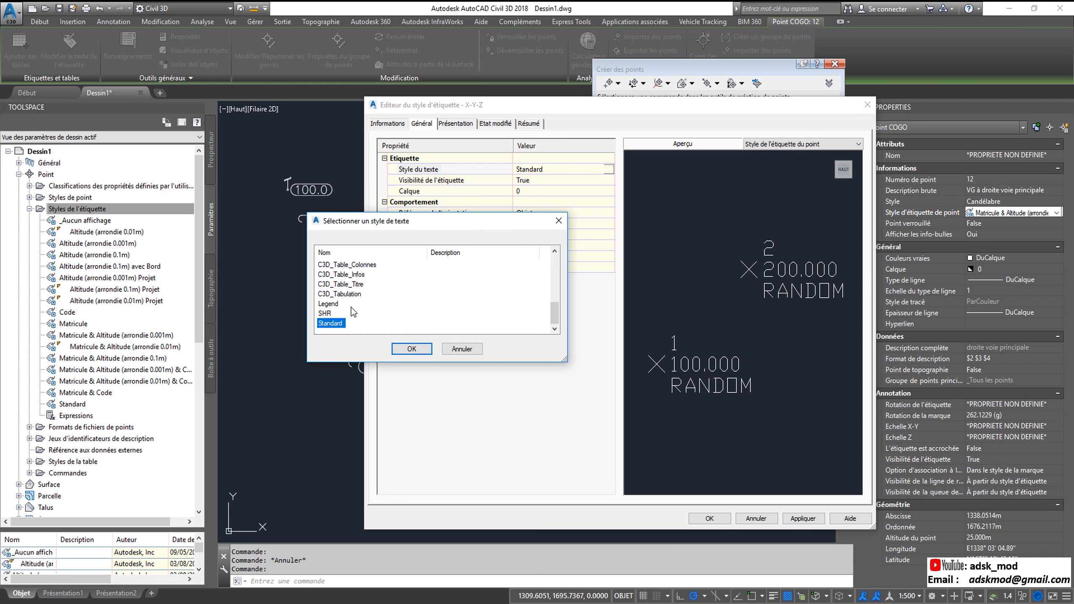
scroll(353, 313, "up", 5)
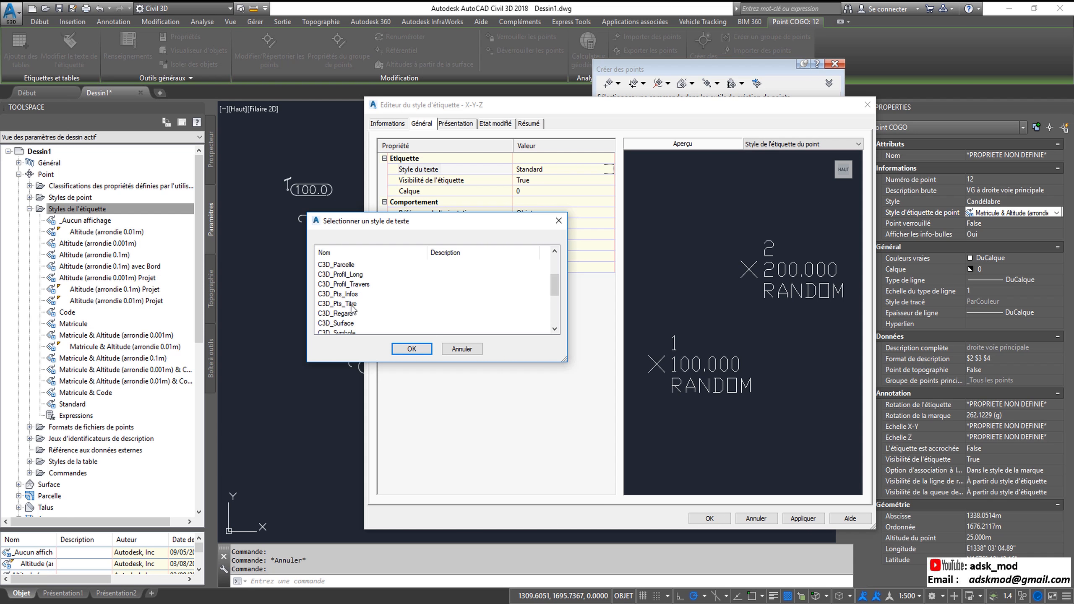
scroll(354, 311, "down", 5)
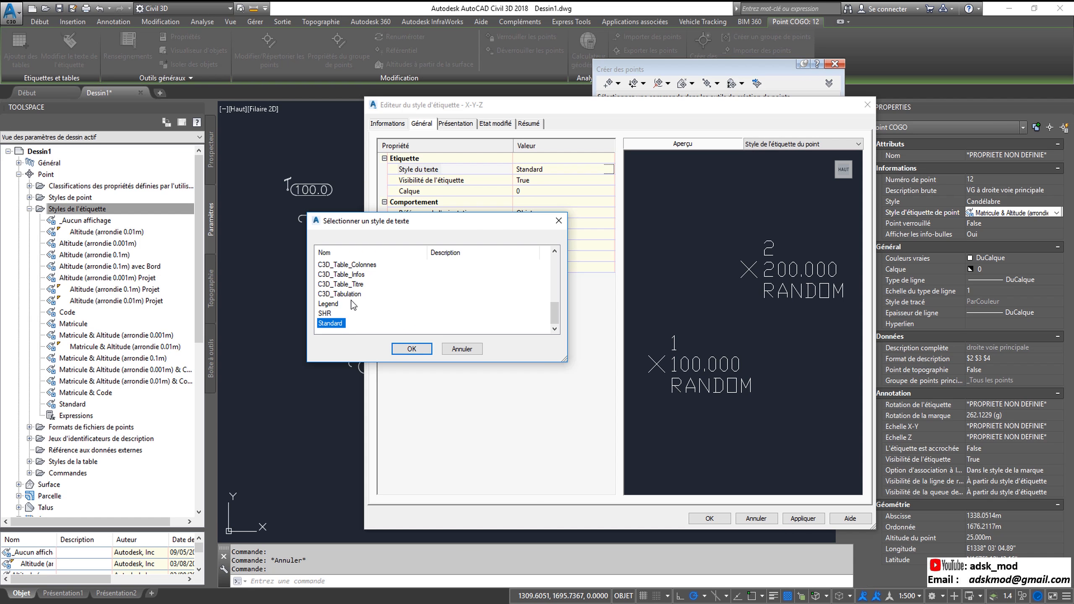
scroll(353, 306, "up", 3)
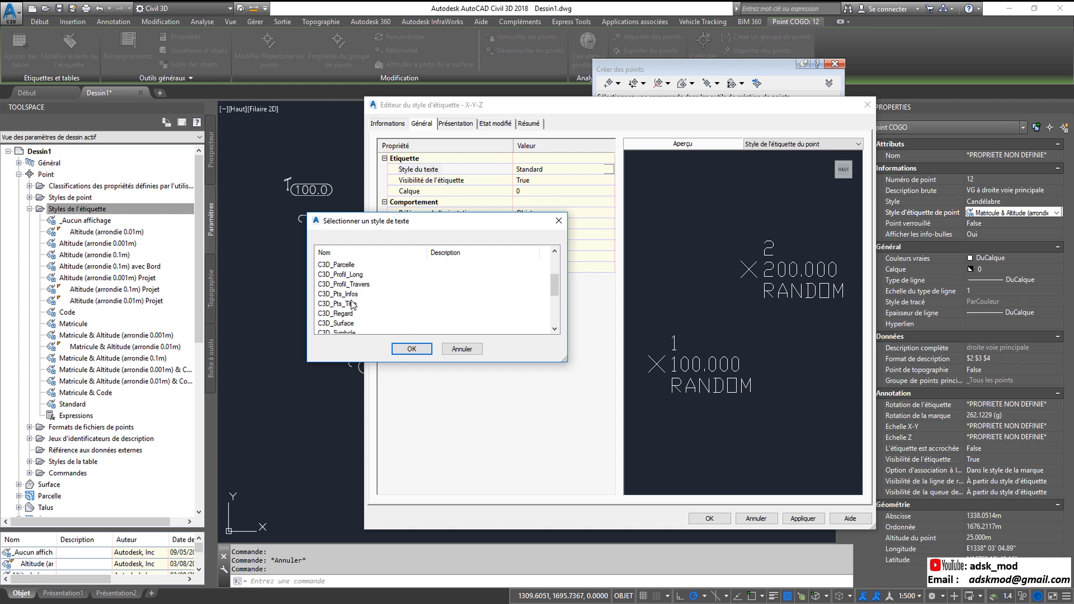
scroll(353, 304, "down", 3)
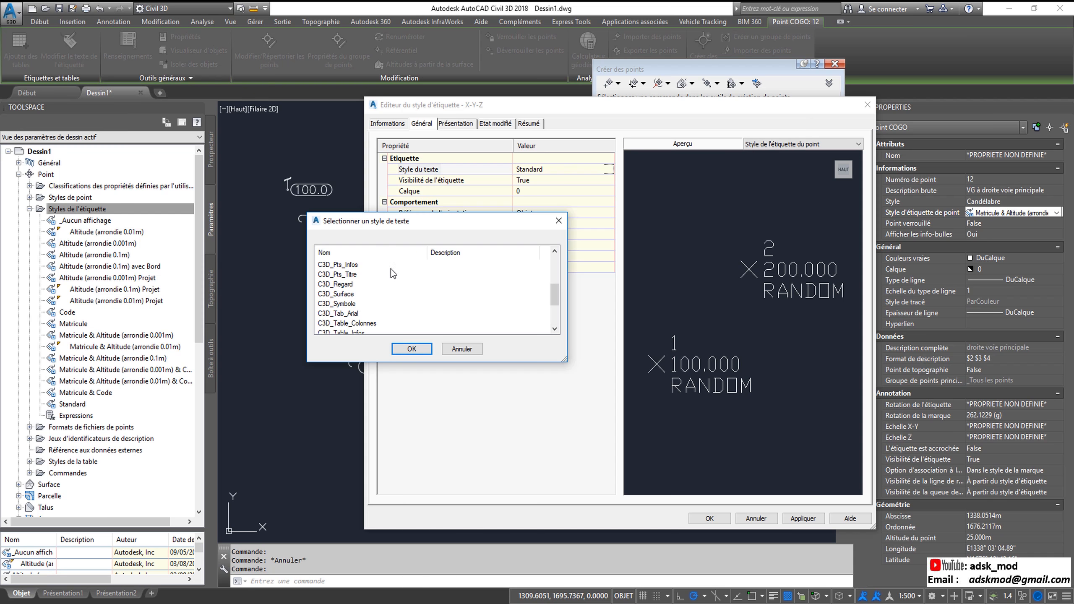
scroll(372, 307, "down", 3)
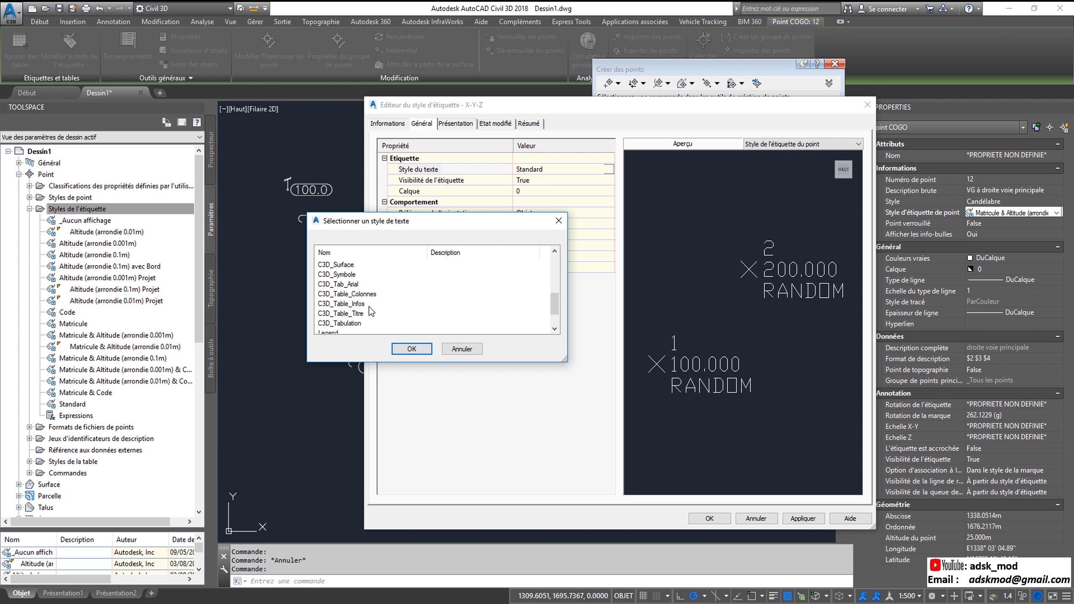
scroll(369, 307, "up", 3)
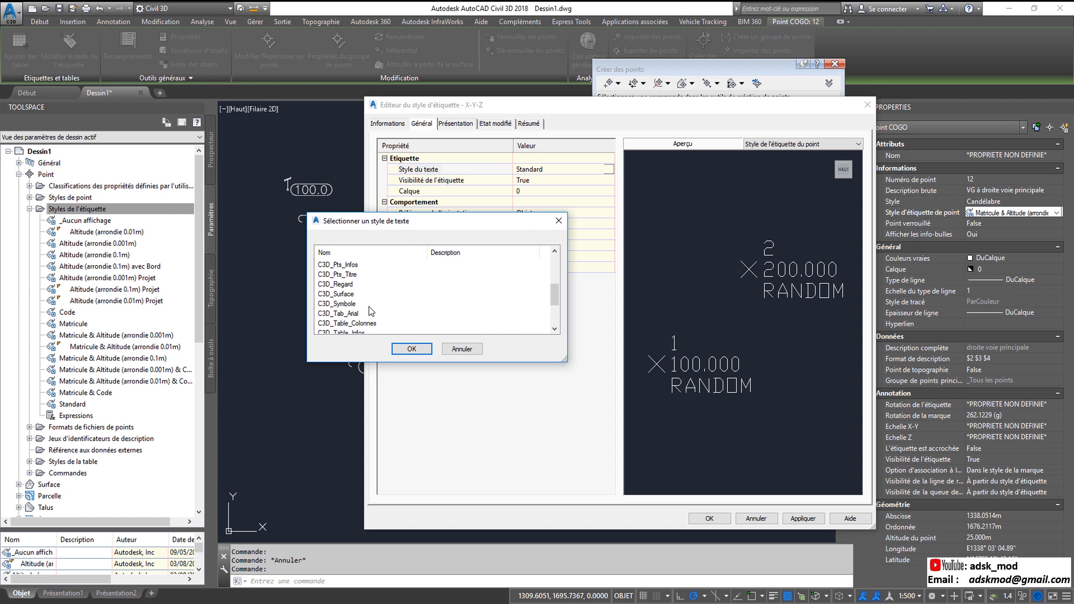
left_click(353, 265)
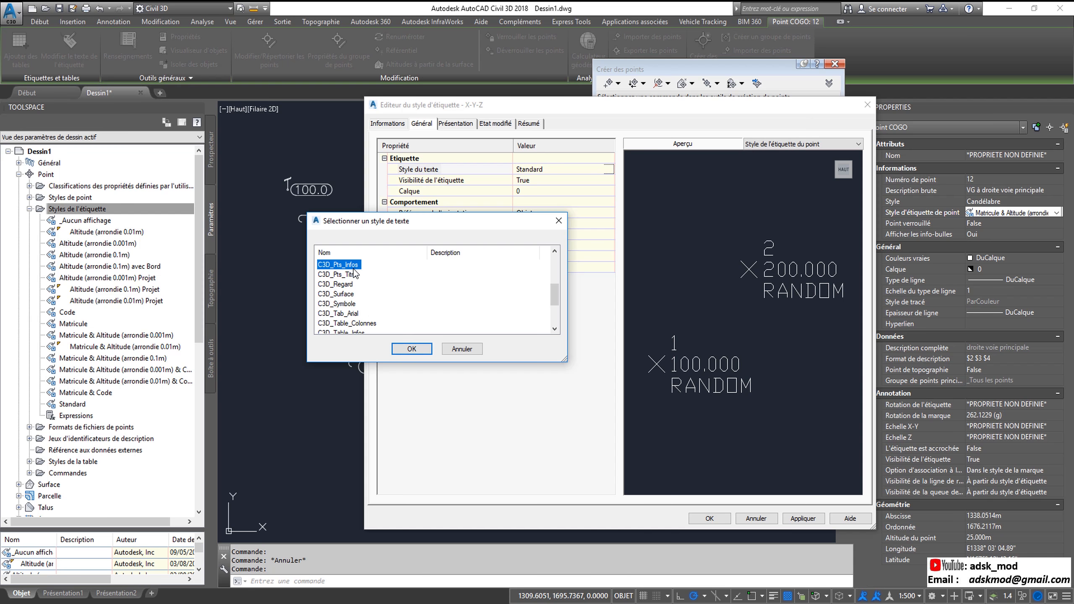
left_click(412, 350)
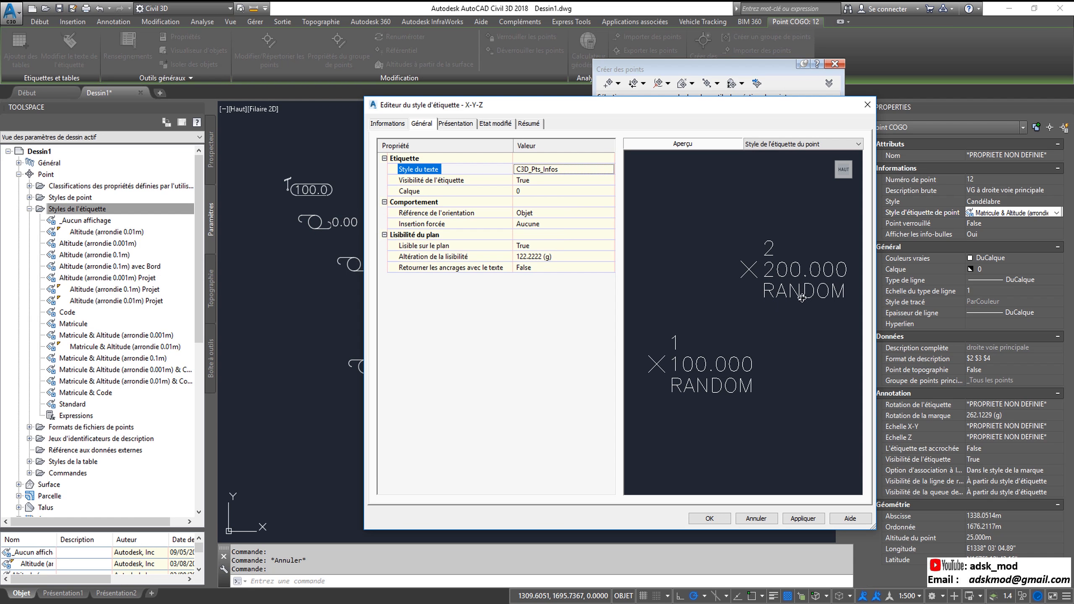
- Try C3D_Parcelle as the text style of the X-Y-Z label style
left_click(565, 169)
left_click(609, 170)
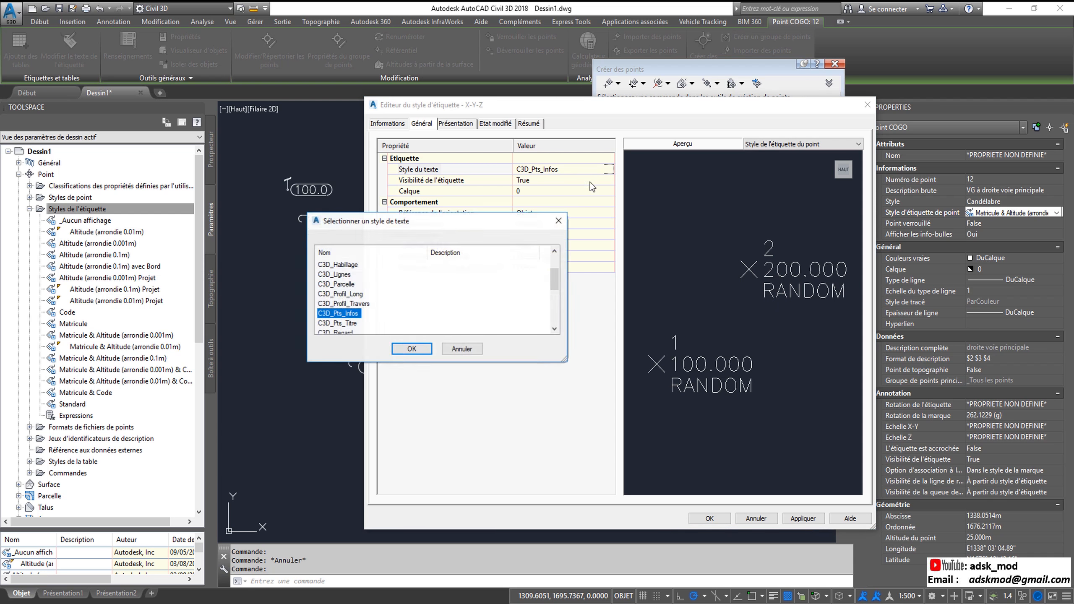
left_click(355, 285)
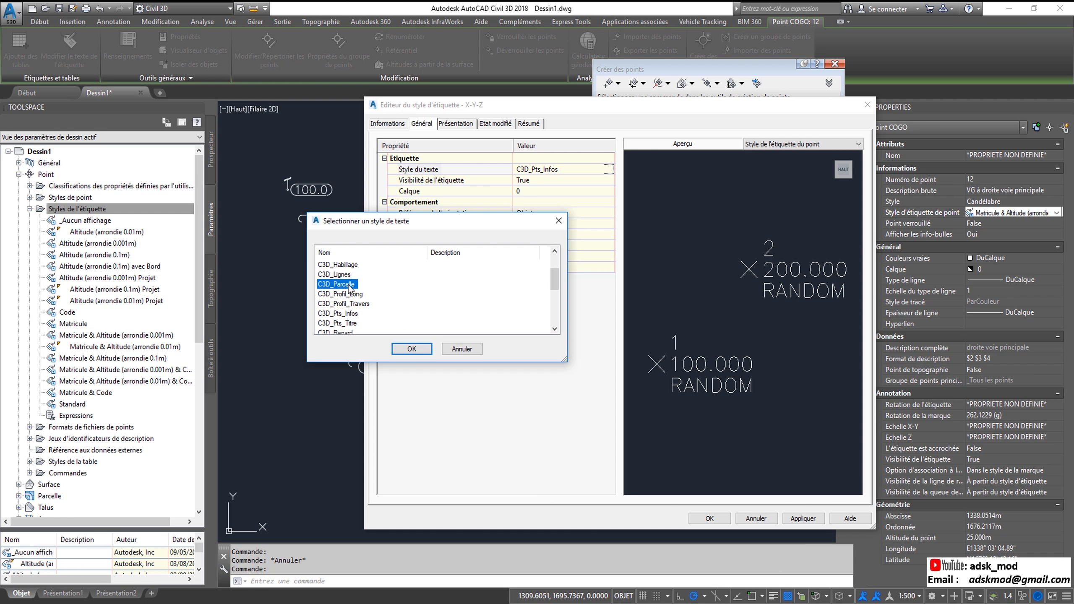
left_click(406, 351)
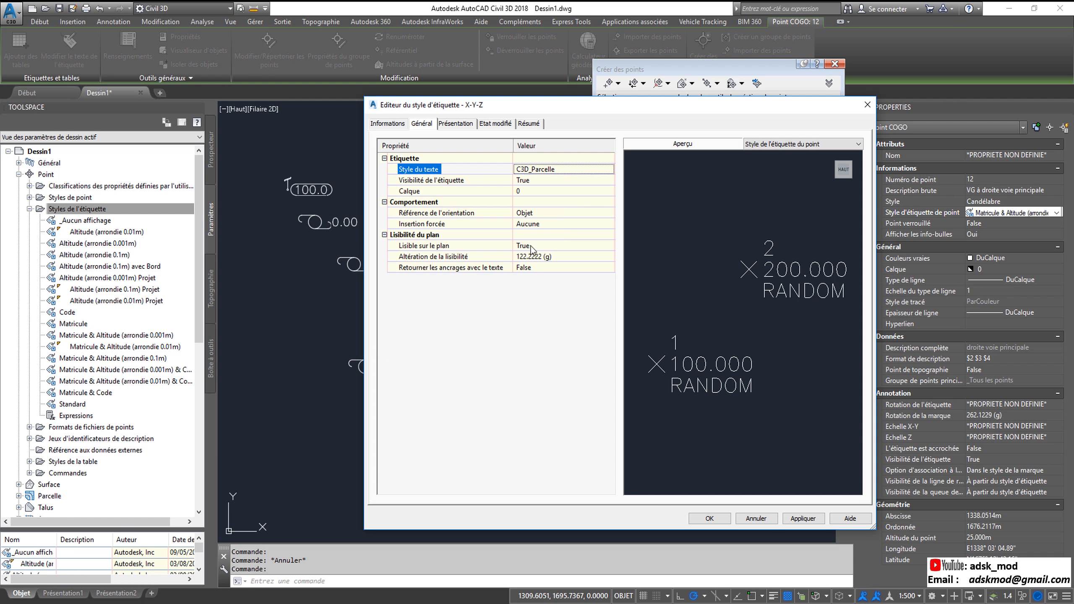
- Try C3D_Canalisation as the label's text style and check how the preview looks
left_click(603, 169)
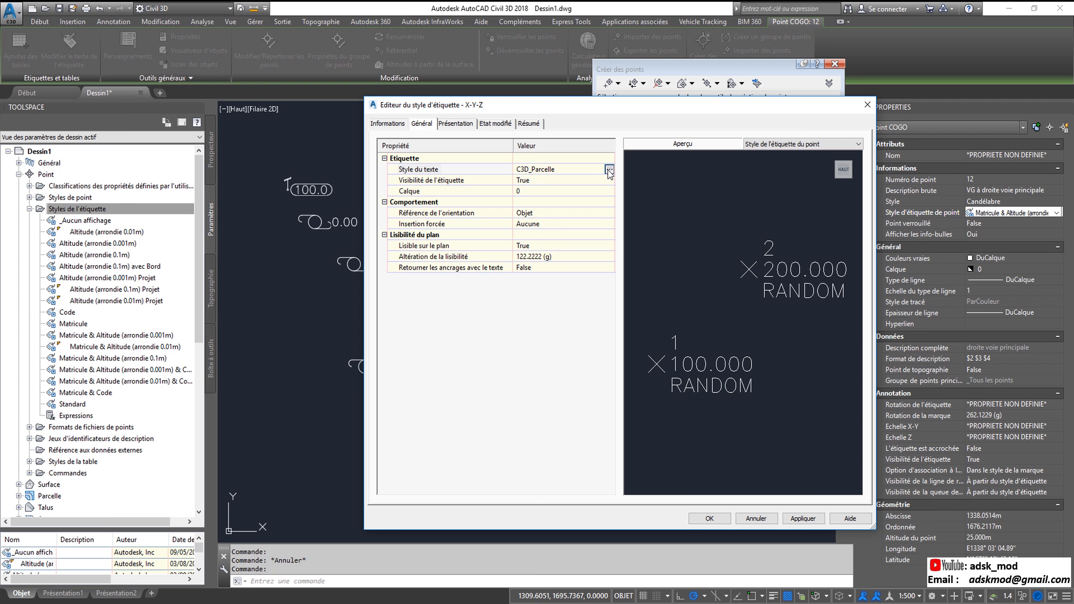
left_click(609, 169)
left_click(350, 285)
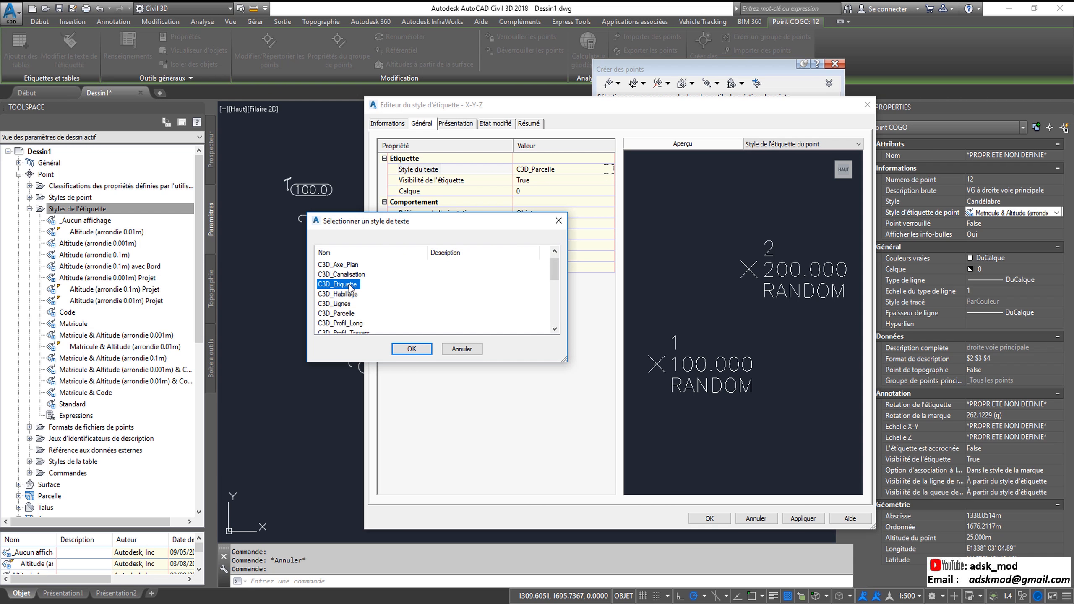
left_click(350, 275)
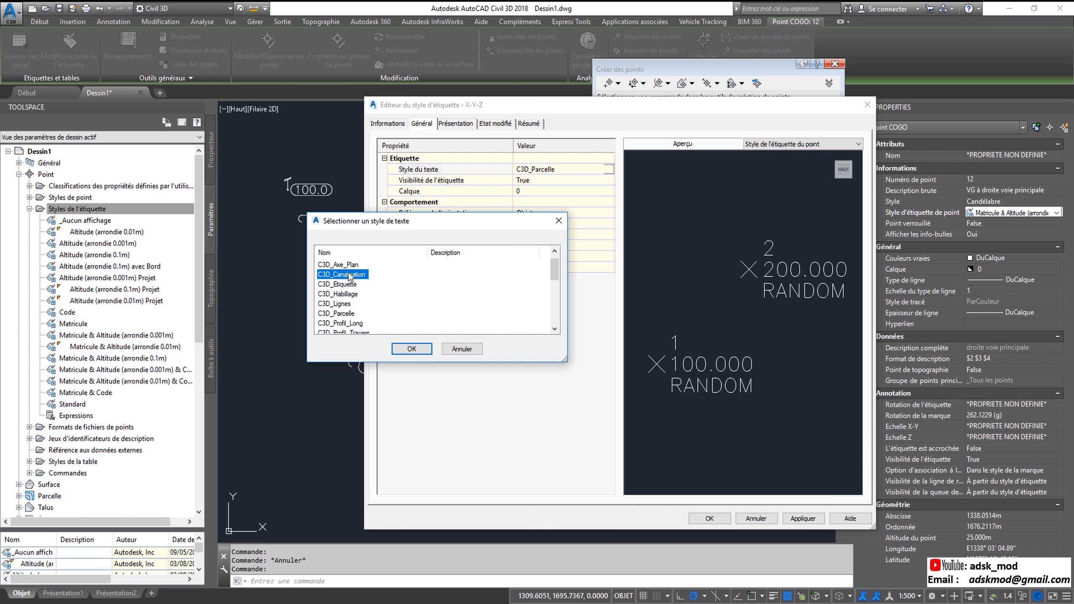
left_click(410, 350)
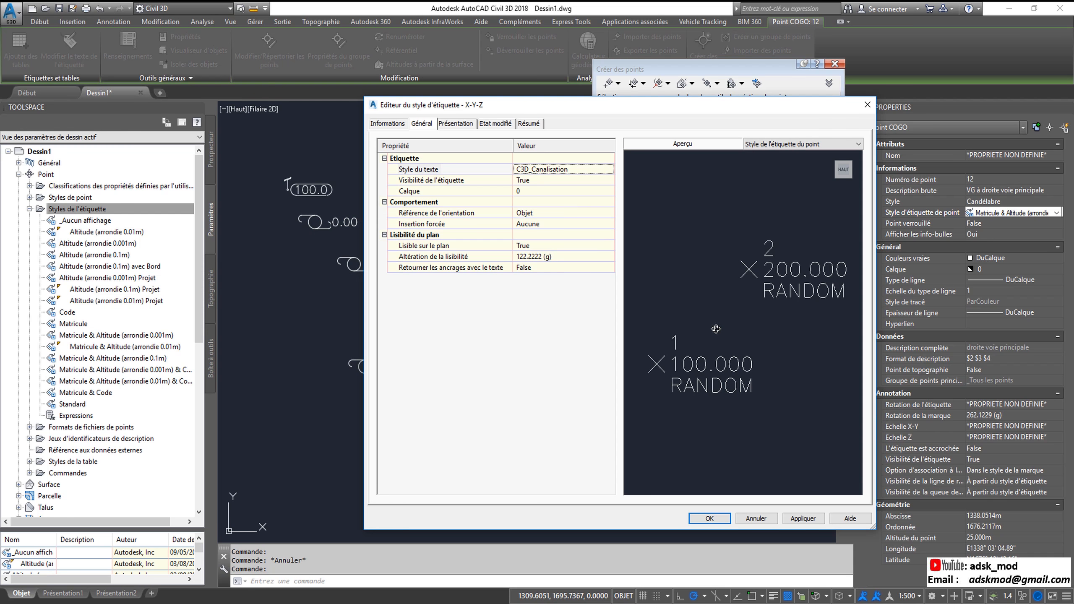
middle_click_drag(655, 363, 656, 347, "shift")
left_click_drag(656, 346, 661, 354)
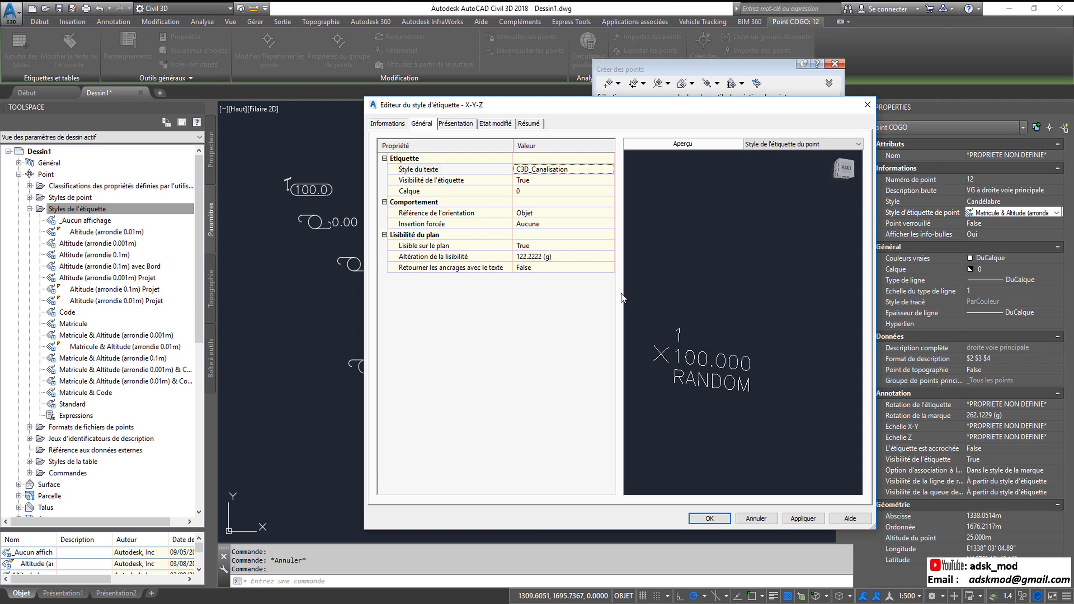
- Try C3D_Pts_Titre as the text style of the X-Y-Z label style
left_click(603, 171)
left_click(609, 170)
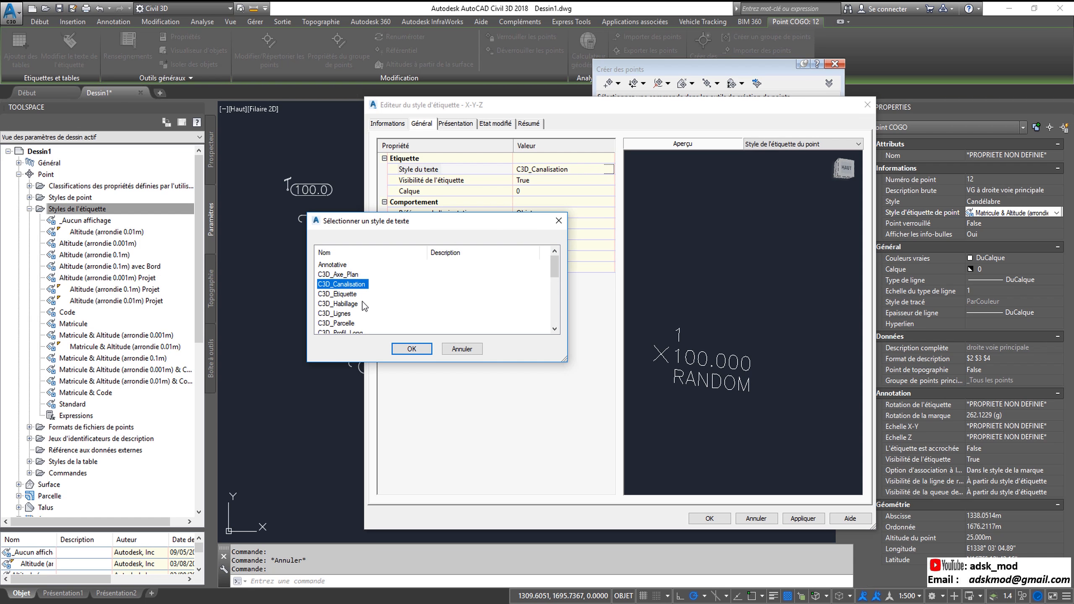
scroll(363, 302, "down", 2)
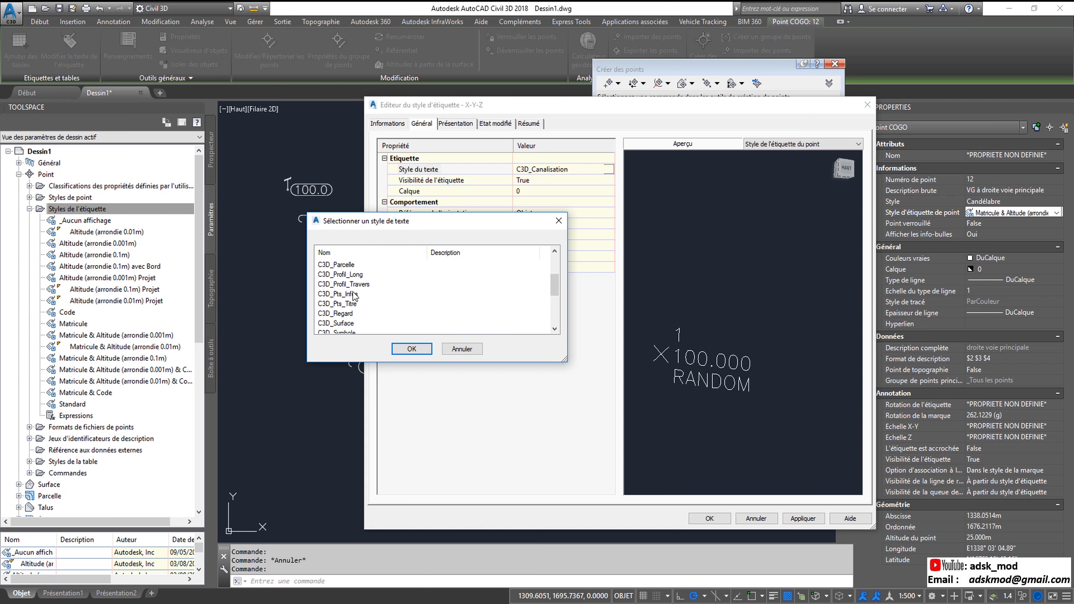
left_click(357, 295)
left_click(357, 304)
left_click(411, 349)
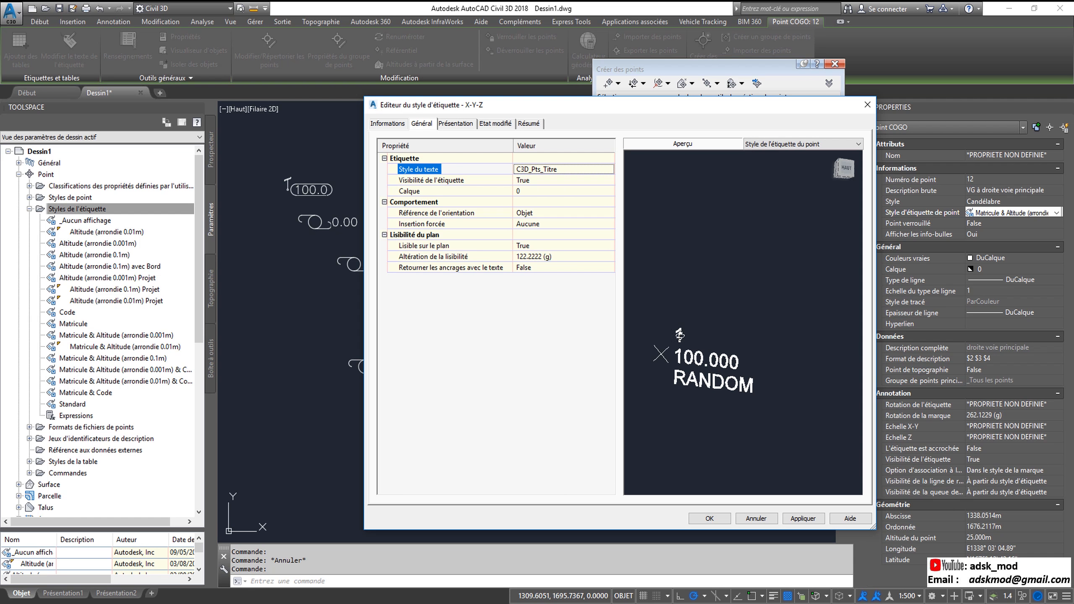
- Set the label's text style back to C3D_Pts_Infos and inspect the sample label in the preview
left_click(606, 170)
left_click(609, 169)
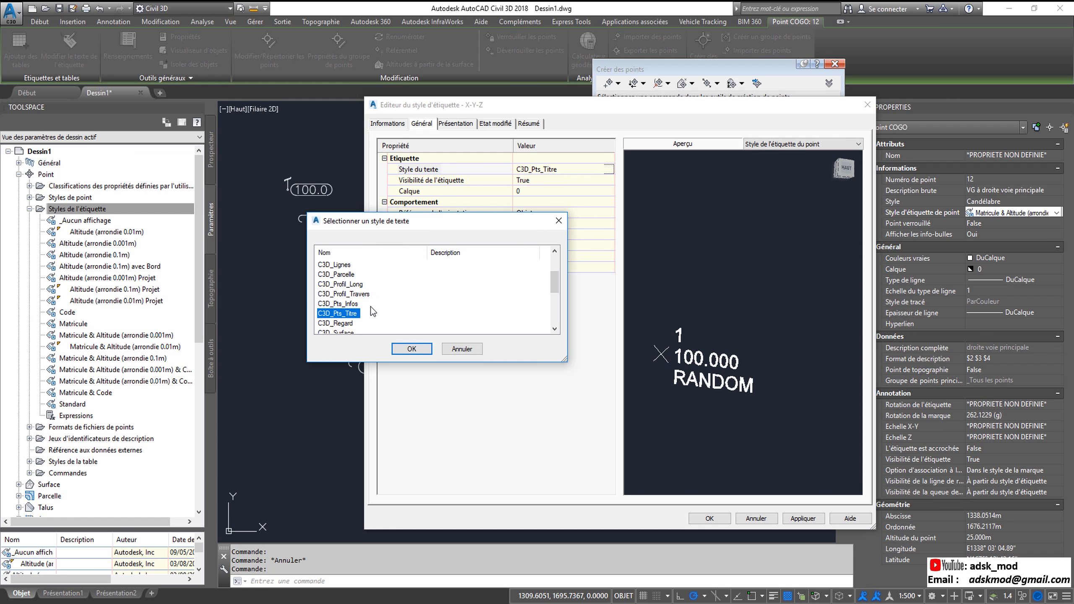
left_click(346, 304)
left_click(404, 350)
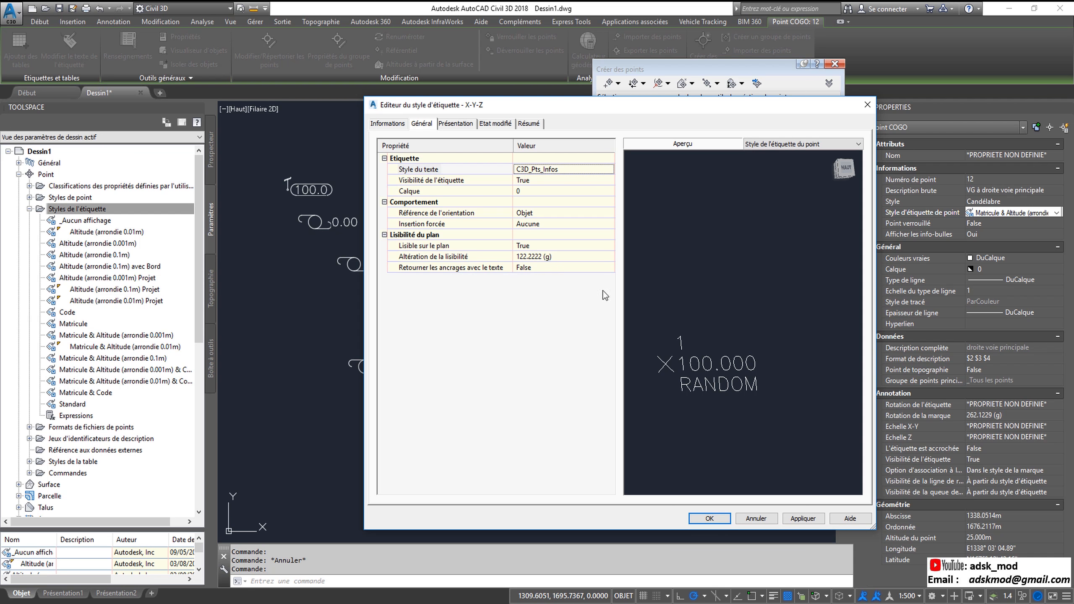
middle_click_drag(706, 327, 725, 318)
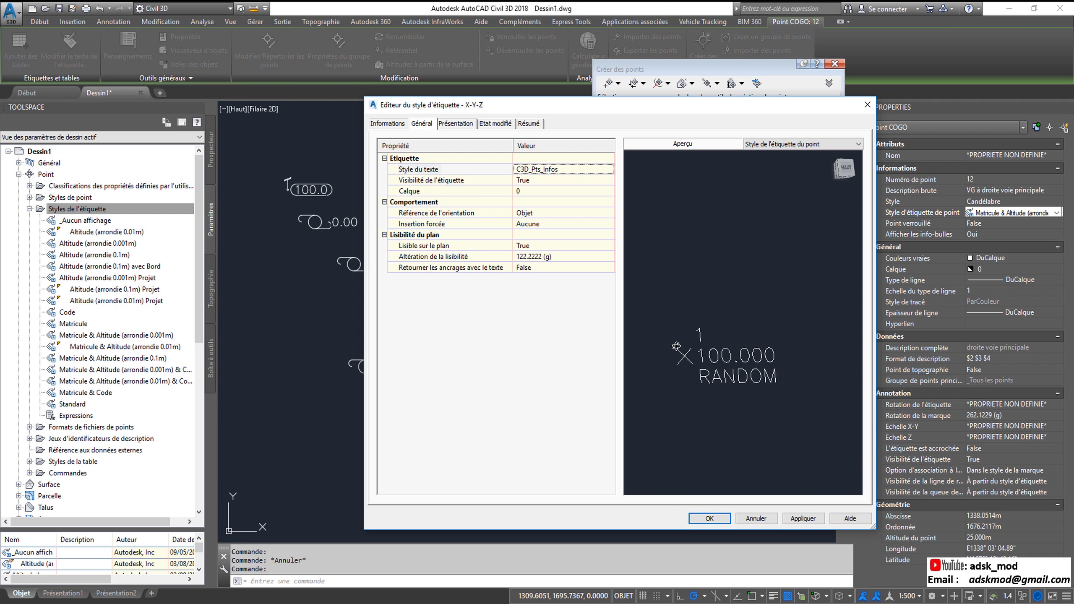
middle_click_drag(676, 346, 736, 216, "shift")
mouse_move(841, 170)
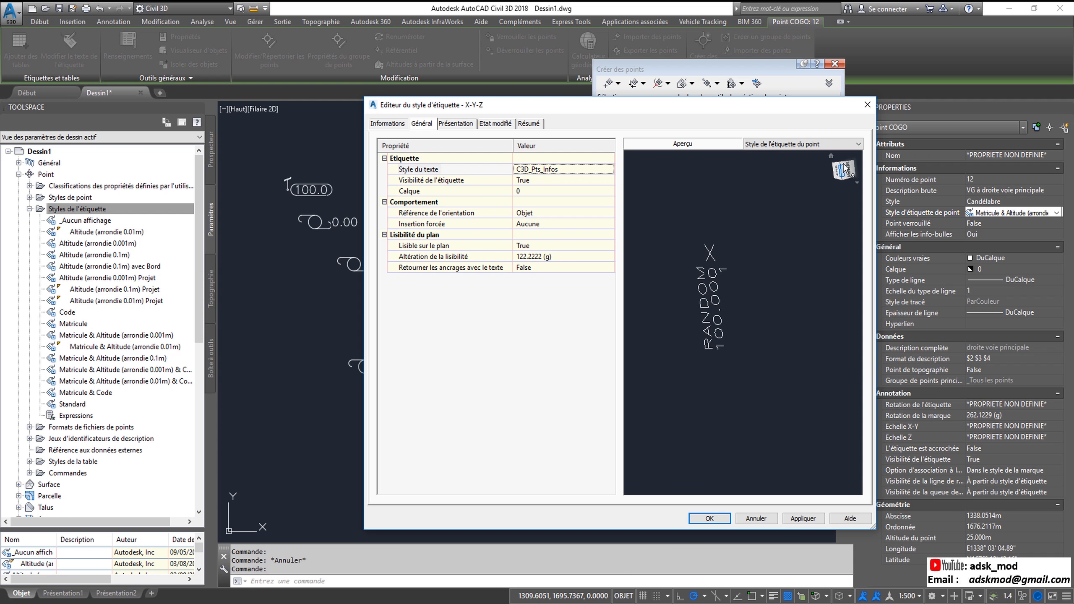
left_click(832, 157)
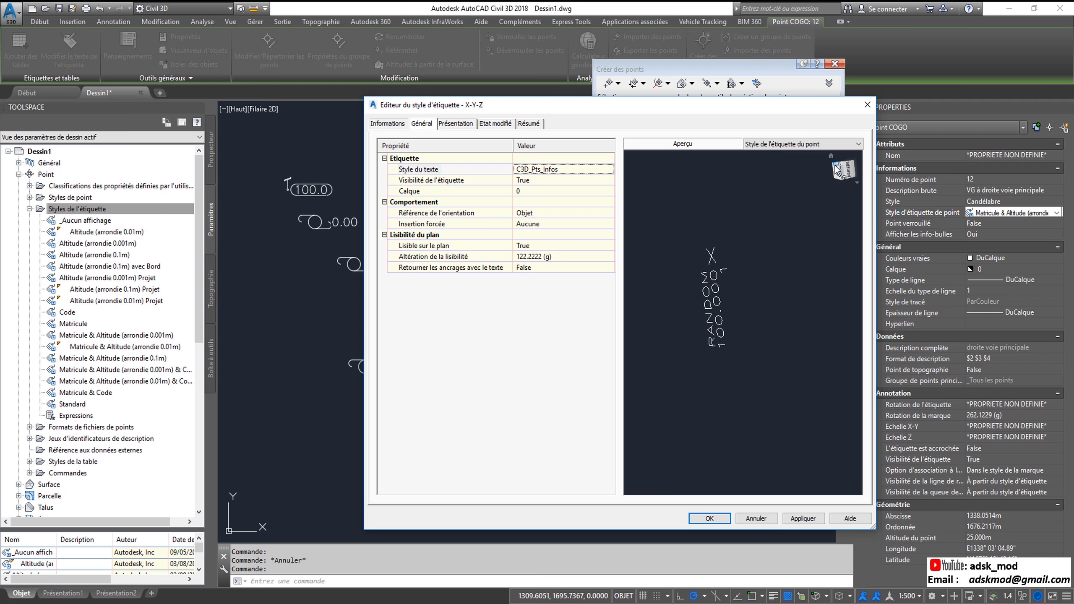
- Reorient the label preview to the home and top views and examine the sample point labels up close
left_click(857, 182)
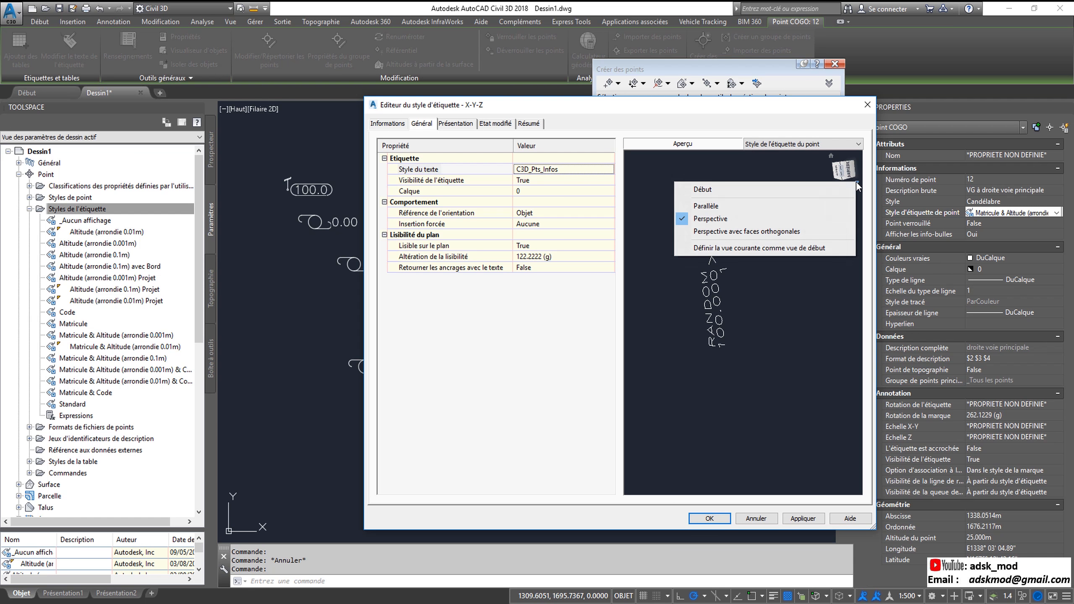
left_click(776, 186)
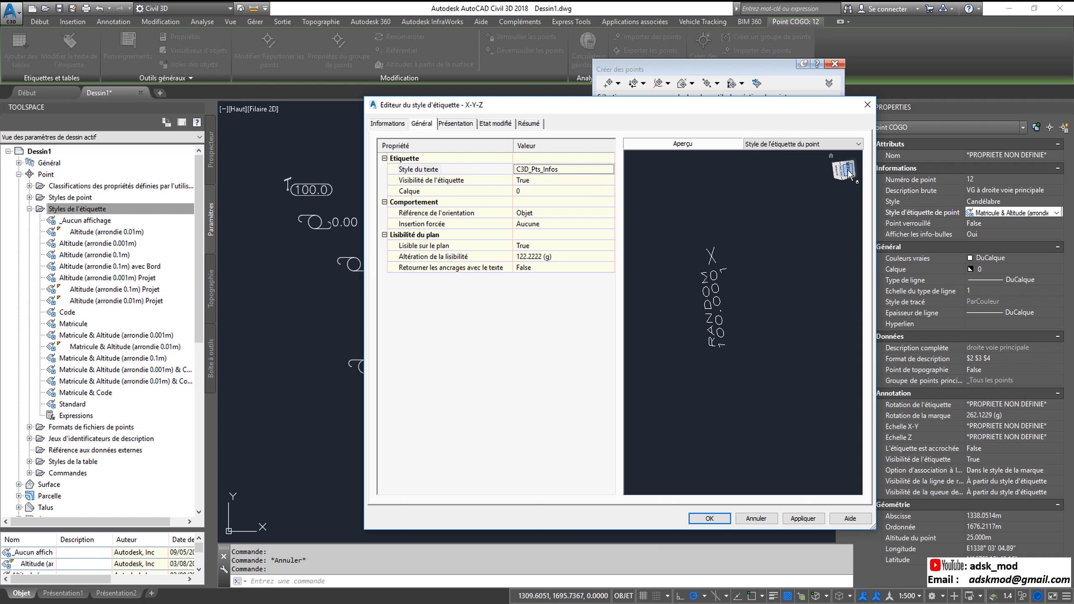
left_click(844, 171)
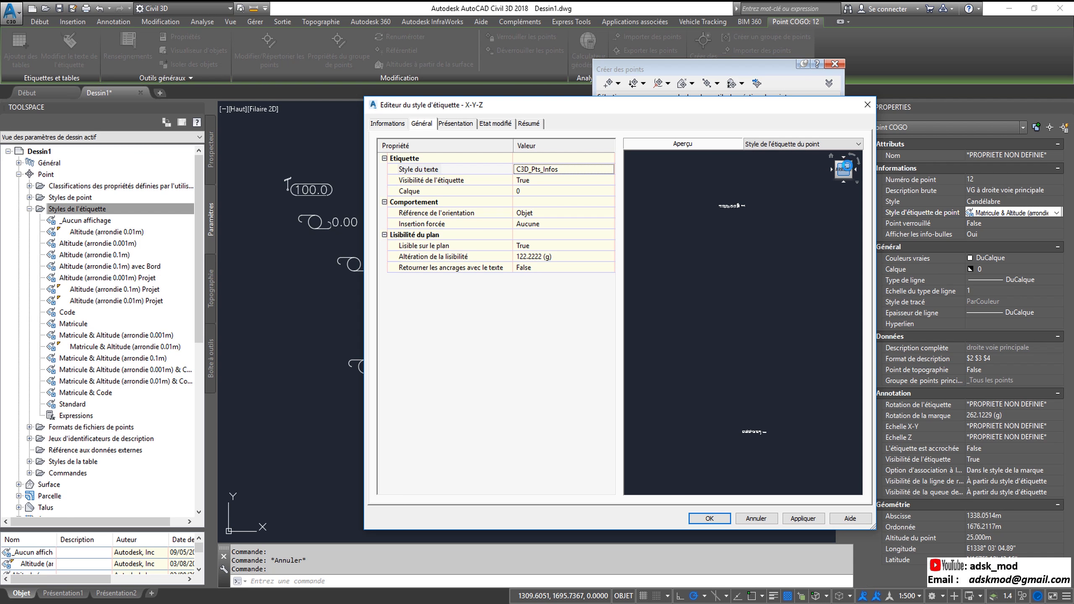
left_click(844, 163)
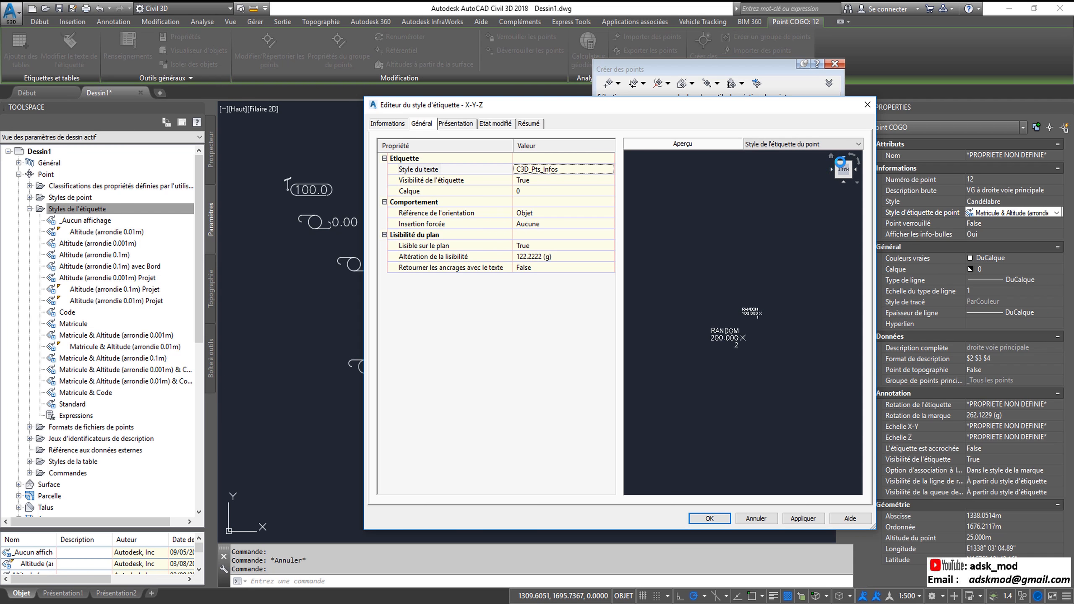
scroll(737, 338, "up", 3)
scroll(733, 340, "up", 2)
middle_click_drag(728, 359, 785, 310)
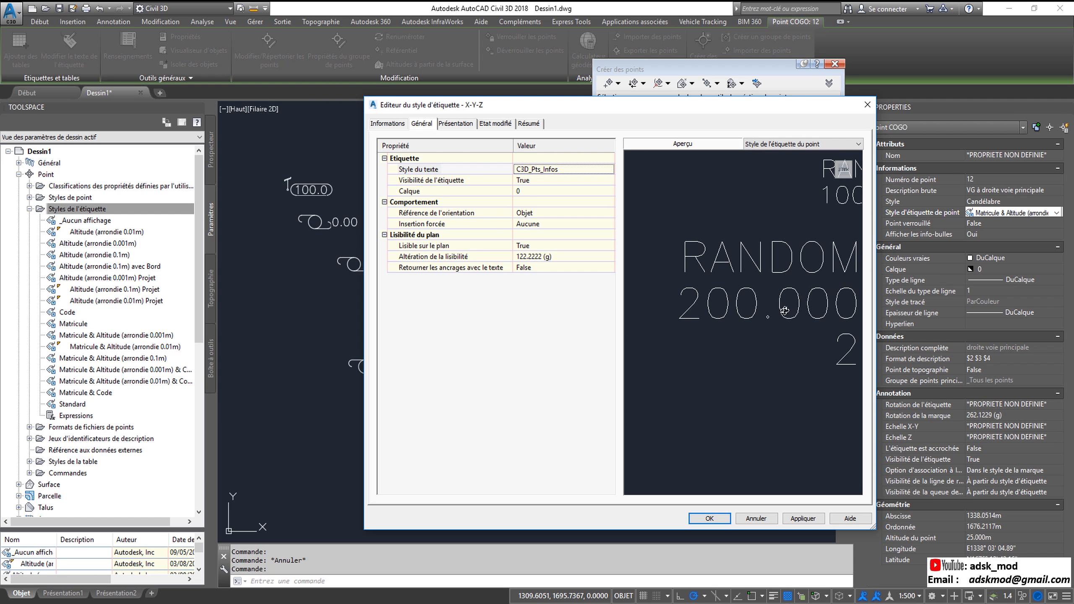
mouse_move(648, 313)
middle_mouse_down()
mouse_move(651, 345)
mouse_move(650, 319)
middle_mouse_up()
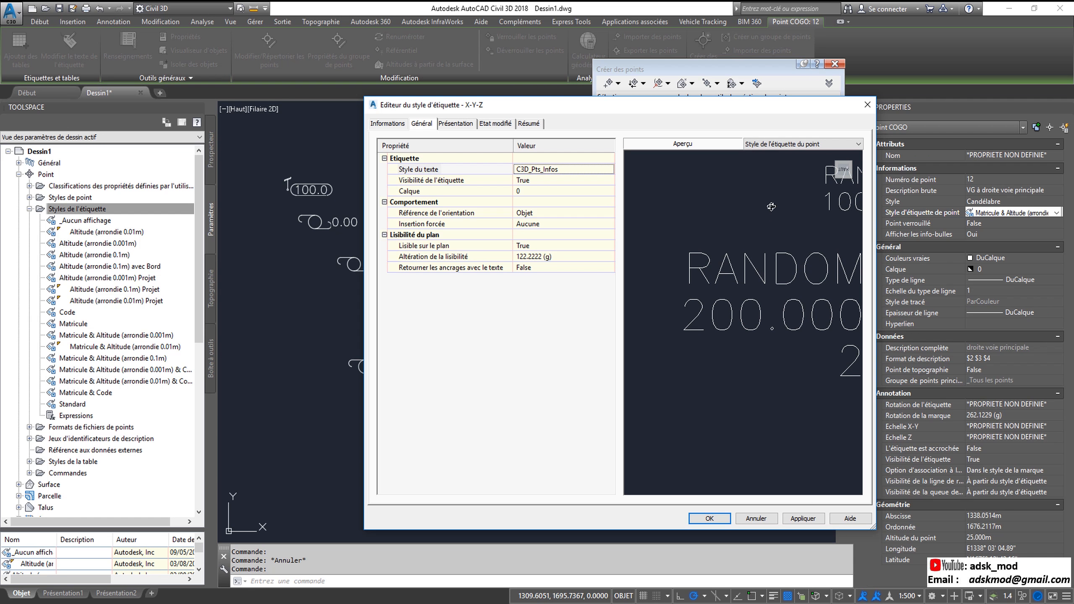
- Preview the point style alone, return to the point label style preview, and examine the sample labels from tilted and top views
left_click(824, 144)
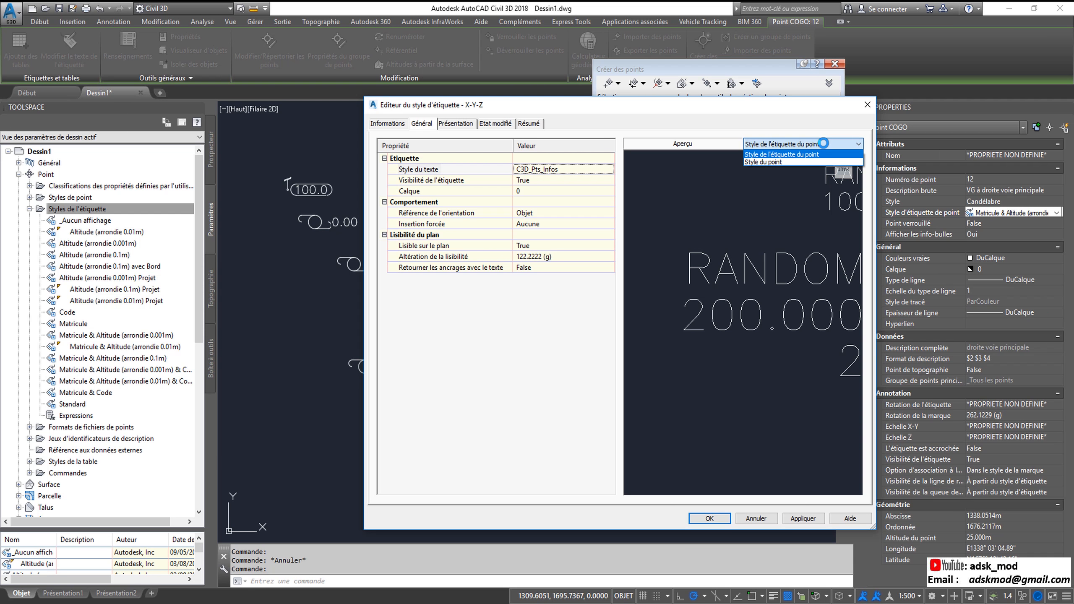
left_click(794, 162)
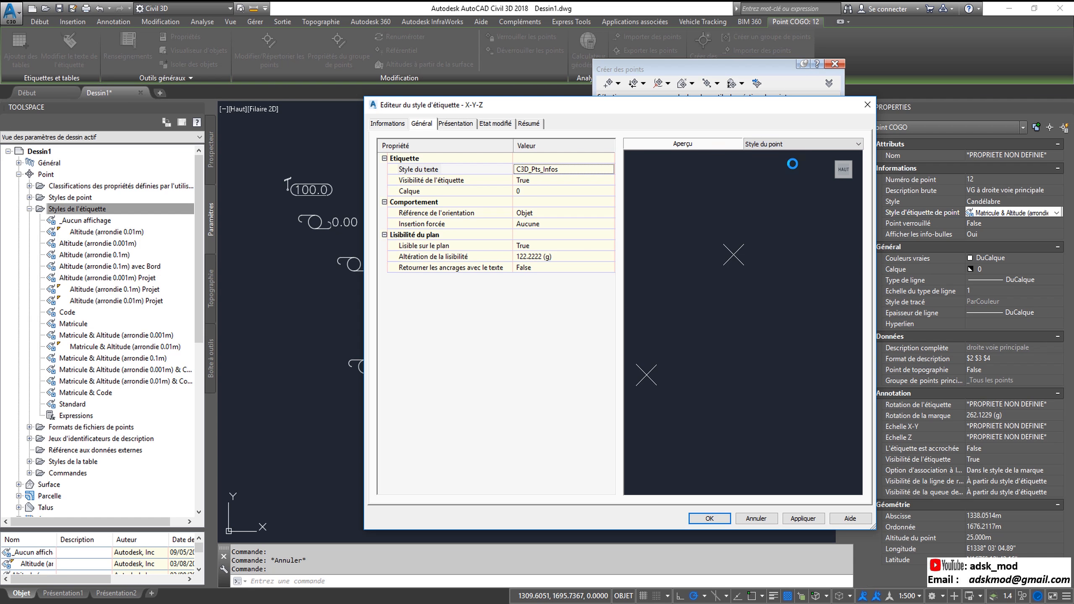
left_click(798, 148)
left_click(792, 154)
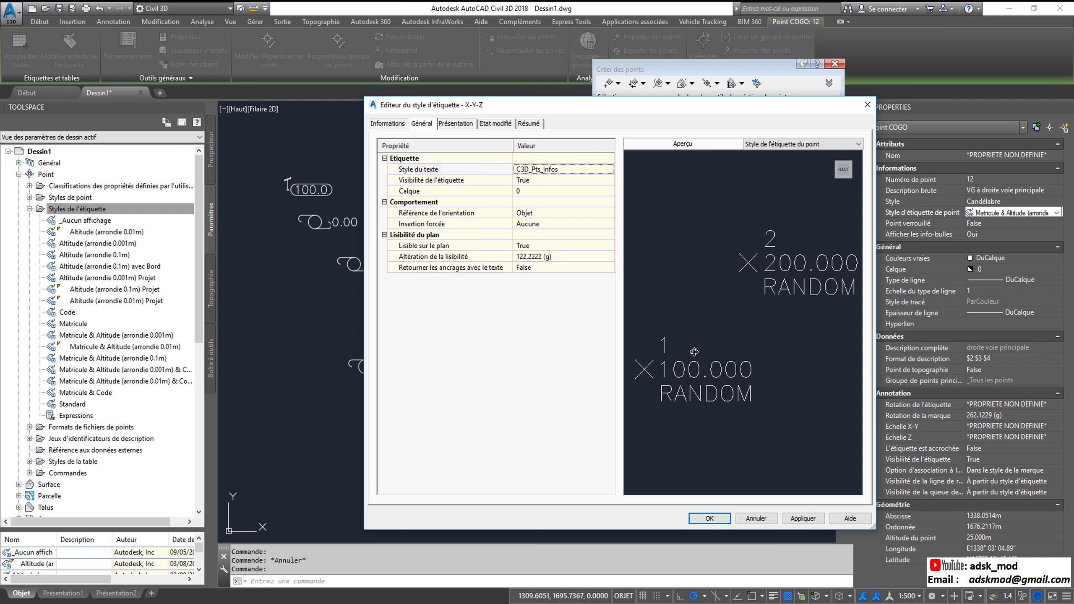
left_click_drag(696, 352, 716, 353)
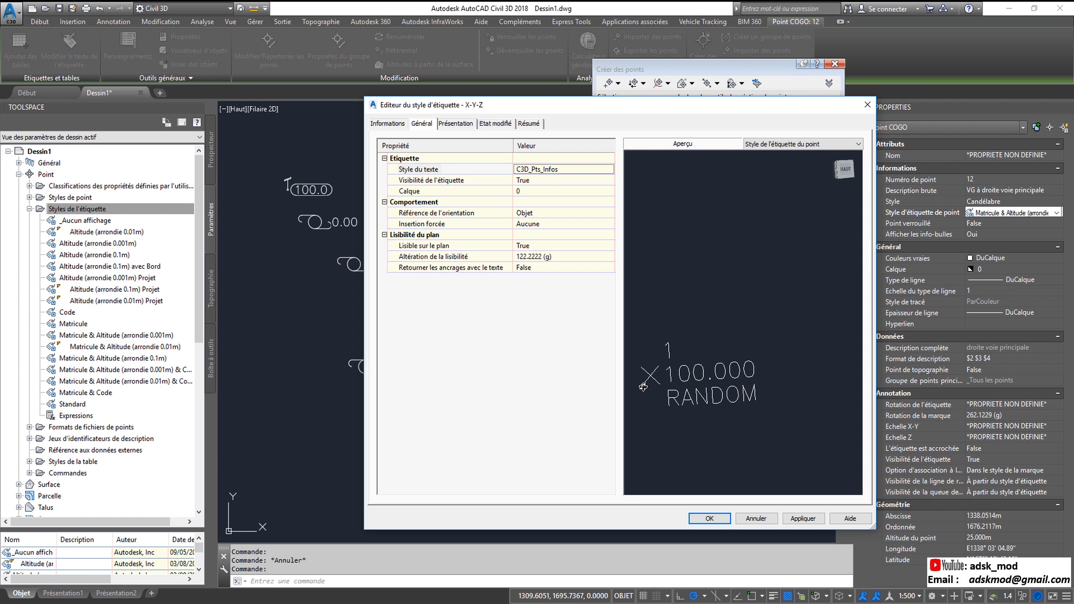
mouse_move(641, 387)
left_mouse_down()
mouse_move(681, 424)
mouse_move(827, 396)
mouse_move(826, 234)
mouse_move(686, 237)
mouse_move(645, 292)
mouse_move(649, 375)
mouse_move(651, 366)
left_mouse_up()
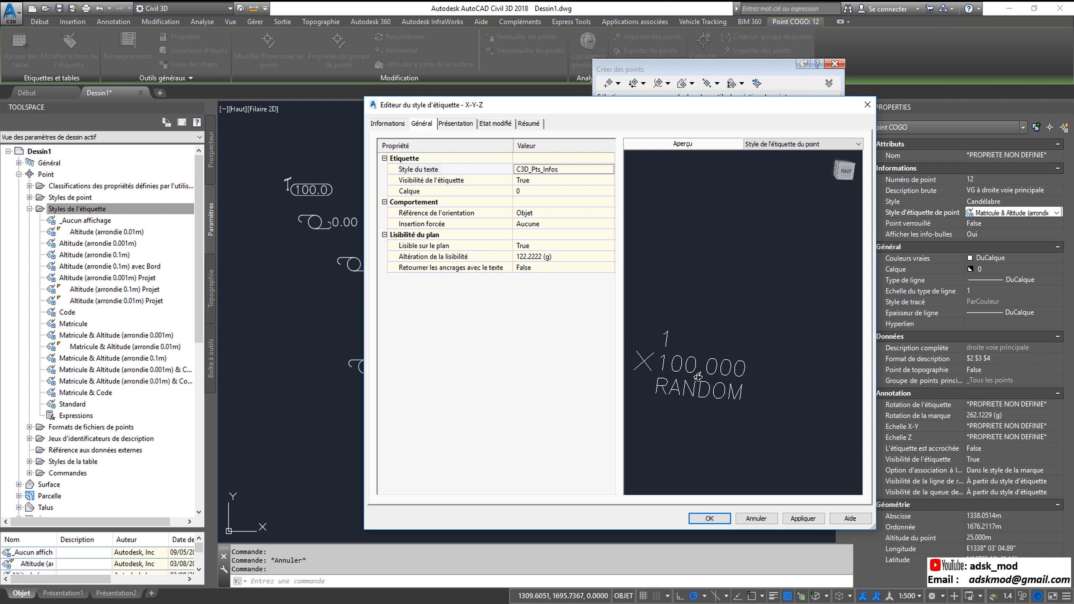
left_click(847, 171)
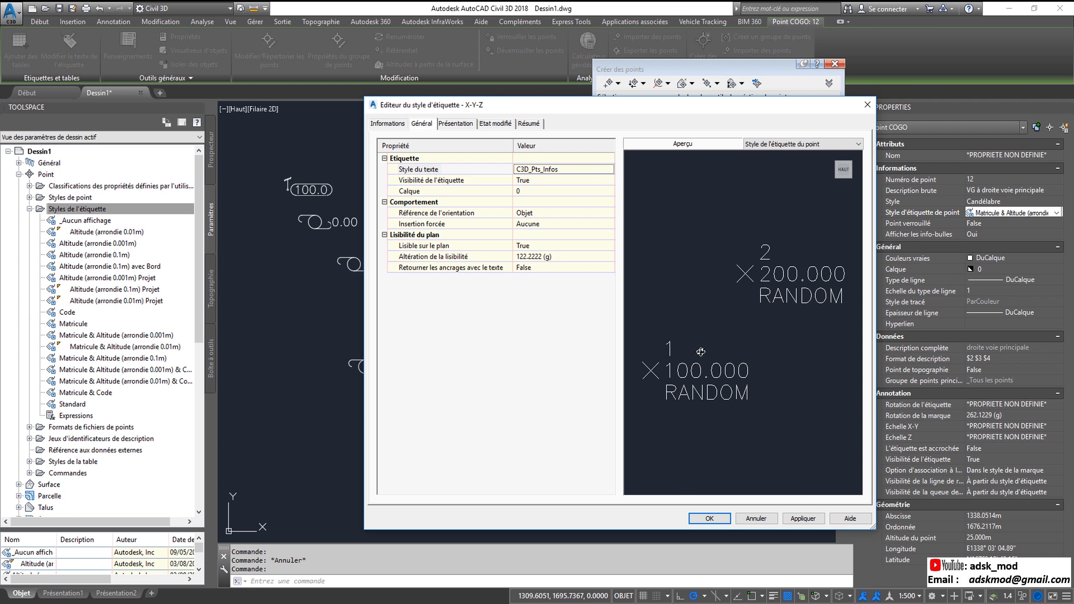
- Try setting the label style's Retourner les ancrages avec le texte option to True
left_click(557, 258)
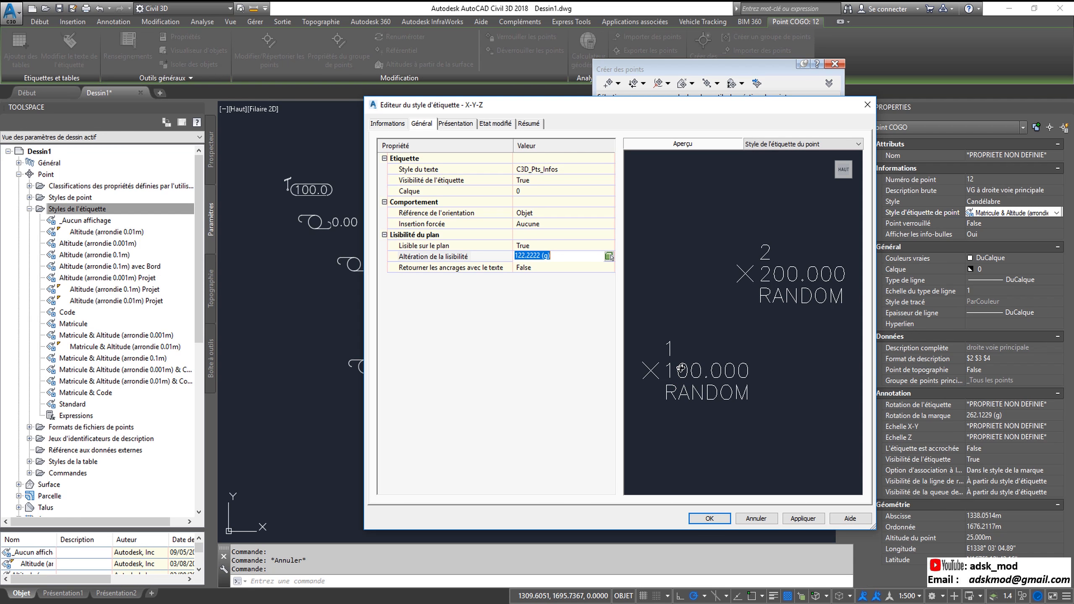
left_click(582, 268)
left_click(582, 268)
left_click(550, 289)
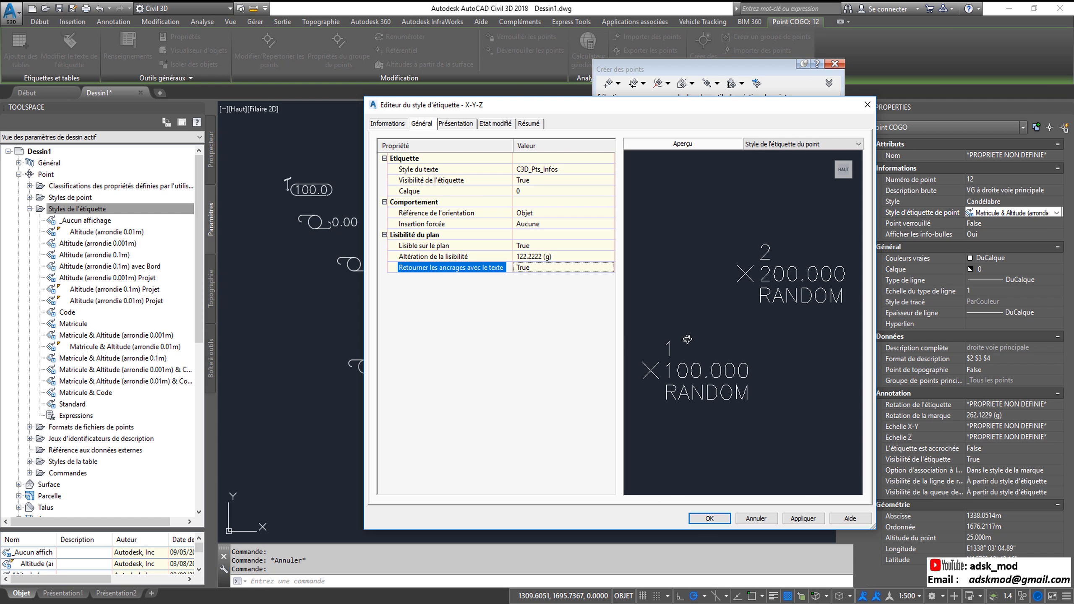
- Examine how the sample labels orient in the preview from tilted, rotated, side and top views with anchor flipping enabled
middle_click_drag(678, 351, 727, 339)
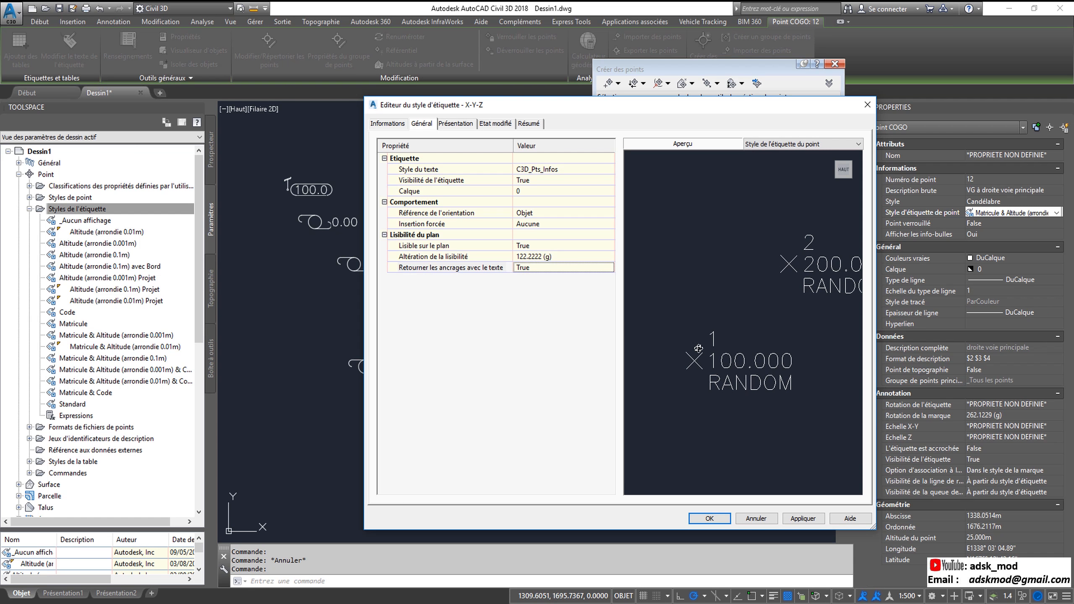
left_click_drag(675, 359, 677, 371)
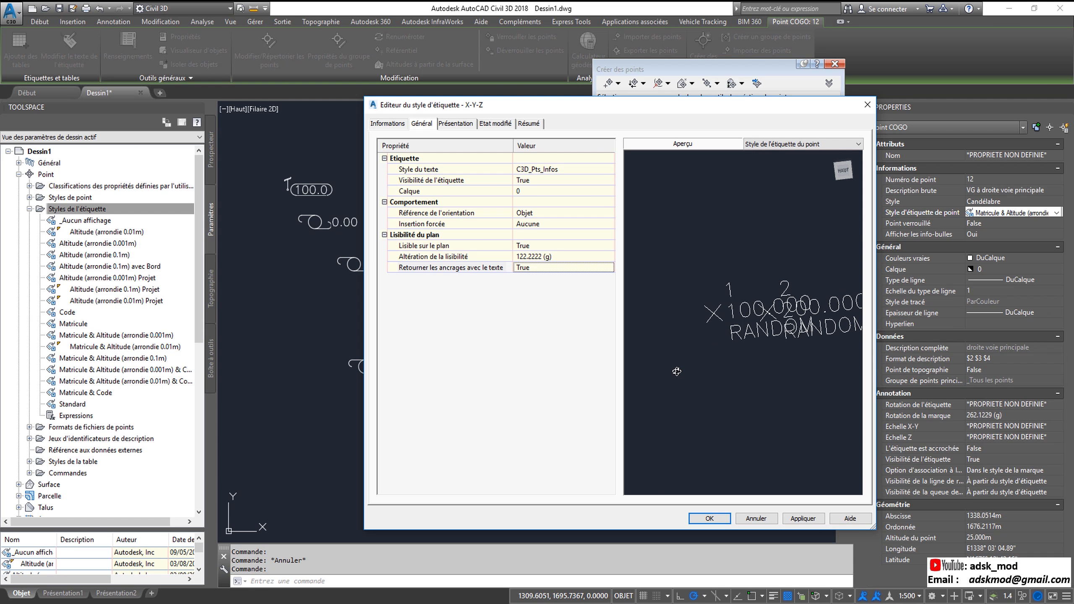
left_click_drag(689, 334, 716, 290)
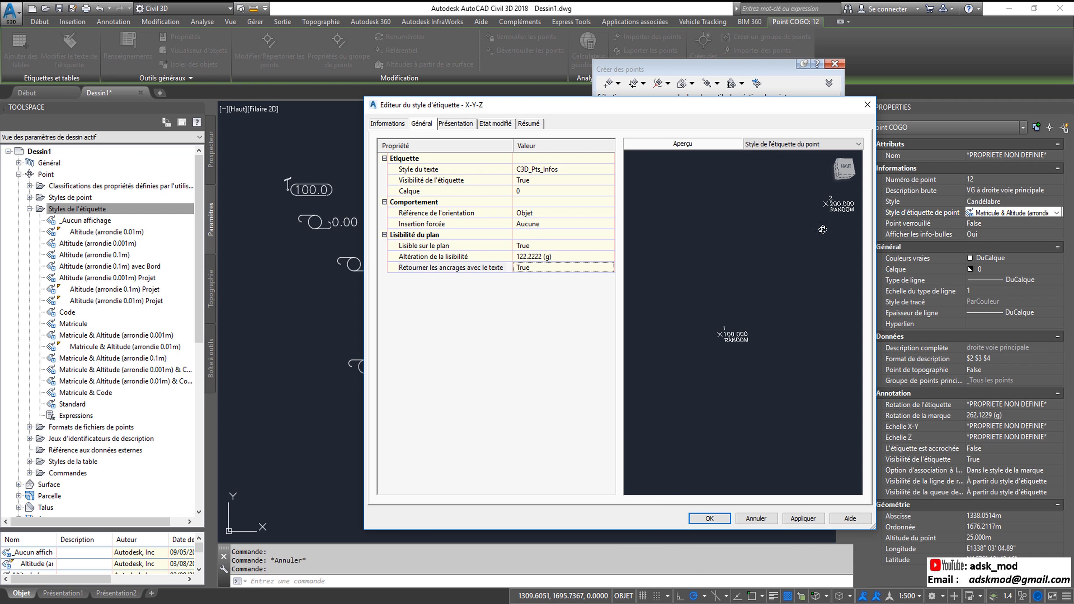
left_click(849, 166)
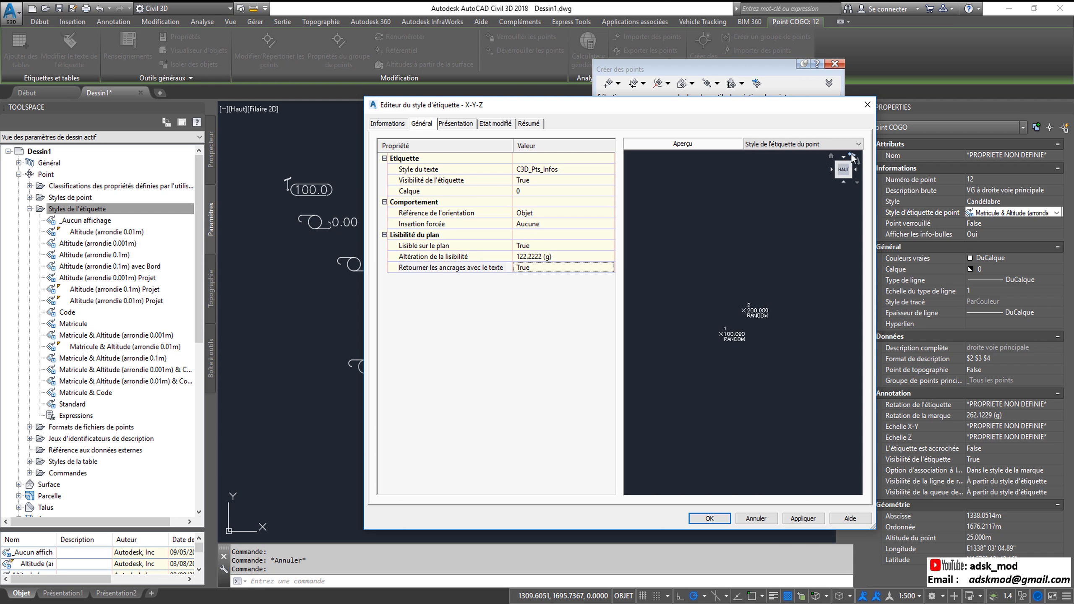
left_click(852, 157)
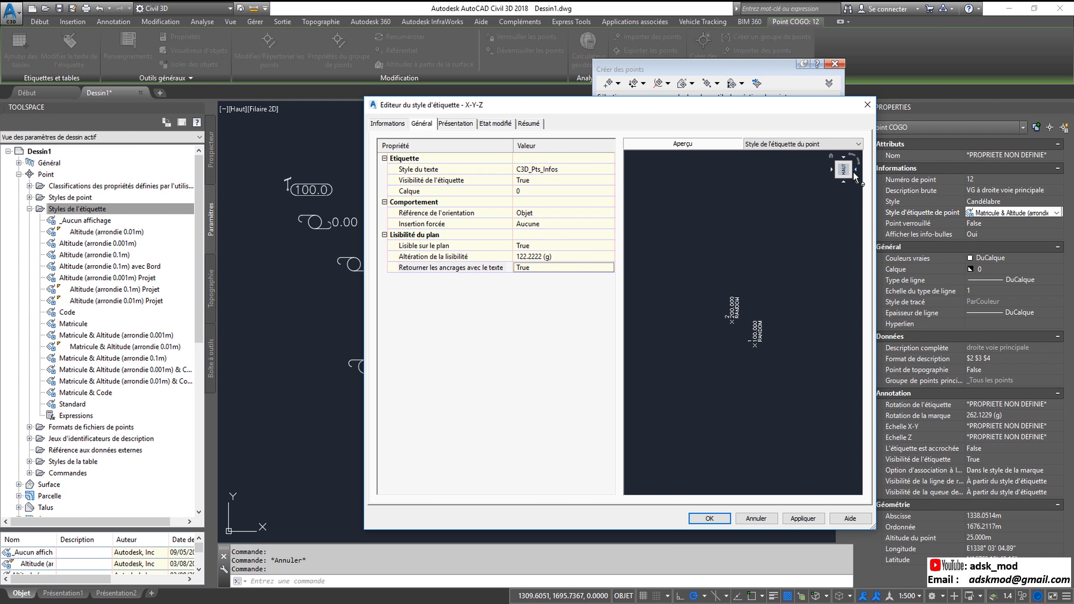
left_click(855, 170)
left_click(845, 157)
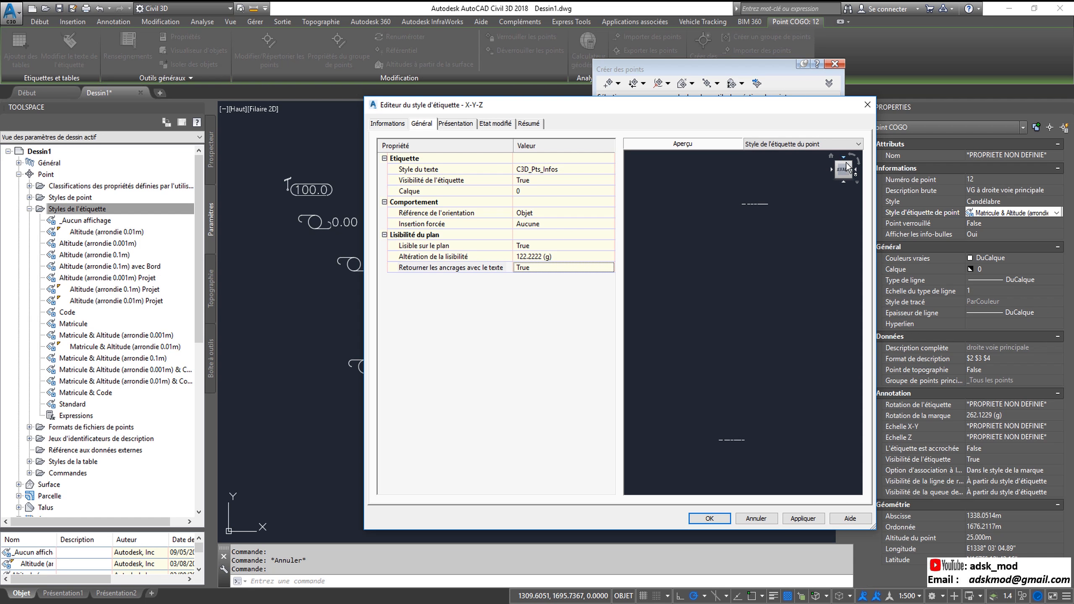
left_click(845, 157)
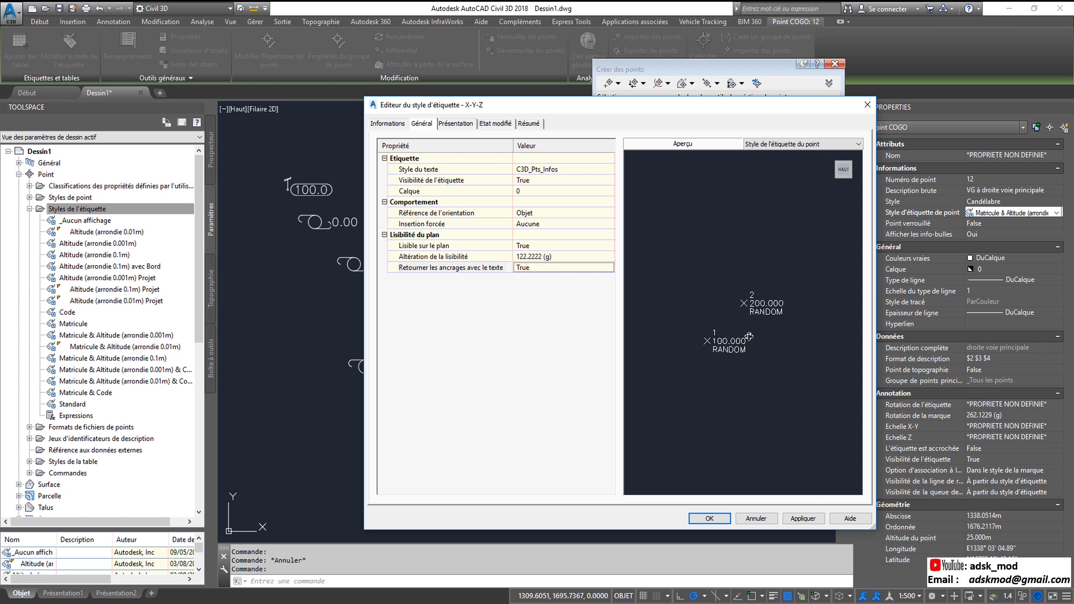
- Set Retourner les ancrages avec le texte back to False and keep Lisible sur le plan at True
left_click(553, 271)
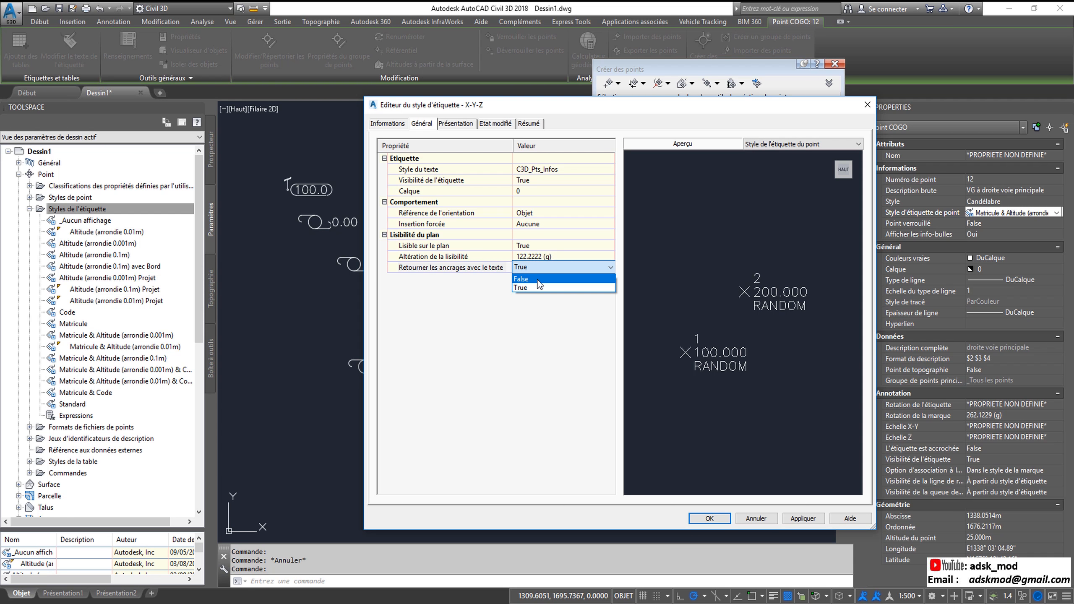
left_click(539, 285)
left_click(543, 250)
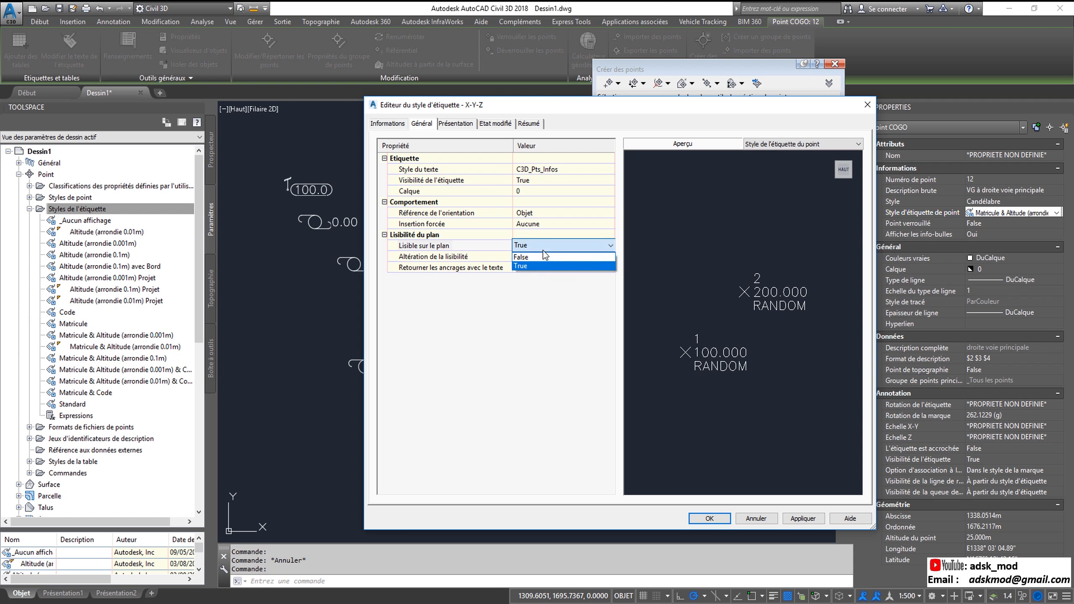
left_click(544, 252)
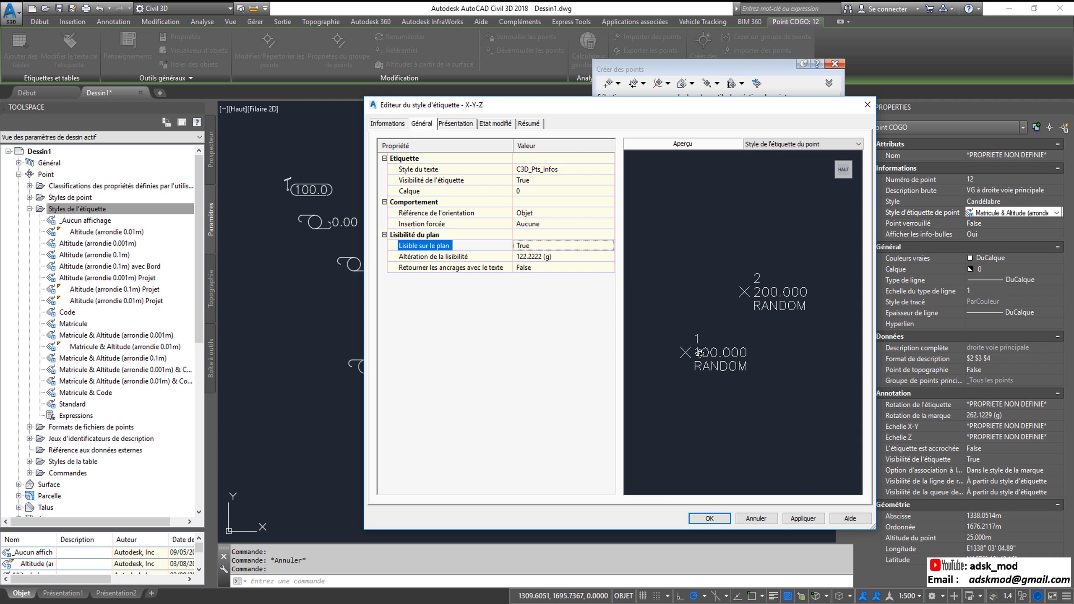
- Set the X-Y-Z label's readability bias (Altération de la lisibilité) to 100 g and check the sample labels in the preview
left_click_drag(676, 364, 700, 372)
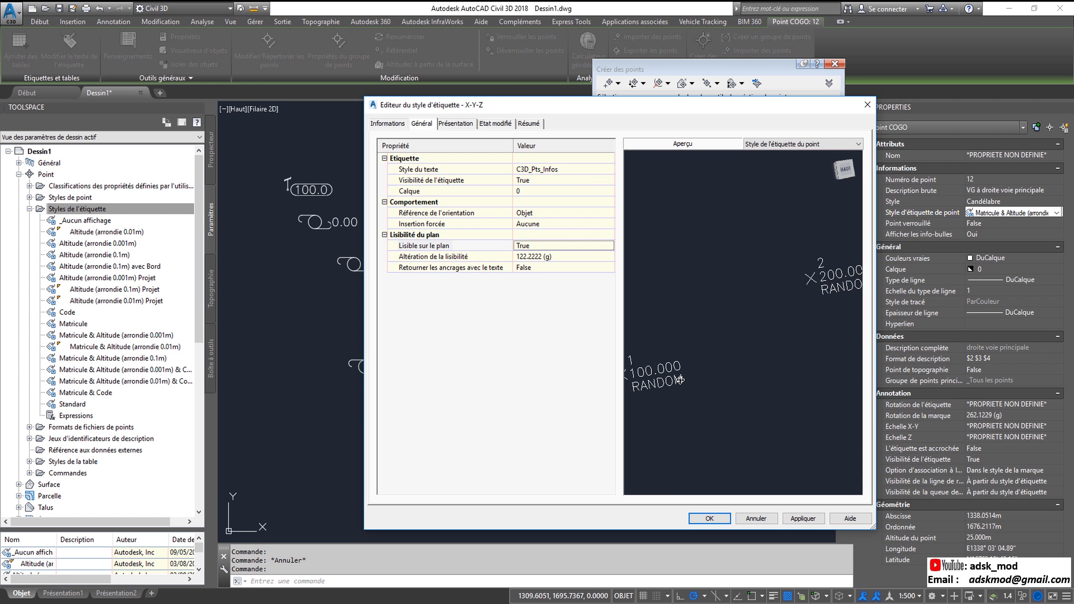
left_click(844, 169)
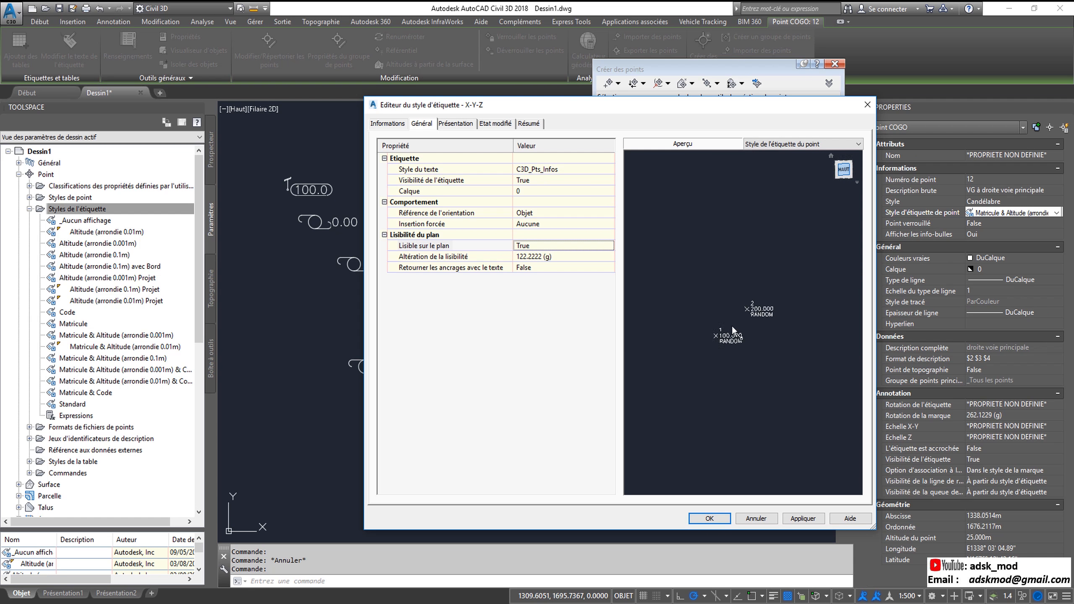
scroll(739, 339, "up", 2)
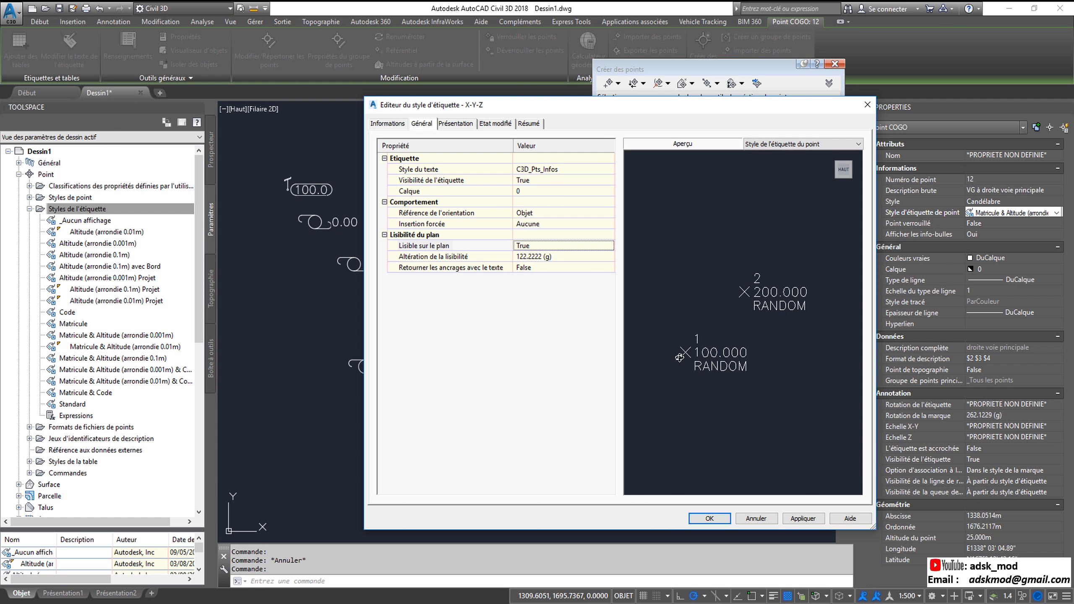
left_click(565, 257)
type("100")
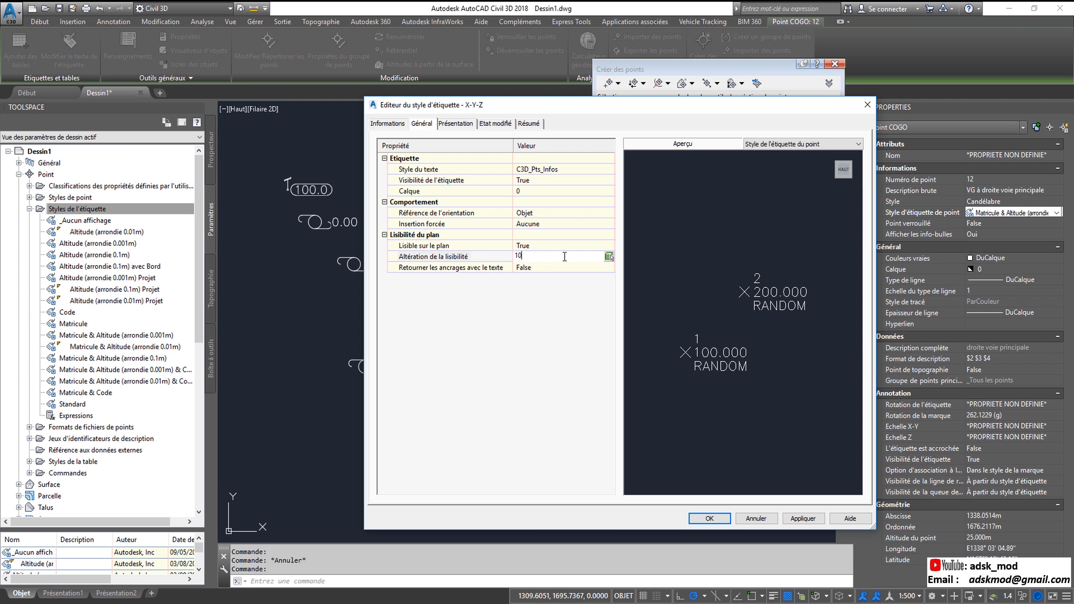
left_click(548, 297)
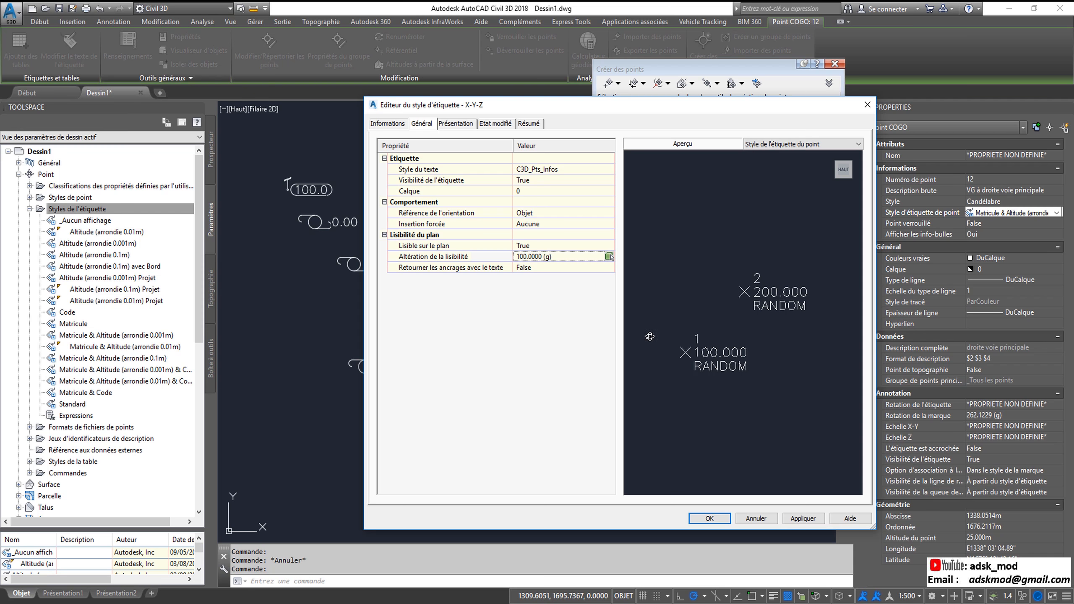
mouse_move(664, 347)
left_mouse_down()
mouse_move(699, 369)
mouse_move(668, 372)
mouse_move(671, 346)
left_mouse_up()
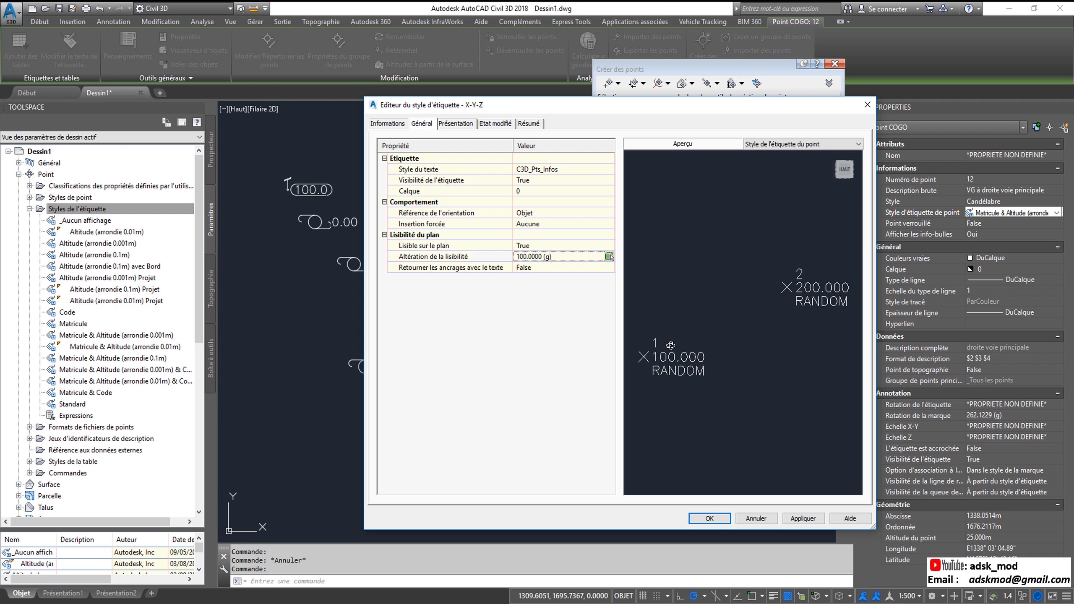
left_click(845, 170)
scroll(743, 326, "up", 2)
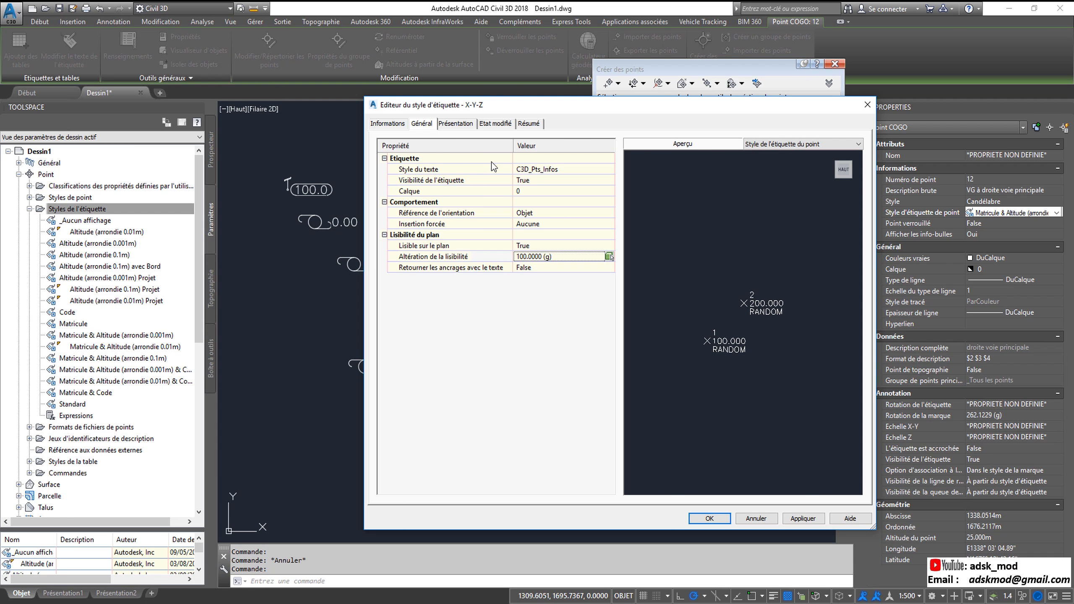
- Delete the Numéro de point text component from the X-Y-Z label style's layout
left_click(452, 124)
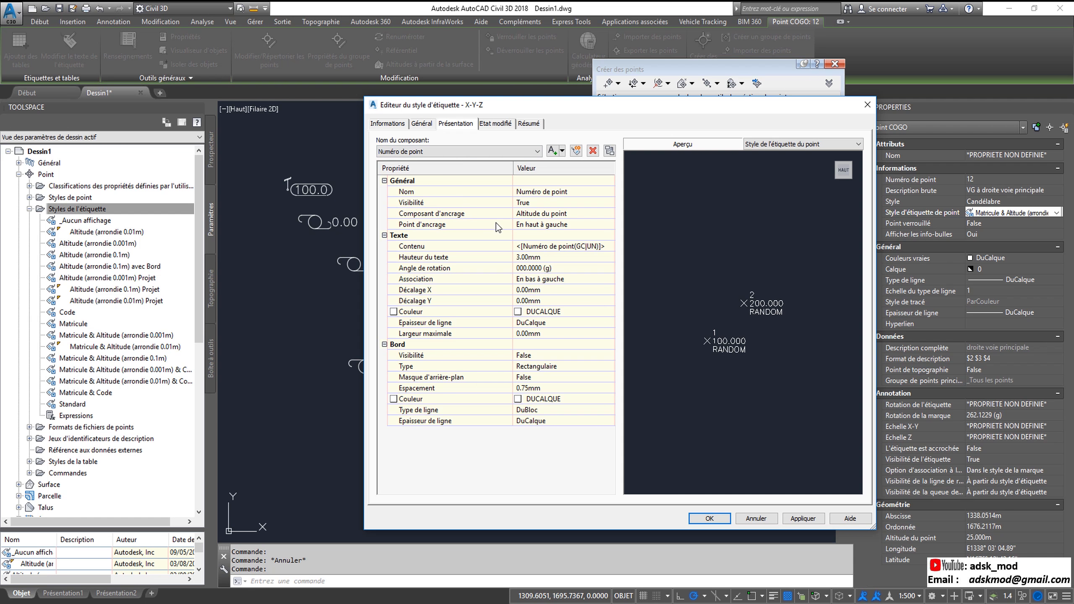
left_click(512, 152)
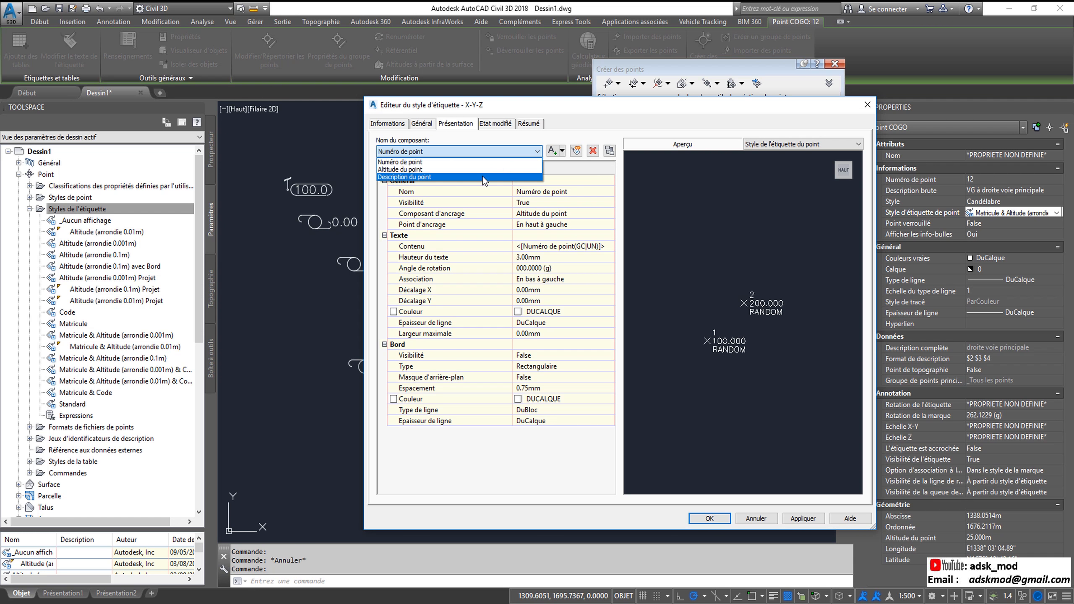
left_click(555, 125)
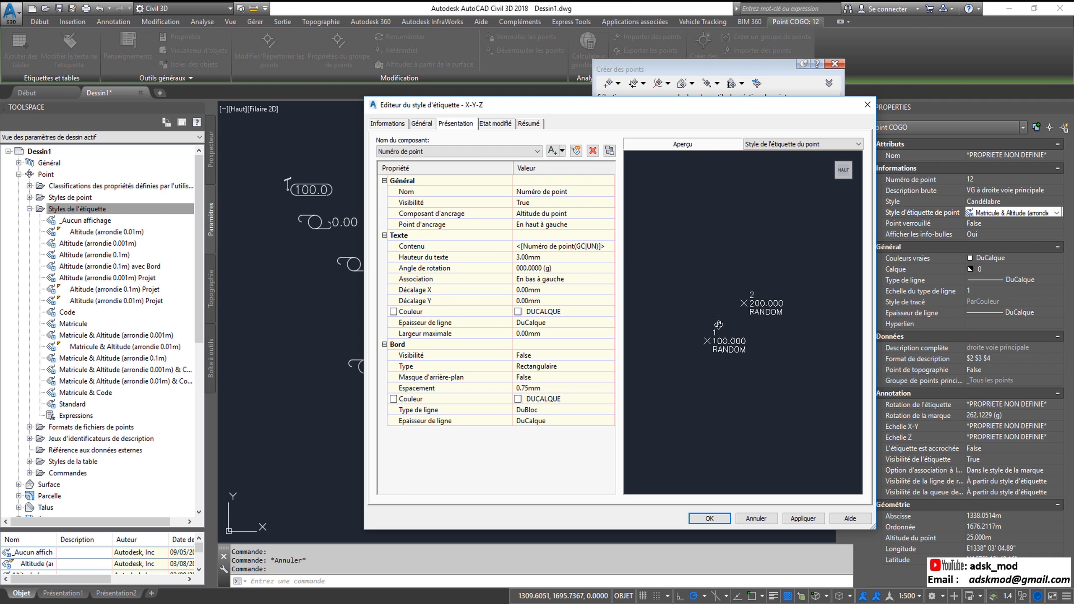
left_click(593, 152)
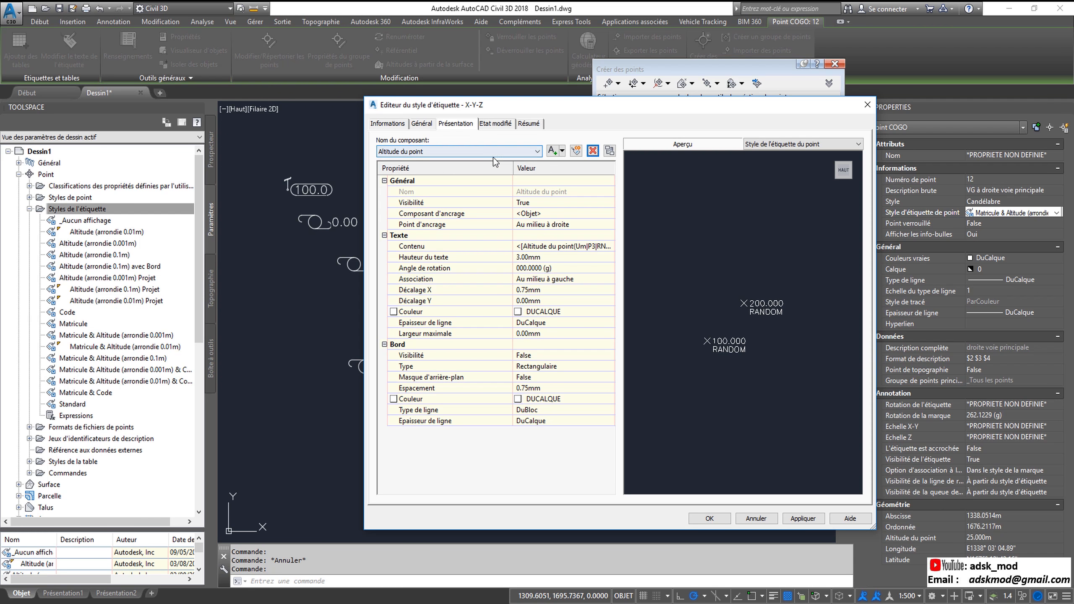
- Delete the Altitude du point and Description du point text components from the X-Y-Z label style's layout
left_click(591, 152)
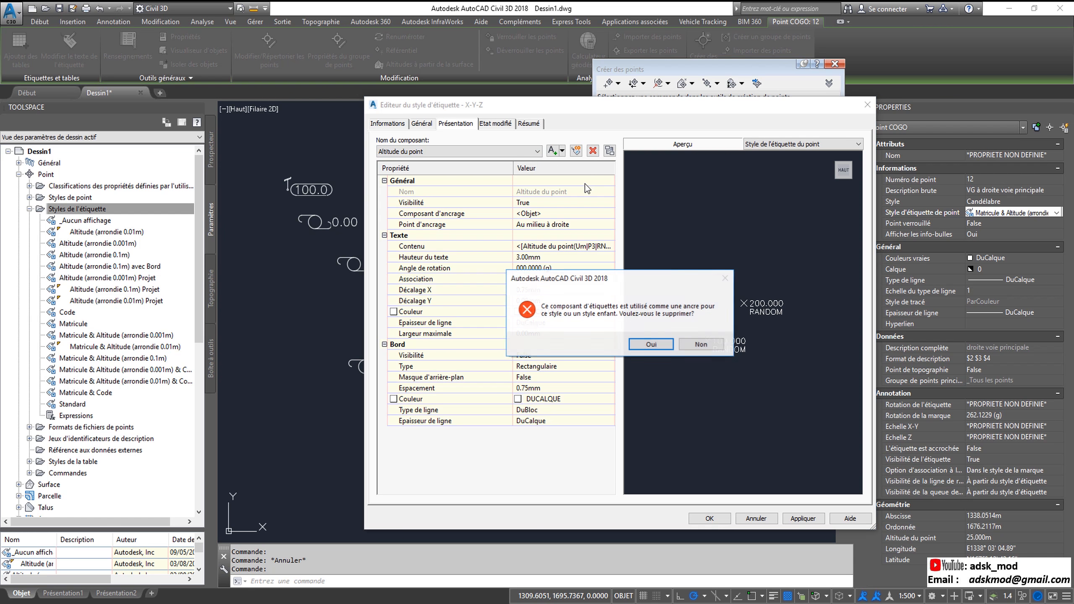
left_click(651, 344)
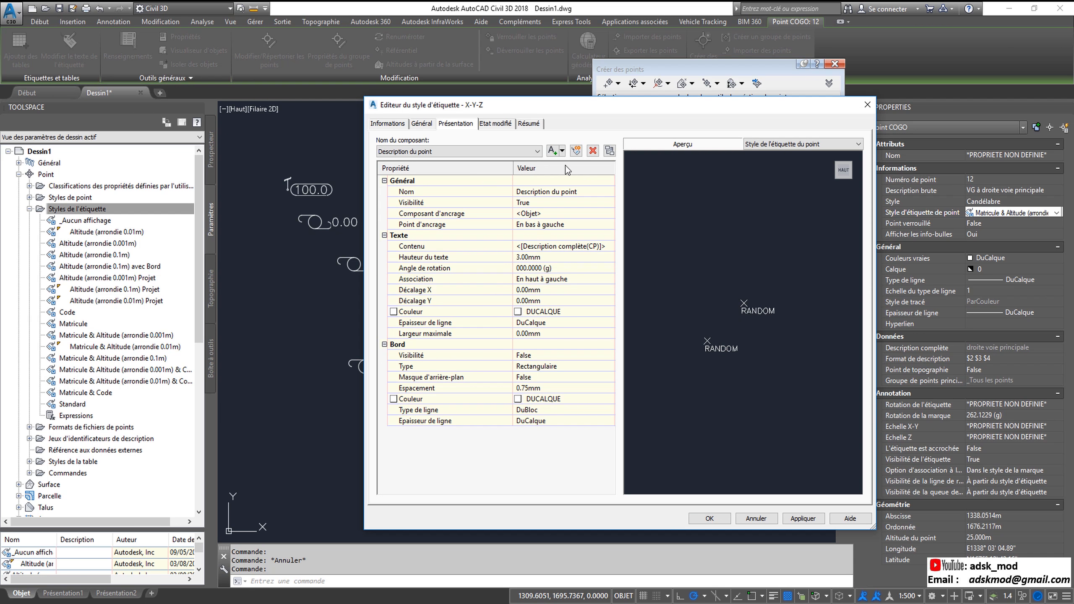
left_click(593, 150)
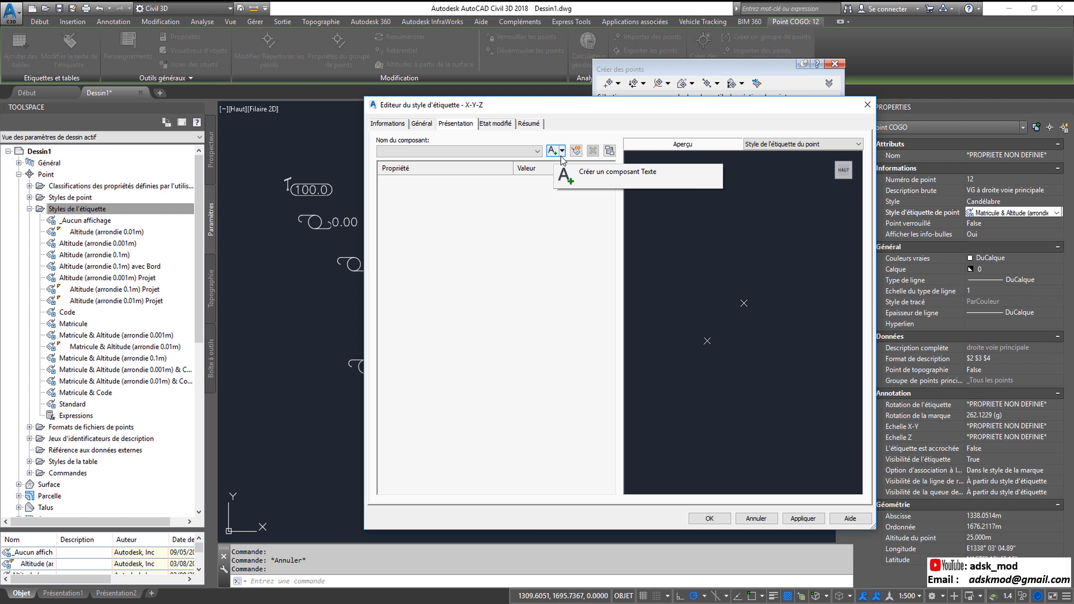
- Create a new text component in the label layout and name it Z
left_click(553, 151)
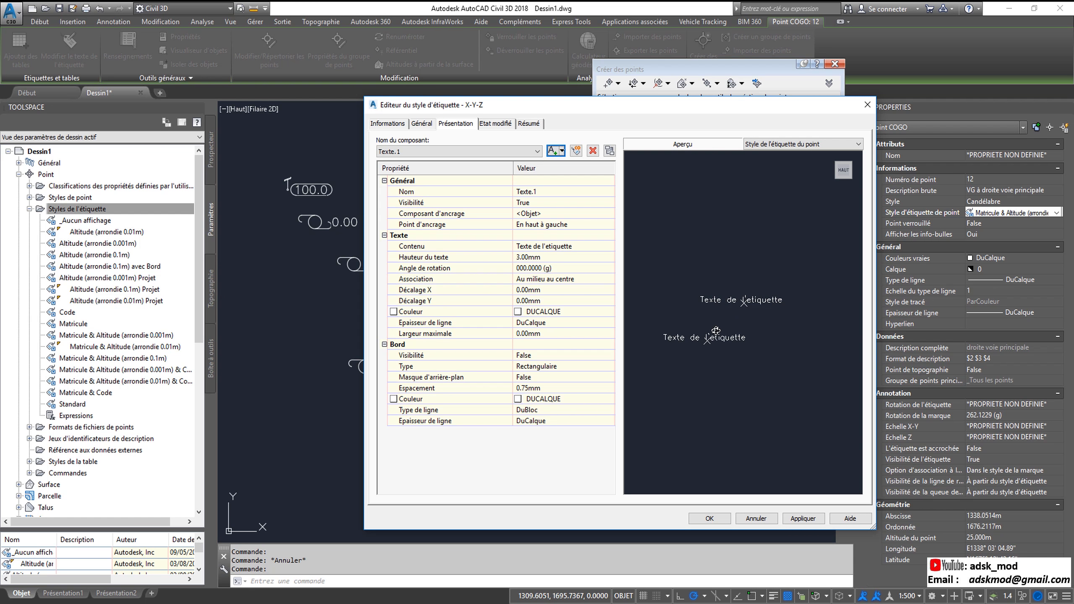
left_click(547, 193)
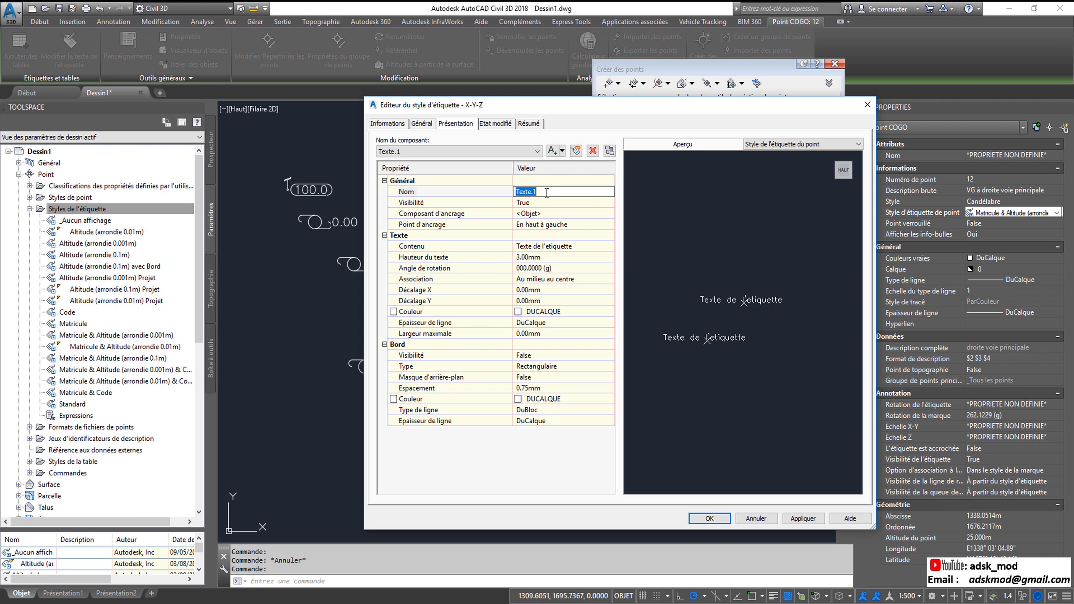
type("Z")
key("Return")
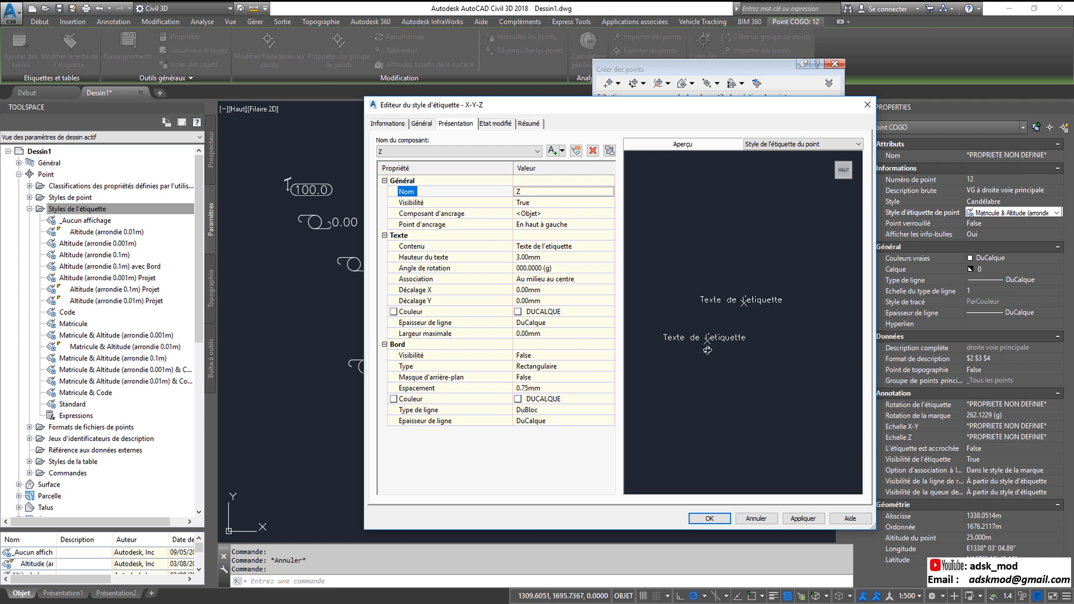
- Set the Z component's anchor point (Point d'ancrage) to En bas à droite
scroll(707, 347, "up", 3)
middle_click_drag(707, 363, 751, 357)
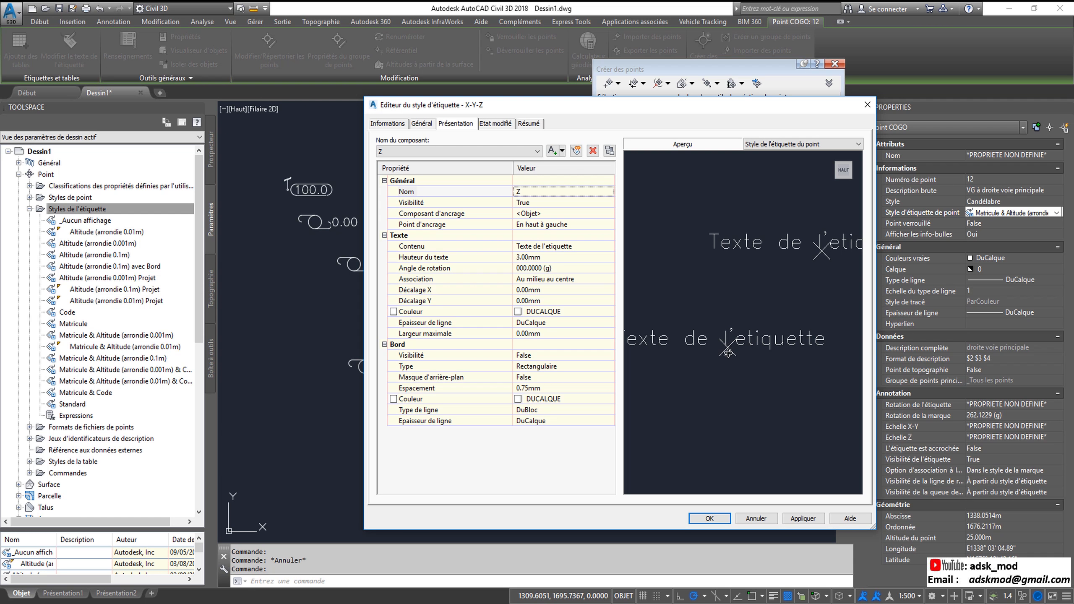
left_click(594, 224)
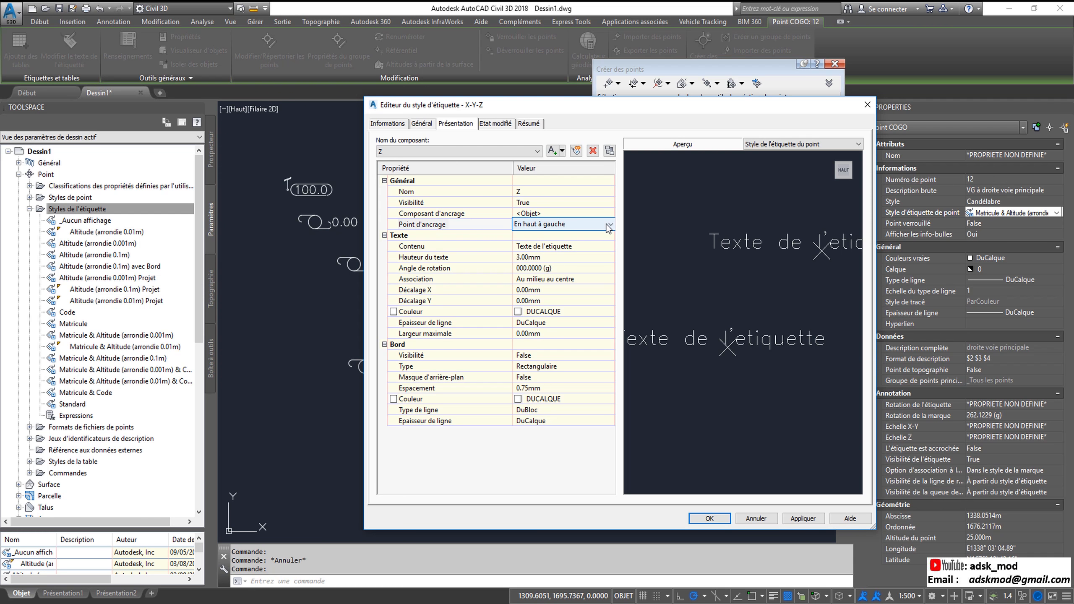
left_click(609, 225)
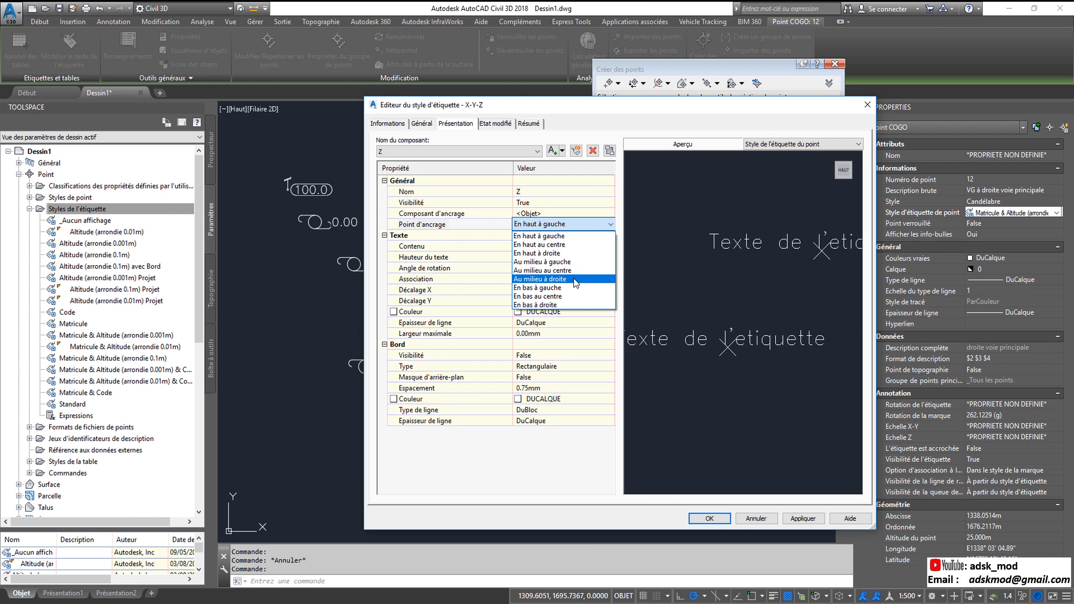
left_click(559, 305)
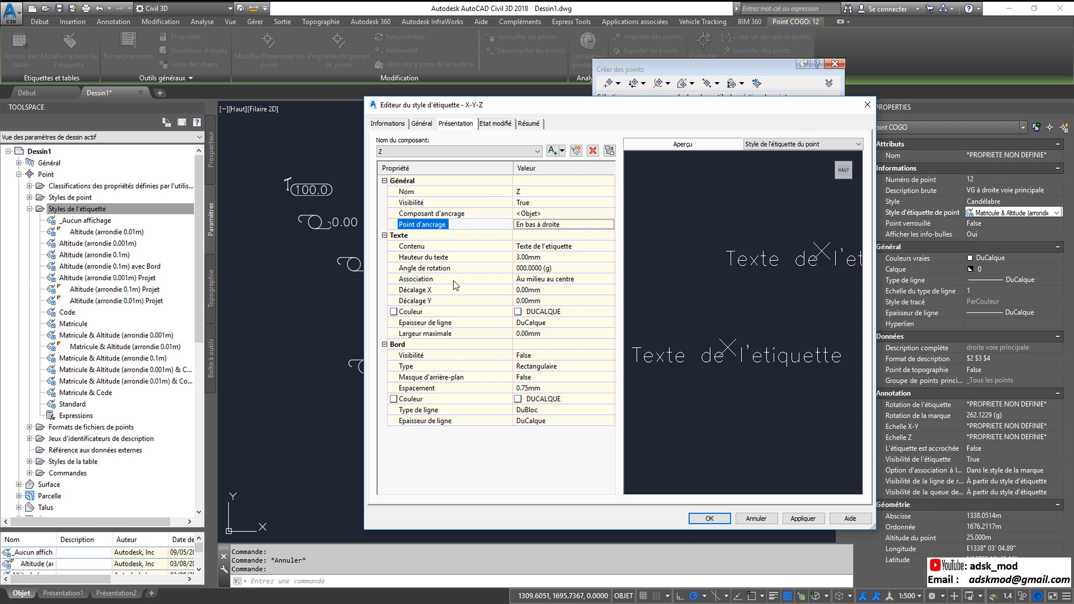
- Set the Z text's attachment (Association) to En haut à gauche and check its placement in the preview
left_click(582, 281)
left_click(582, 280)
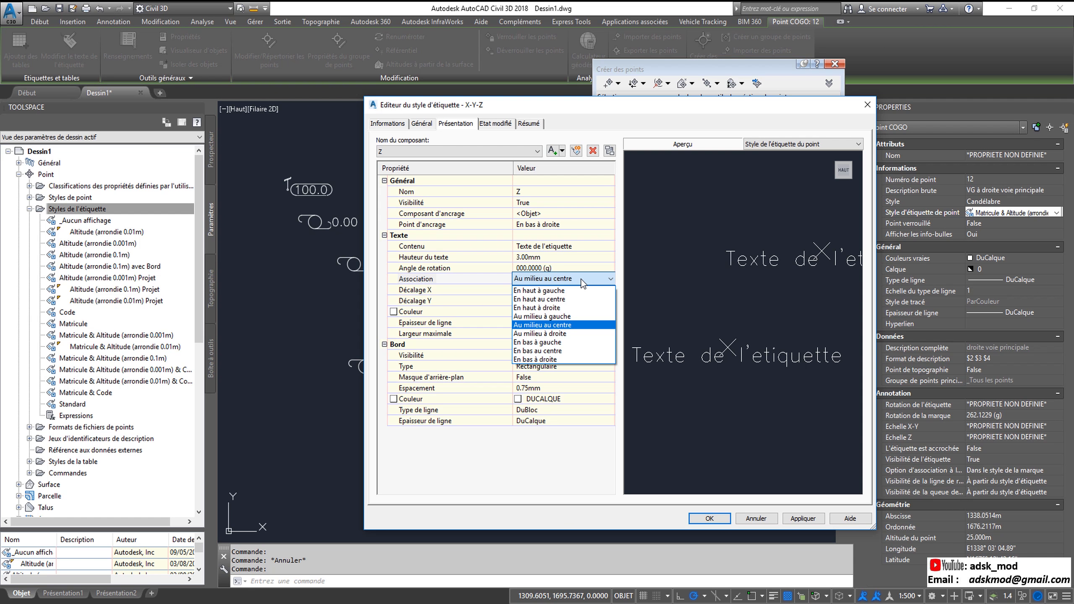
left_click(560, 291)
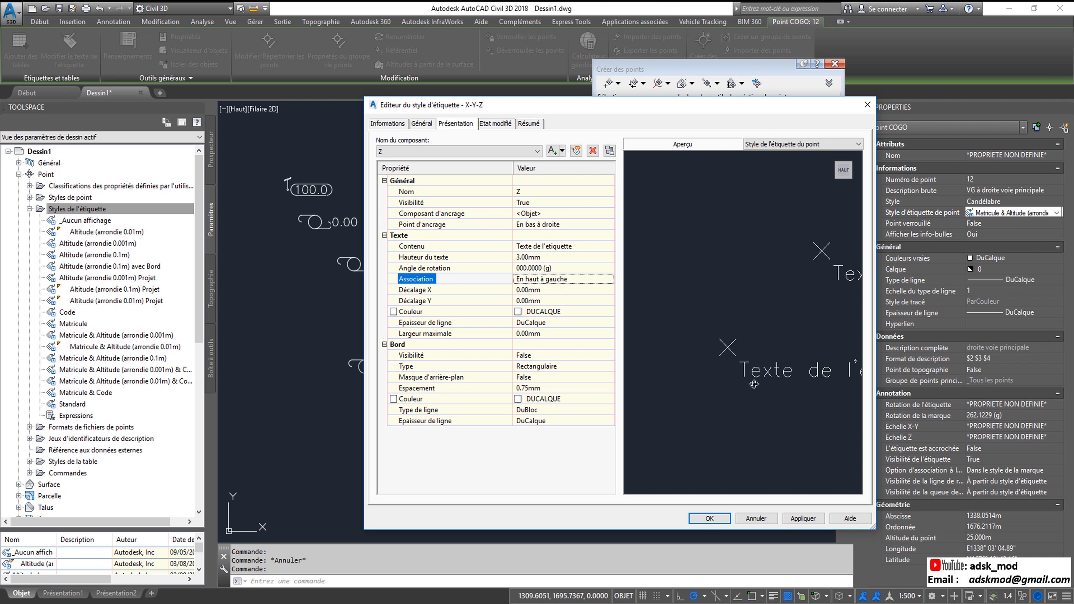
middle_click_drag(781, 386, 698, 379)
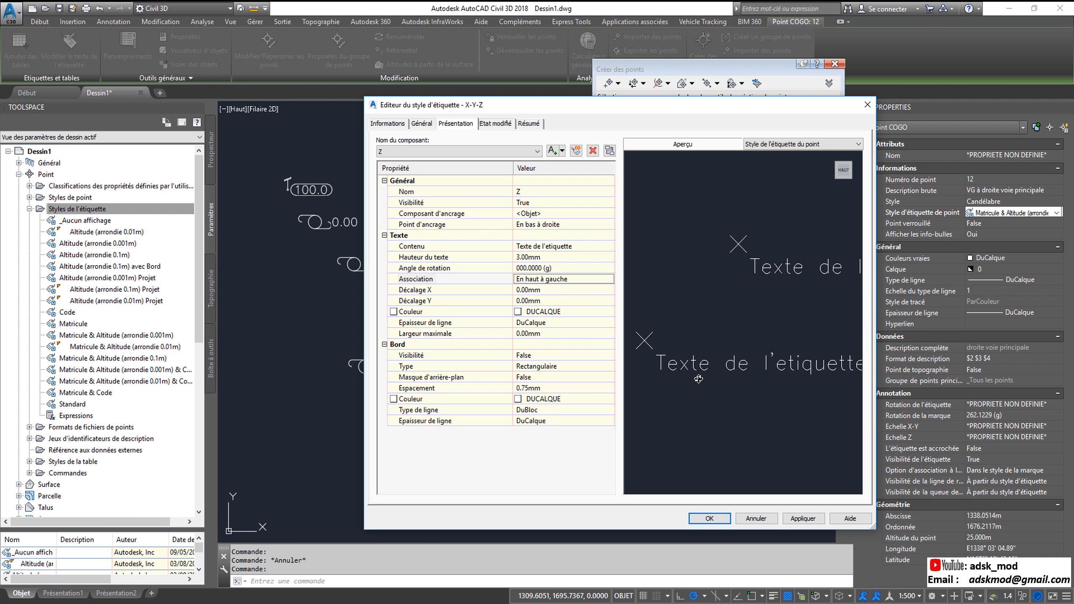
scroll(699, 380, "down", 1)
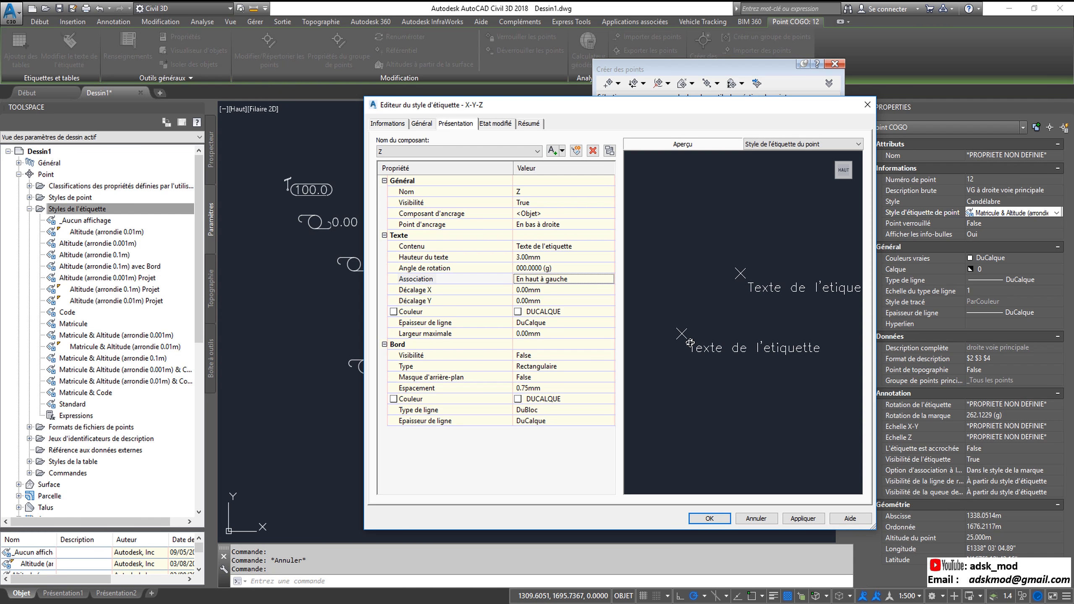
- Try the attachments Au milieu au centre and En haut au centre on the Z text, and return it to En haut à gauche
left_click(610, 280)
left_click(610, 280)
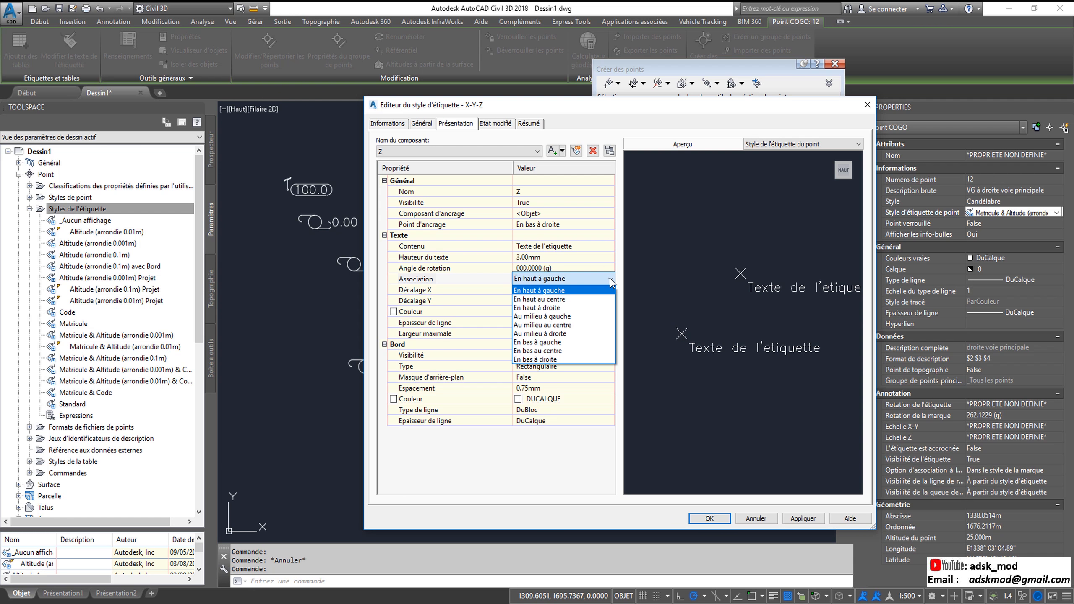
left_click(581, 325)
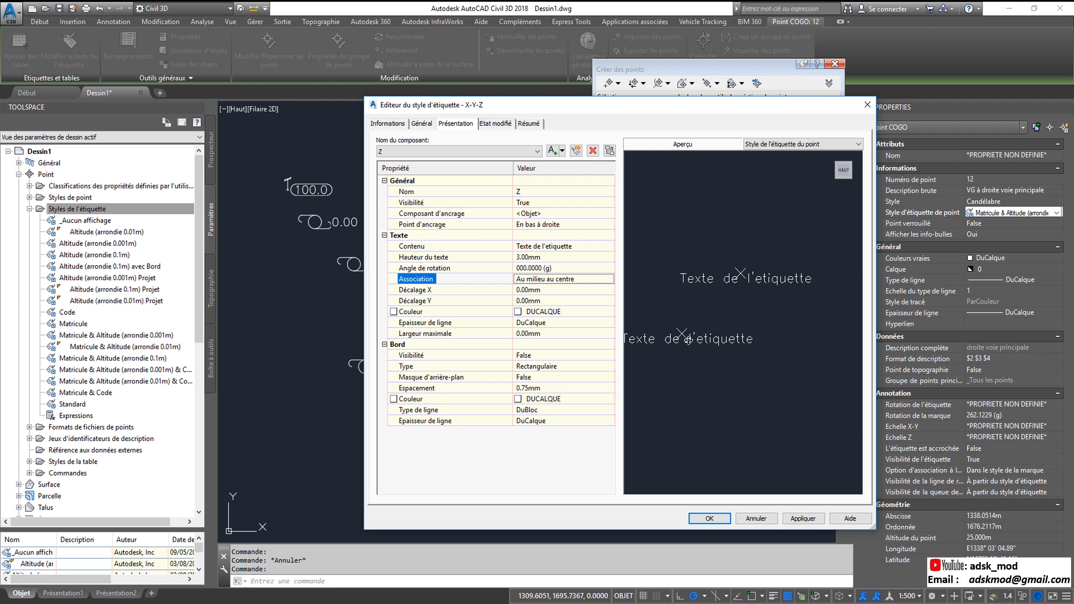
left_click(613, 279)
left_click(613, 280)
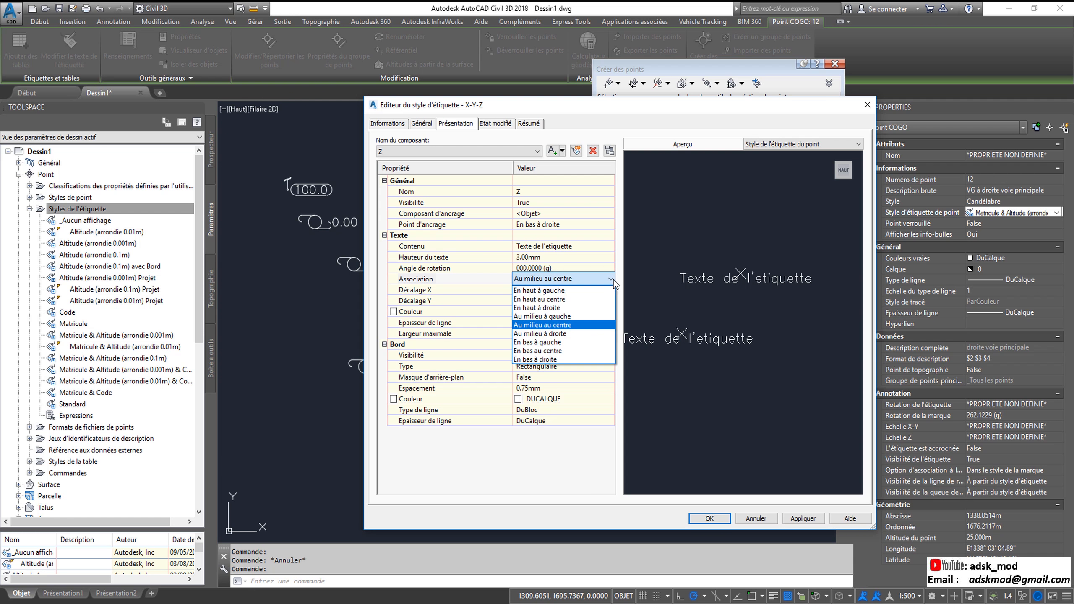
left_click(580, 303)
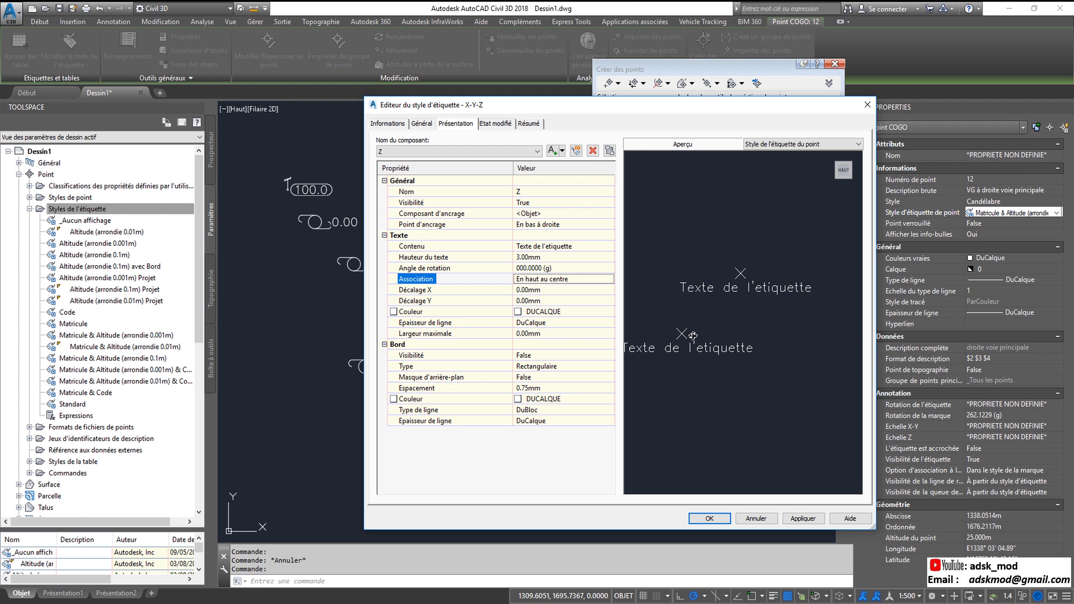
left_click(611, 281)
left_click(610, 280)
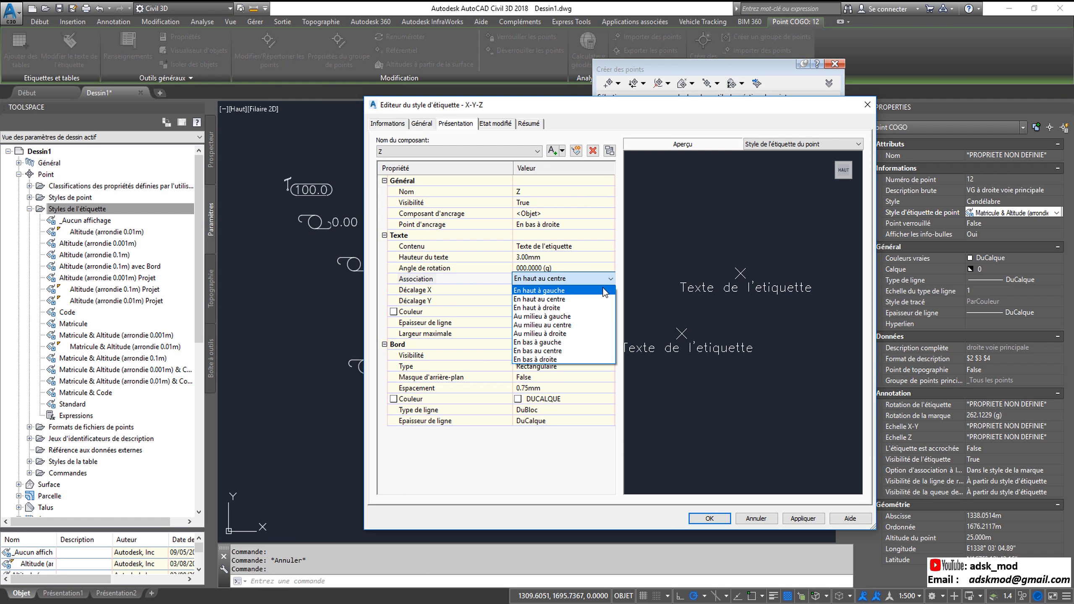
left_click(560, 291)
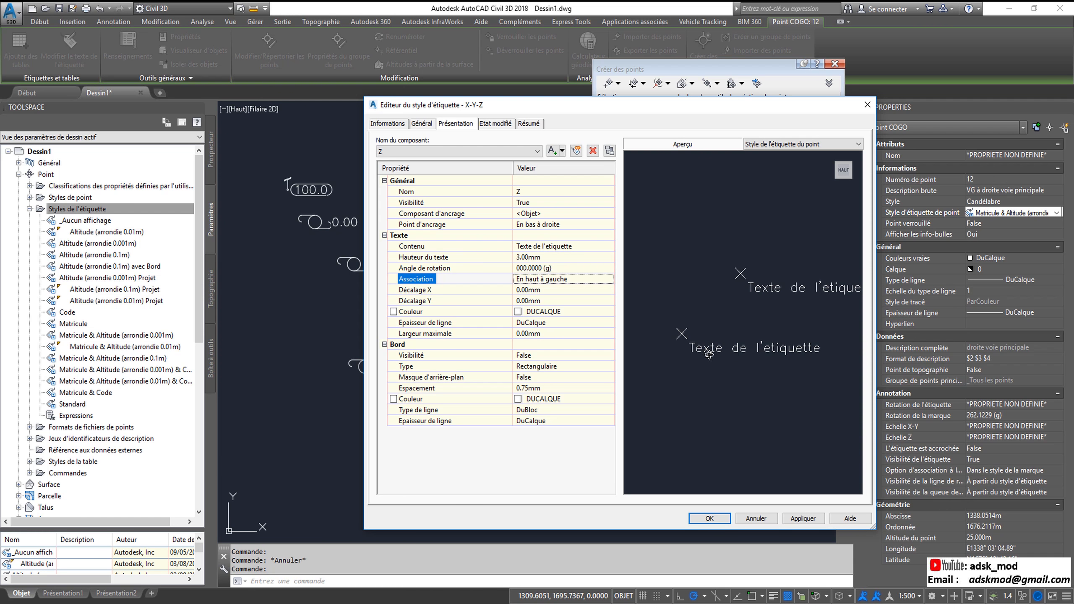
- Replace the Z component's default text content with the Altitude du point property
left_click(565, 247)
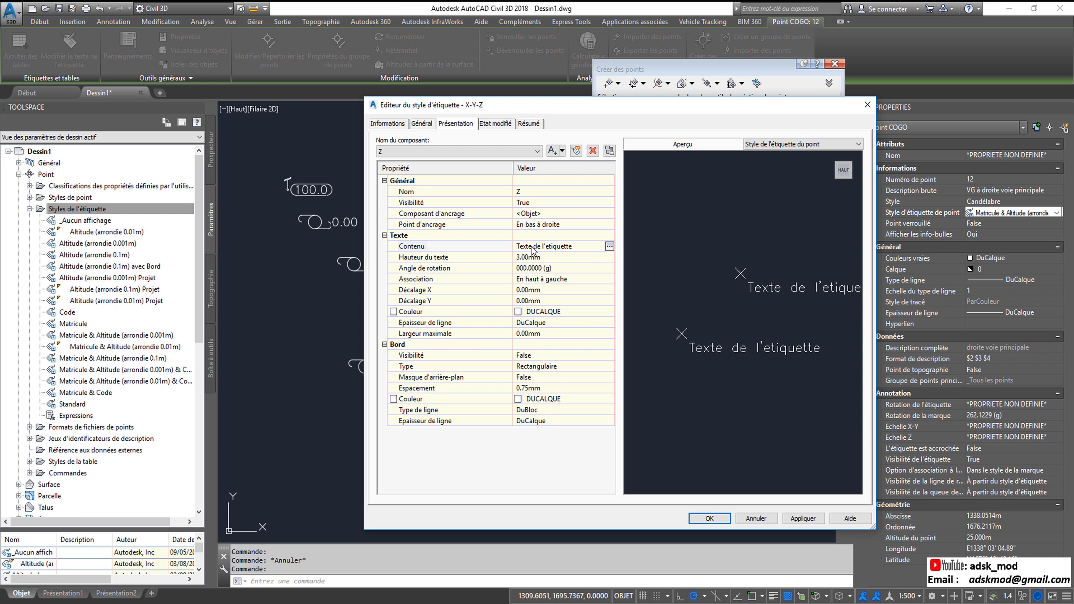
left_click(609, 247)
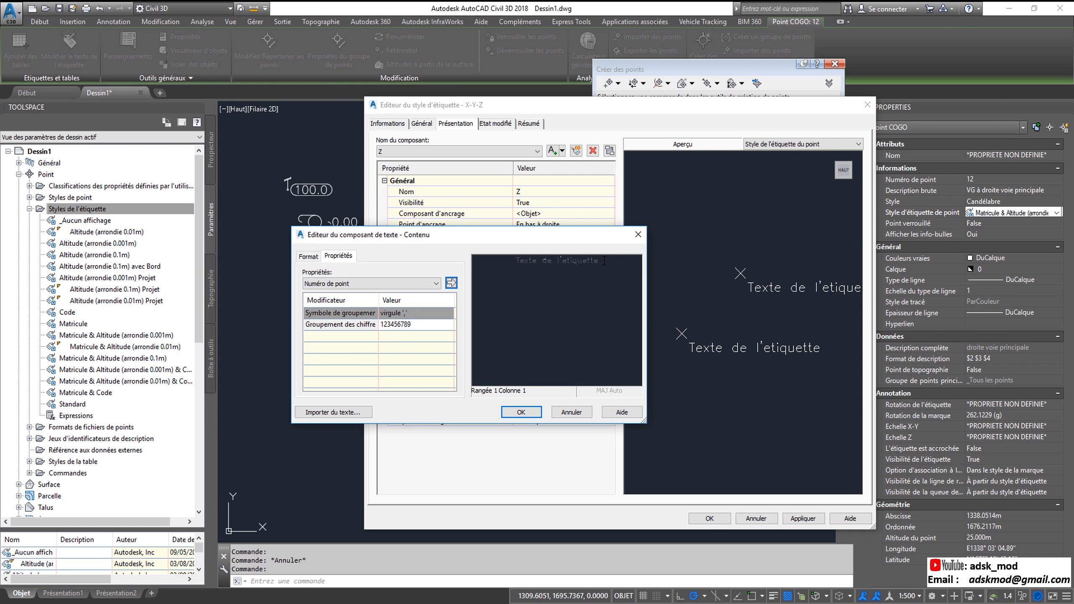
left_click_drag(600, 261, 514, 261)
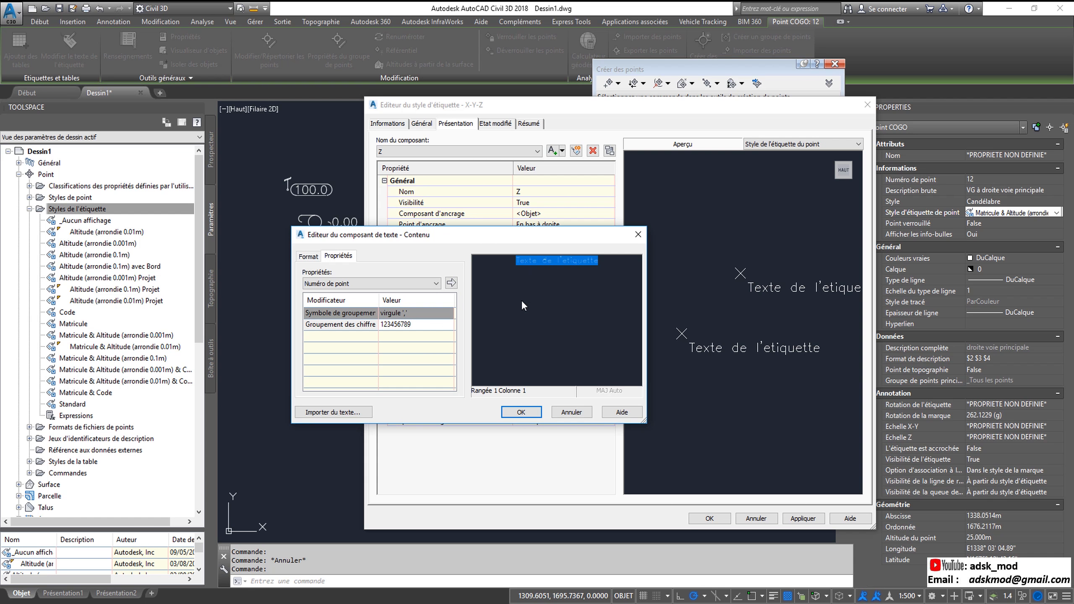
key("Delete")
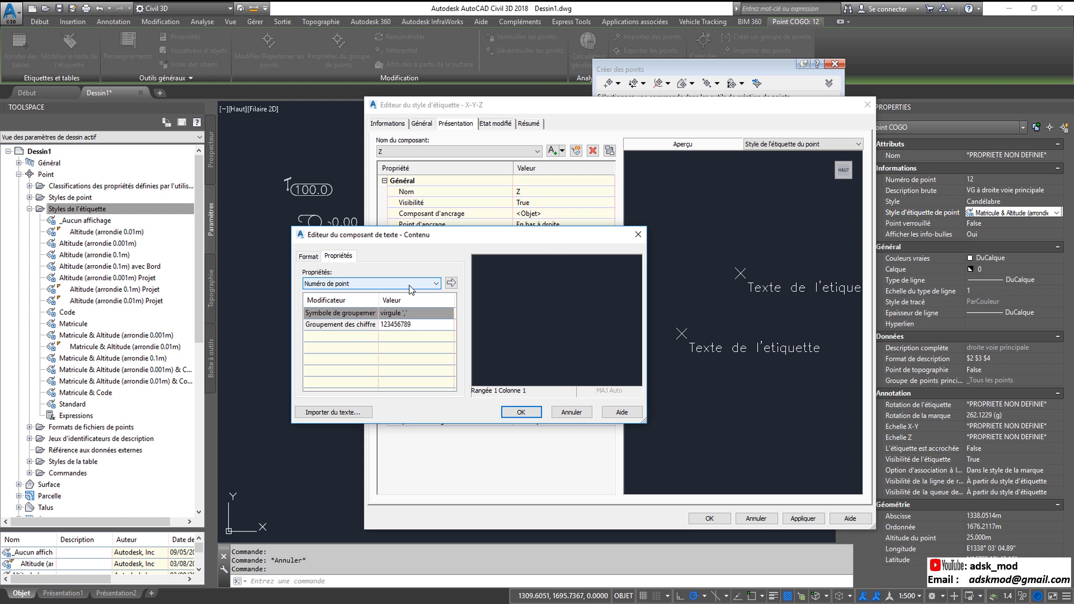
left_click(435, 285)
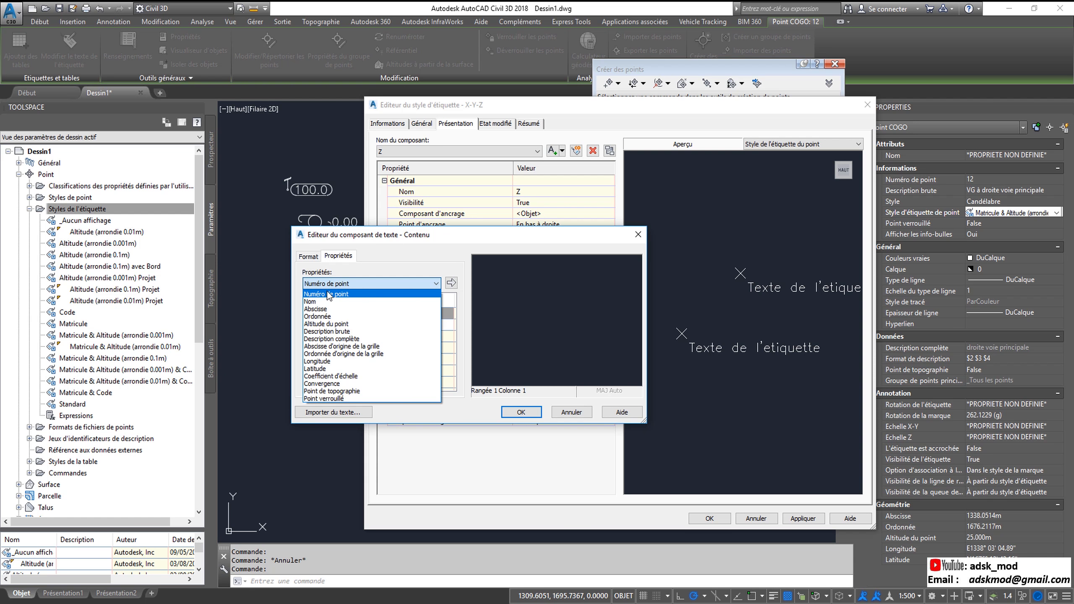
left_click(340, 325)
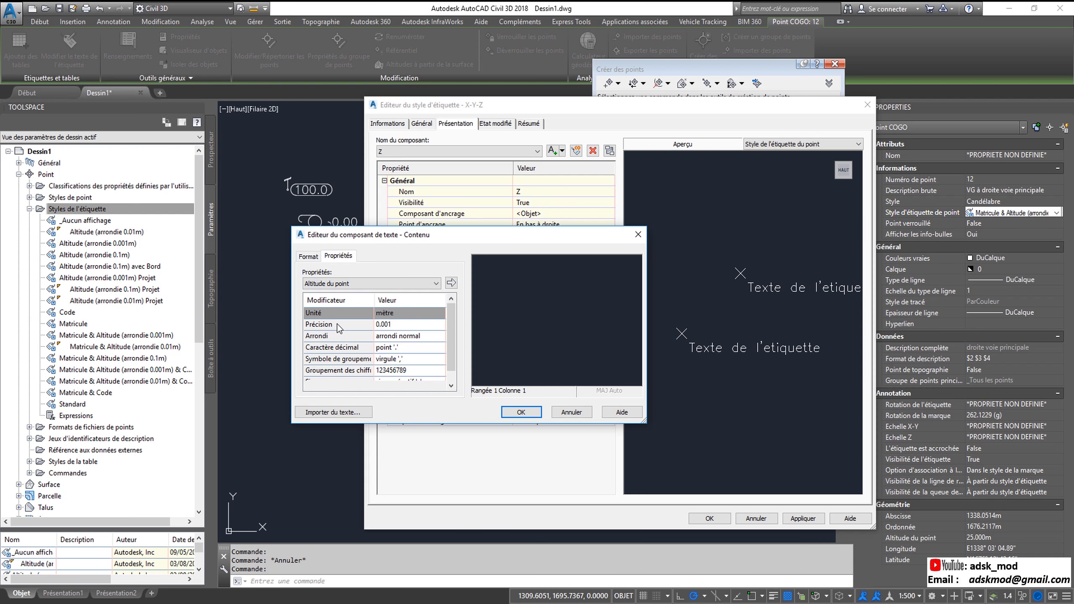
left_click(451, 284)
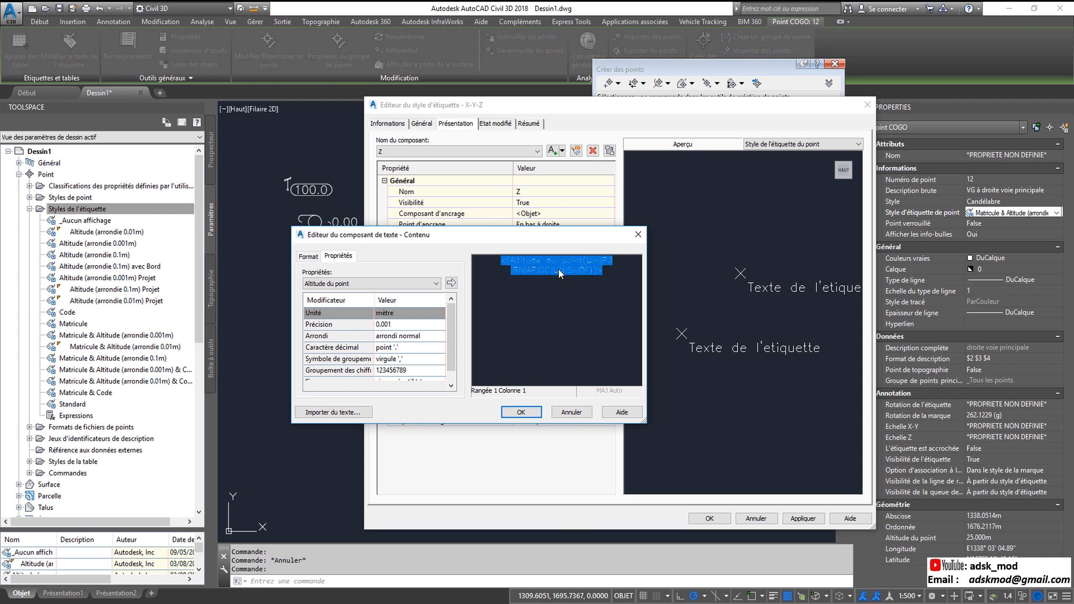
- Try a precision of 0.01 for Altitude du point, set it back to 0.001, and accept the Z component's content
left_click_drag(644, 421, 786, 419)
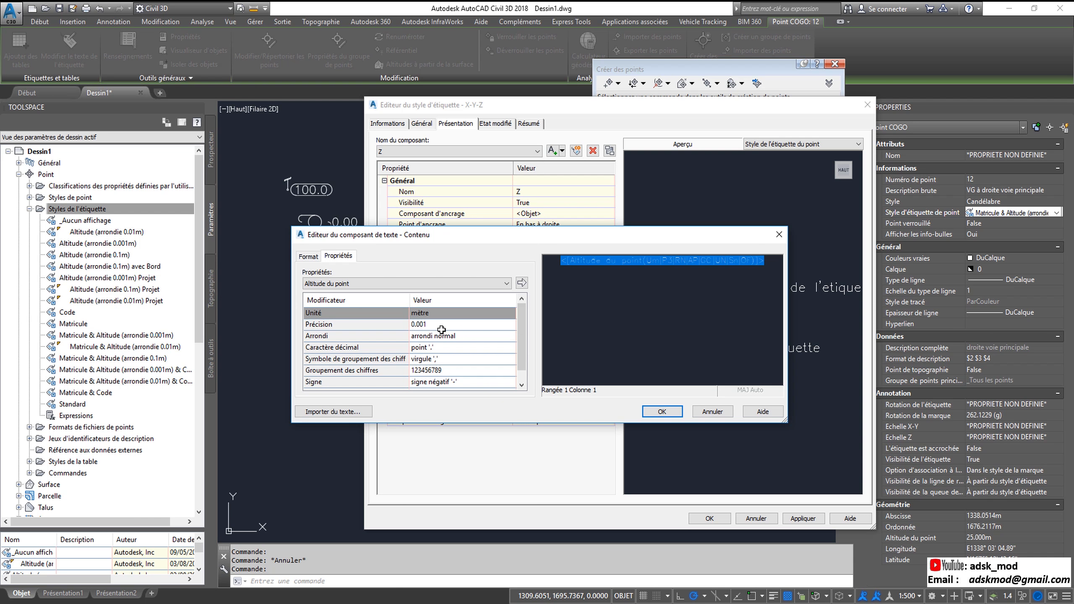
left_click(481, 328)
left_click(495, 325)
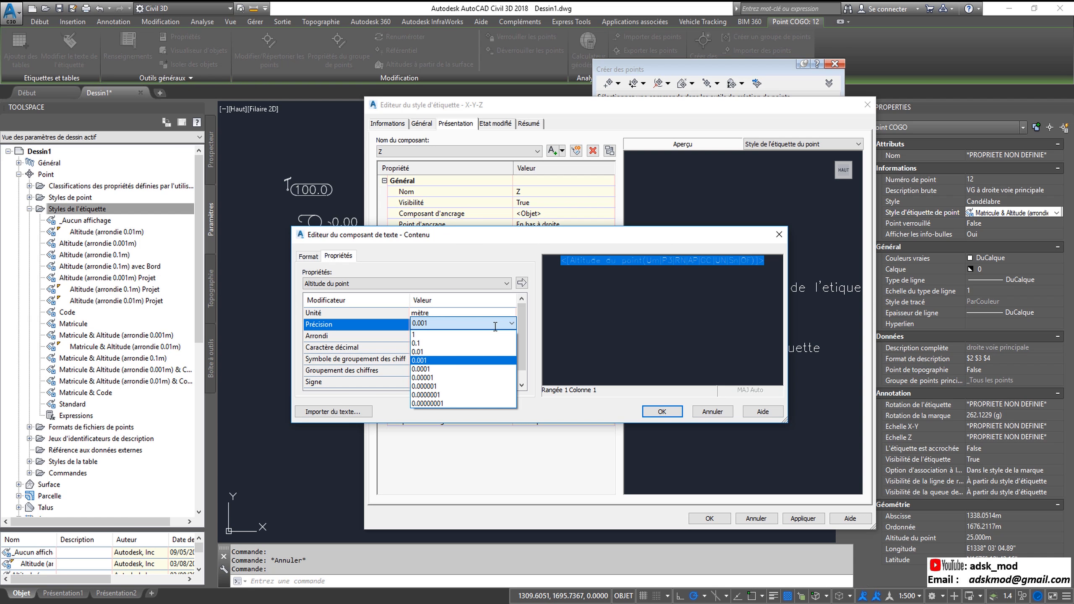
left_click(428, 352)
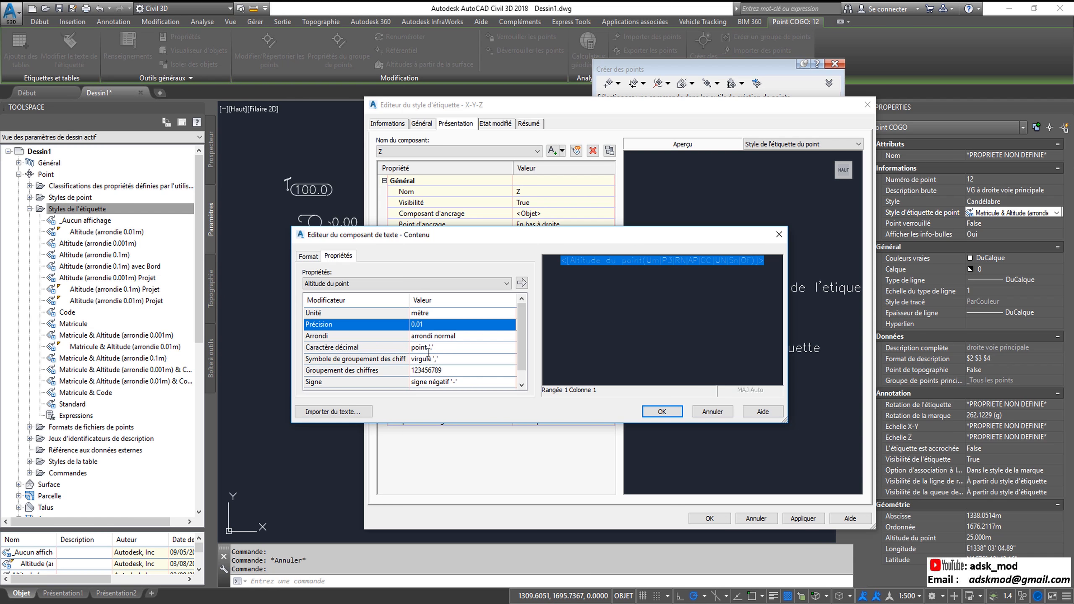
left_click(447, 324)
left_click(439, 360)
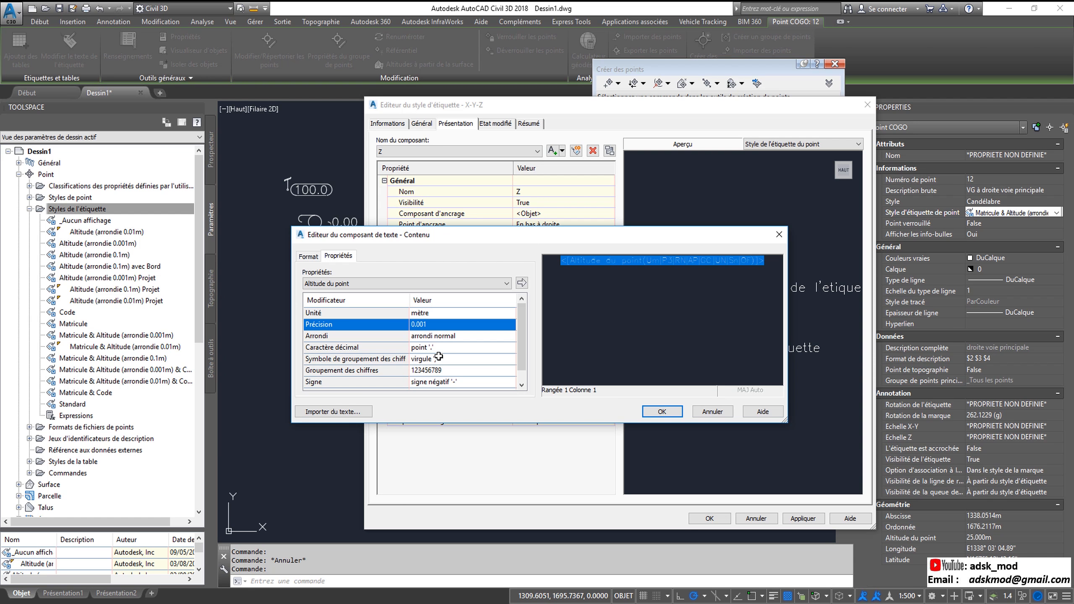
left_click(660, 412)
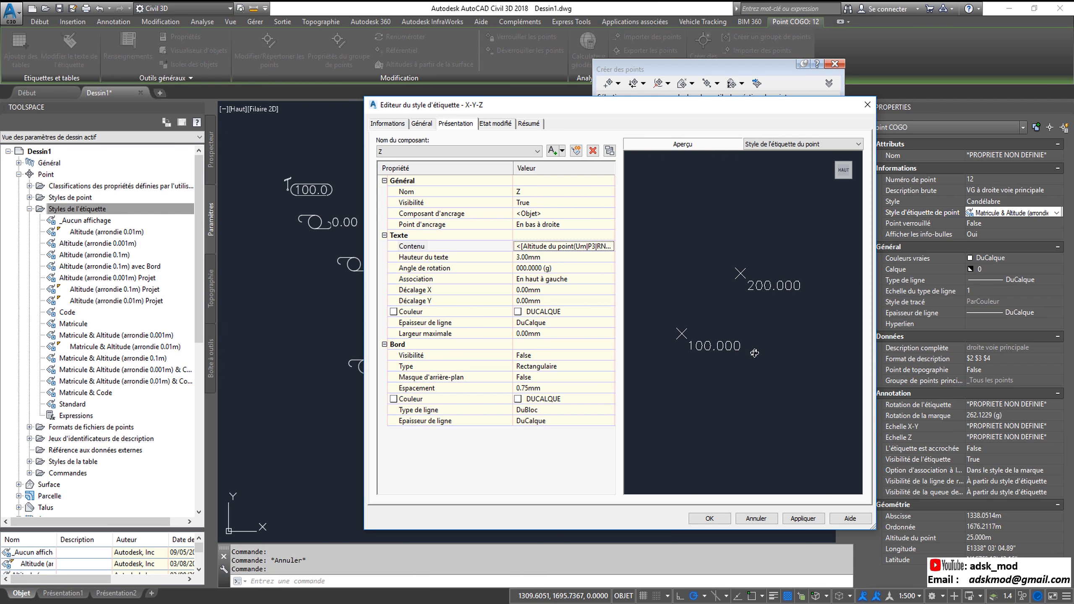
- Reopen the Z component's content and set the precision of its Altitude du point property to 0.01
left_click(598, 247)
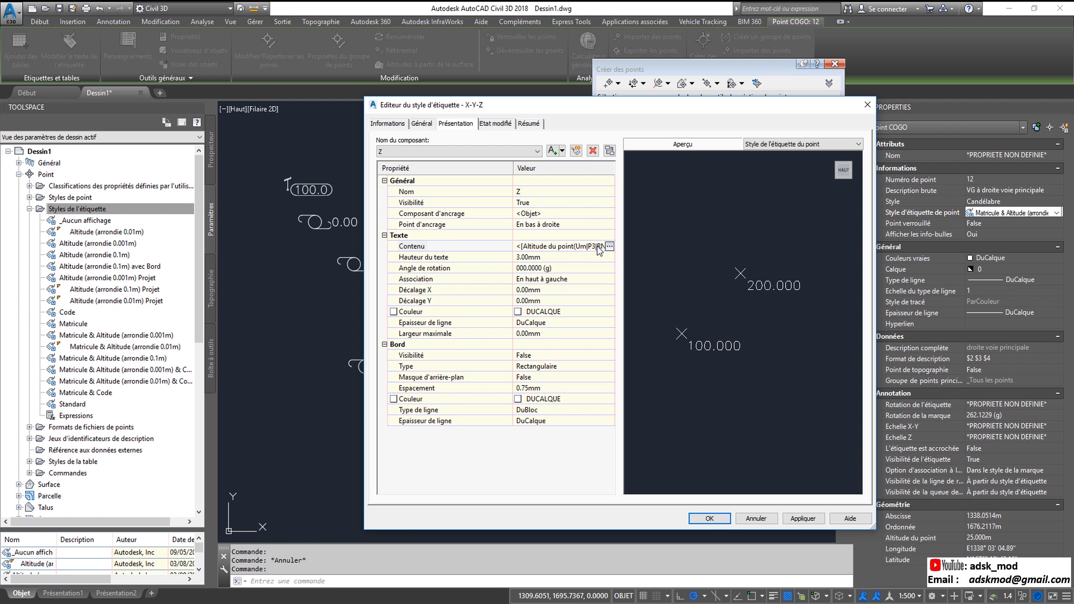
left_click(609, 247)
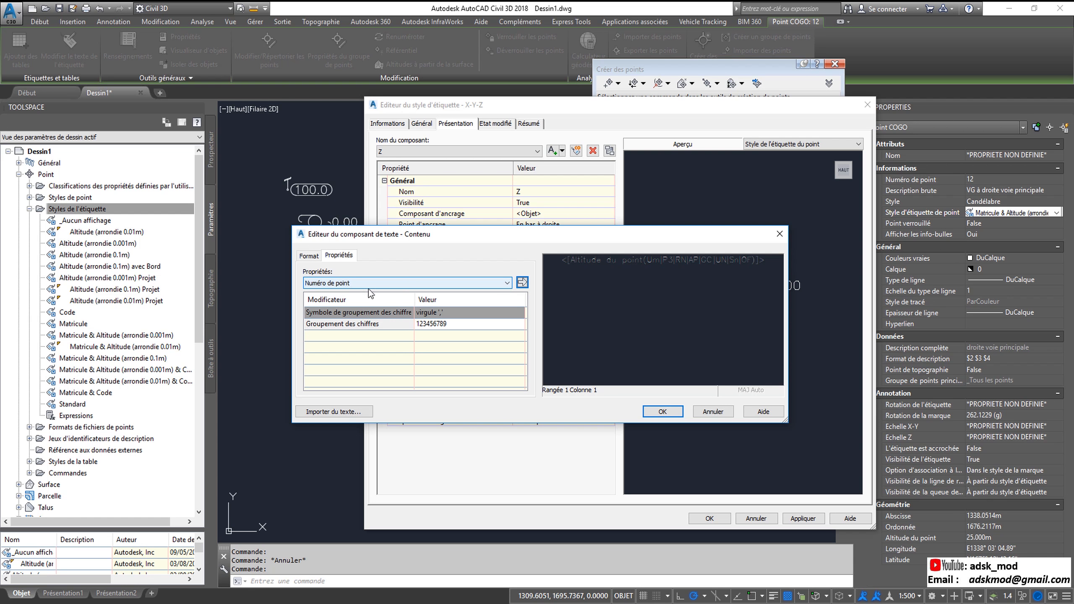
left_click(631, 263)
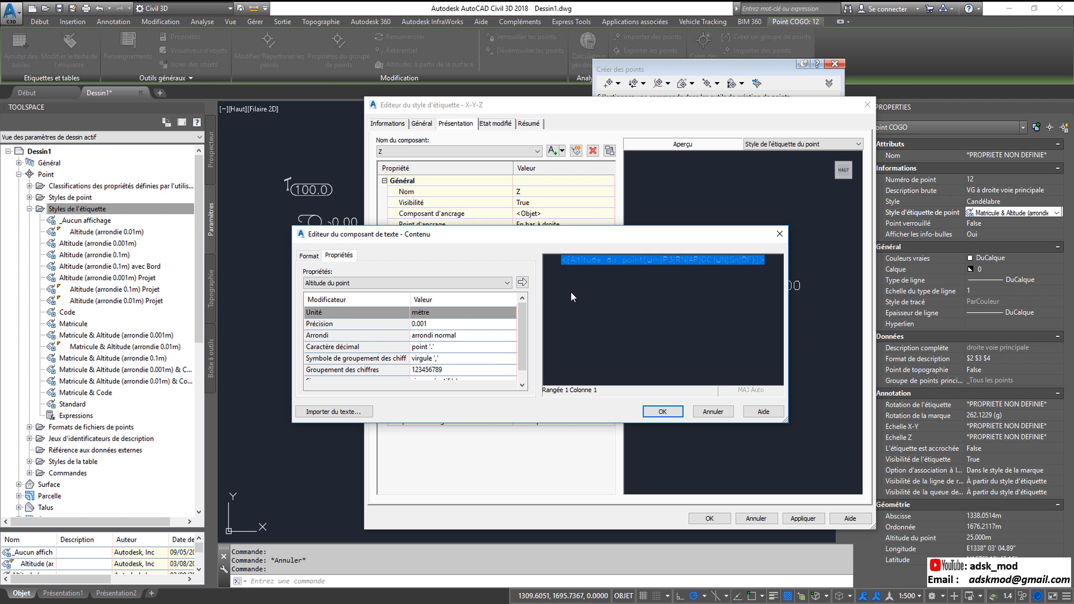
left_click(465, 324)
left_click(465, 324)
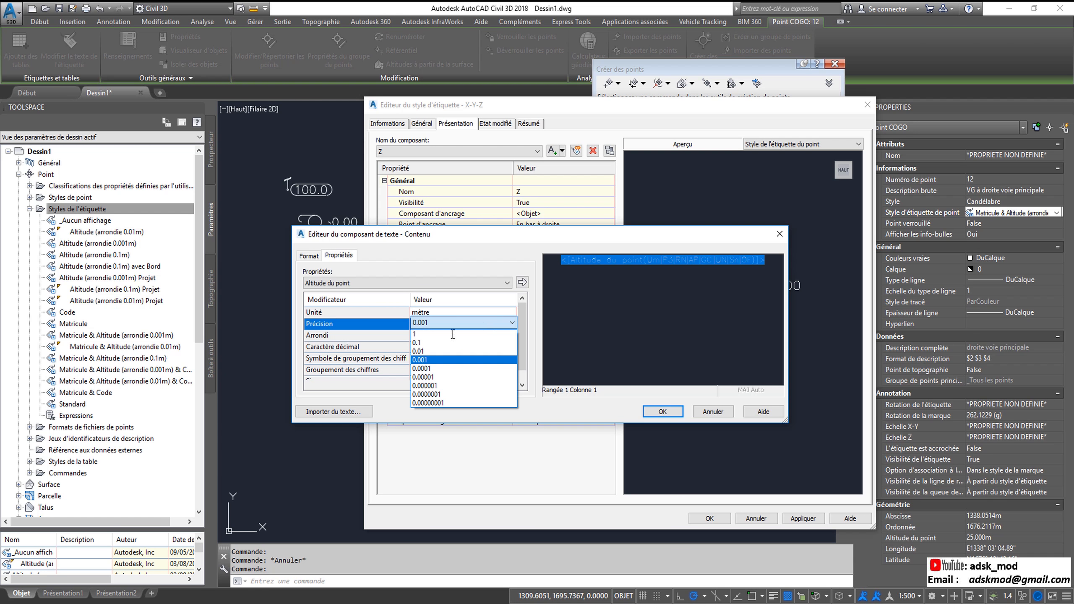
left_click(426, 350)
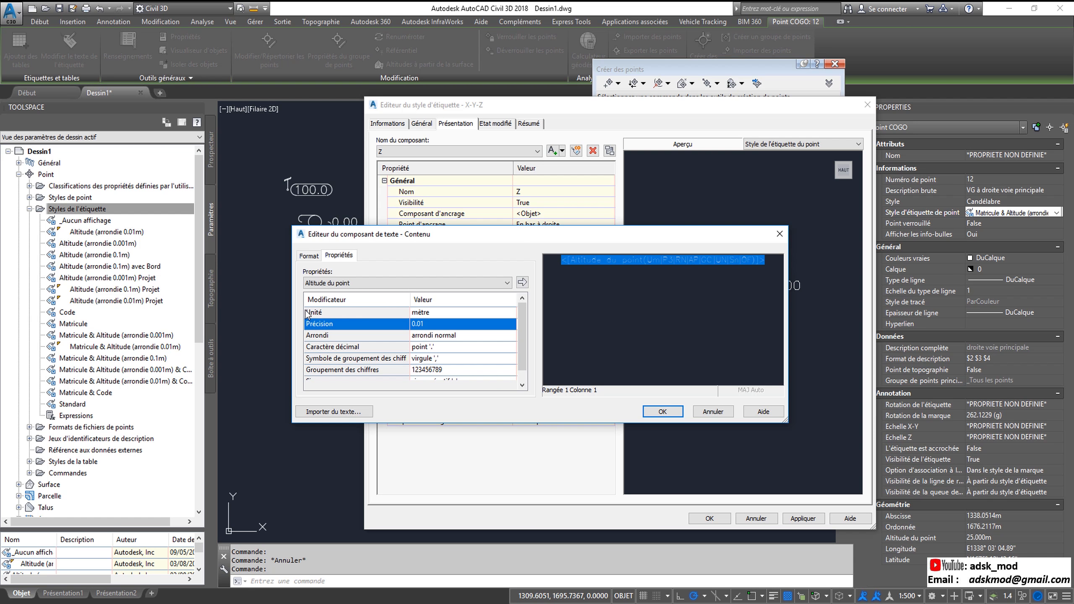
- Keep the Altitude du point unit as mètre, update the property in the Z text, and accept the content
left_click(446, 316)
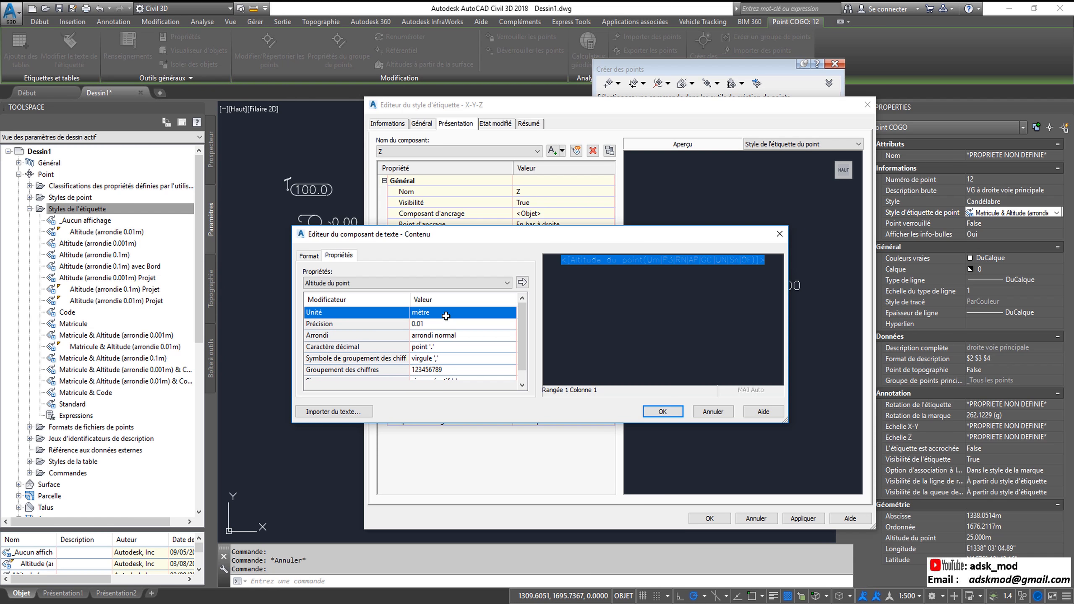
left_click(446, 316)
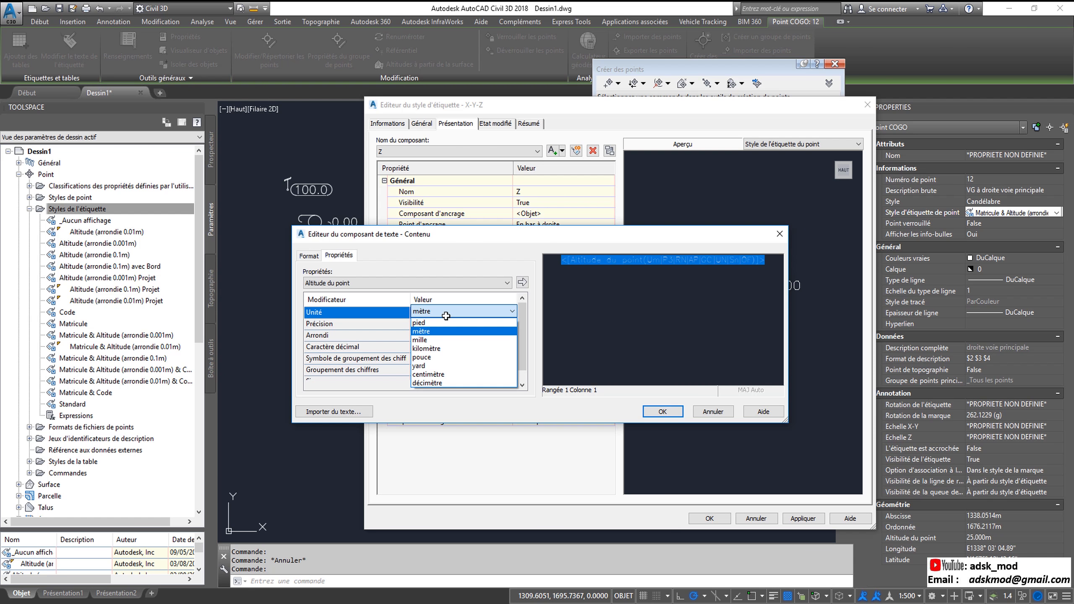
left_click(421, 331)
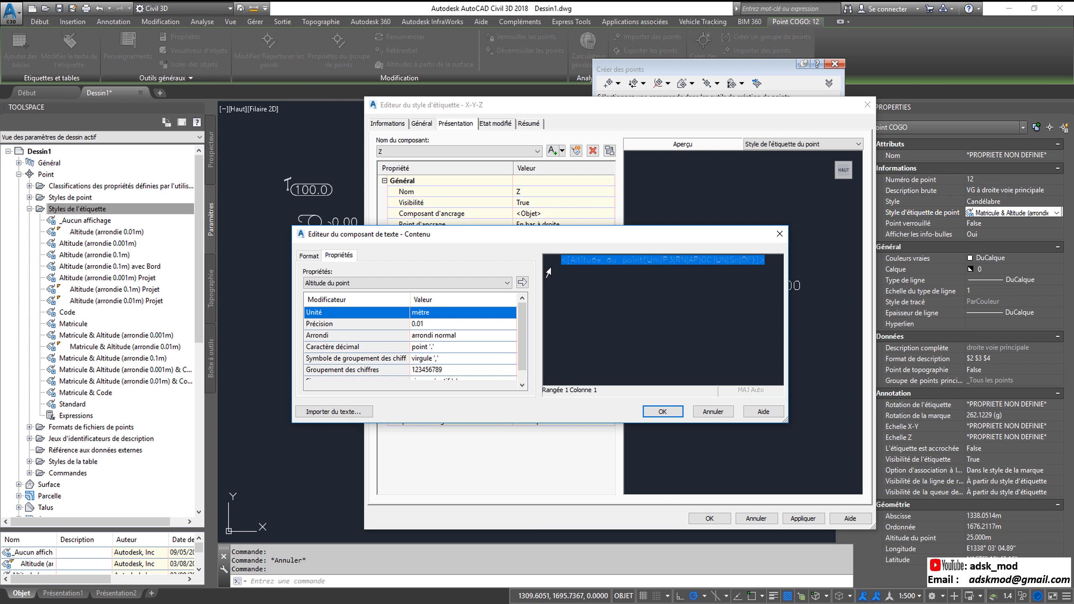
left_click(522, 284)
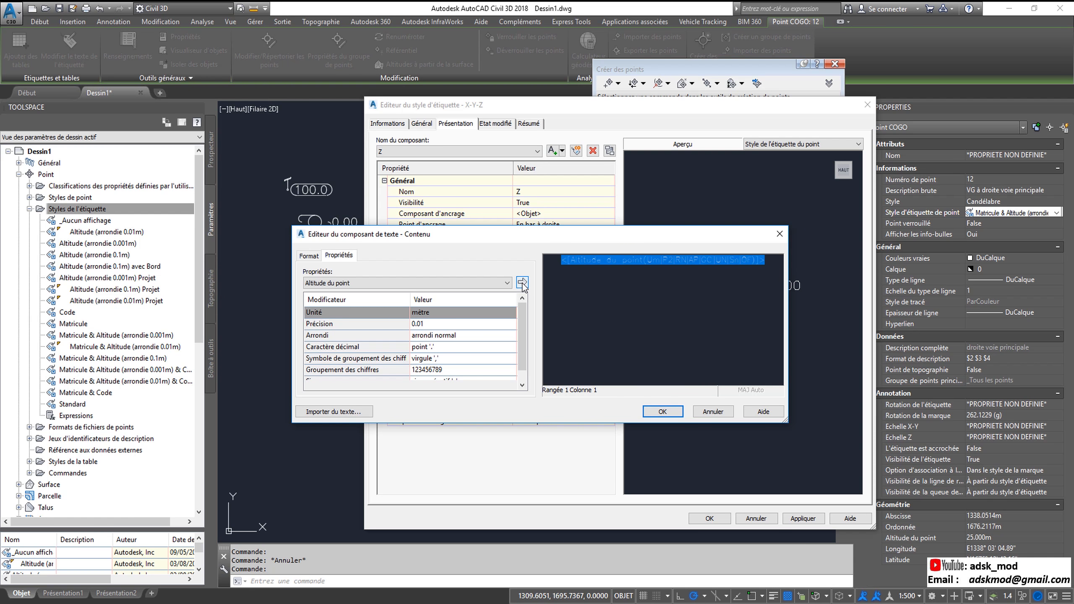
left_click(663, 411)
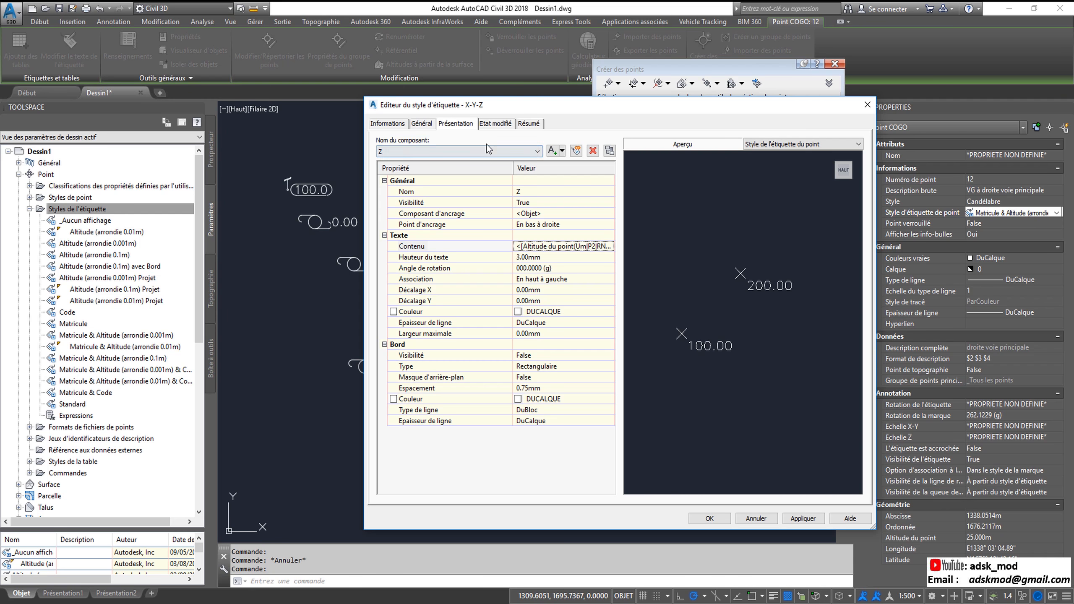
- Add a new text component to the label style and name it X-Y
left_click(551, 151)
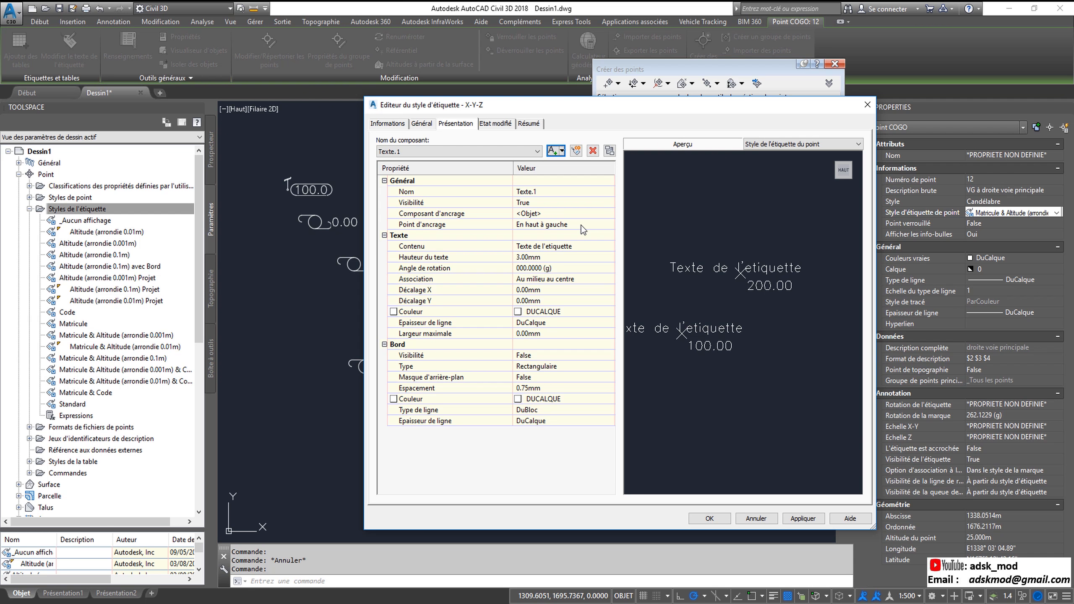
left_click(545, 191)
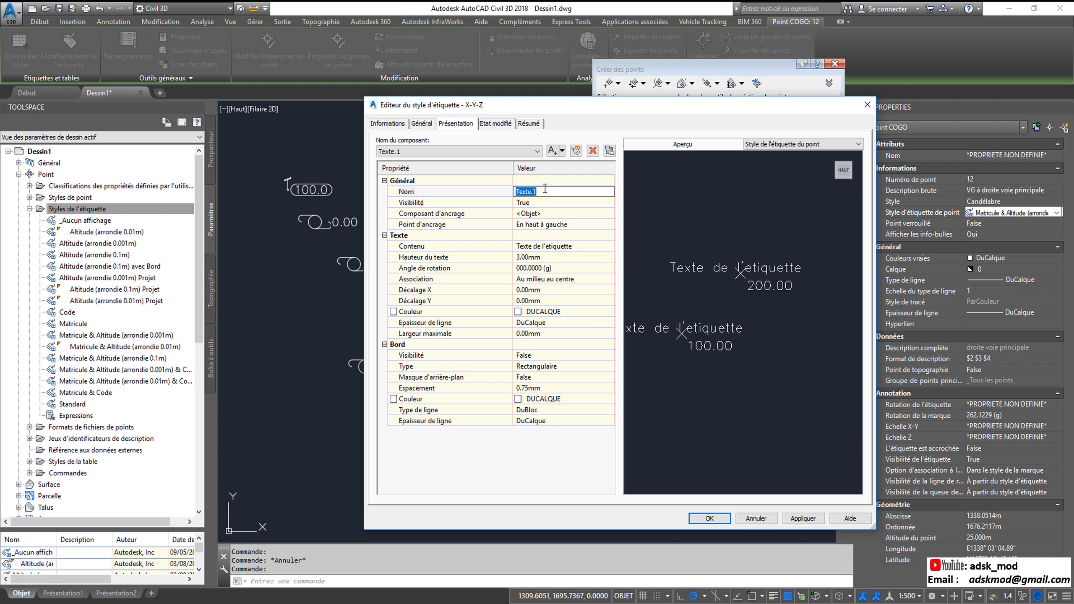
type("X-Y")
- Set the X-Y component's anchor point to Au milieu à droite and its attachment (Association) to En bas à gauche
left_click(571, 225)
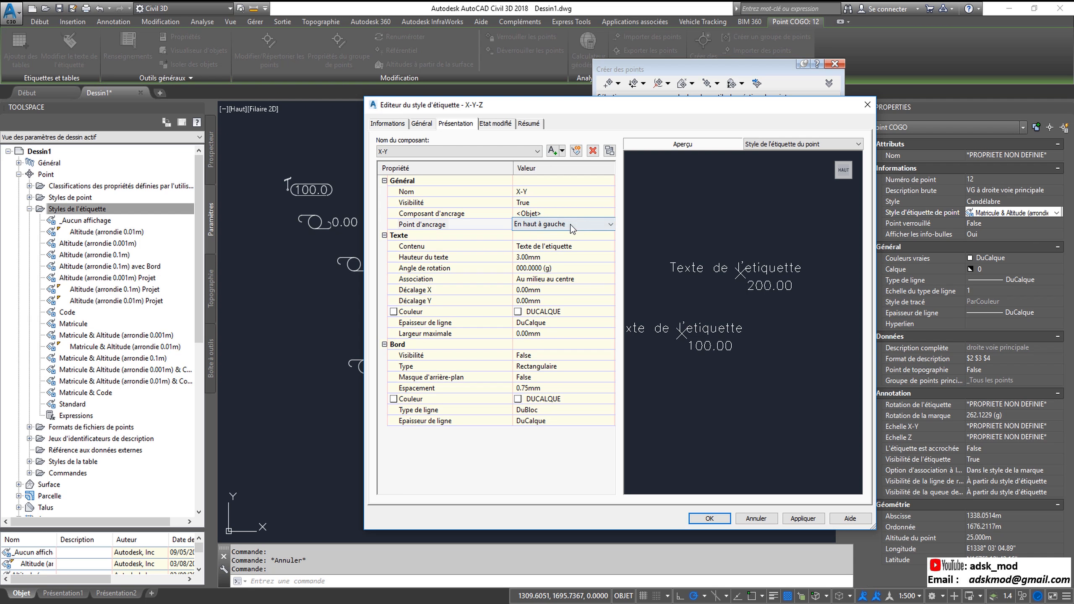
left_click(571, 225)
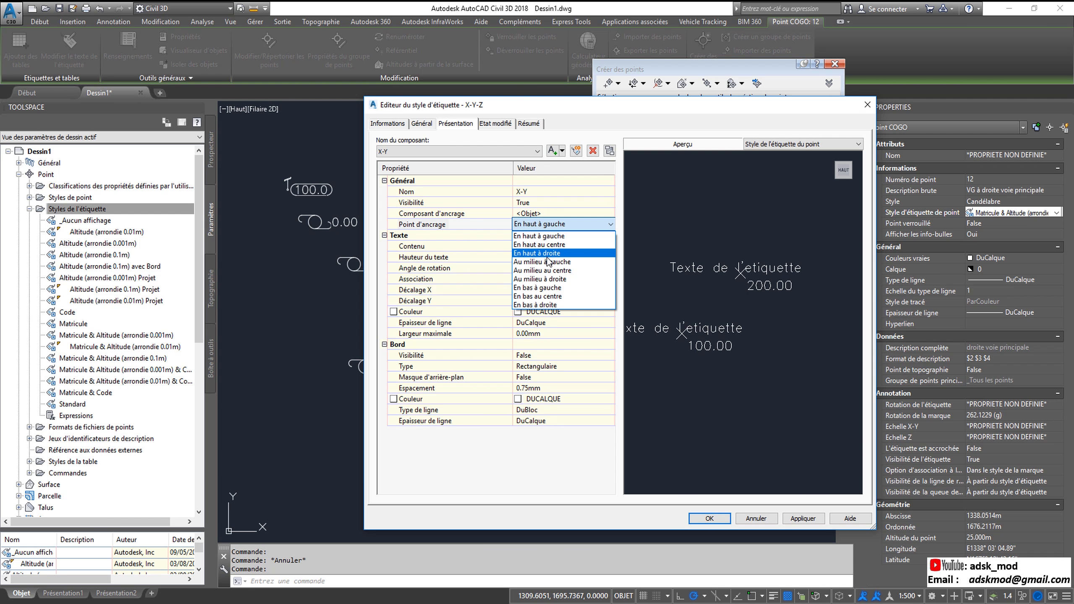
left_click(546, 280)
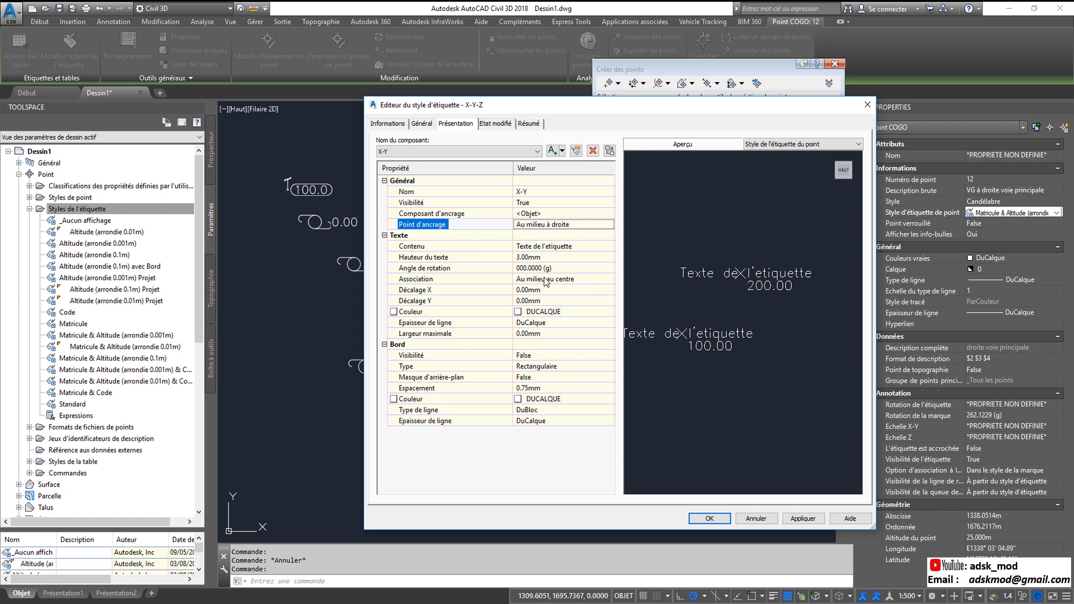
left_click(581, 279)
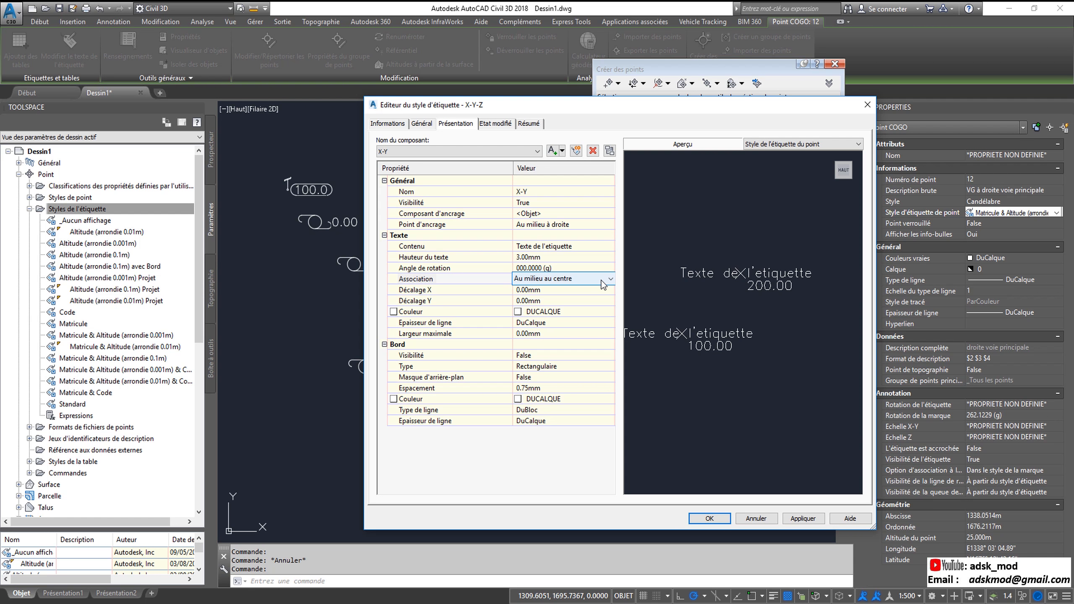
left_click(603, 281)
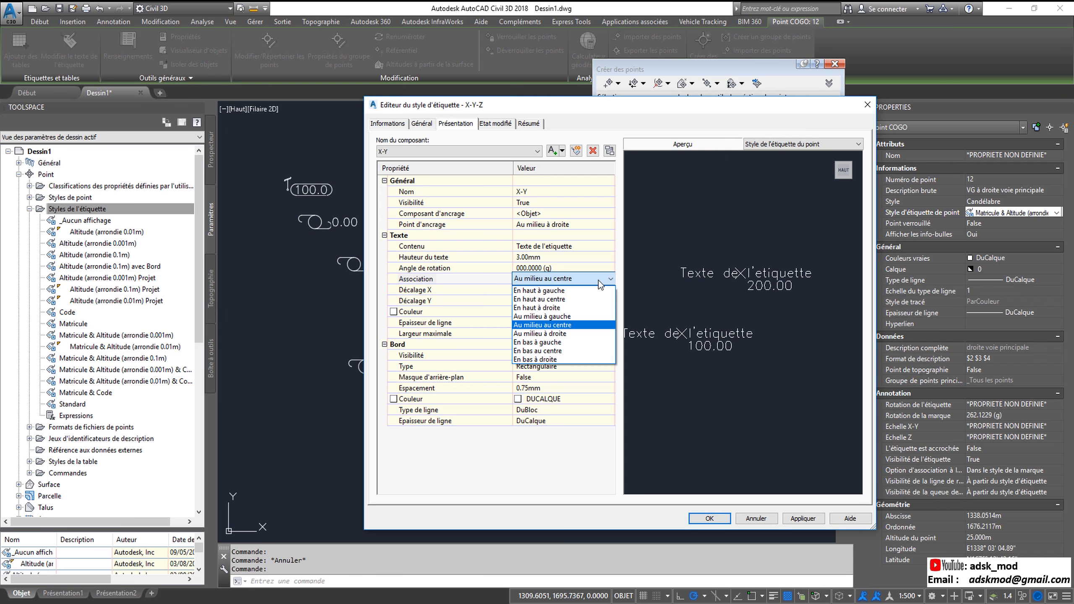
left_click(549, 344)
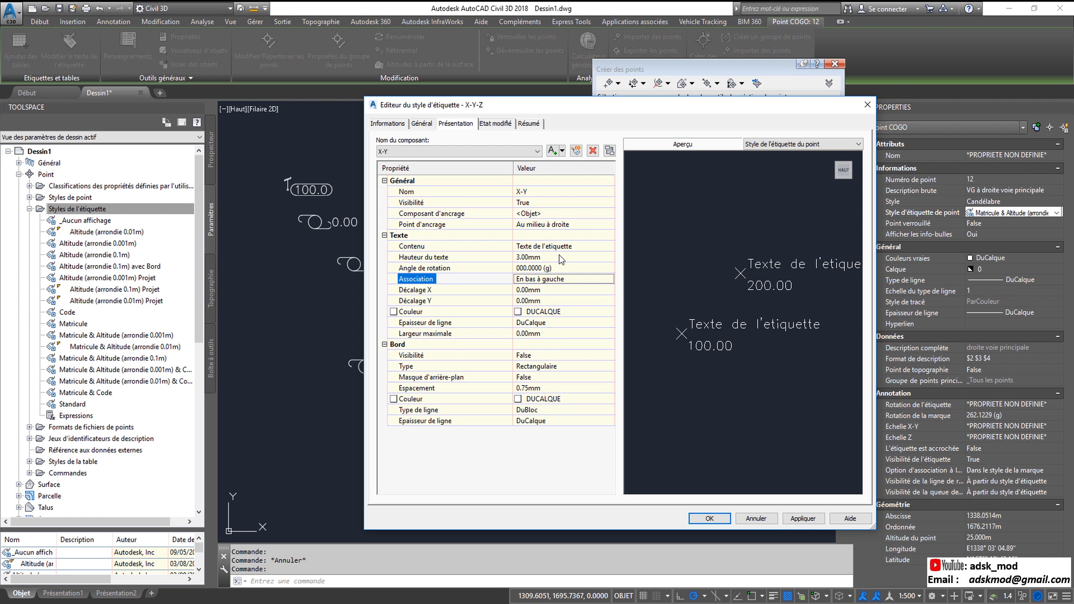
- Replace the X-Y component's default text content with the Abscisse property
left_click(570, 247)
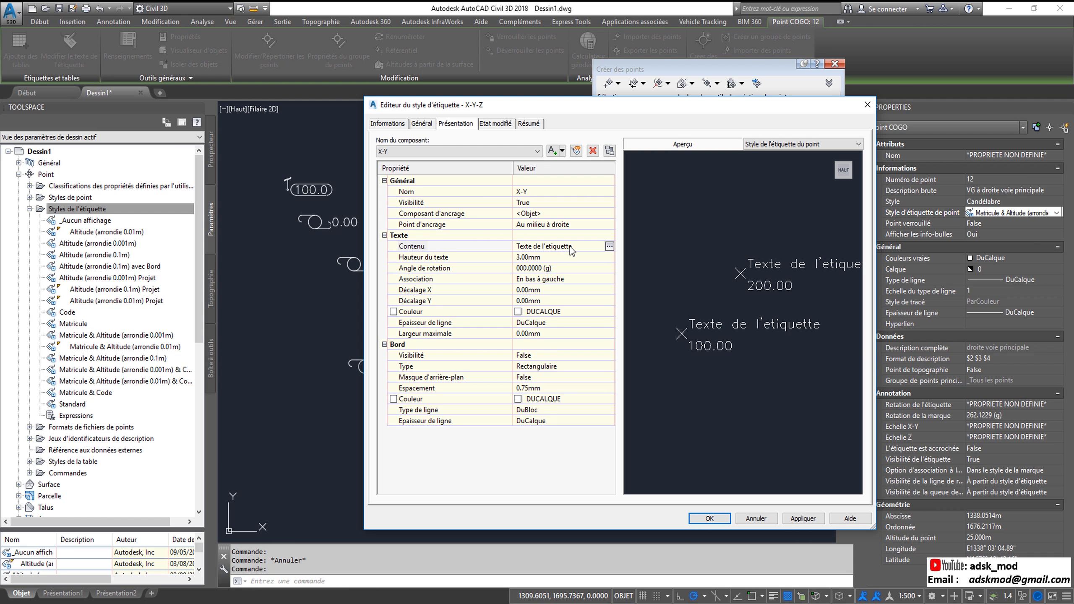
left_click(609, 247)
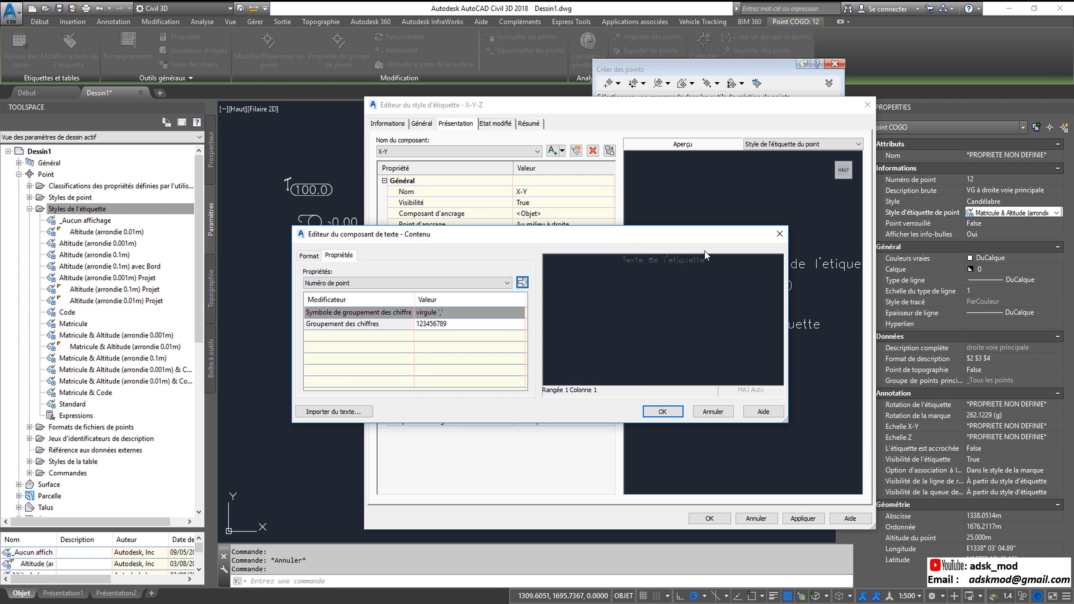
left_click_drag(705, 256, 583, 265)
key("Delete")
left_click(489, 283)
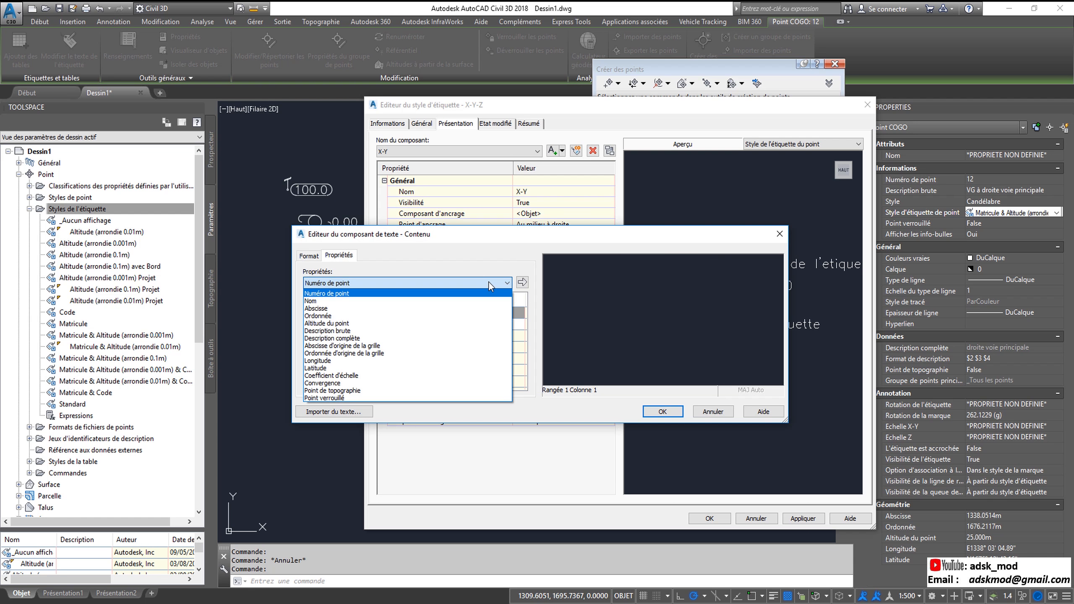
left_click(338, 308)
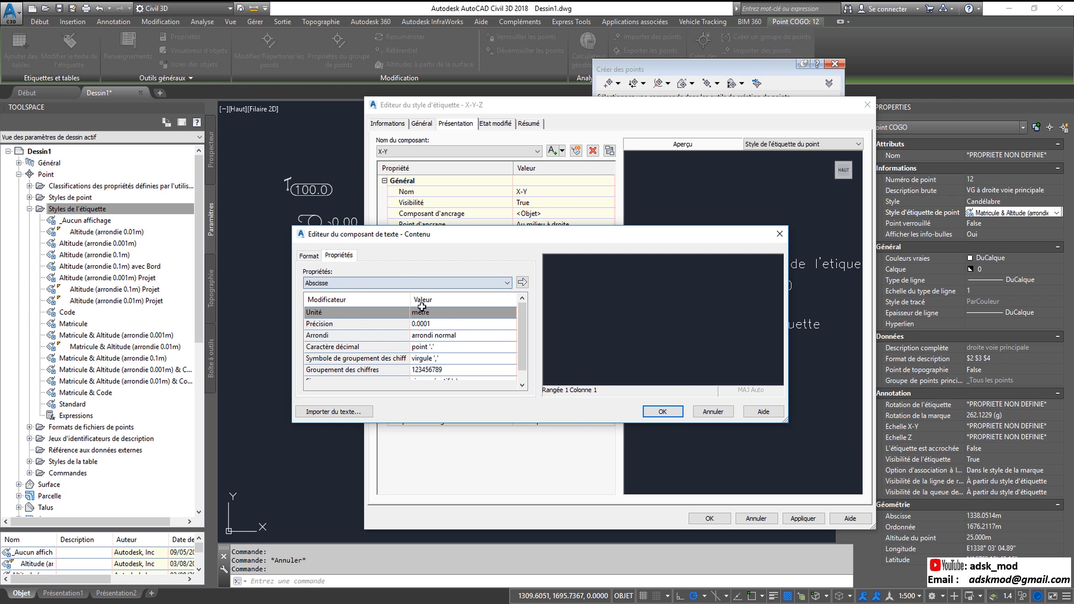
left_click(522, 282)
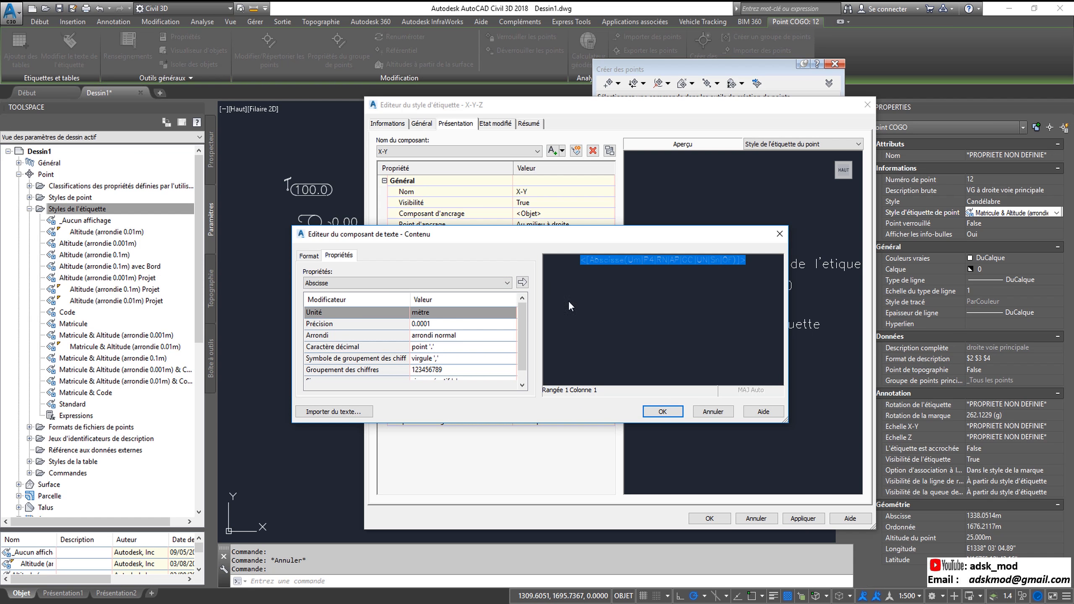
- Set the precision of Abscisse to 0.001 and update the property in the X-Y text
left_click(465, 324)
left_click(466, 324)
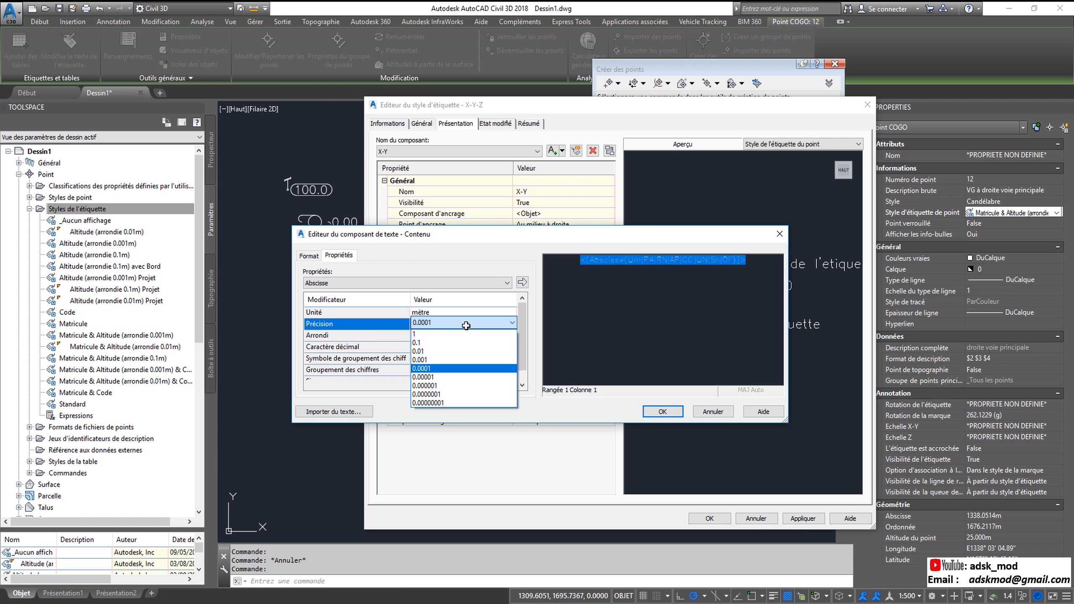
left_click(439, 351)
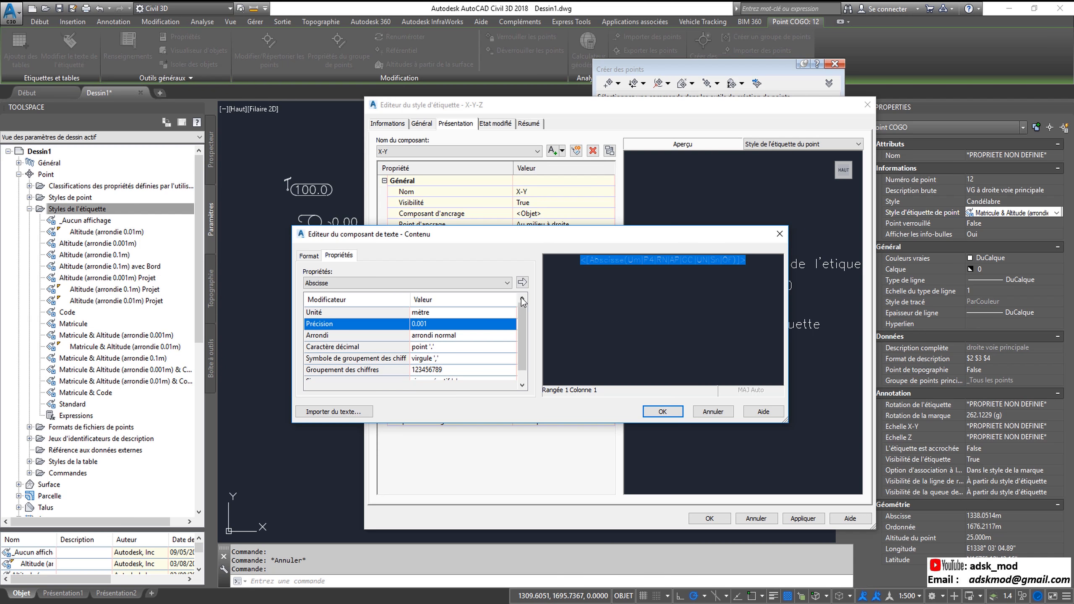
left_click(522, 283)
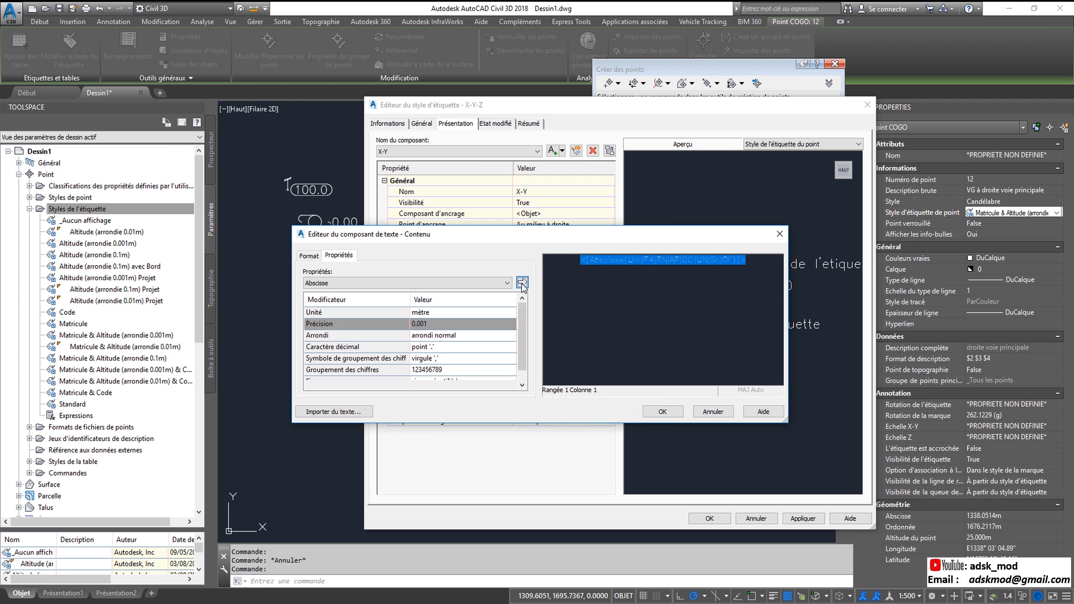
- Add the Ordonnée property with 0.001 precision on a second line of the X-Y text, and accept the content
left_click(751, 262)
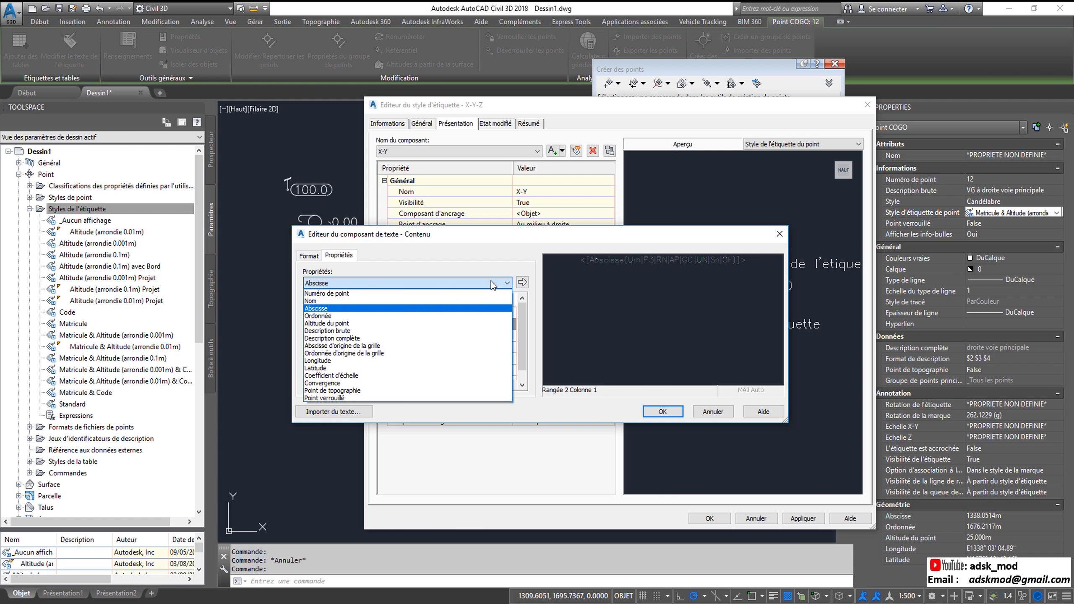
left_click(325, 315)
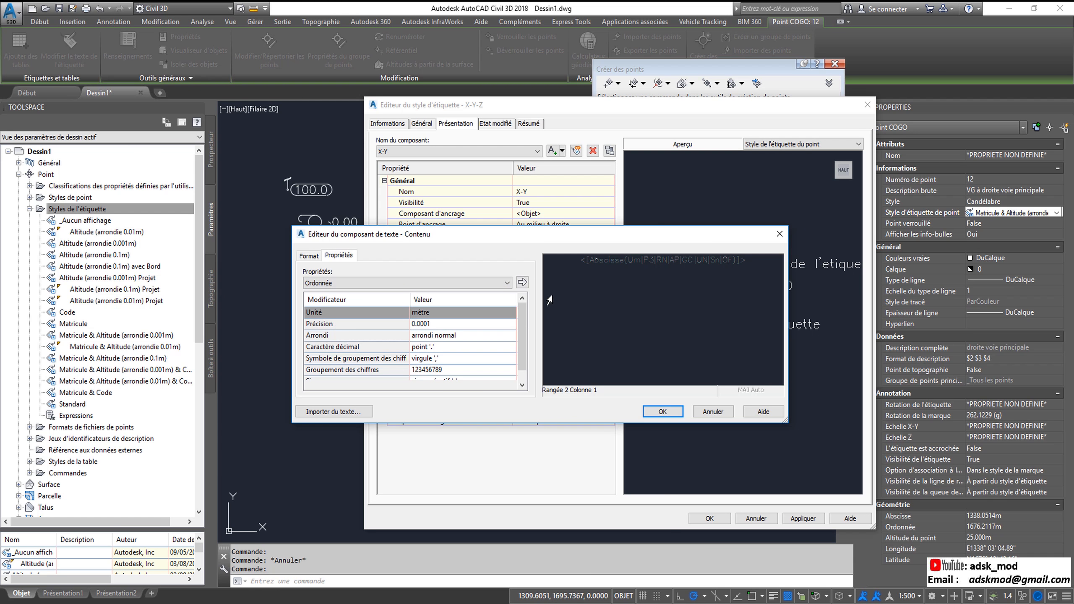
left_click(447, 325)
left_click(447, 325)
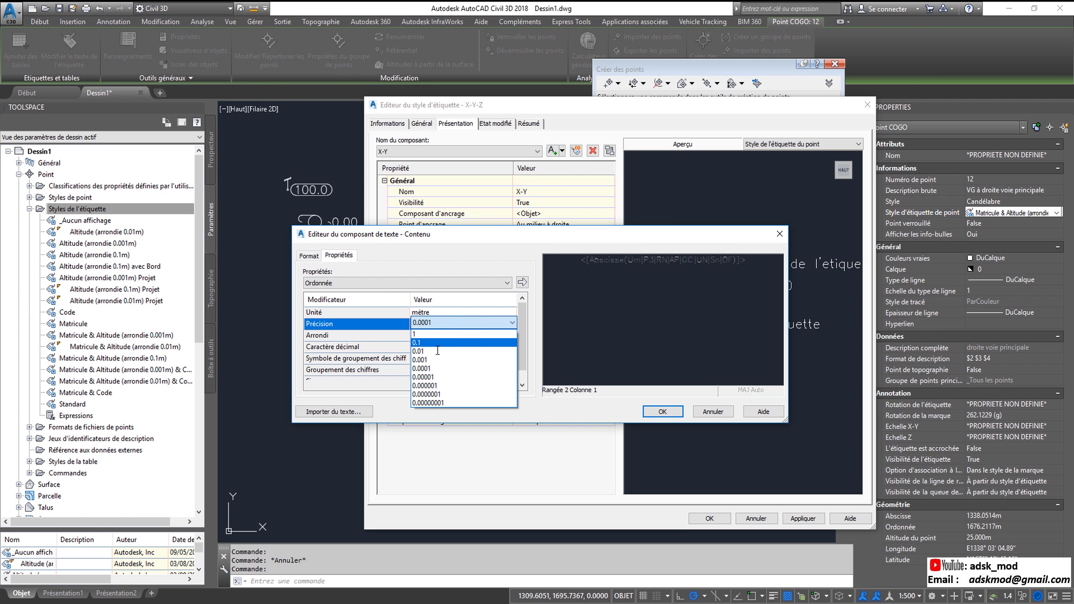
left_click(436, 358)
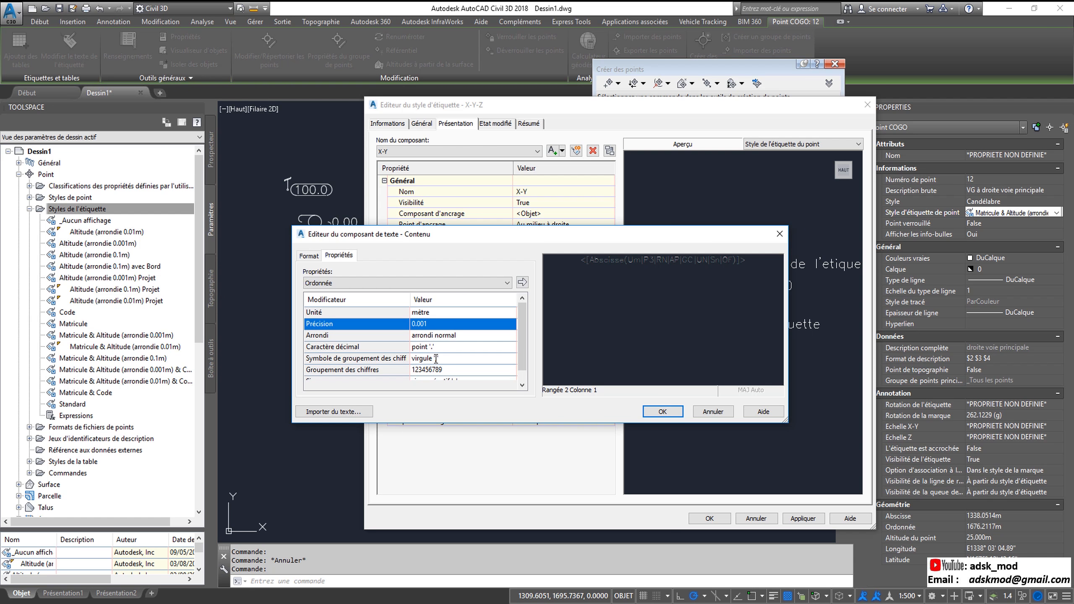
left_click(523, 283)
left_click(659, 413)
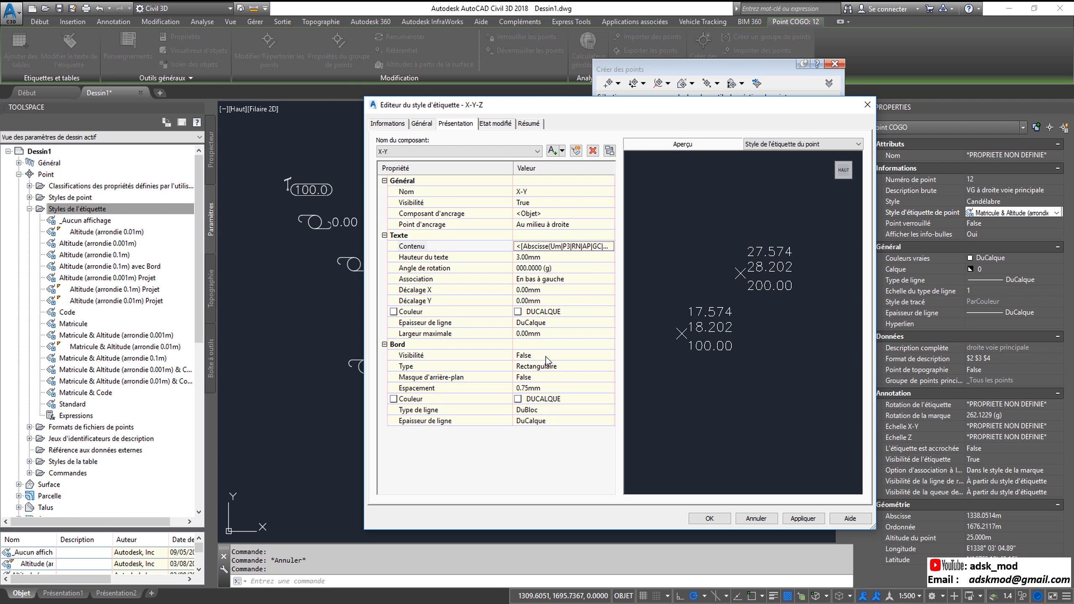
- Set the border (Bord) visibility of the X-Y component to True
left_click(567, 358)
left_click(568, 358)
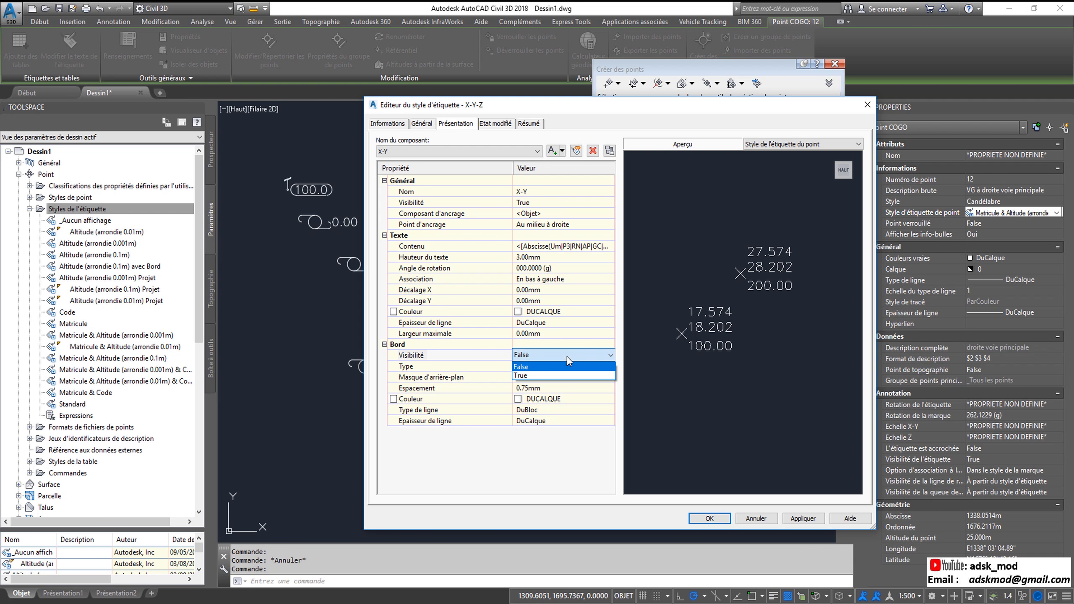
left_click(554, 377)
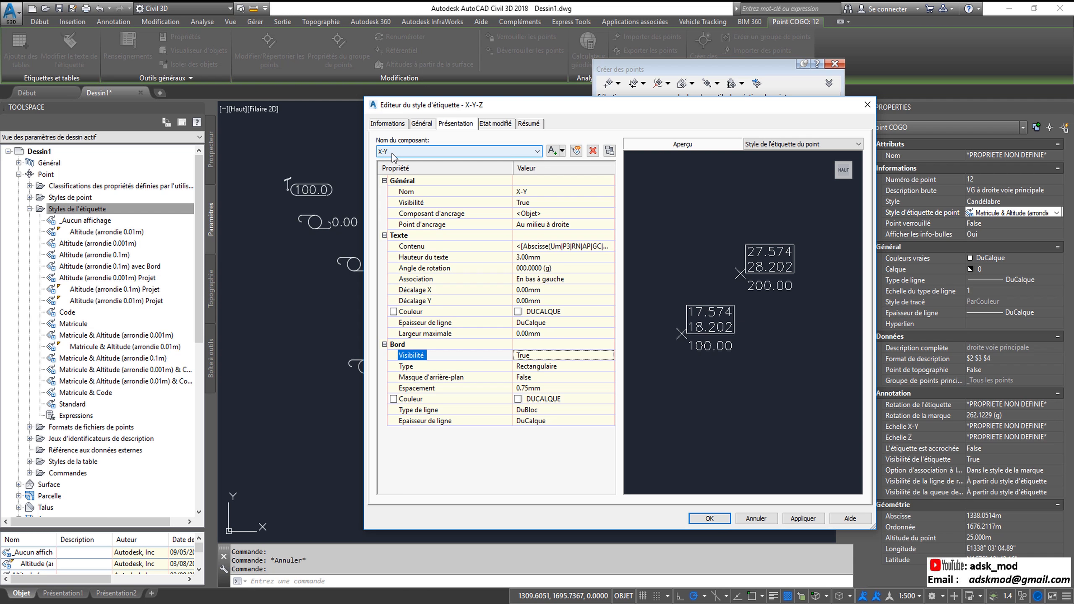
- Try a visible border on the Z component and set its border visibility back to False
left_click(412, 155)
left_click(402, 163)
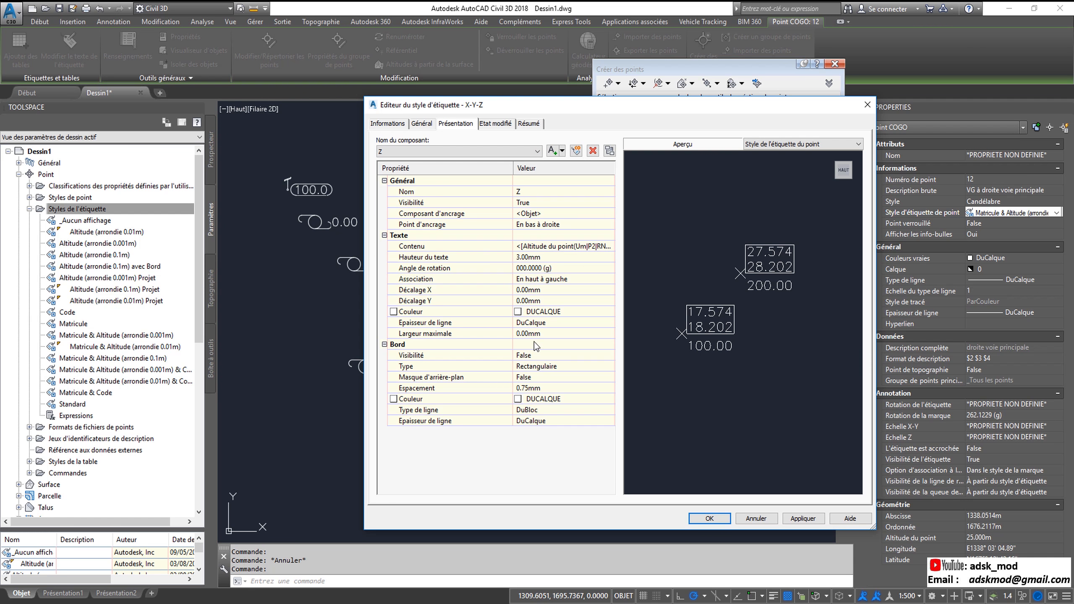
left_click(540, 357)
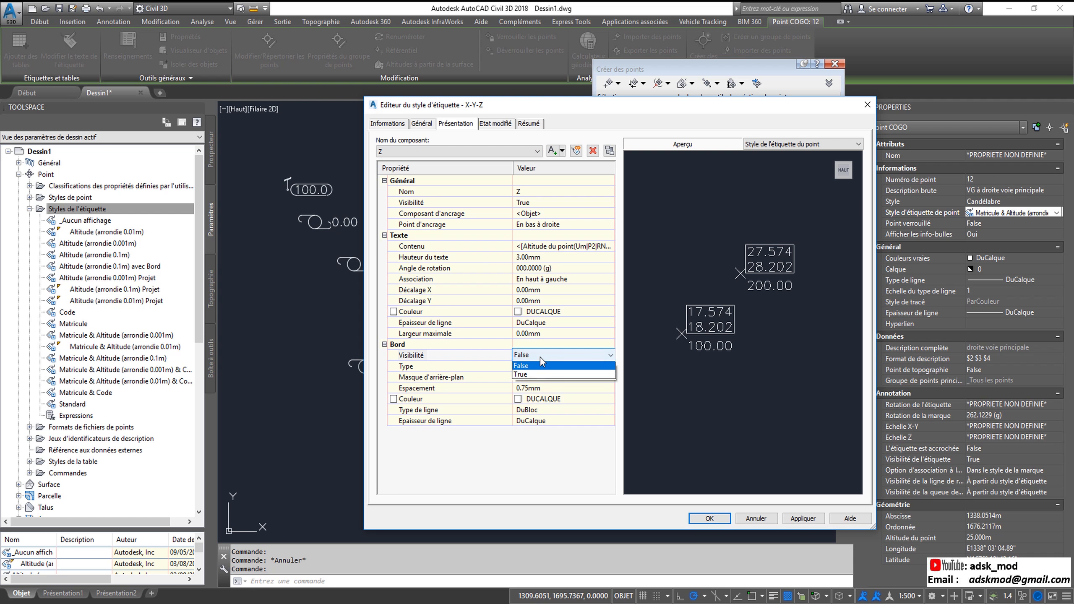
left_click(586, 374)
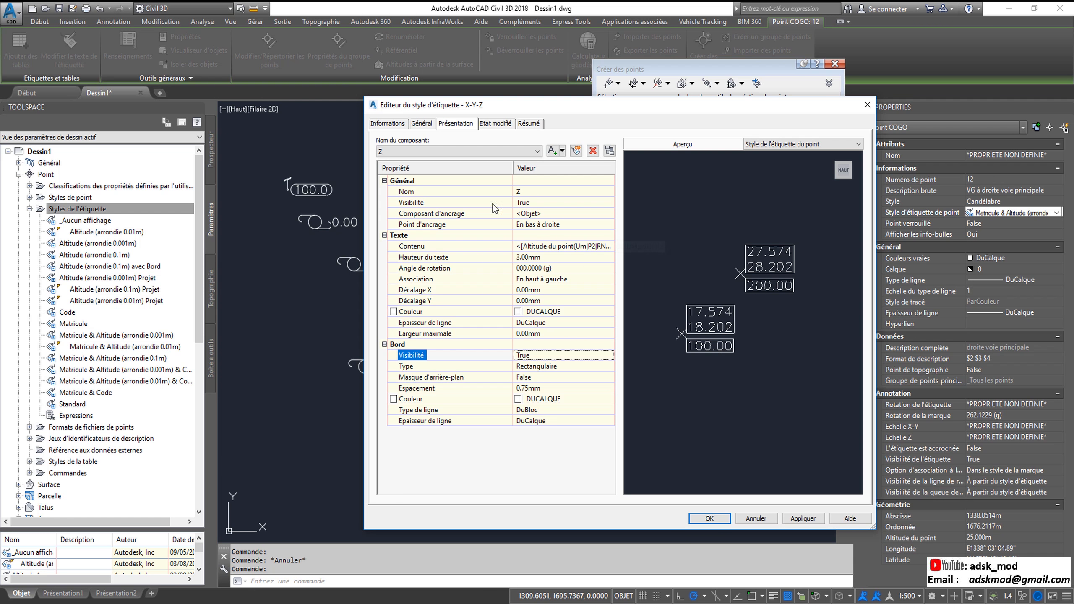
left_click(558, 357)
left_click(557, 356)
left_click(541, 370)
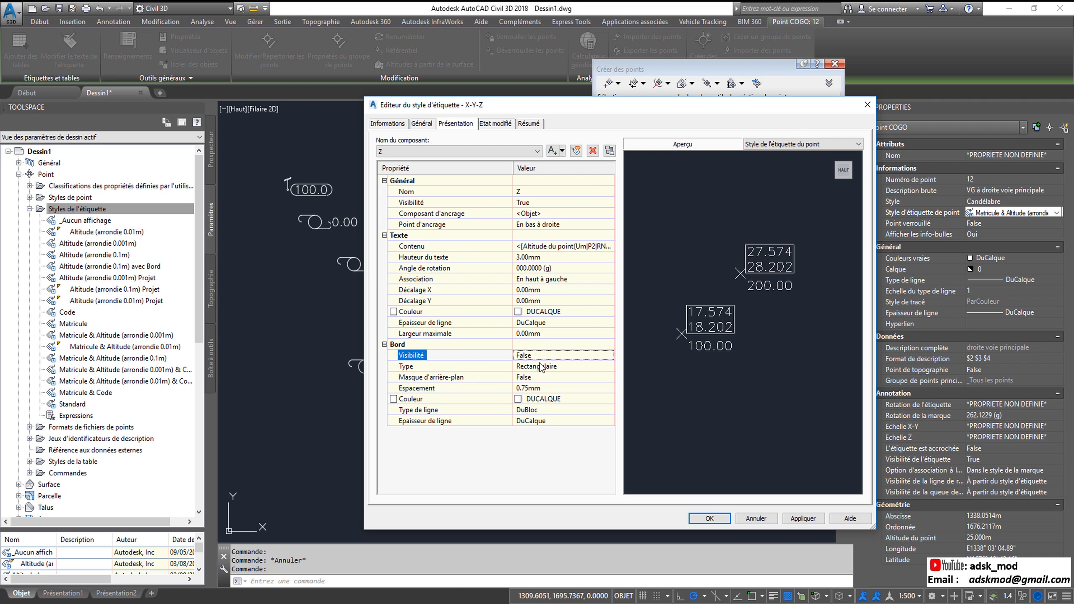
- Try the Rectangulaire arrondi border type on the X-Y component, and set the type to Circulaire
left_click(471, 151)
left_click(454, 169)
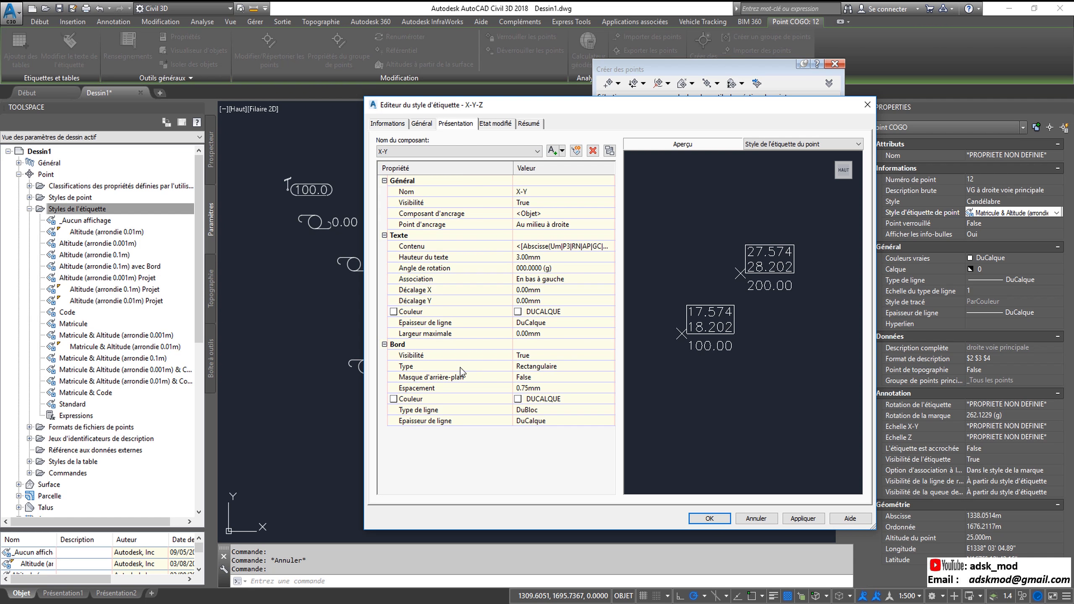
left_click(571, 367)
left_click(571, 367)
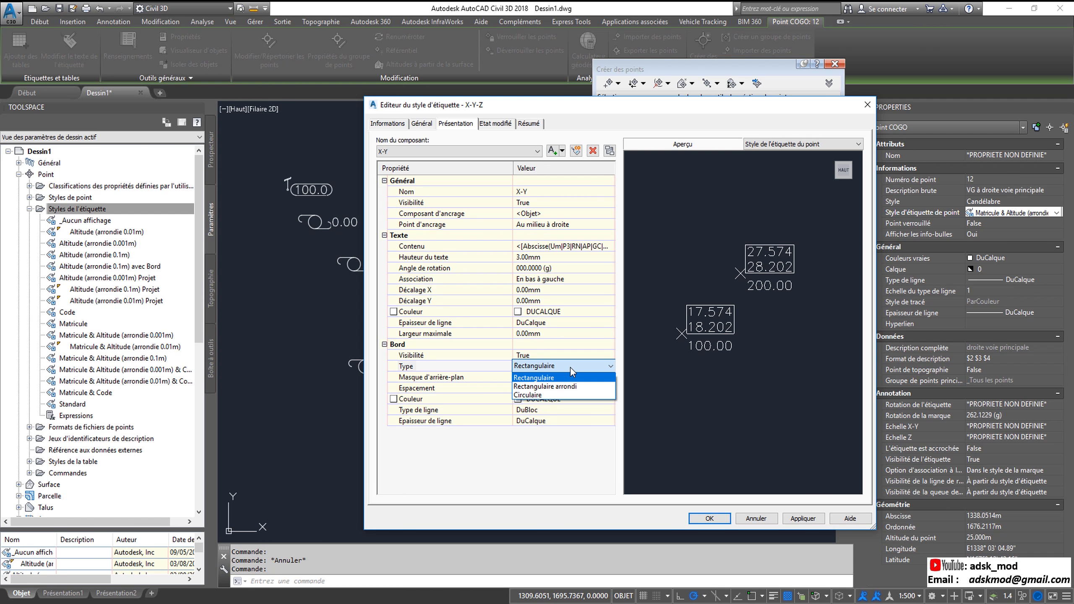
left_click(568, 385)
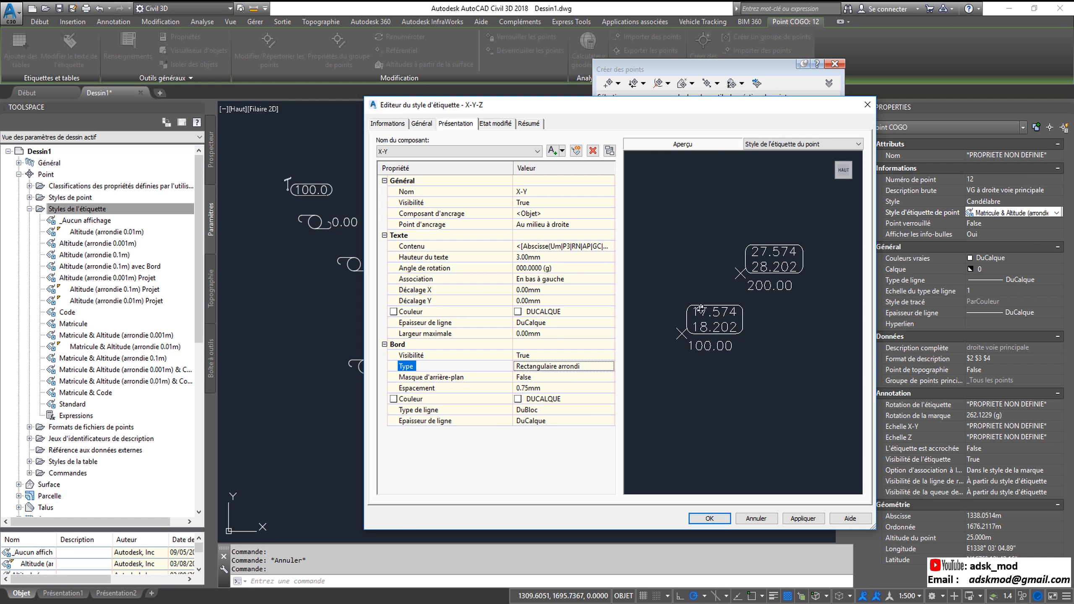
left_click(602, 365)
left_click(603, 365)
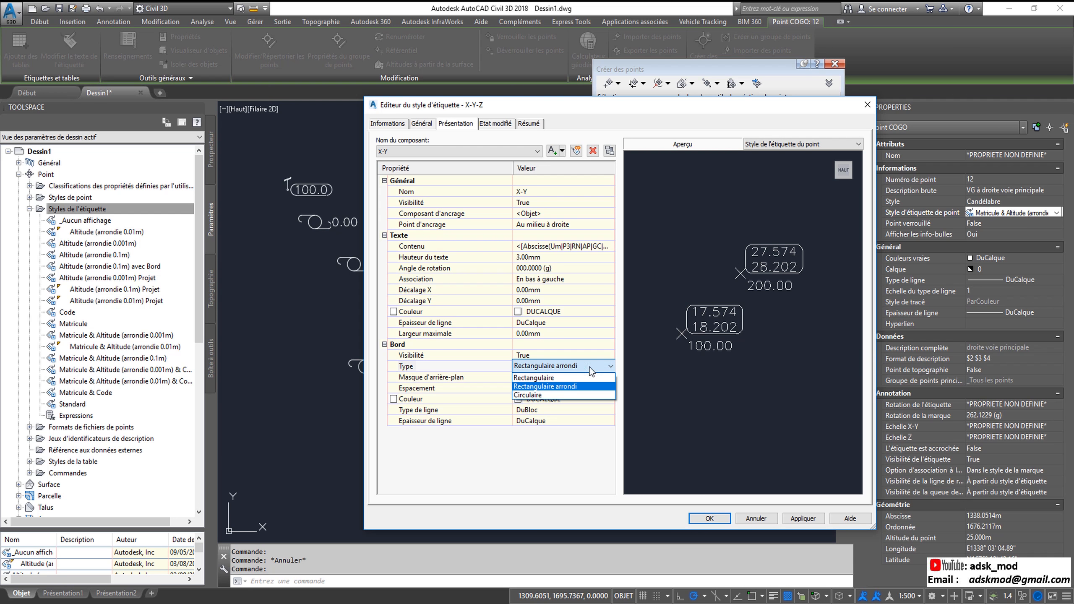
left_click(552, 396)
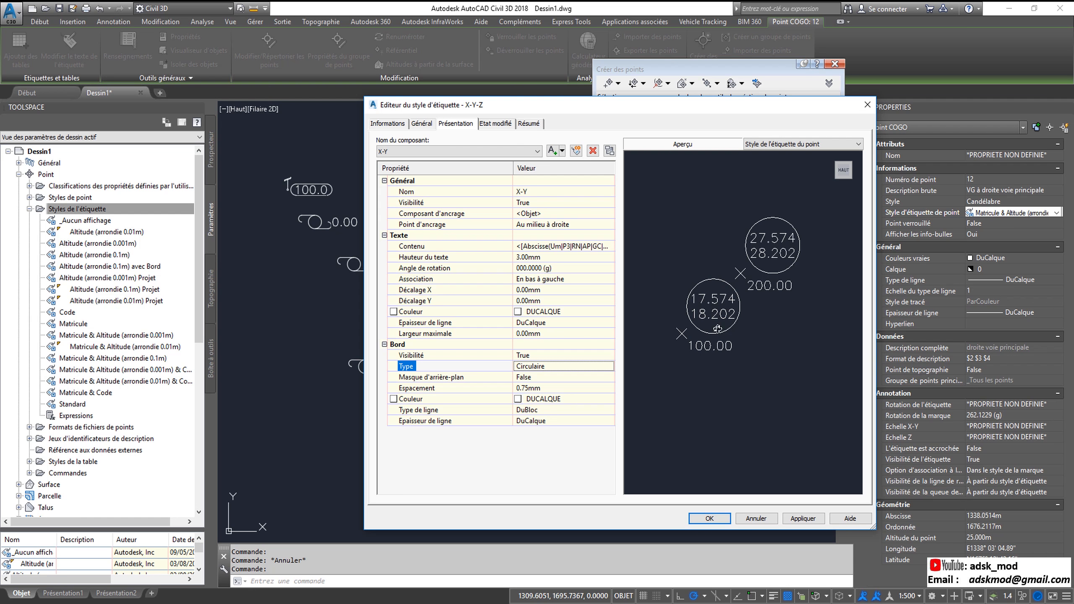
- Set the X-Y component's border visibility to False and its border spacing (Espacement) to 0 mm
left_click(583, 358)
left_click(583, 358)
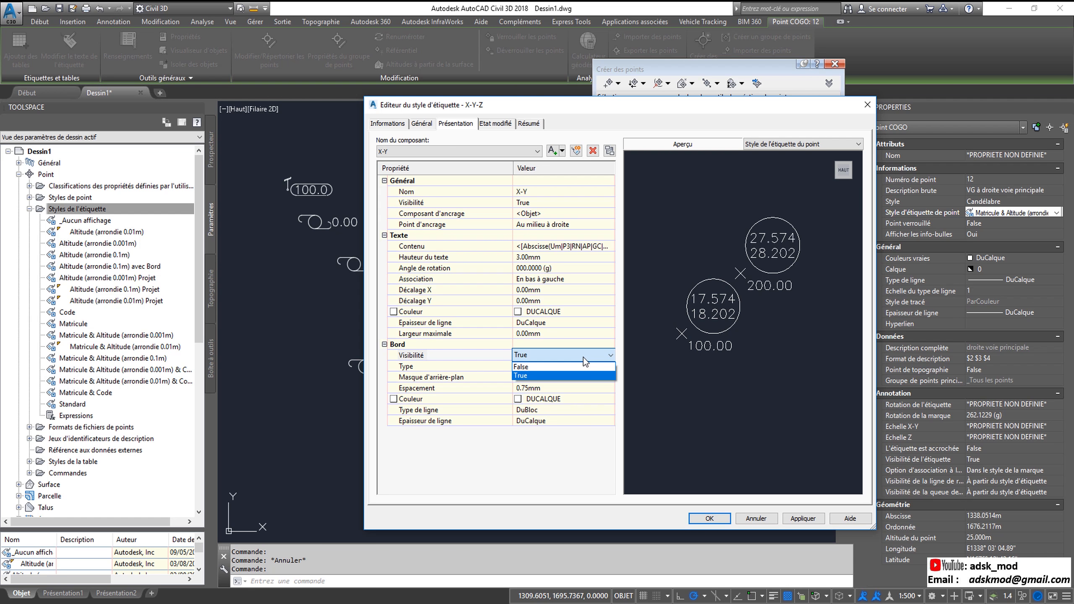
left_click(574, 367)
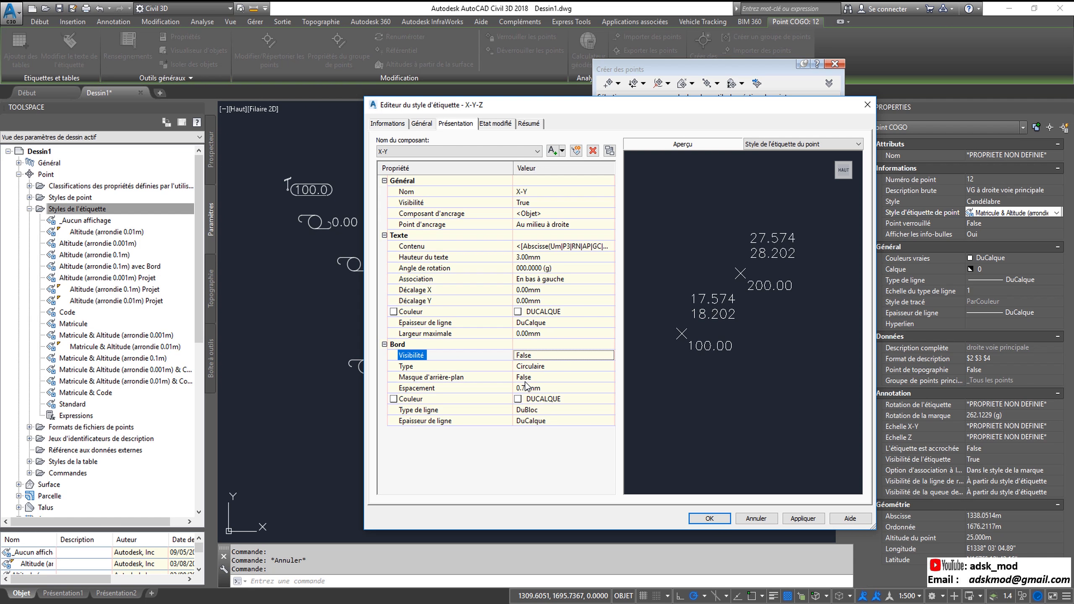
left_click(553, 387)
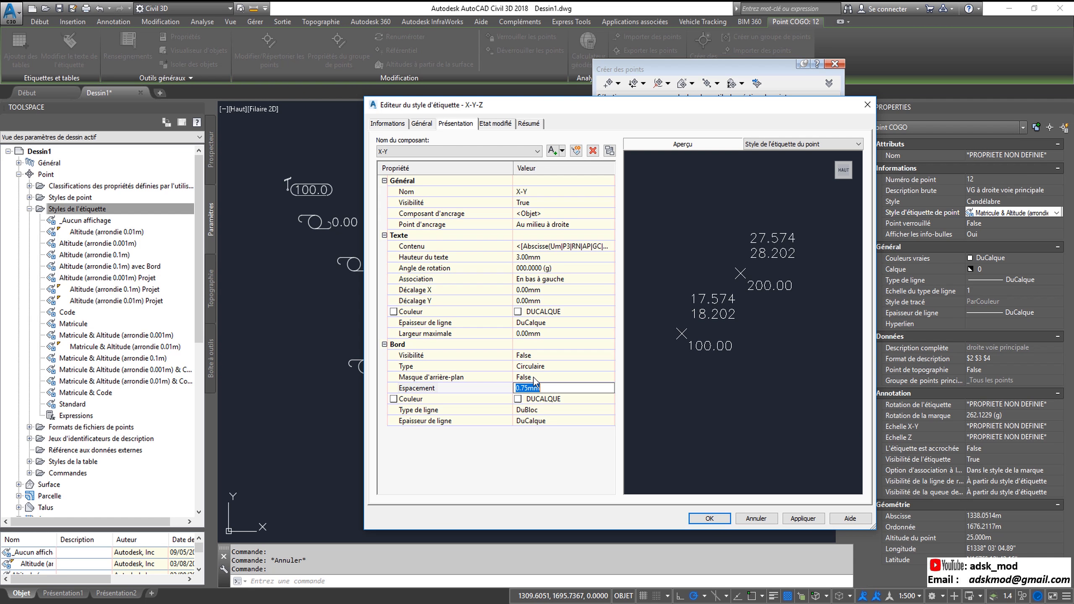
type("0")
left_click(570, 379)
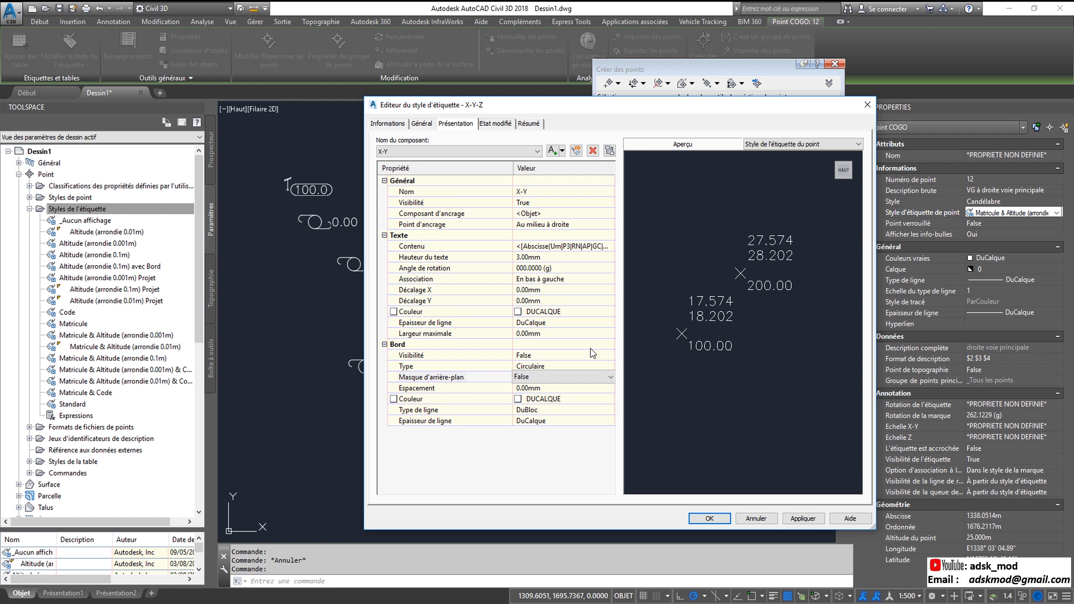
- Set the border spacing (Espacement) of the Z component to 0 mm and accept the label style
left_click(468, 152)
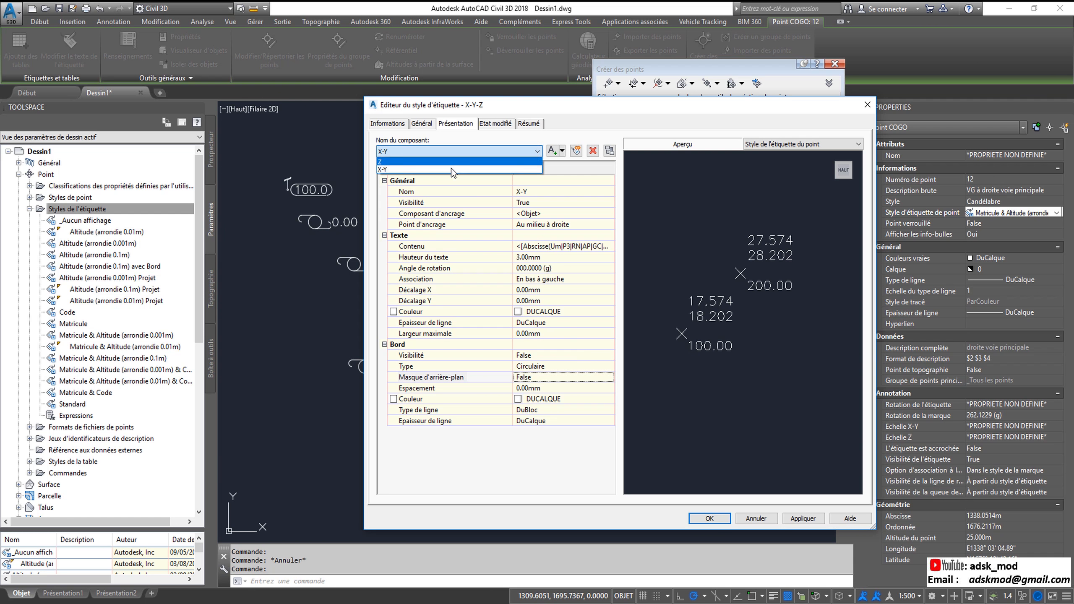
left_click(450, 164)
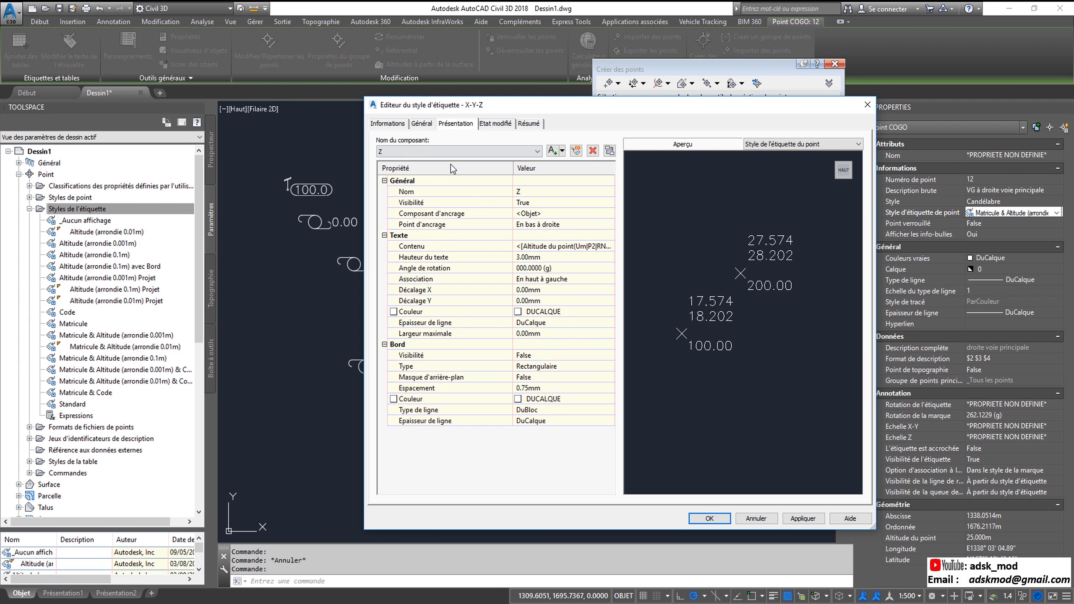
left_click(551, 389)
type("0")
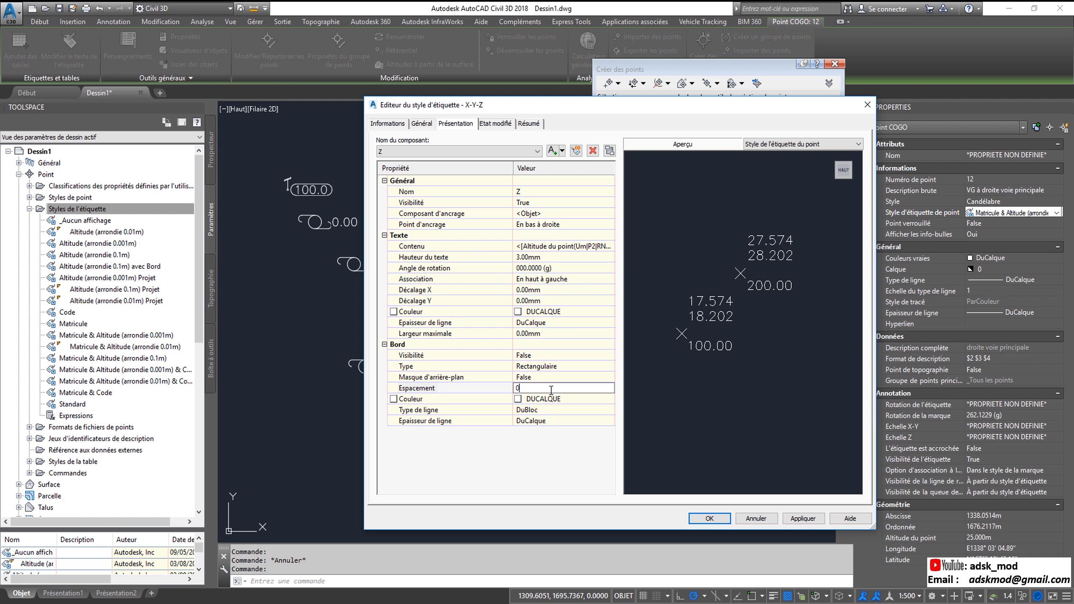
left_click(551, 375)
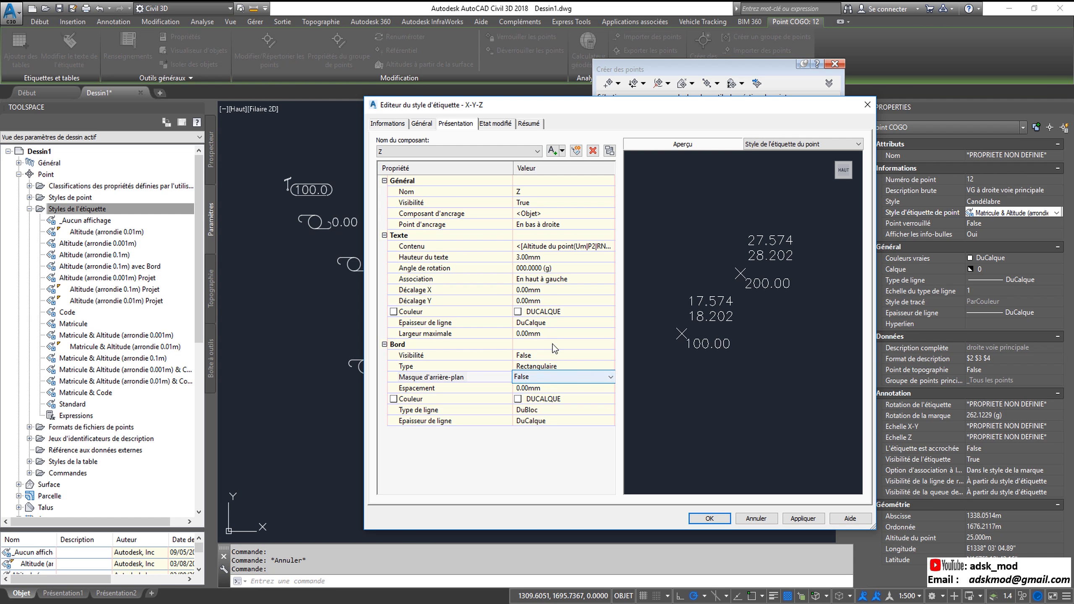
left_click(506, 152)
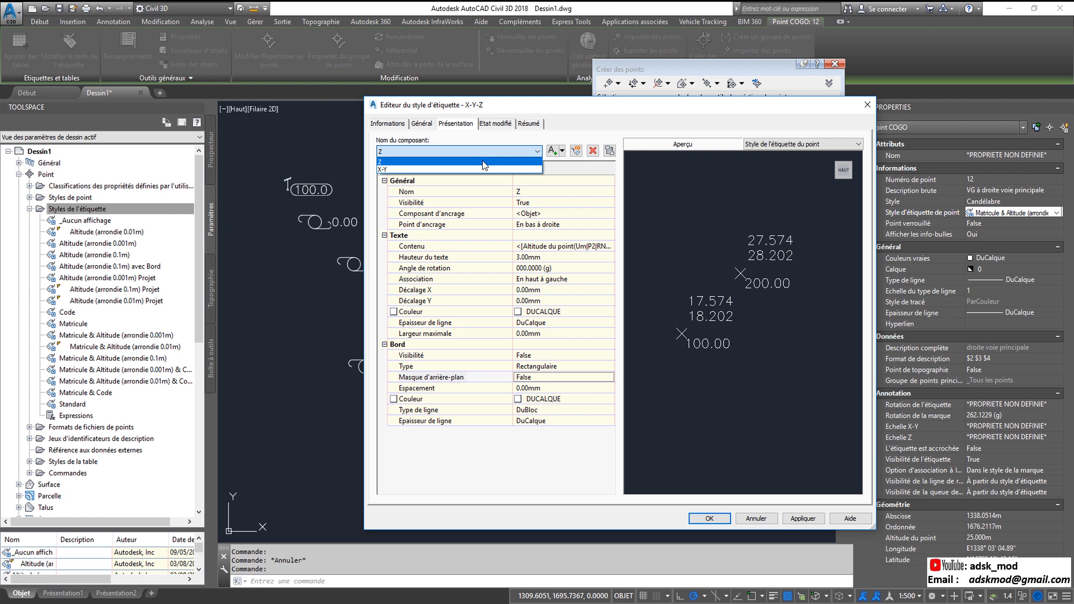
left_click(481, 169)
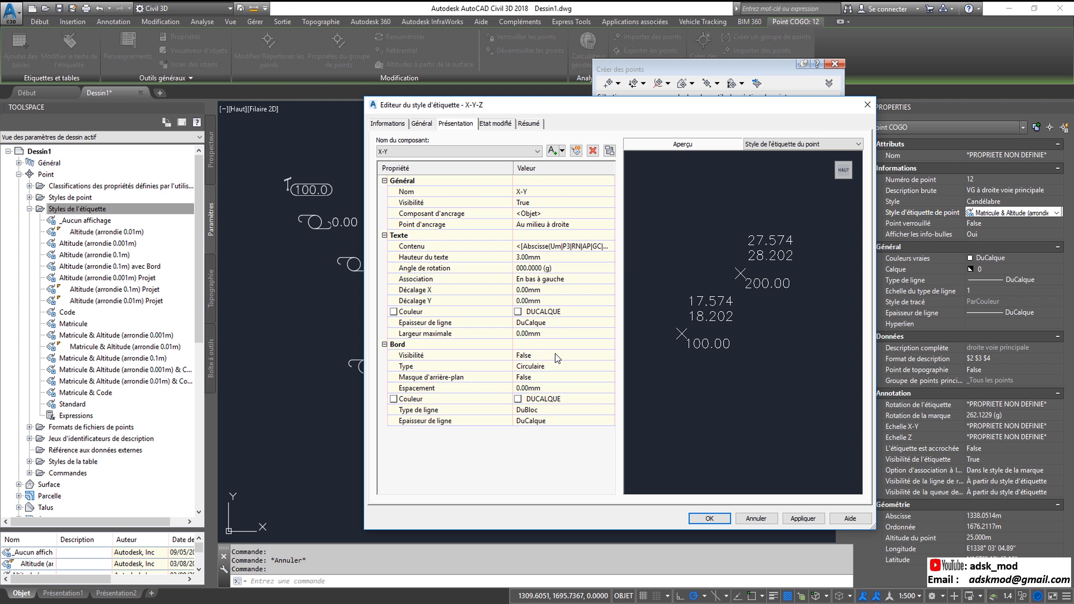
left_click(710, 519)
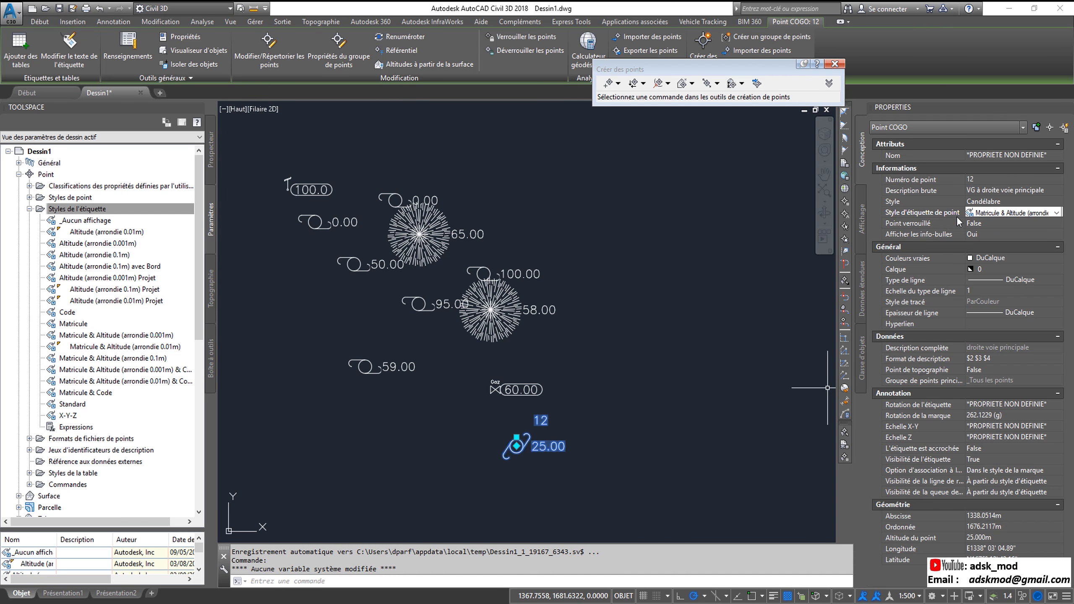
- Assign the X-Y-Z label style to the selected COGO point 12
left_click(1008, 214)
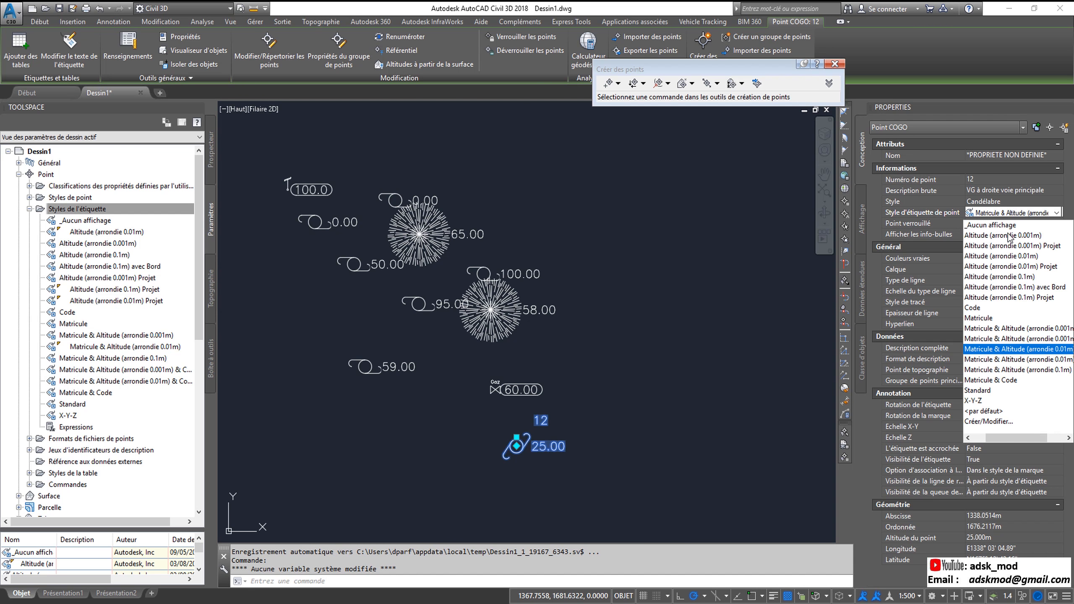
left_click(976, 400)
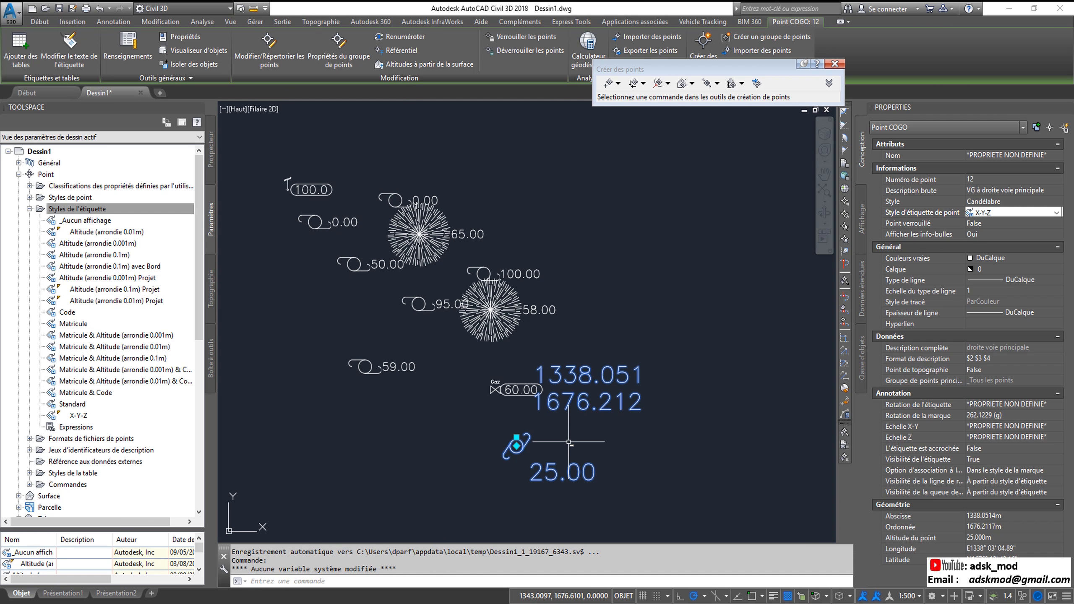
scroll(619, 444, "up", 2)
middle_click_drag(619, 444, 576, 407)
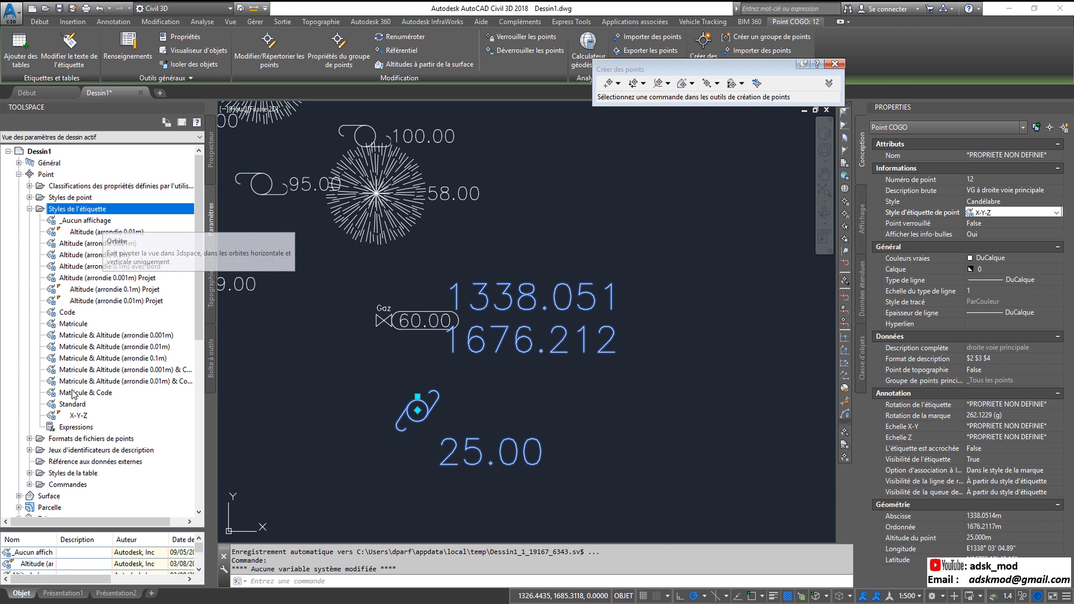
- Reopen the X-Y-Z label style for editing and delete its X-Y component
left_click(78, 416)
right_click(75, 417)
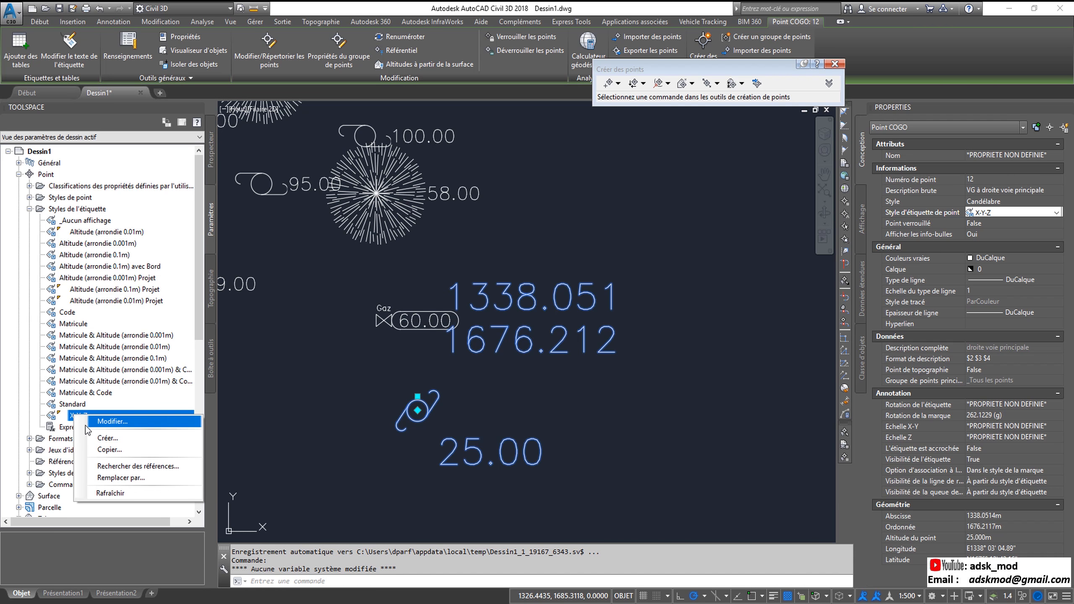
left_click(121, 426)
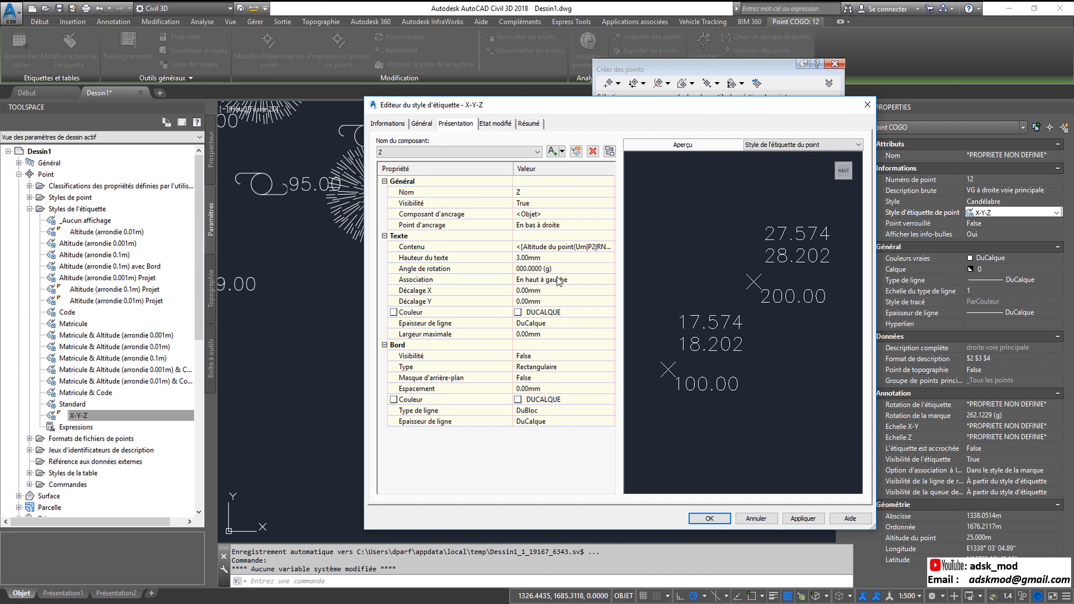
left_click(511, 154)
left_click(493, 169)
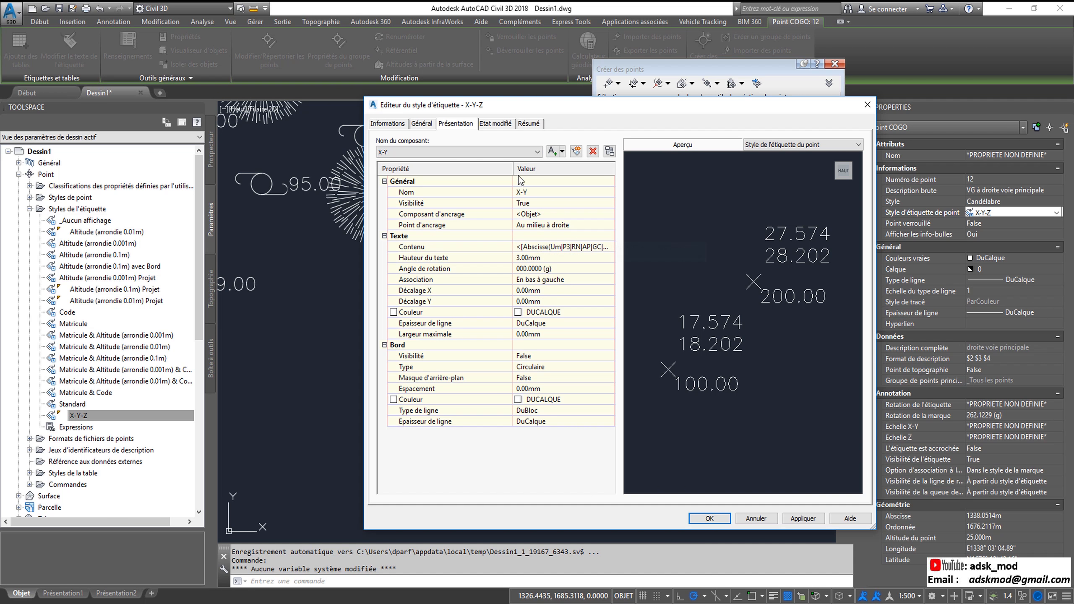
left_click(512, 152)
left_click(475, 163)
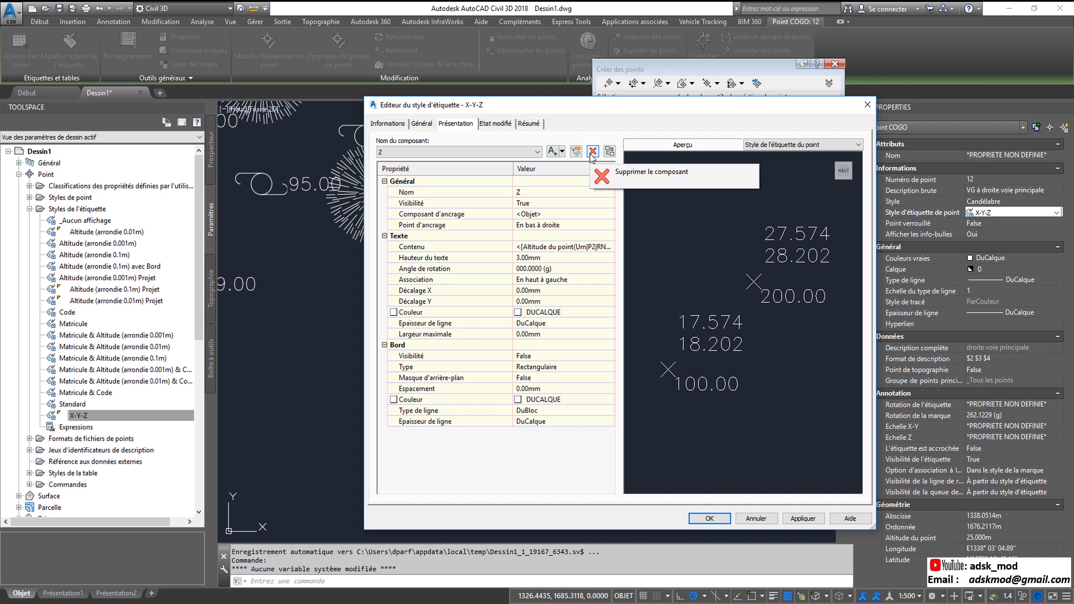
left_click(537, 152)
left_click(489, 172)
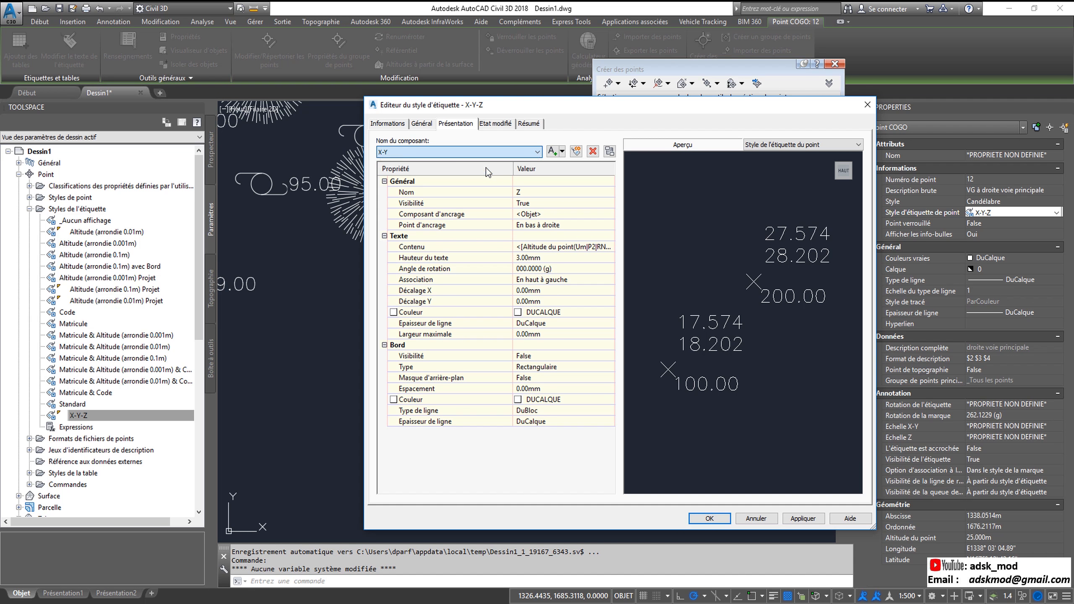
left_click(593, 152)
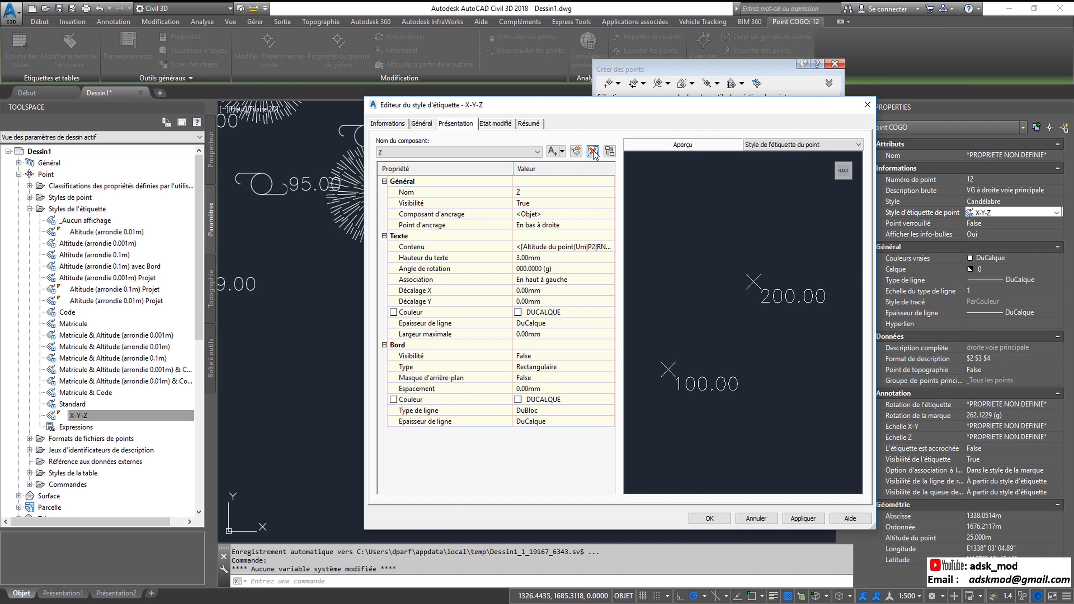
- Add a new text component to the label style and name it X-Y
left_click(552, 152)
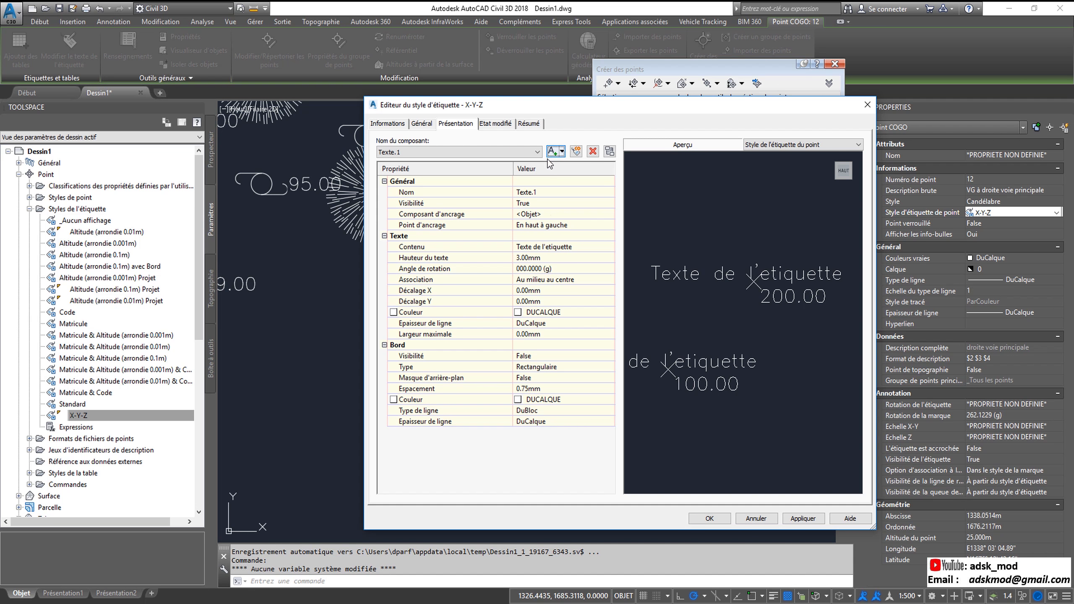
left_click(536, 153)
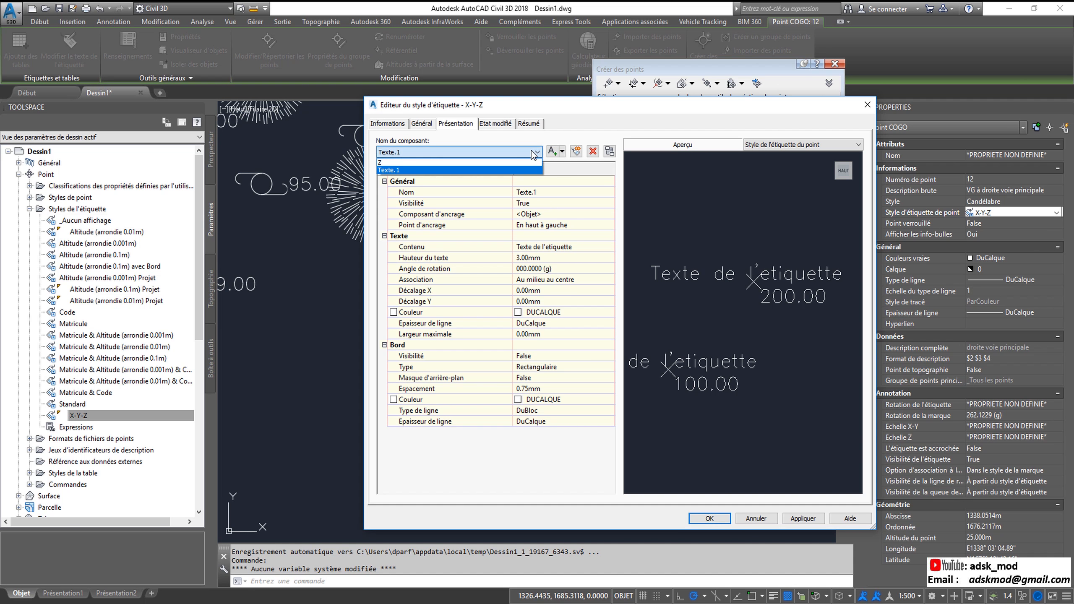
left_click(534, 152)
left_click(546, 191)
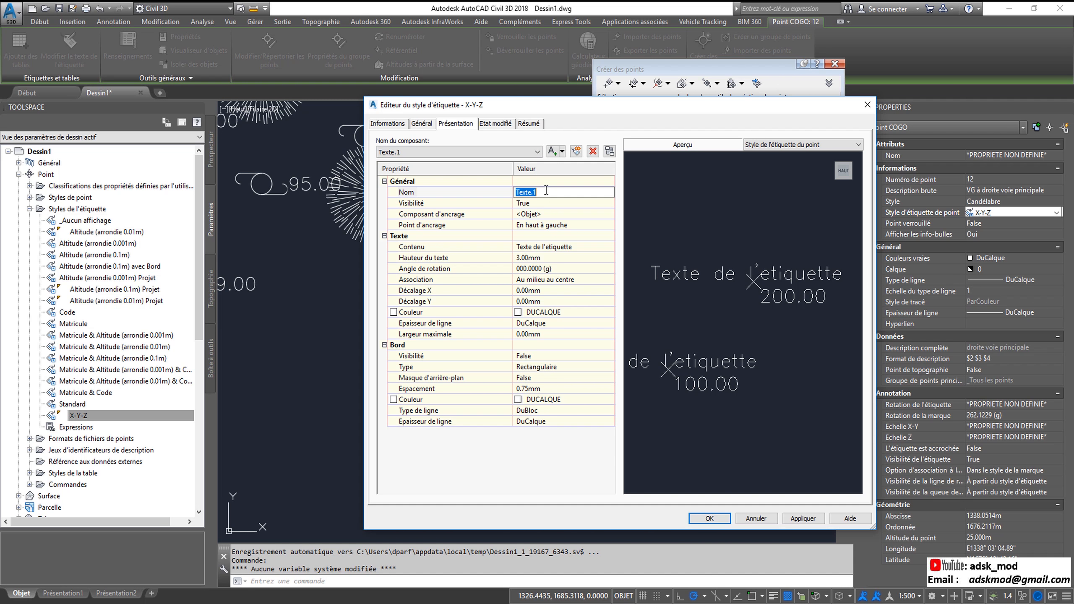
type("X-")
type("Y")
- Set the X-Y component's anchor point to Au milieu à droite and its text attachment (Association) to En bas à gauche
left_click(568, 225)
left_click(573, 226)
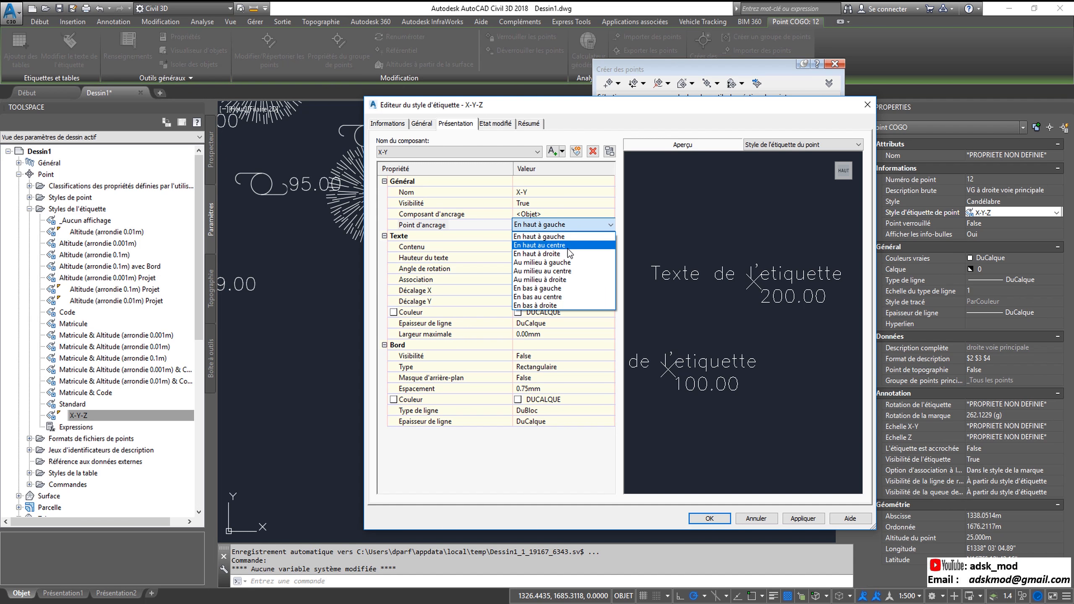
left_click(561, 281)
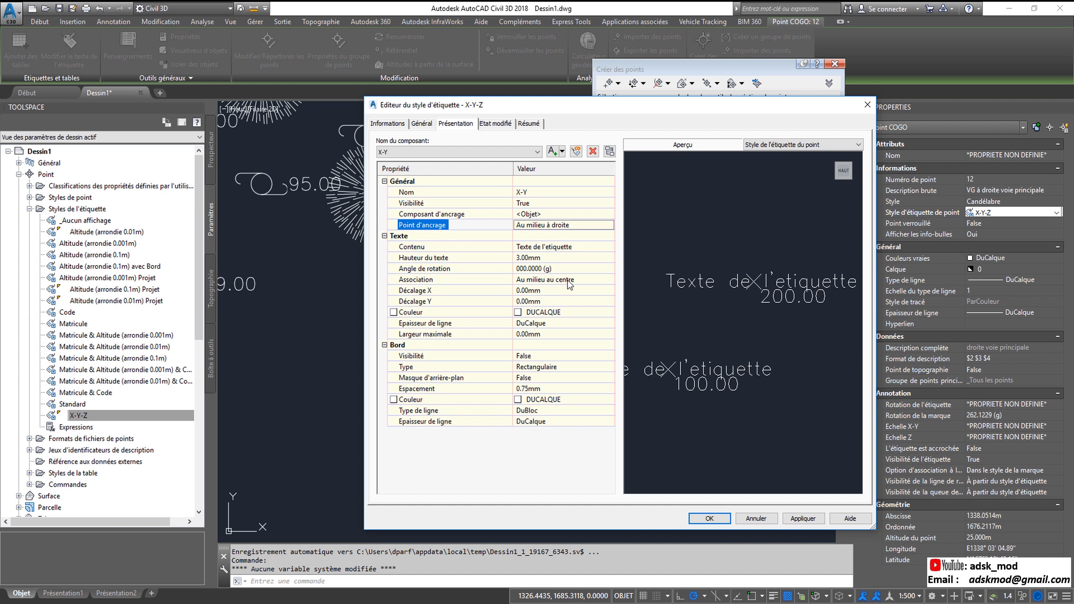
left_click(562, 280)
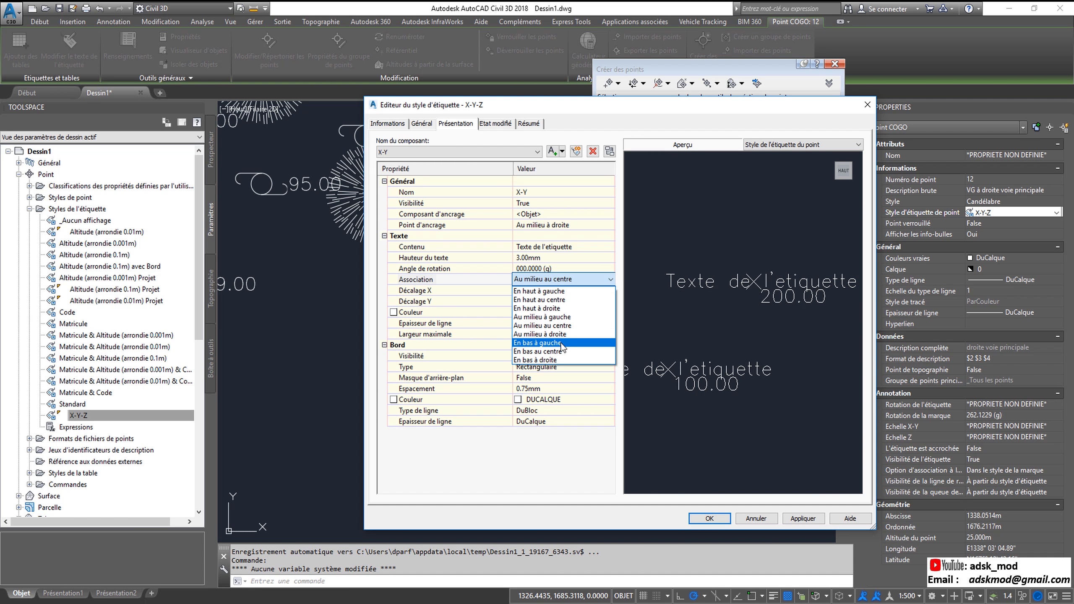
left_click(554, 343)
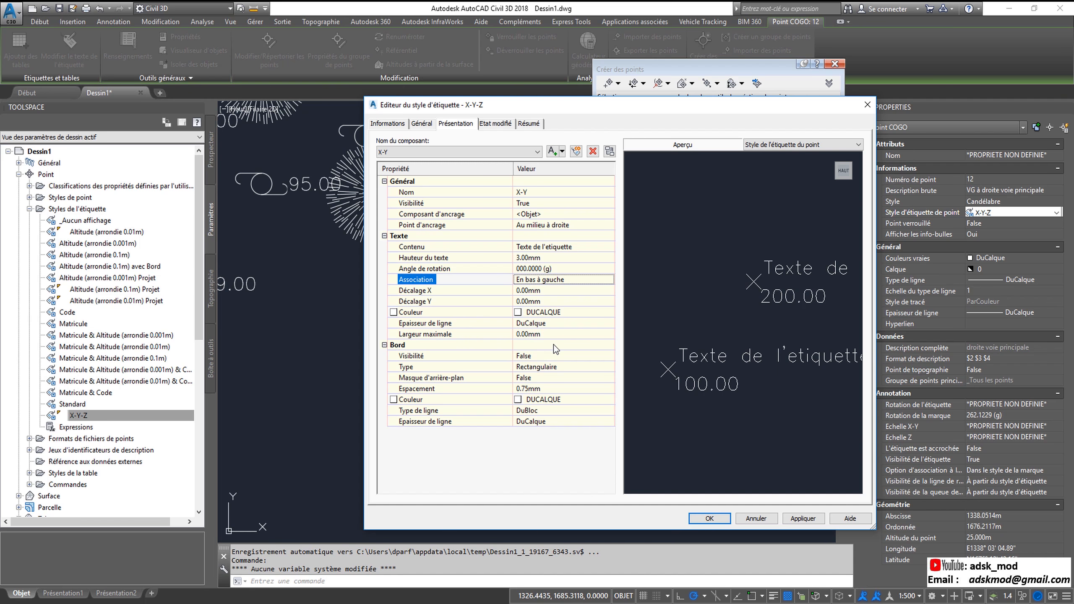
- Replace the default text in the X-Y component's content with the Abscisse property
left_click(588, 251)
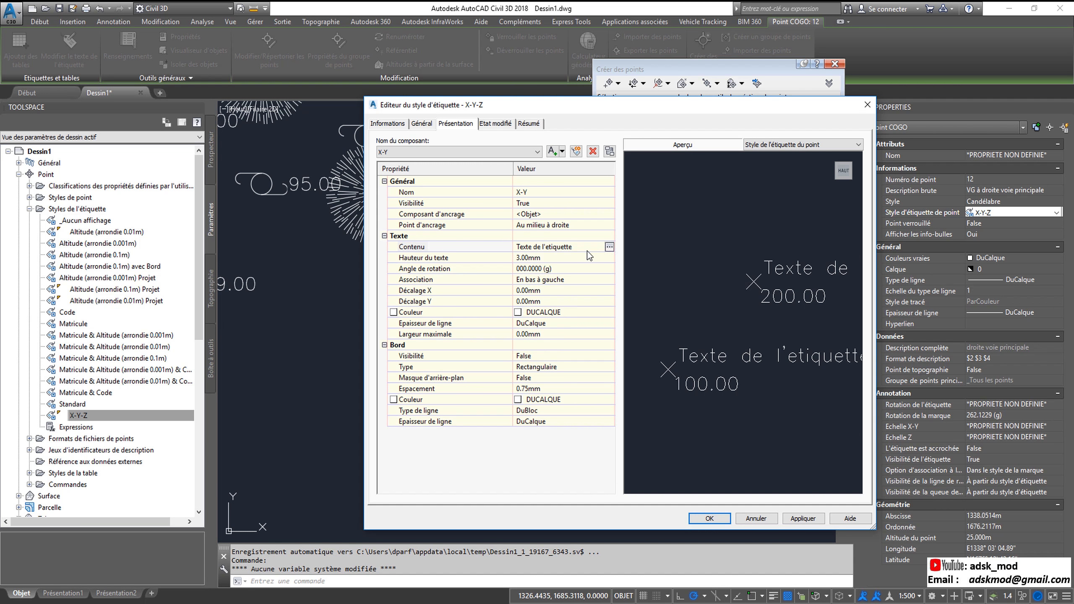
left_click(609, 247)
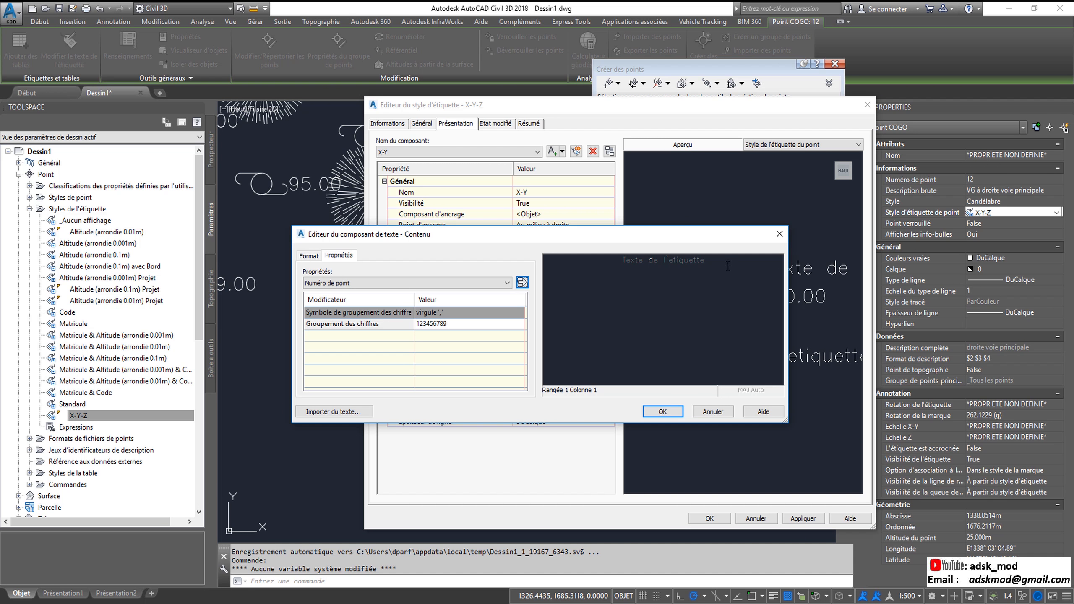
left_click_drag(728, 266, 557, 269)
key("Delete")
left_click(389, 282)
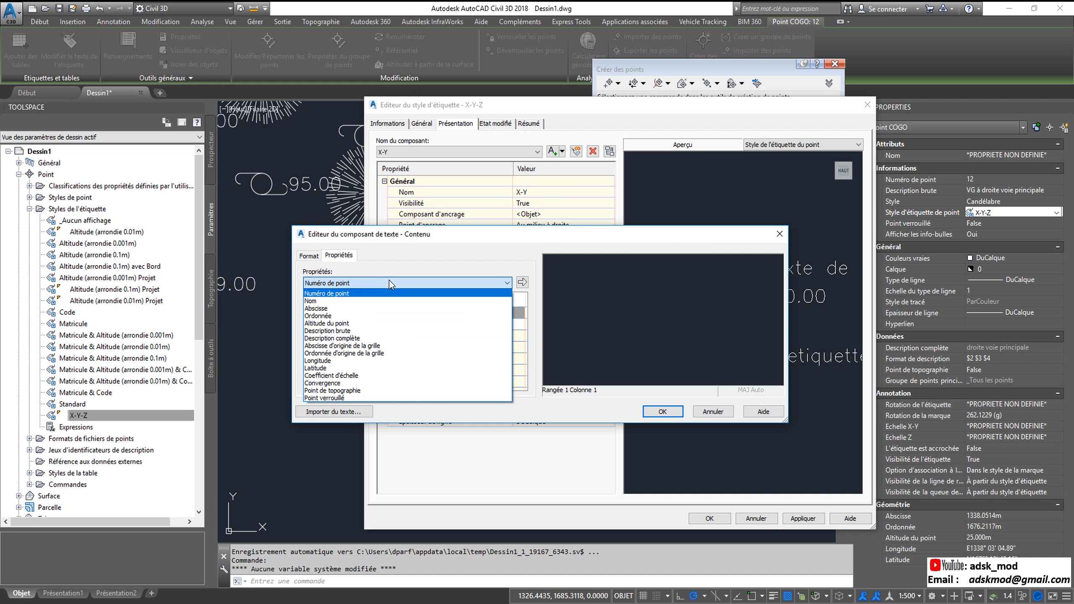
left_click(345, 310)
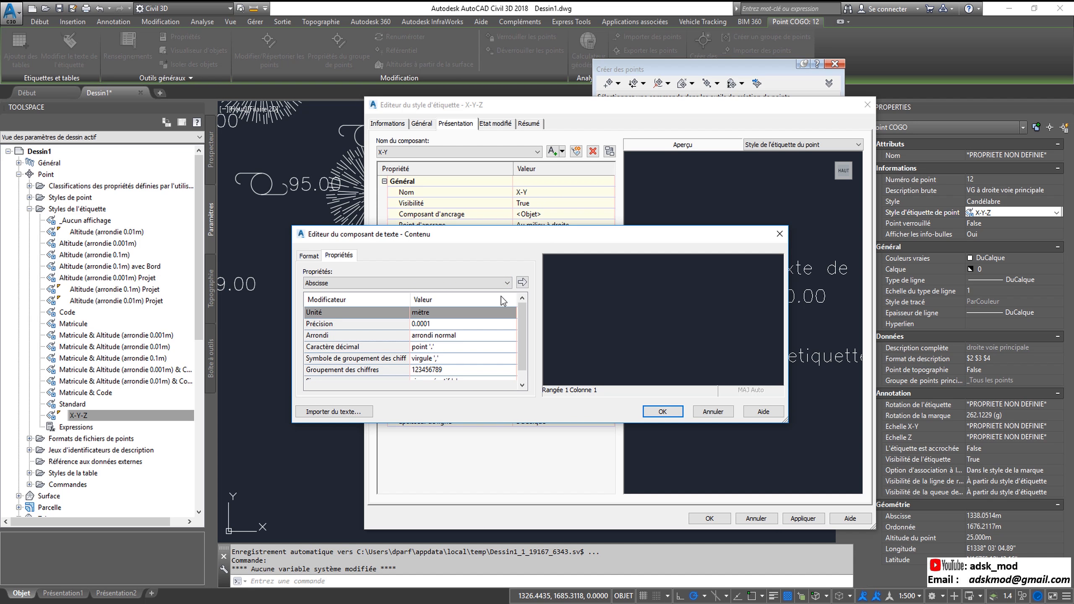
left_click(524, 282)
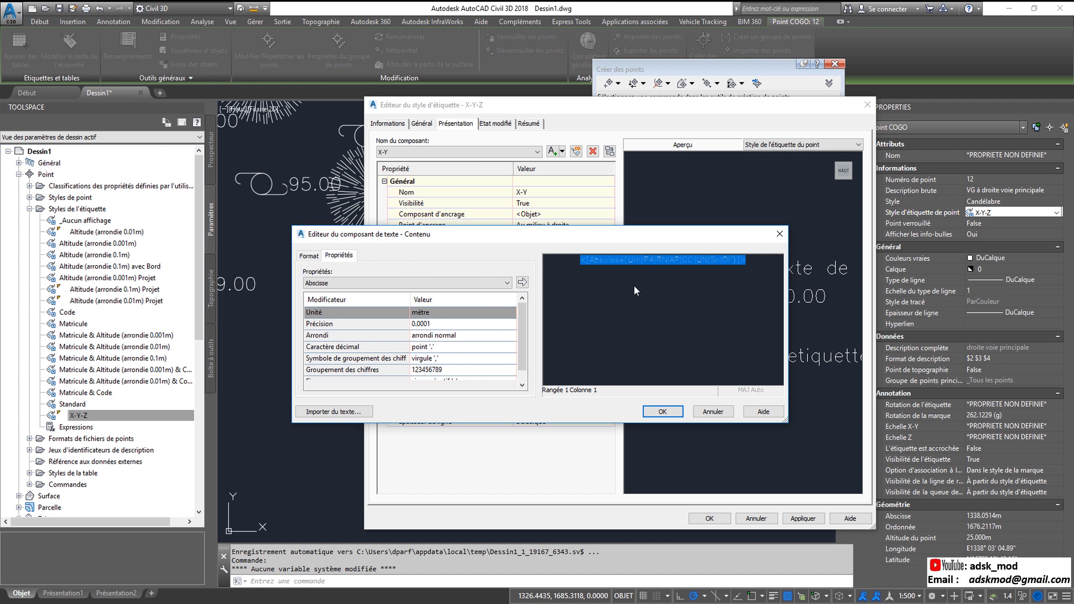
- Set the precision of the inserted Abscisse property to 0.001 and update it in the text
left_click(463, 324)
left_click(463, 324)
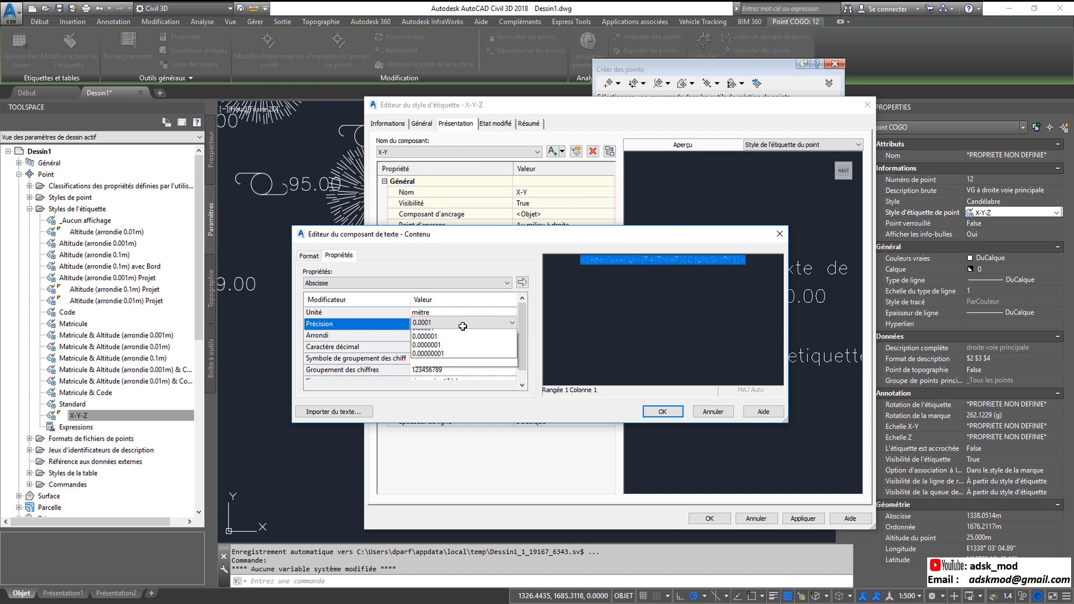
left_click(463, 323)
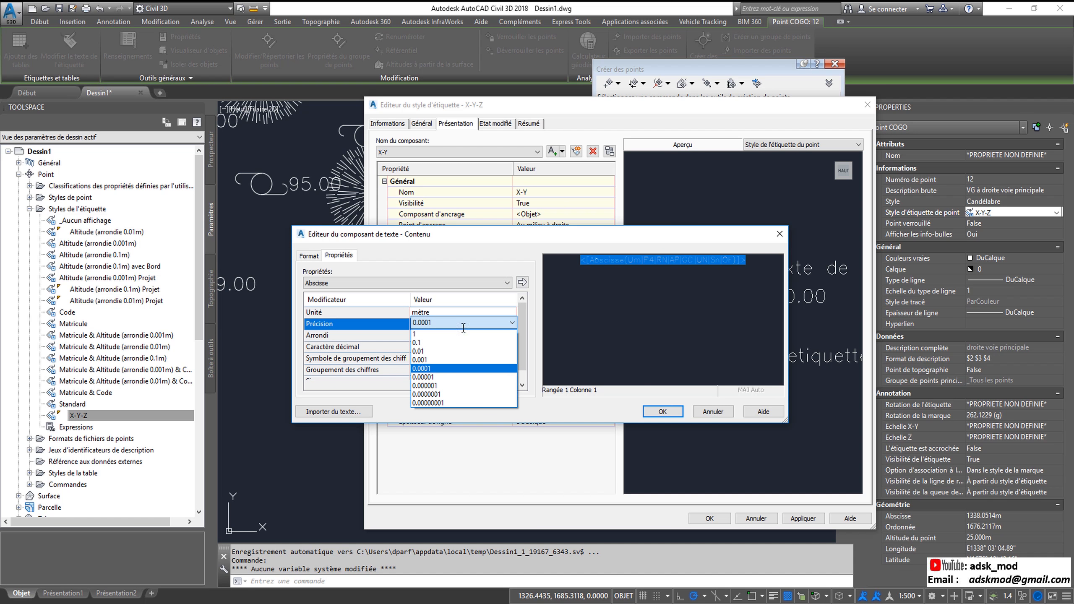
left_click(443, 360)
left_click(522, 283)
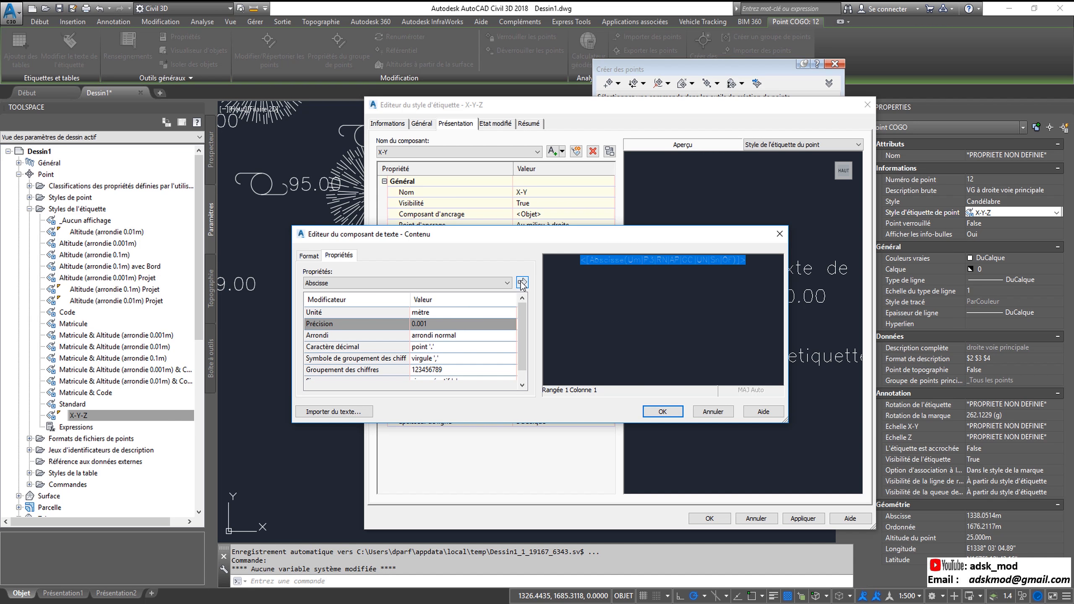
- Add the Ordonnée property with 0.001 precision on a new line below the Abscisse, and accept the content and the label style
left_click(760, 261)
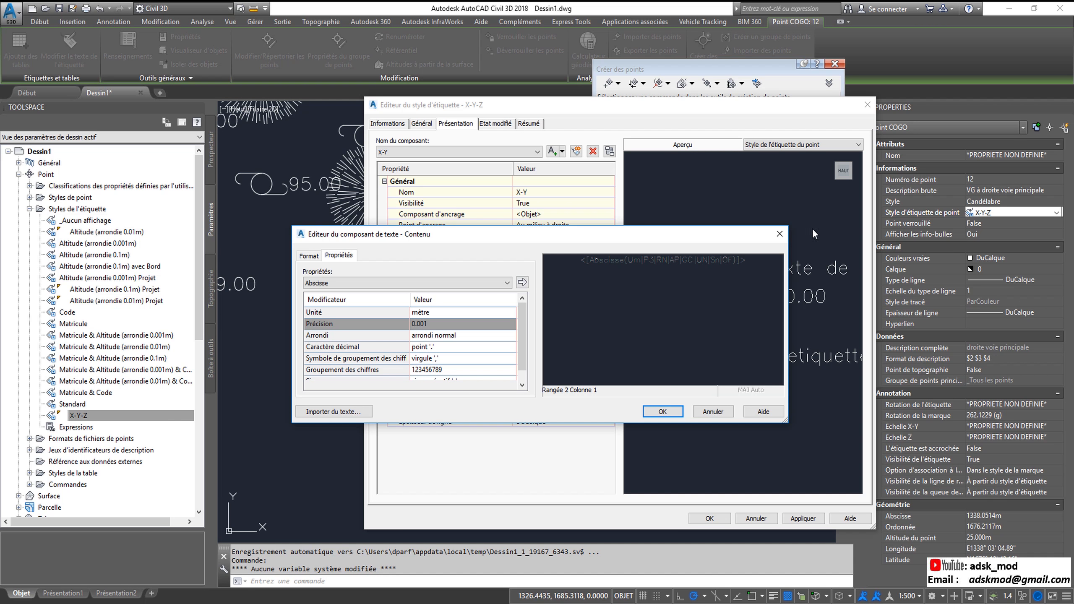
left_click(505, 283)
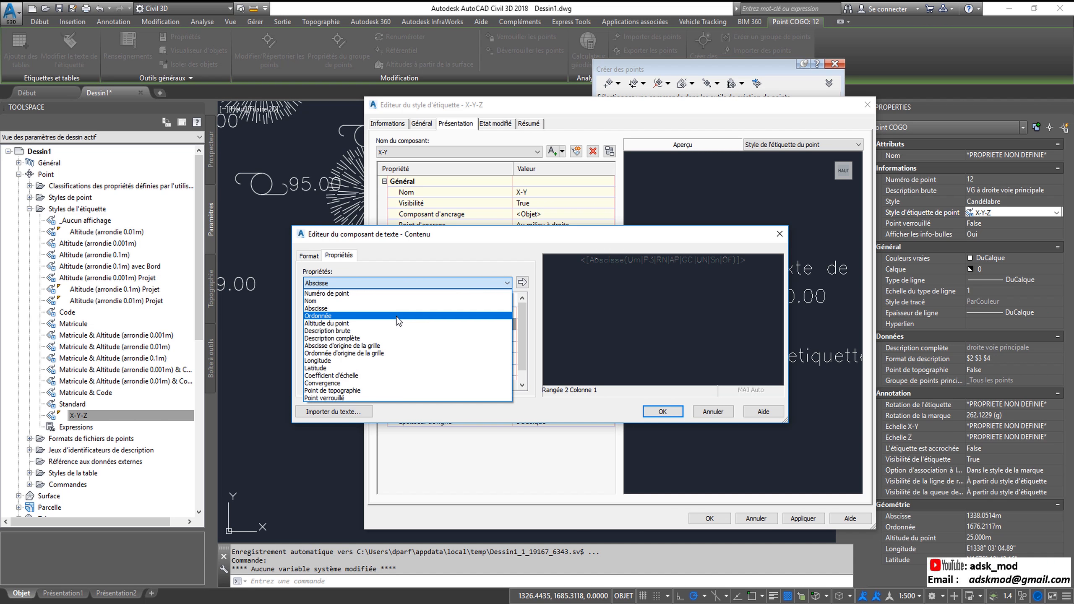
left_click(397, 320)
left_click(448, 323)
left_click(448, 324)
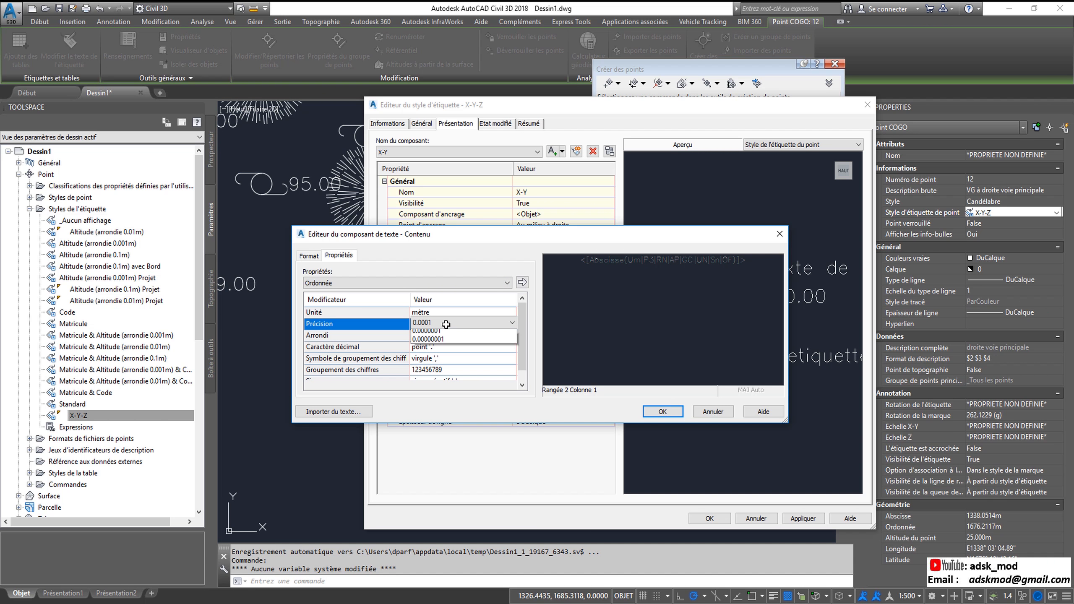
left_click(448, 324)
left_click(421, 360)
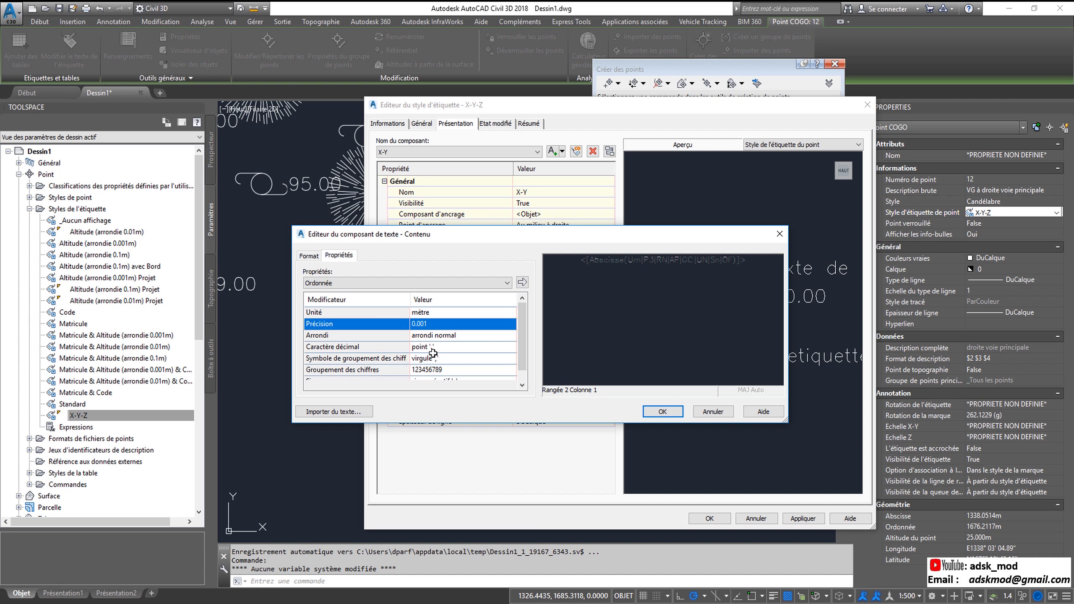
left_click(522, 283)
left_click(663, 412)
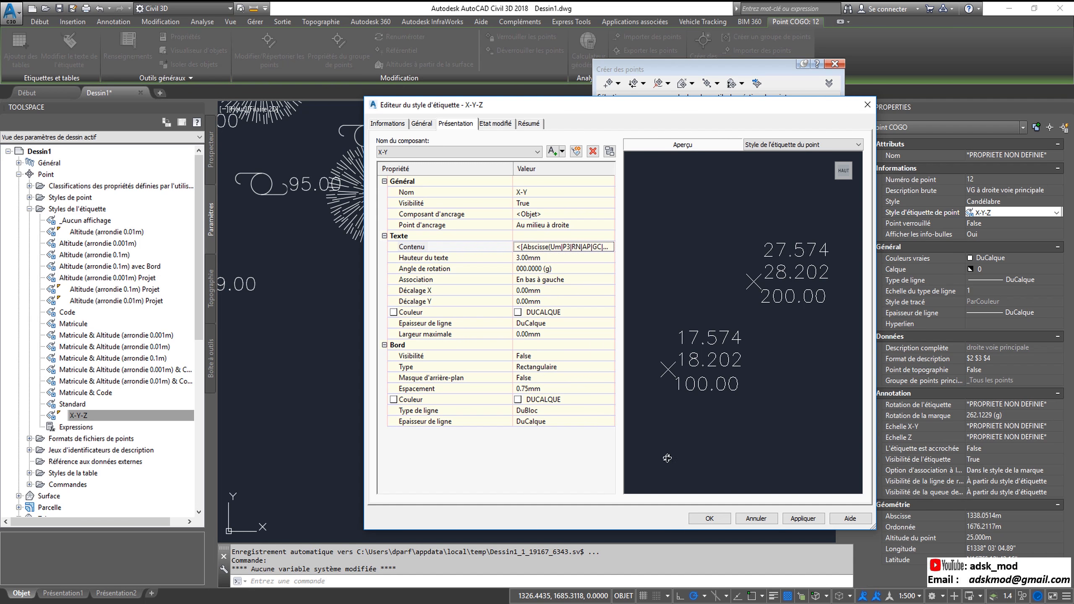
left_click(708, 520)
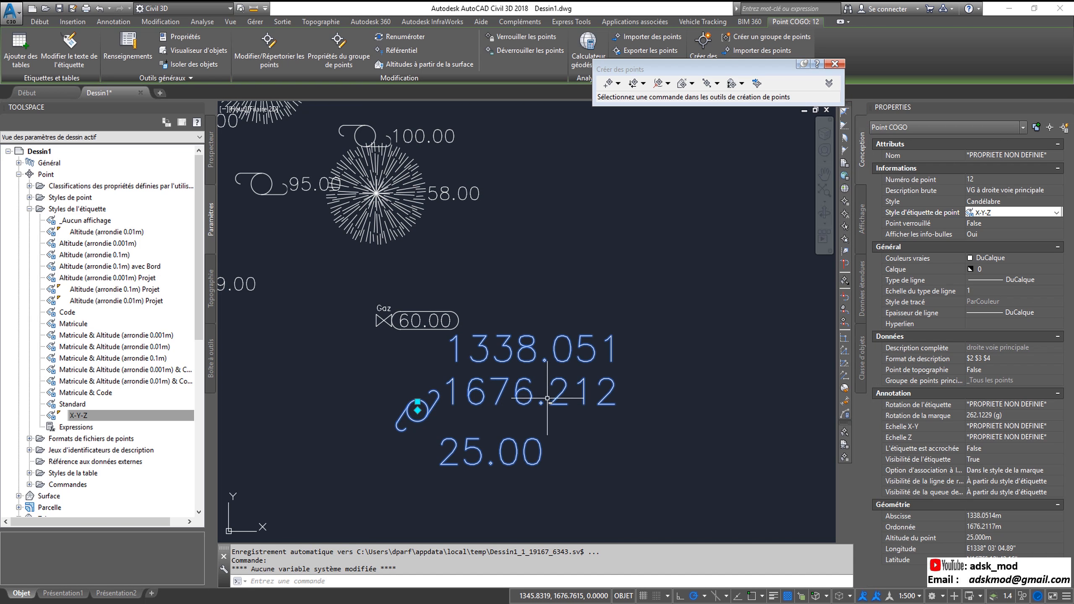
- Examine the X-Y-Z label on COGO point 12 and the point's grip options for moving, rotating and resetting
middle_click_drag(547, 394, 554, 358)
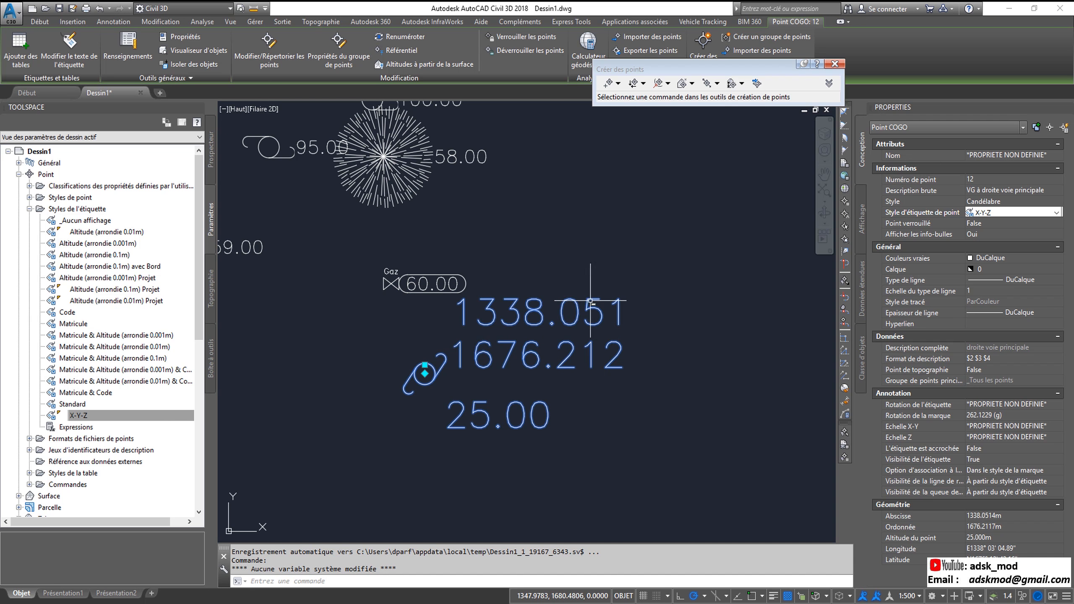
mouse_move(425, 374)
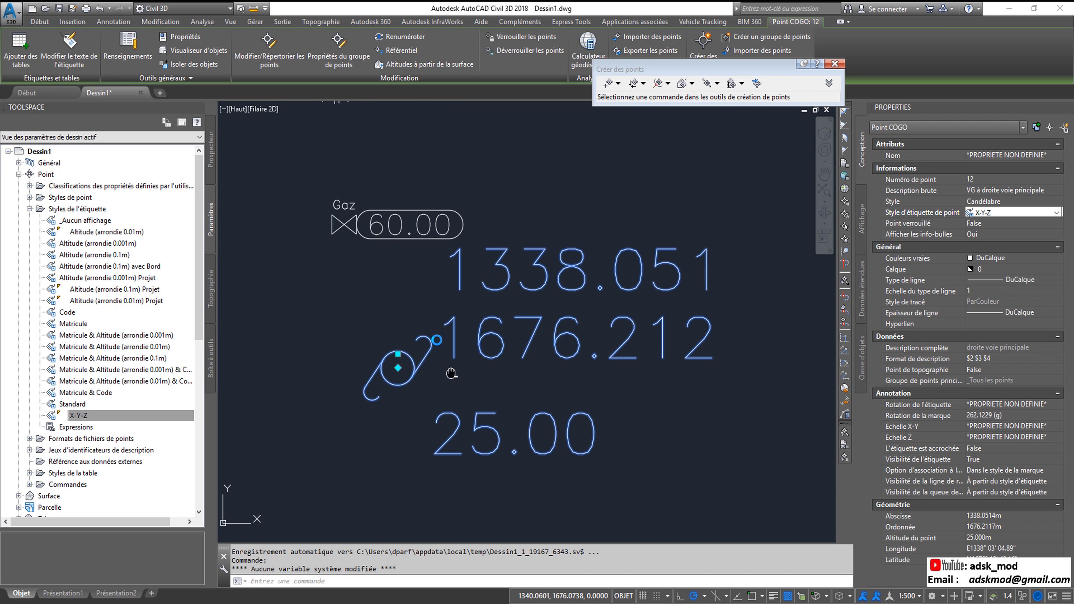
scroll(448, 372, "up", 2)
mouse_move(385, 310)
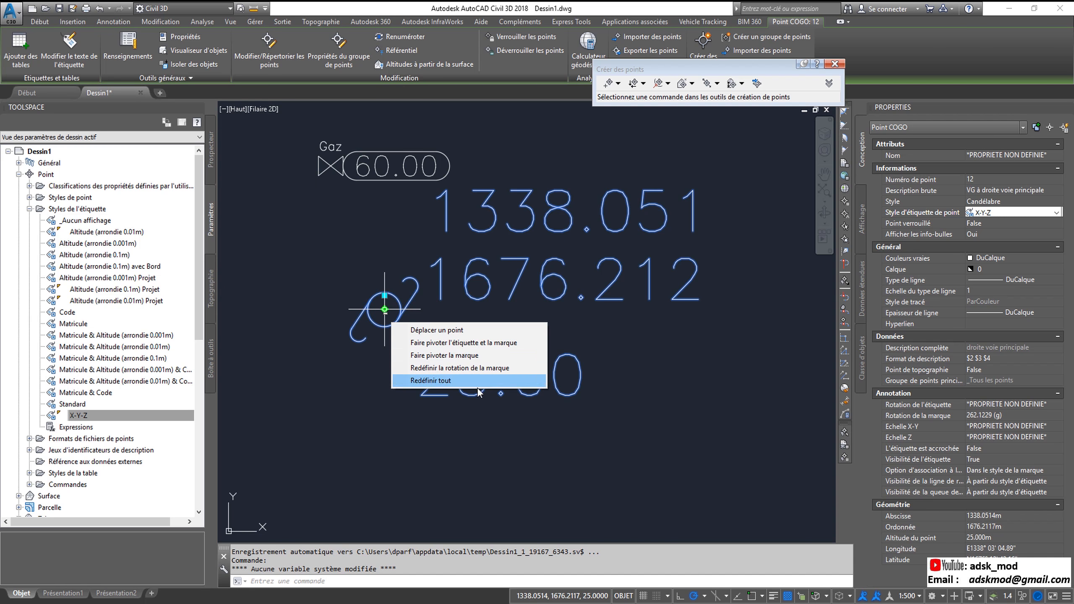
left_click(412, 380)
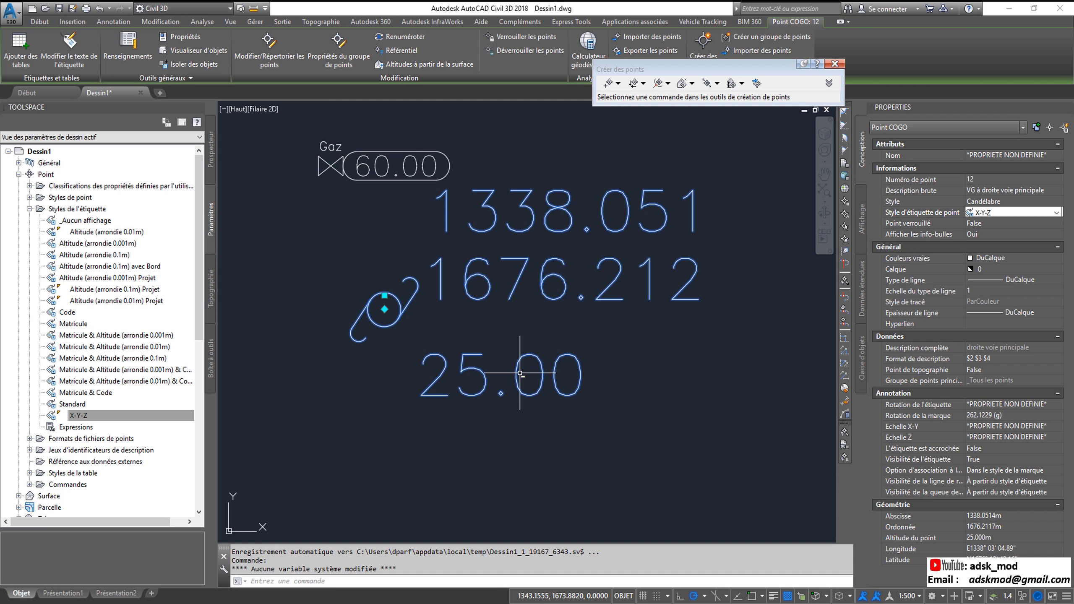
scroll(521, 373, "down", 5)
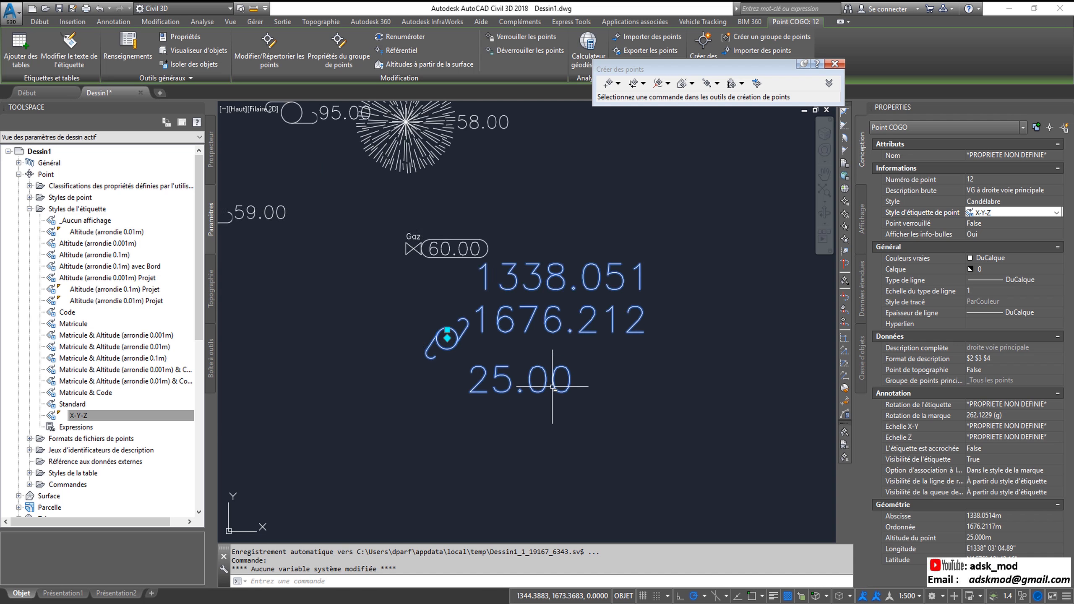
middle_click_drag(593, 364, 565, 412)
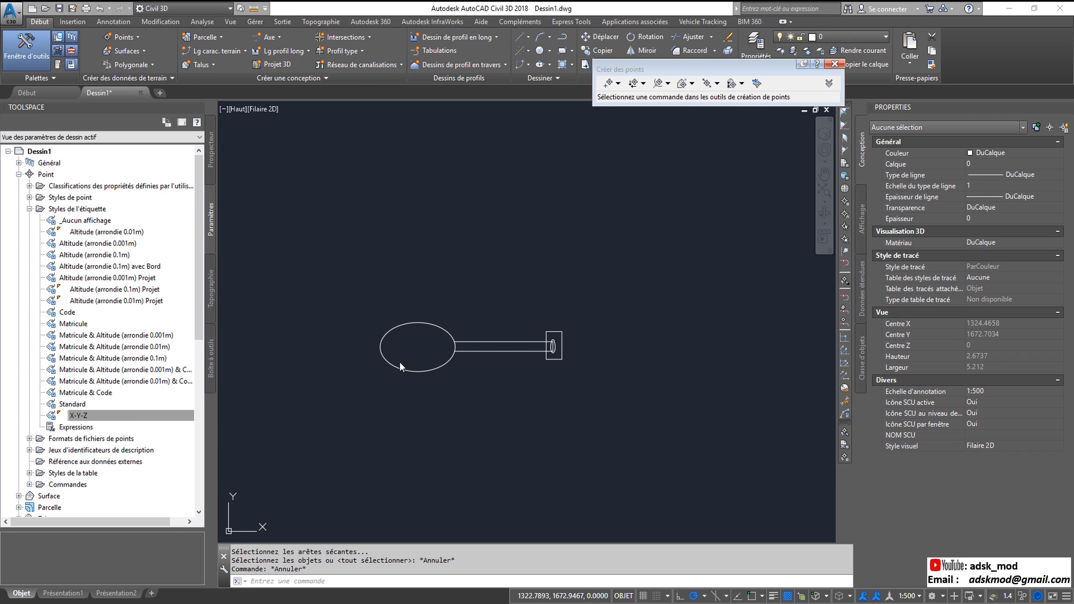
- Inspect the parts of the street lamp symbol: the ellipse, the arm polyline and the end rectangle
left_click(453, 345)
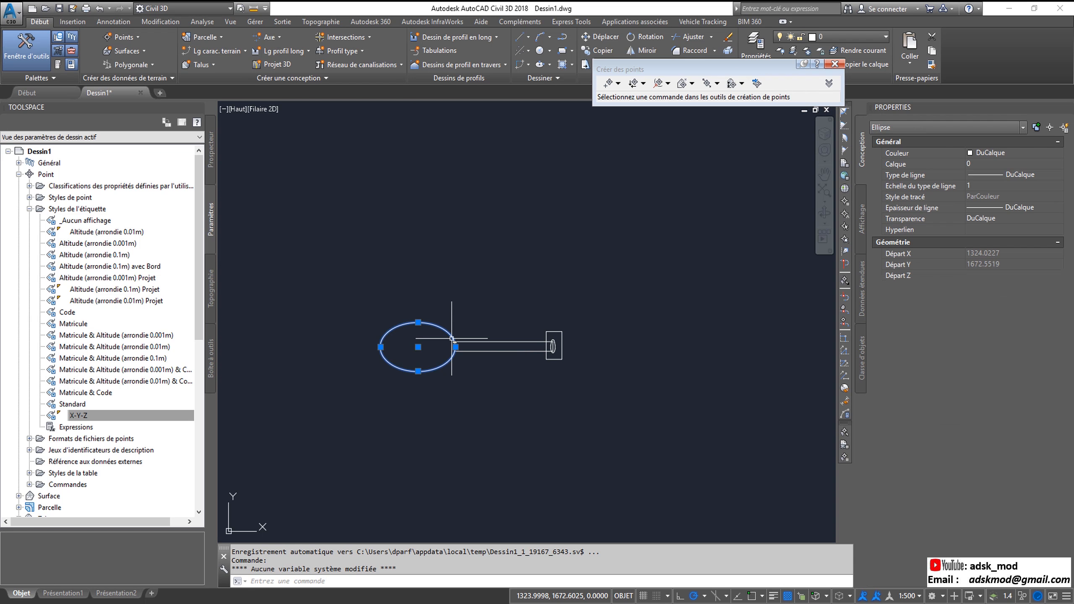
key("Escape")
left_click(492, 341)
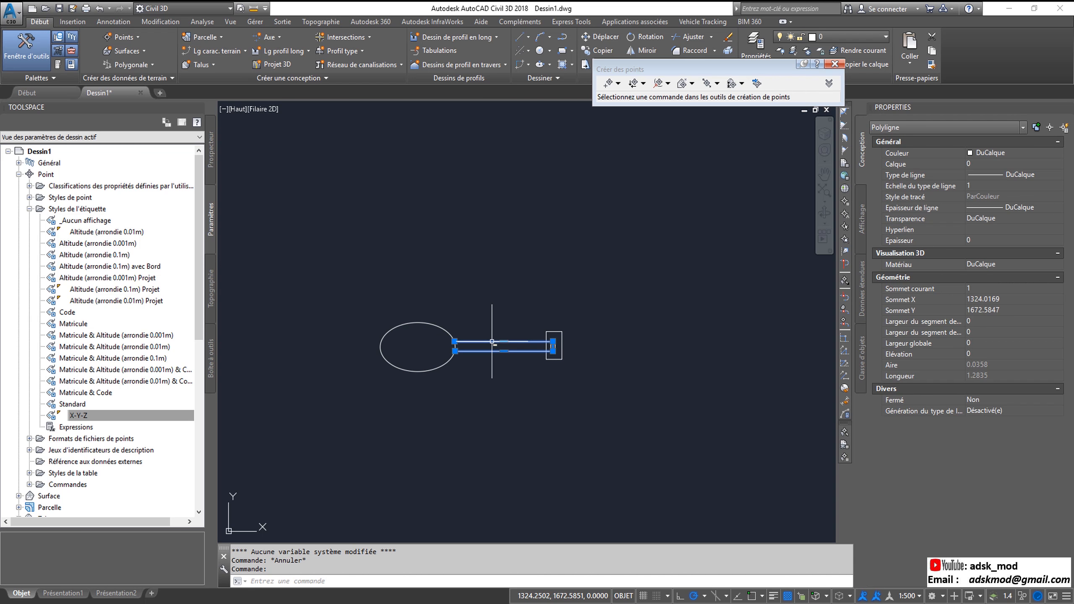
key("Escape")
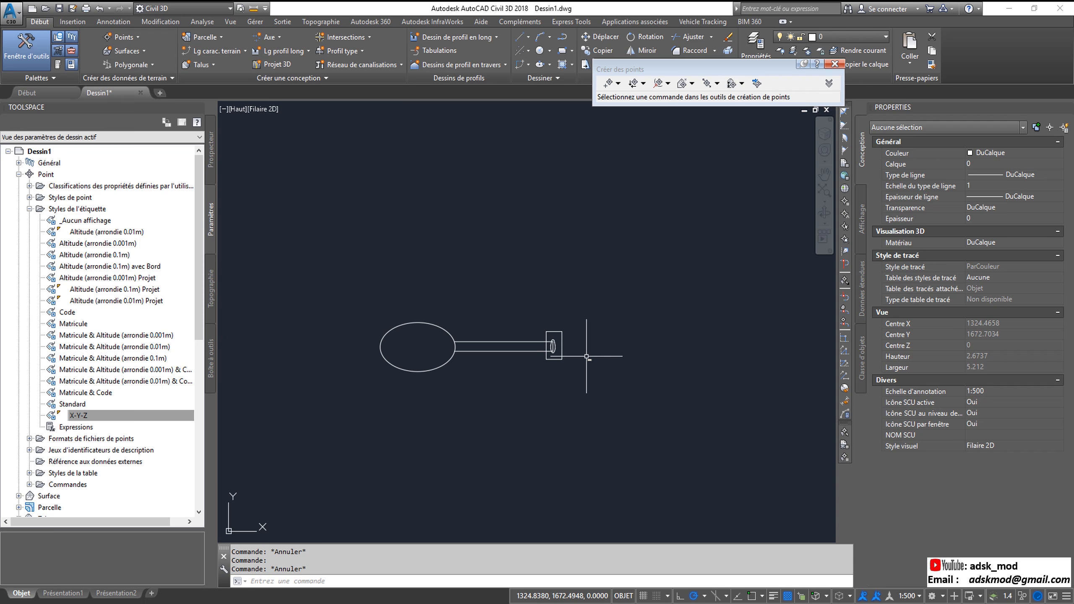
left_click(534, 351)
left_click(557, 332)
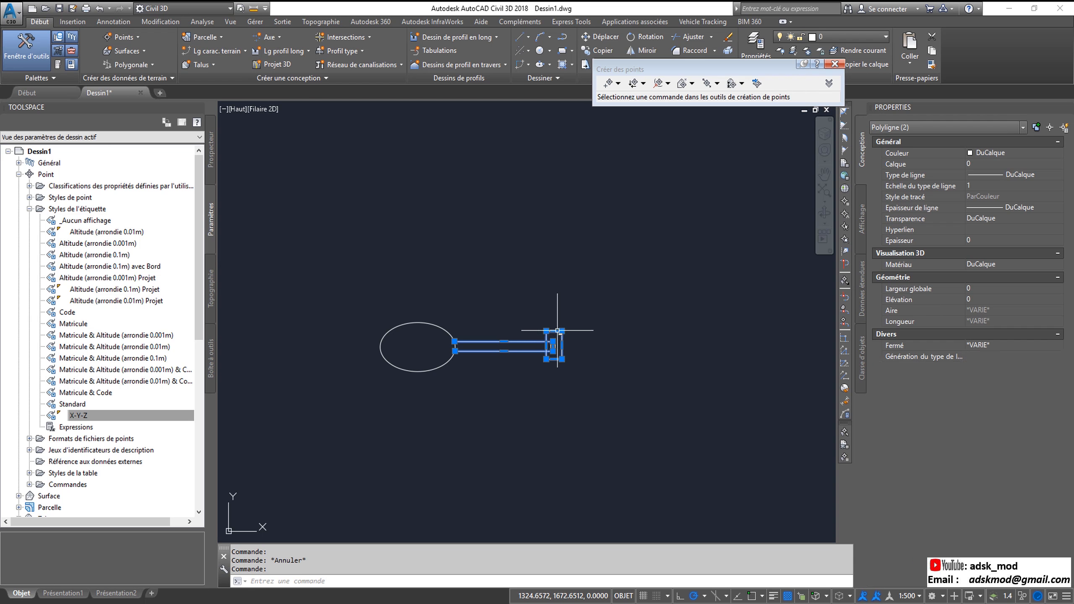
key("Escape")
left_click(455, 346)
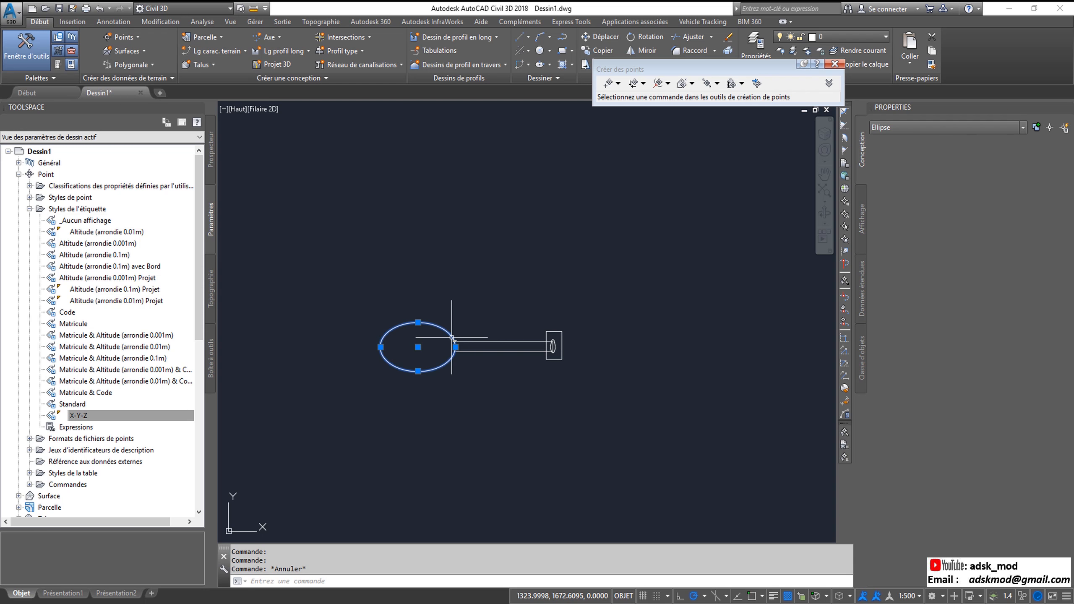
key("Escape")
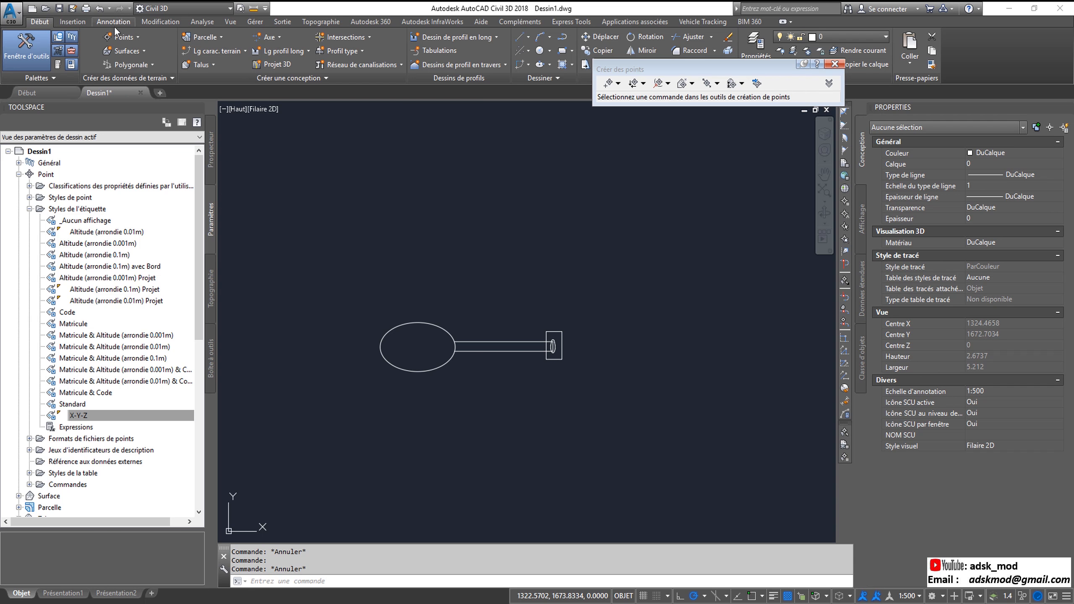
- Start a block definition named Lampadaire with its base point at the midpoint of the arm's end edge inside the small ellipse
left_click(76, 22)
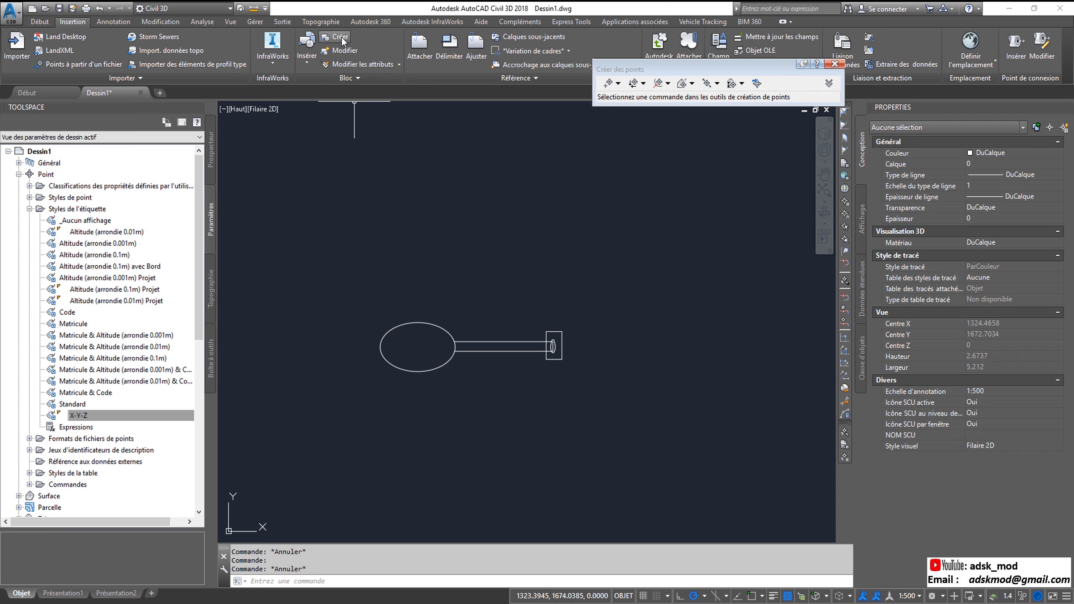
left_click(335, 37)
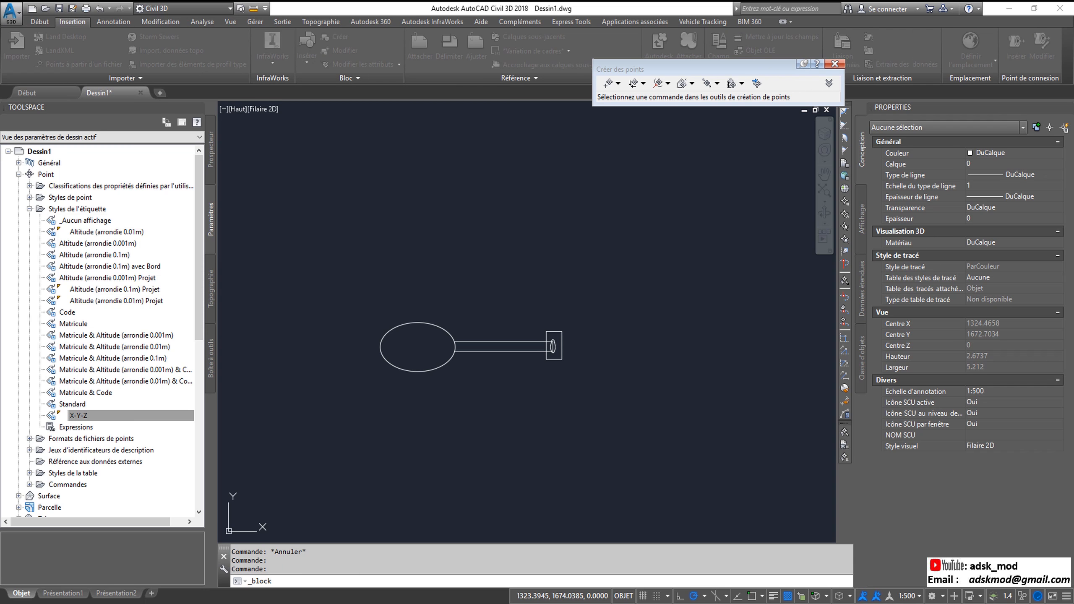
left_click_drag(672, 145, 524, 50)
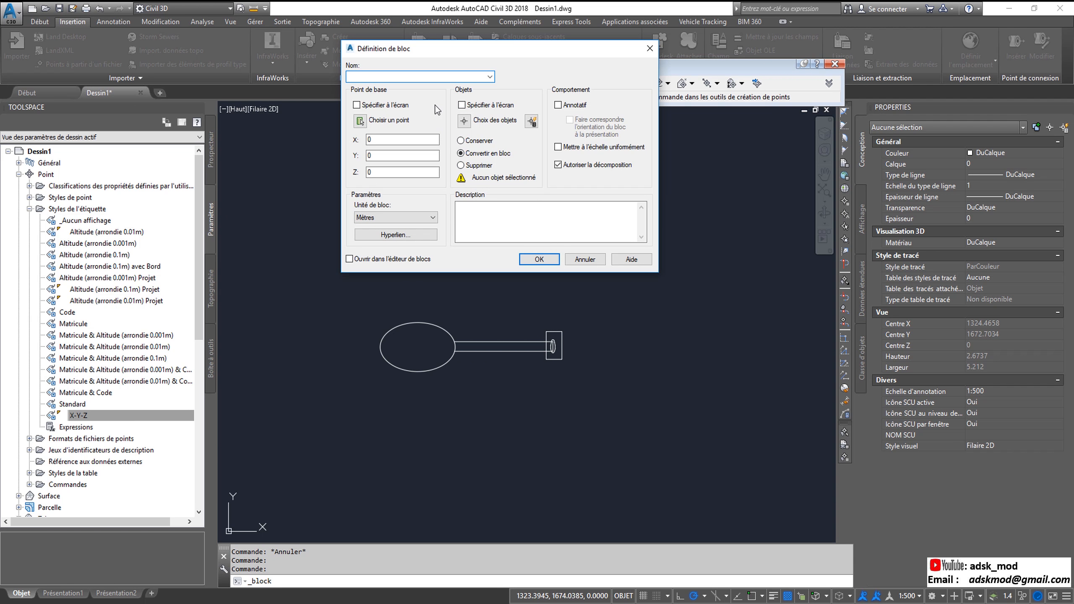
type("Lampadaire")
left_click(361, 121)
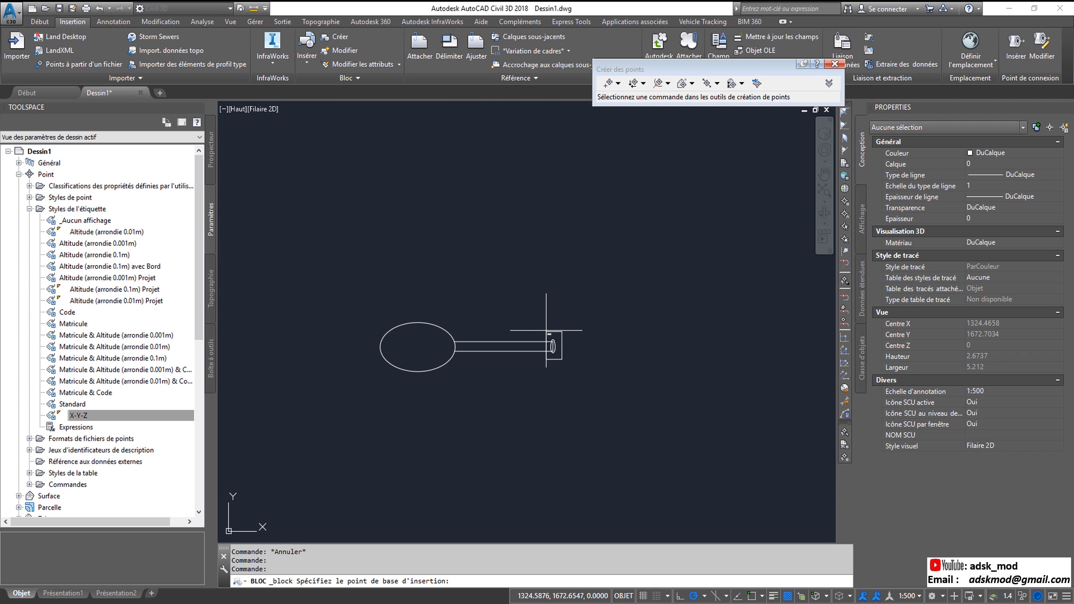
right_click(546, 330, "shift")
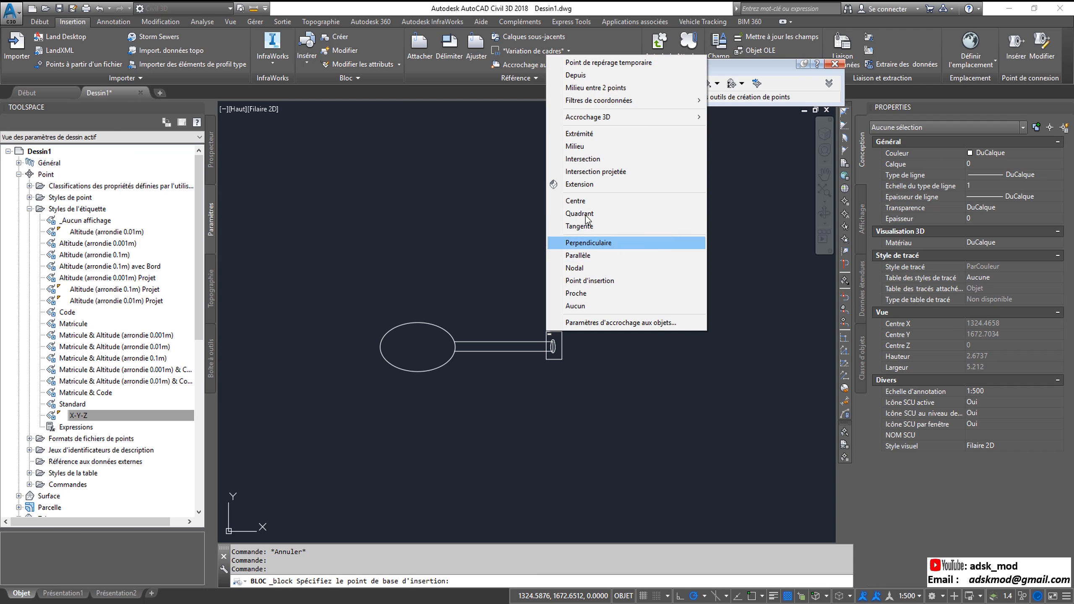
left_click(580, 146)
scroll(569, 335, "up", 6)
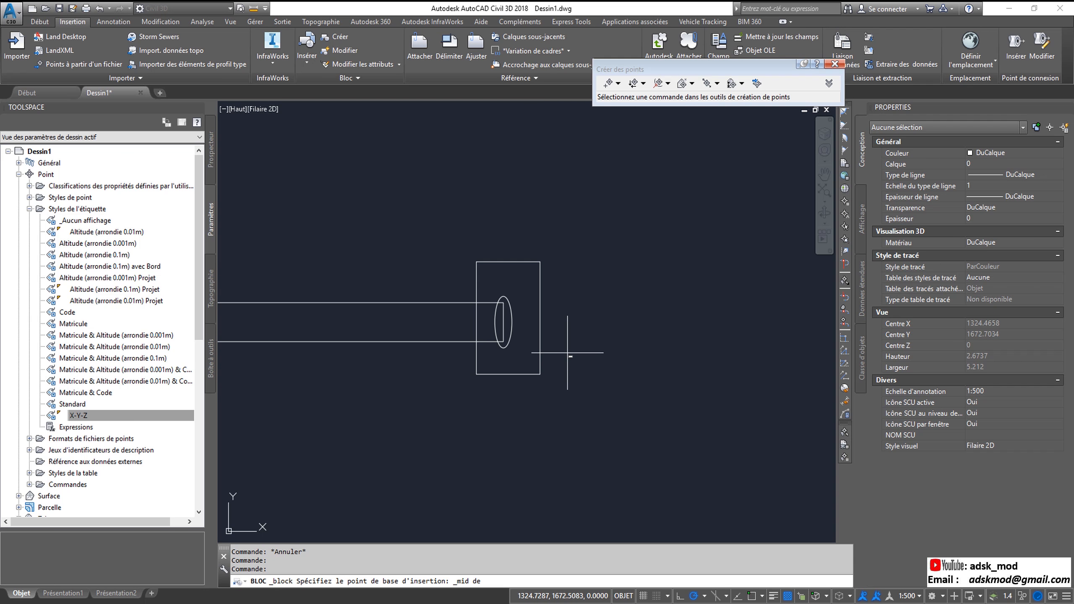
left_click(504, 324)
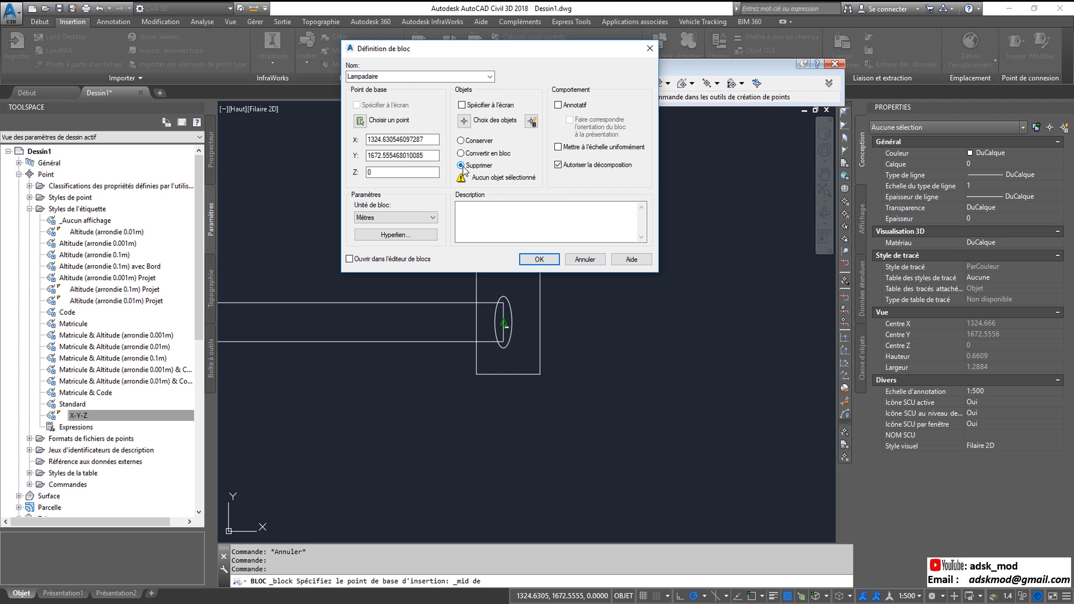
- Select all the street lamp objects for the block with the Supprimer option and create the block
left_click(465, 122)
scroll(545, 416, "down", 4)
left_click(603, 423)
left_click(250, 299)
key("Return")
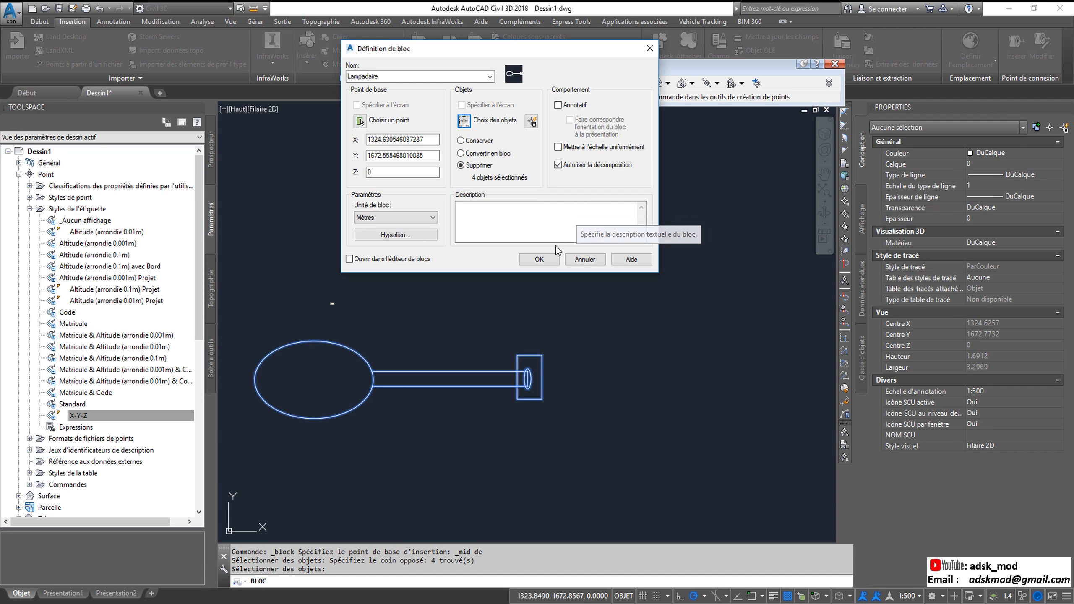
left_click(539, 259)
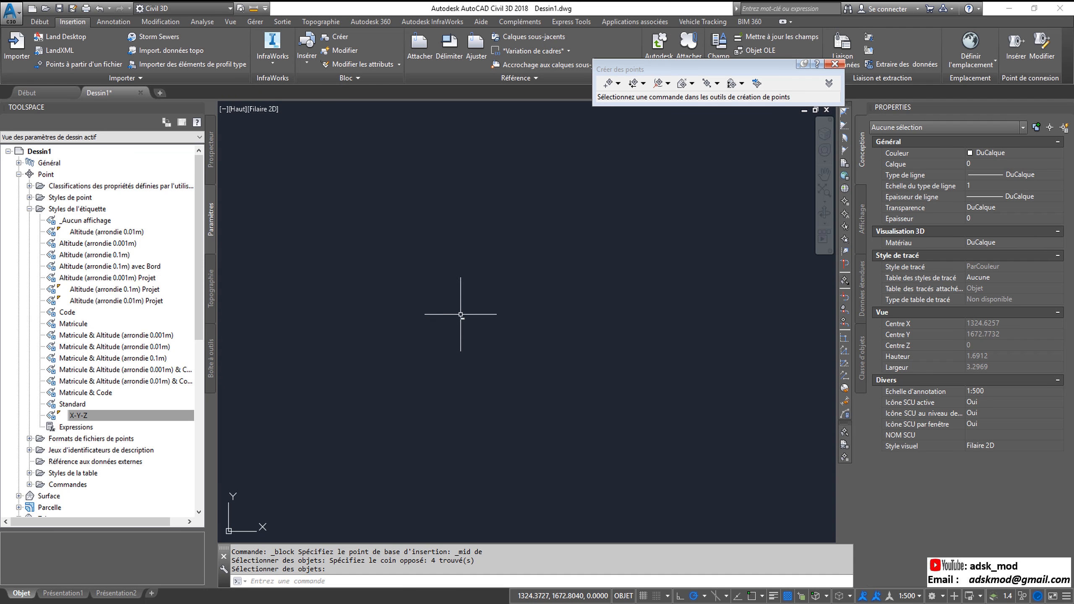
- Create a new point style in the drawing's Styles de point collection
scroll(450, 317, "down", 5)
scroll(450, 317, "down", 4)
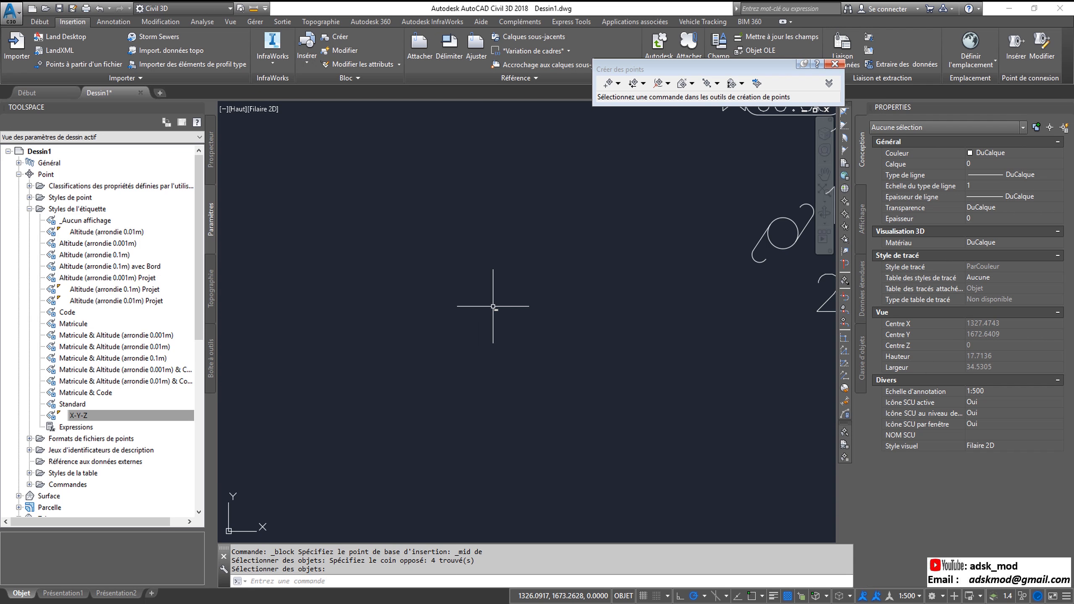
middle_click_drag(627, 306, 206, 335)
scroll(476, 347, "down", 3)
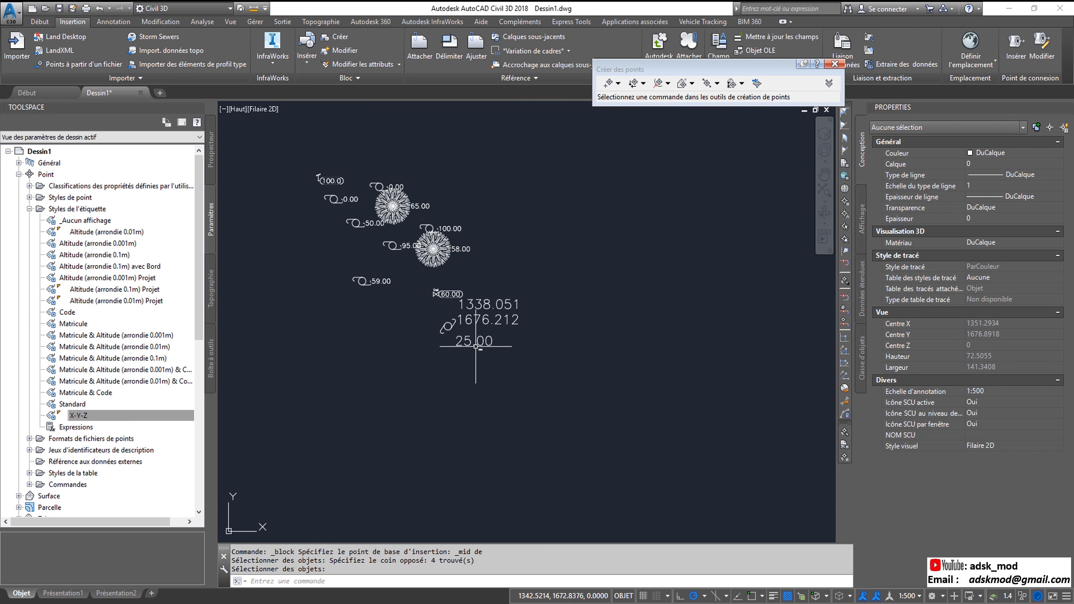
middle_click_drag(523, 333, 607, 371)
scroll(480, 319, "up", 4)
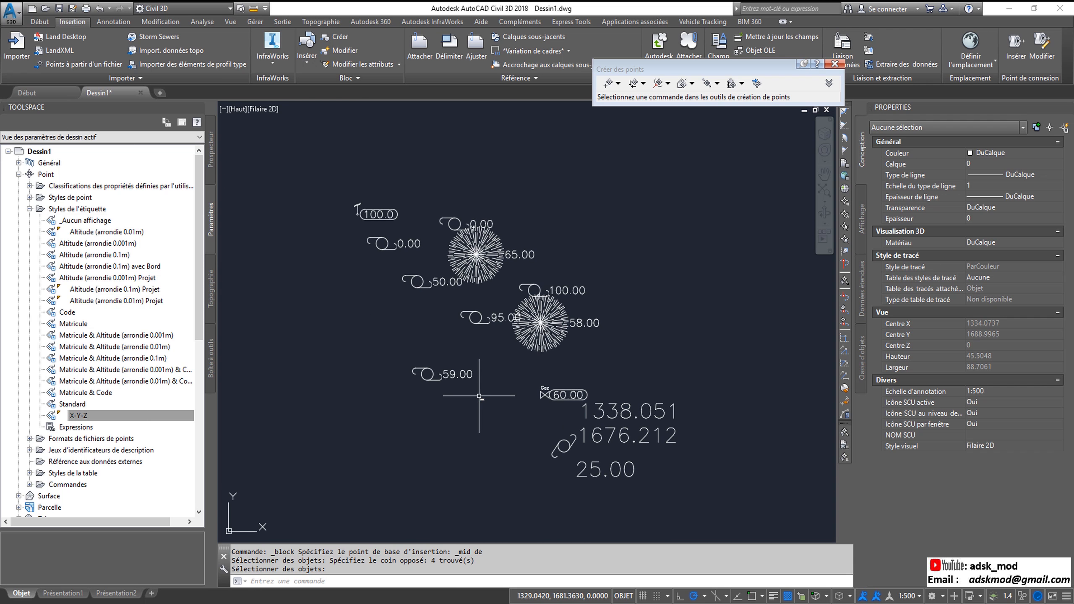
left_click(30, 209)
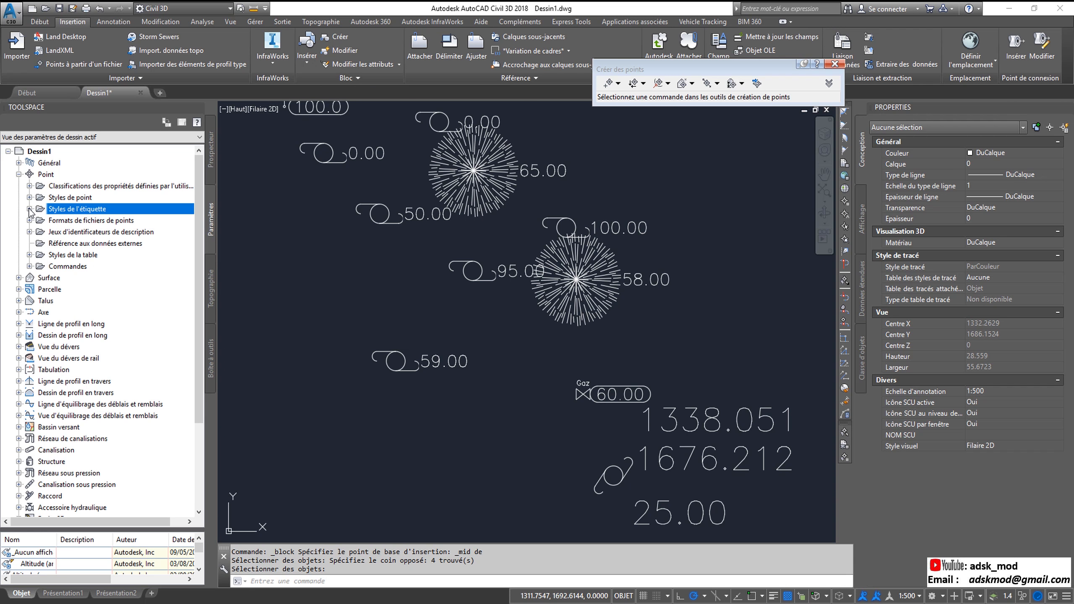
left_click(30, 197)
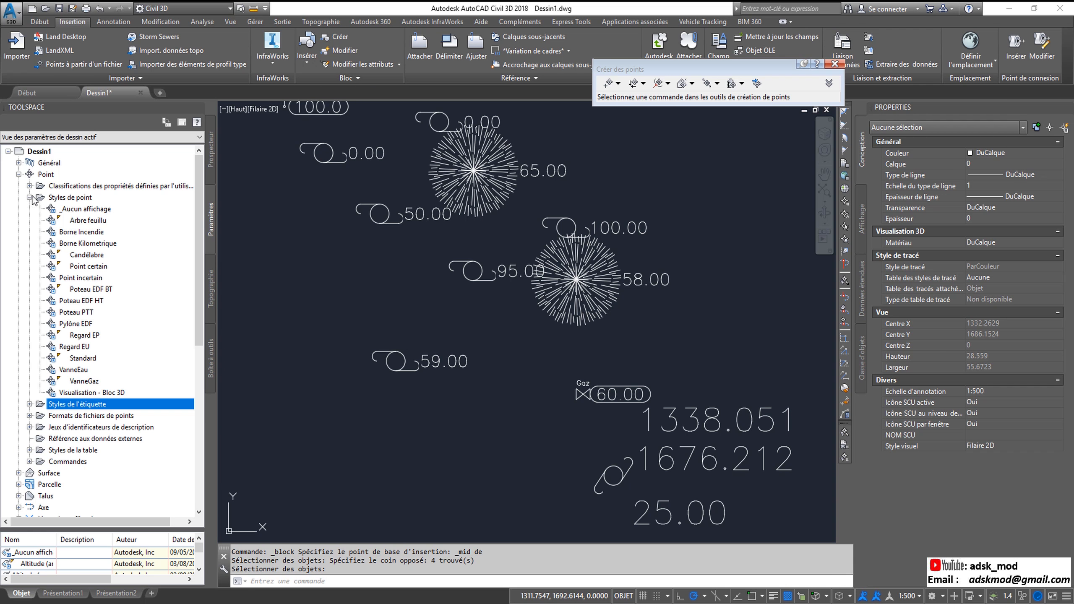
left_click(62, 199)
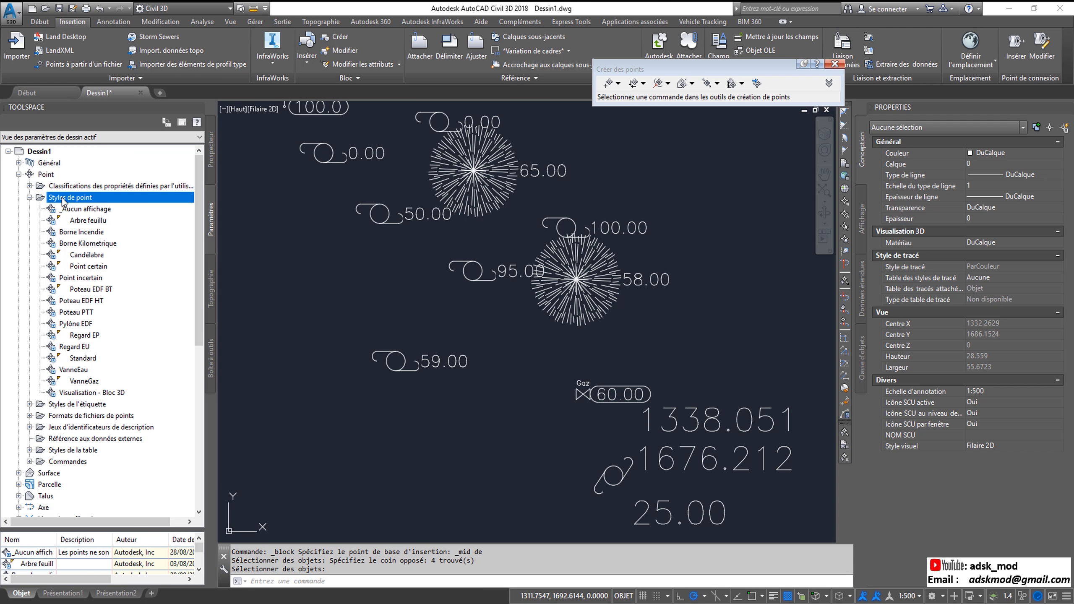
right_click(63, 200)
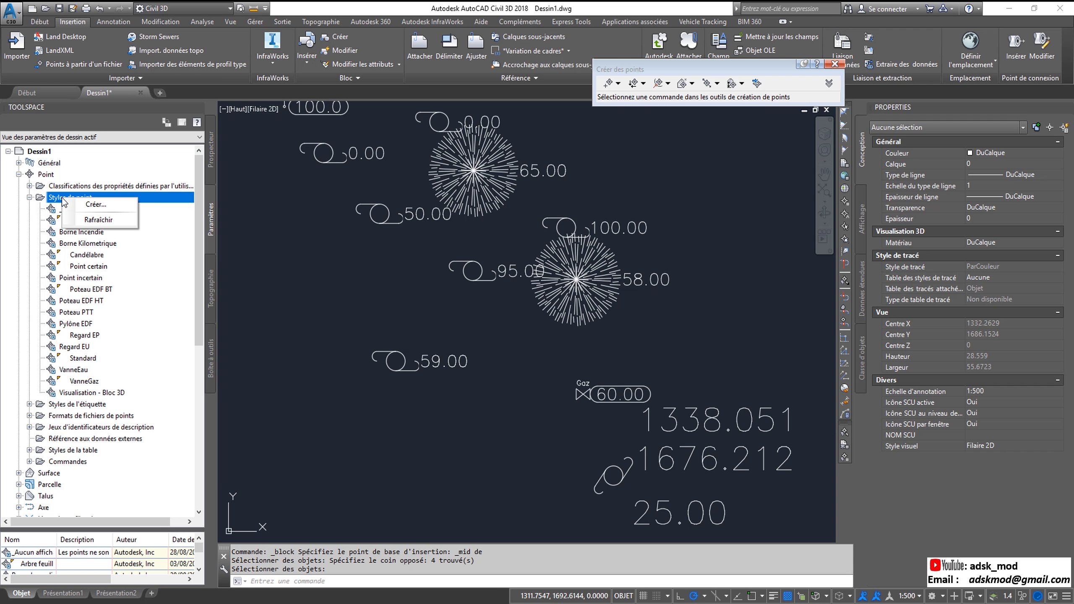
left_click(95, 205)
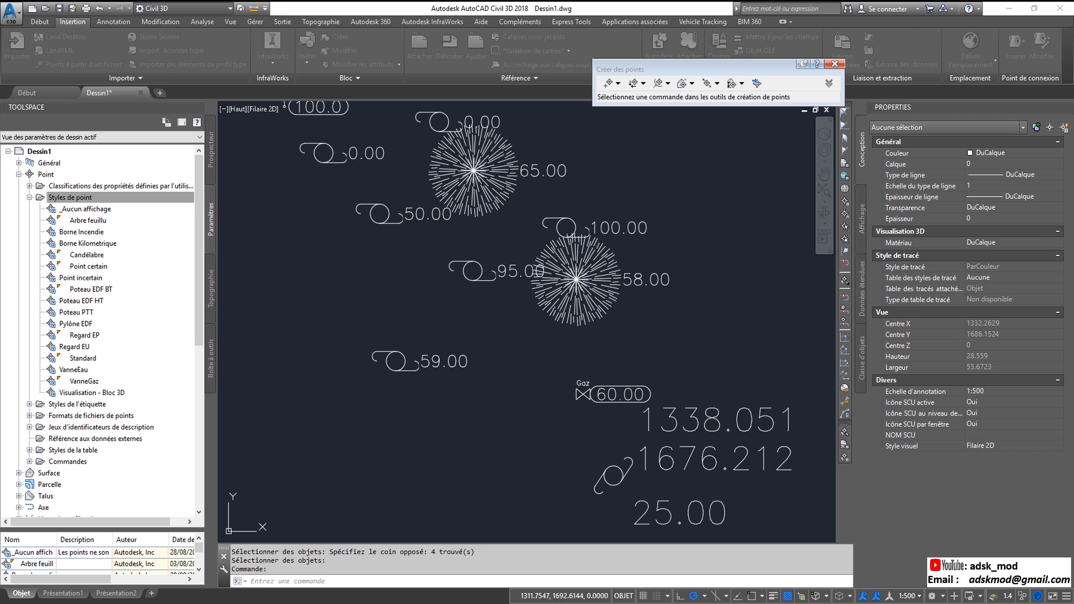
- Name the new point style Lampadaire and display its marker settings
left_click_drag(297, 232, 457, 232)
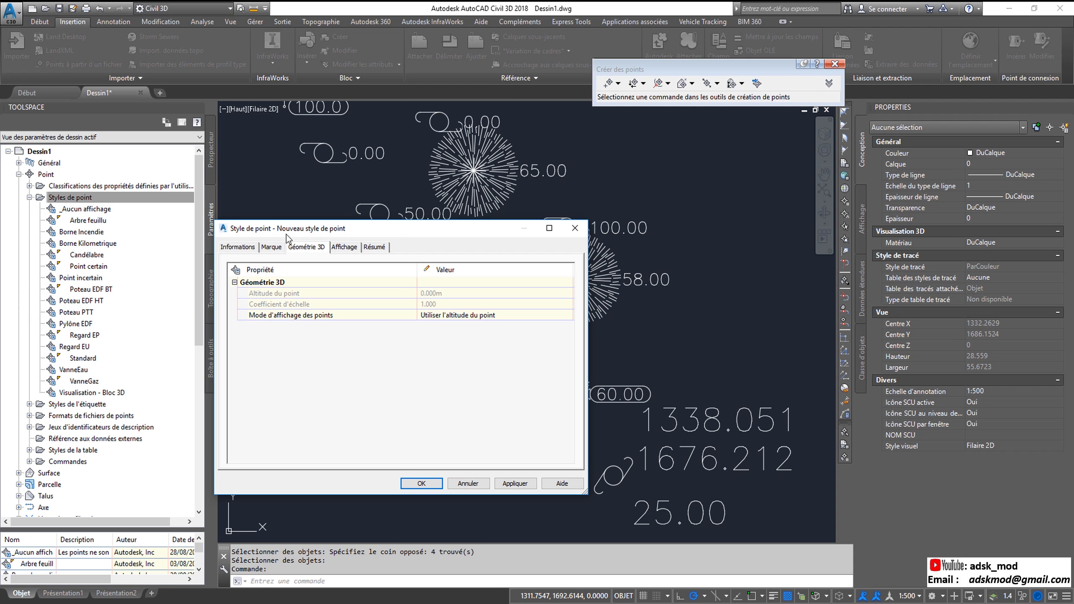
left_click(243, 248)
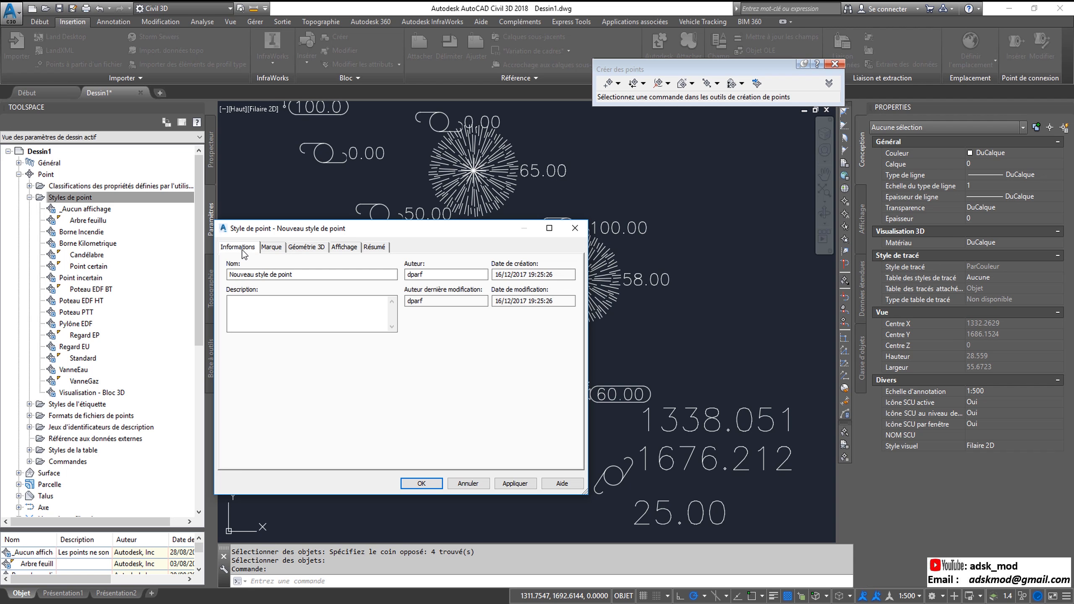
left_click_drag(307, 274, 229, 275)
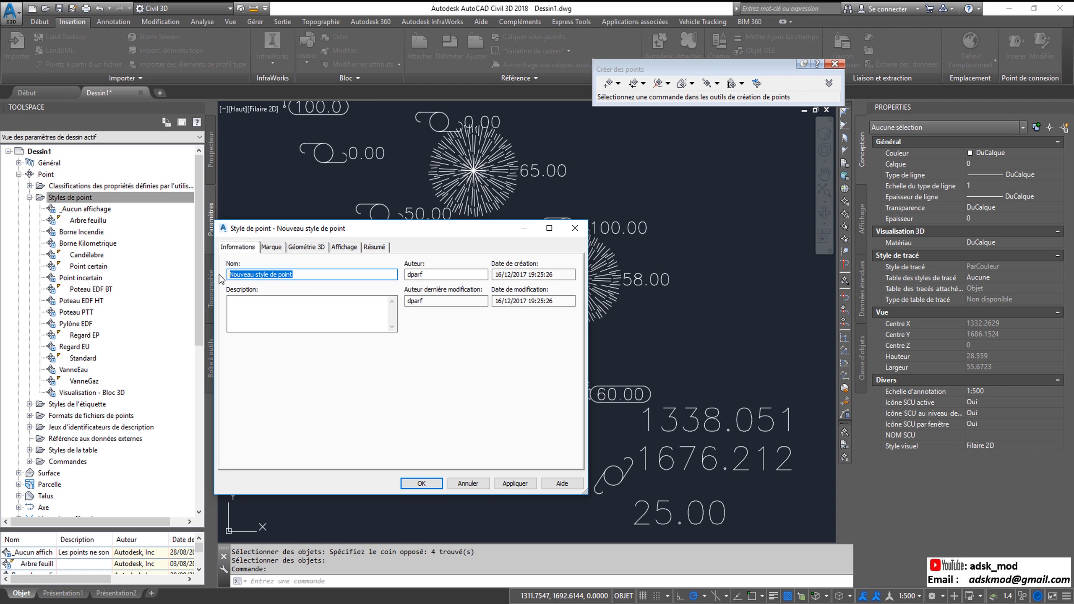
type("Lampadaire")
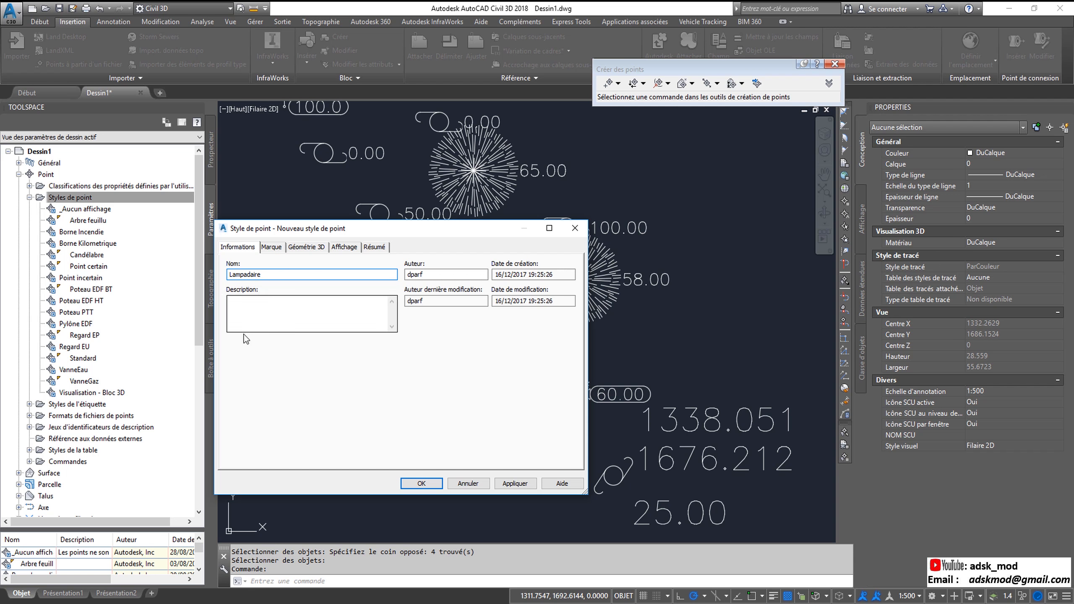
left_click(272, 249)
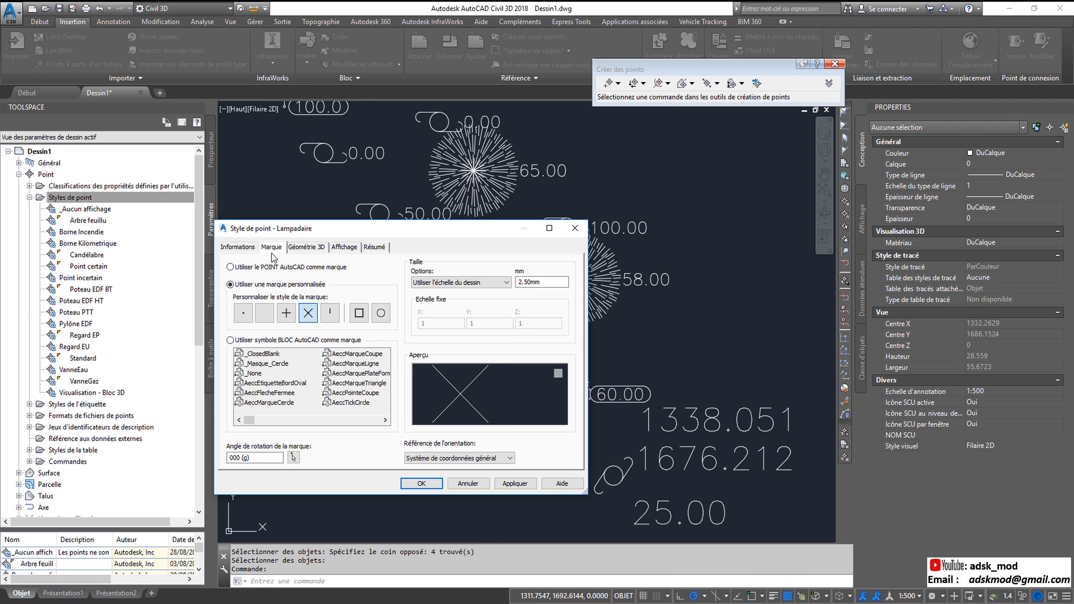
- Try the AutoCAD POINT marker in comparison with the custom marker for the Lampadaire style
left_click(236, 268)
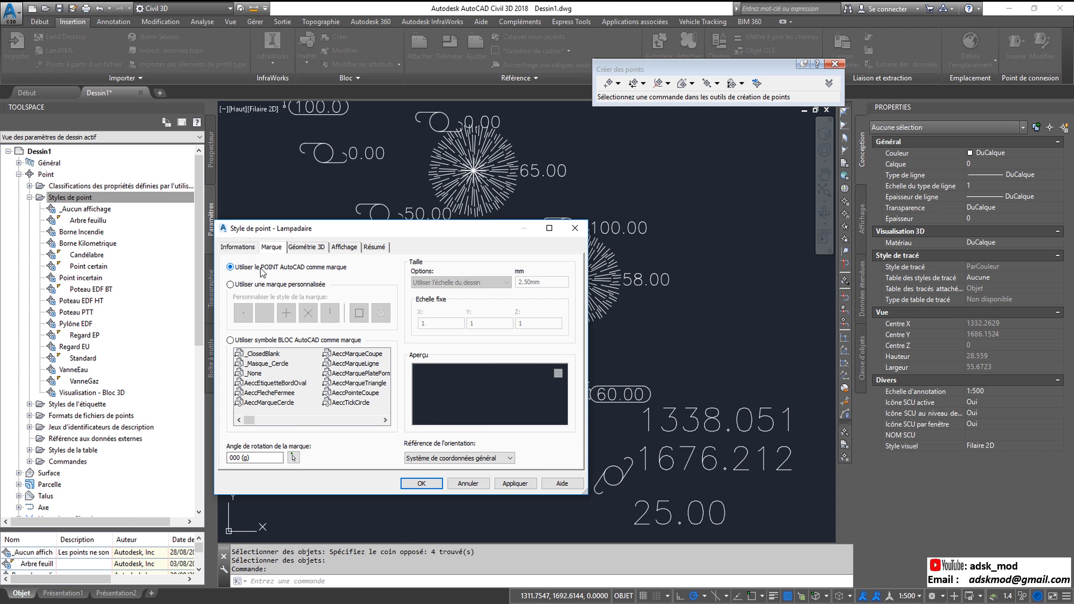
left_click(262, 284)
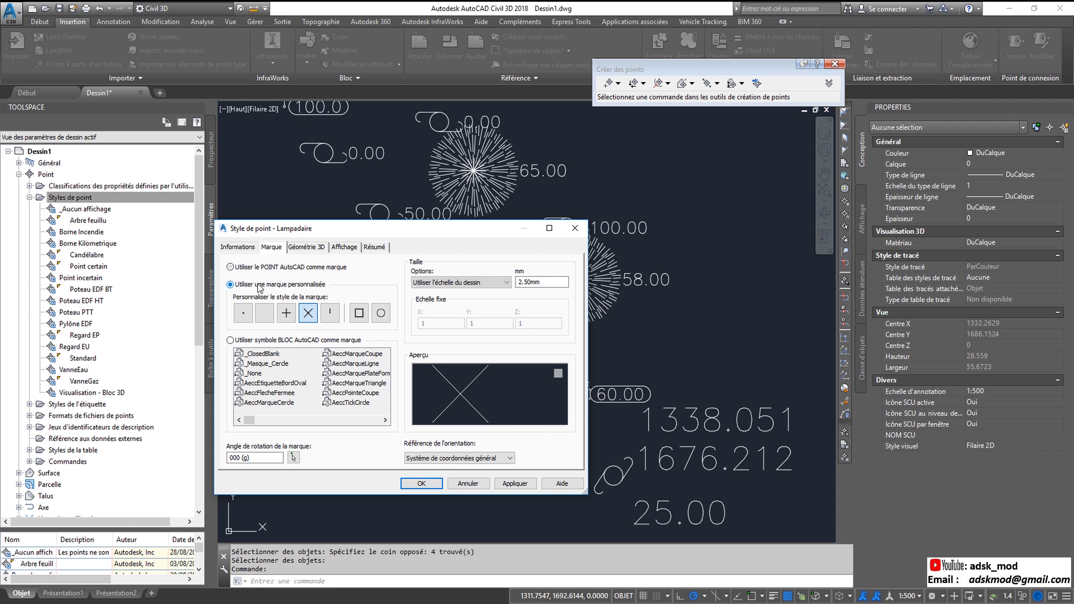
left_click(275, 269)
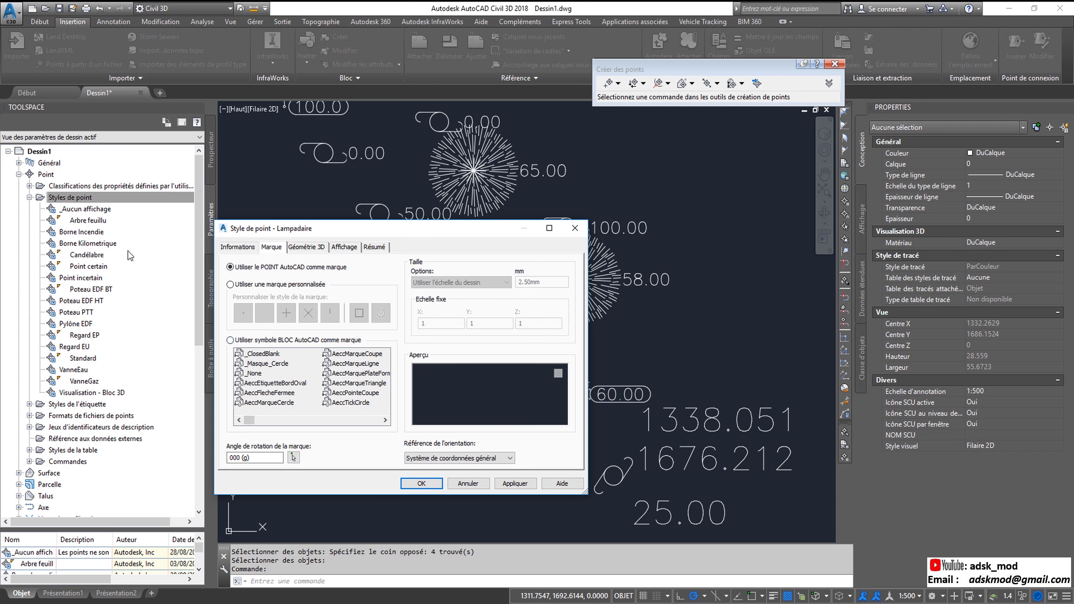
left_click(239, 291)
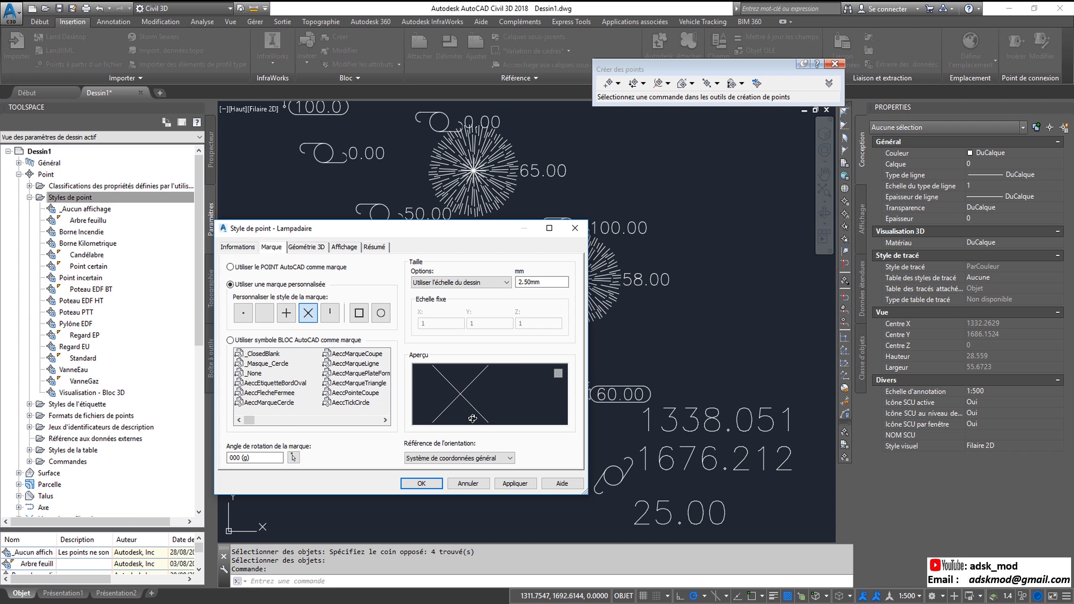
- Try custom marker combinations using square and circle frames with the plus, vertical tick, blank and dot symbols
left_click(364, 317)
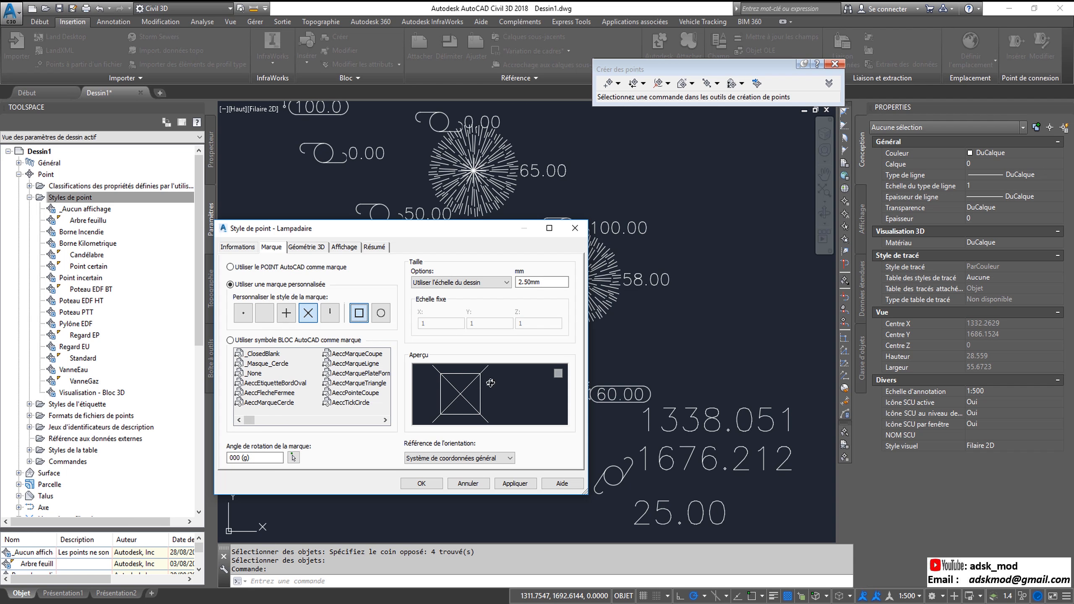
left_click(383, 315)
left_click(290, 320)
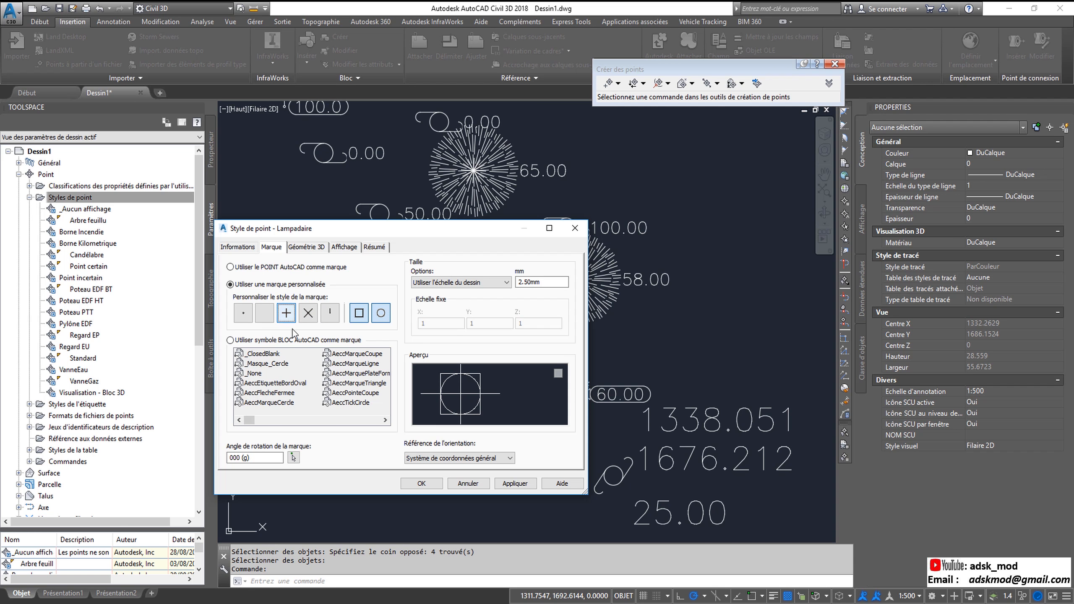
left_click(329, 320)
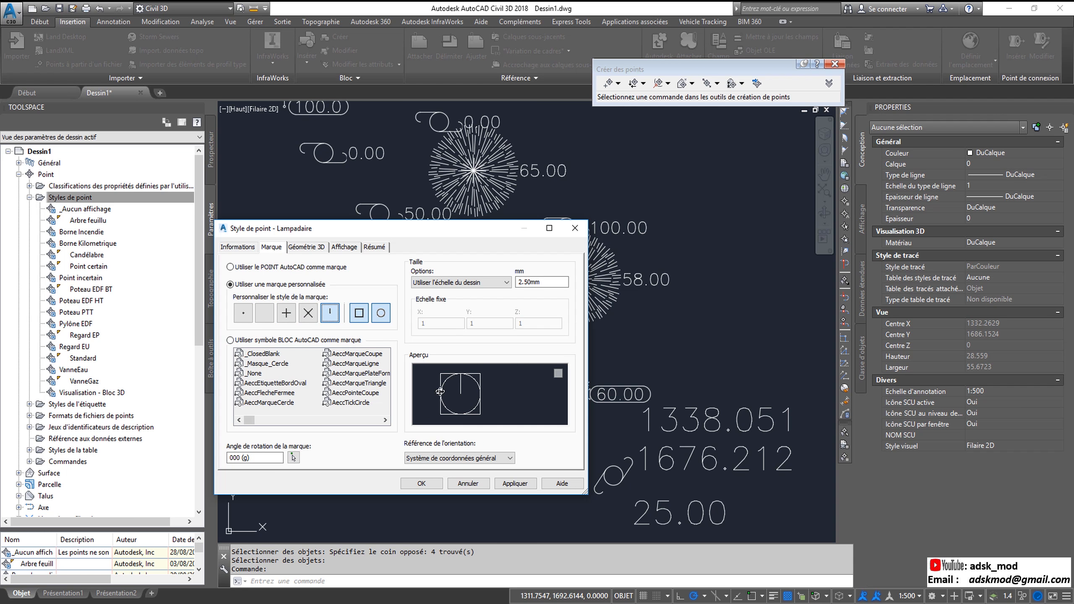
left_click(262, 316)
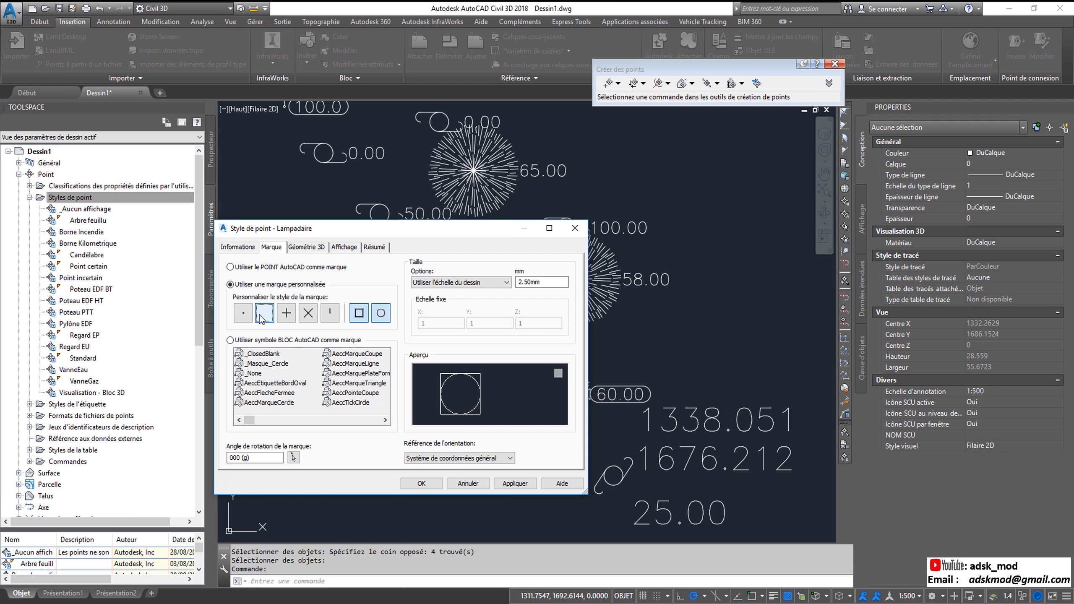
left_click(244, 314)
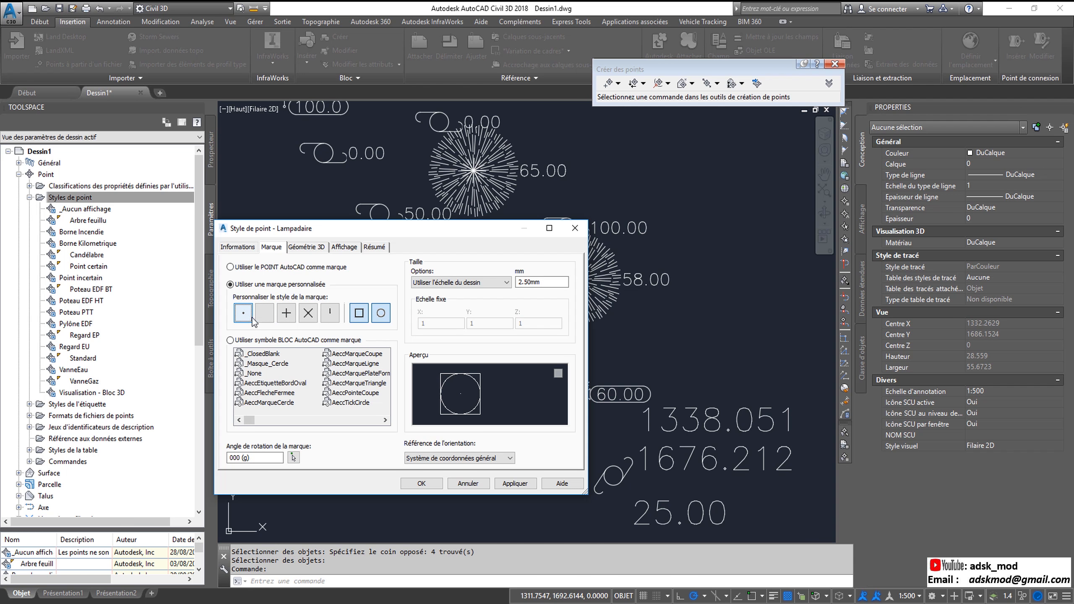
left_click(381, 313)
left_click(362, 316)
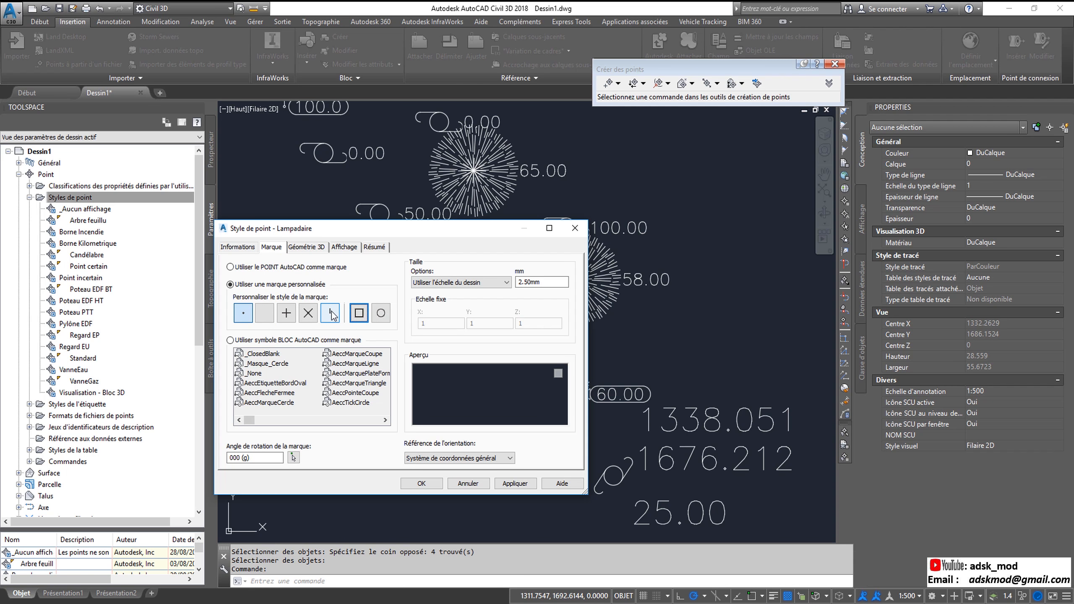
left_click(330, 321)
left_click(360, 313)
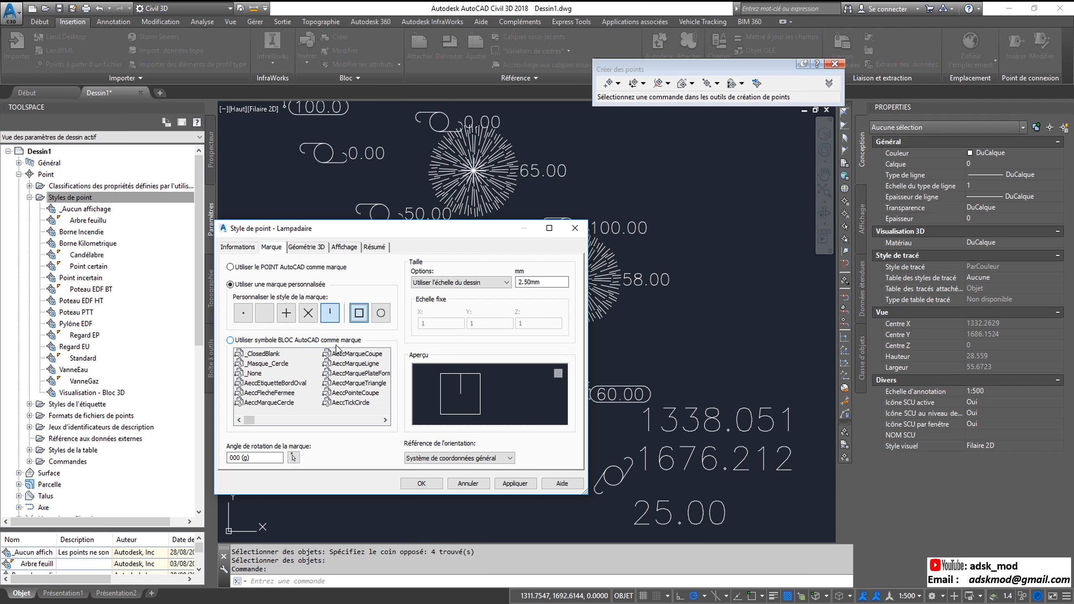
- Use the Lampadaire AutoCAD block symbol as the style's marker, with its size option set to Utiliser l'échelle du dessin
left_click(235, 343)
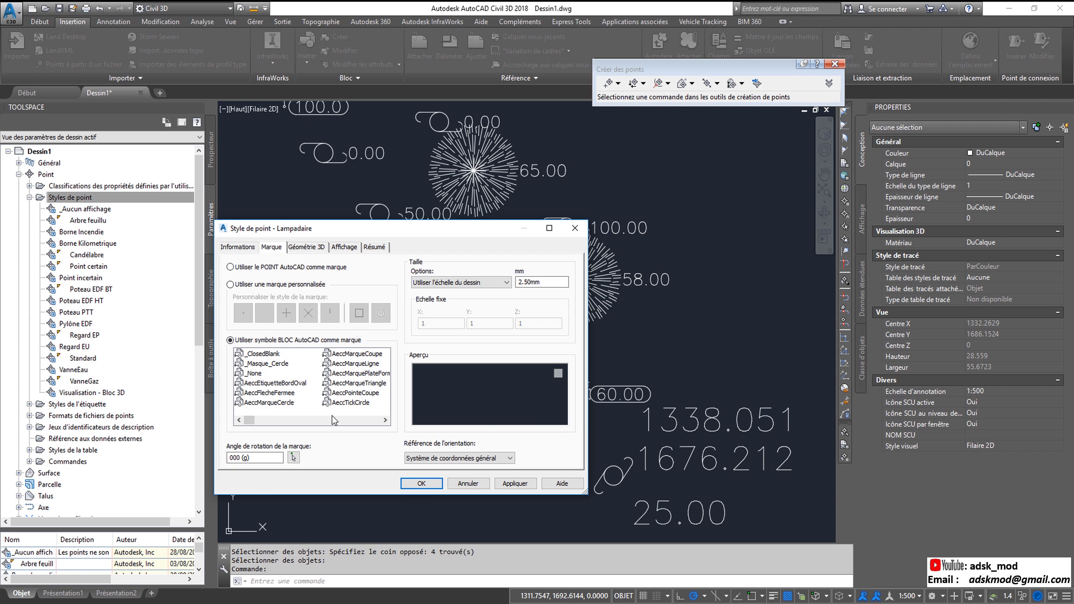
left_click(385, 420)
left_click(385, 420)
left_click(384, 420)
left_click(384, 420)
left_click(385, 420)
left_click(384, 420)
left_click(385, 420)
left_click(385, 420)
left_click(384, 420)
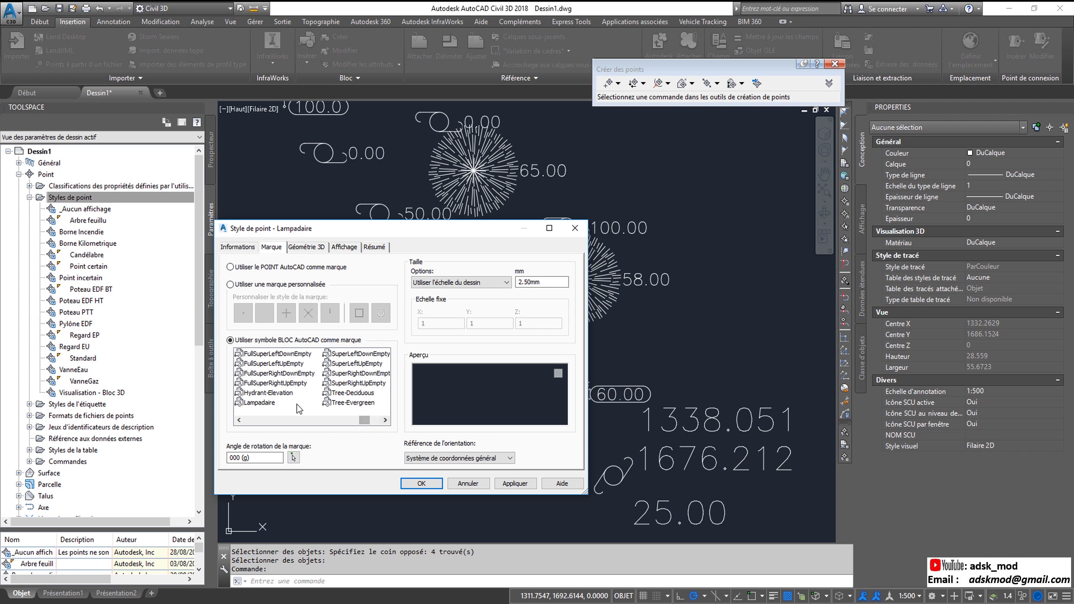
left_click(263, 404)
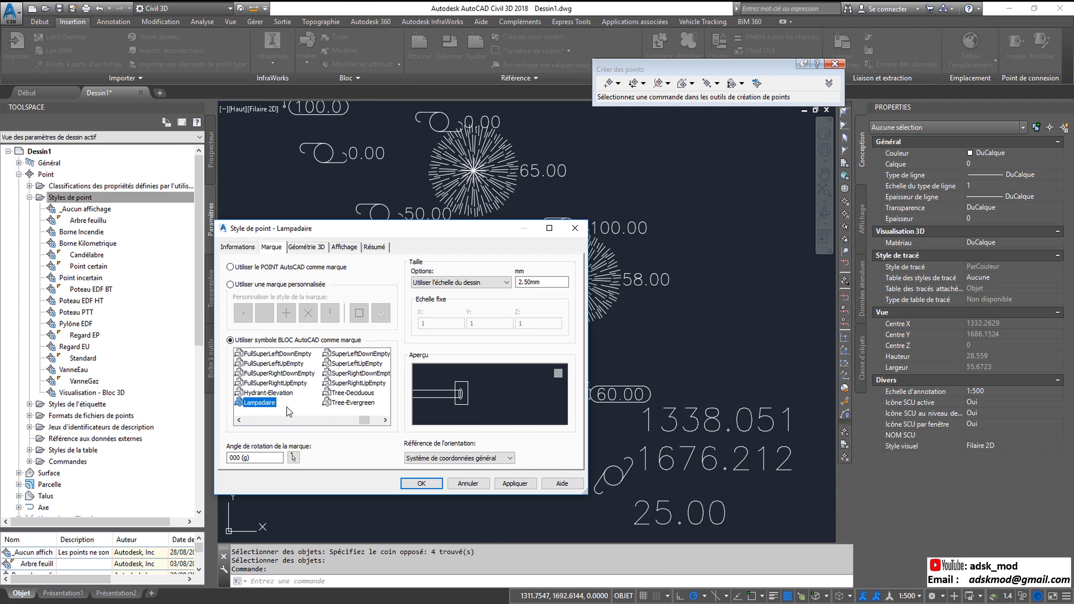
left_click(463, 289)
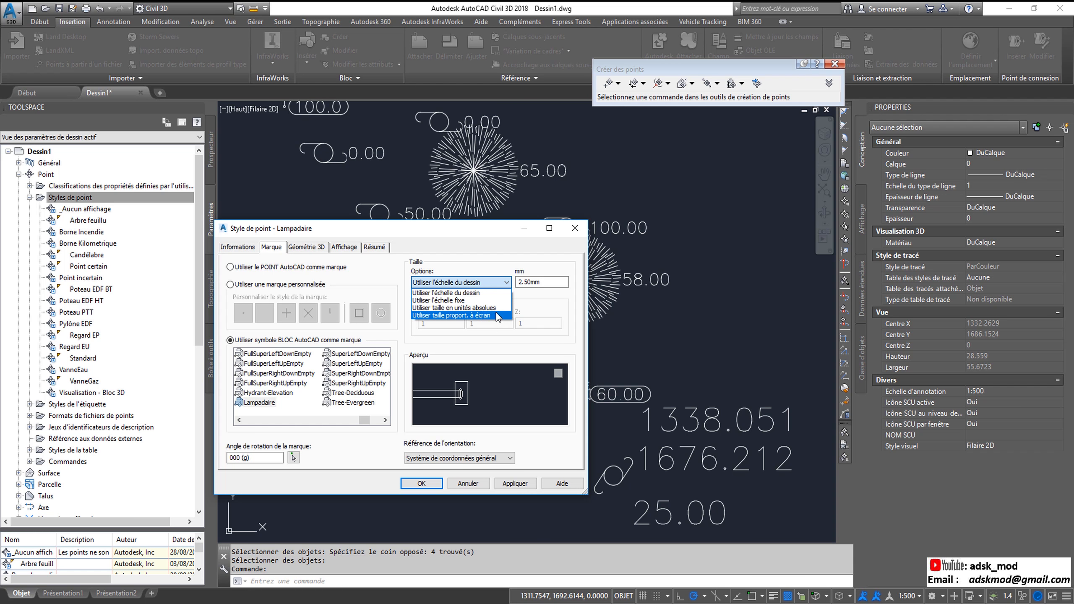
left_click(461, 294)
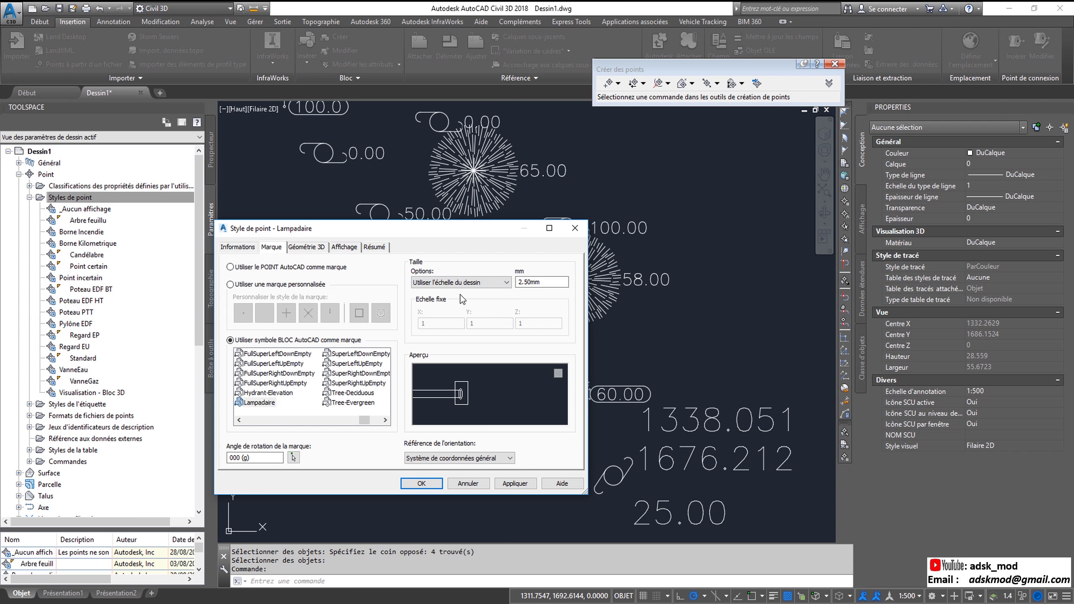
- Set the style's 3D geometry point display mode to Utiliser l'altitude du point
left_click(312, 249)
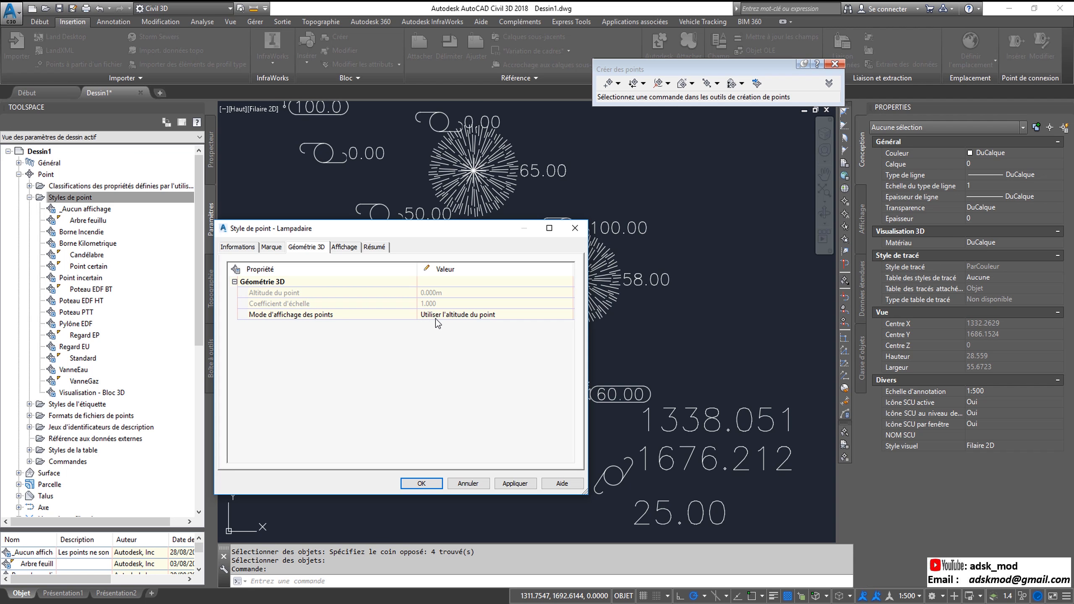
left_click(509, 317)
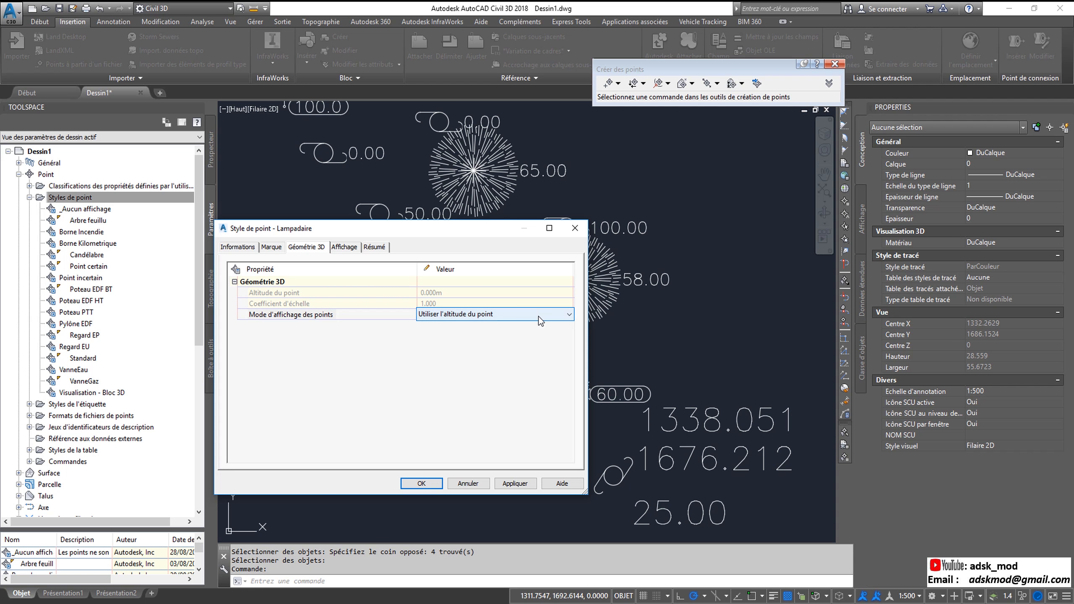
left_click(539, 317)
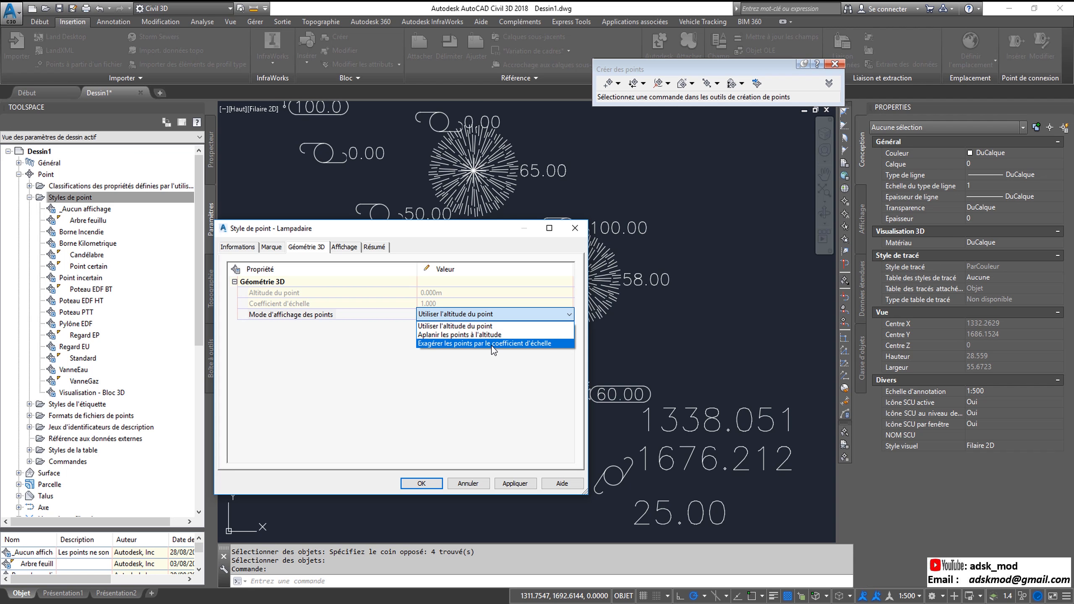
left_click(459, 326)
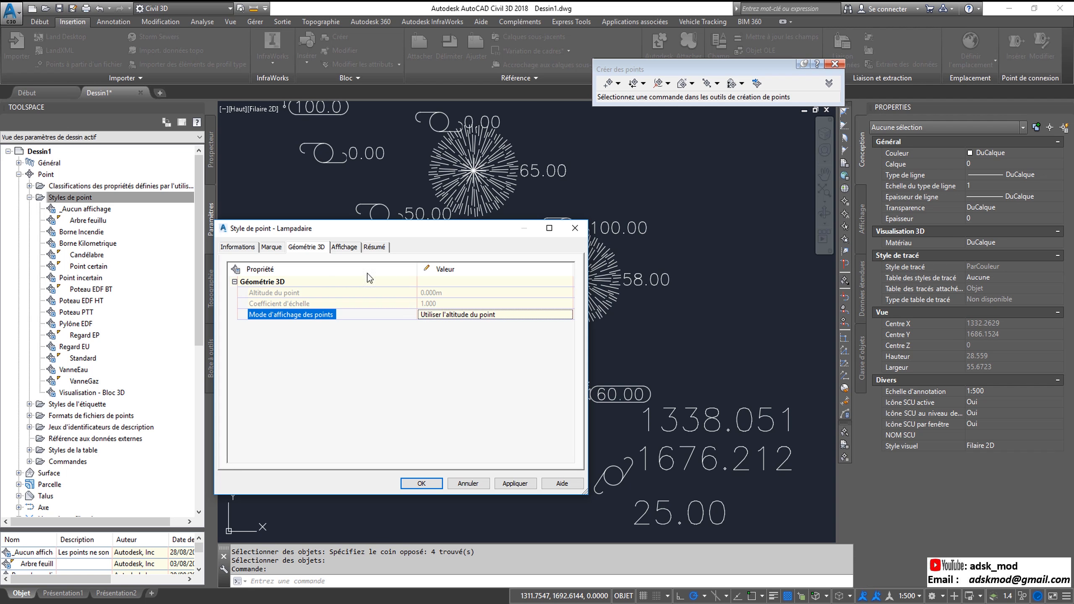
- Set the colour and linetype of the Marque component to DuCalque for the Plan view direction
left_click(345, 247)
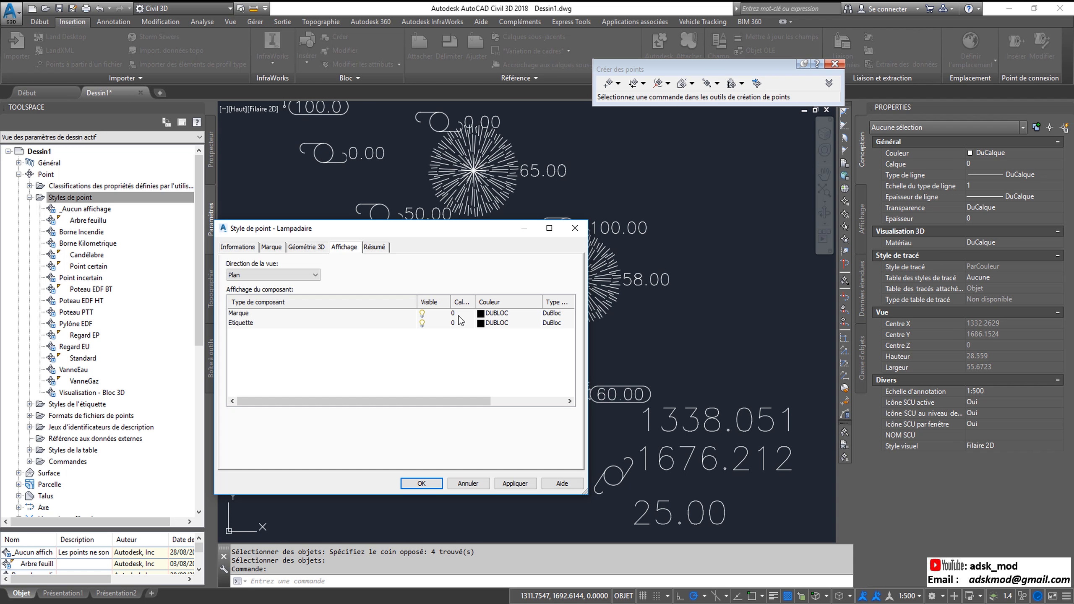
left_click(484, 315)
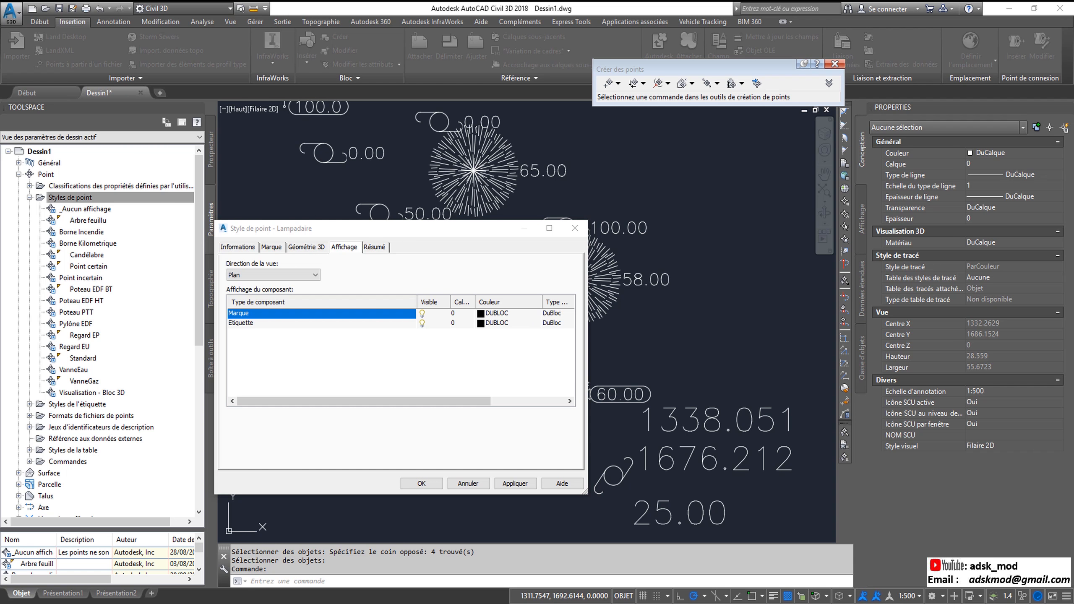
left_click(536, 311)
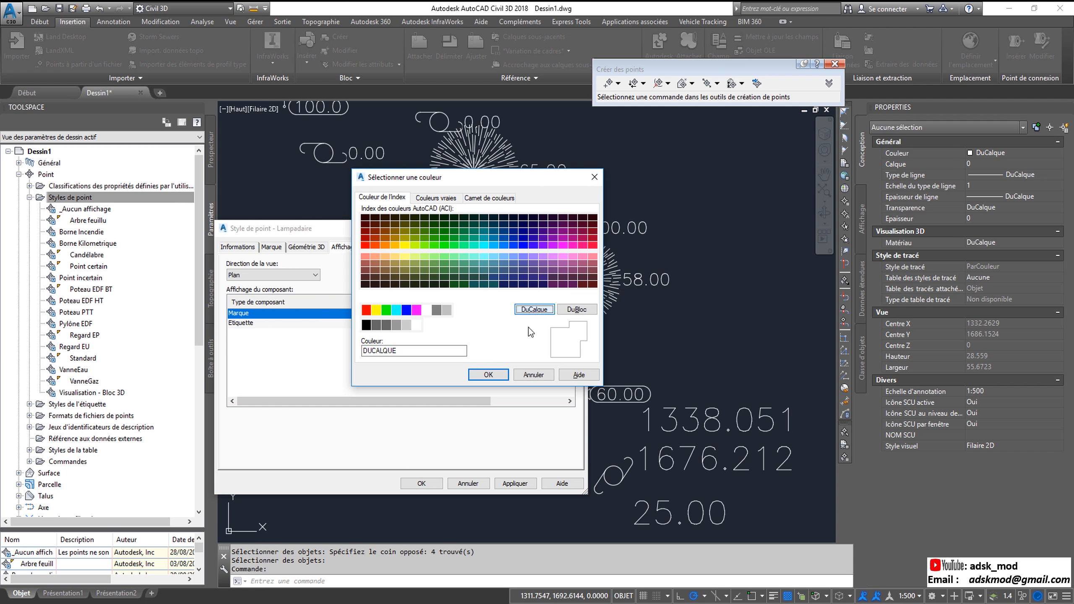
left_click(489, 375)
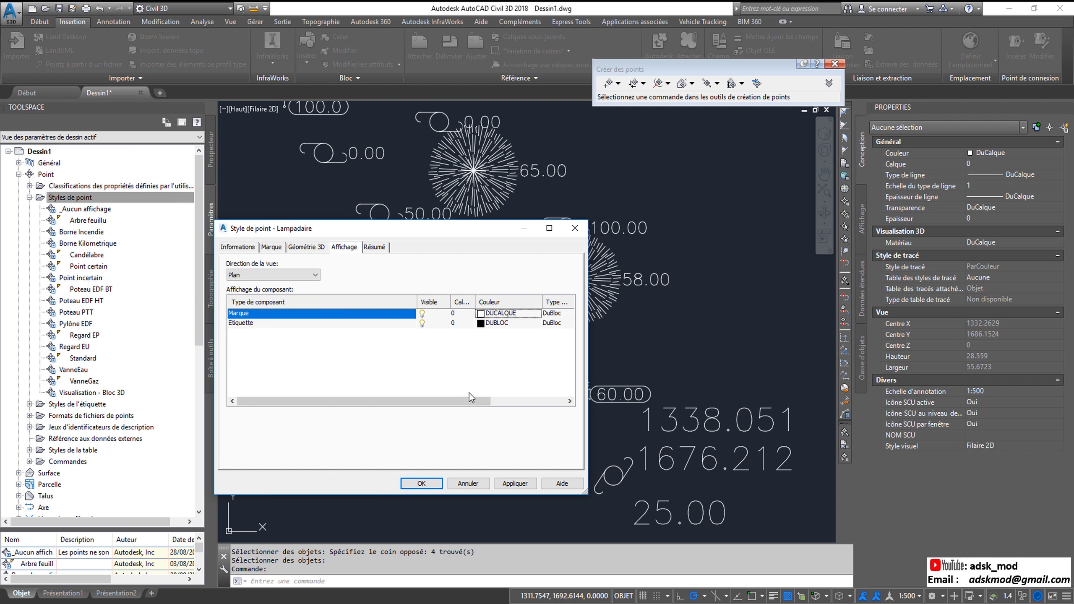
left_click_drag(464, 403, 514, 404)
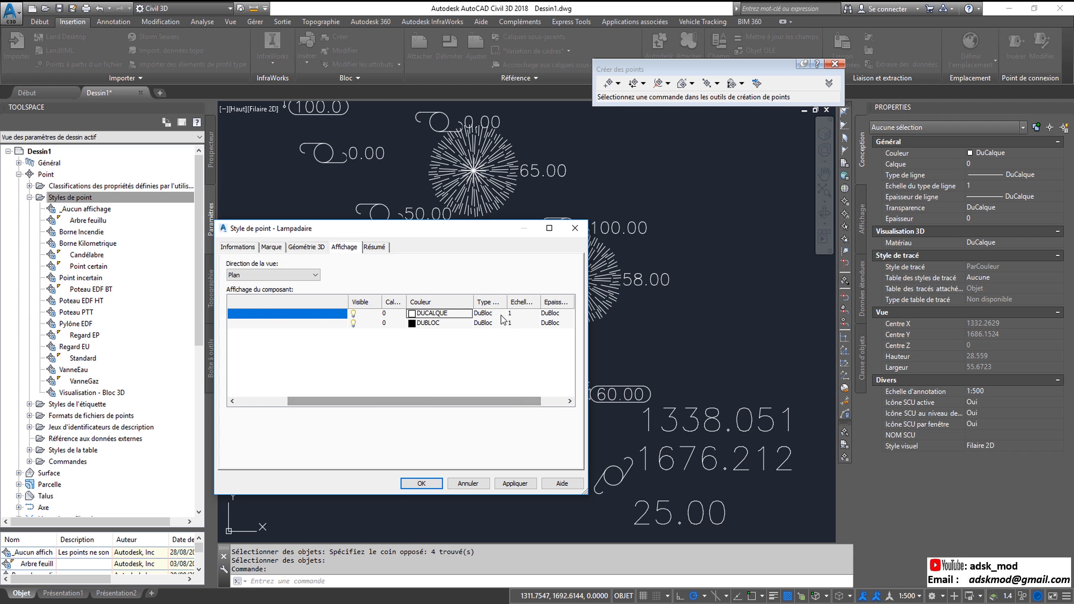
left_click(497, 313)
left_click(270, 422)
left_click(378, 468)
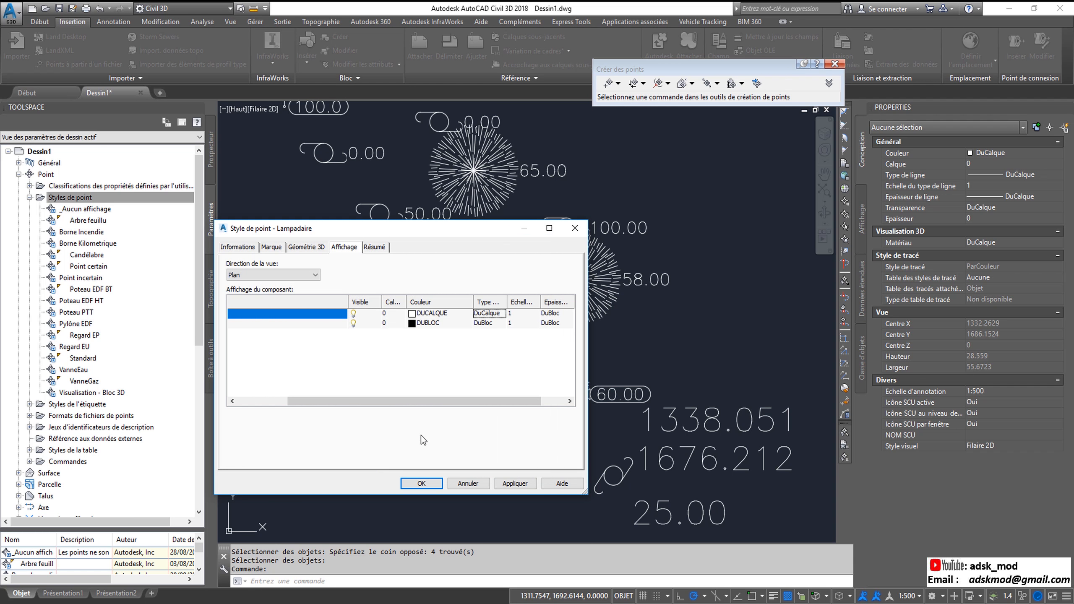
- Set the lineweight of the Marque component to DuCalque for the Plan view direction
left_click_drag(438, 406, 481, 405)
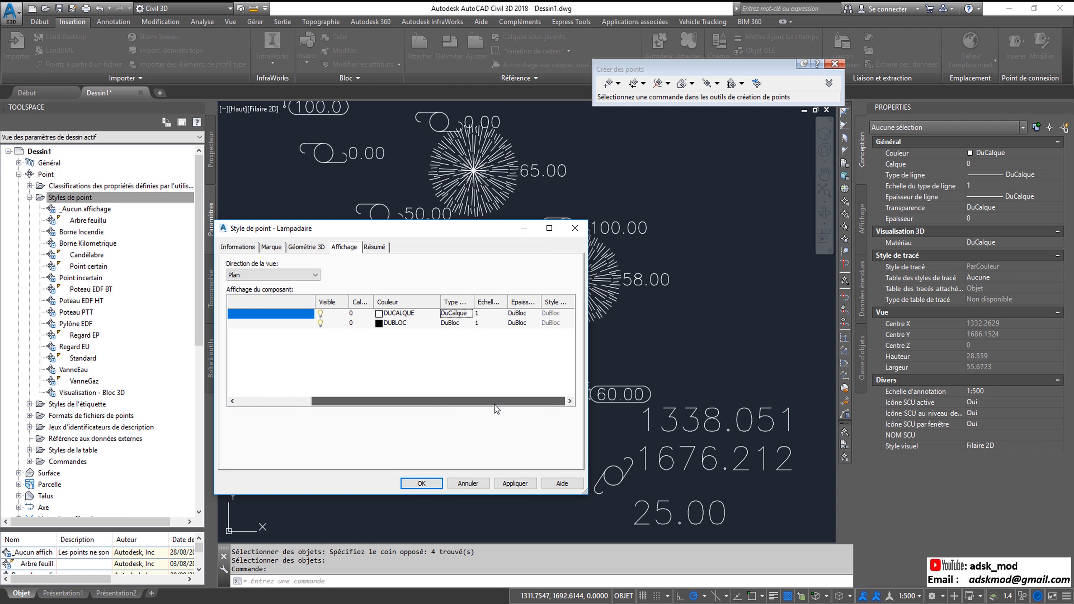
left_click(522, 316)
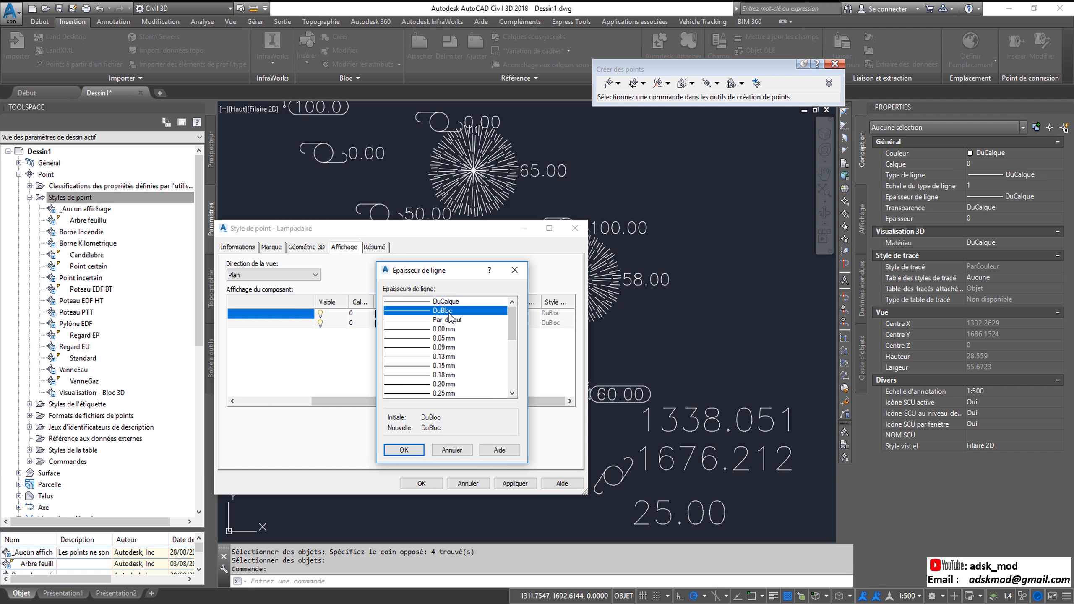
left_click(446, 301)
left_click(404, 450)
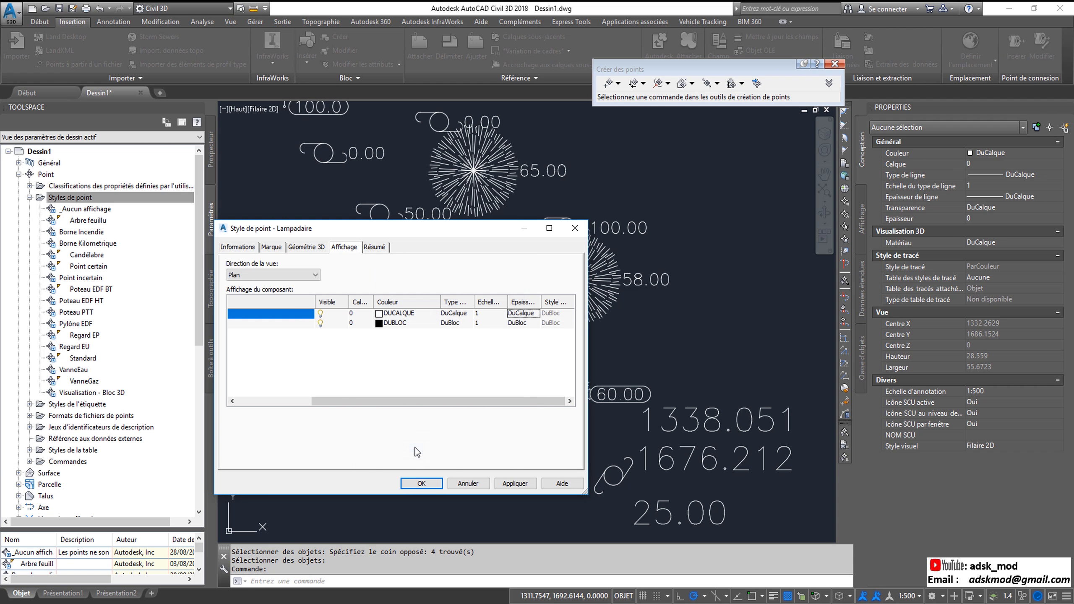
left_click_drag(436, 406, 287, 401)
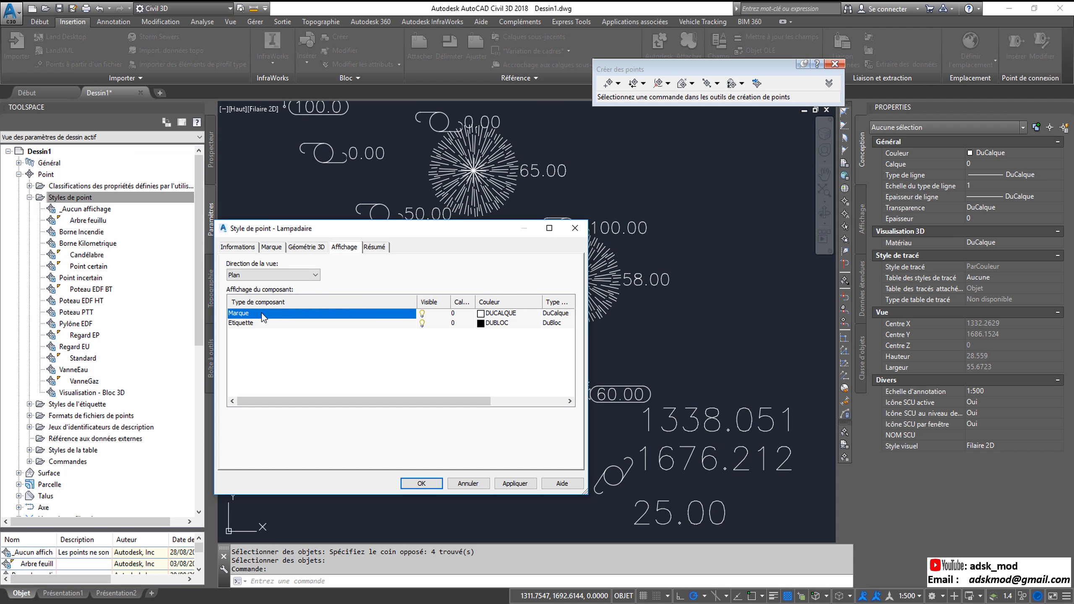
- Check the component display settings for the Modèle and Ligne de profil en long view directions, and return to Plan
left_click(315, 275)
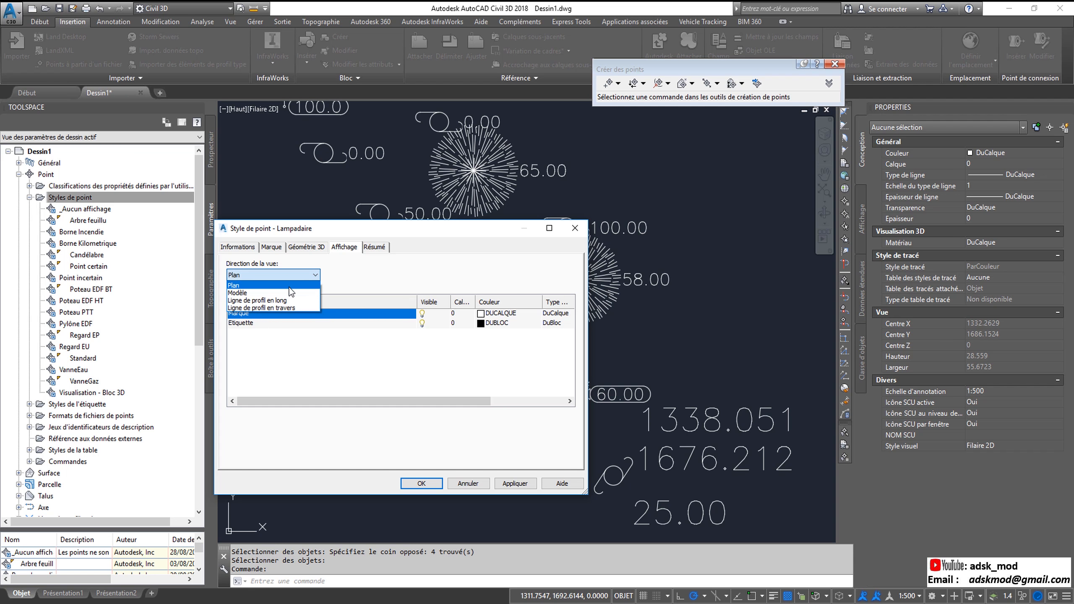
left_click(291, 294)
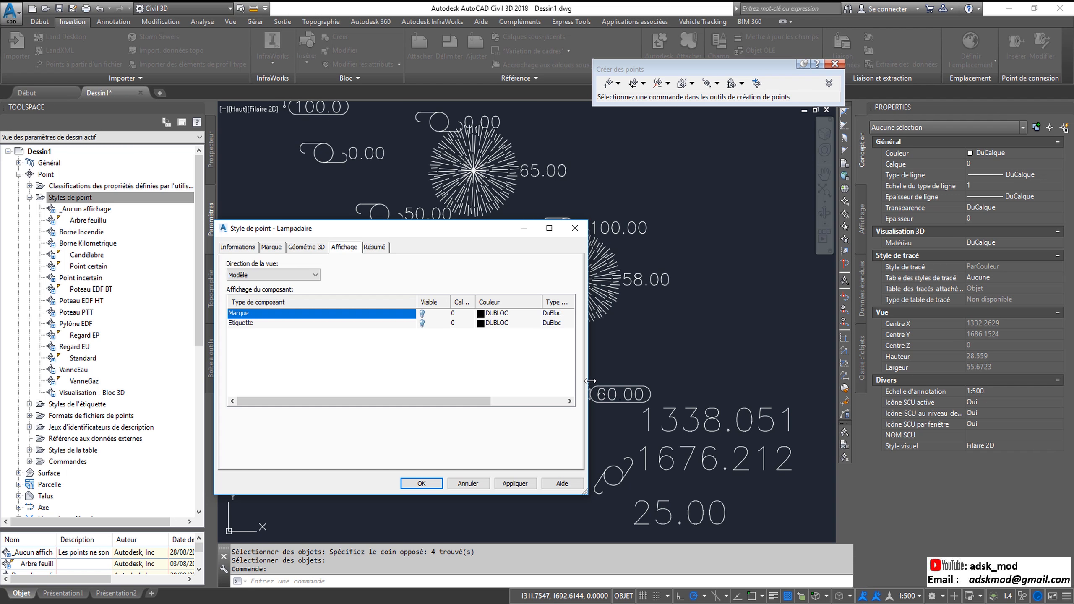
left_click(279, 275)
left_click(279, 301)
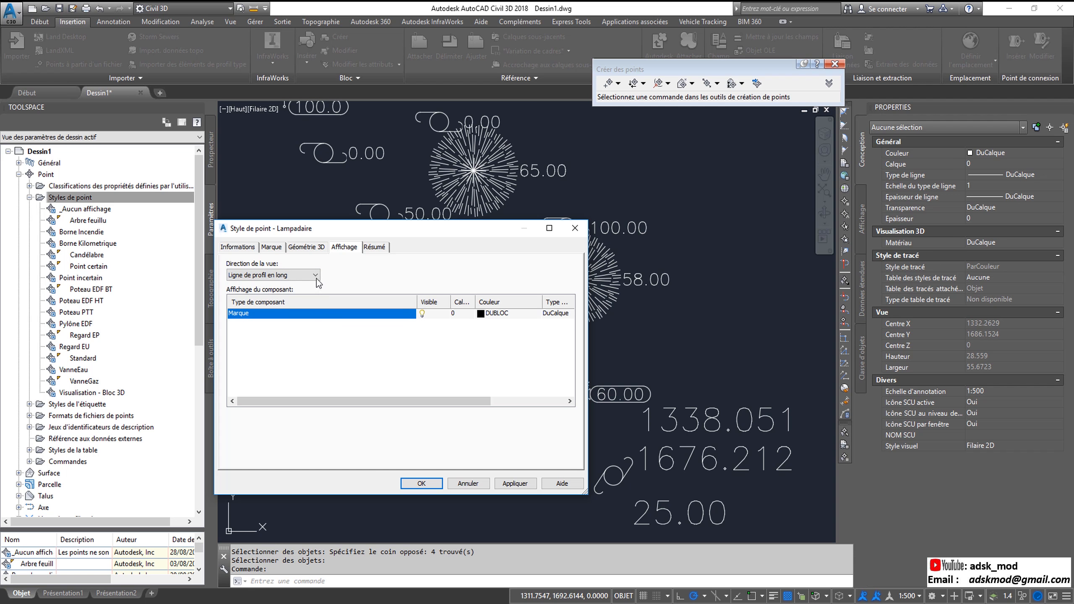
left_click(309, 275)
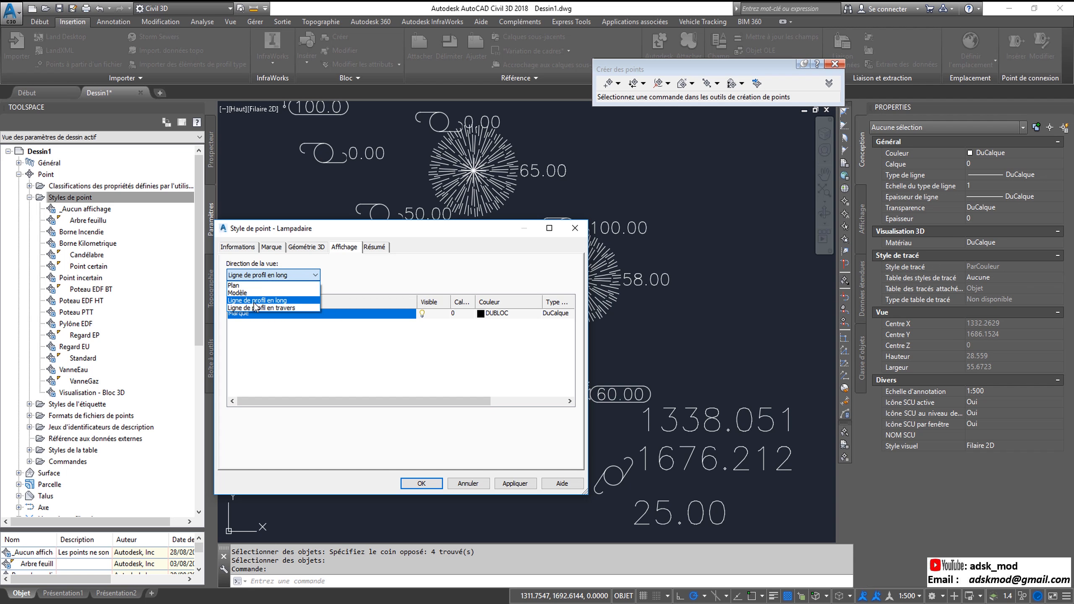
left_click(239, 286)
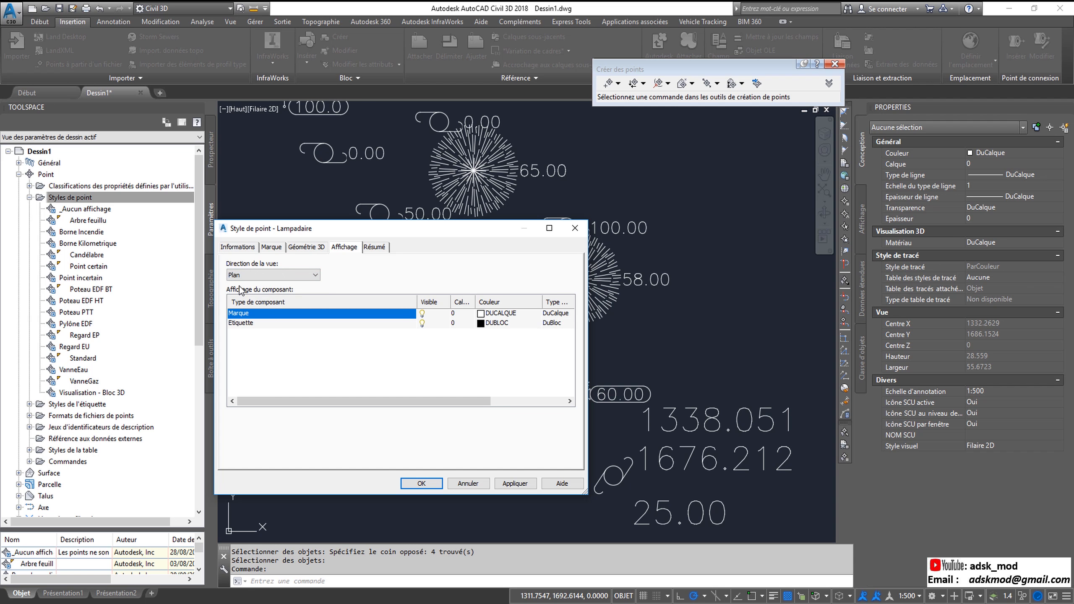
- Review the general information in the Lampadaire style's summary, and apply and save the style
left_click(374, 248)
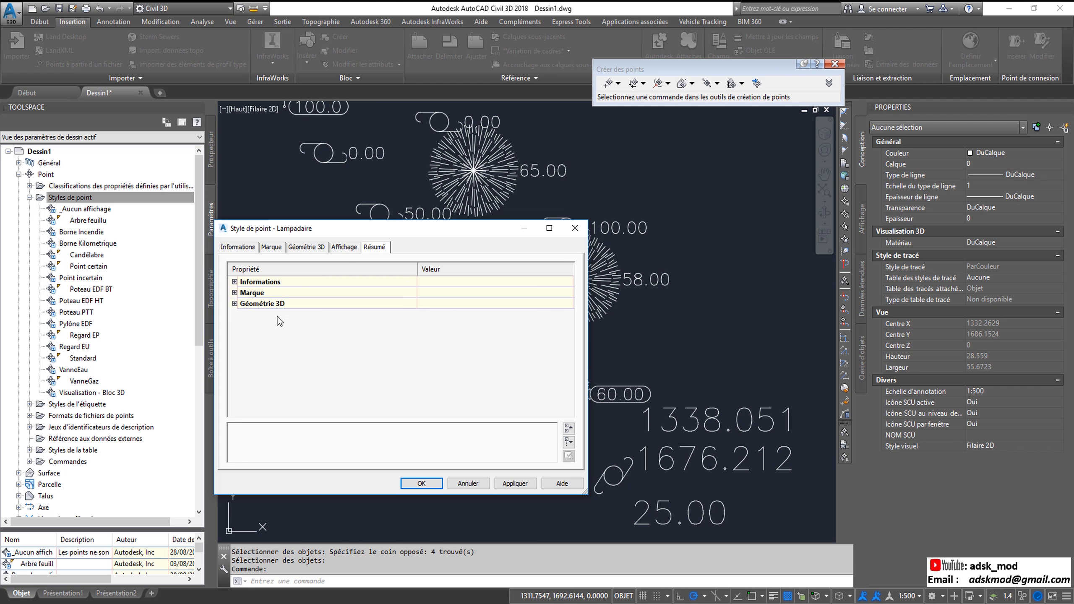
left_click(235, 282)
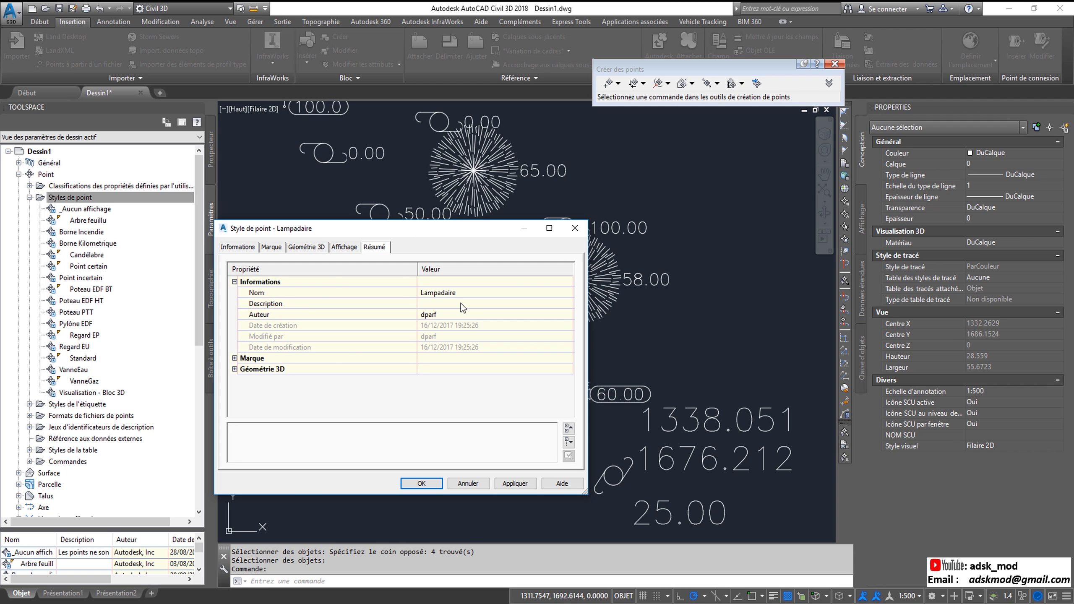
left_click(235, 282)
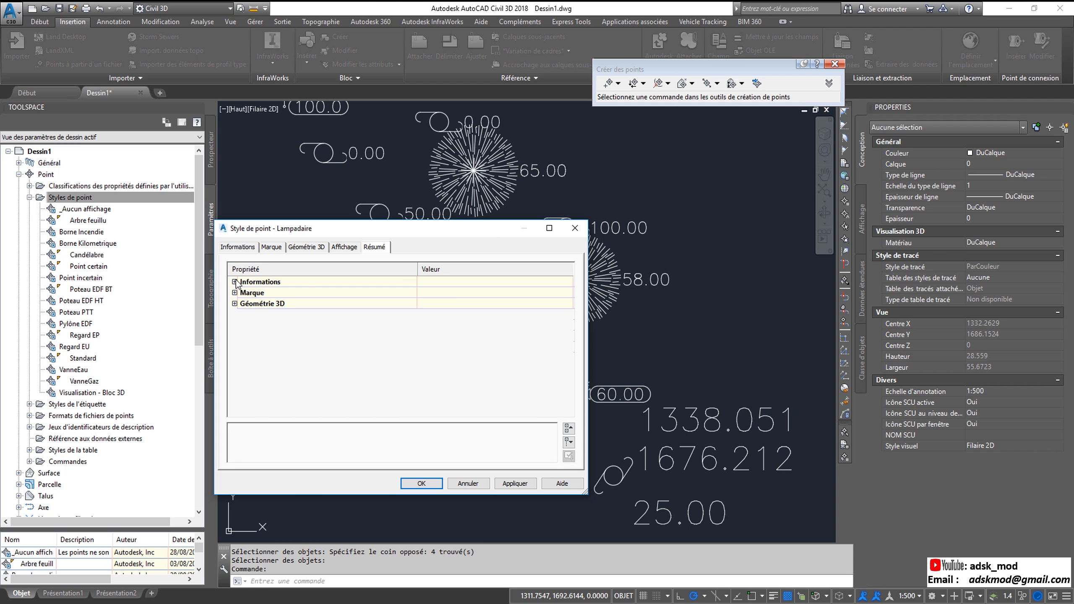
left_click(528, 485)
left_click(423, 482)
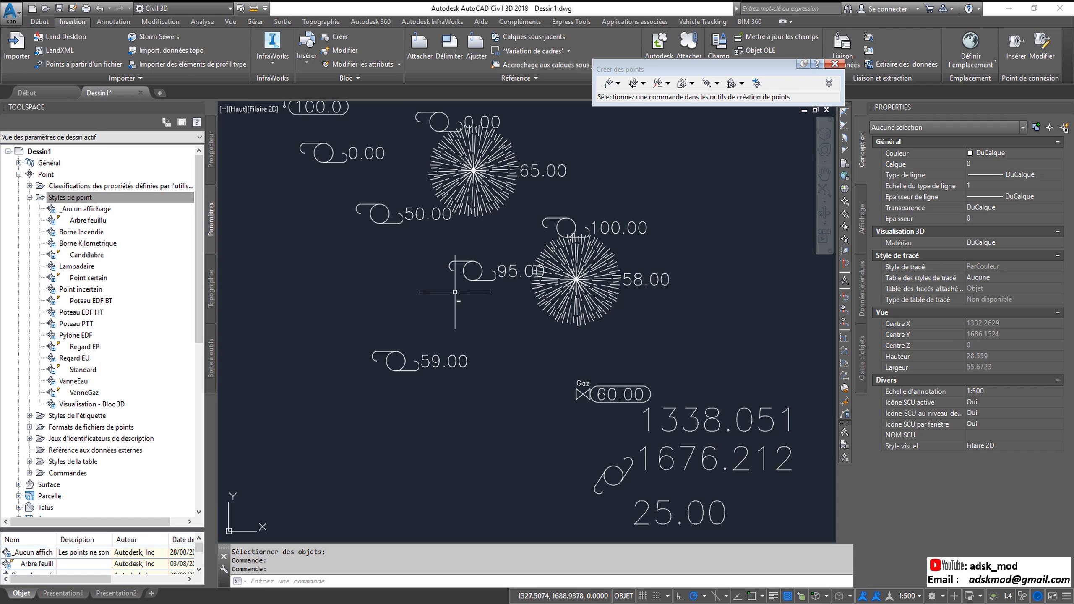
left_click(610, 84)
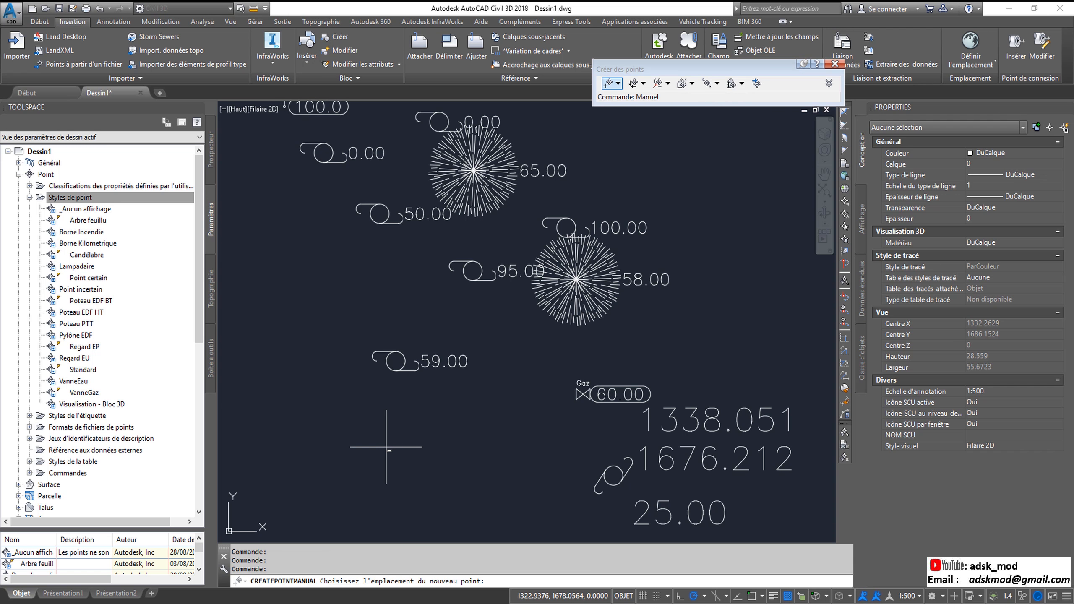
key("Escape")
key("Escape")
- Assign the Lampadaire point style to the COGO point labelled 59.00 and inspect its symbol up close
middle_click_drag(487, 439, 412, 370)
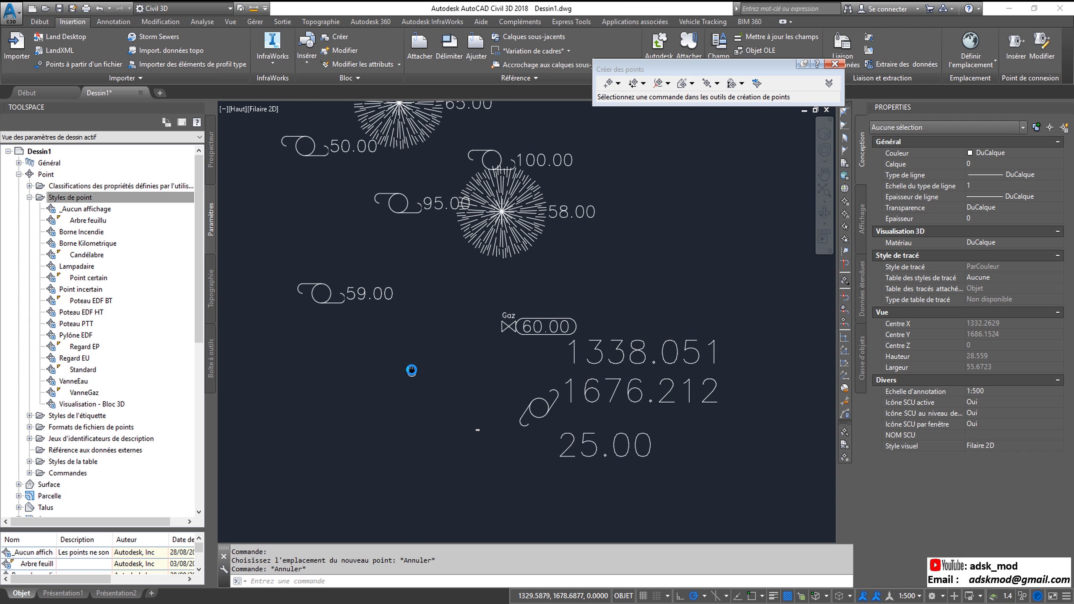
left_click(367, 302)
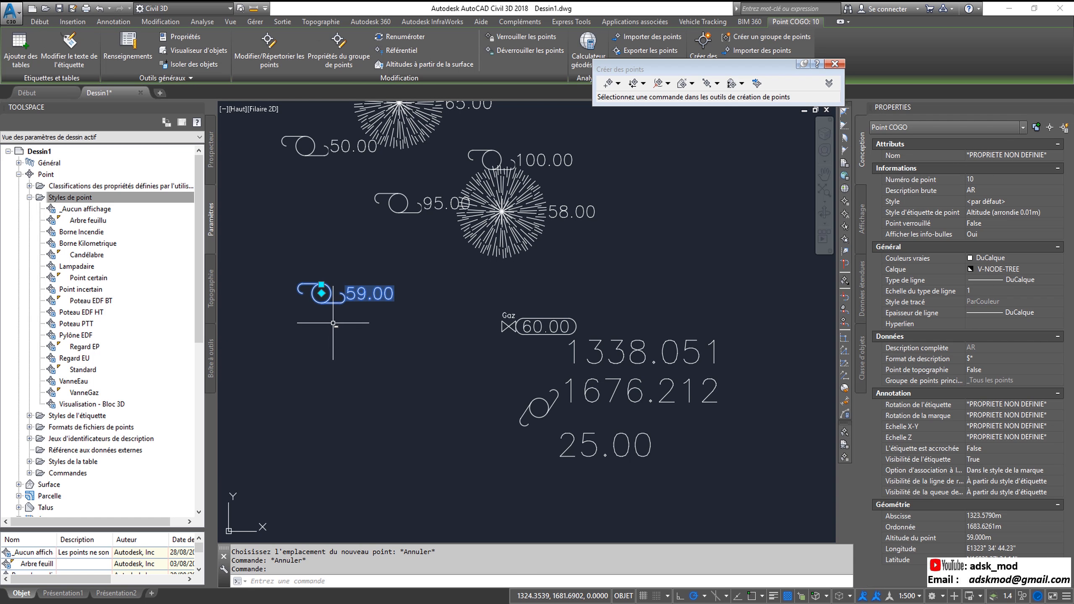
left_click(1005, 201)
left_click(1004, 202)
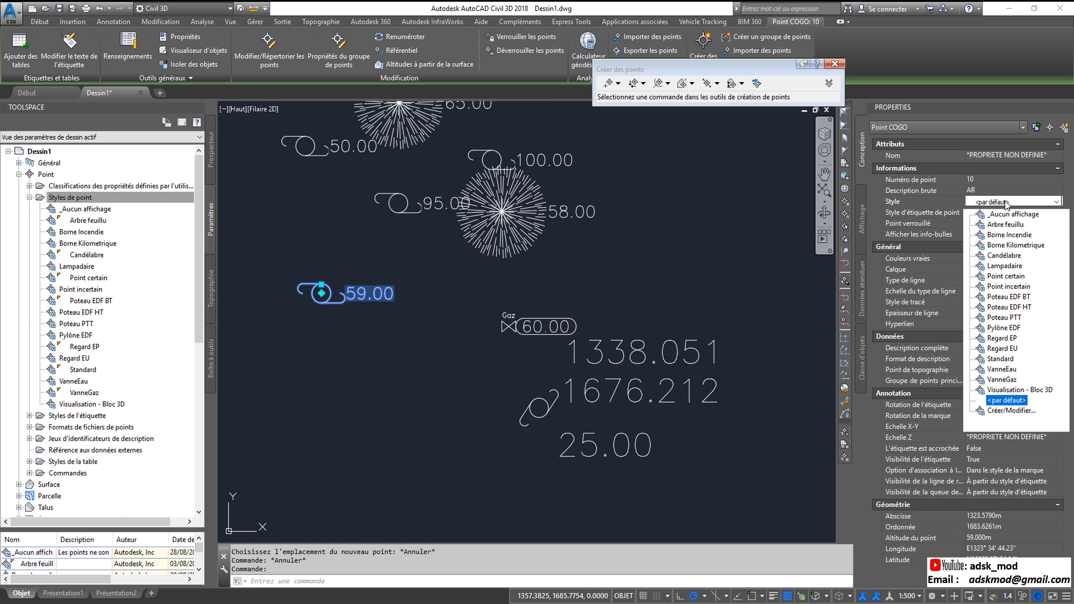
left_click(1005, 266)
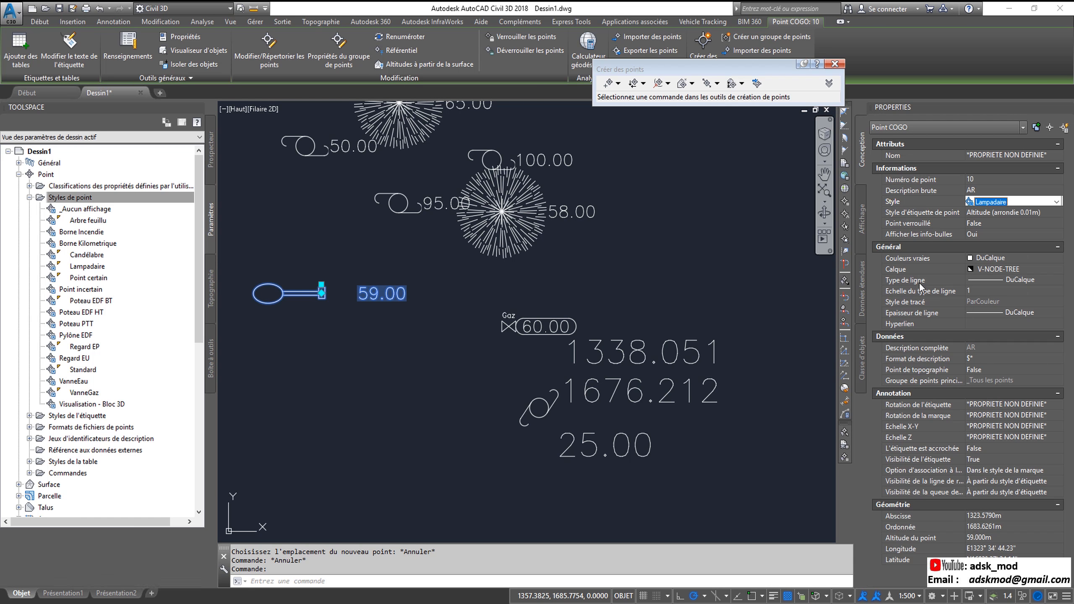
scroll(423, 356, "up", 5)
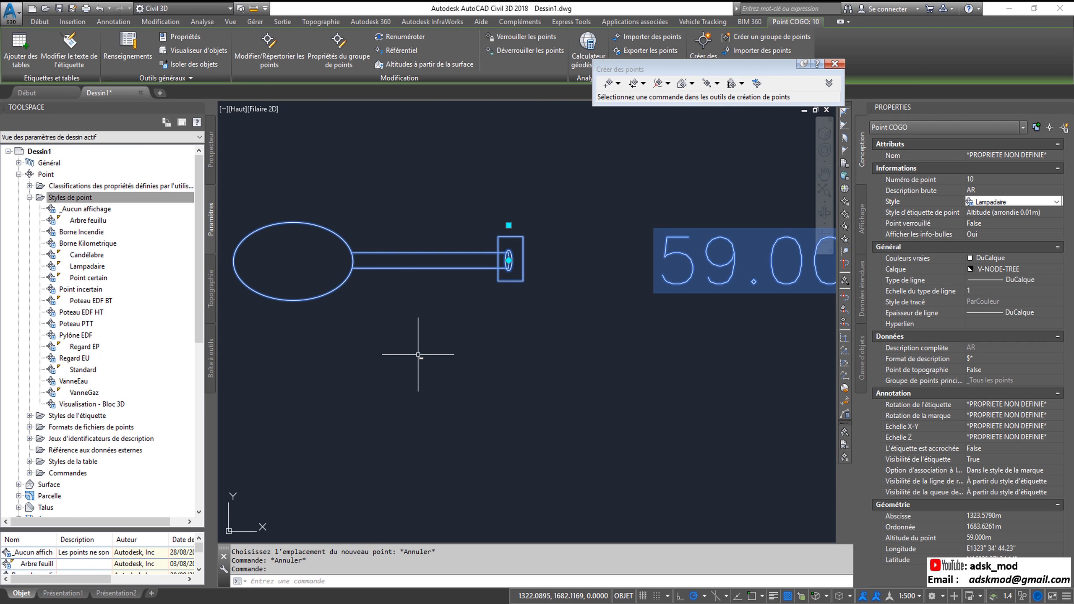
scroll(466, 358, "down", 3)
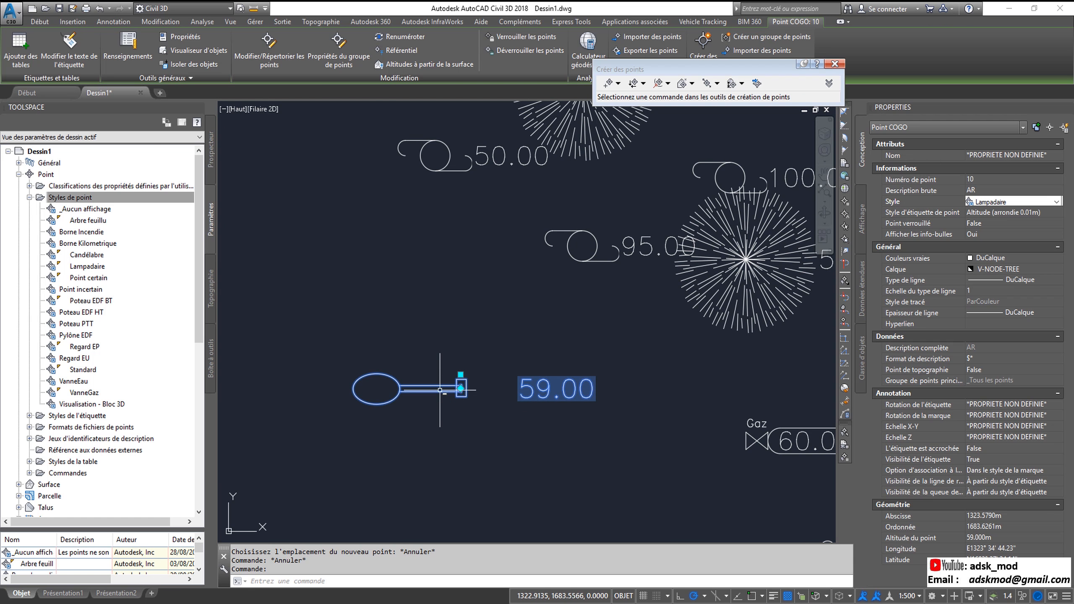
scroll(453, 402, "up", 4)
scroll(452, 397, "down", 3)
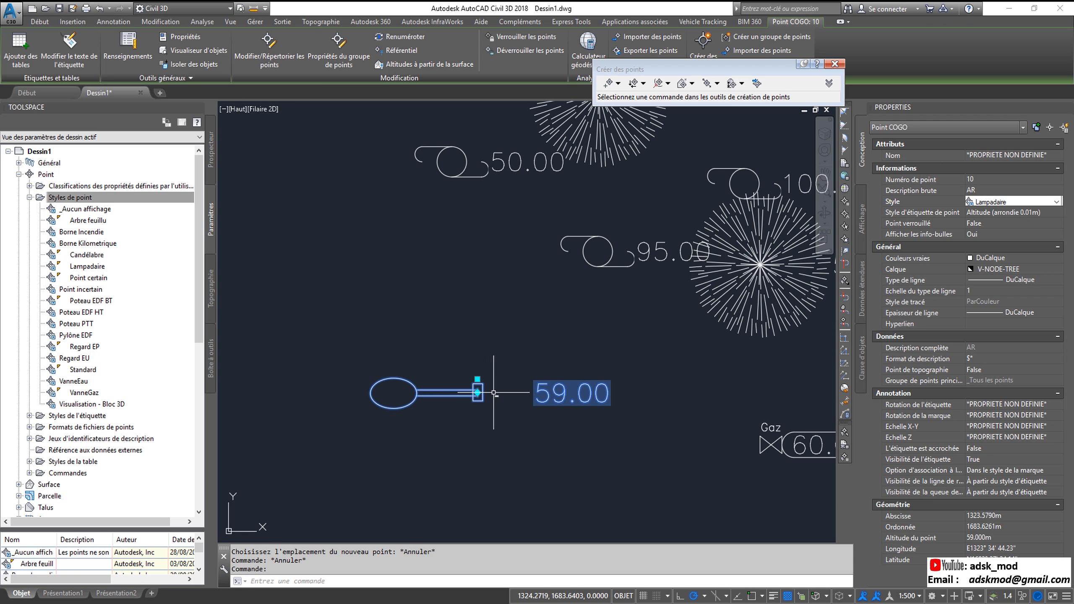
scroll(422, 407, "up", 2)
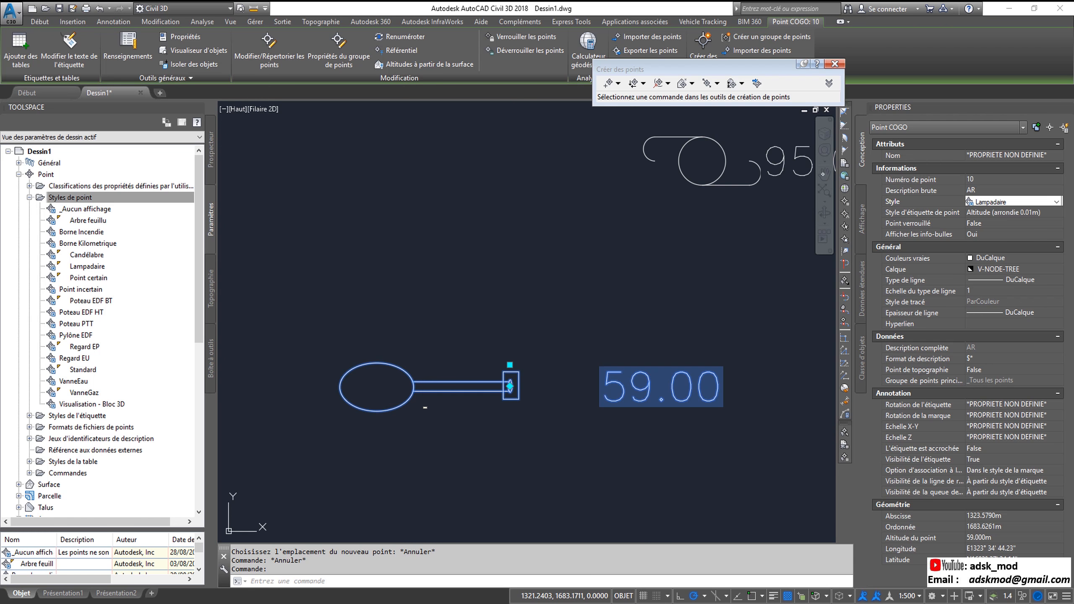
scroll(504, 407, "down", 2)
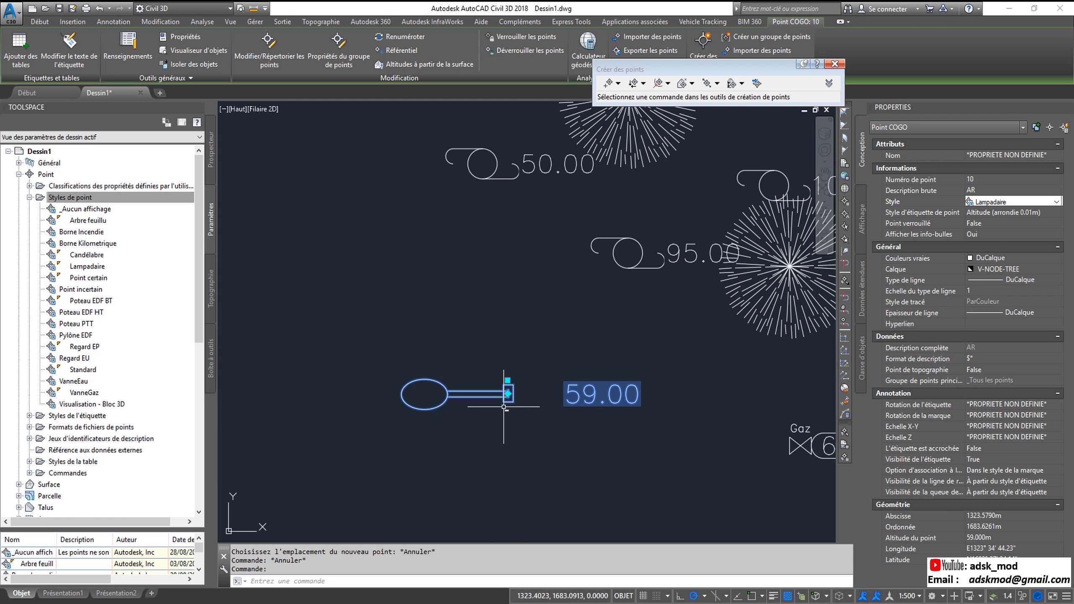
scroll(500, 407, "up", 4)
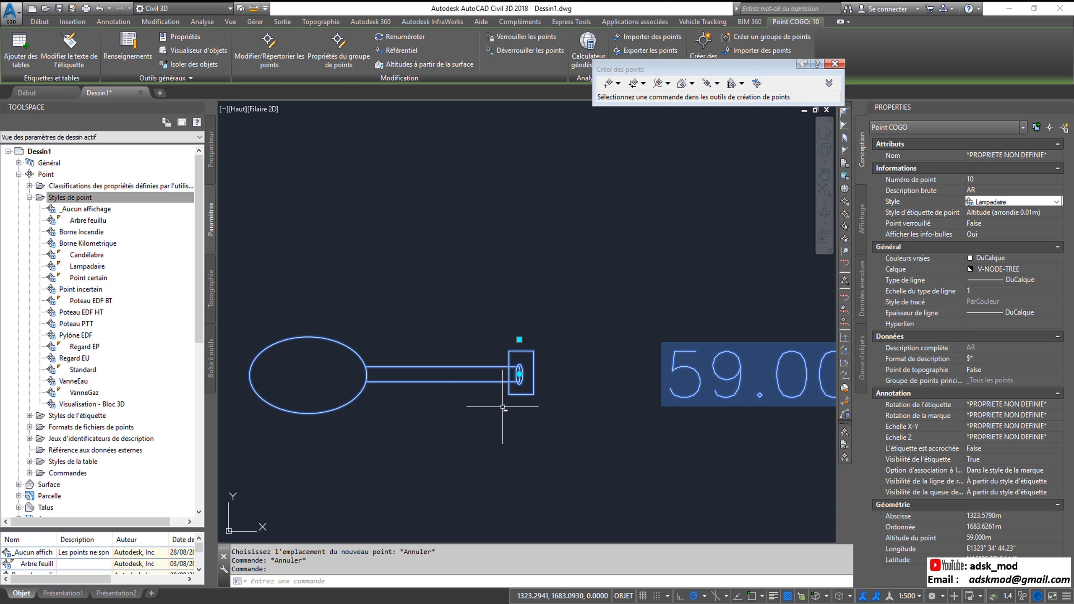
scroll(502, 410, "down", 3)
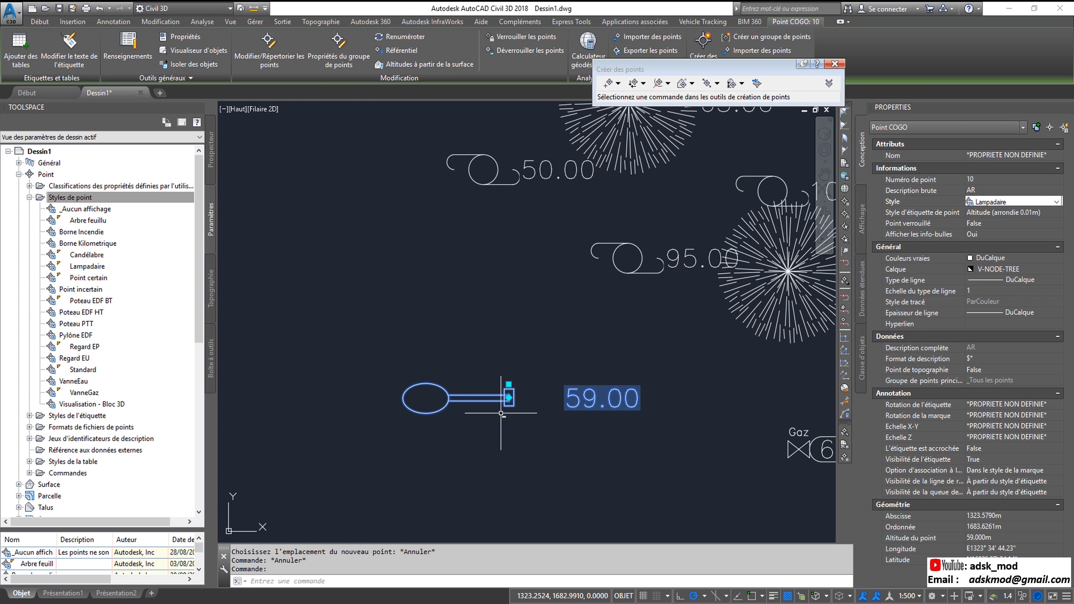
scroll(520, 406, "up", 2)
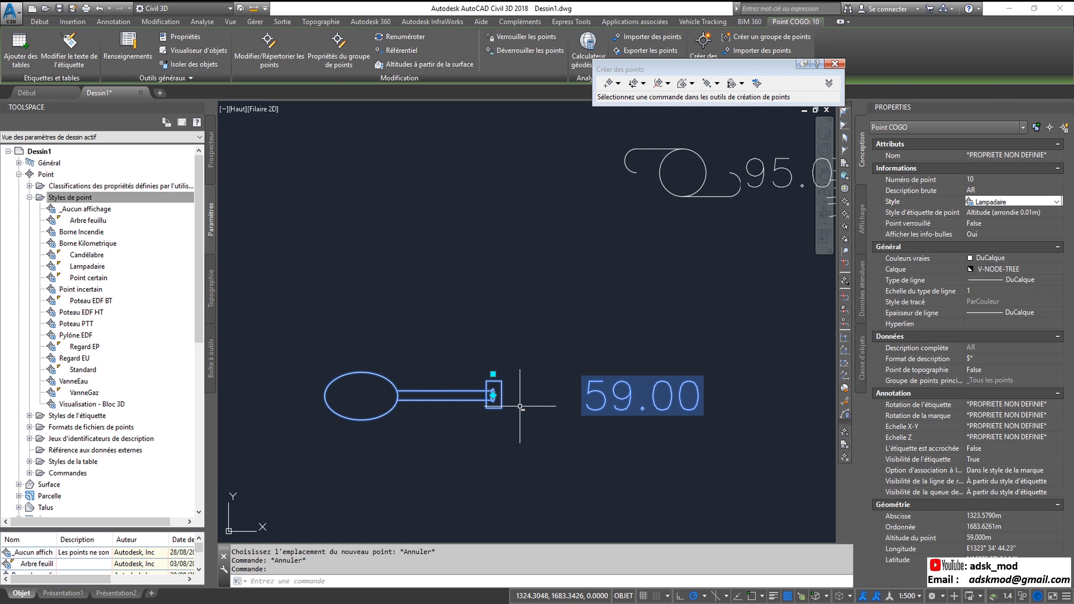